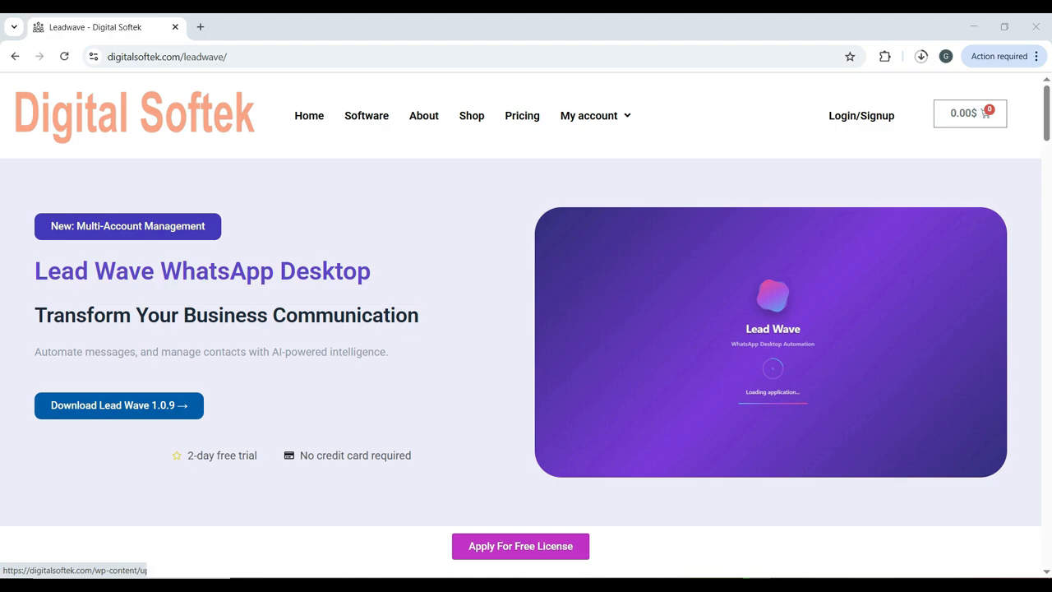
# Minimize the browser, launch Lead Wave from the desktop and copy the generated license code
pyautogui.click(973, 26)
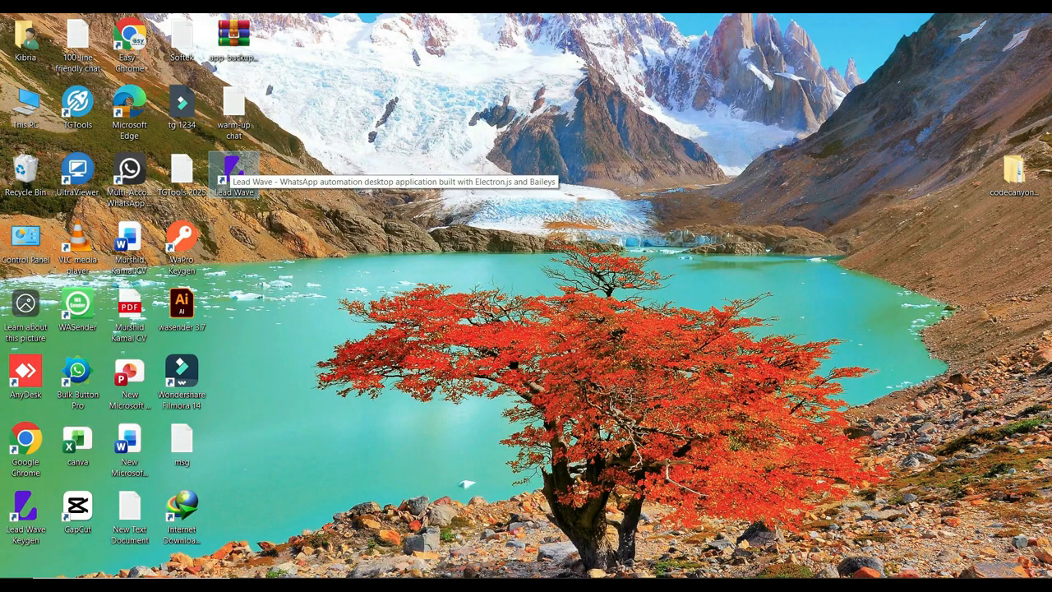
pyautogui.doubleClick(233, 170)
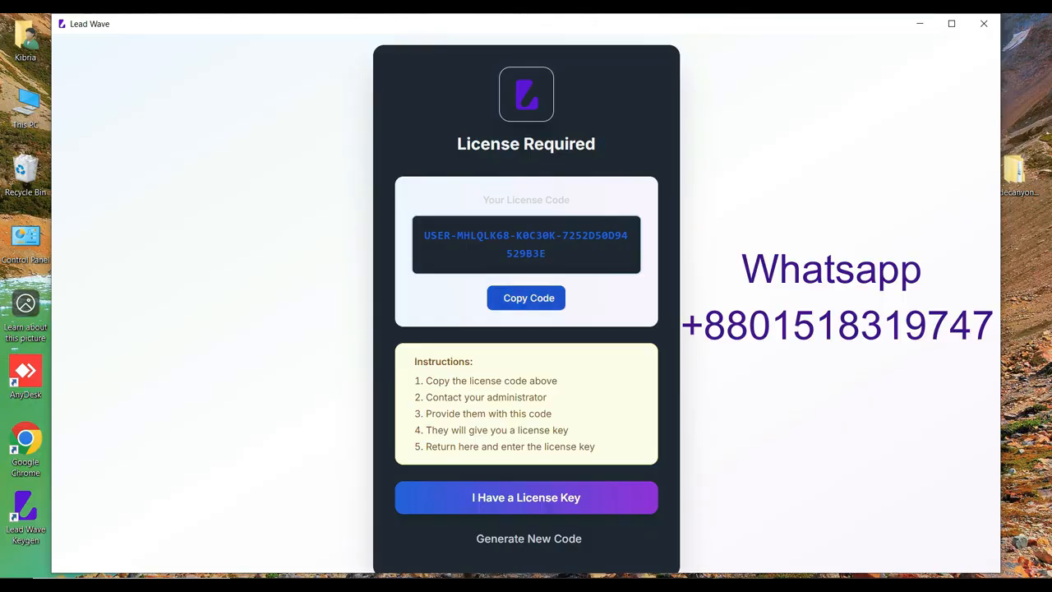
pyautogui.click(528, 298)
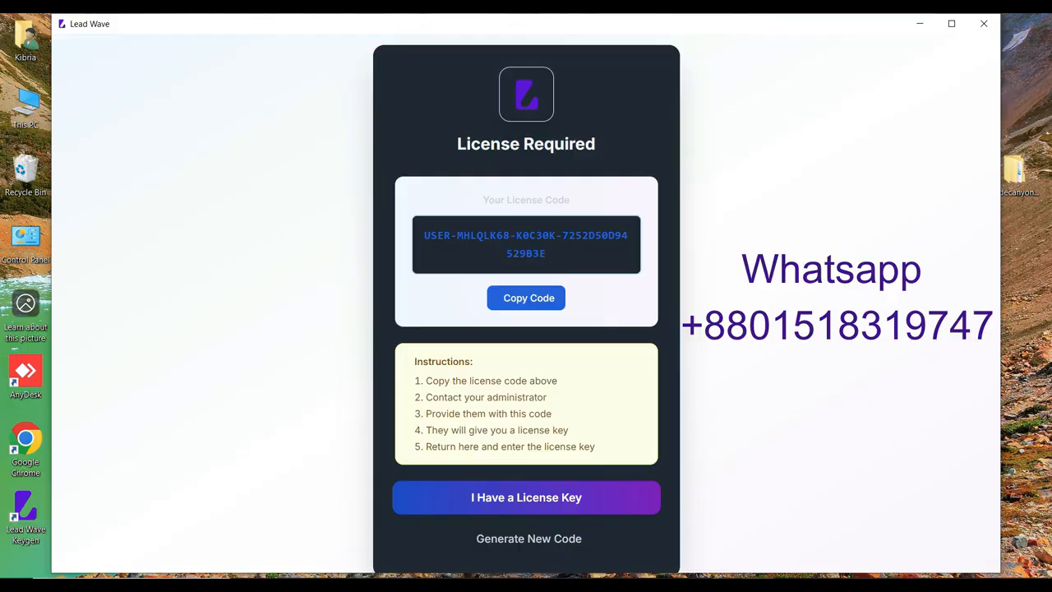
# Paste the license key as an Offline License and activate Lead Wave
pyautogui.click(526, 498)
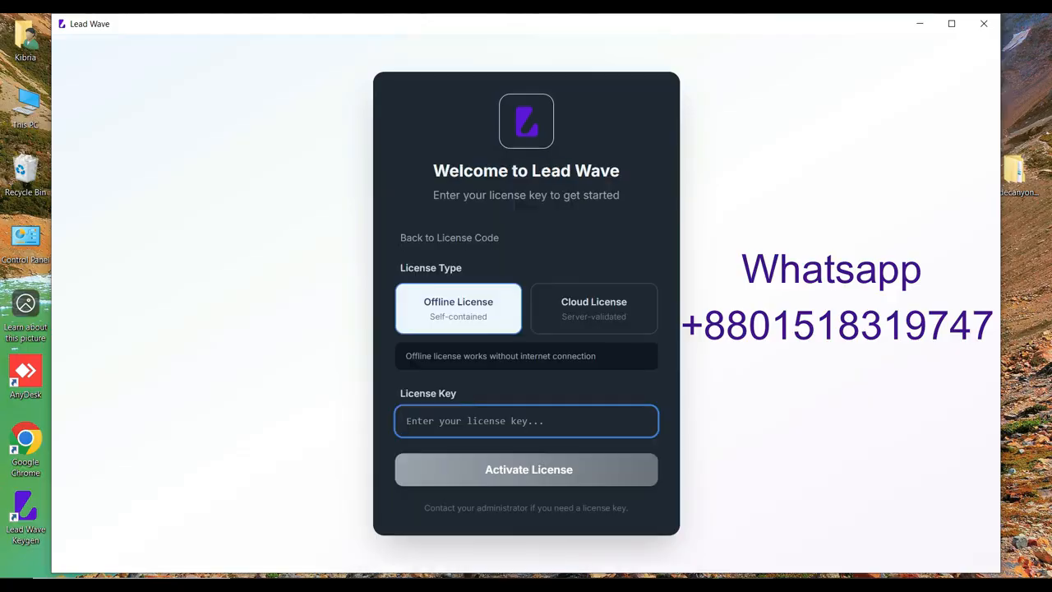
pyautogui.hotkey('ctrl', 'v')
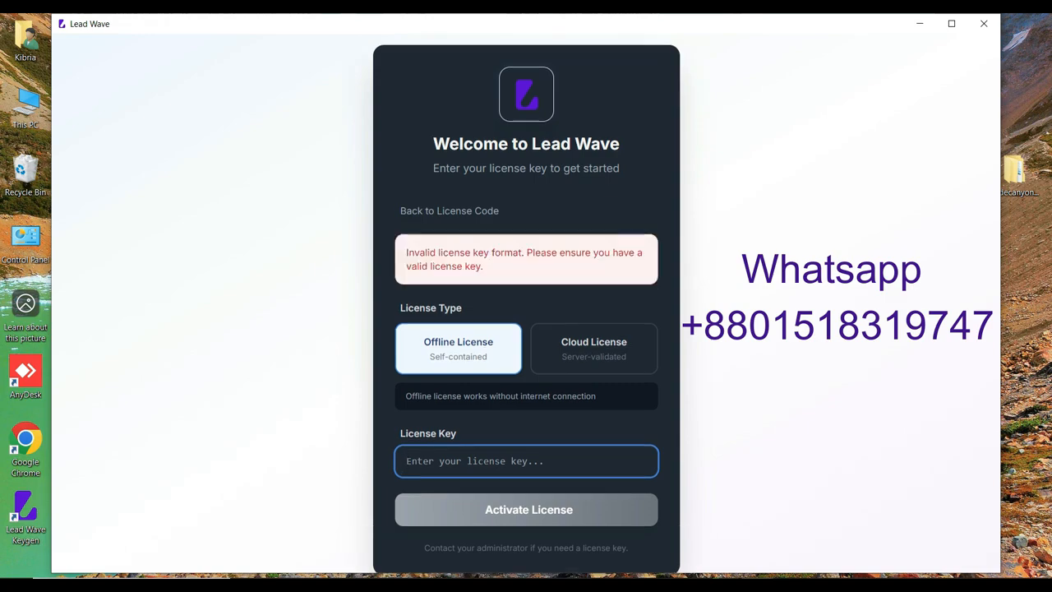
pyautogui.hotkey('ctrl', 'v')
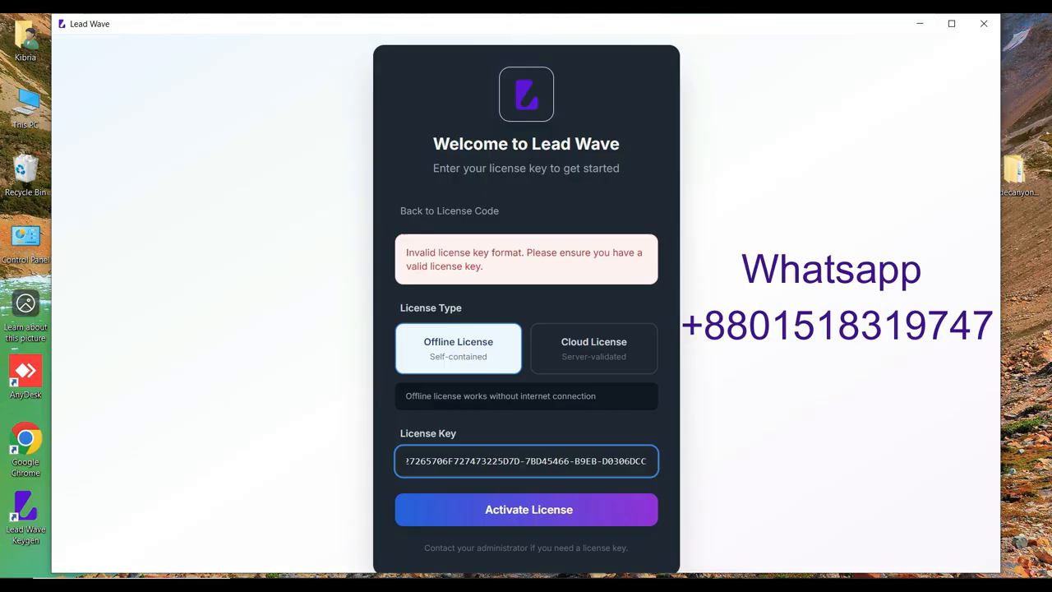
pyautogui.press('Return')
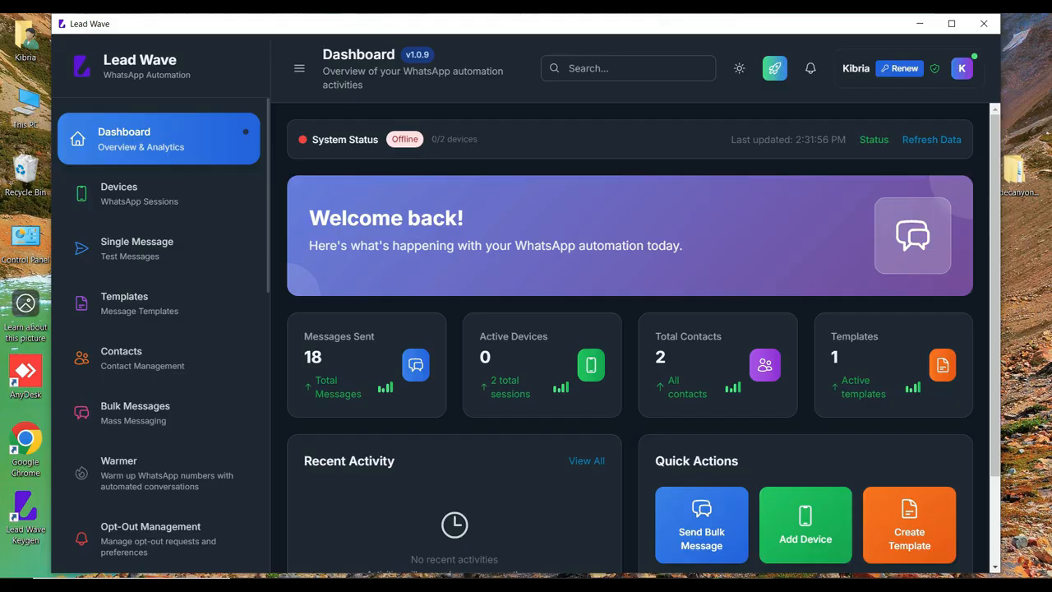
# Look through the Single Message, Templates, Contacts, Bulk Messages, Warmer, Opt-Out Management, Auto Reply, Chatbot Flows and AI Chatbot modules
pyautogui.click(952, 23)
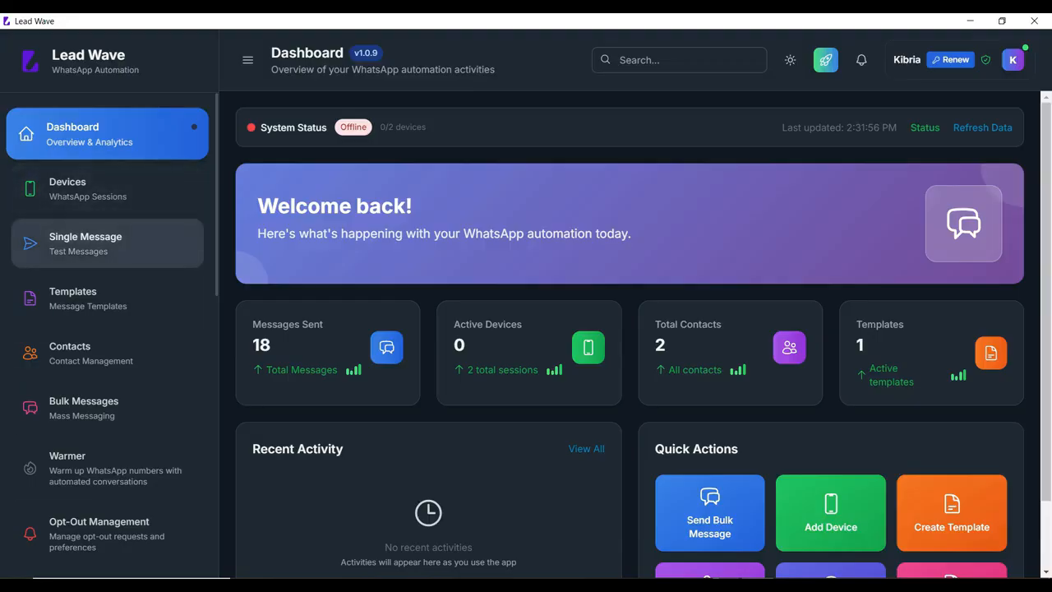
pyautogui.click(106, 242)
pyautogui.click(107, 297)
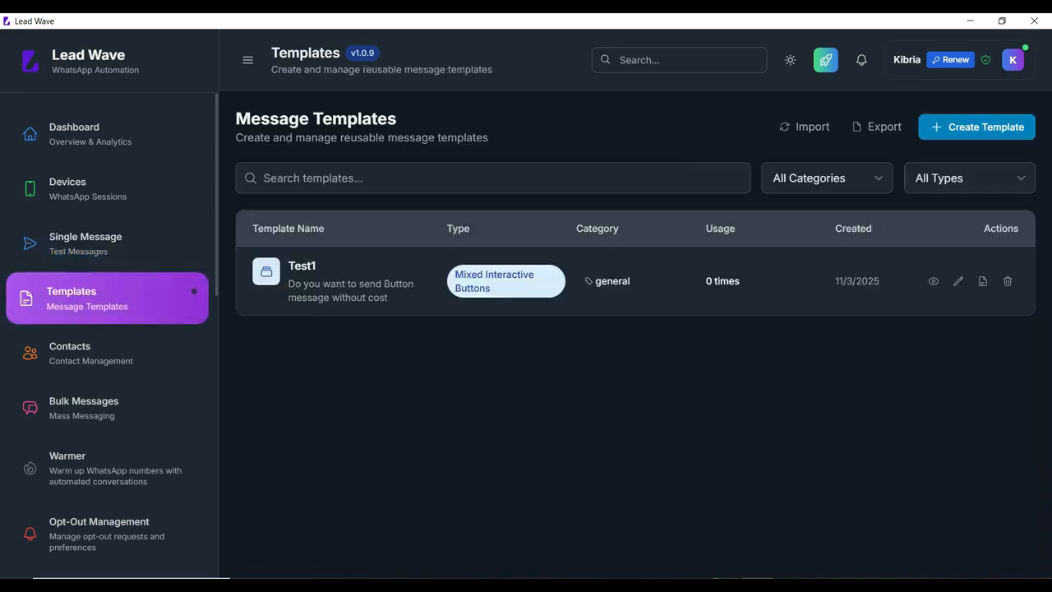
pyautogui.click(107, 353)
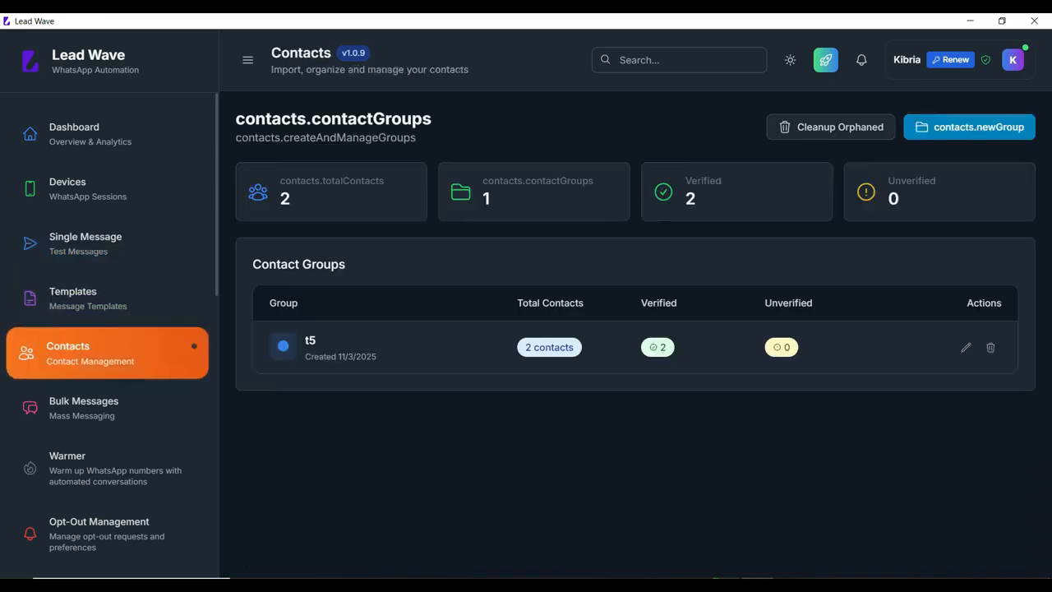
pyautogui.click(107, 407)
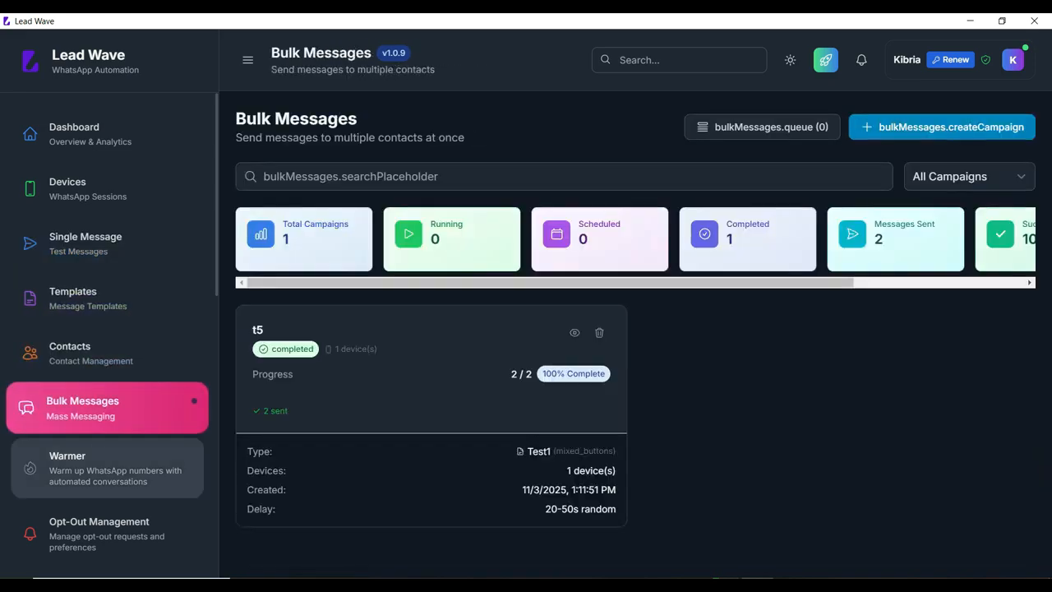
pyautogui.click(107, 468)
pyautogui.scroll(-2, 107, 419)
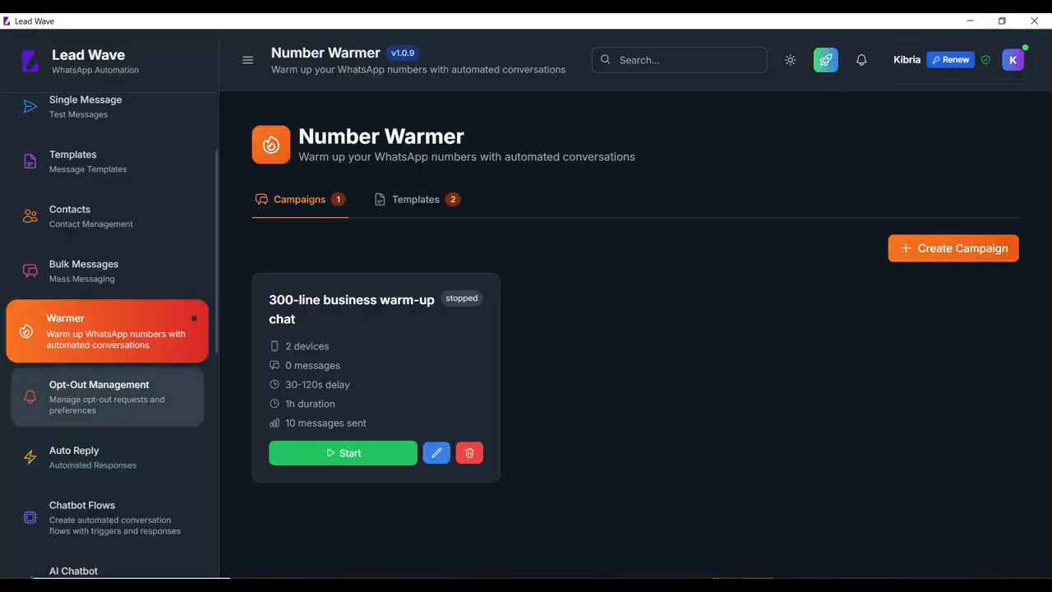
pyautogui.click(106, 397)
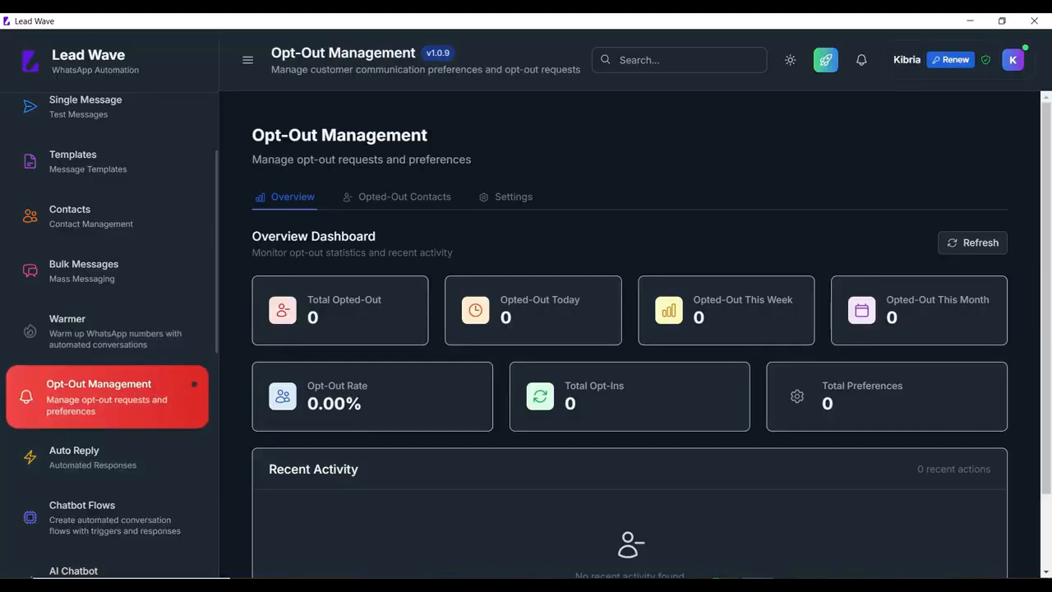
pyautogui.click(106, 457)
pyautogui.scroll(-2, 107, 456)
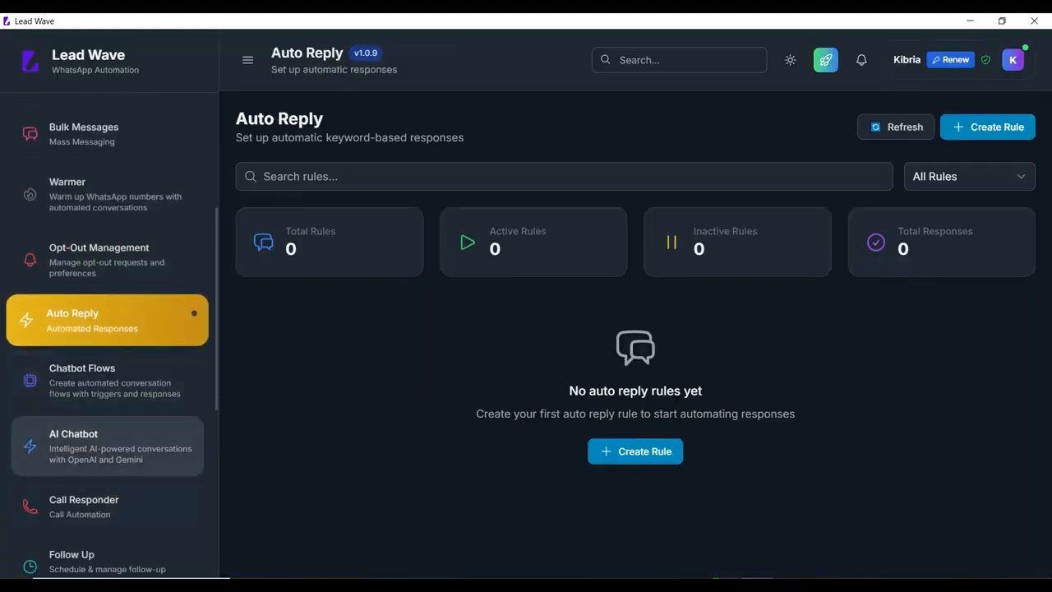
pyautogui.click(107, 381)
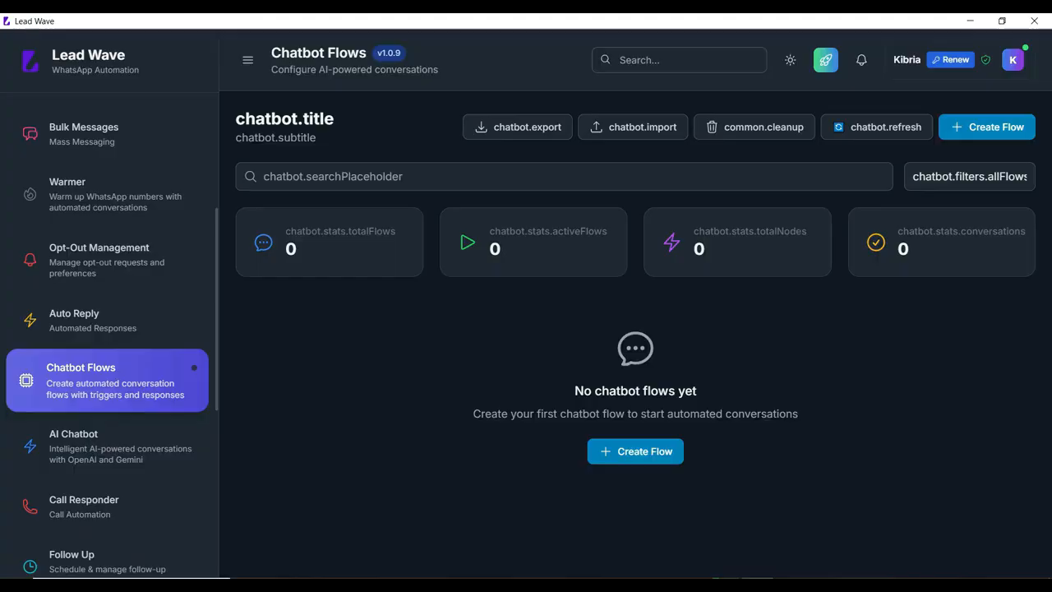
pyautogui.click(106, 446)
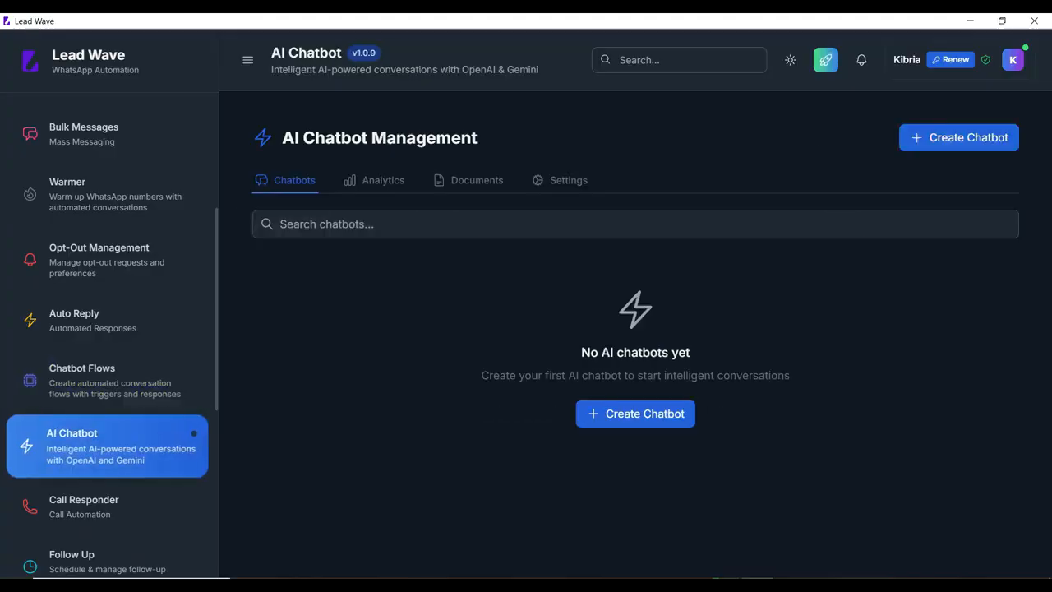
pyautogui.scroll(-2, 107, 447)
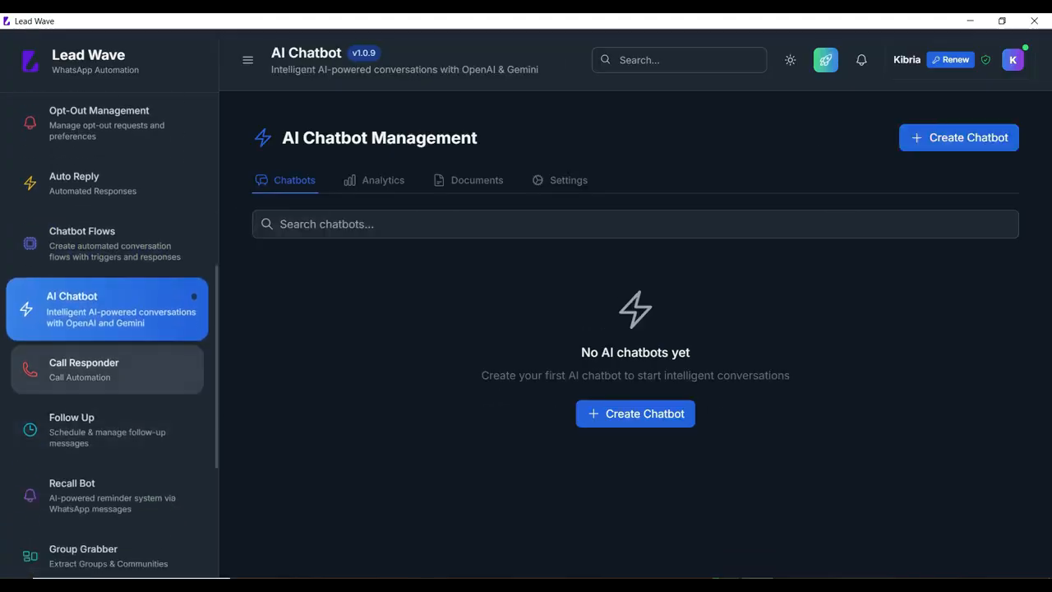
# Examine the Call Responder module and its Create Rule form, closing the form without creating a rule
pyautogui.click(107, 369)
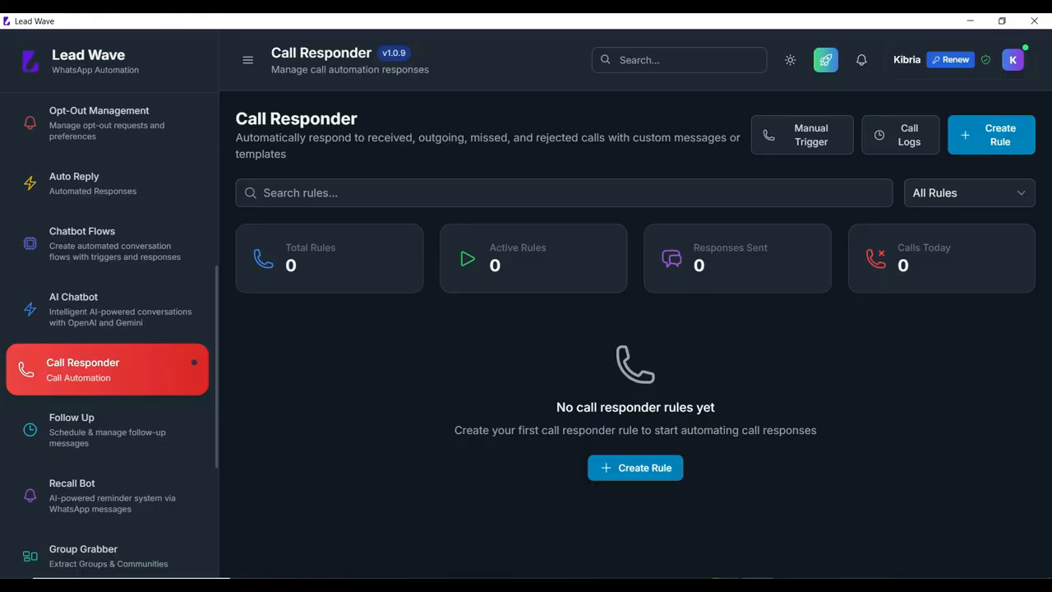
pyautogui.click(635, 467)
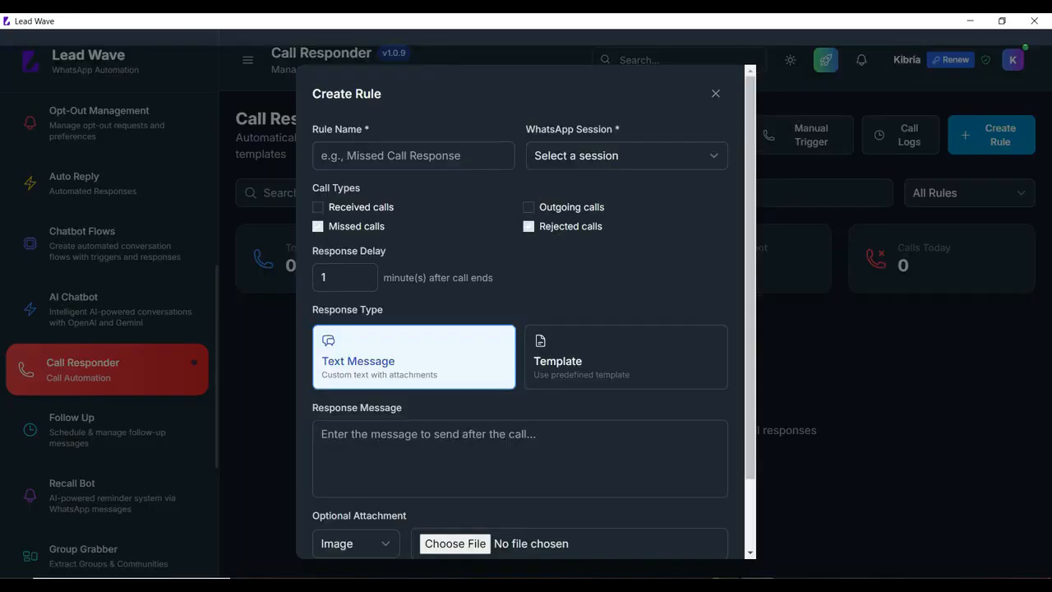
pyautogui.click(716, 94)
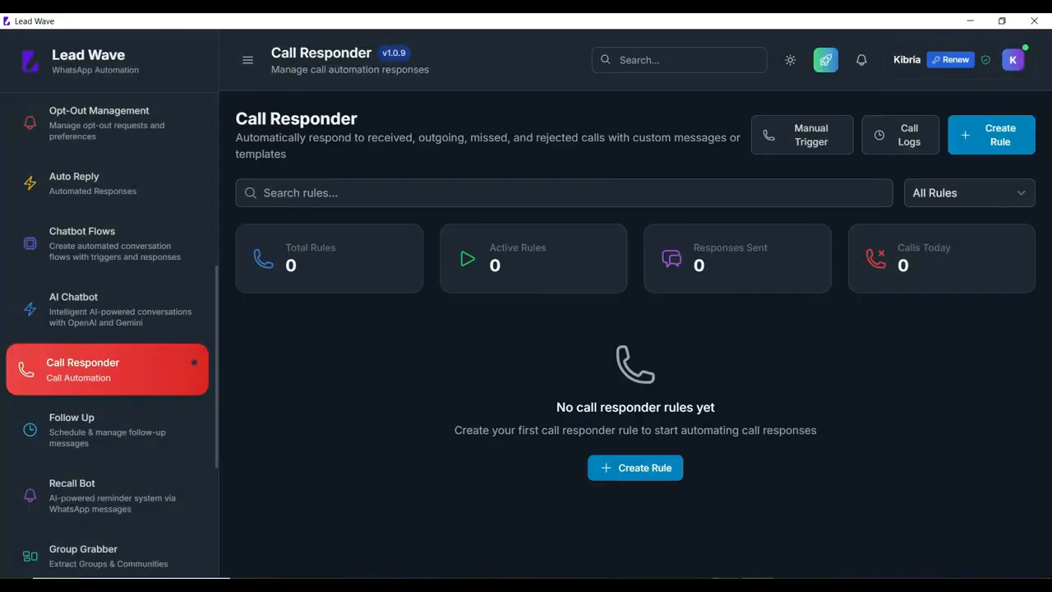
# Look through the Follow Up, Recall Bot, Group Grabber, Manage Group, Reports and Localization modules
pyautogui.click(107, 429)
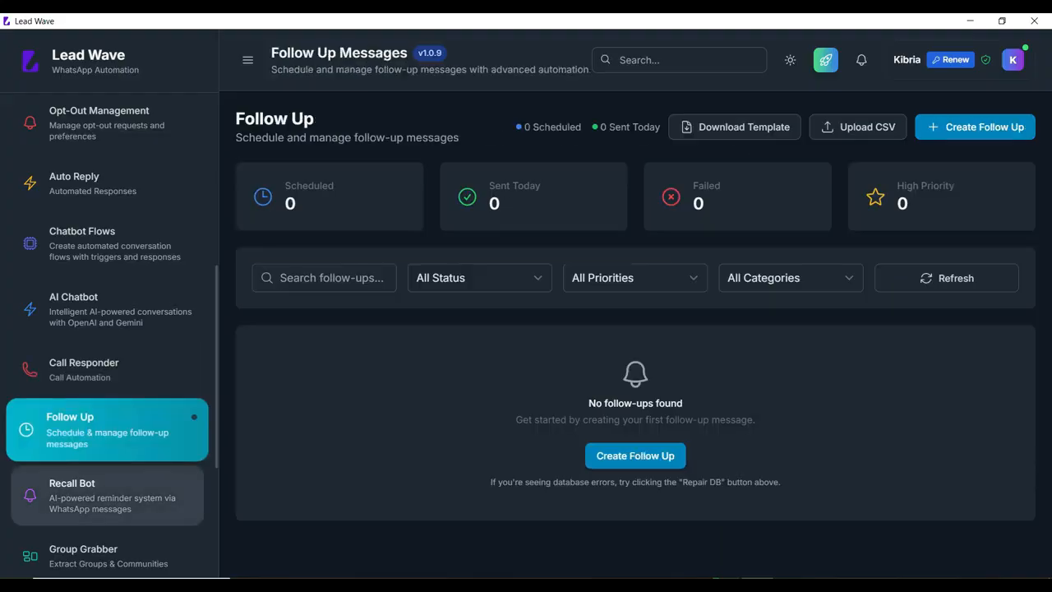
pyautogui.click(107, 496)
pyautogui.scroll(-3, 107, 493)
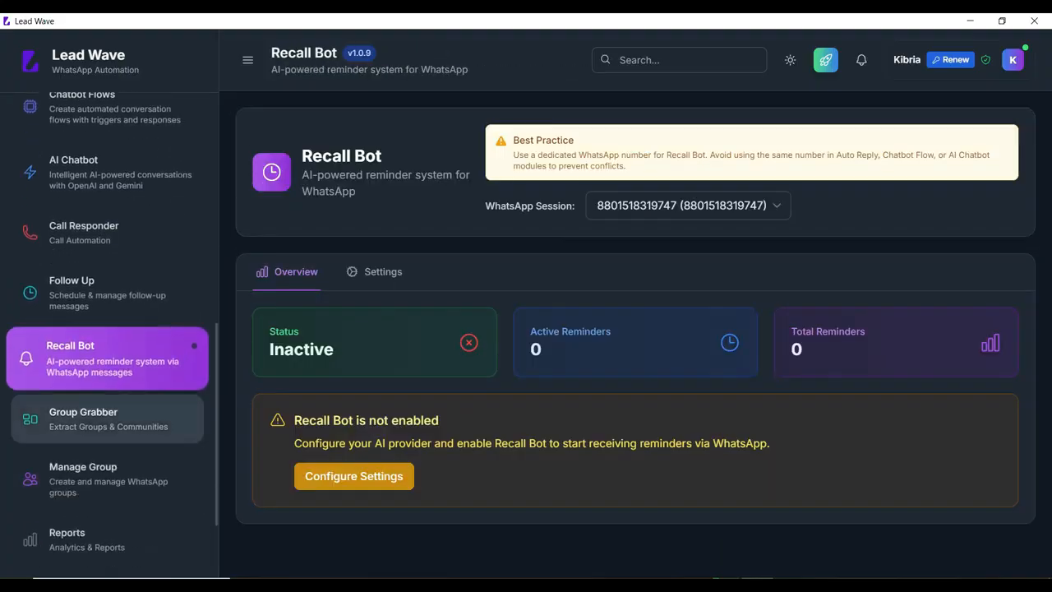
pyautogui.click(107, 419)
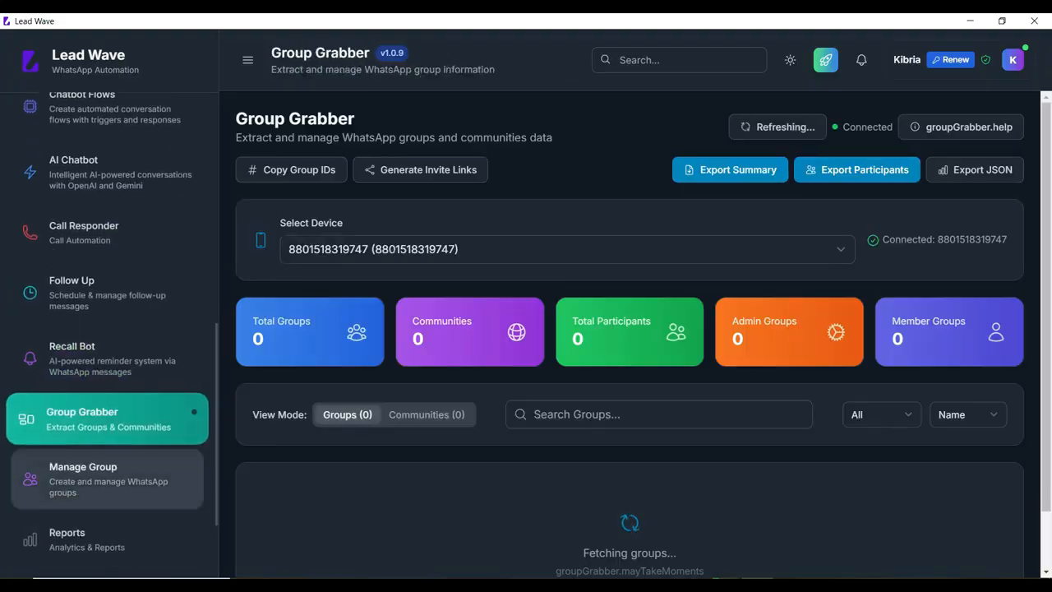
pyautogui.click(107, 477)
pyautogui.scroll(-3, 107, 476)
pyautogui.click(106, 415)
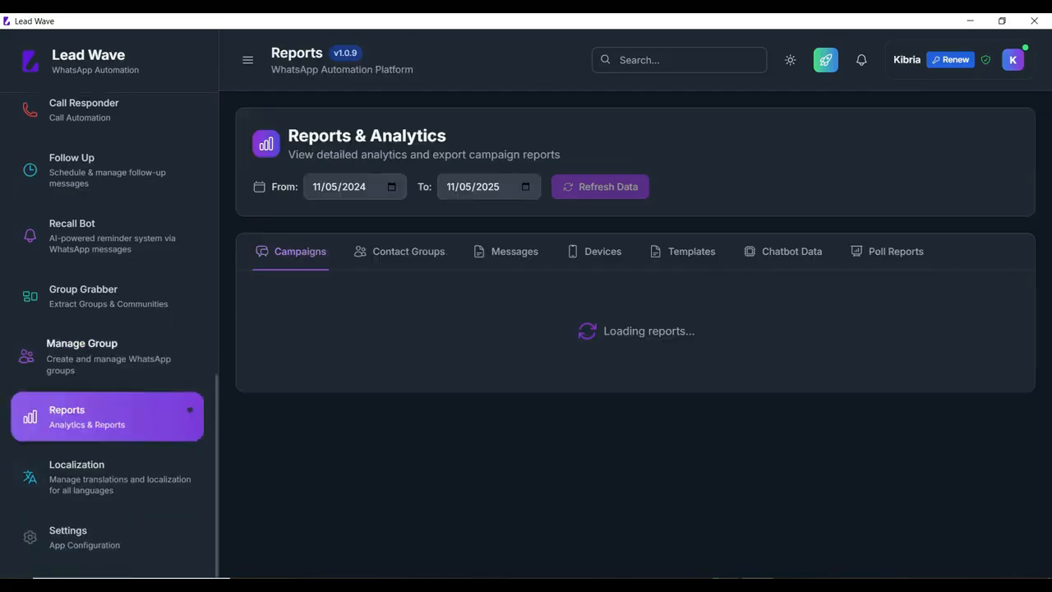
pyautogui.click(107, 477)
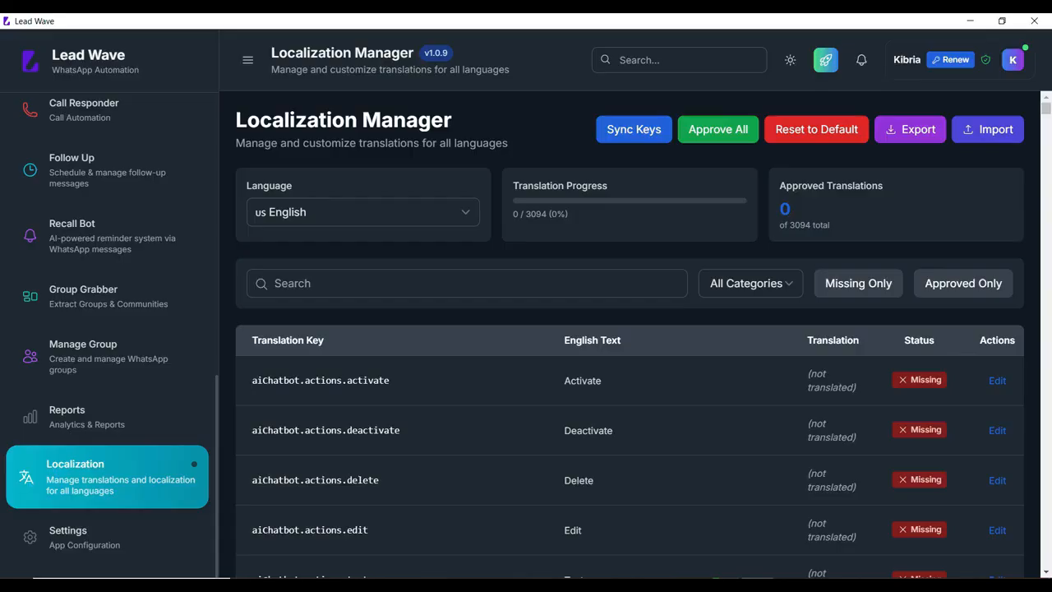
# Open the application's general settings and toggle the Show Title Bar option
pyautogui.click(107, 537)
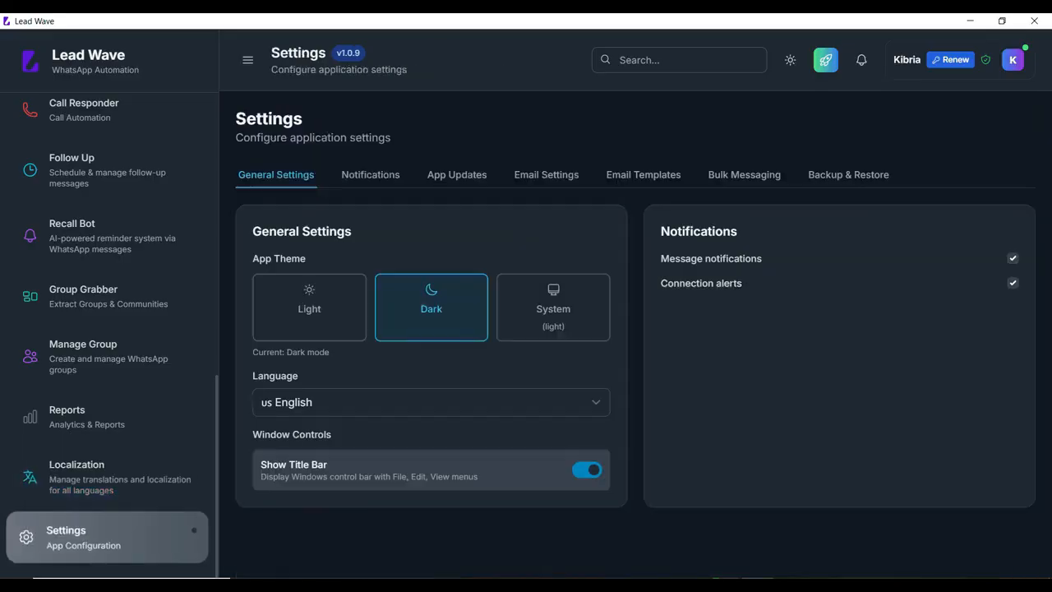
pyautogui.click(587, 469)
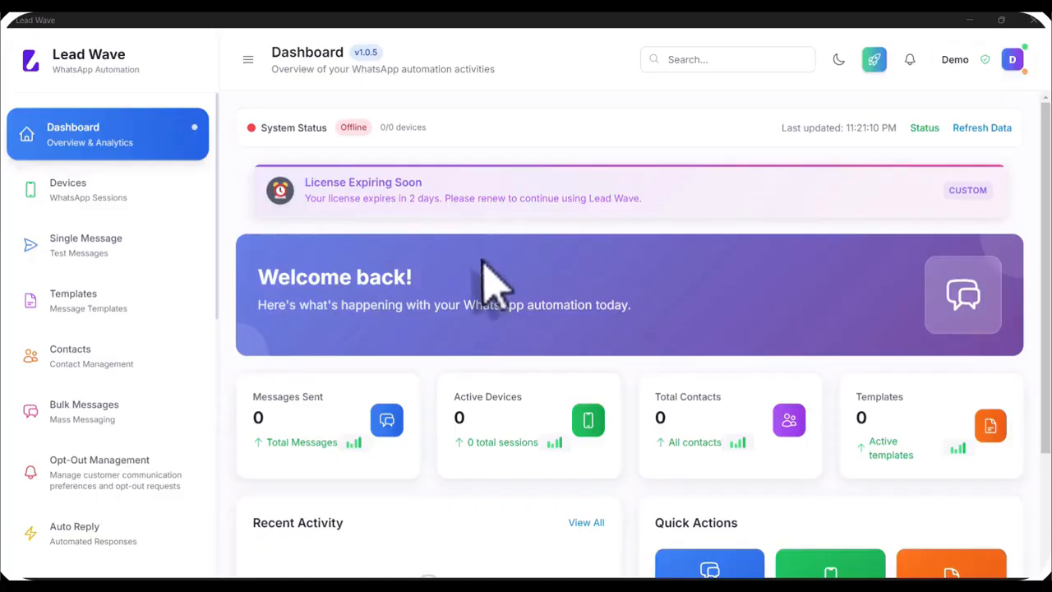
# Add a WhatsApp device named Test and display its QR code for linking the phone
pyautogui.click(83, 205)
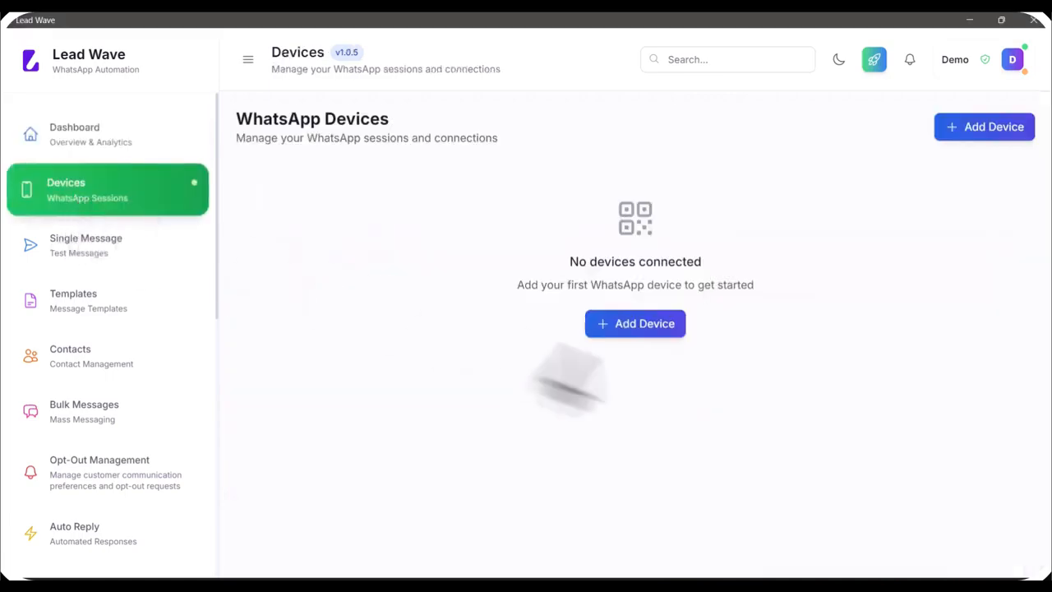
pyautogui.click(637, 329)
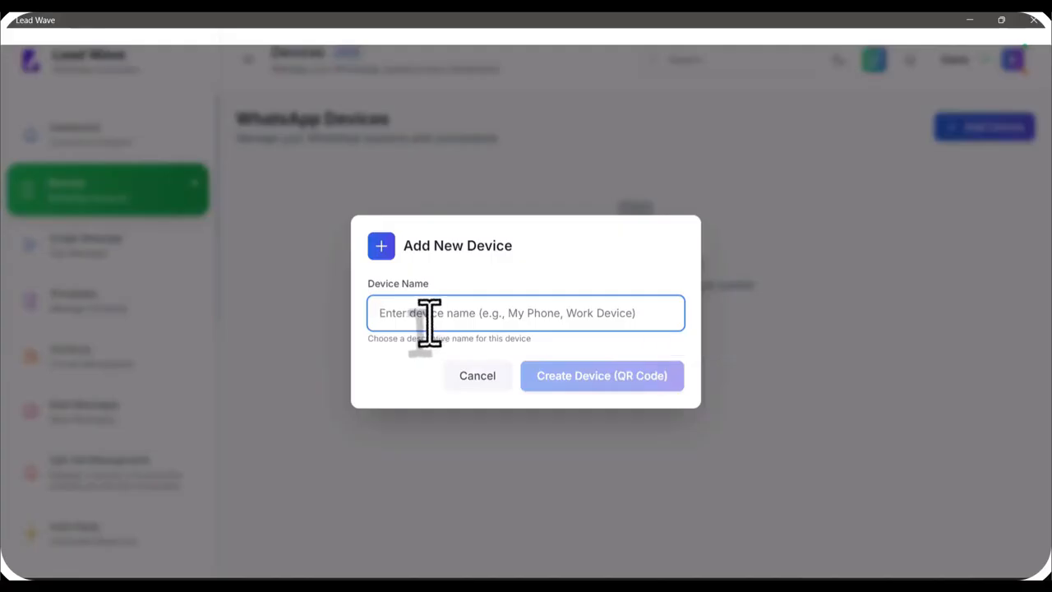
pyautogui.write('Test')
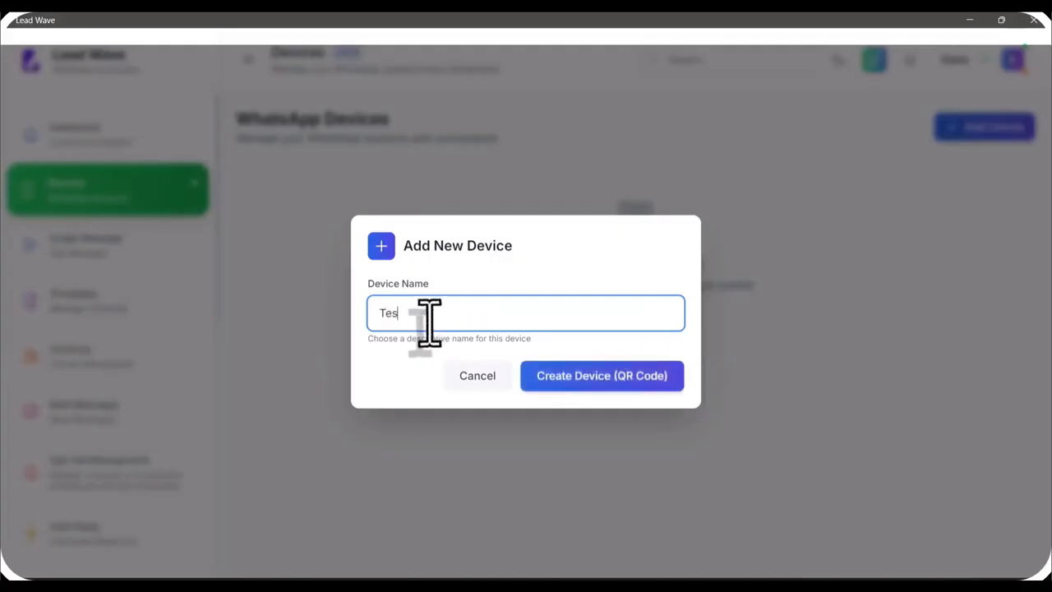
pyautogui.click(592, 386)
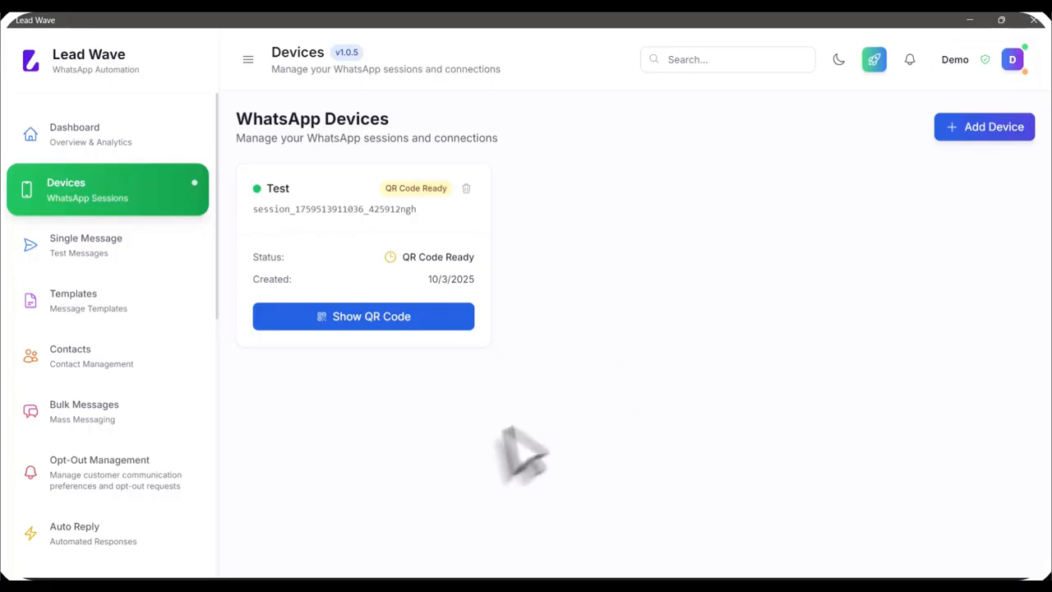
pyautogui.click(364, 322)
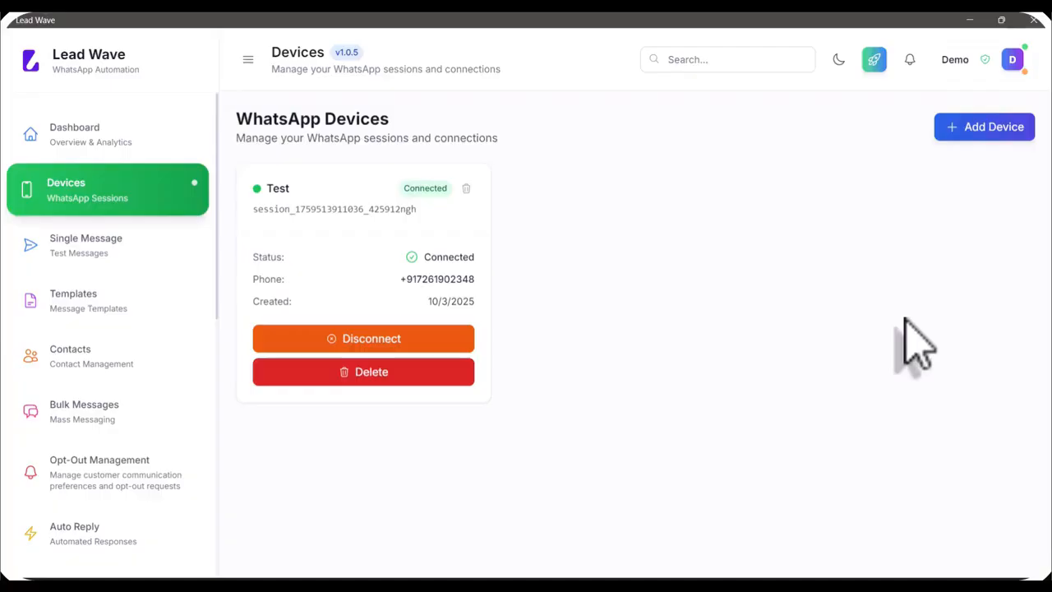
# Close the Lead Wave application and return to the desktop
pyautogui.click(1049, 586)
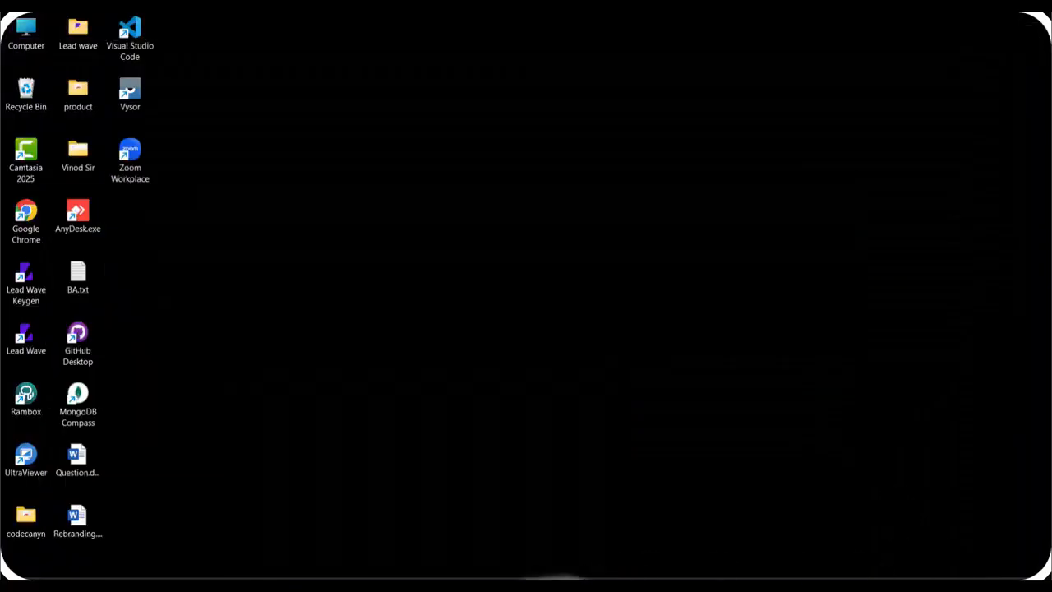
pyautogui.click(1049, 586)
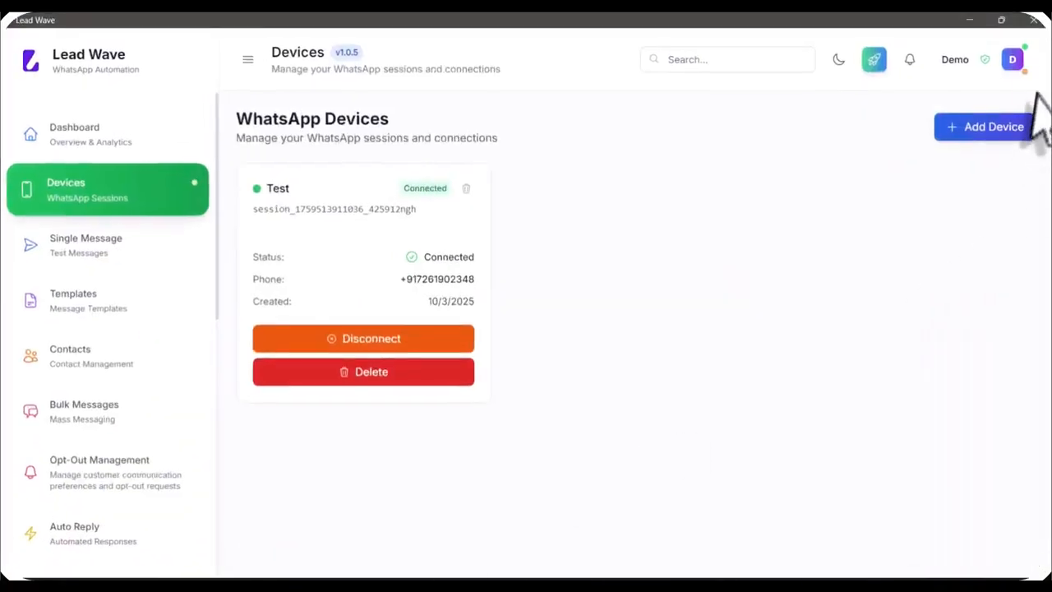
pyautogui.click(1033, 20)
pyautogui.click(662, 348)
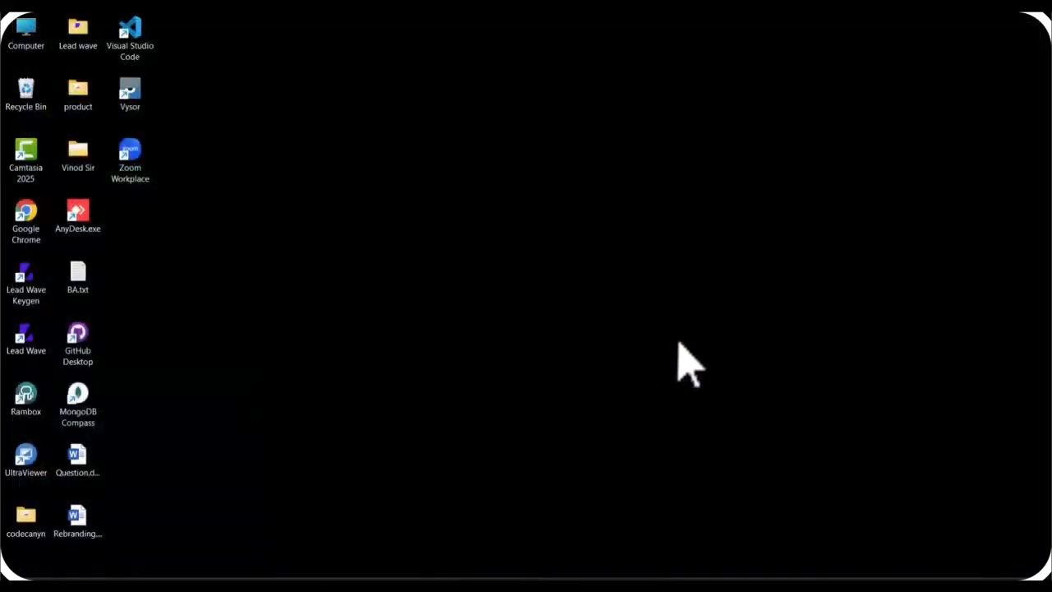
# Launch Lead Wave from the desktop and open its WhatsApp devices list
pyautogui.doubleClick(25, 344)
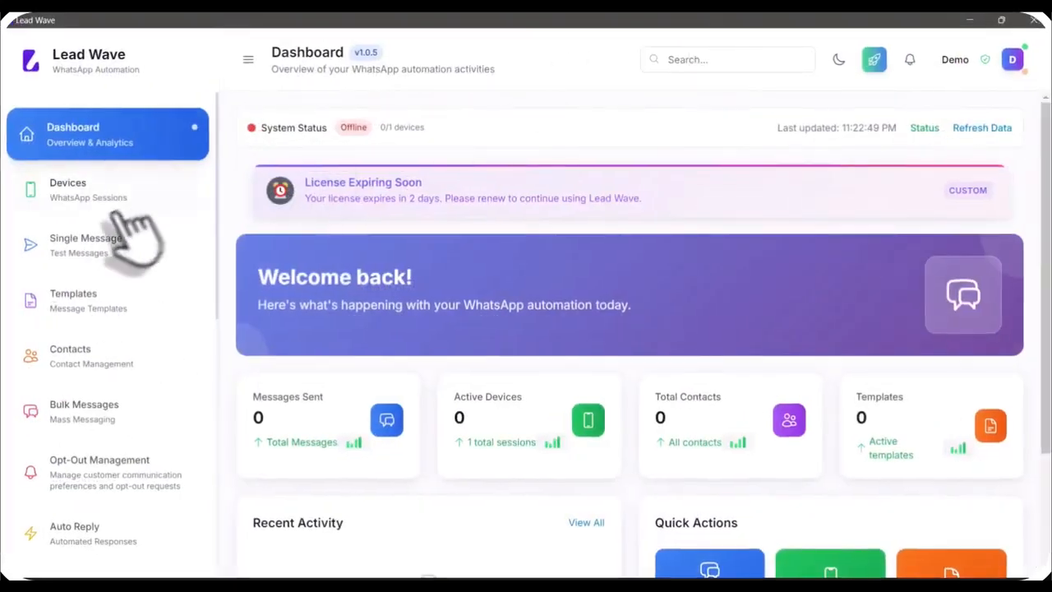
pyautogui.click(119, 195)
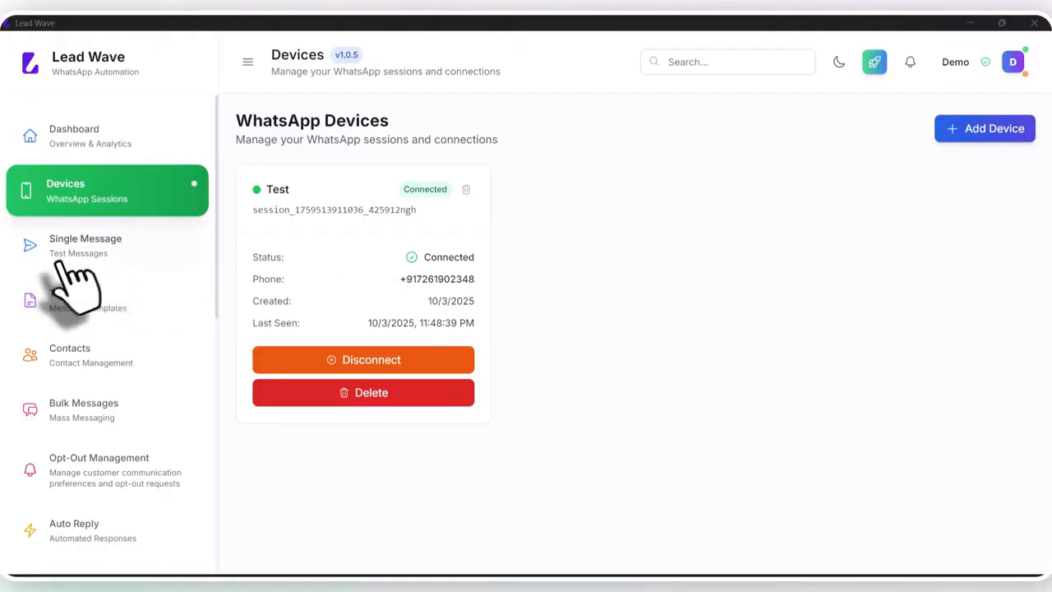
# Open the Single Message module and choose the connected Test device as the sender
pyautogui.click(109, 247)
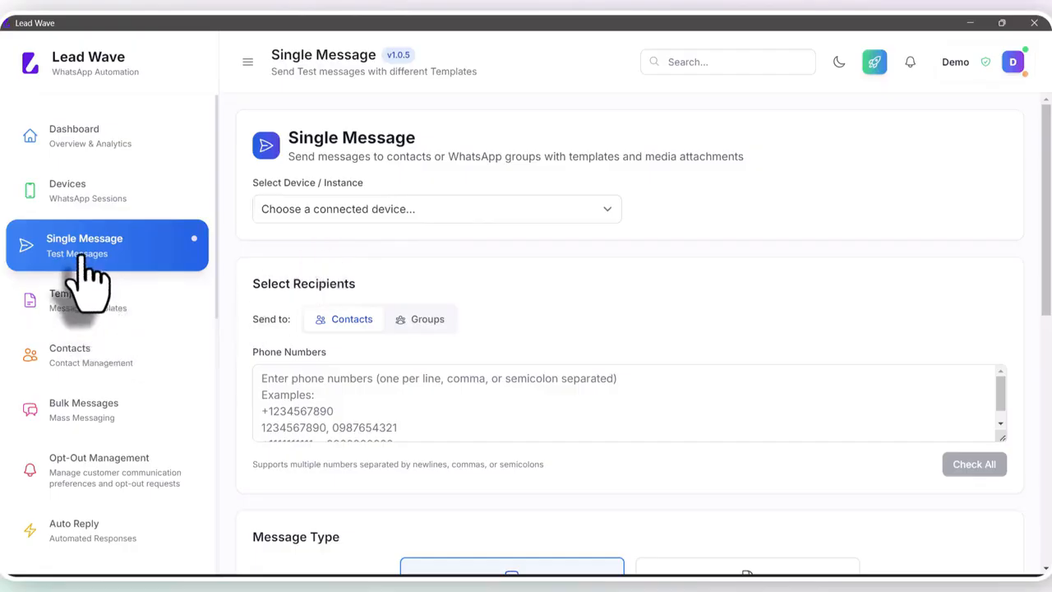
pyautogui.click(364, 216)
pyautogui.click(344, 244)
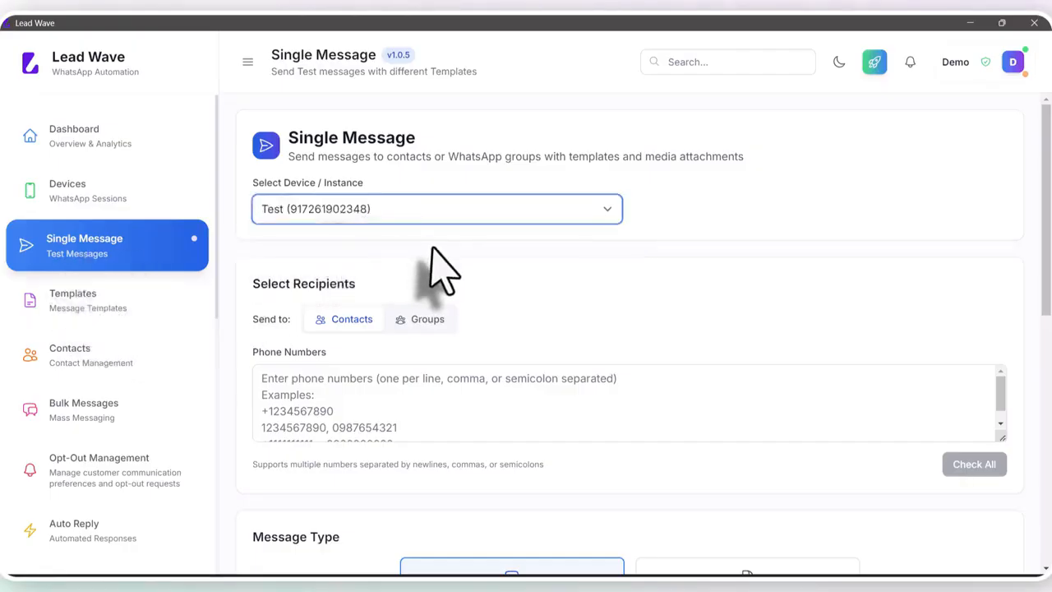
# Look at the group recipient option, return to contacts and enter the recipient's phone number
pyautogui.click(299, 383)
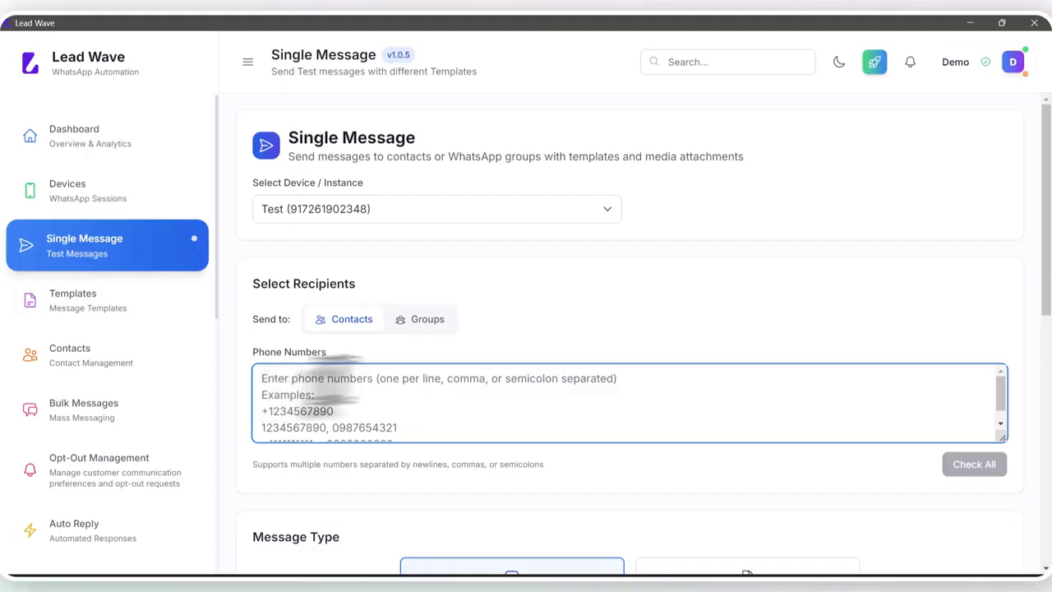
pyautogui.click(434, 322)
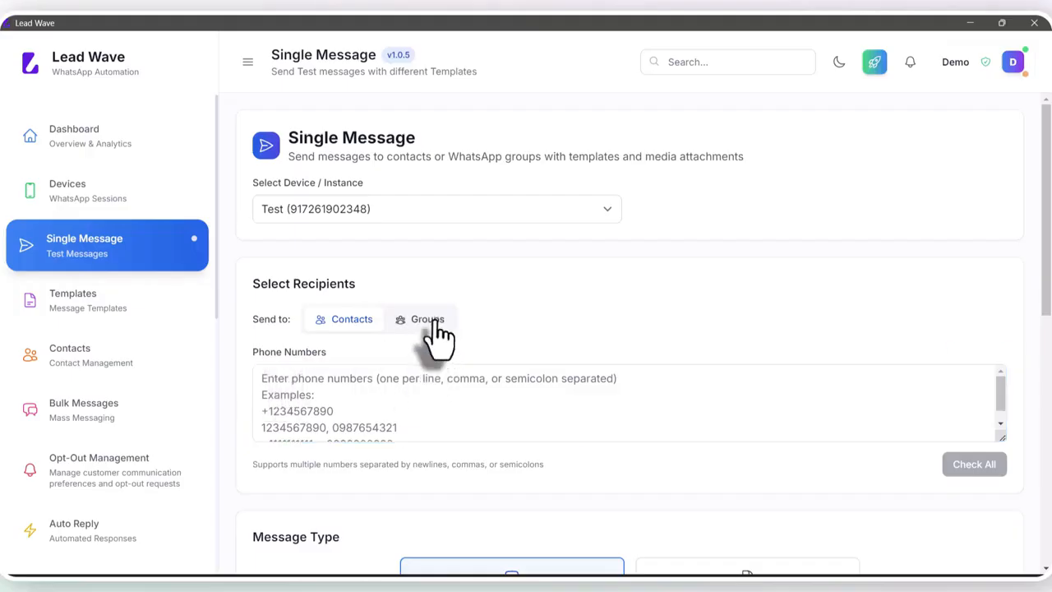
pyautogui.click(349, 323)
pyautogui.click(331, 388)
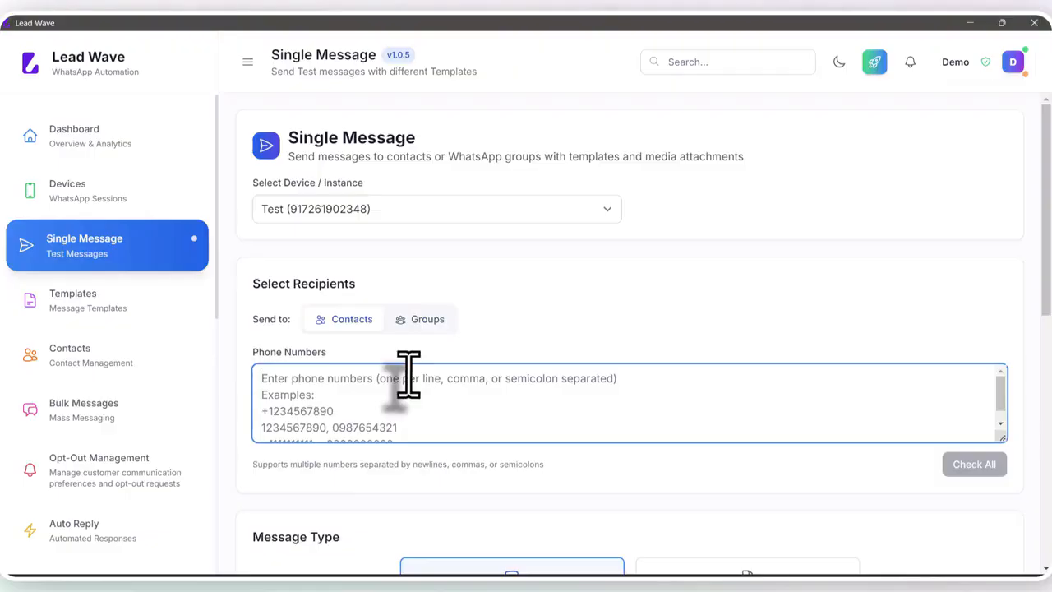
pyautogui.hotkey('ctrl', 'v')
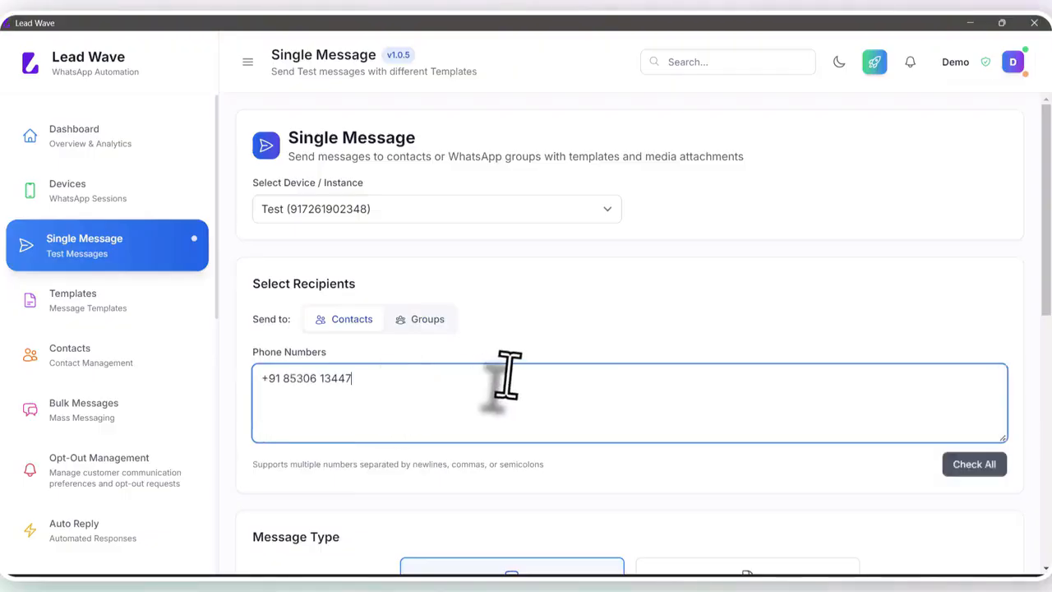
# Write the text message "HI" and send it to the entered contact
pyautogui.scroll(-3, 506, 371)
pyautogui.scroll(-3, 506, 375)
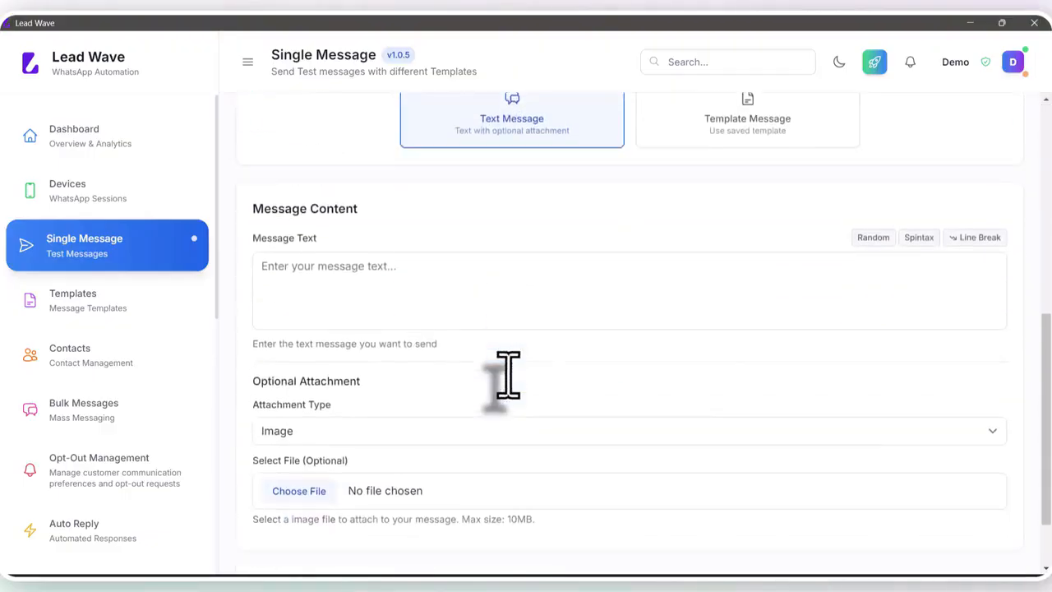
pyautogui.click(374, 286)
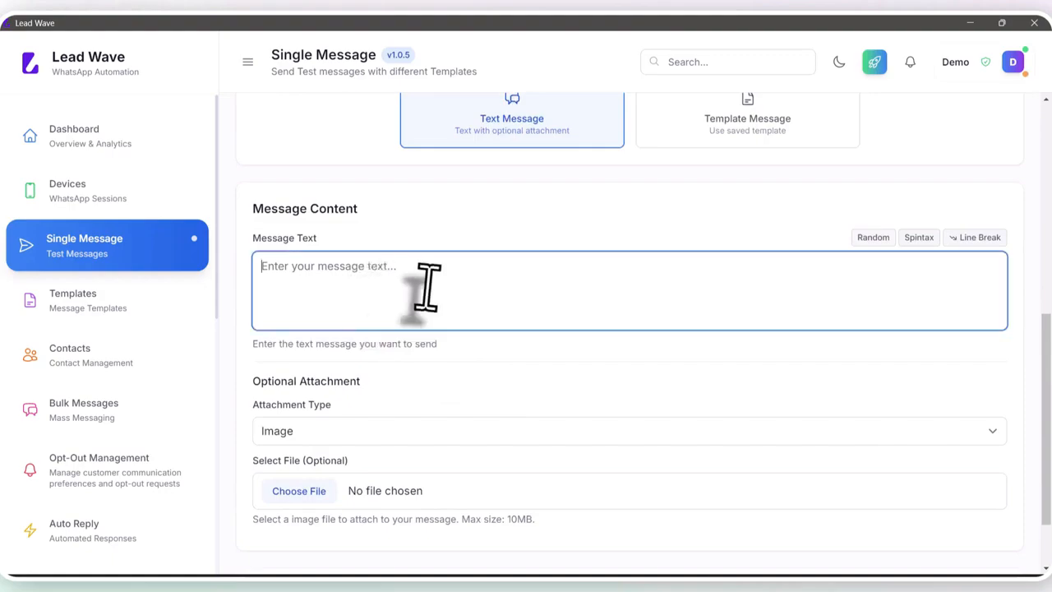
pyautogui.write('Hi')
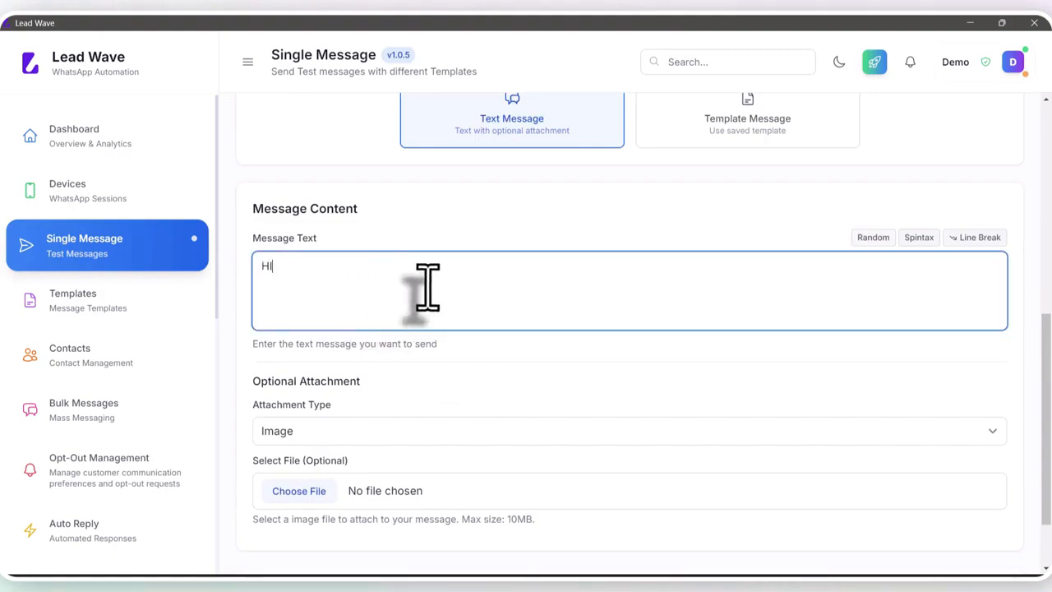
pyautogui.scroll(-1, 427, 288)
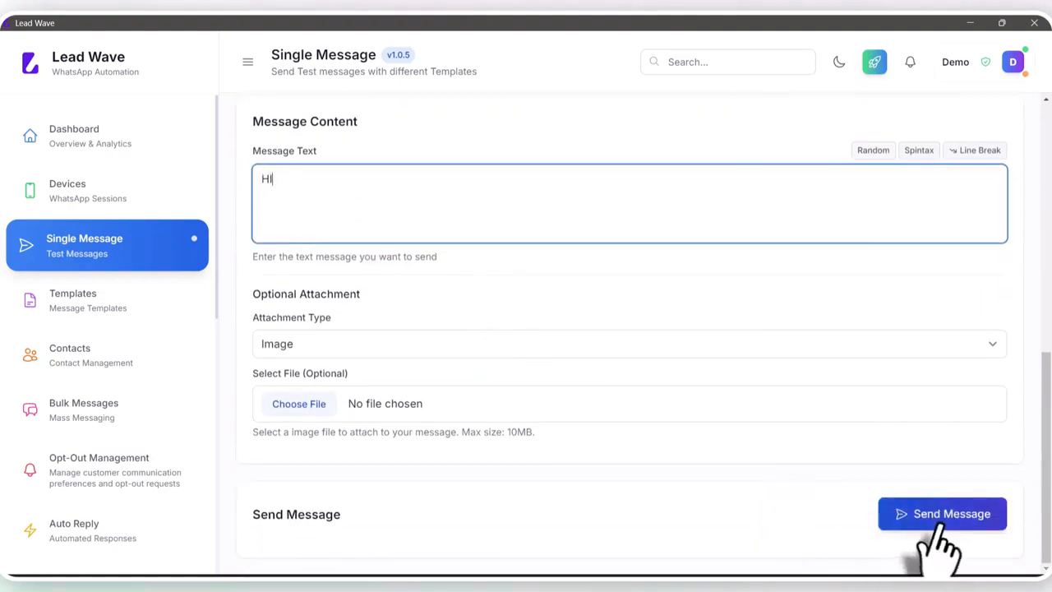
pyautogui.click(945, 522)
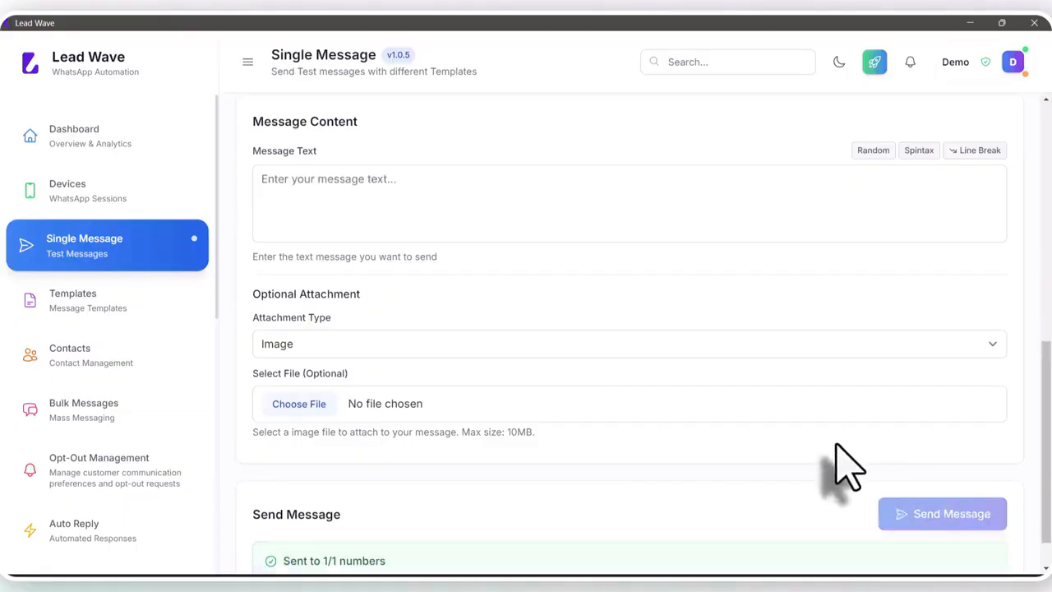
# Switch to the mirrored phone in Vysor to check the received text message, and return to Lead Wave
pyautogui.scroll(-1, 629, 460)
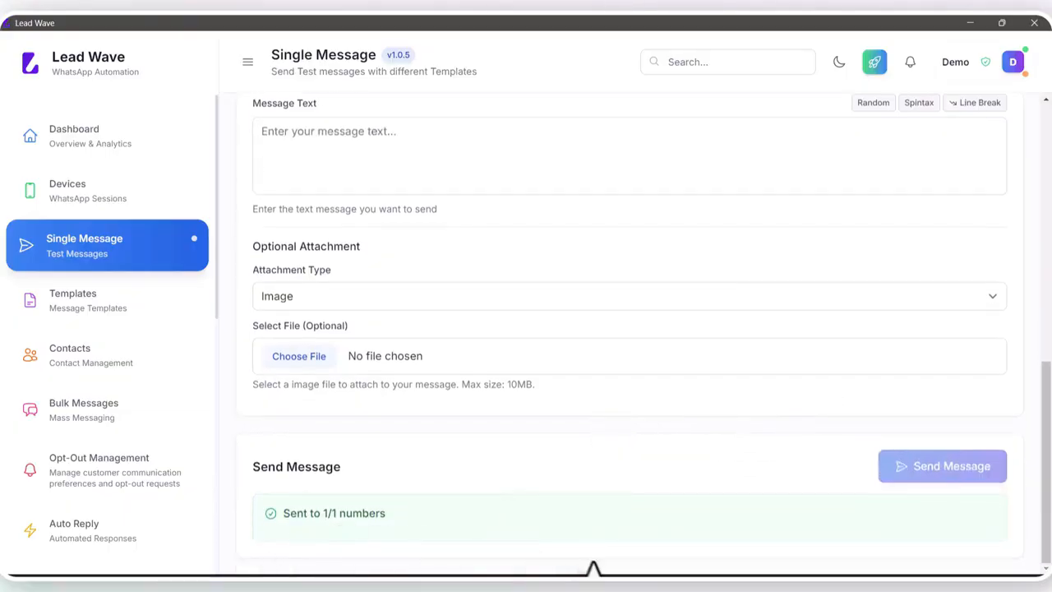
pyautogui.click(615, 542)
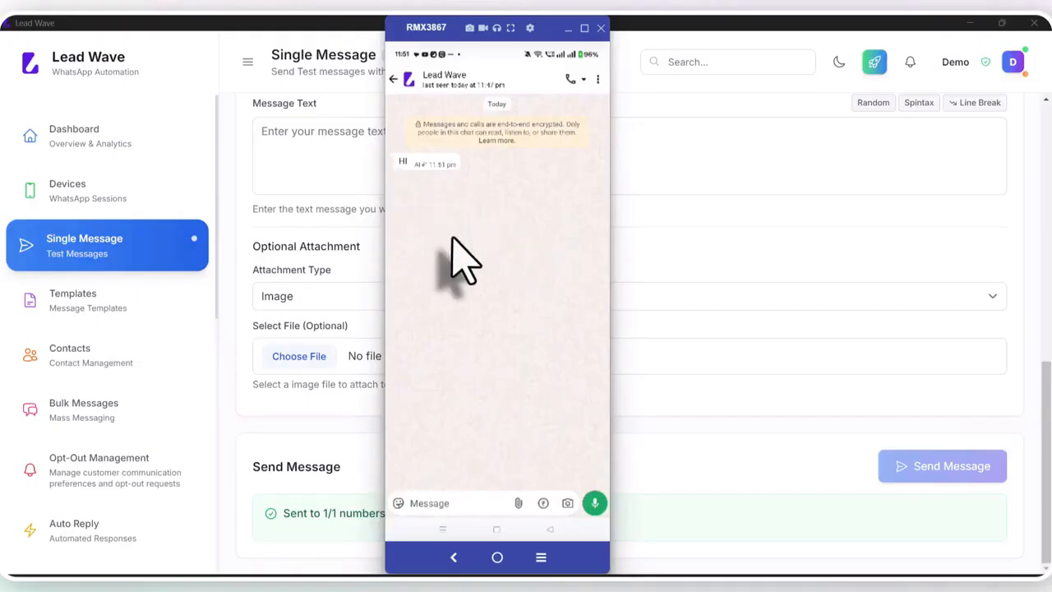
pyautogui.click(705, 268)
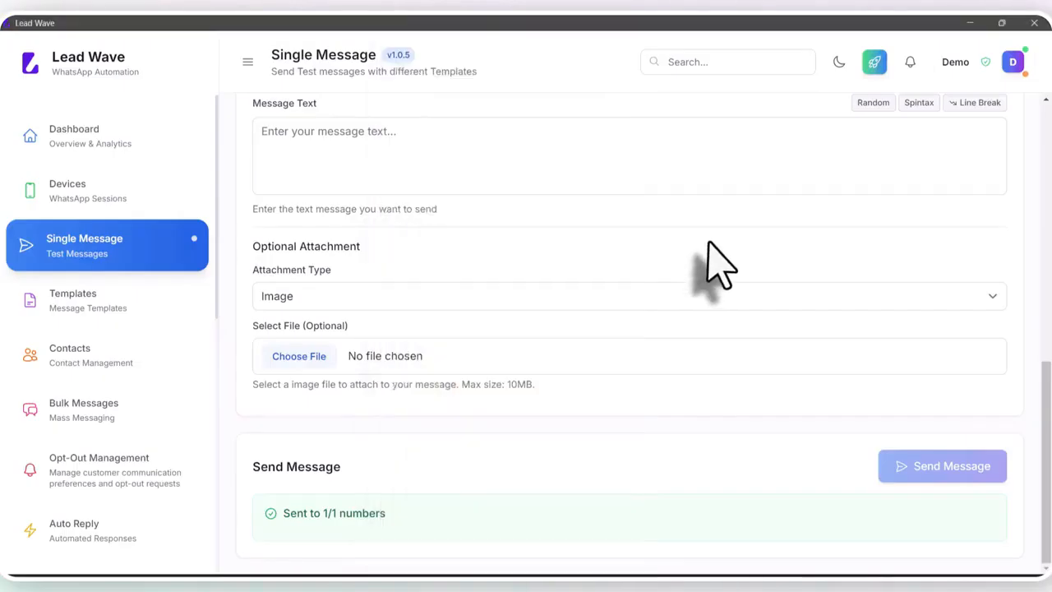
# Enter the recipient's phone number again for a second single message
pyautogui.scroll(4, 481, 347)
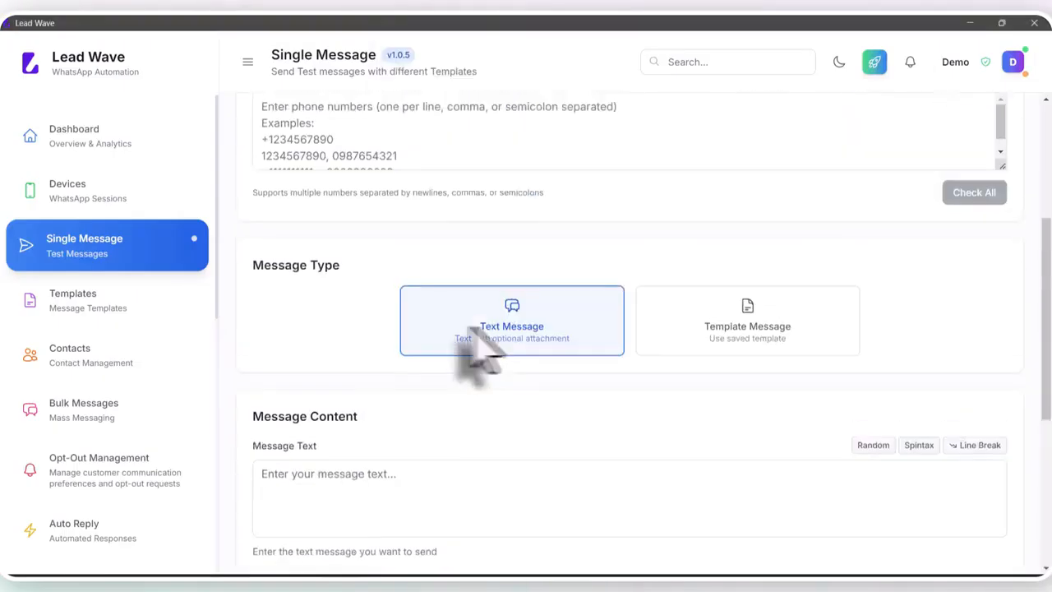
pyautogui.scroll(3, 422, 304)
pyautogui.click(411, 265)
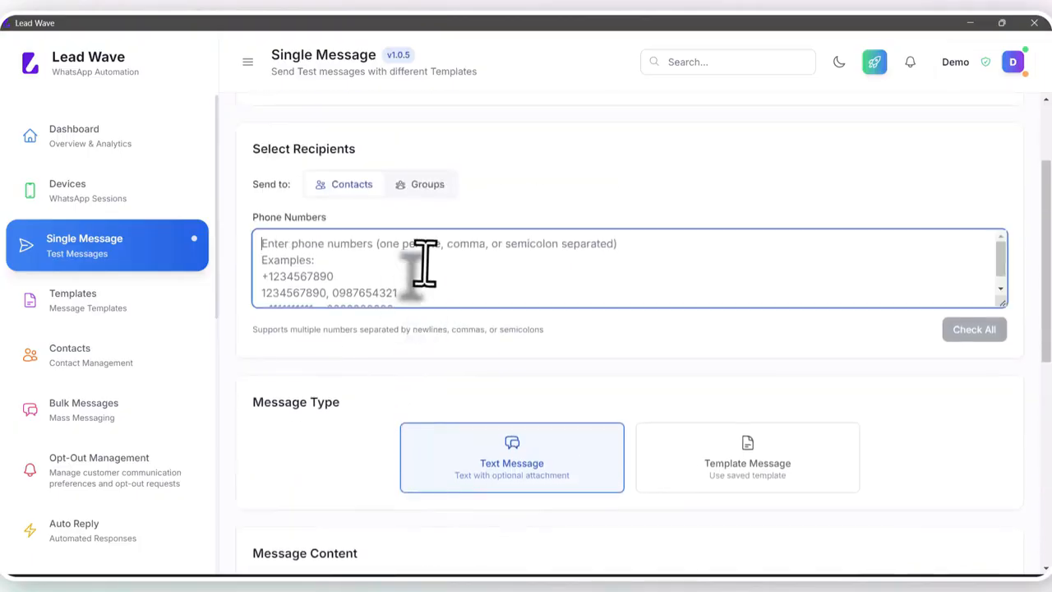
pyautogui.hotkey('ctrl', 'v')
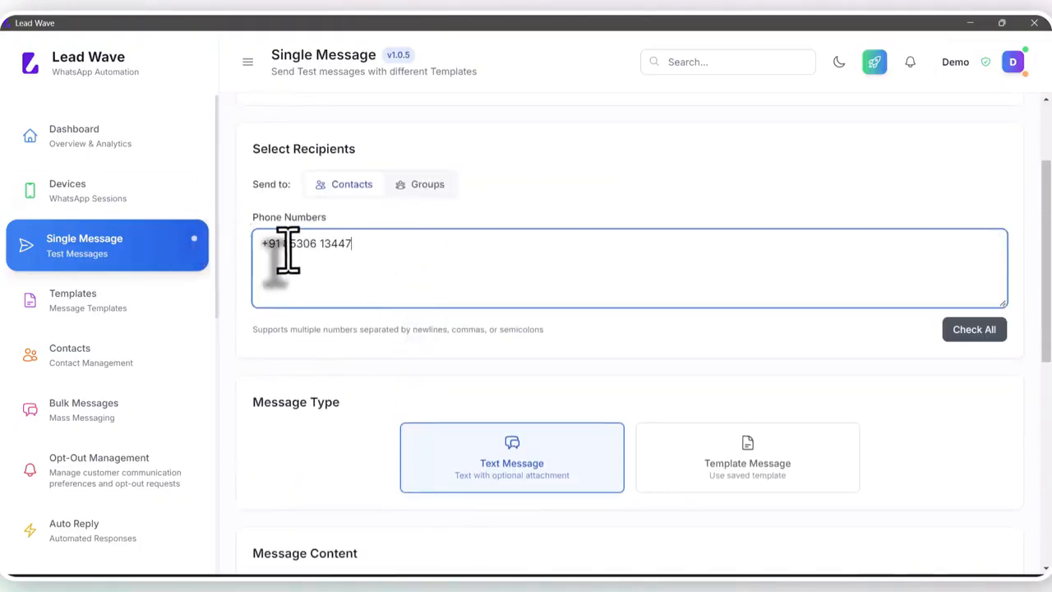
# Set the message type to Template Message, choose the Buttons template and send it to the contact
pyautogui.scroll(-3, 392, 249)
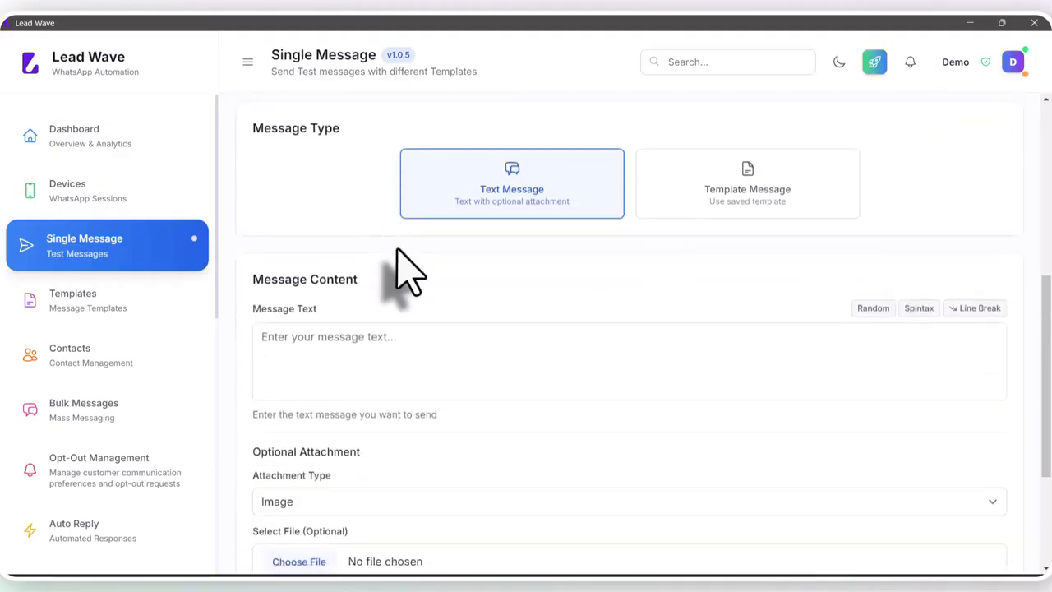
pyautogui.scroll(-2, 404, 271)
pyautogui.scroll(2, 493, 284)
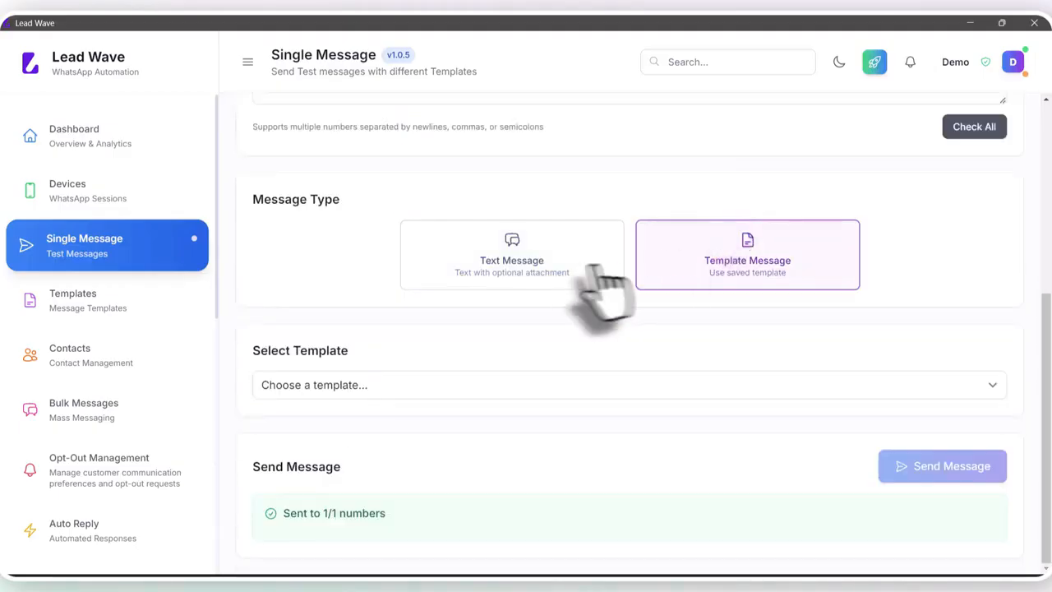
pyautogui.click(354, 386)
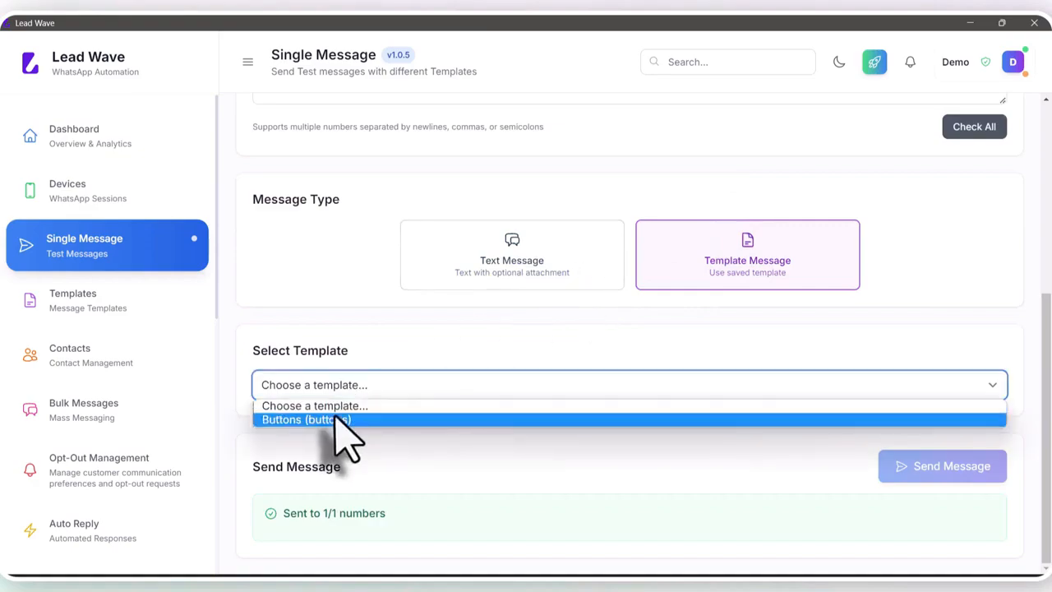
pyautogui.click(343, 420)
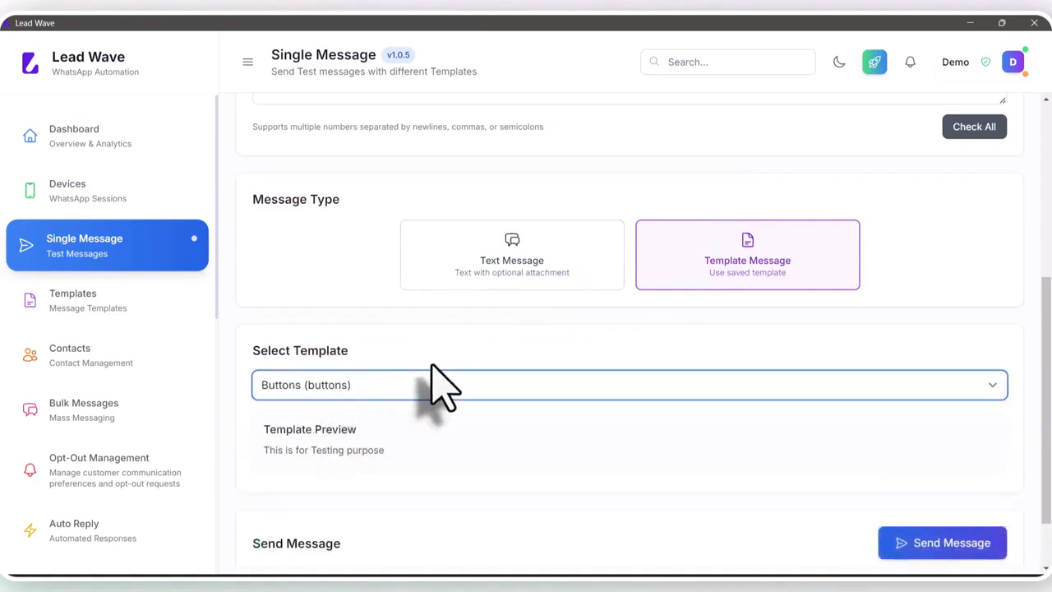
pyautogui.scroll(-1, 442, 381)
pyautogui.click(931, 465)
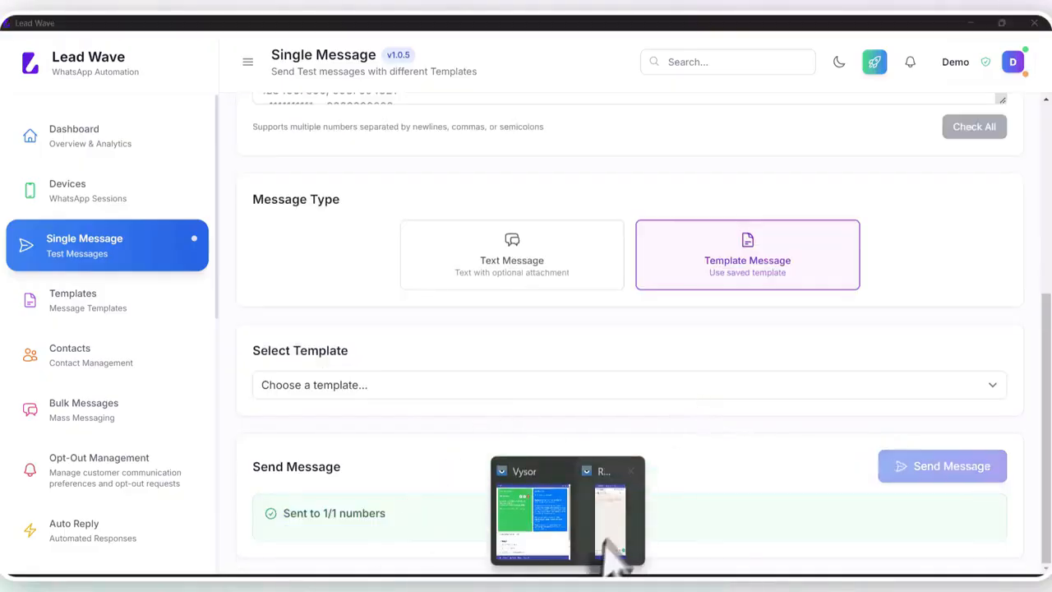
# Switch to the mirrored phone in Vysor to examine the received template message, and return to Lead Wave
pyautogui.click(605, 553)
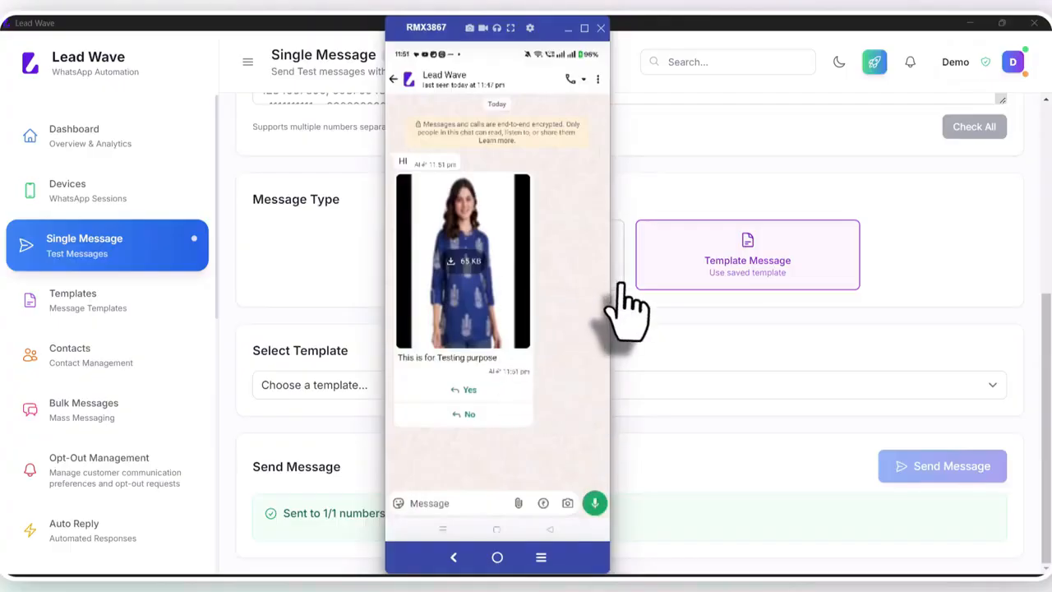
pyautogui.moveTo(608, 281); pyautogui.dragTo(716, 282)
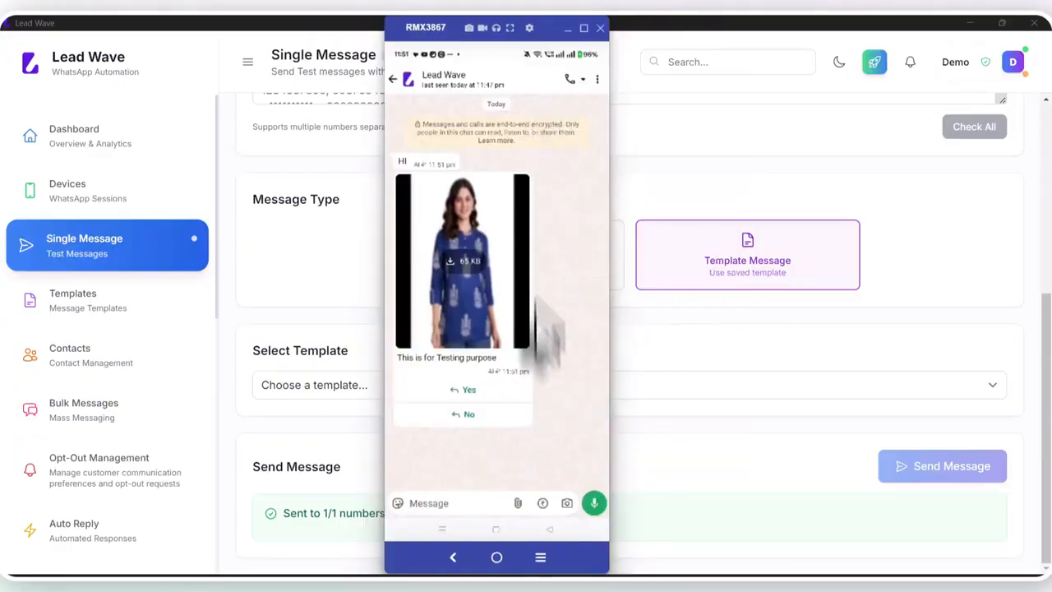
pyautogui.moveTo(606, 564); pyautogui.dragTo(667, 563)
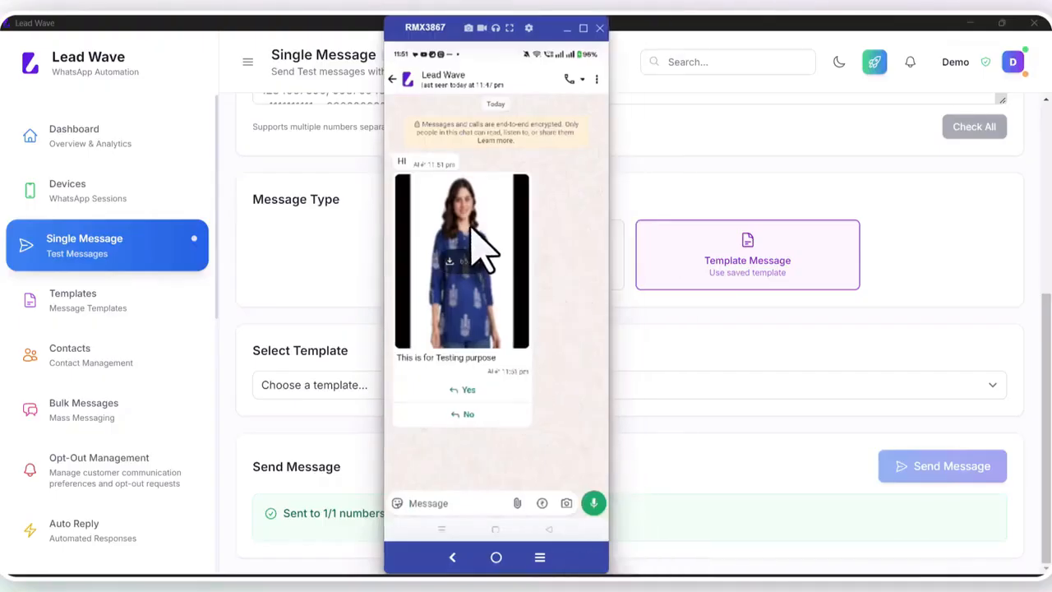
pyautogui.click(675, 344)
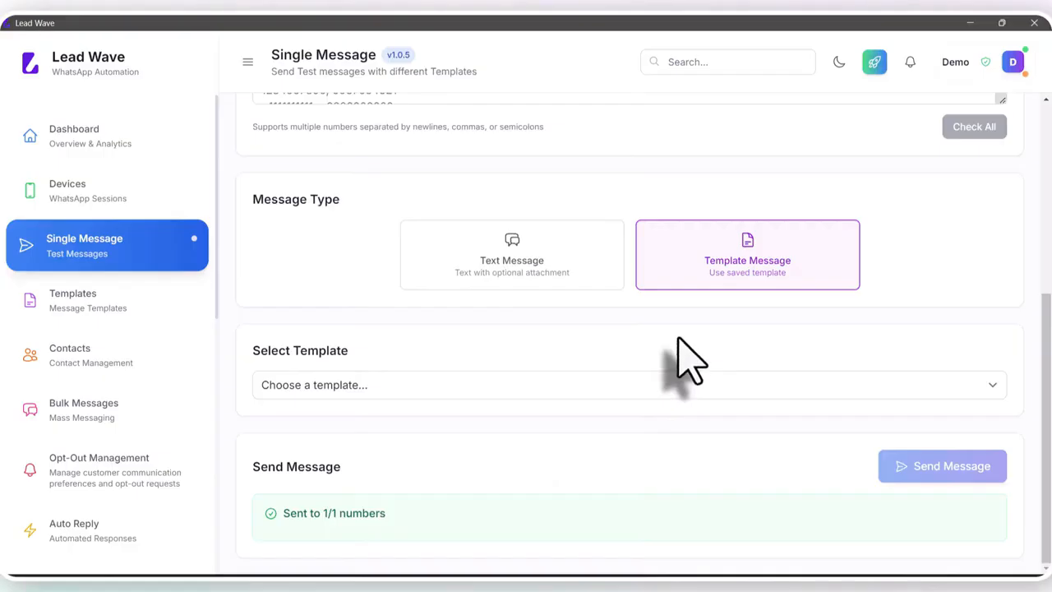
# Set the recipients to groups and select the LW Test group from the list
pyautogui.scroll(3, 501, 295)
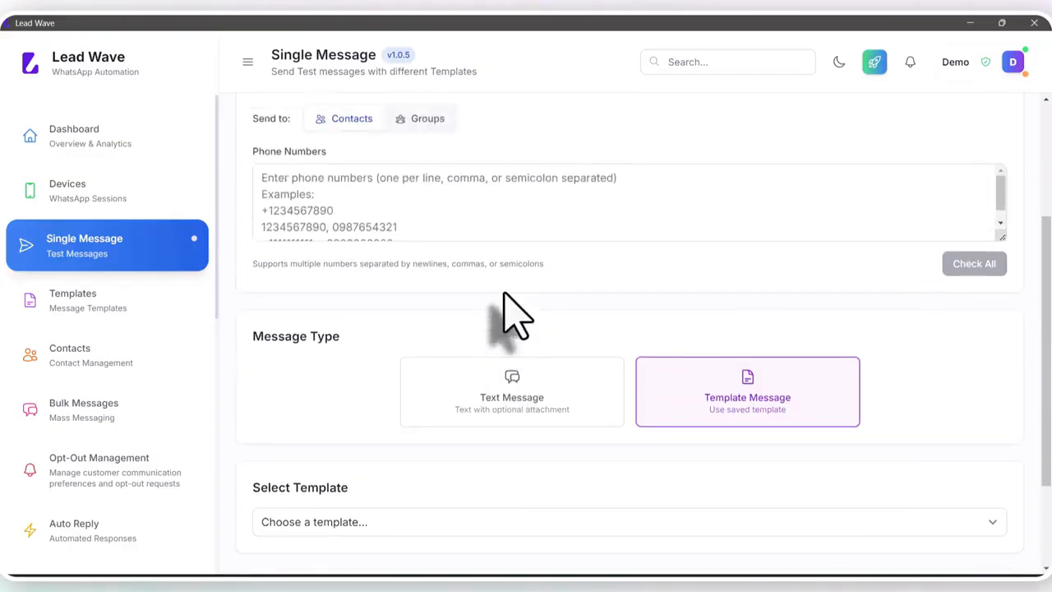
pyautogui.click(428, 123)
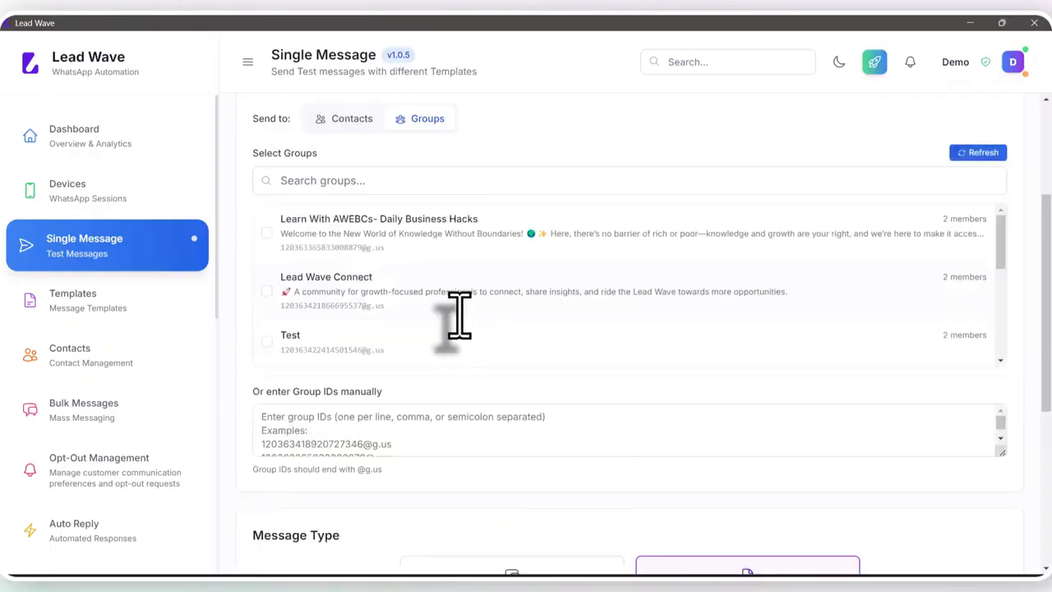
pyautogui.scroll(-1, 376, 332)
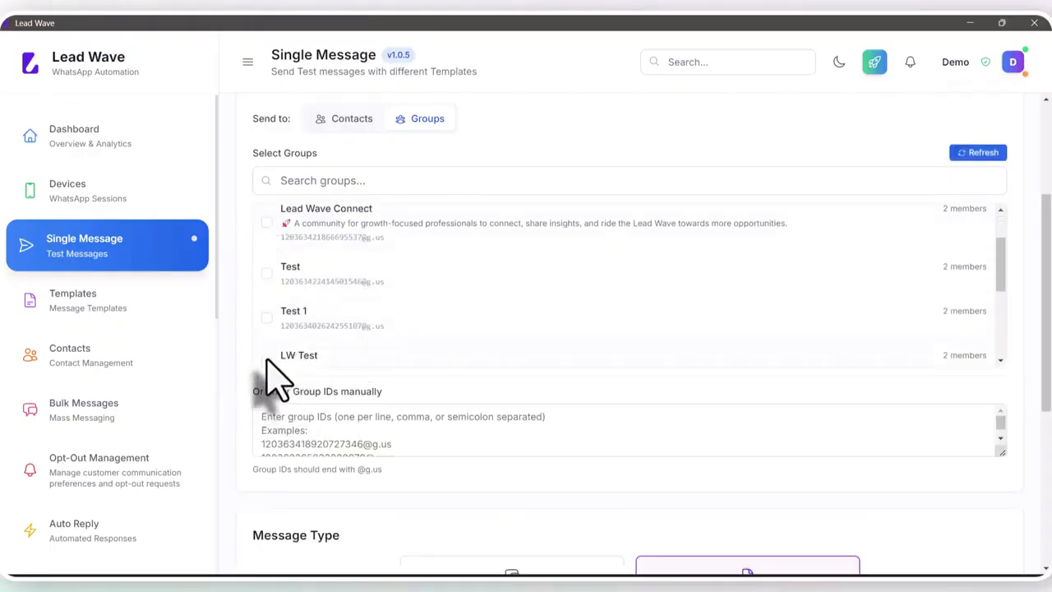
pyautogui.scroll(-2, 411, 308)
pyautogui.click(333, 226)
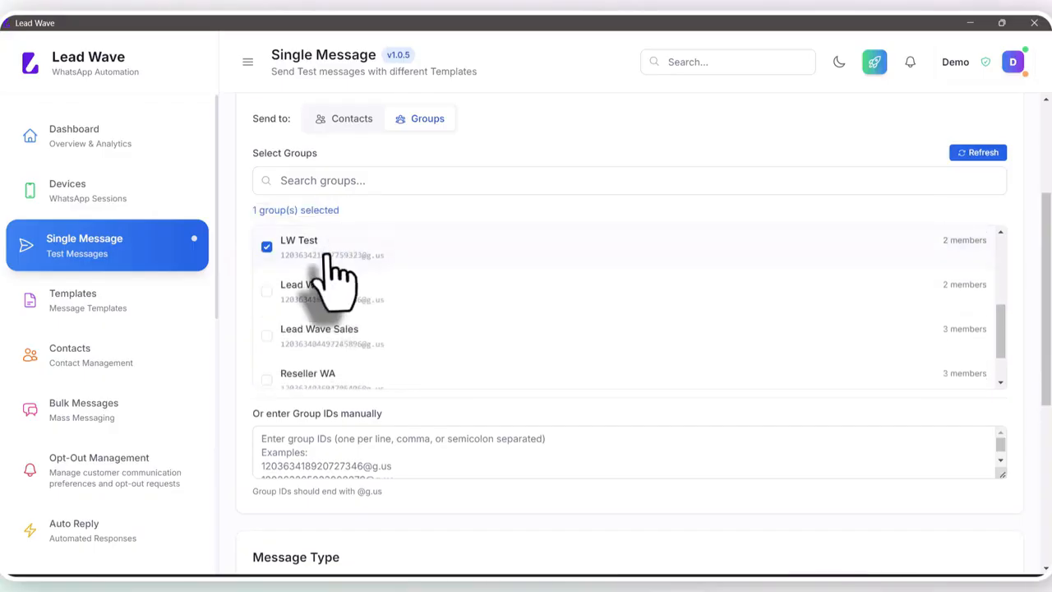
pyautogui.scroll(-1, 485, 300)
pyautogui.click(418, 441)
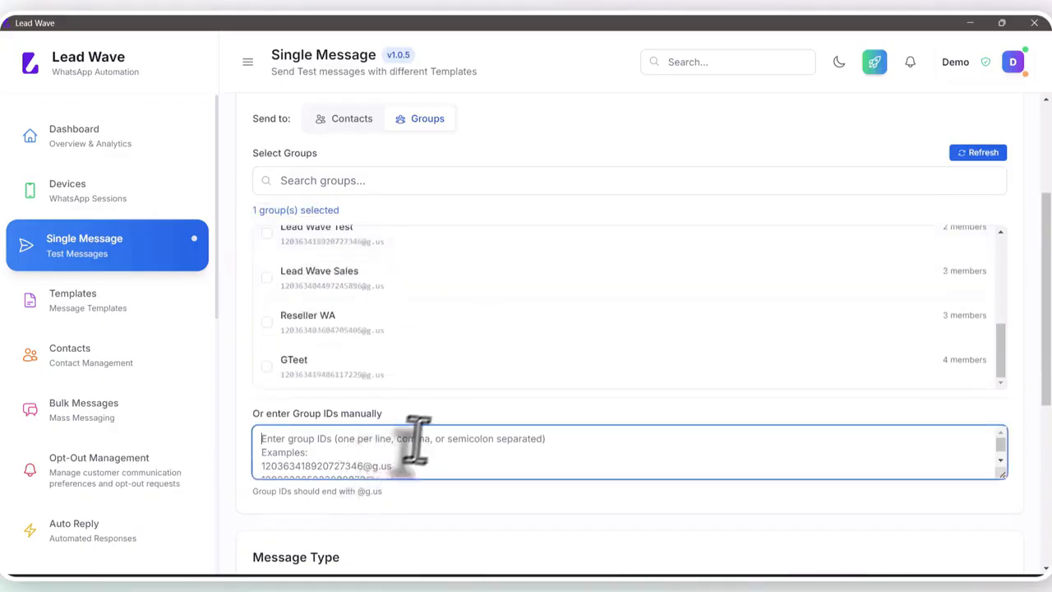
# Set the message type for the selected group to Text Message
pyautogui.scroll(-5, 431, 440)
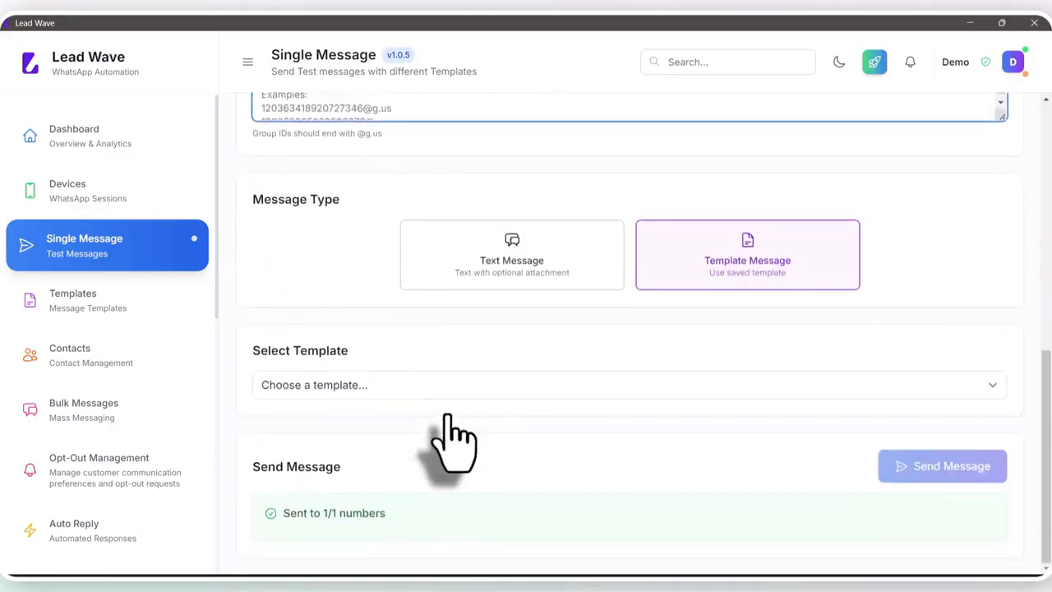
pyautogui.scroll(2, 457, 436)
pyautogui.click(512, 406)
pyautogui.scroll(-1, 526, 411)
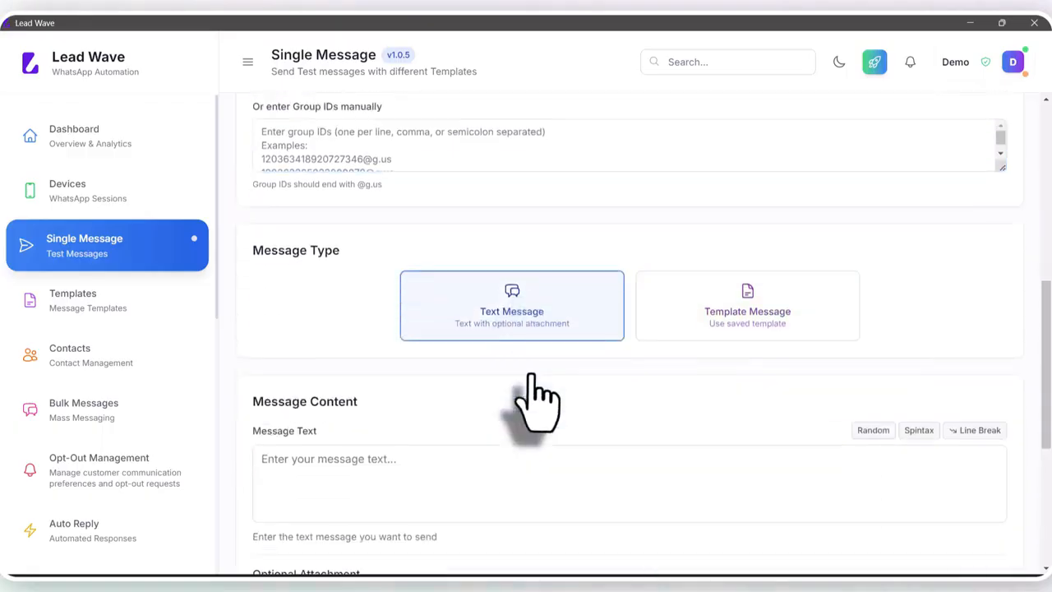
# Enter "Test" as the message text and send the message to the selected group
pyautogui.scroll(-3, 536, 401)
pyautogui.click(374, 298)
pyautogui.write('Tes')
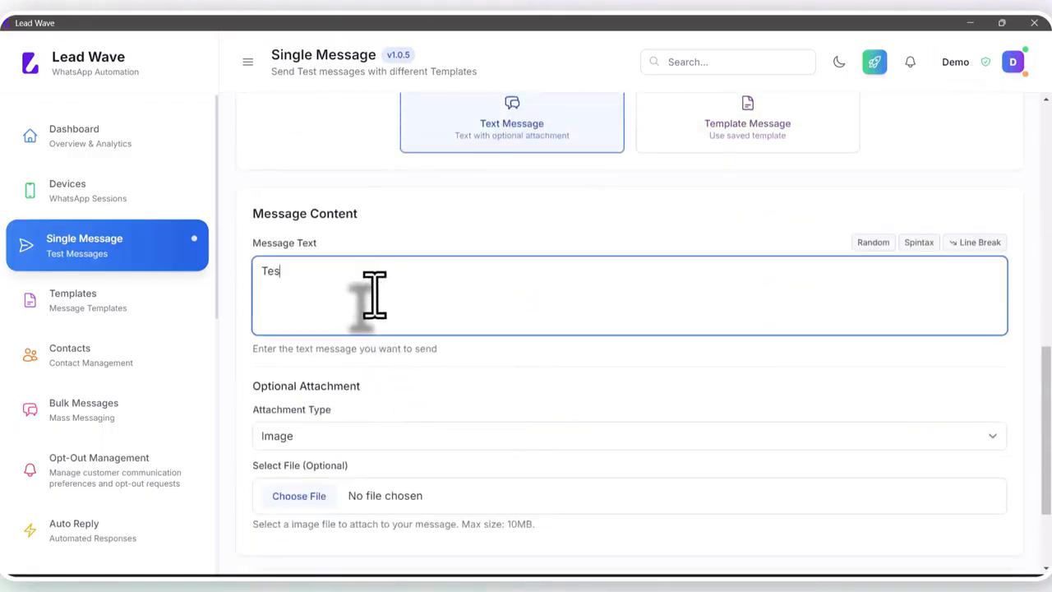
pyautogui.write('t')
pyautogui.scroll(-2, 696, 337)
pyautogui.click(912, 466)
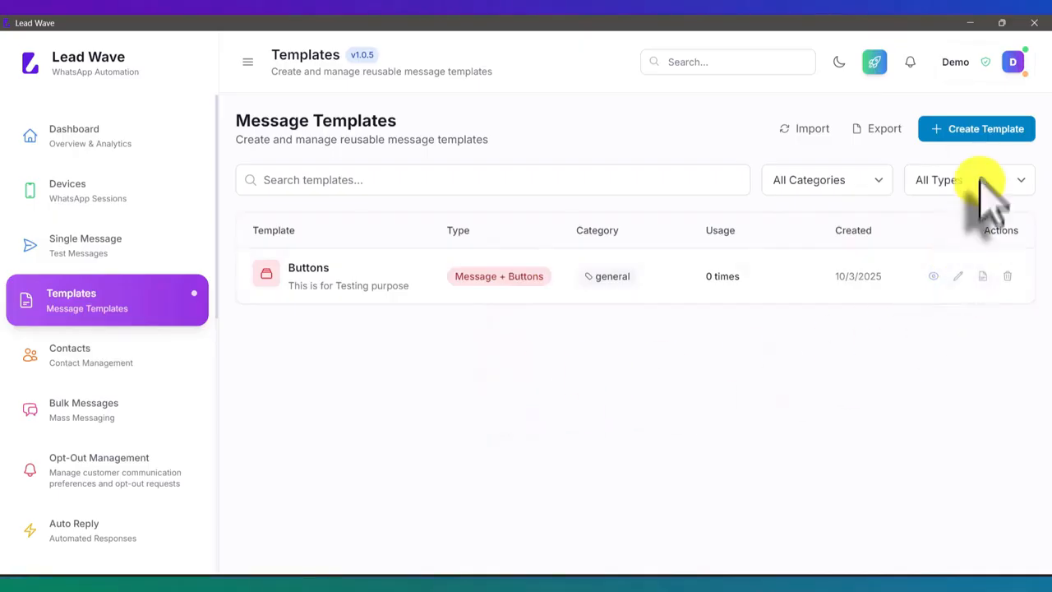
# Open the form for a new message template and examine the fields of the Text Message type
pyautogui.click(982, 129)
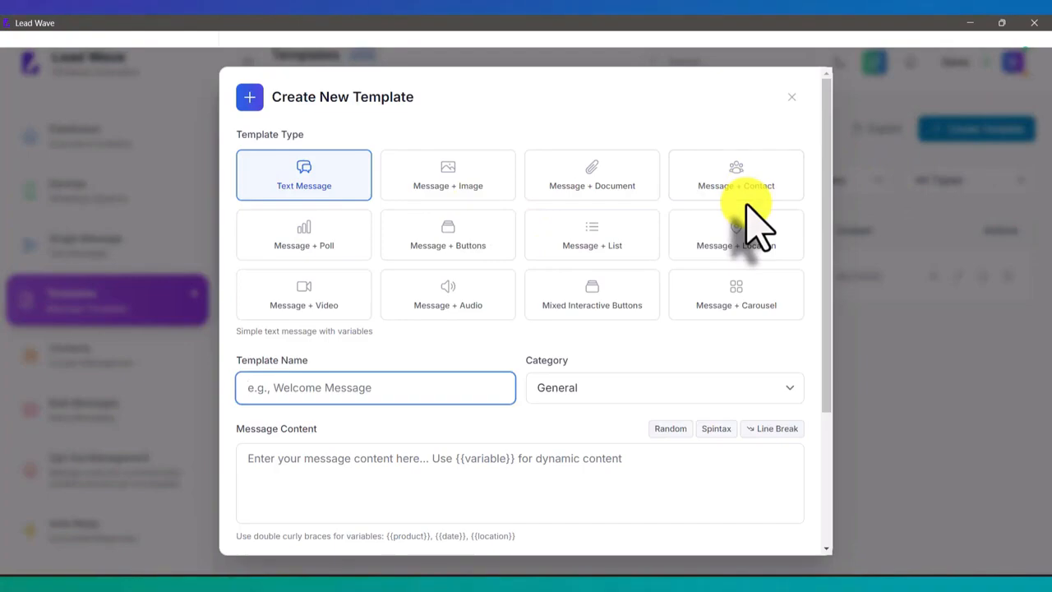
pyautogui.click(790, 97)
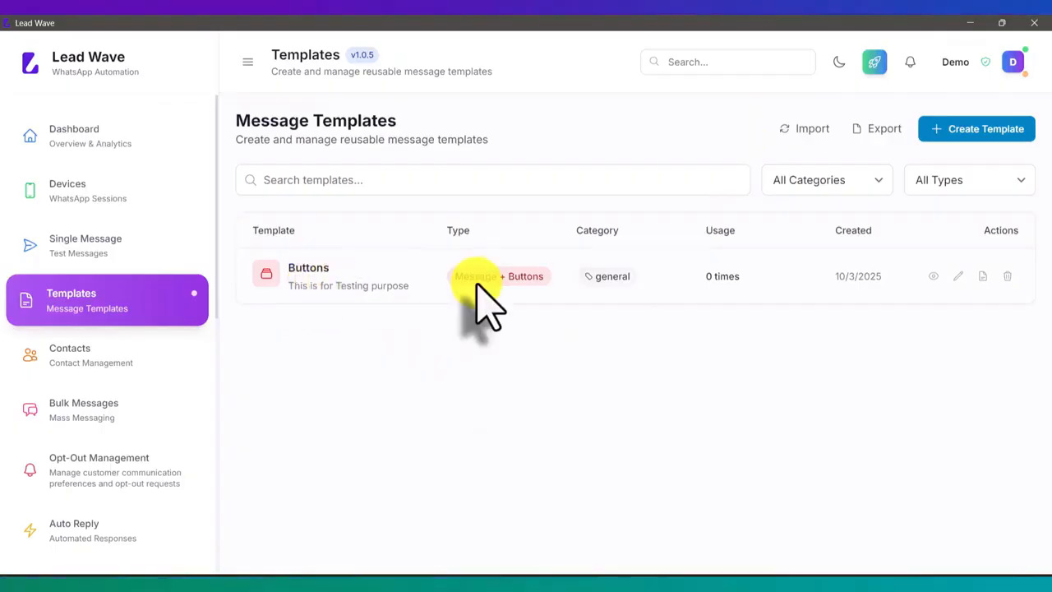
pyautogui.click(972, 130)
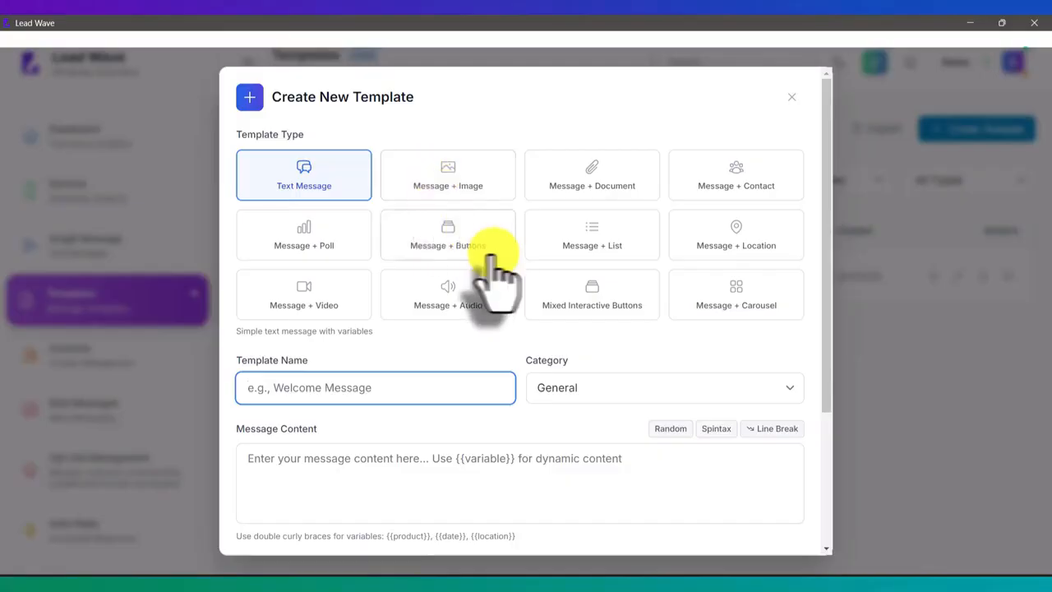
pyautogui.click(300, 189)
pyautogui.scroll(-2, 538, 361)
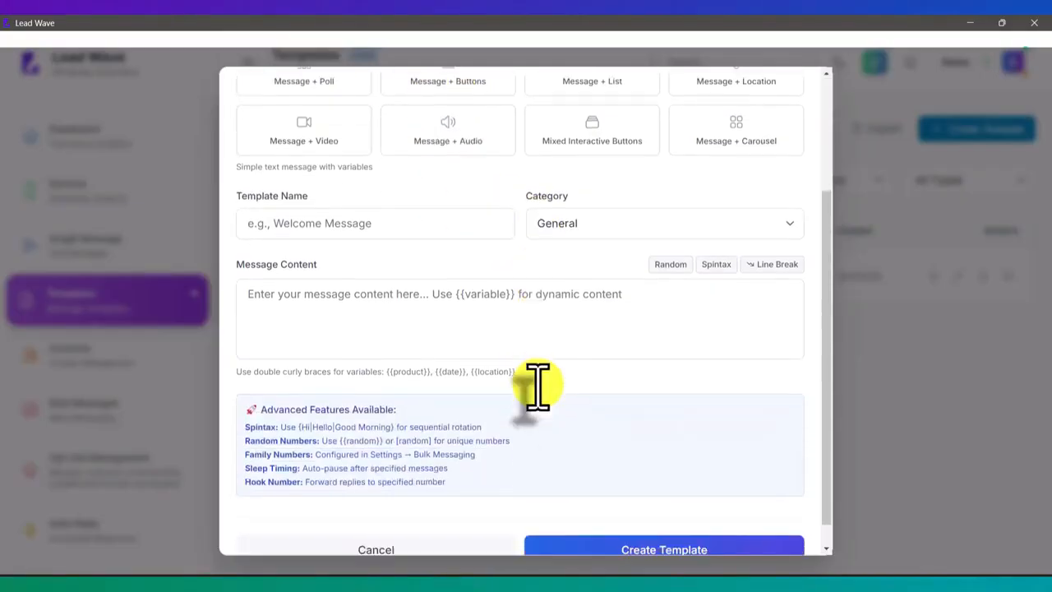
pyautogui.click(413, 267)
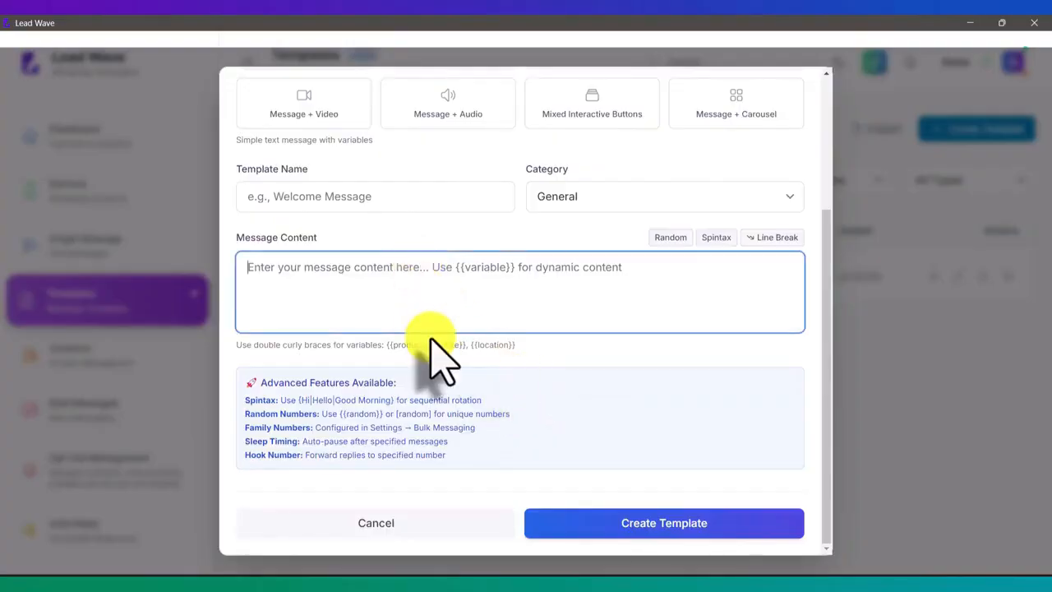
pyautogui.scroll(3, 439, 358)
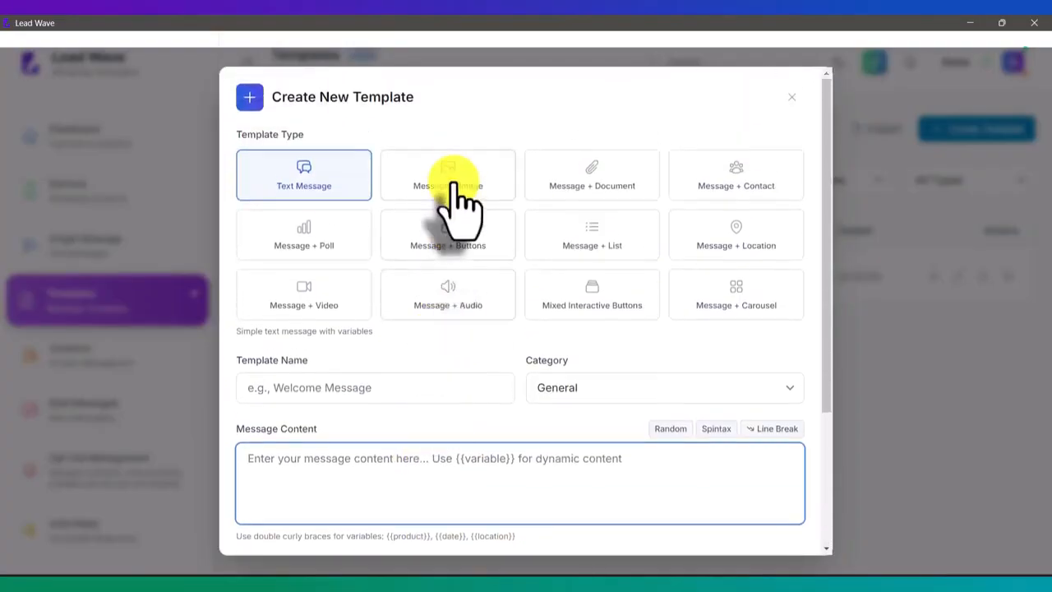
# Choose the Message + Image template type and examine its message content and image upload fields
pyautogui.click(452, 176)
pyautogui.scroll(-2, 557, 346)
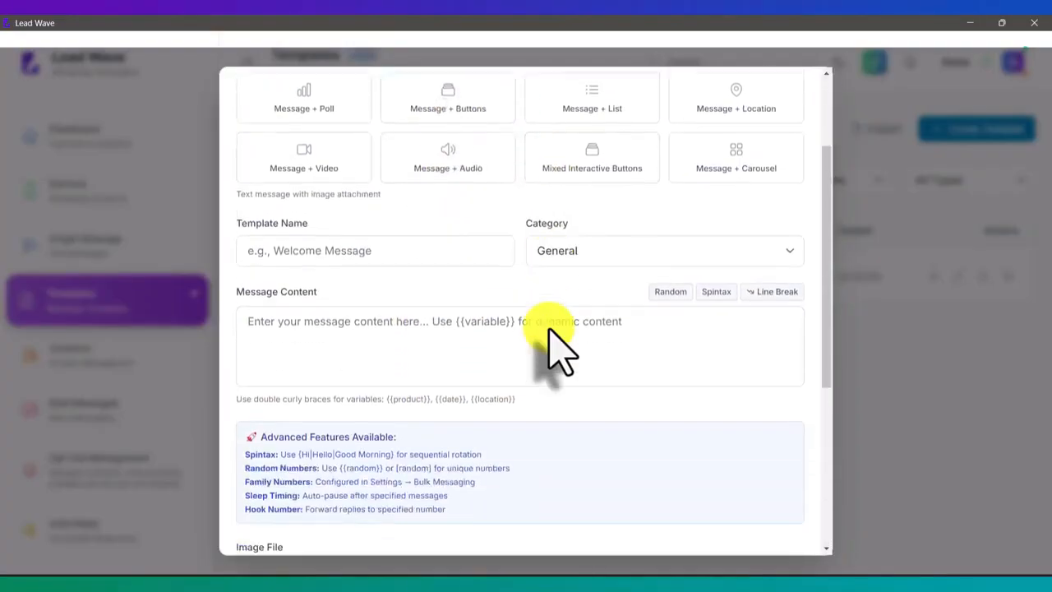
pyautogui.scroll(-2, 557, 346)
pyautogui.click(485, 201)
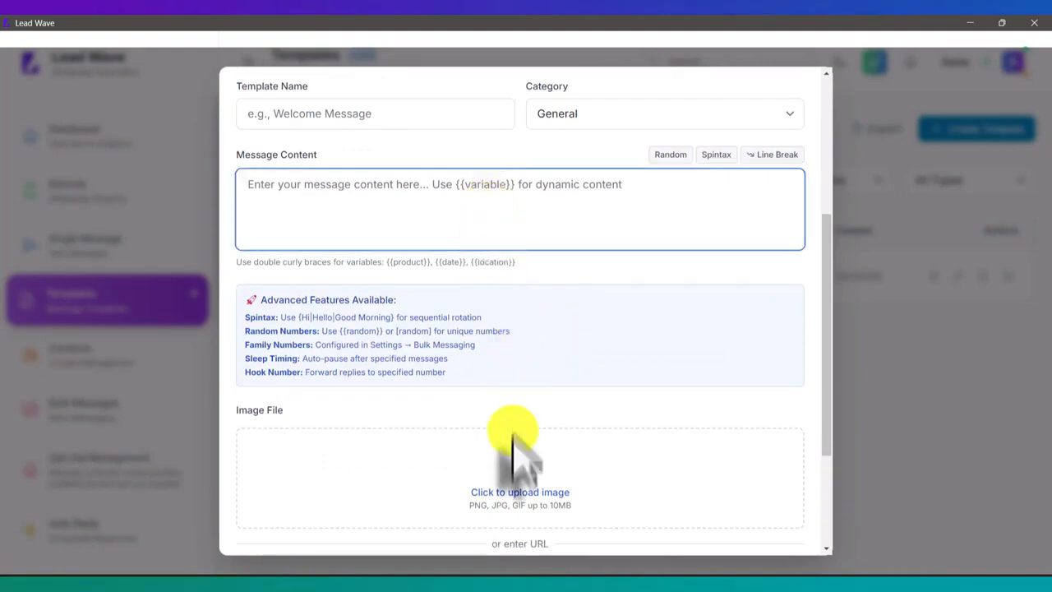
pyautogui.scroll(4, 526, 485)
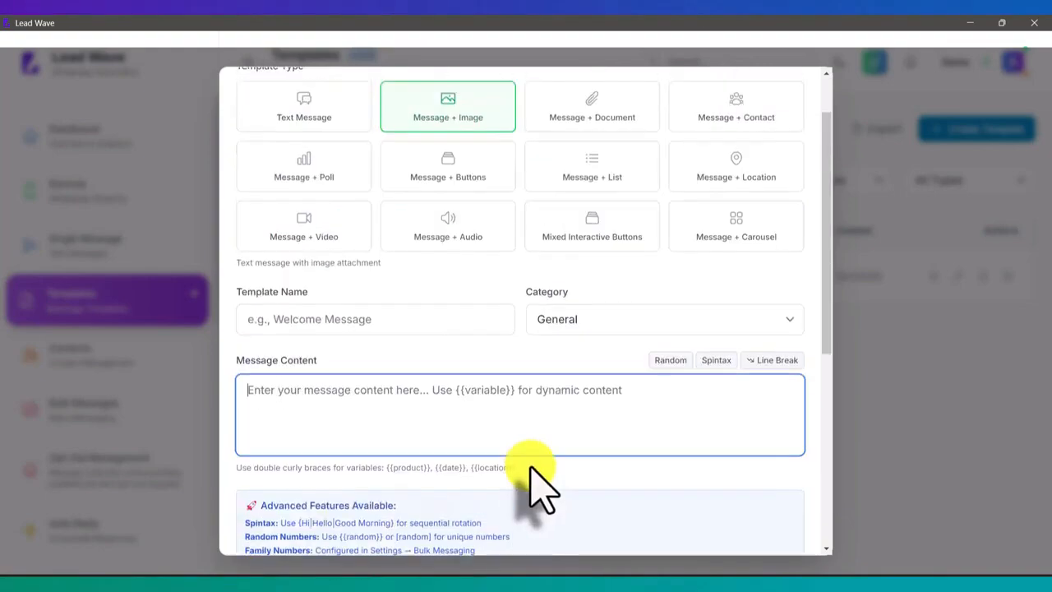
# Choose the Message + Buttons template type and add three interactive buttons
pyautogui.click(447, 234)
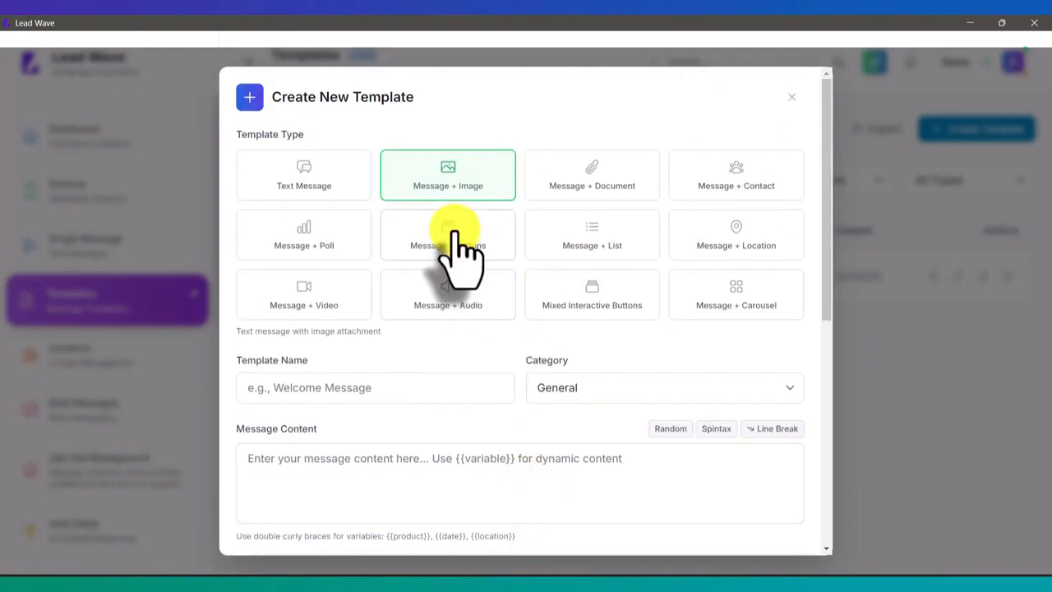
pyautogui.scroll(-1, 538, 304)
pyautogui.scroll(-5, 542, 321)
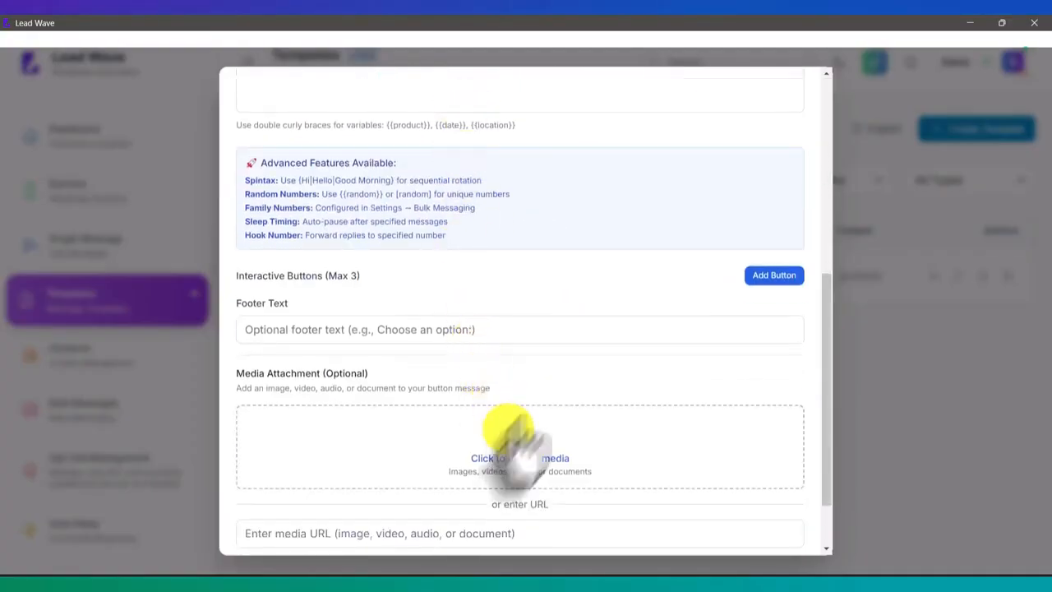
pyautogui.click(770, 276)
pyautogui.click(770, 276)
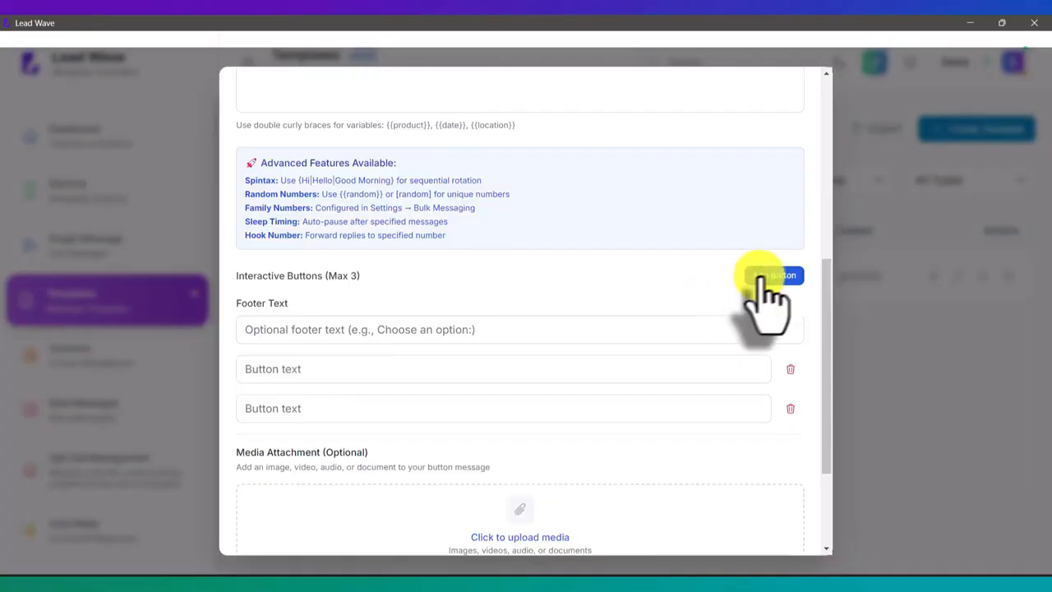
pyautogui.click(768, 280)
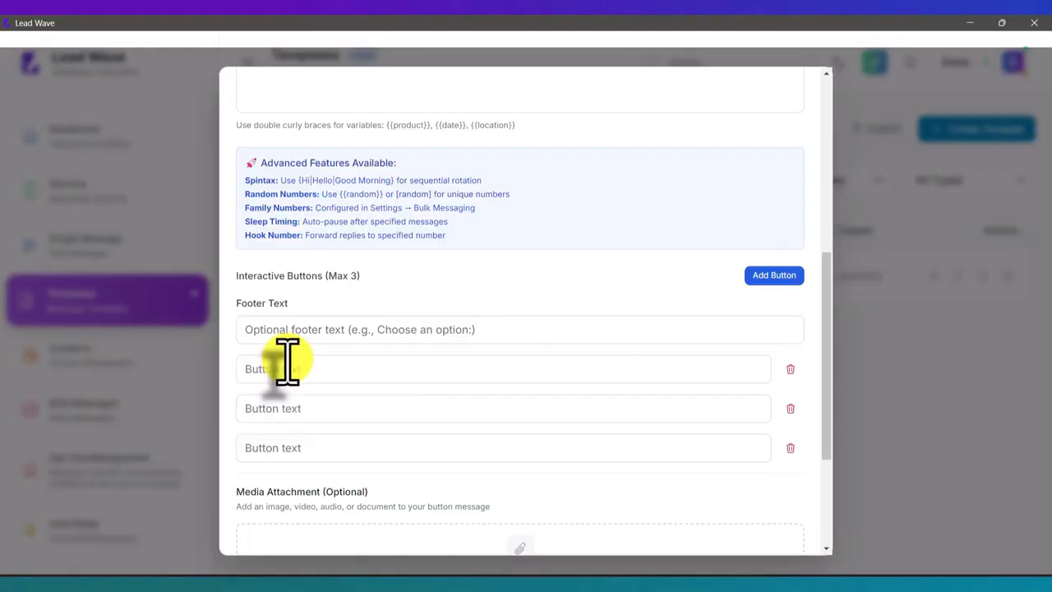
# Remove all three interactive buttons from the template
pyautogui.click(287, 409)
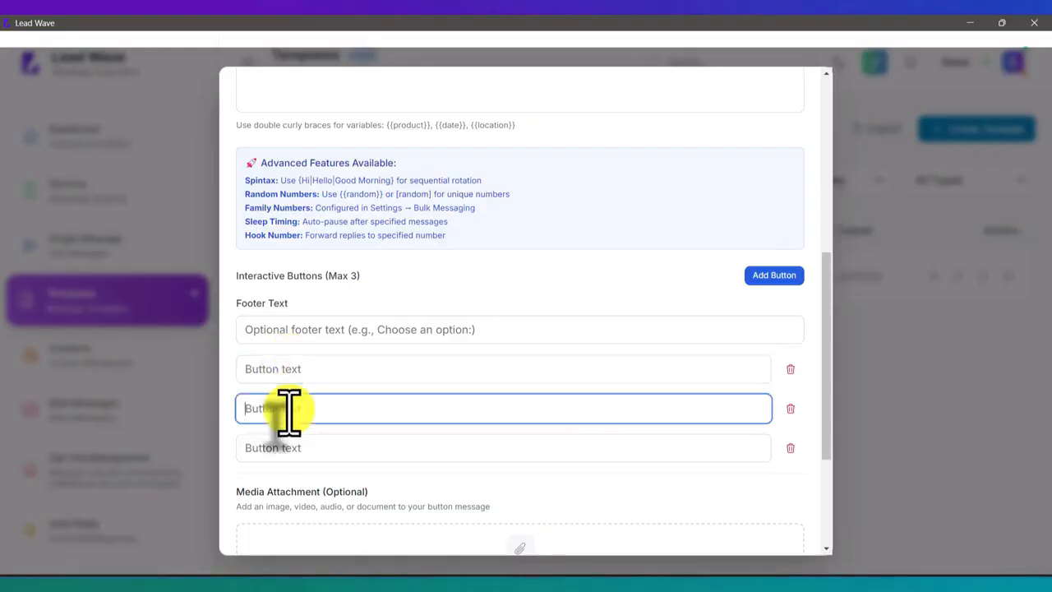
pyautogui.click(790, 368)
pyautogui.click(789, 368)
pyautogui.click(790, 368)
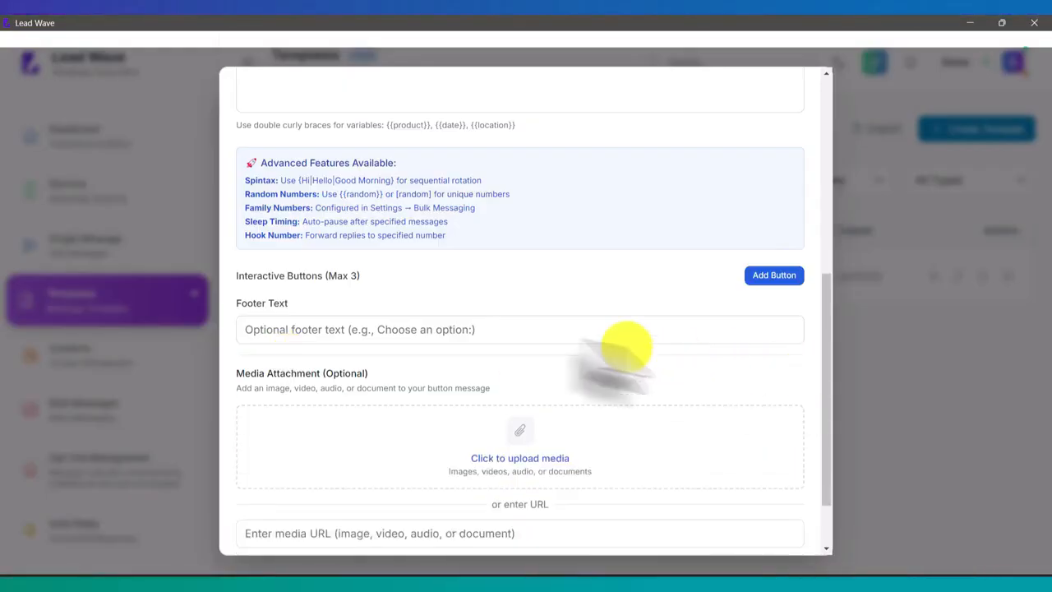
# Choose the Message + List template type and examine its list configuration, section and media attachment fields
pyautogui.scroll(5, 542, 330)
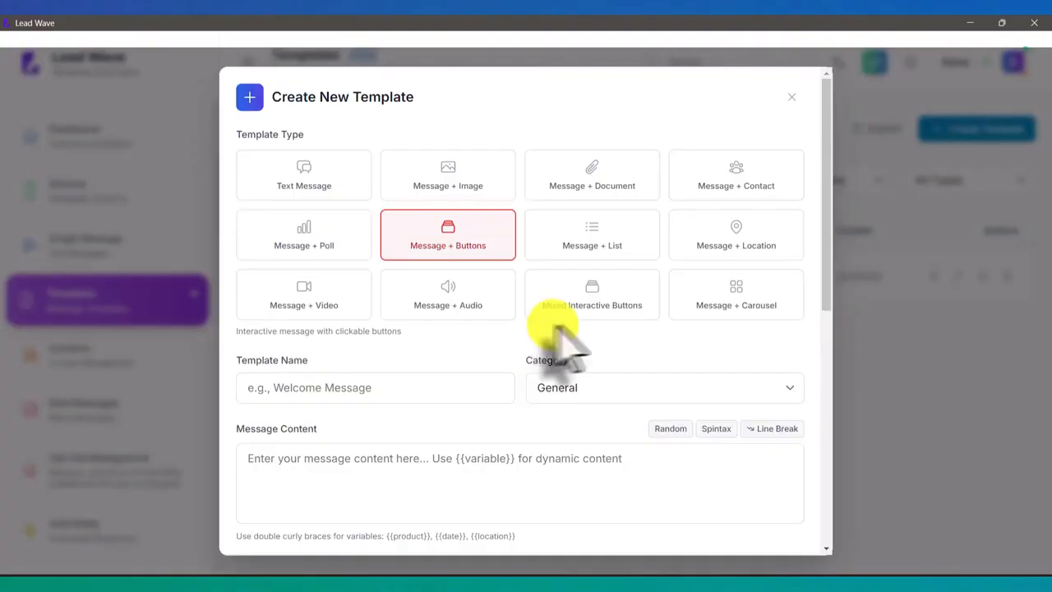
pyautogui.click(608, 256)
pyautogui.scroll(-2, 605, 329)
pyautogui.scroll(-6, 599, 316)
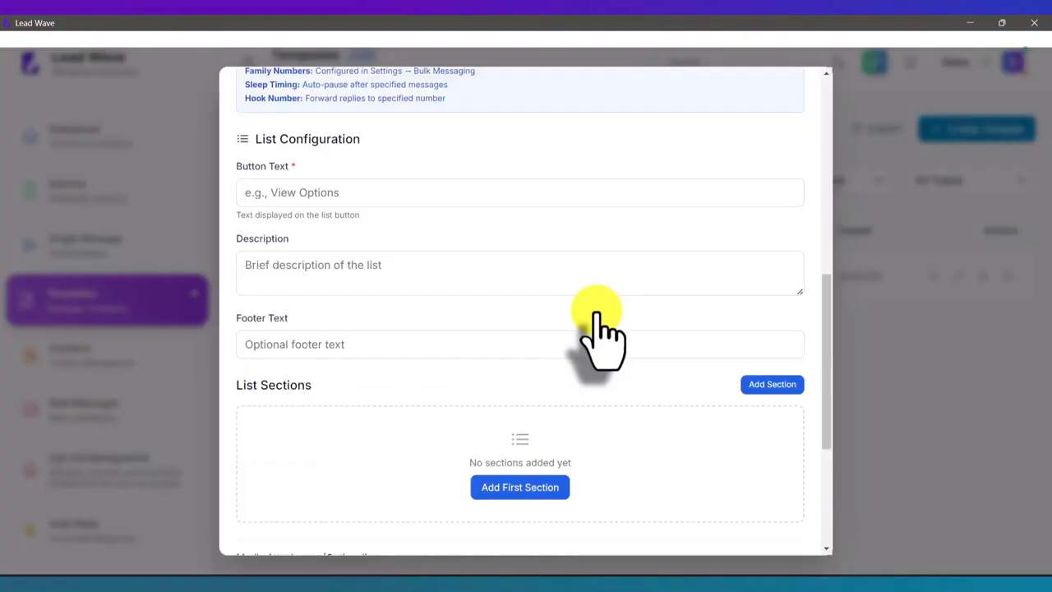
pyautogui.scroll(-2, 597, 316)
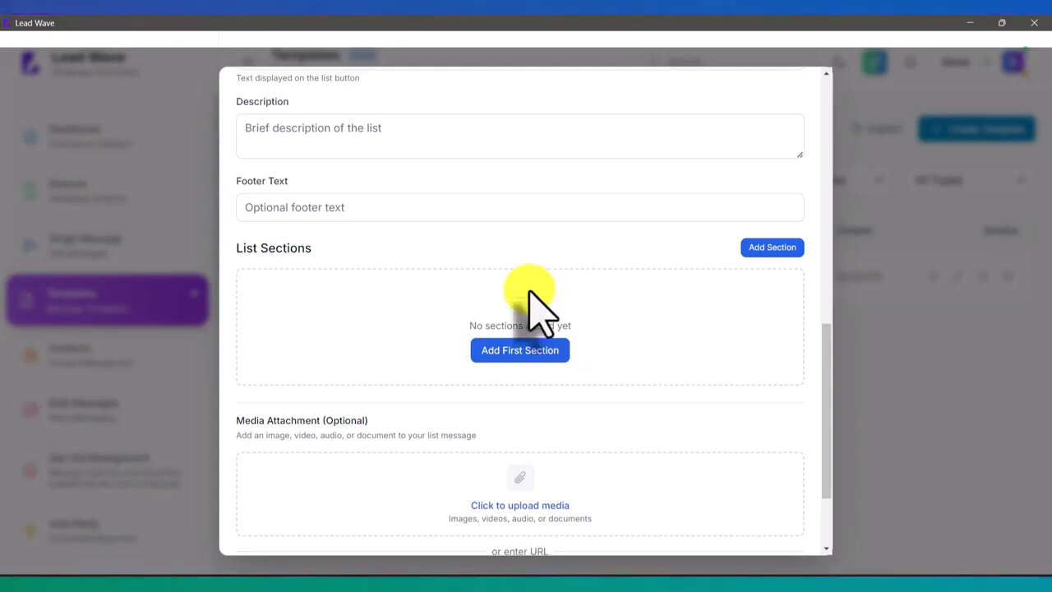
# Add a list section to the template and add two more rows to it
pyautogui.click(786, 246)
pyautogui.scroll(-2, 521, 325)
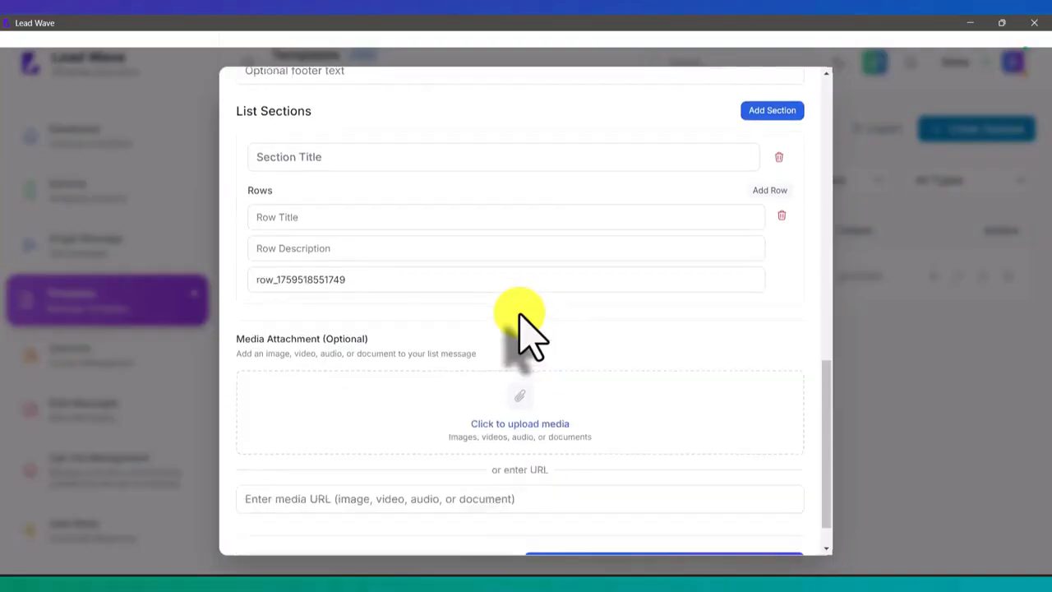
pyautogui.scroll(-1, 417, 327)
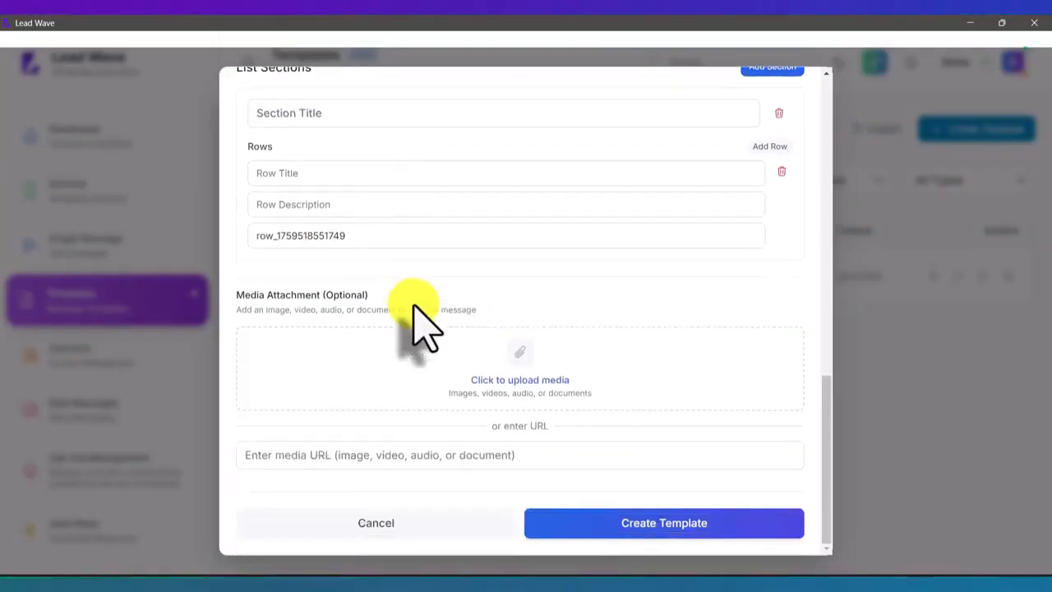
pyautogui.scroll(2, 418, 313)
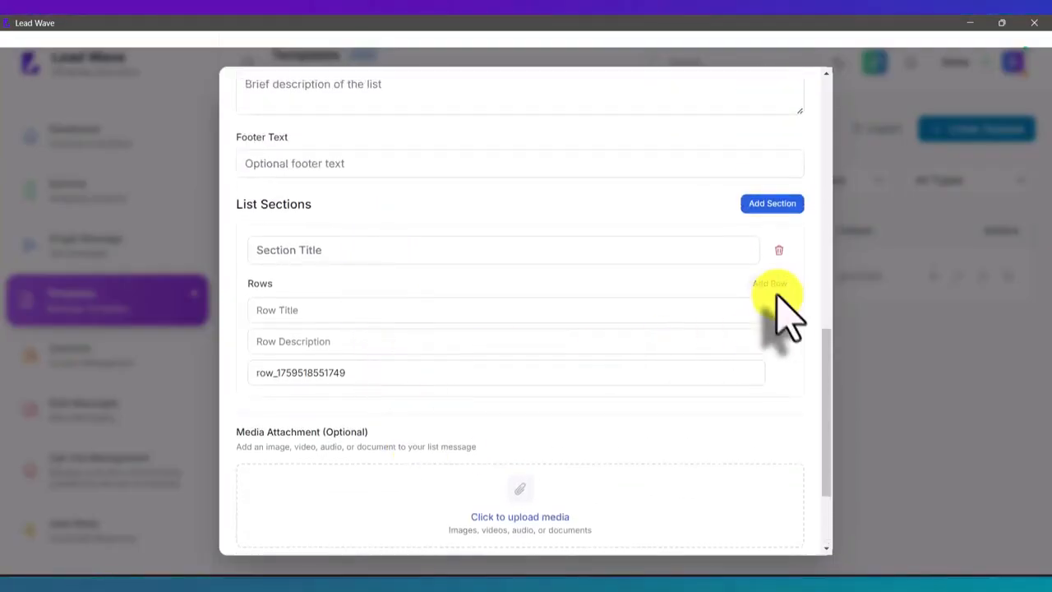
pyautogui.click(770, 284)
pyautogui.click(770, 284)
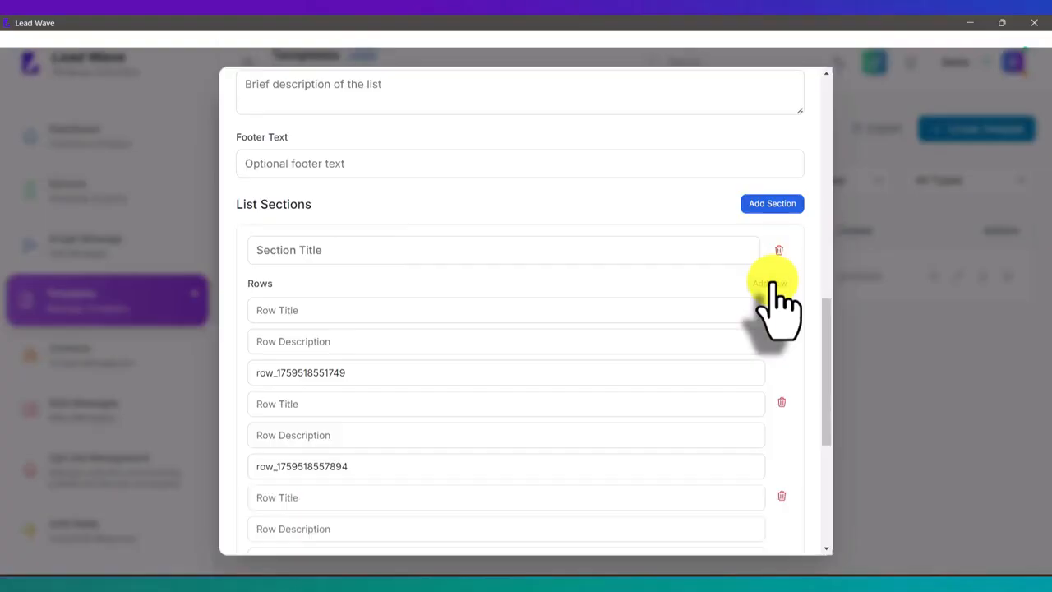
# Choose the Mixed Interactive Buttons template type and examine the button kinds that can be added
pyautogui.scroll(10, 650, 395)
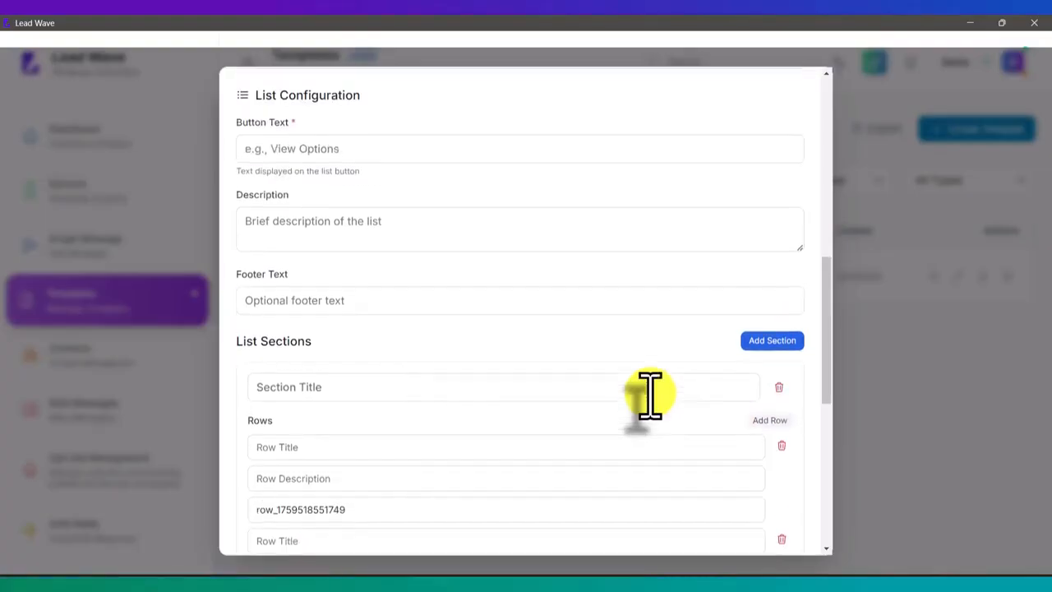
pyautogui.scroll(3, 637, 345)
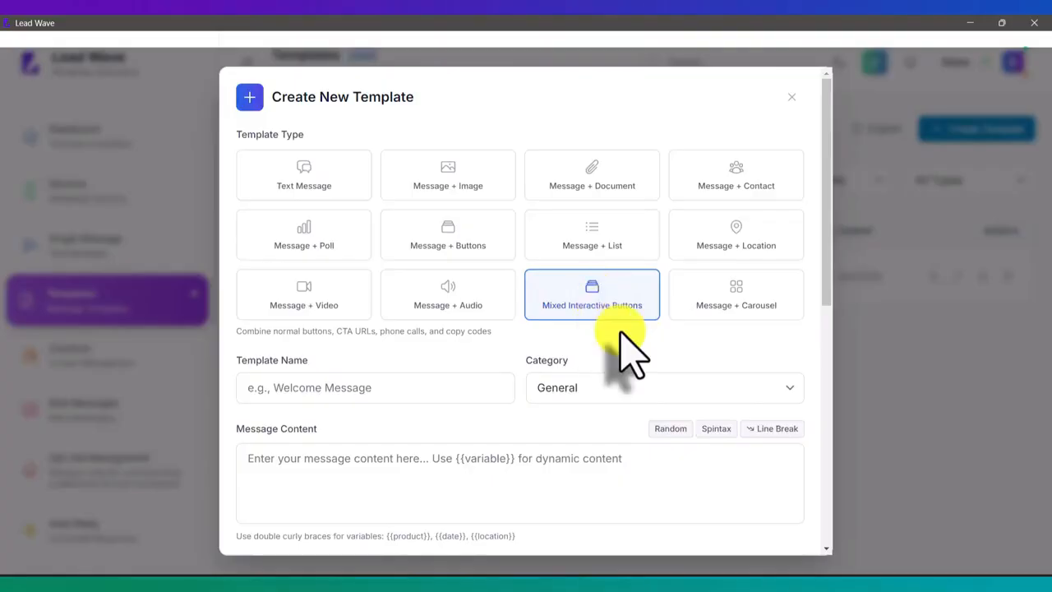
pyautogui.scroll(-5, 622, 352)
pyautogui.scroll(-1, 622, 352)
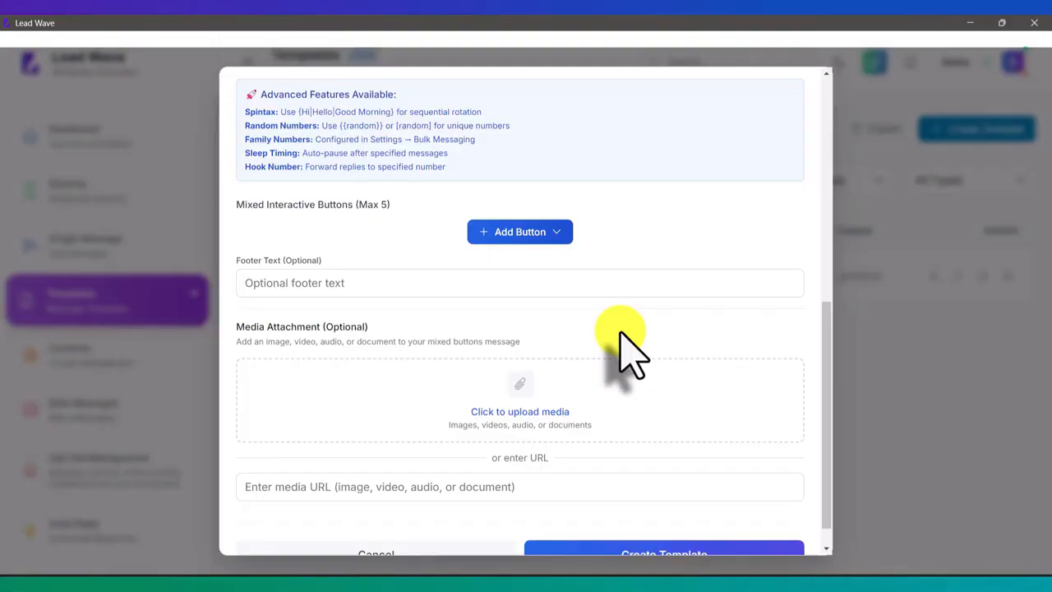
pyautogui.click(544, 234)
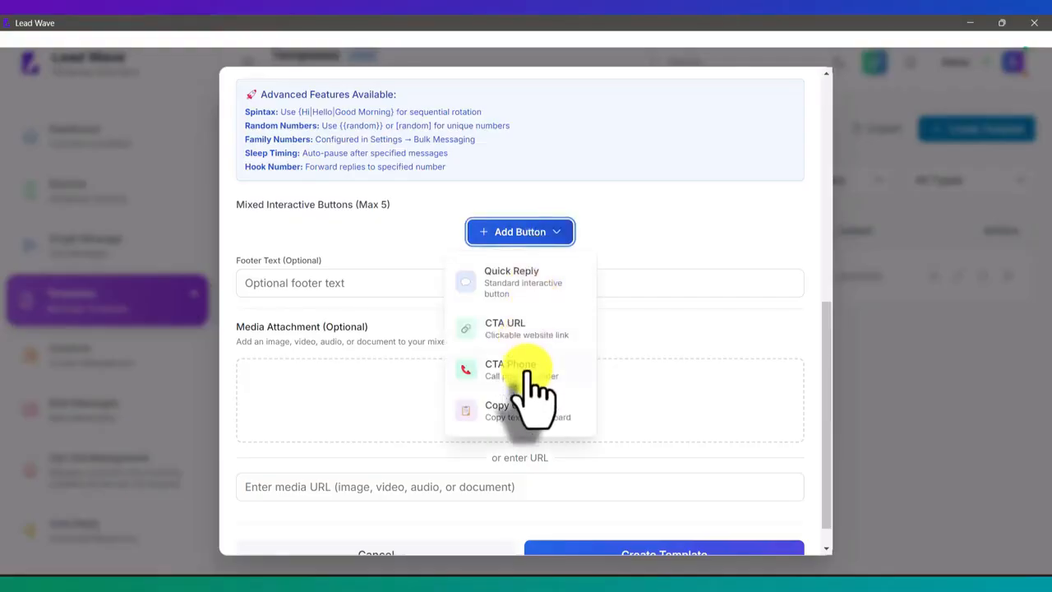
pyautogui.click(642, 271)
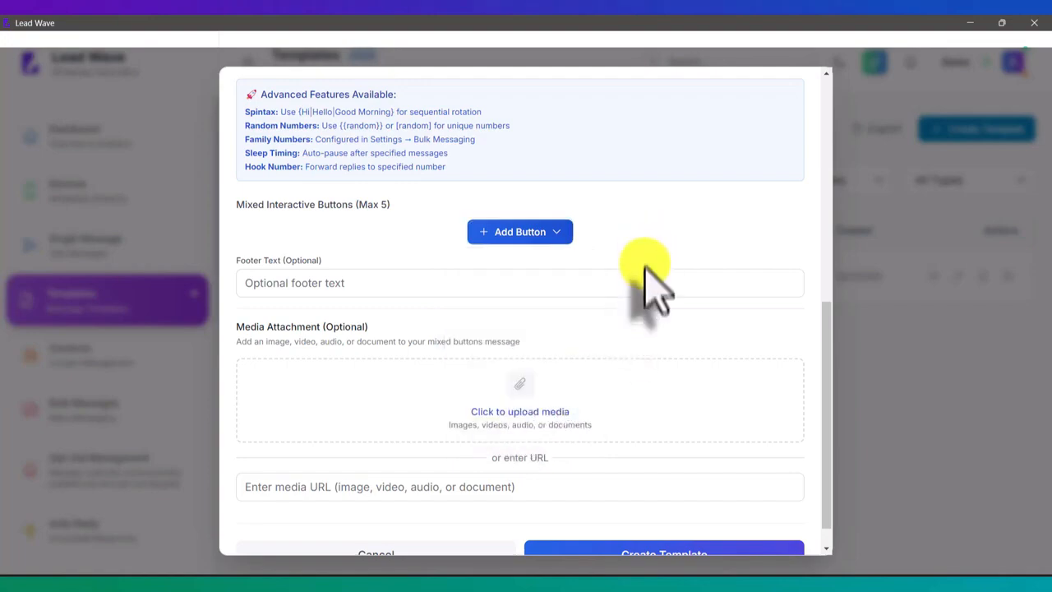
# Choose the Message + Carousel template type and examine its carousel settings and card options
pyautogui.scroll(5, 647, 271)
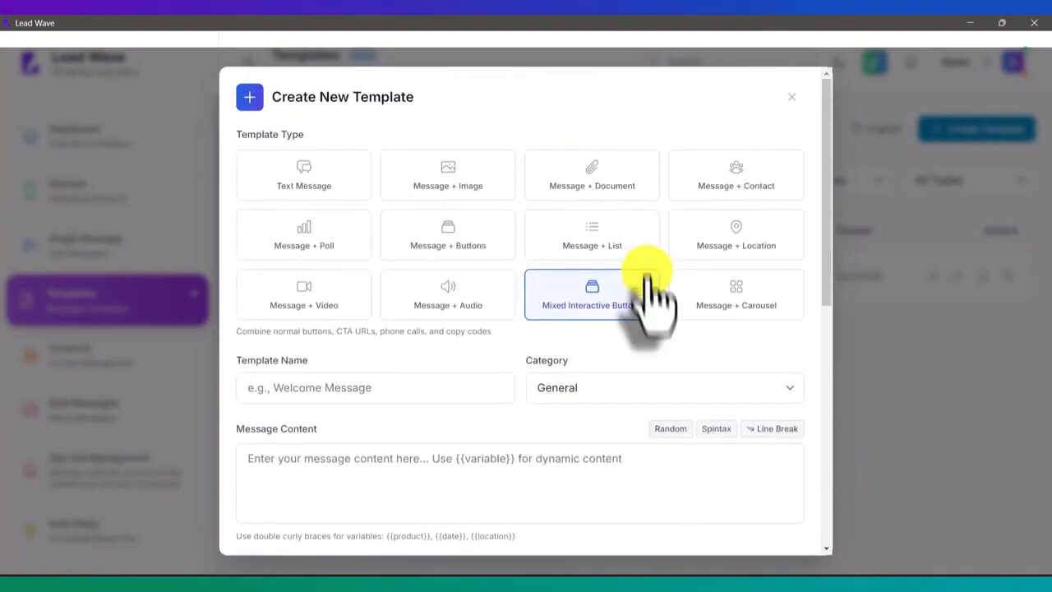
pyautogui.click(766, 297)
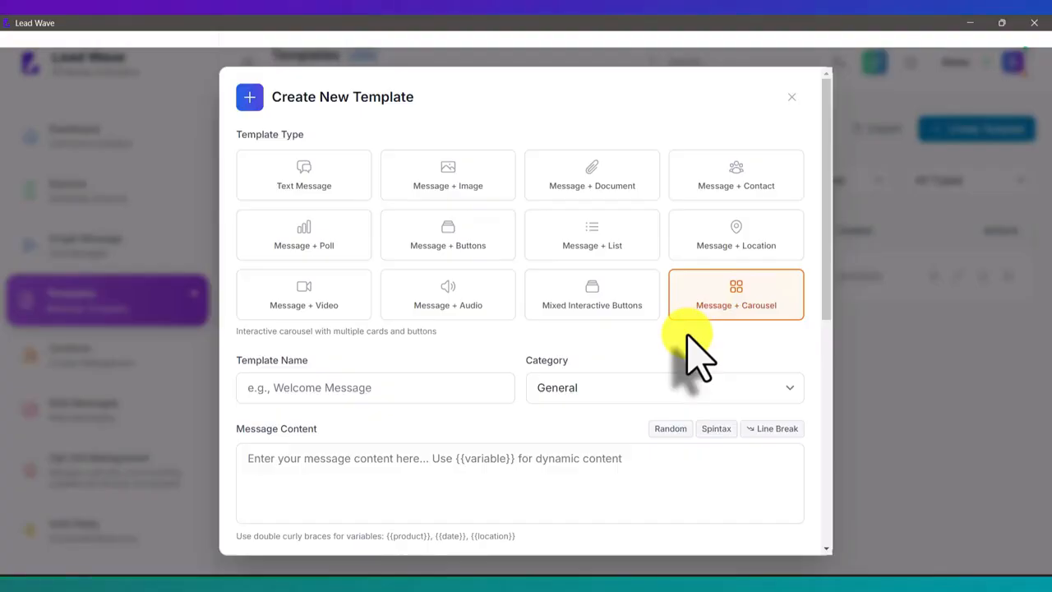
pyautogui.scroll(-4, 693, 354)
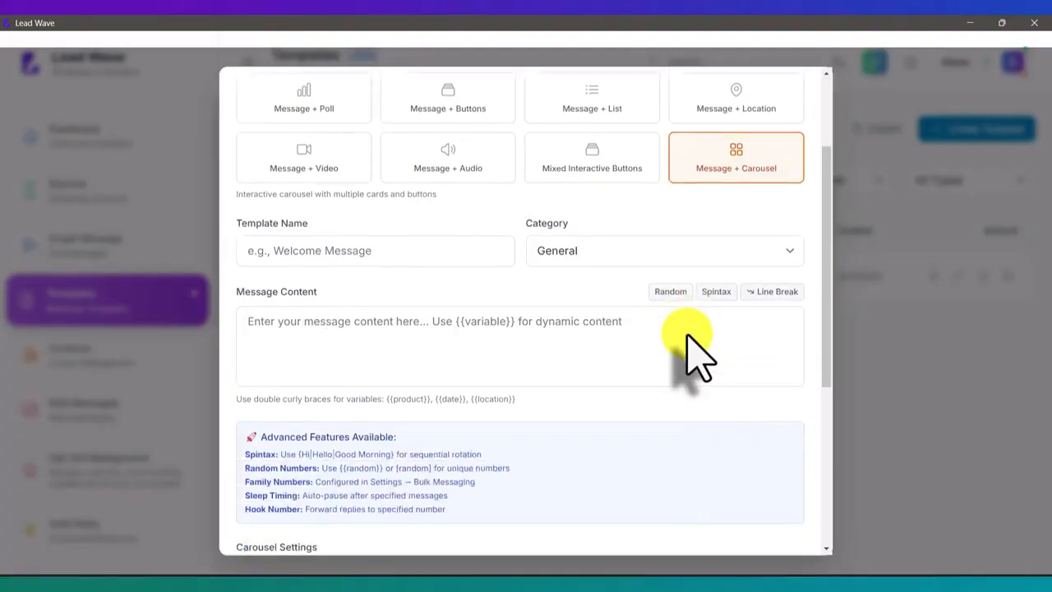
pyautogui.scroll(-2, 691, 345)
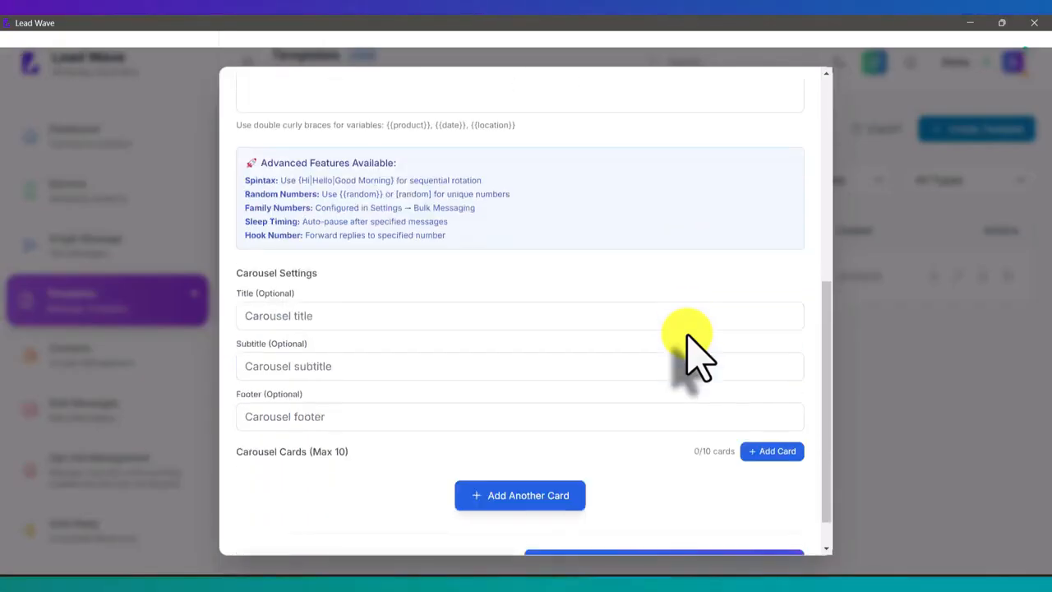
# Add a card to the carousel, examine its title, body, footer, image and button fields, and close the template form without saving
pyautogui.scroll(-1, 687, 336)
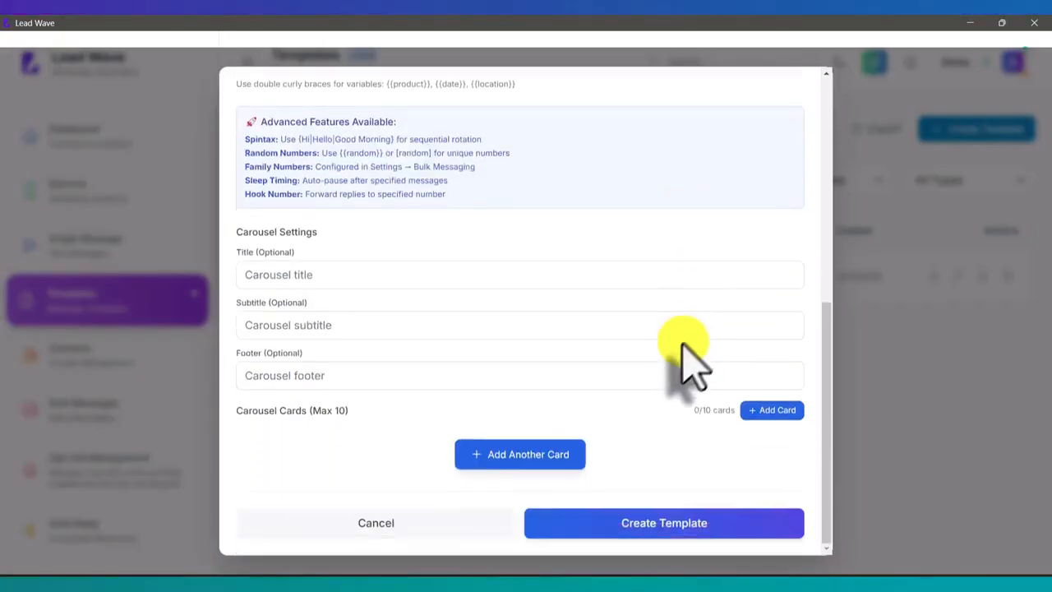
pyautogui.click(512, 462)
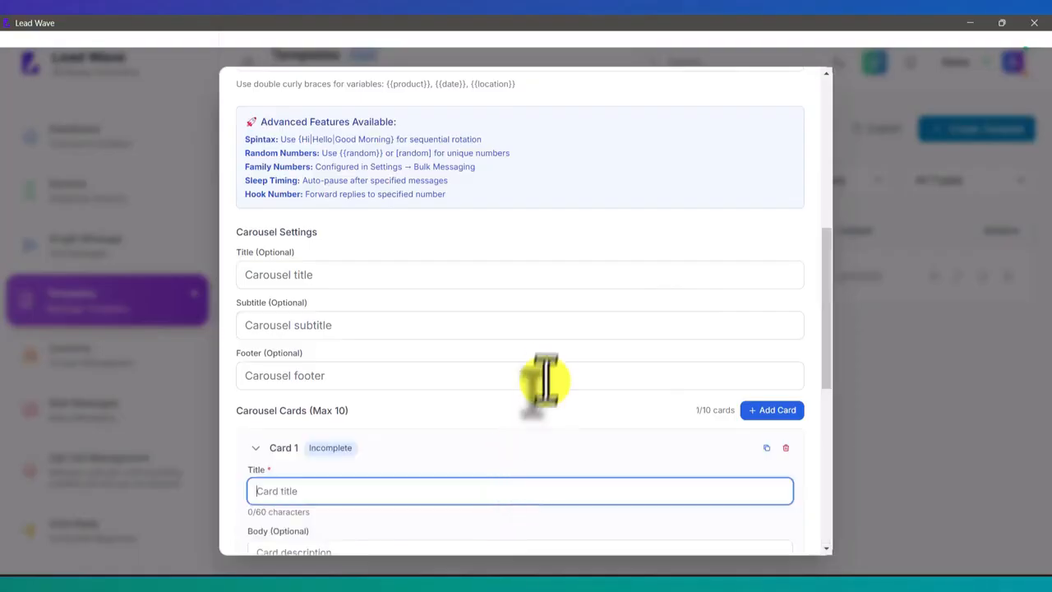
pyautogui.scroll(-3, 549, 367)
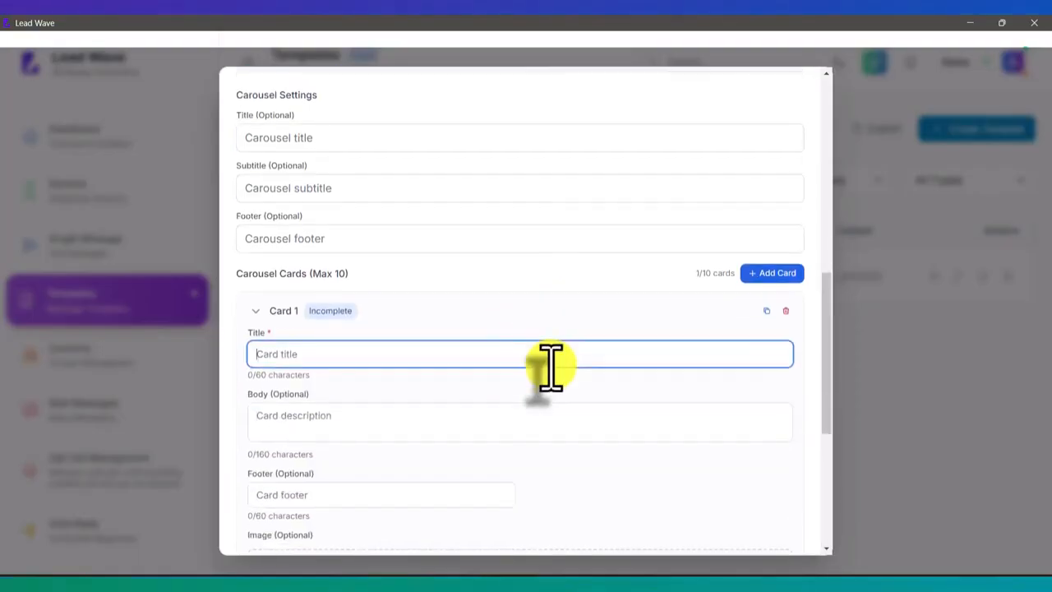
pyautogui.scroll(-2, 550, 367)
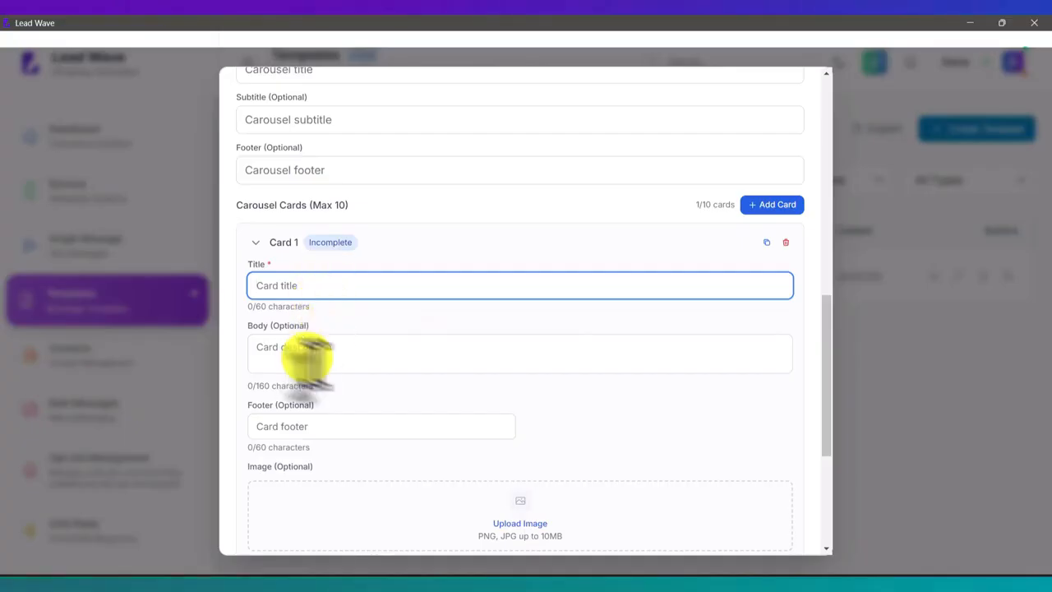
pyautogui.scroll(-4, 427, 448)
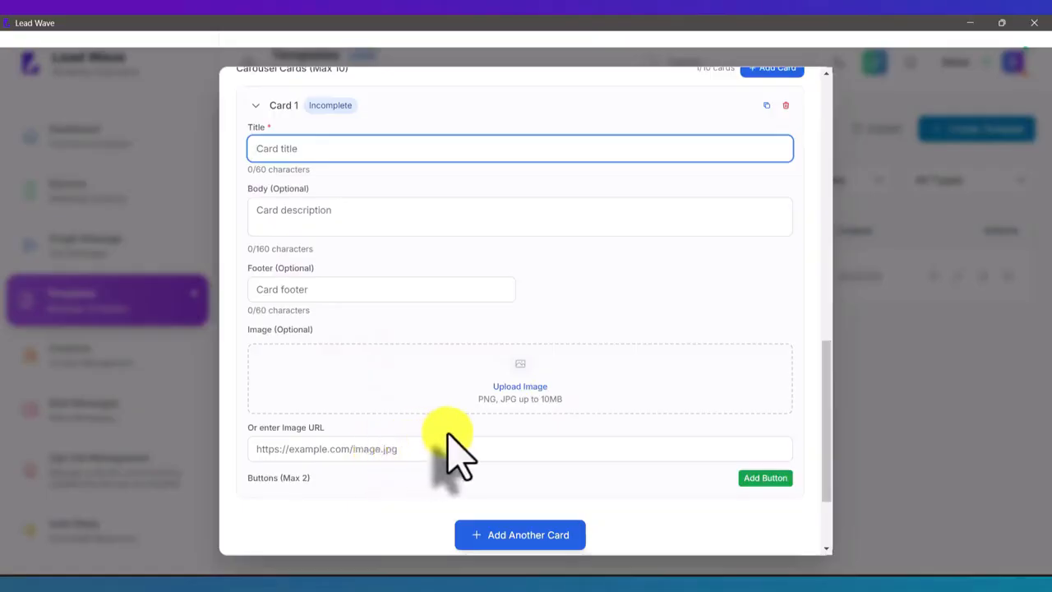
pyautogui.scroll(8, 446, 436)
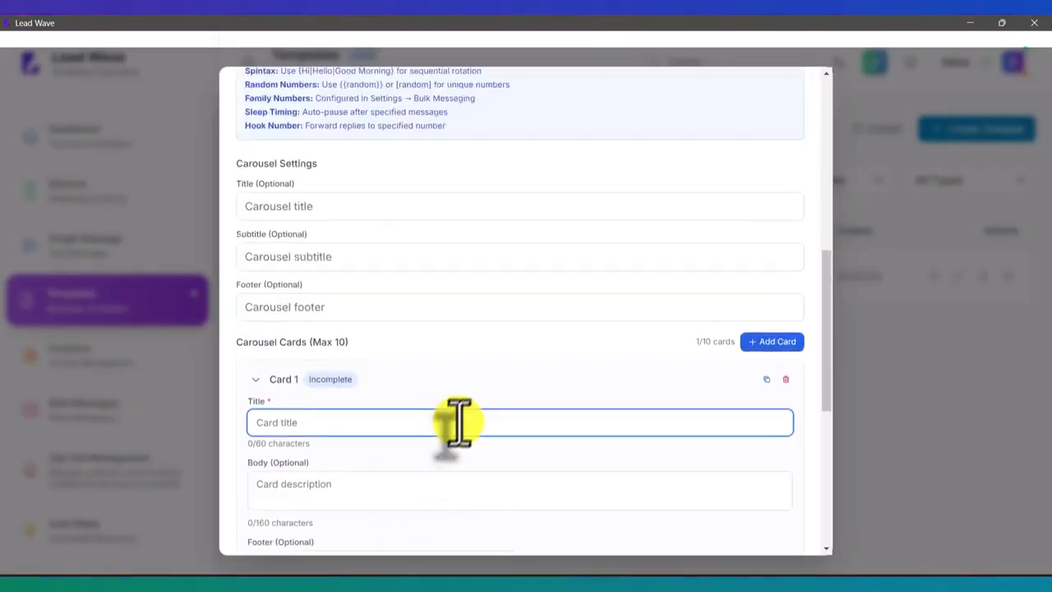
pyautogui.scroll(15, 473, 423)
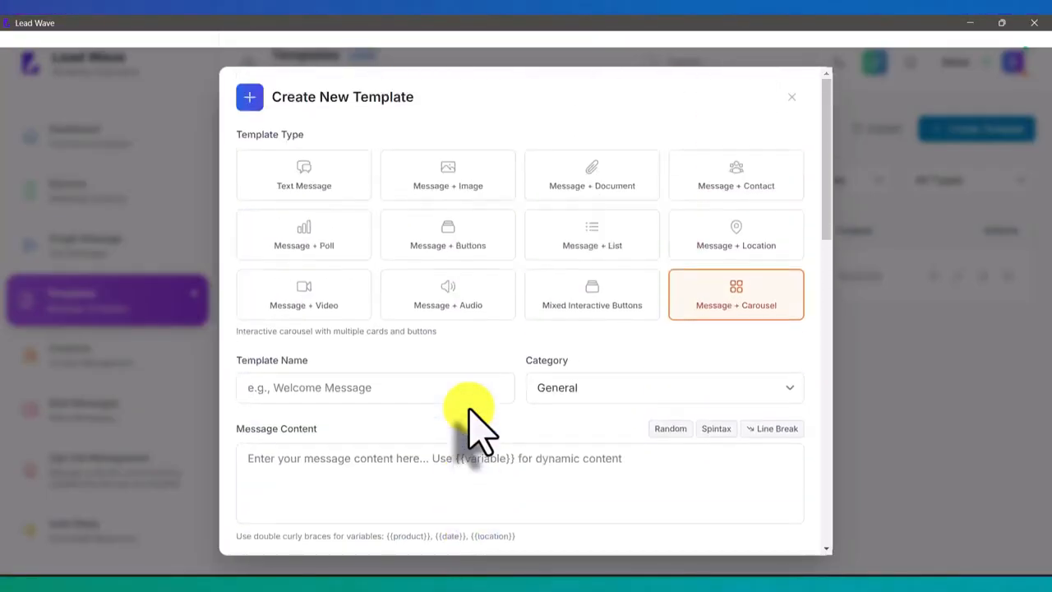
pyautogui.click(791, 97)
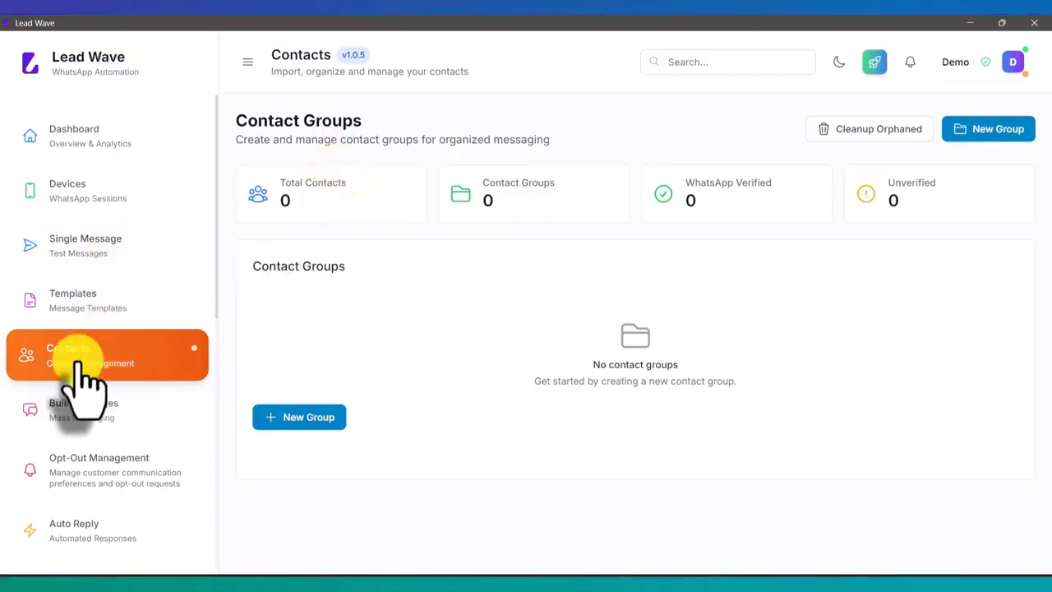
# Create a contact group named Test with no description and the default colour
pyautogui.click(978, 131)
pyautogui.click(447, 245)
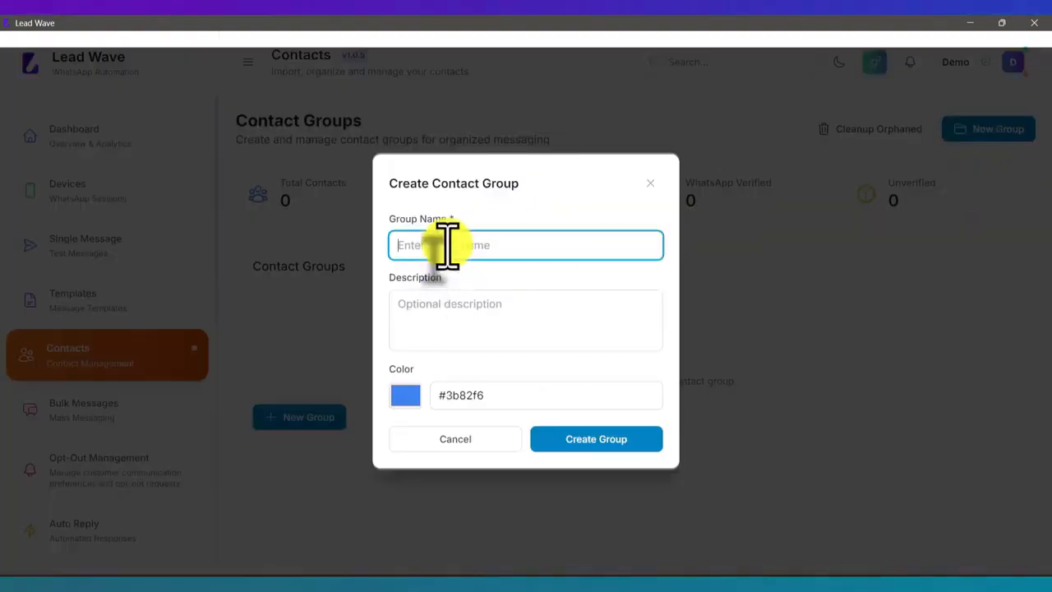
pyautogui.write('Test')
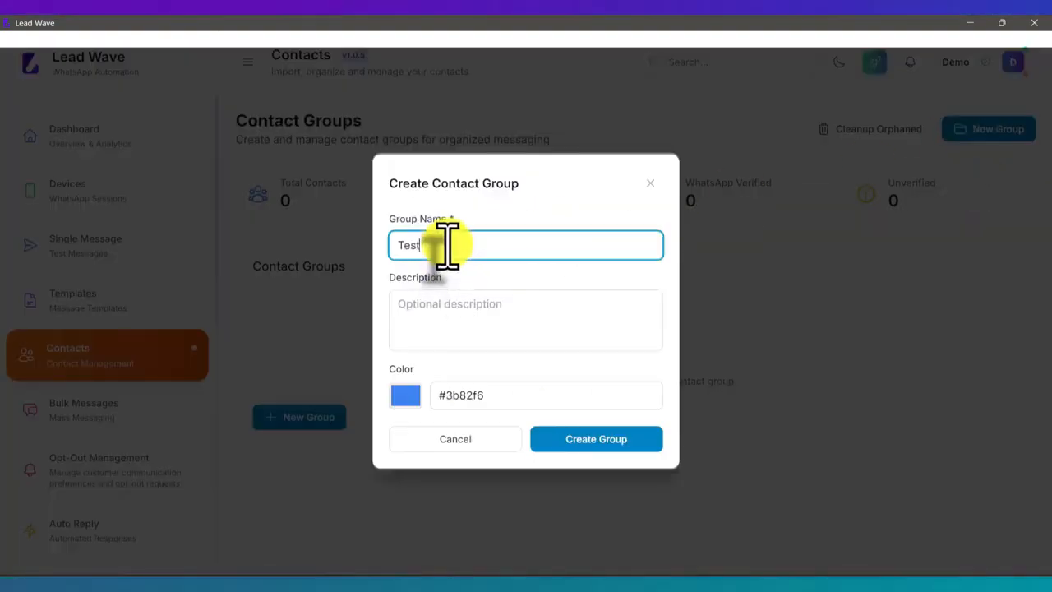
pyautogui.click(474, 319)
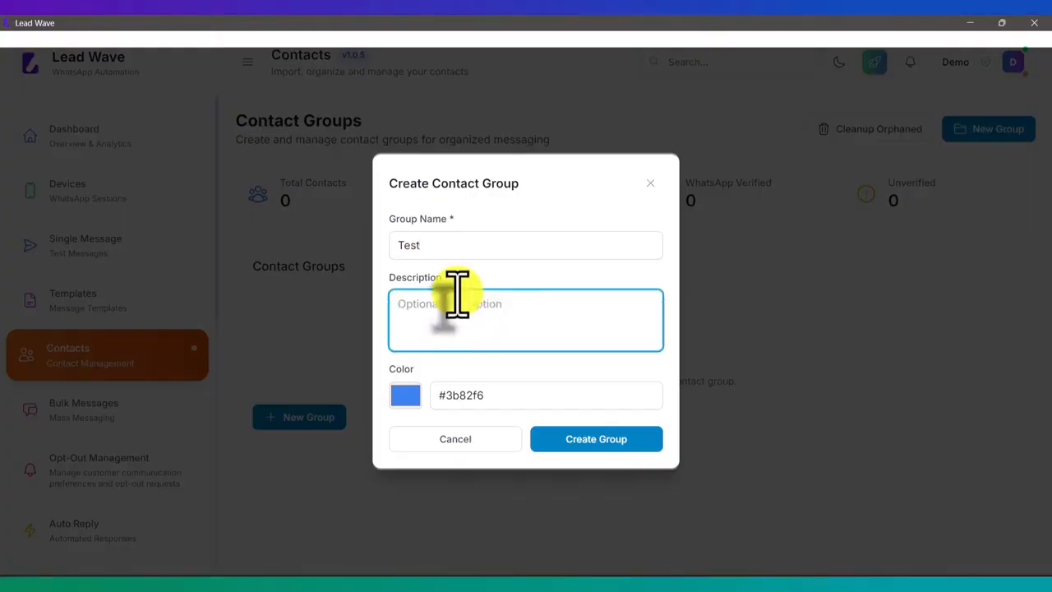
pyautogui.click(609, 441)
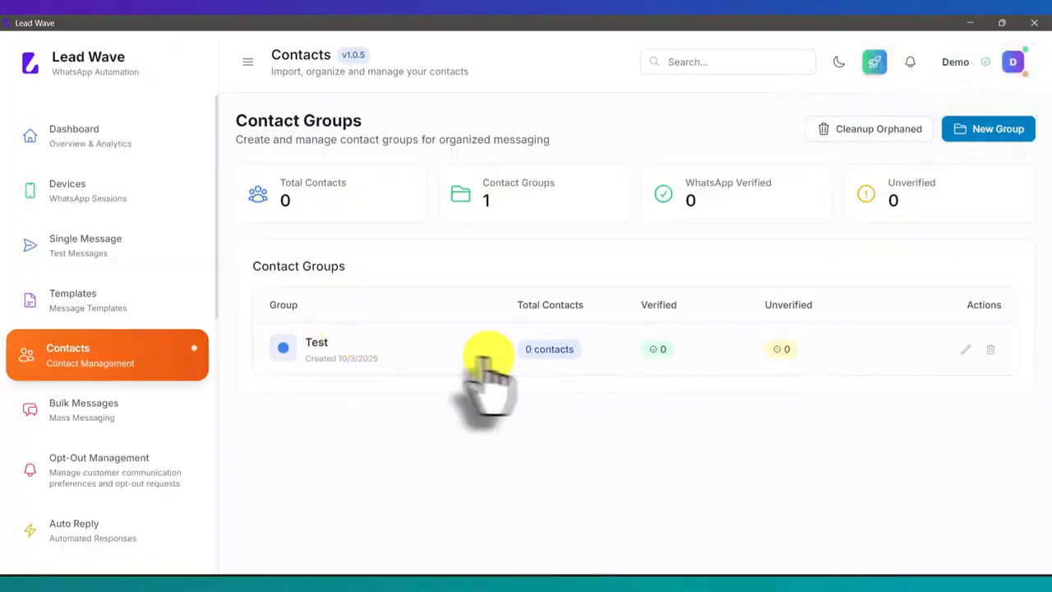
# Open the Test group and manually add a contact with a first name and a phone number including the country code
pyautogui.click(434, 350)
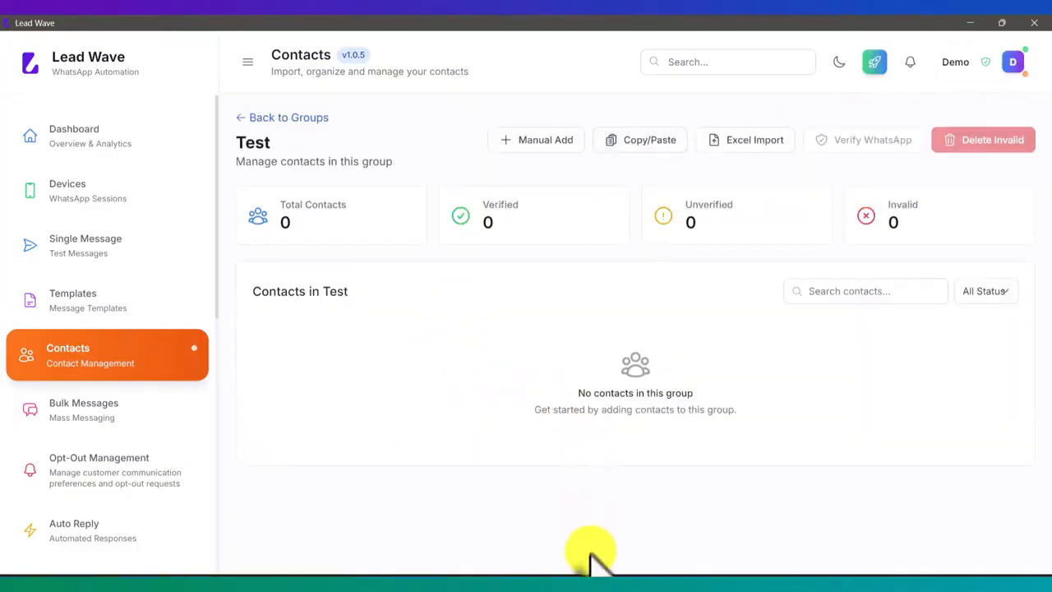
pyautogui.click(543, 141)
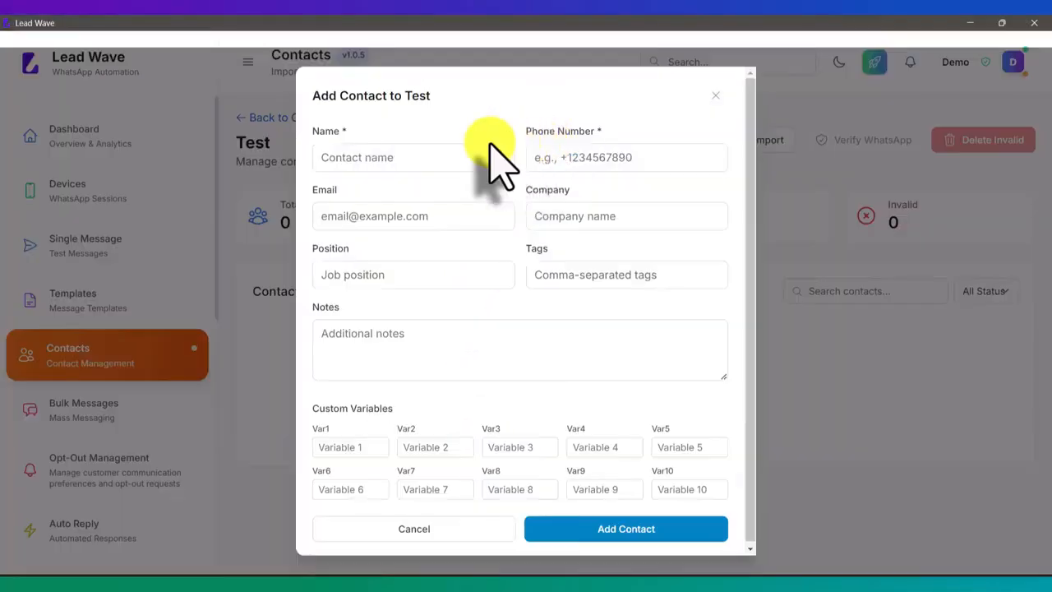
pyautogui.click(434, 165)
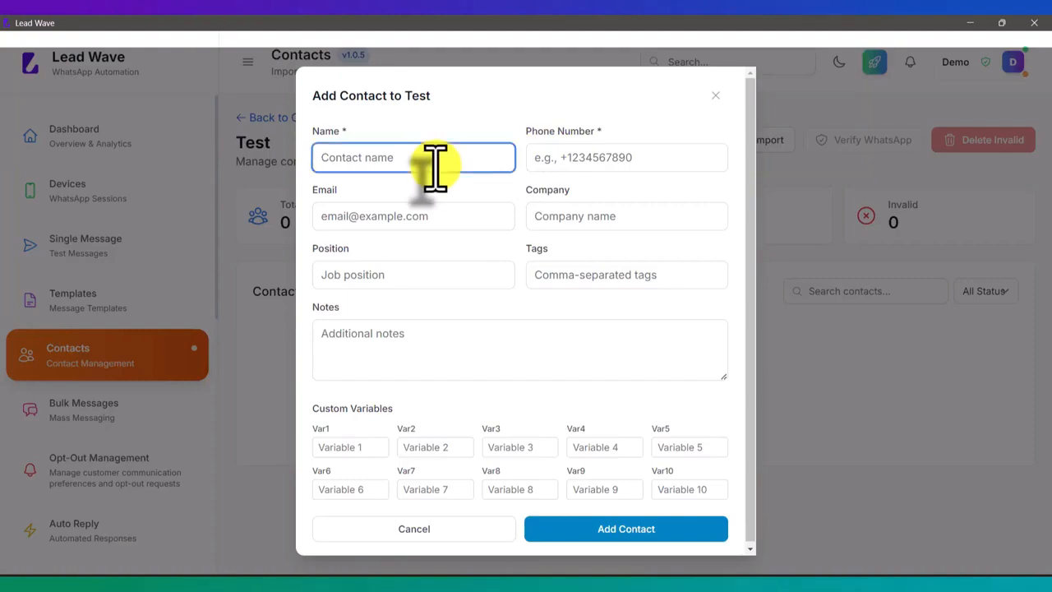
pyautogui.write('Rahul')
pyautogui.press('Tab')
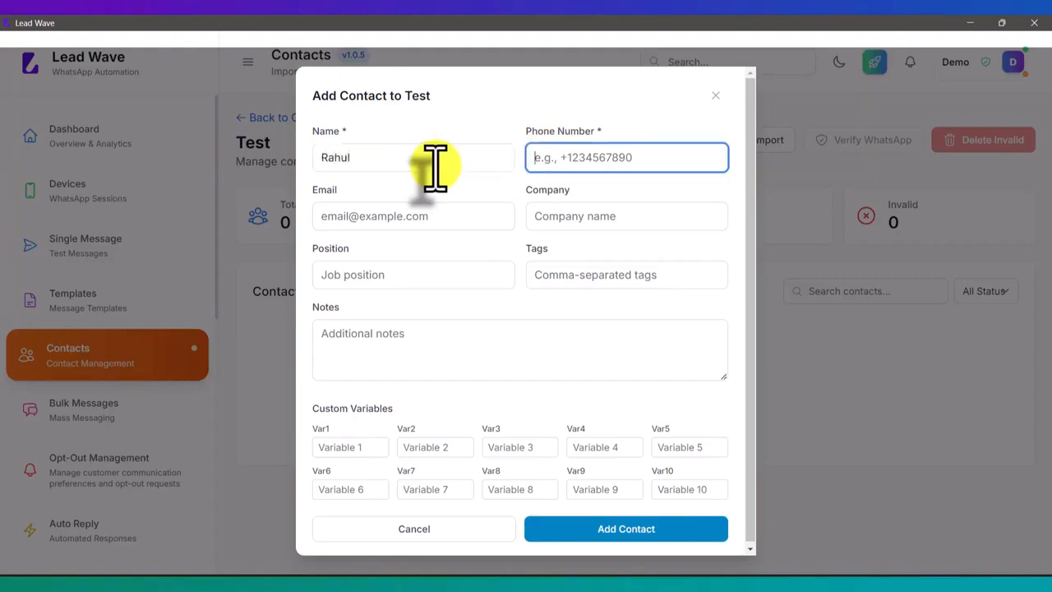
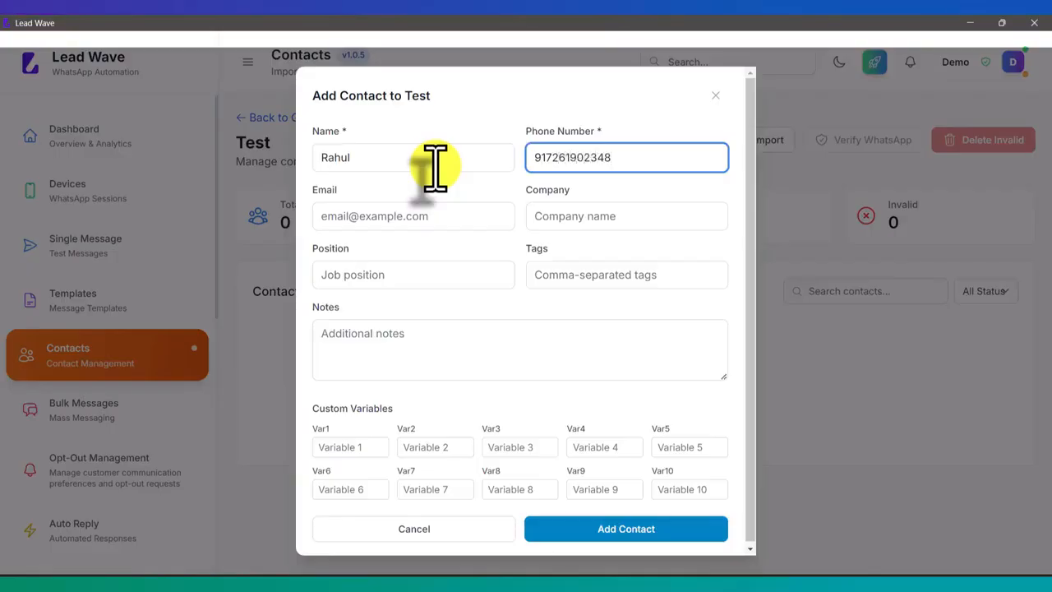
pyautogui.click(376, 218)
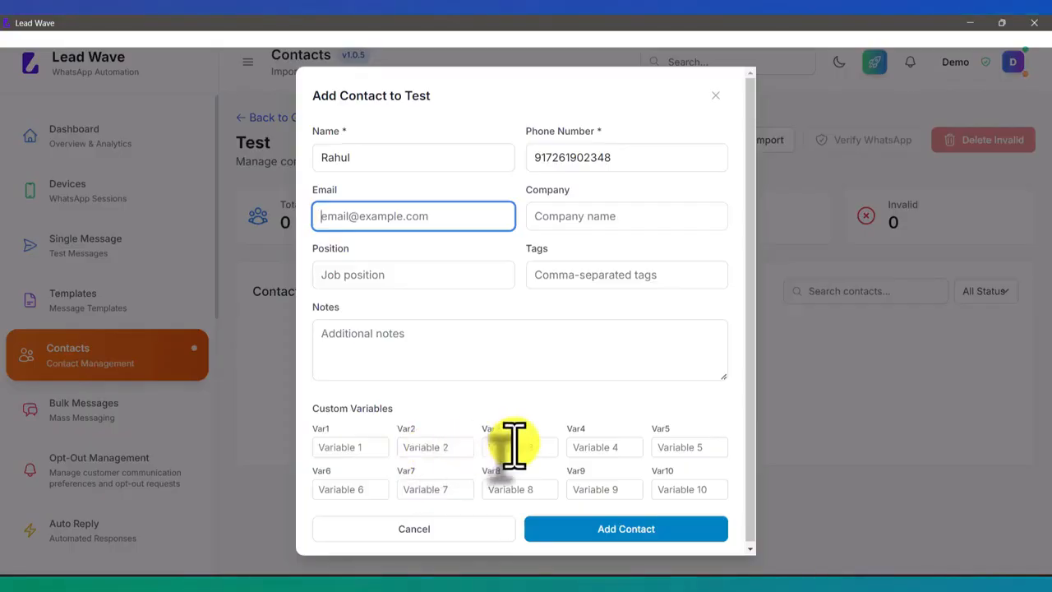
pyautogui.click(624, 530)
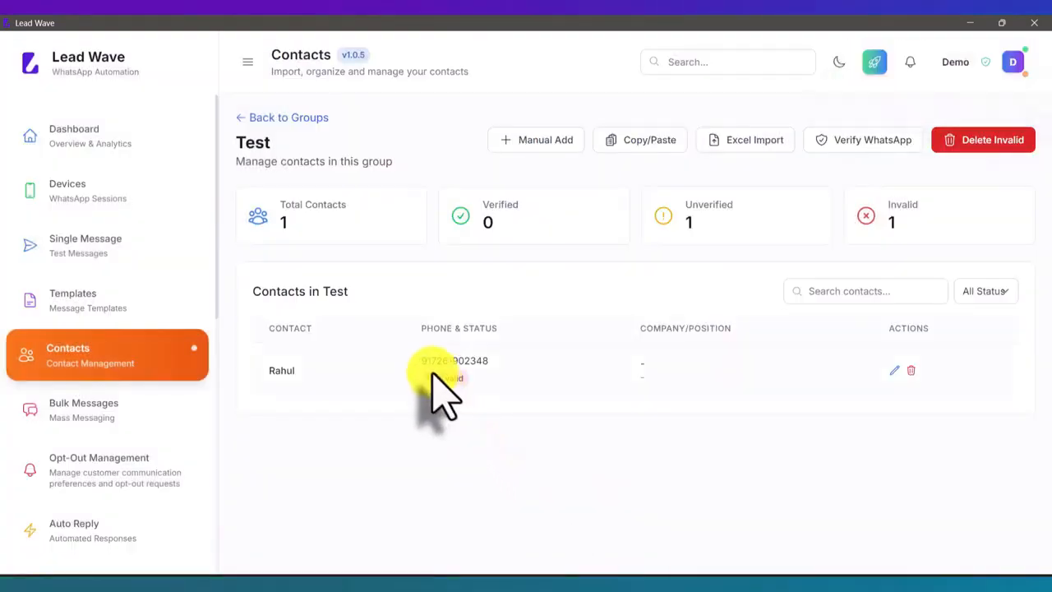
# Add the copied list of phone numbers to the Test group by copy and paste
pyautogui.click(649, 157)
pyautogui.click(453, 305)
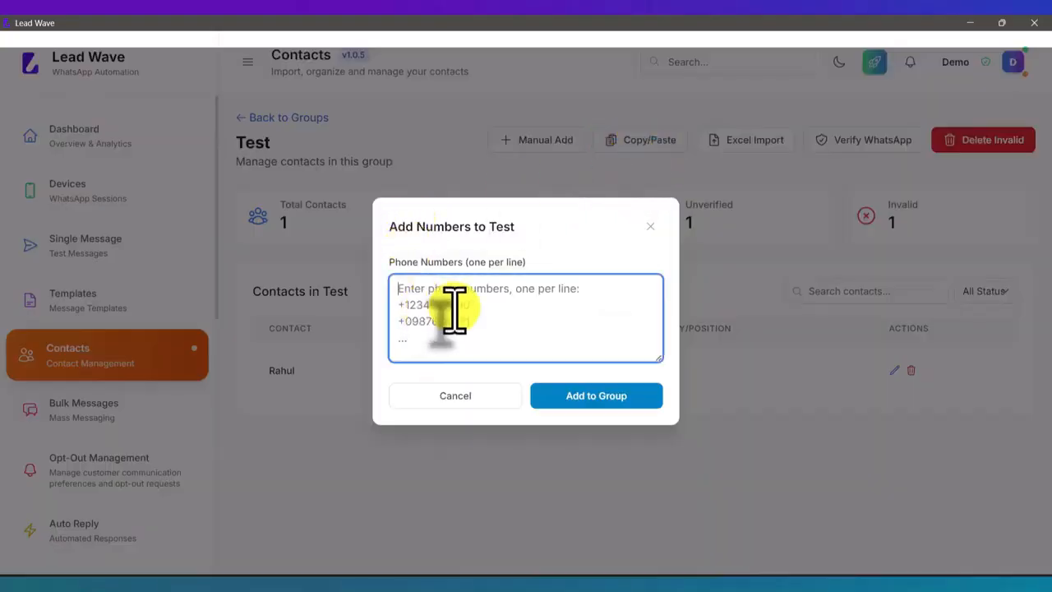
pyautogui.hotkey('ctrl', 'v')
pyautogui.click(604, 395)
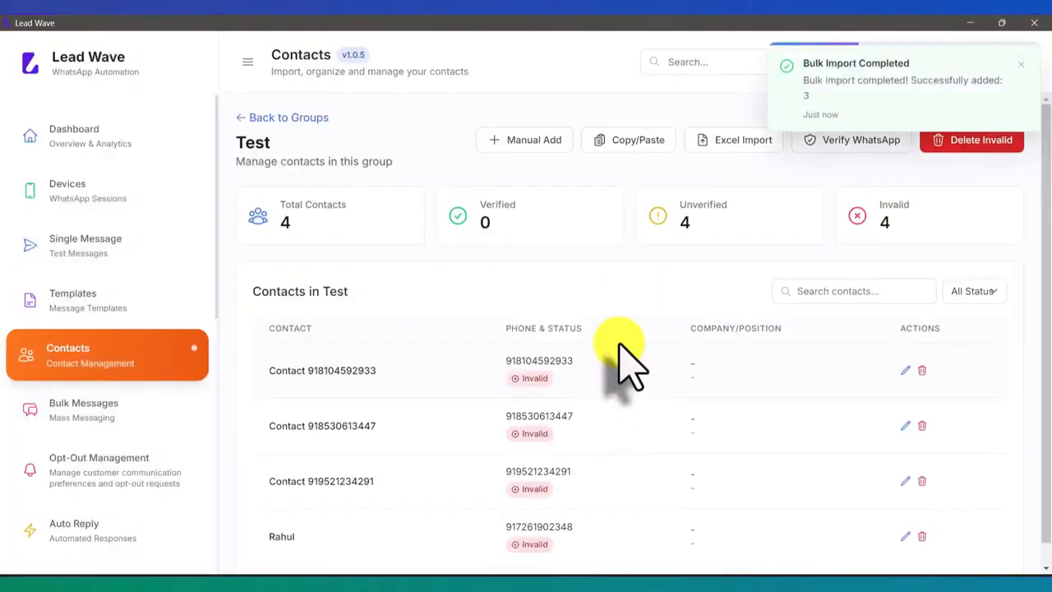
# Start an Excel import for the Test group and save the sample template to the Desktop as contacts_sample_template.csv
pyautogui.click(744, 142)
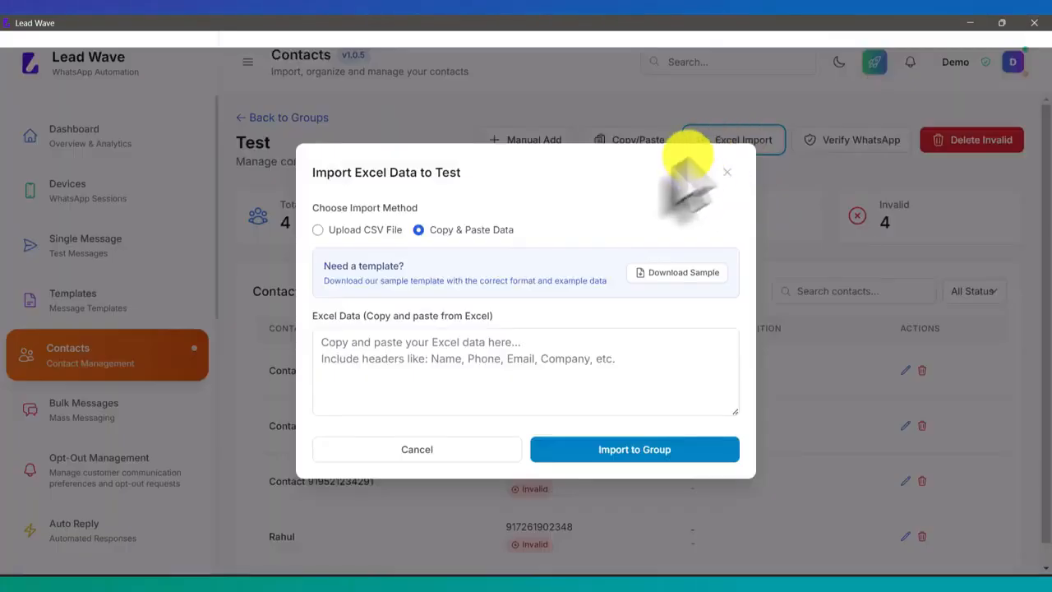
pyautogui.click(674, 274)
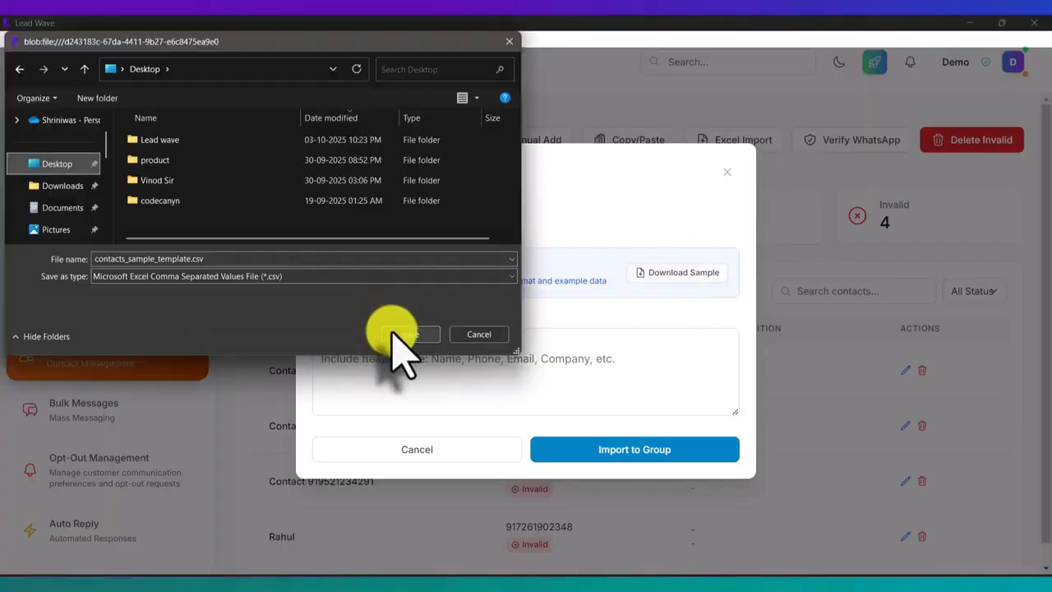
pyautogui.click(408, 335)
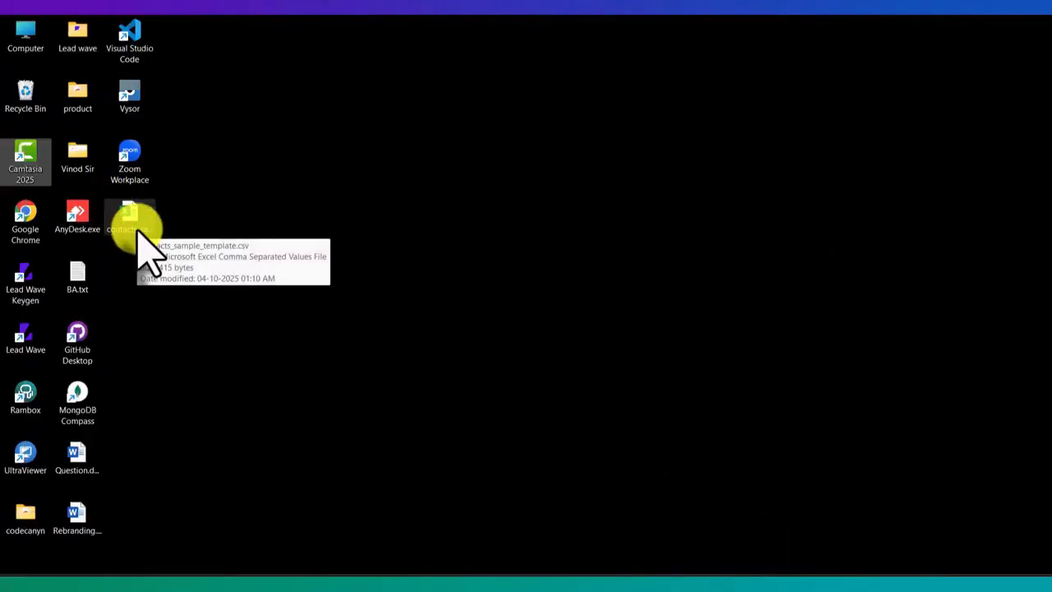
# Open contacts_sample_template.csv from the desktop in Excel, examine its column headers and example rows, and close it
pyautogui.doubleClick(138, 234)
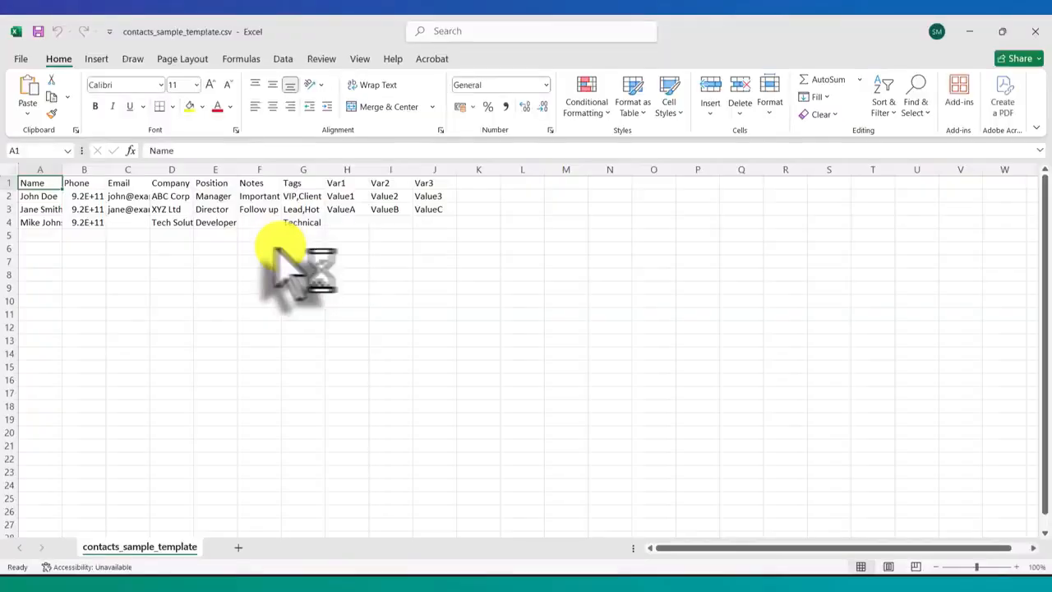
pyautogui.moveTo(41, 201); pyautogui.dragTo(212, 247)
pyautogui.click(435, 256)
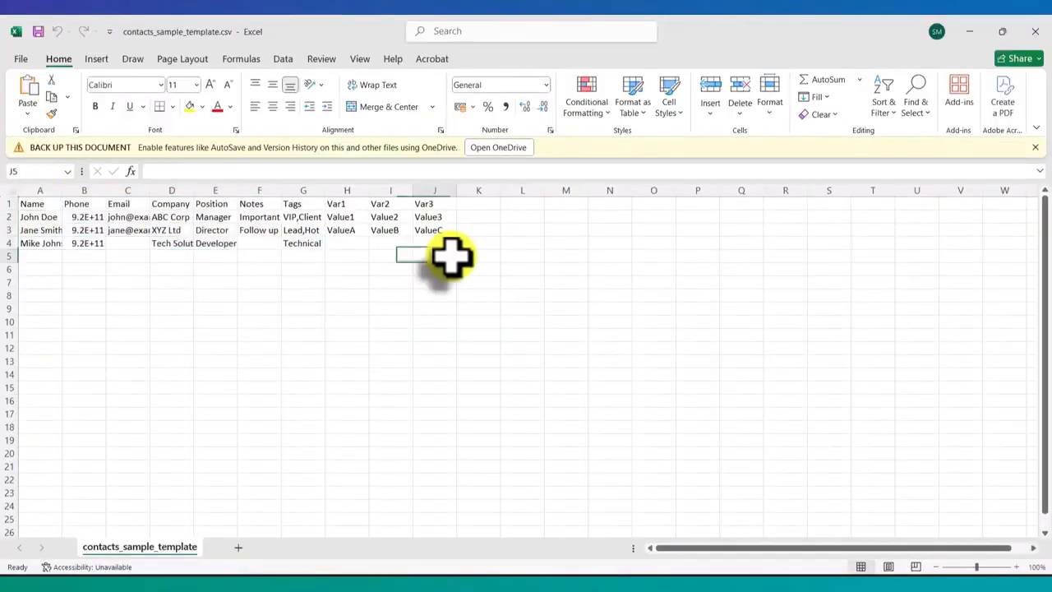
pyautogui.click(1037, 32)
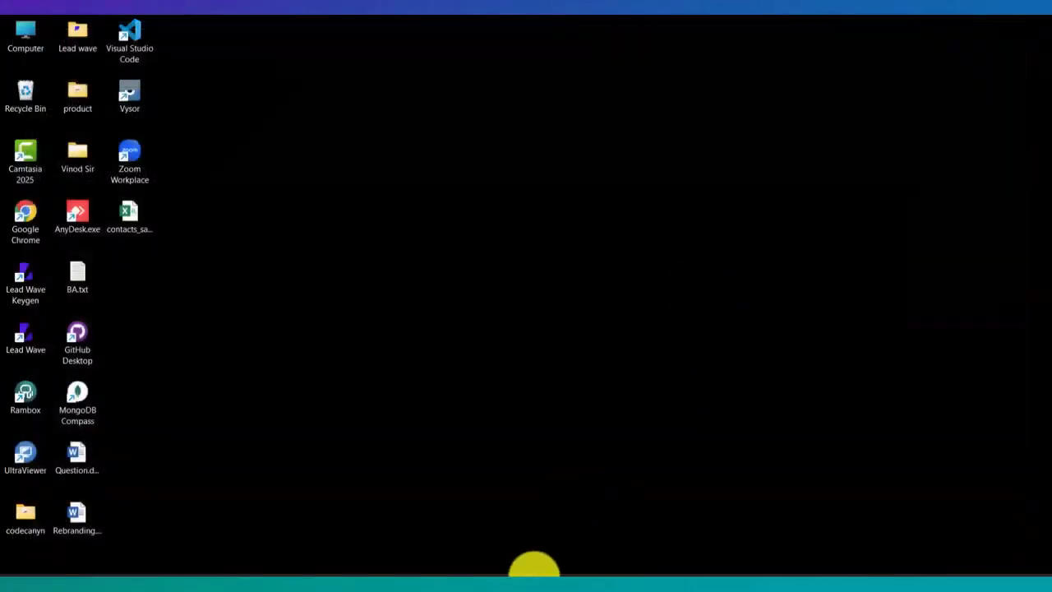
# Switch back to Lead Wave, view the Upload CSV File import method, and close the import dialog without importing
pyautogui.click(442, 574)
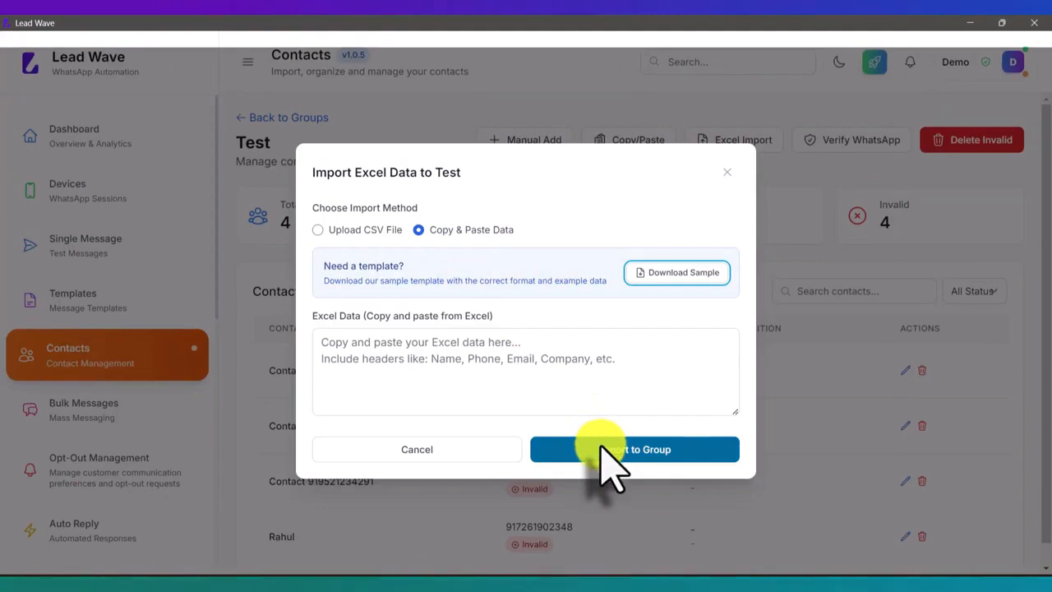
pyautogui.click(355, 231)
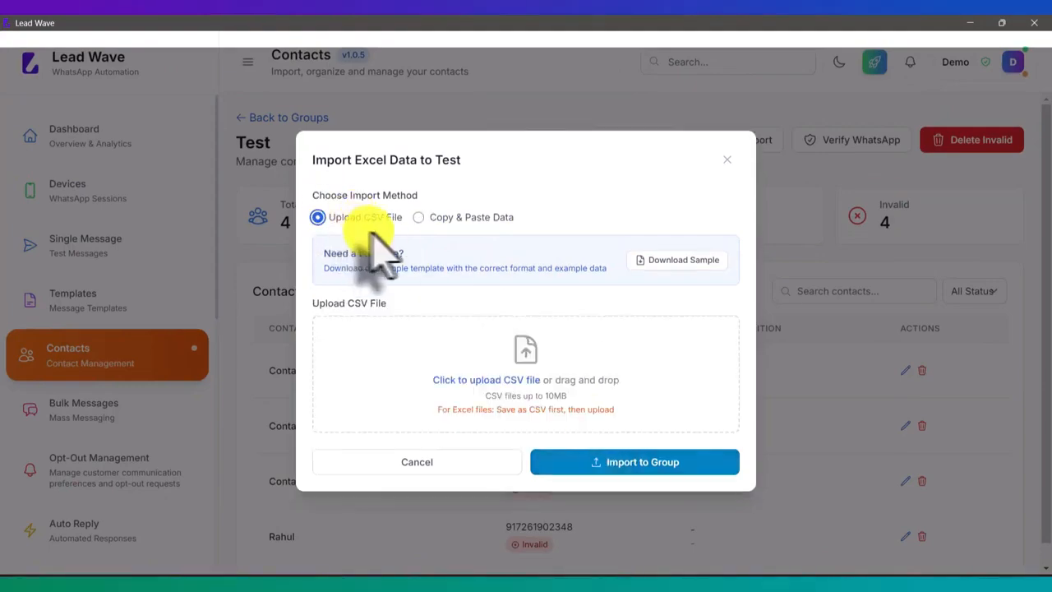
pyautogui.click(727, 172)
# Run the WhatsApp verification on all contacts in the Test group and close its summary
pyautogui.scroll(-1, 526, 349)
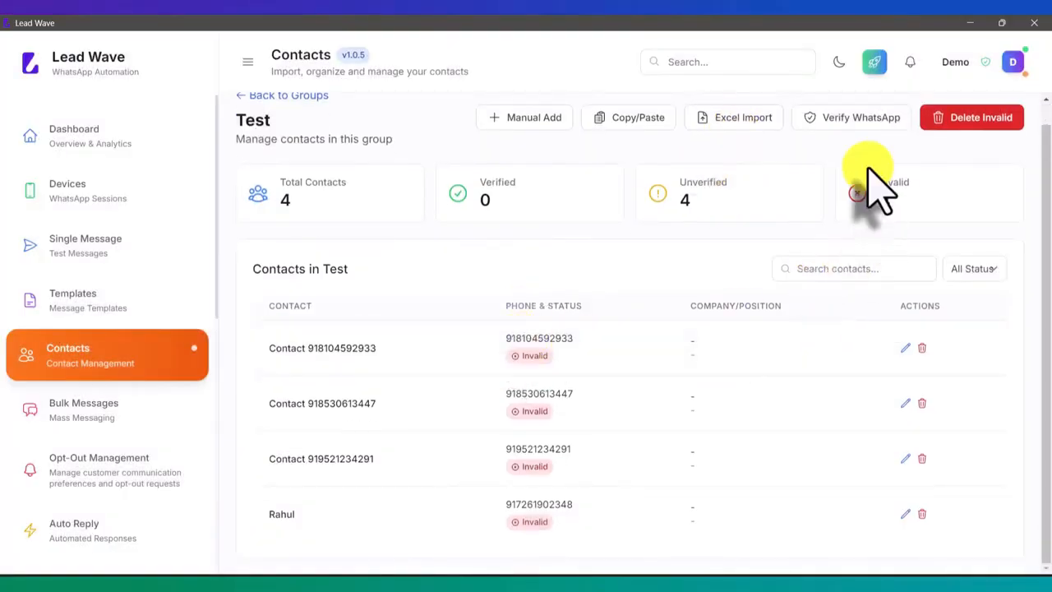
pyautogui.click(846, 119)
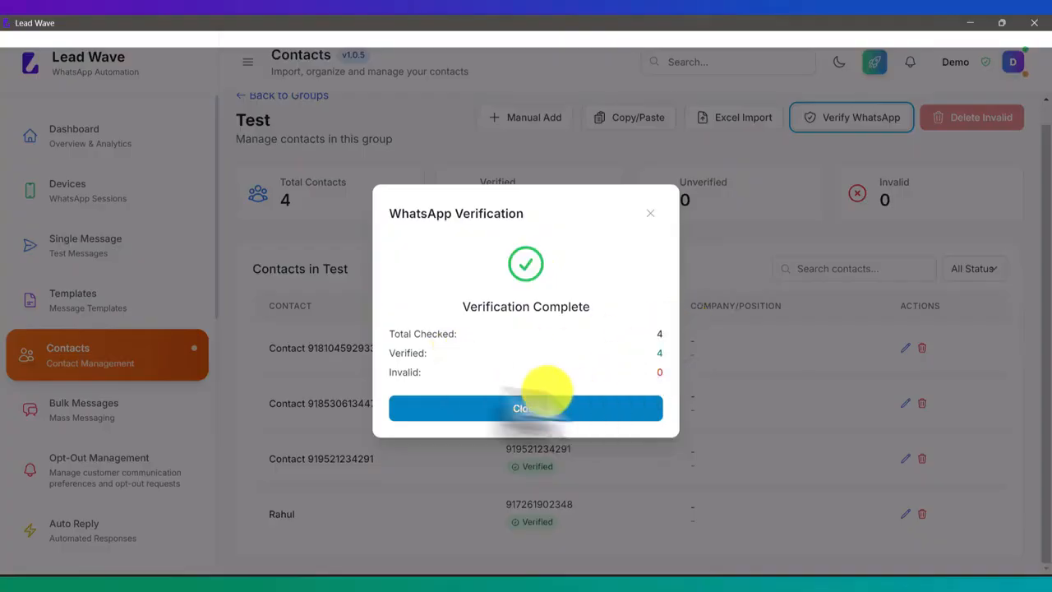
pyautogui.click(542, 408)
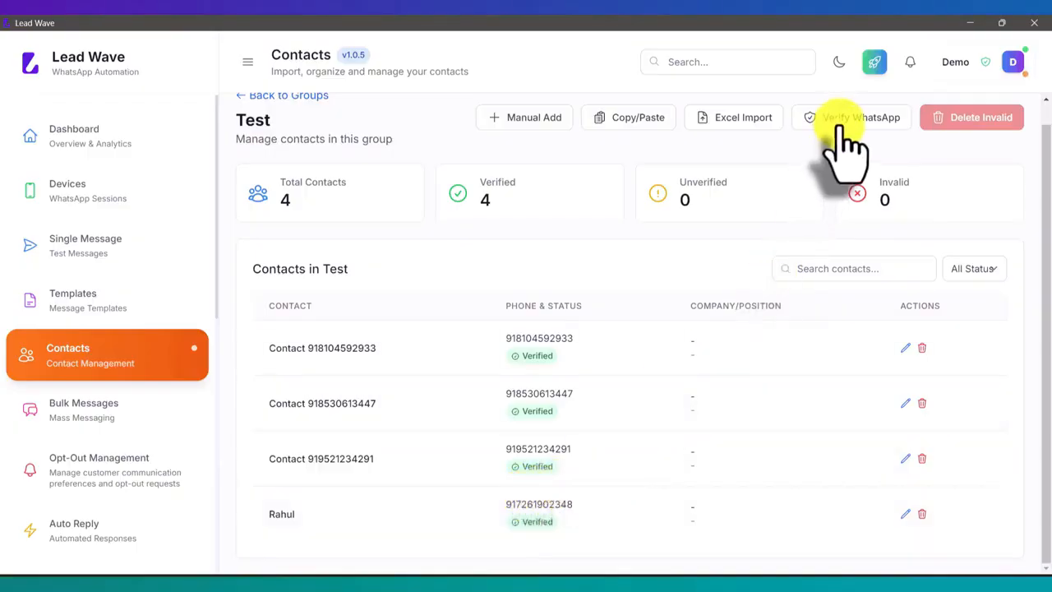
# Check the connected WhatsApp device's session details and return to the contact groups overview
pyautogui.click(134, 194)
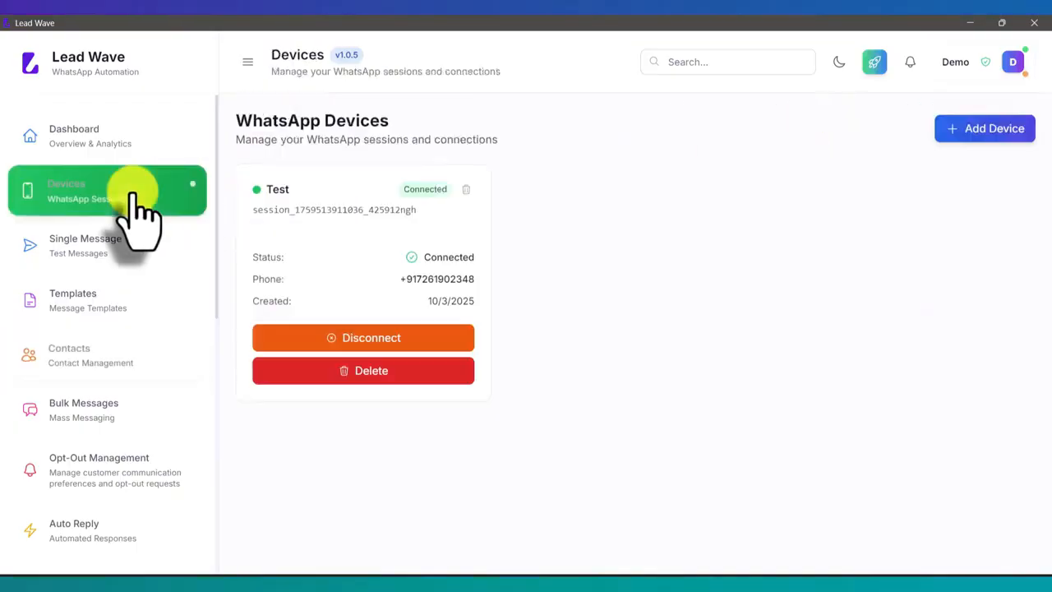
pyautogui.click(345, 345)
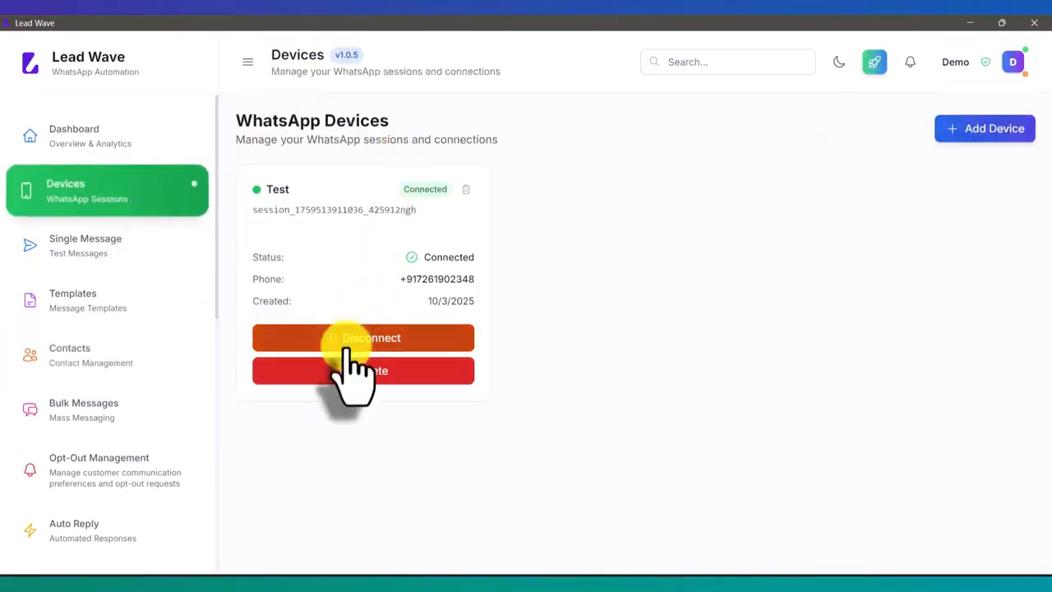
pyautogui.click(104, 355)
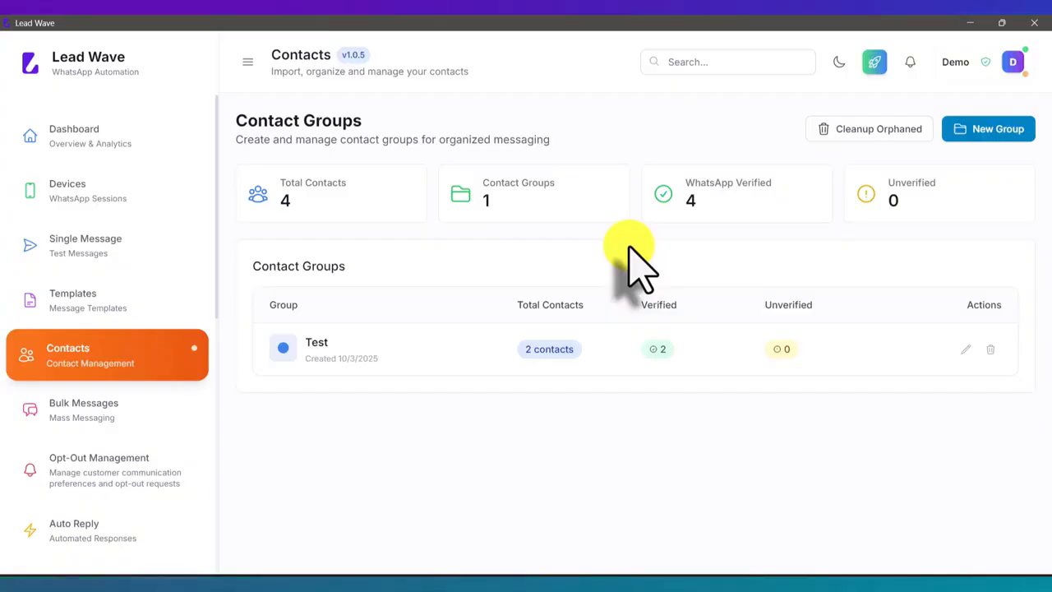
# Review the Test group's contacts, the Bulk Messages page, the connected WhatsApp device and the contact groups overview
pyautogui.click(436, 352)
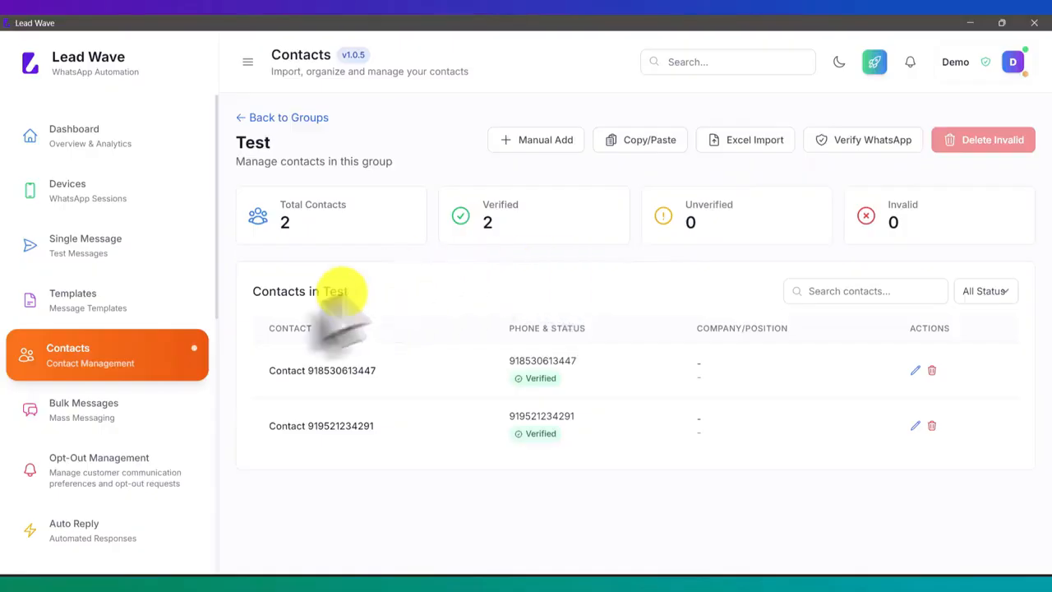
pyautogui.click(93, 427)
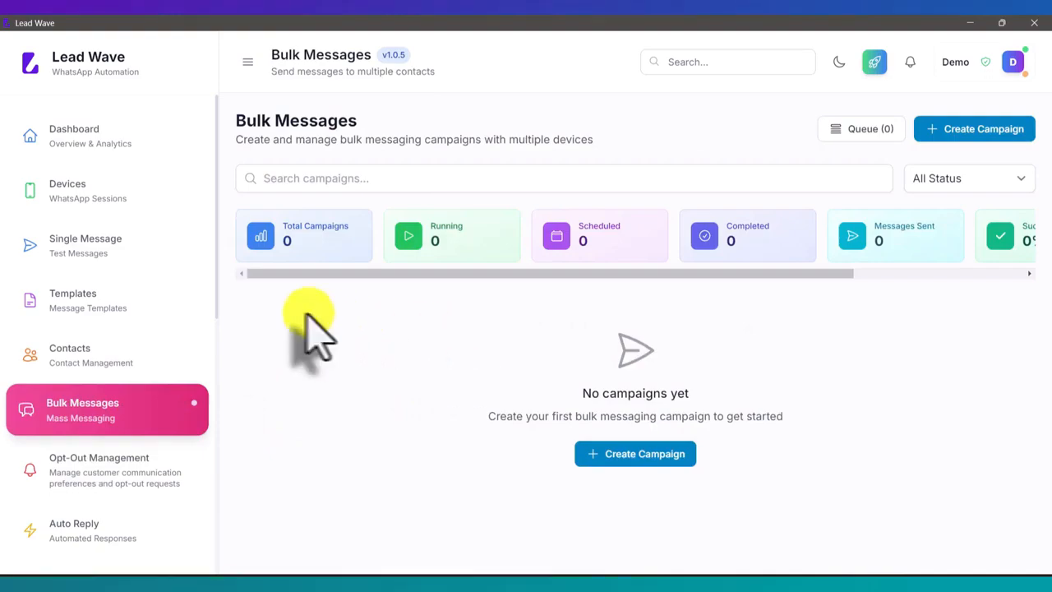
pyautogui.click(123, 191)
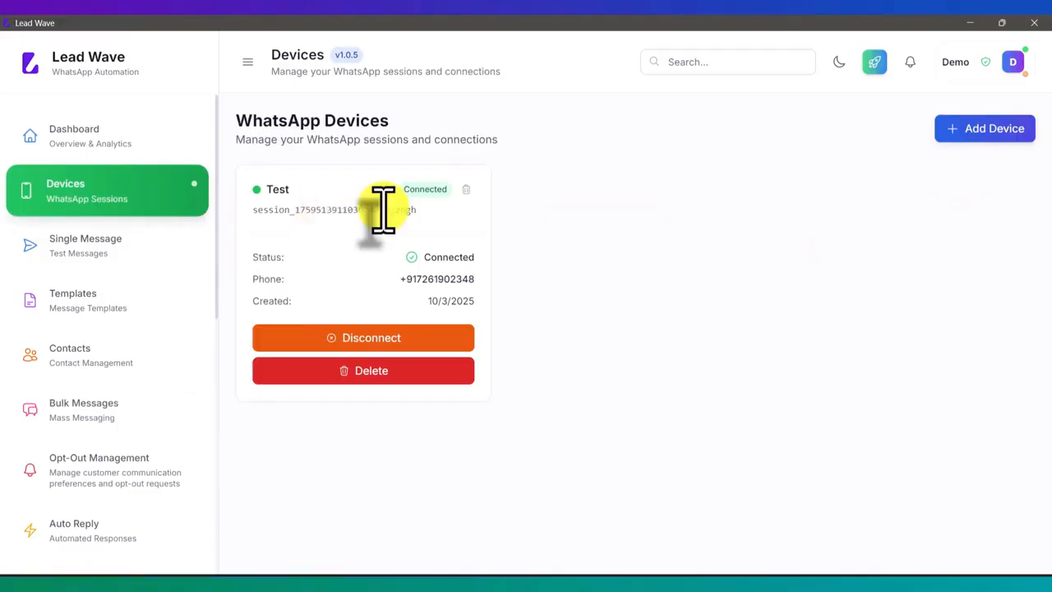
pyautogui.click(112, 349)
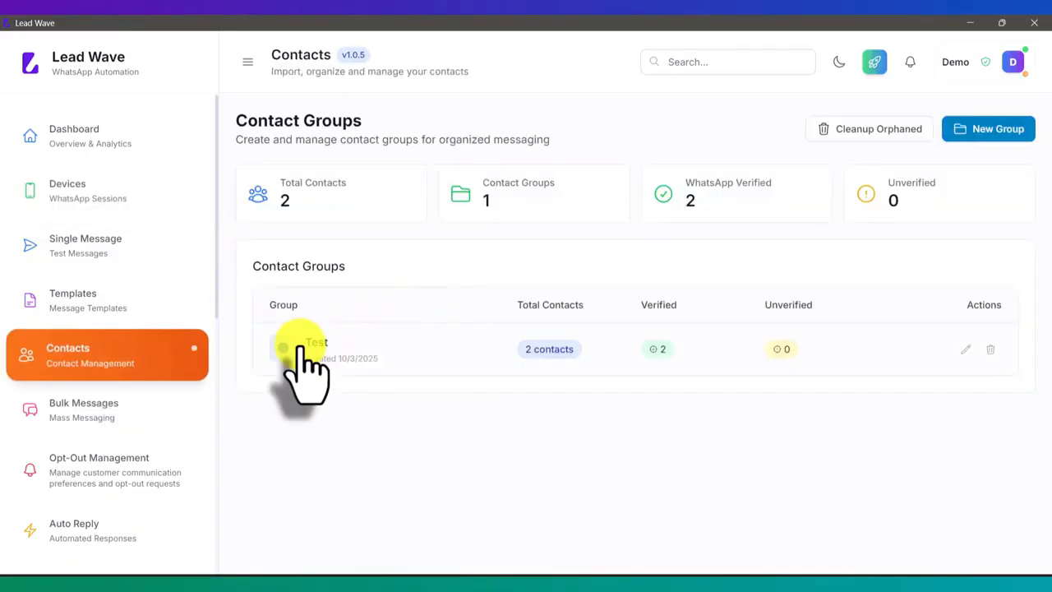
# Start a new bulk campaign named "Test" and select the Test WhatsApp session for sending
pyautogui.click(86, 406)
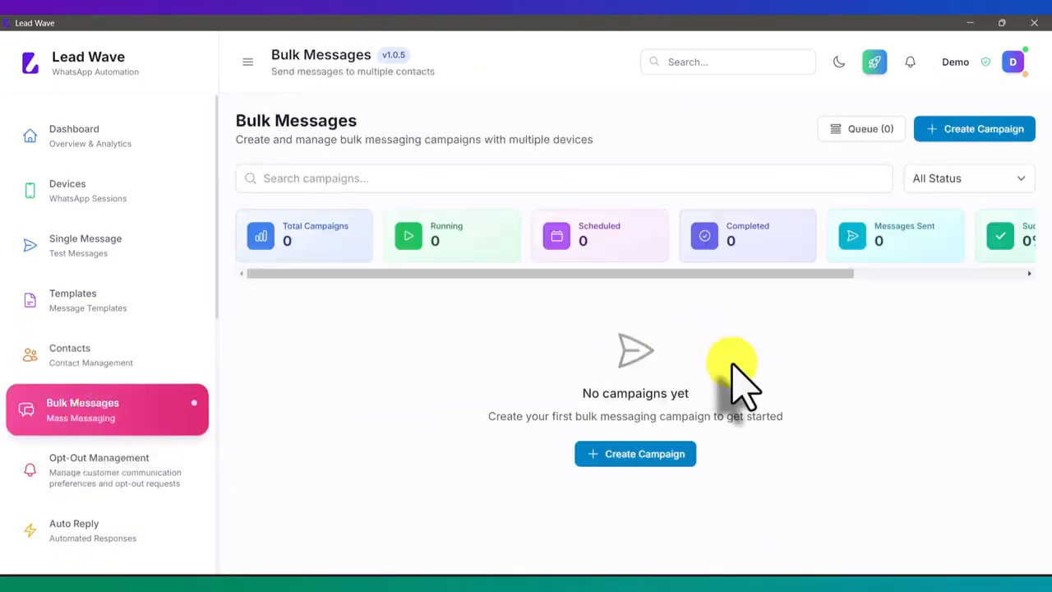
pyautogui.click(974, 131)
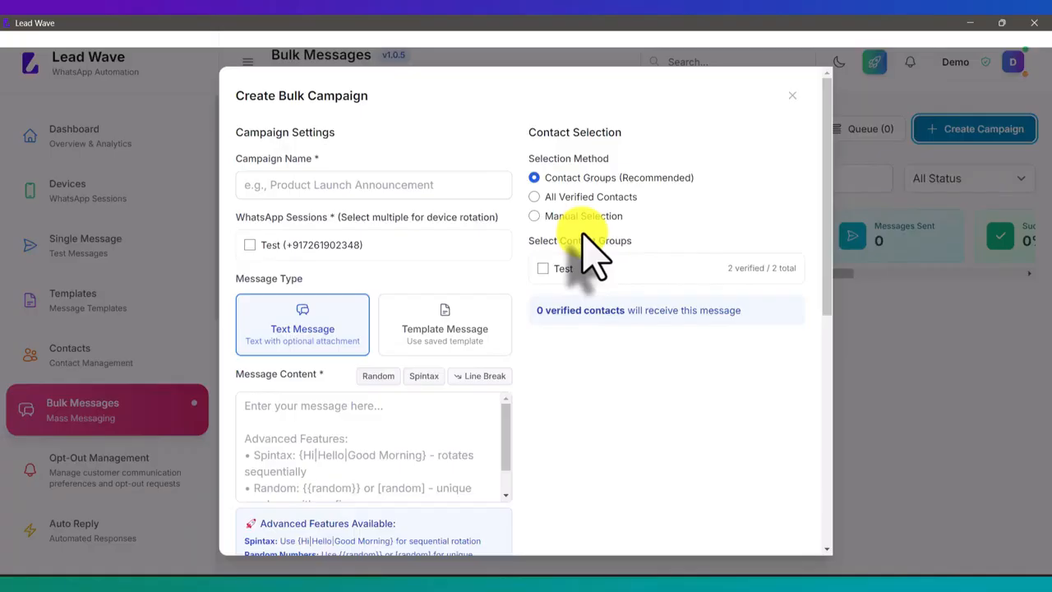
pyautogui.click(403, 187)
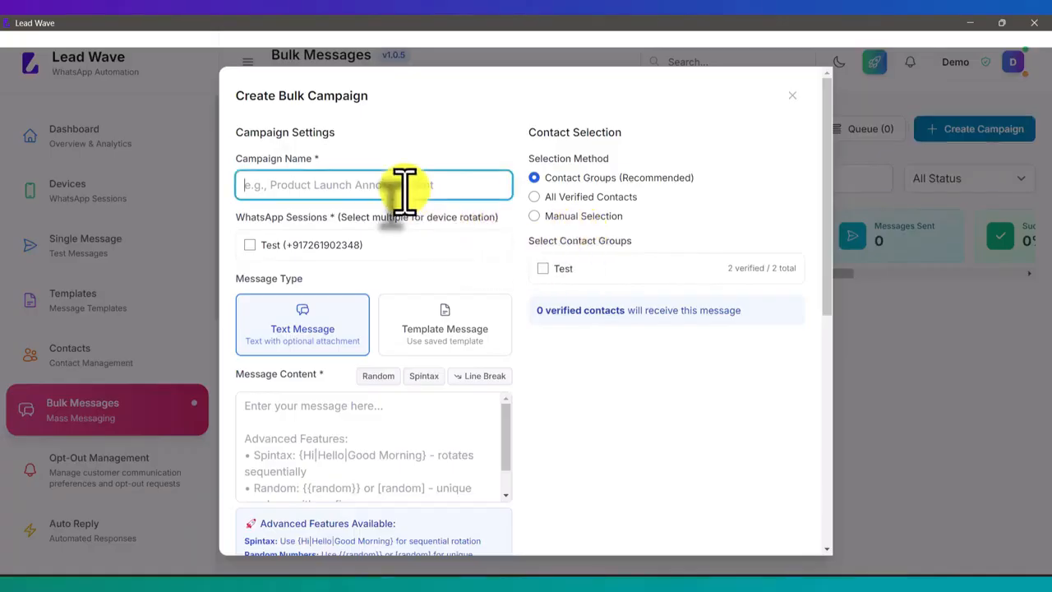
pyautogui.write('Test')
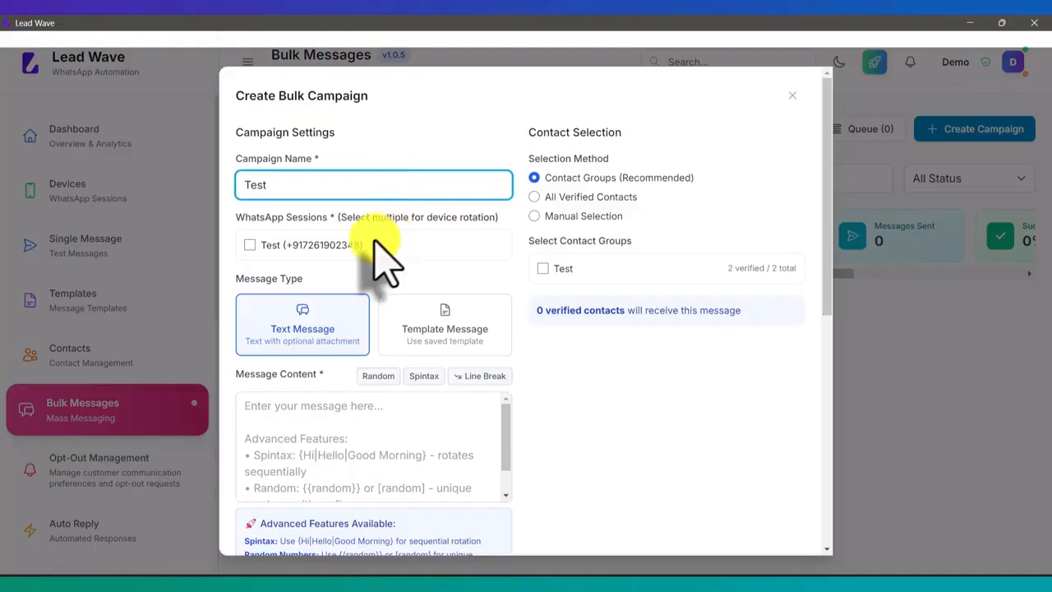
pyautogui.click(296, 245)
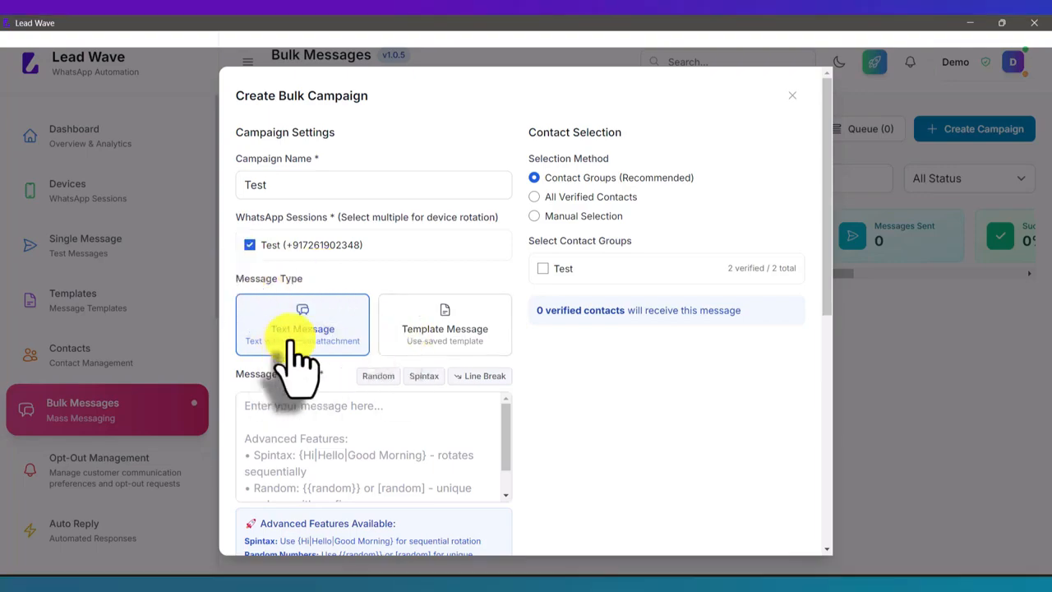
# Try the Template Message type with the Buttons template, and switch the campaign back to Text Message
pyautogui.click(275, 420)
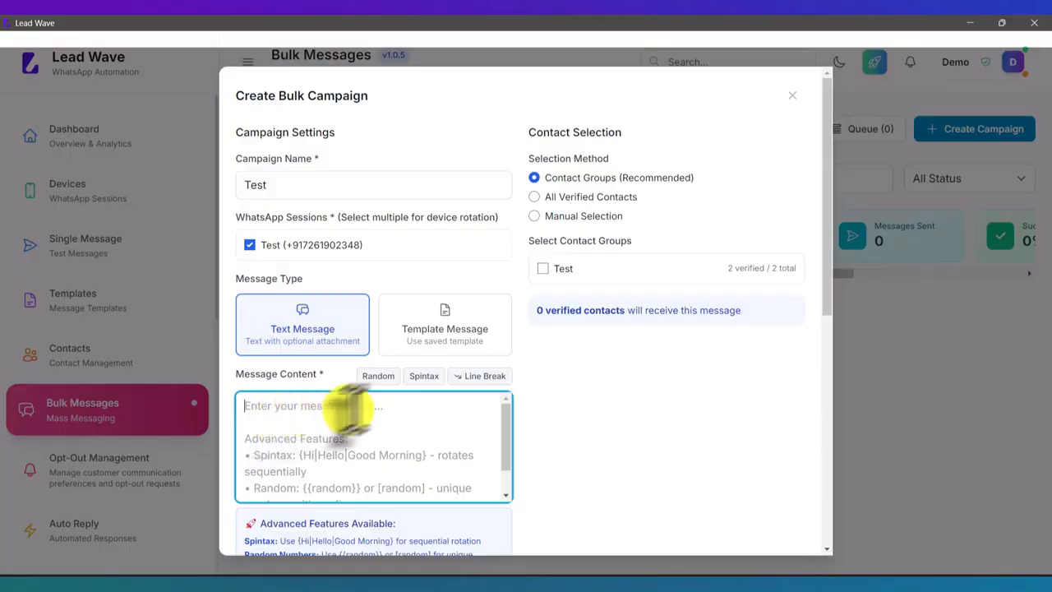
pyautogui.click(441, 338)
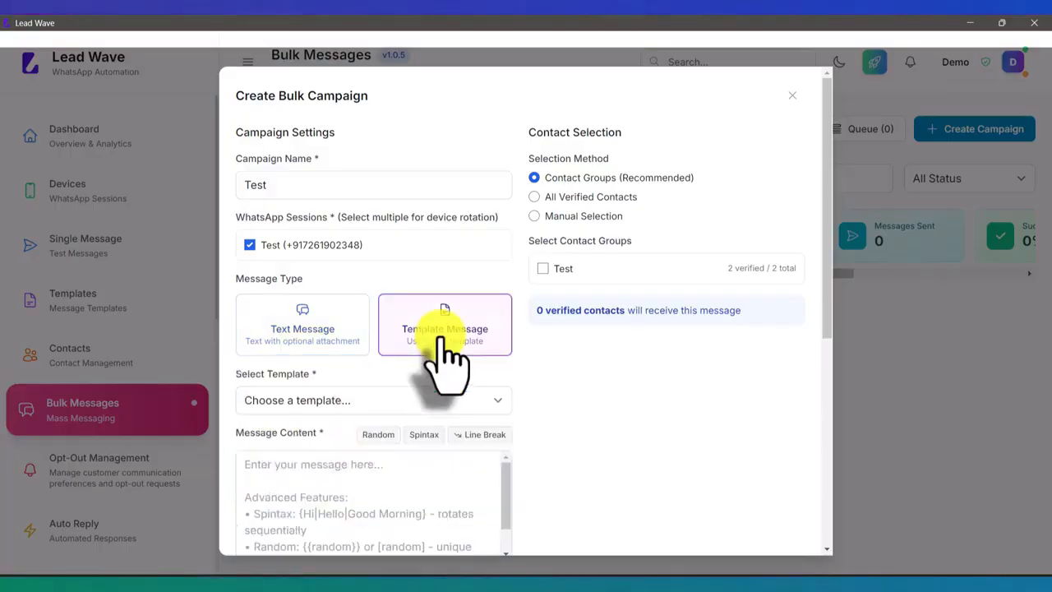
pyautogui.click(319, 401)
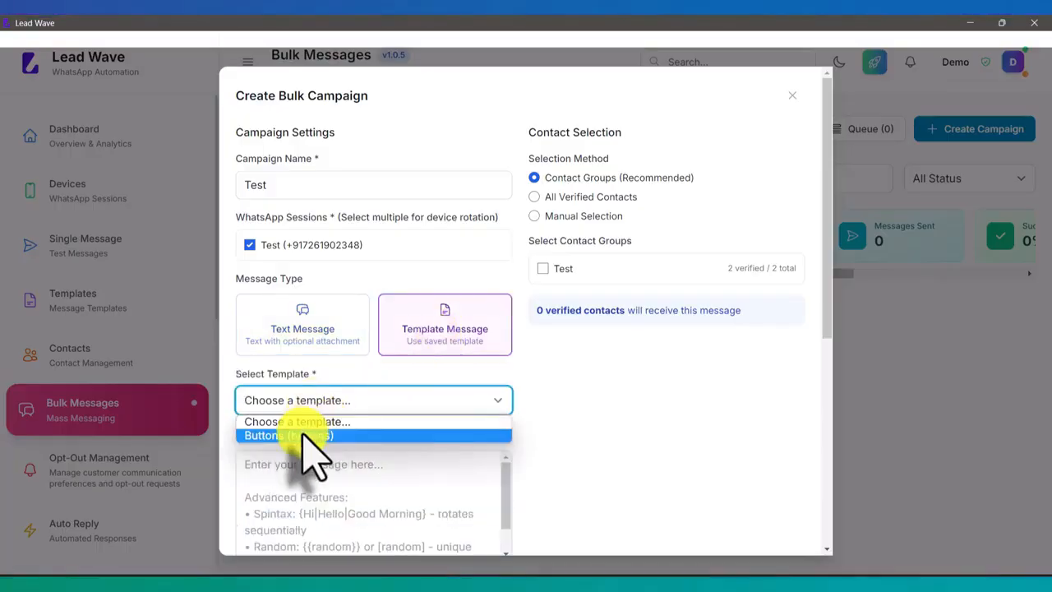
pyautogui.click(304, 435)
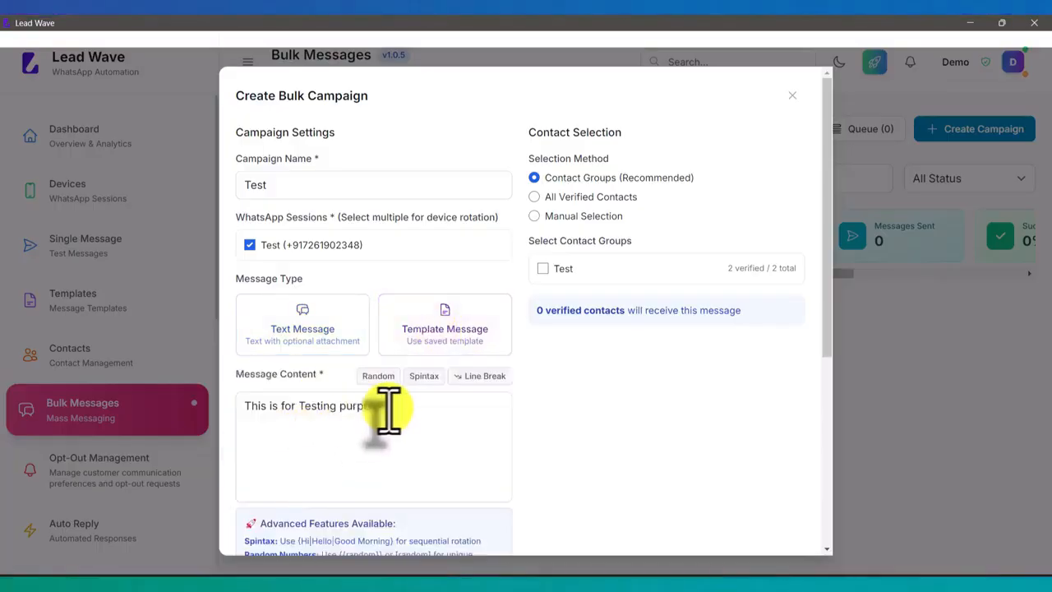
pyautogui.click(297, 320)
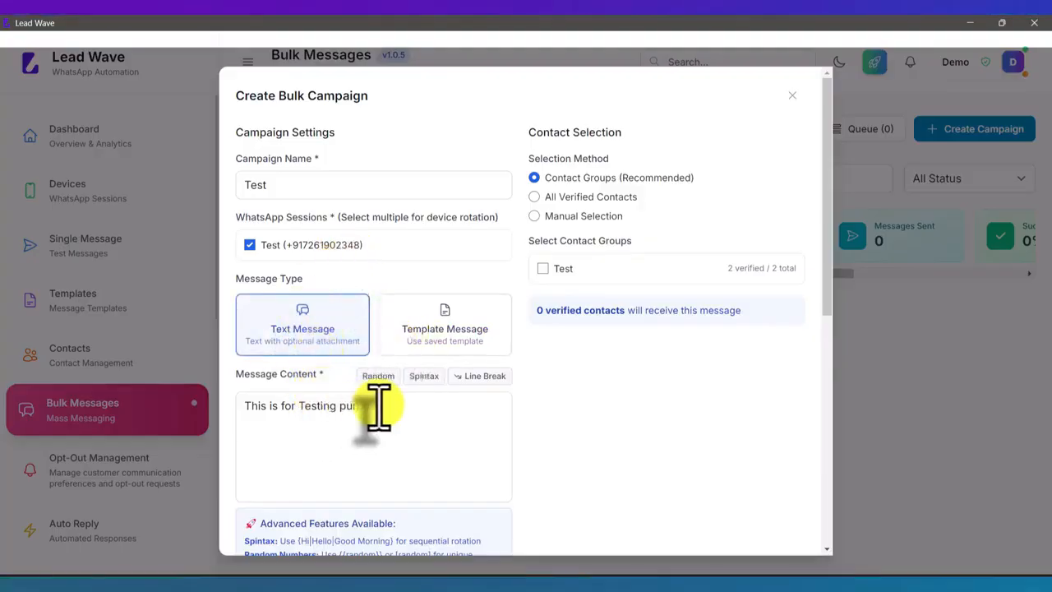
# Replace the message content with "HI this is Test message from lead wave"
pyautogui.moveTo(387, 405); pyautogui.dragTo(247, 401)
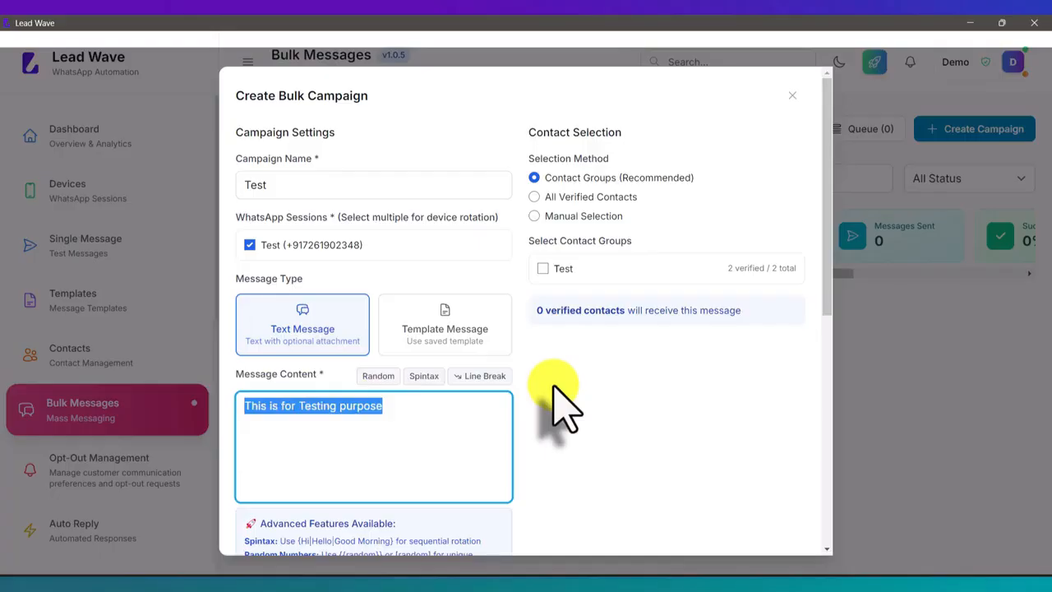
pyautogui.write('HI th')
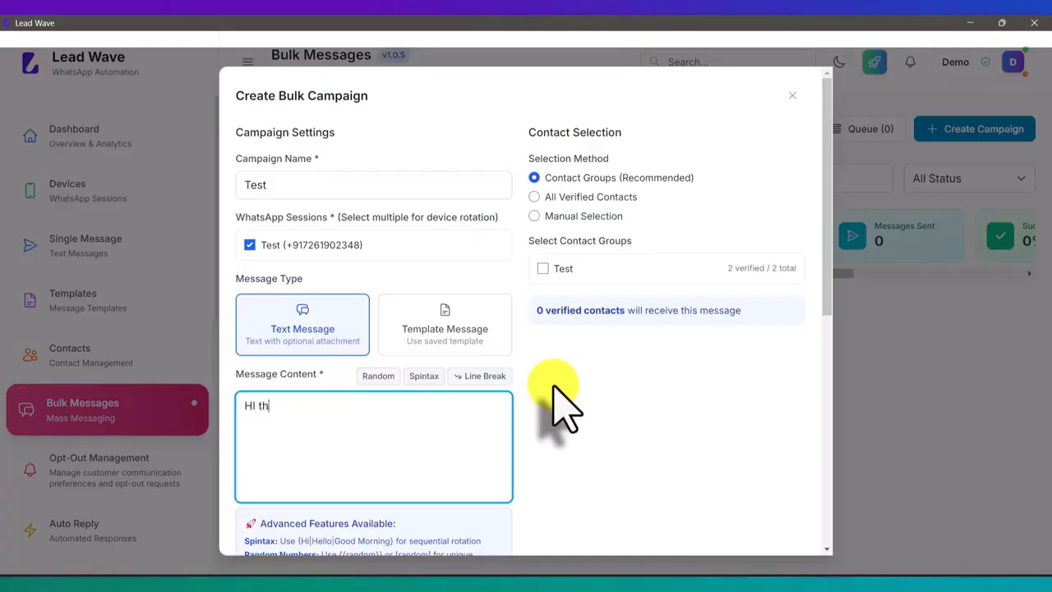
pyautogui.write('is is Test me')
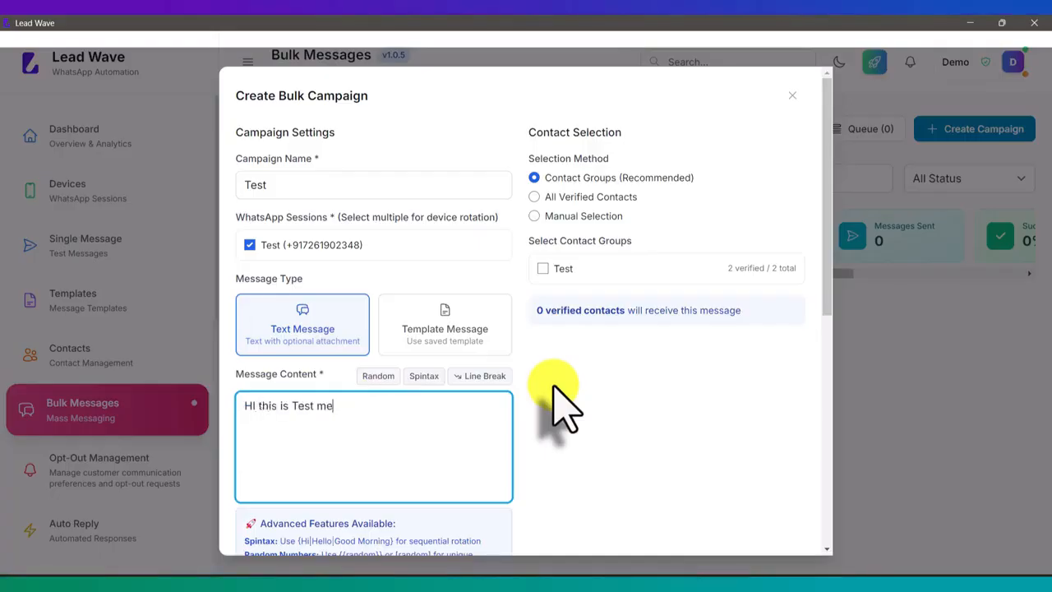
pyautogui.write('ssage from l')
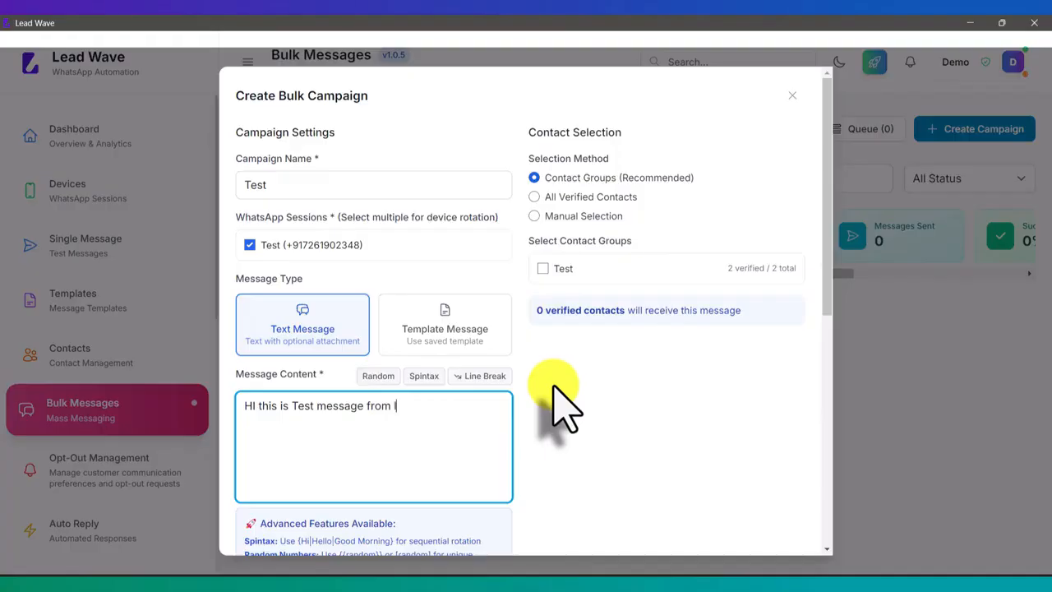
pyautogui.write('ead wave')
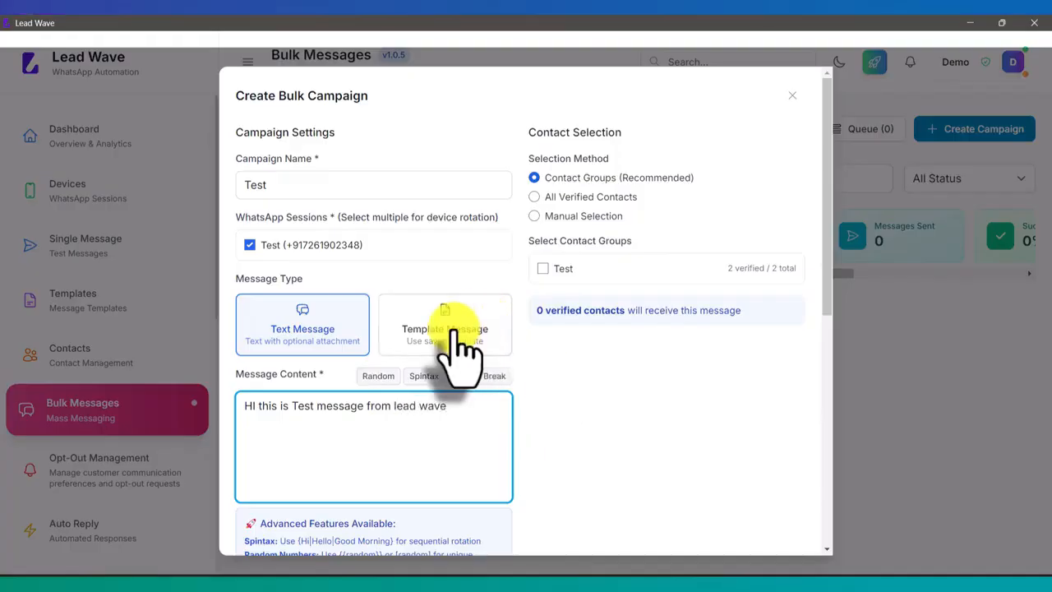
# Insert a {{random}} placeholder below the message text and the spintax {Hello|Hi|Good Morning} after "HI"
pyautogui.scroll(-1, 461, 351)
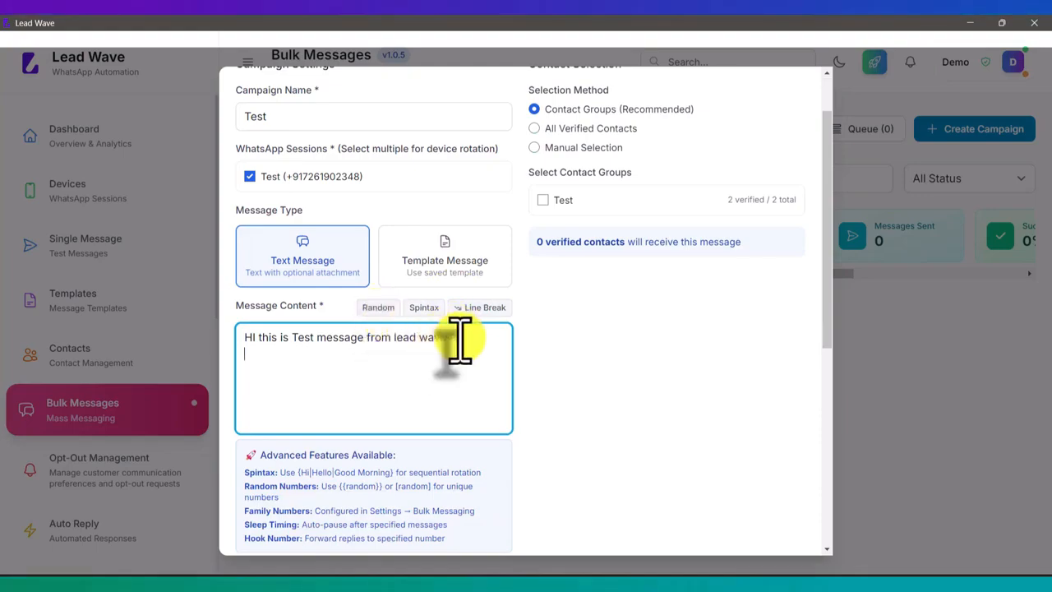
pyautogui.click(375, 312)
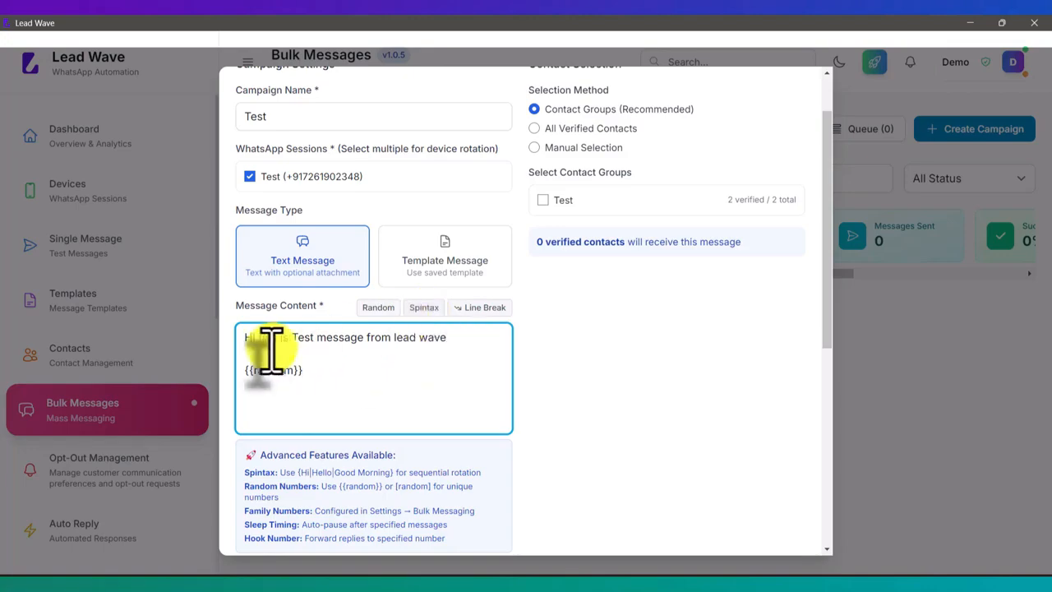
pyautogui.click(245, 337)
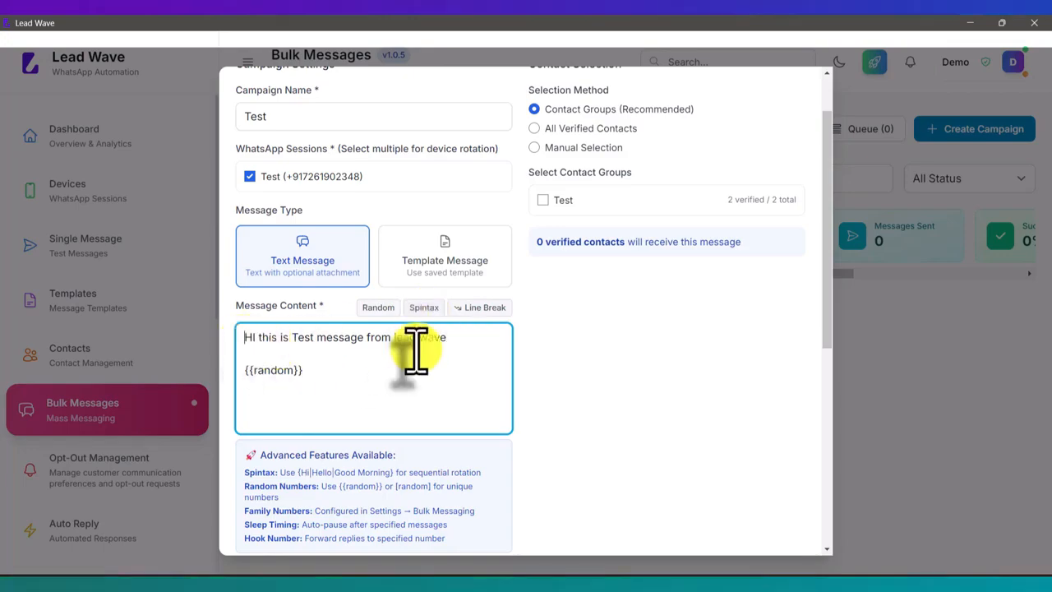
pyautogui.click(256, 342)
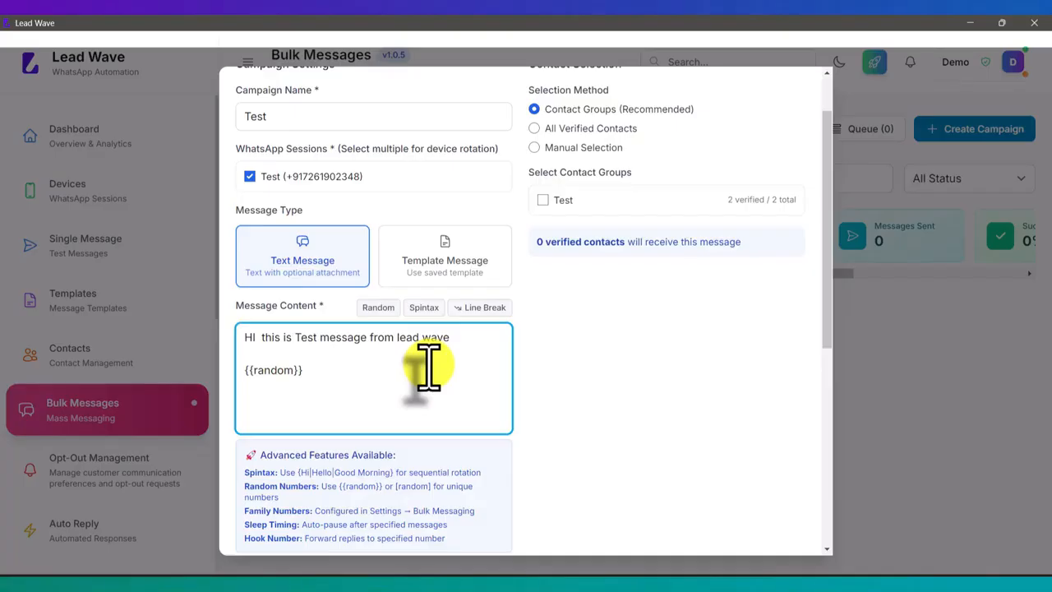
pyautogui.click(421, 308)
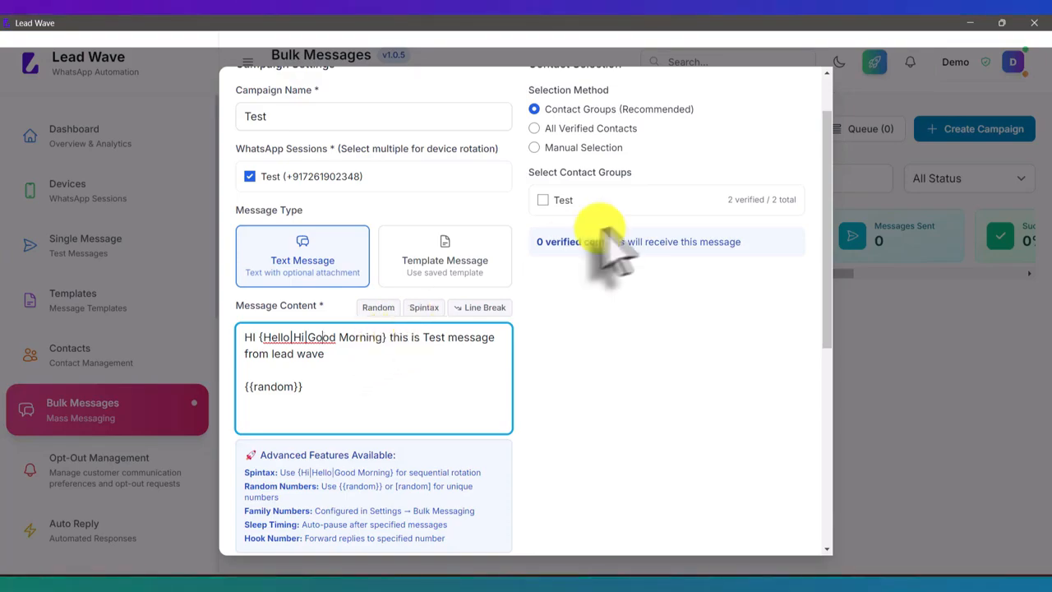
# Select the Test contact group, and try the All Verified Contacts and Manual Selection recipient methods
pyautogui.click(564, 200)
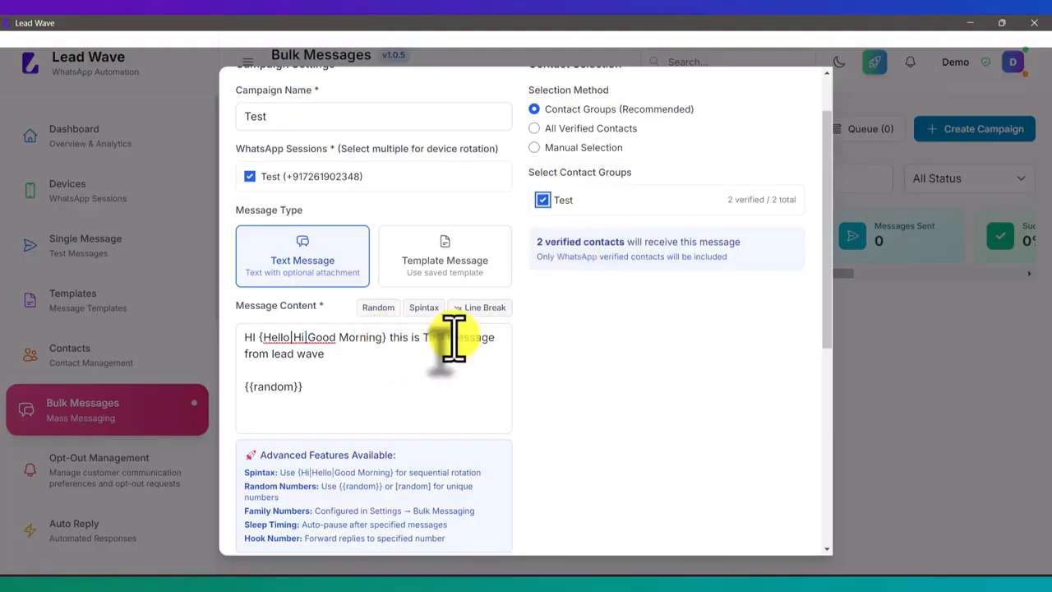
pyautogui.scroll(1, 573, 341)
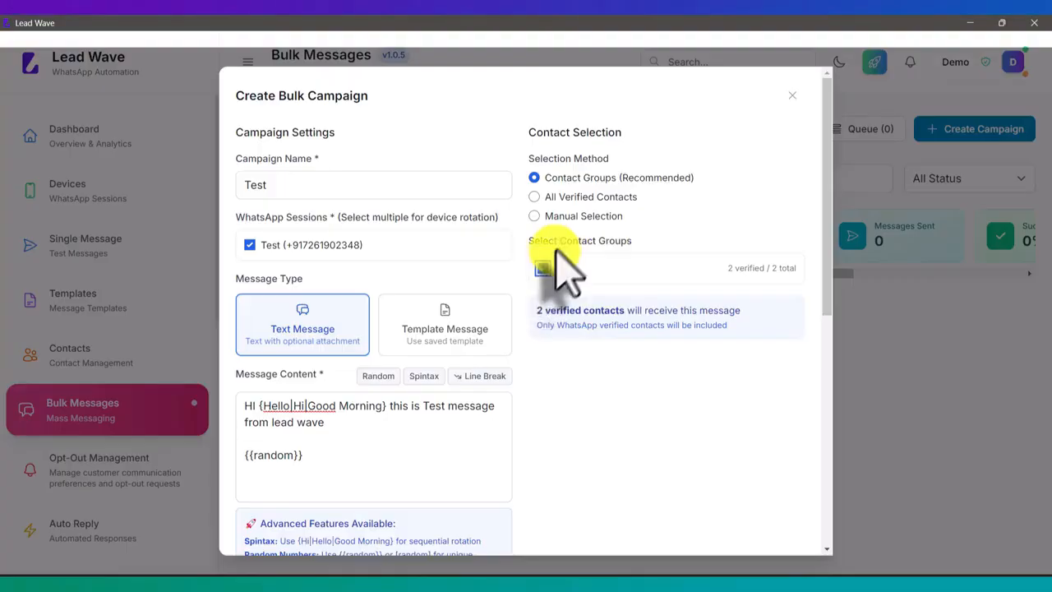
pyautogui.click(534, 196)
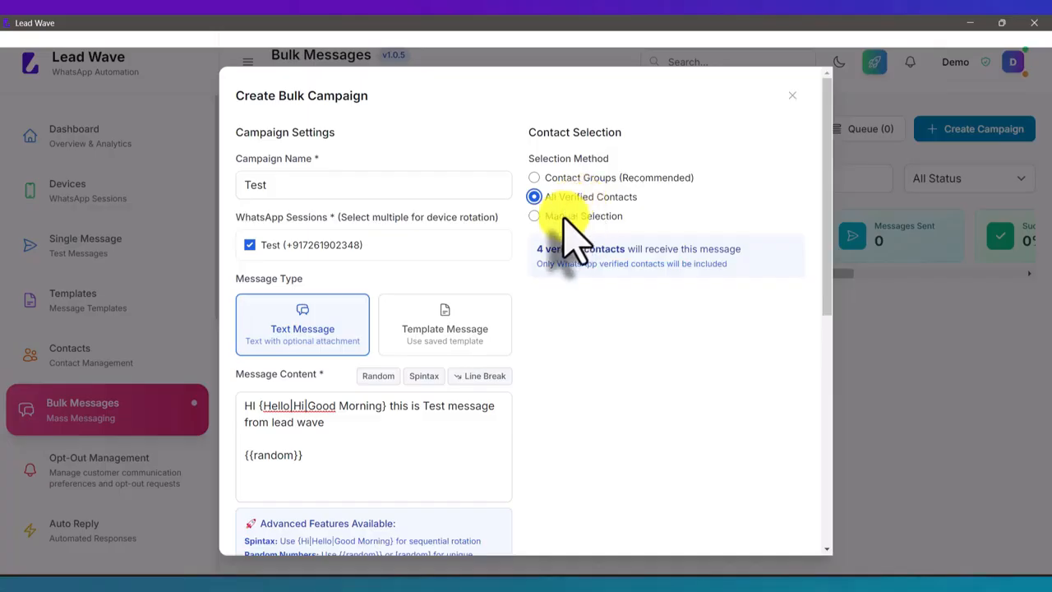
pyautogui.click(562, 215)
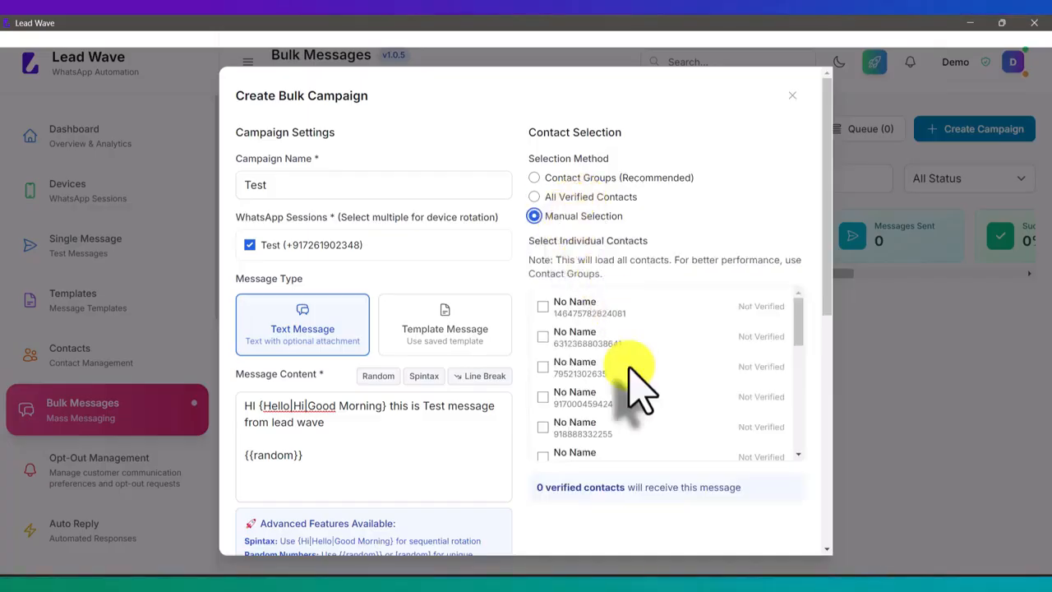
pyautogui.scroll(-2, 637, 399)
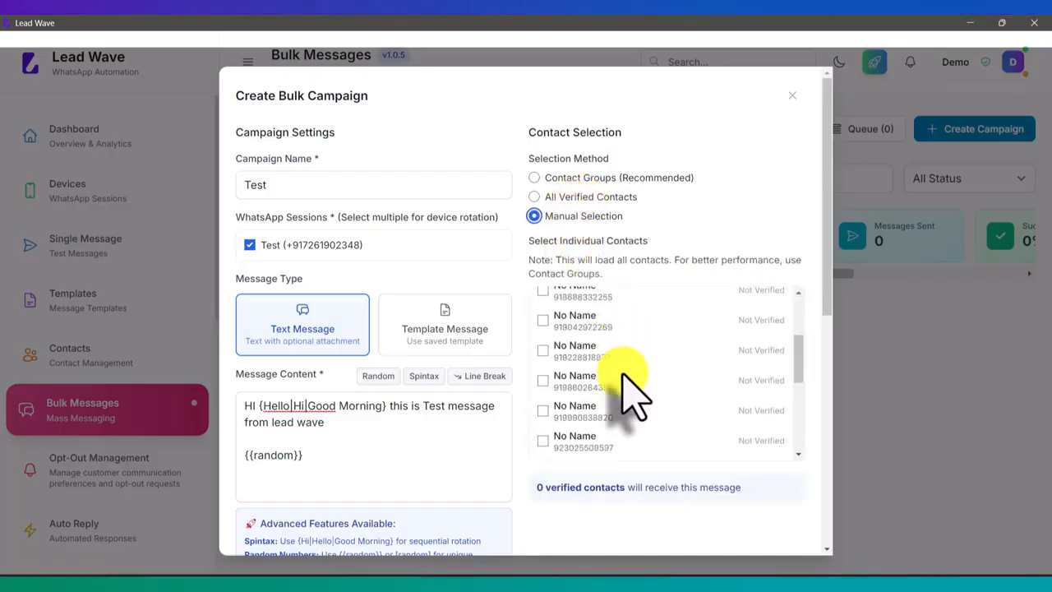
pyautogui.scroll(2, 632, 394)
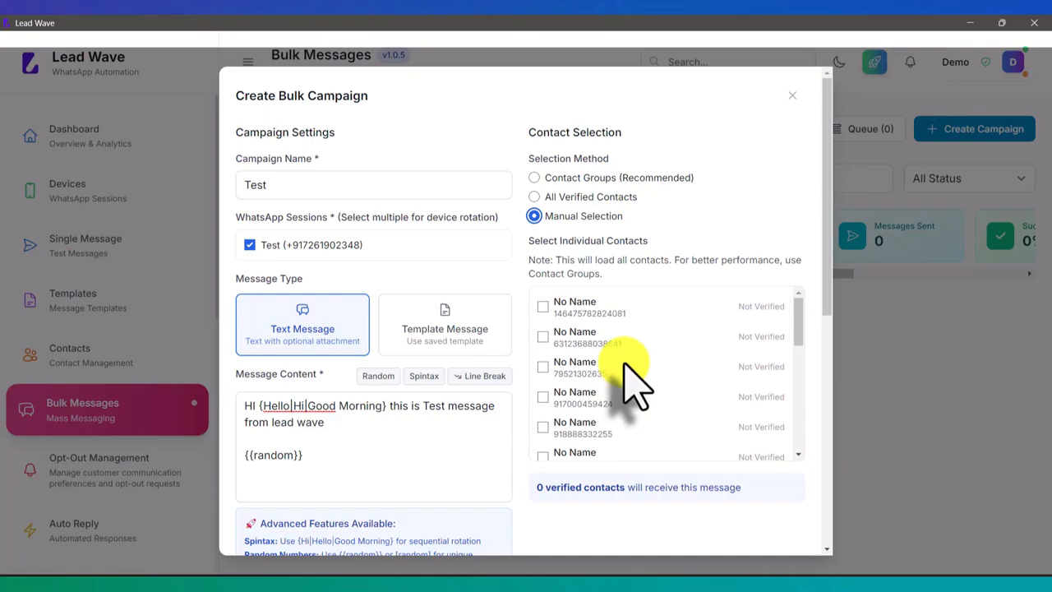
# Set the selection method back to Contact Groups and select the Test group as recipients
pyautogui.click(549, 198)
pyautogui.click(564, 177)
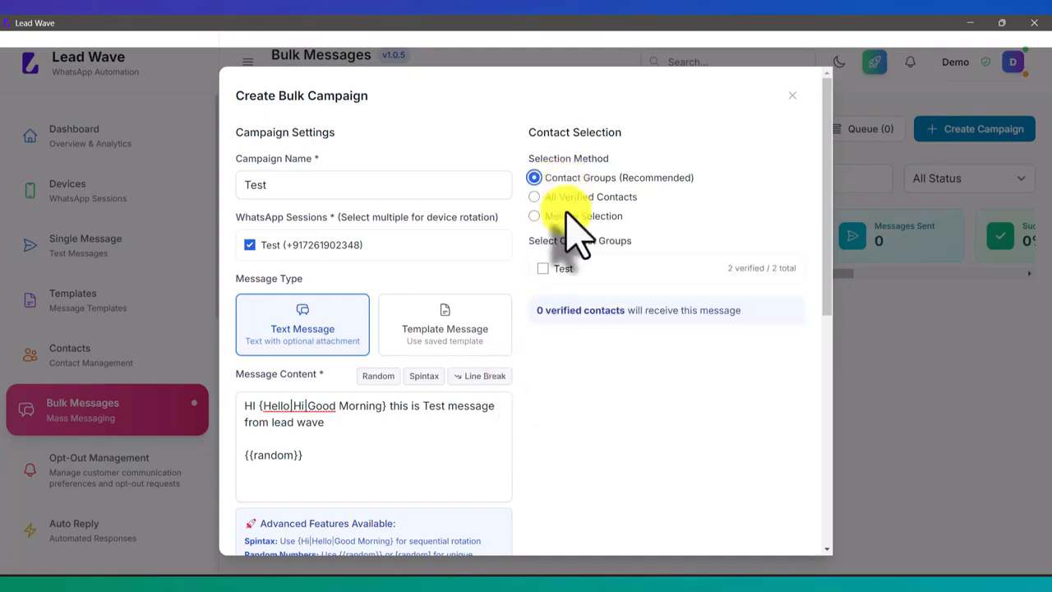
pyautogui.click(543, 269)
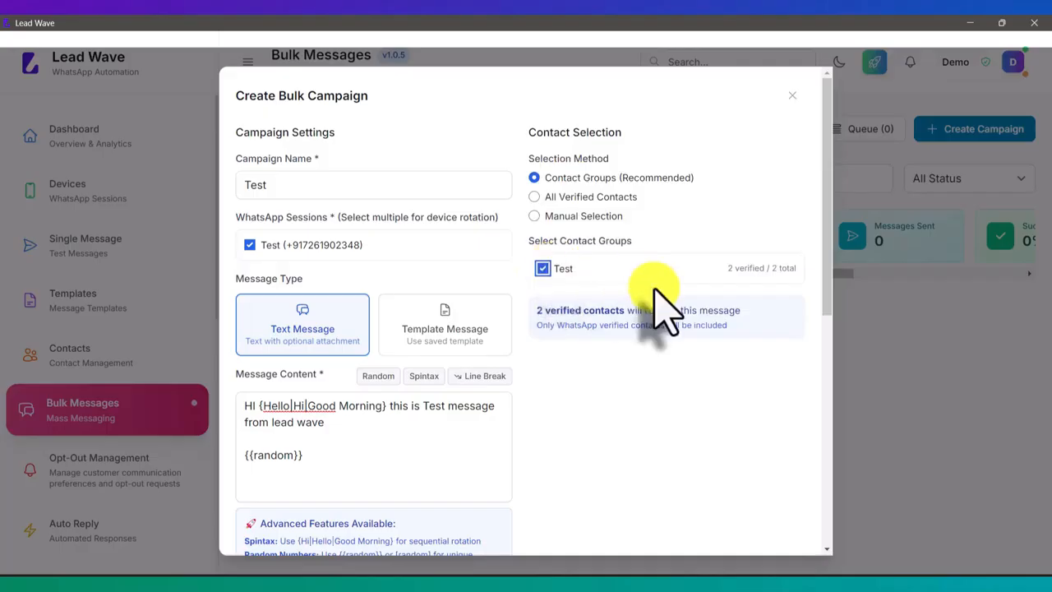
# Try the Schedule for Later option as the Test campaign's schedule type
pyautogui.scroll(-5, 658, 292)
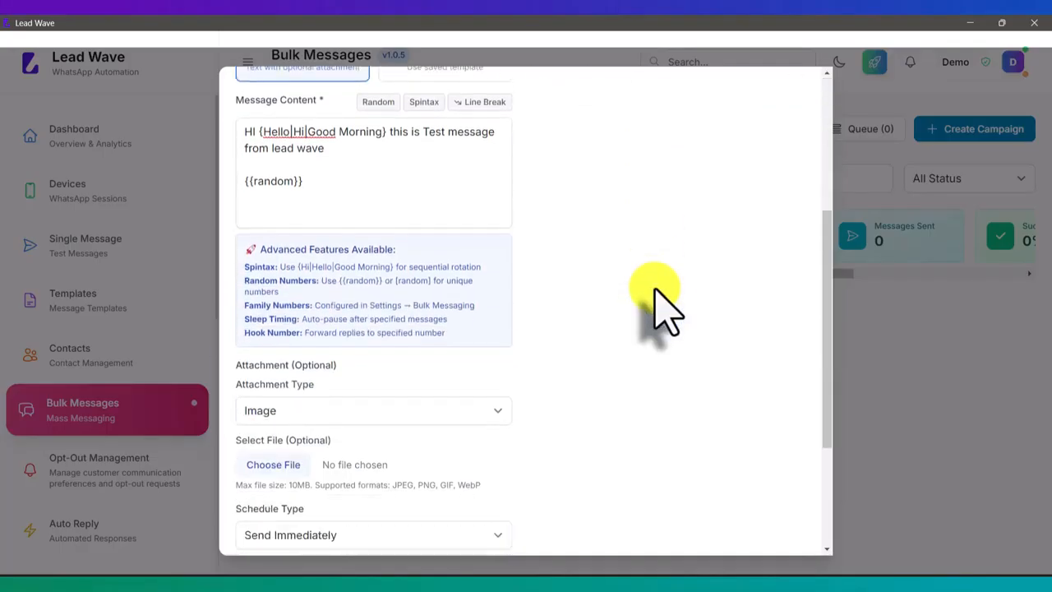
pyautogui.scroll(-2, 662, 304)
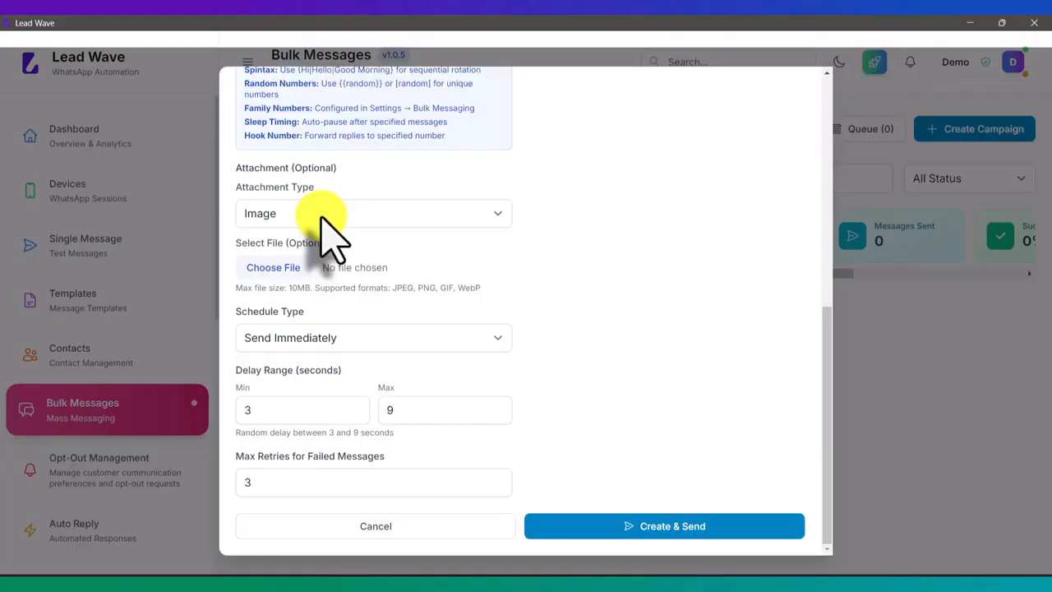
pyautogui.click(344, 339)
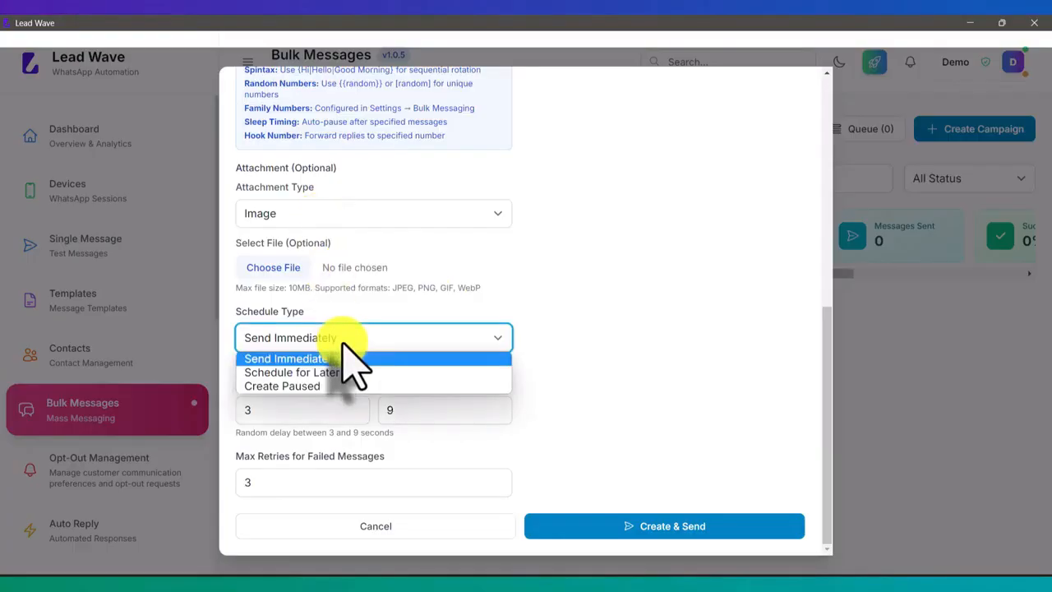
pyautogui.click(313, 372)
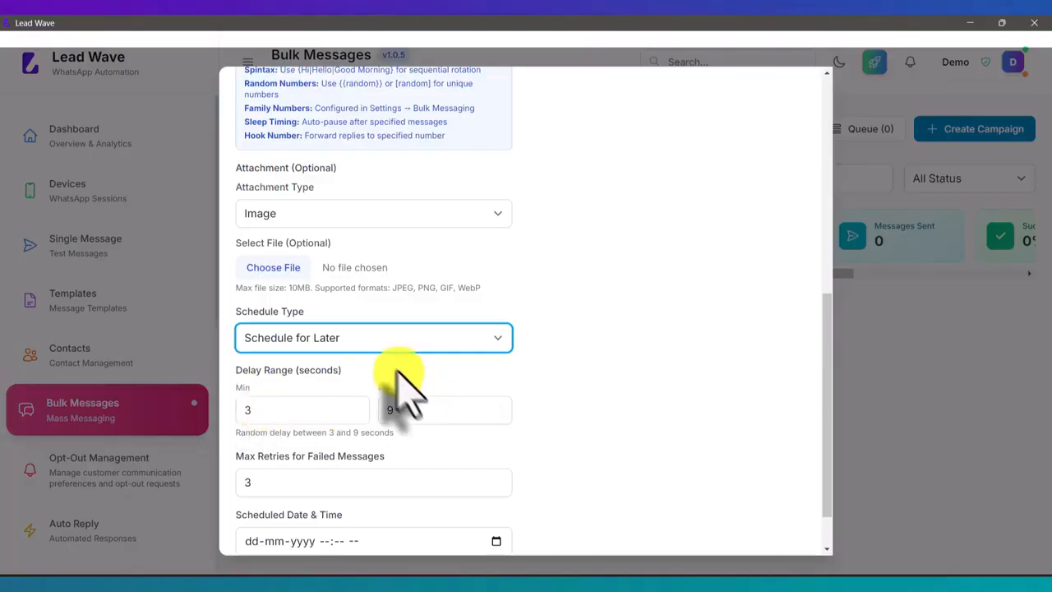
pyautogui.scroll(-1, 444, 345)
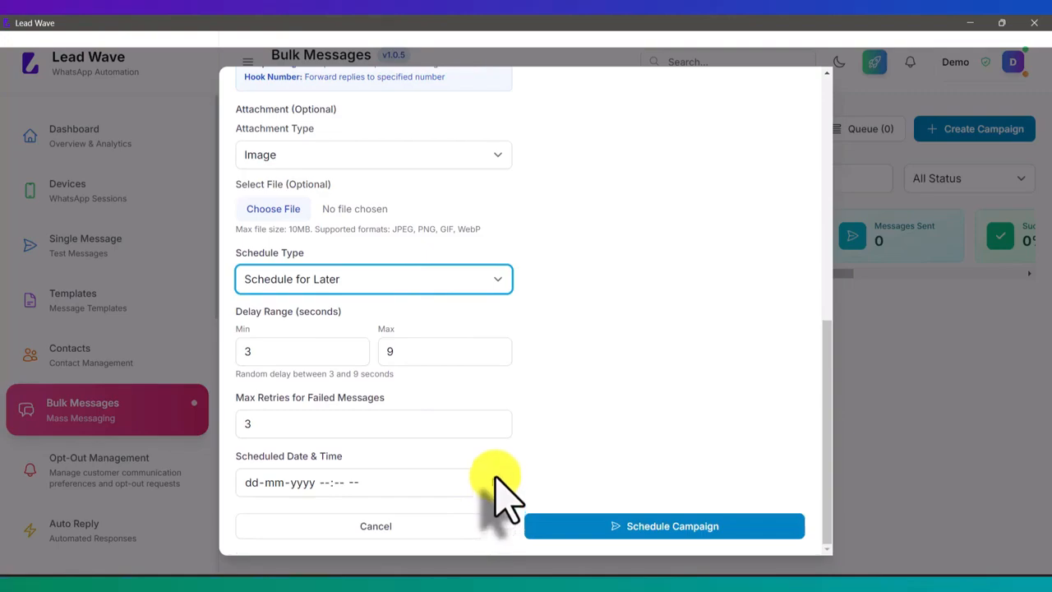
# Set the schedule type back to Send Immediately, and create and send the Test campaign
pyautogui.click(346, 267)
pyautogui.click(324, 298)
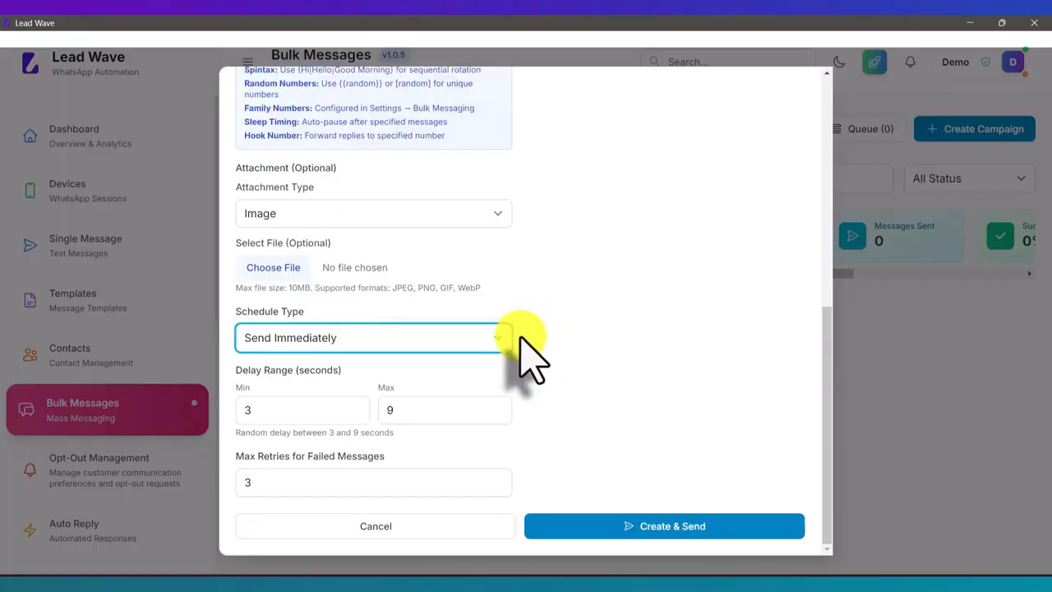
pyautogui.click(672, 526)
pyautogui.scroll(-1, 650, 369)
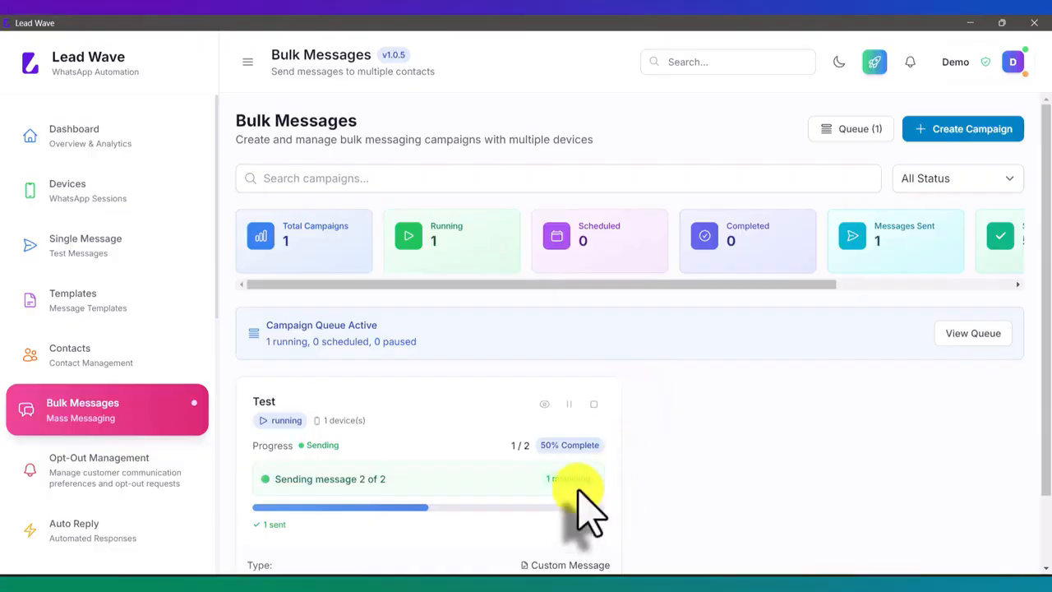
pyautogui.click(510, 573)
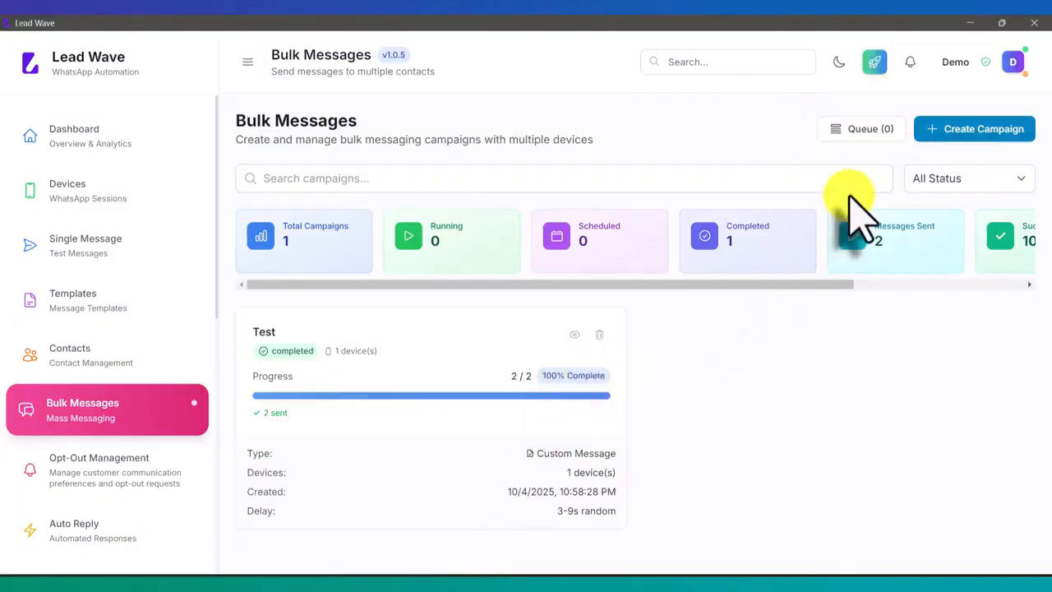
# Start a new bulk campaign of type Template Message with the Test WhatsApp session and the Test contact group selected
pyautogui.click(952, 130)
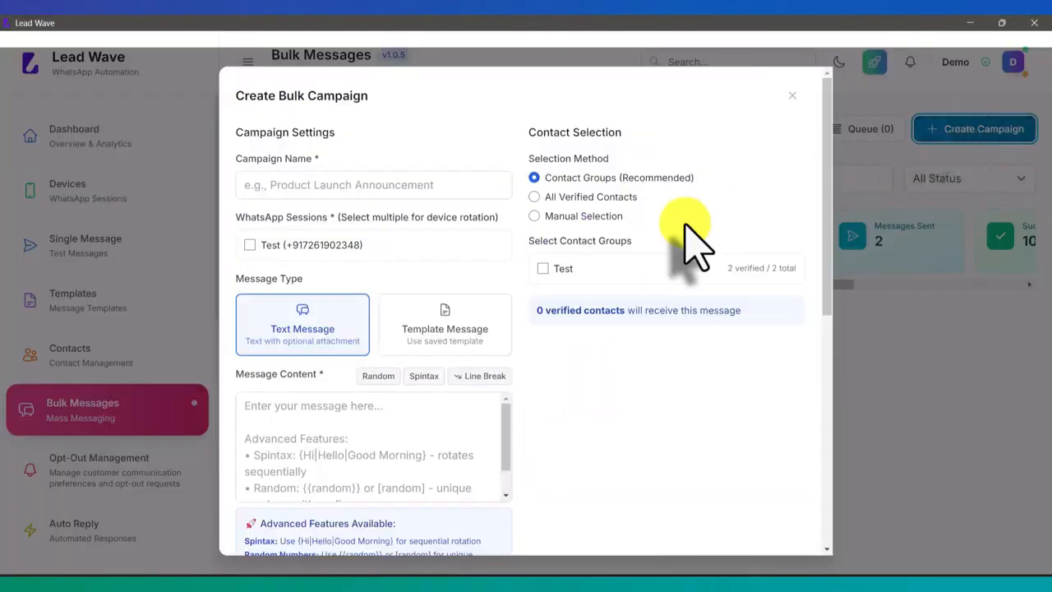
pyautogui.click(442, 336)
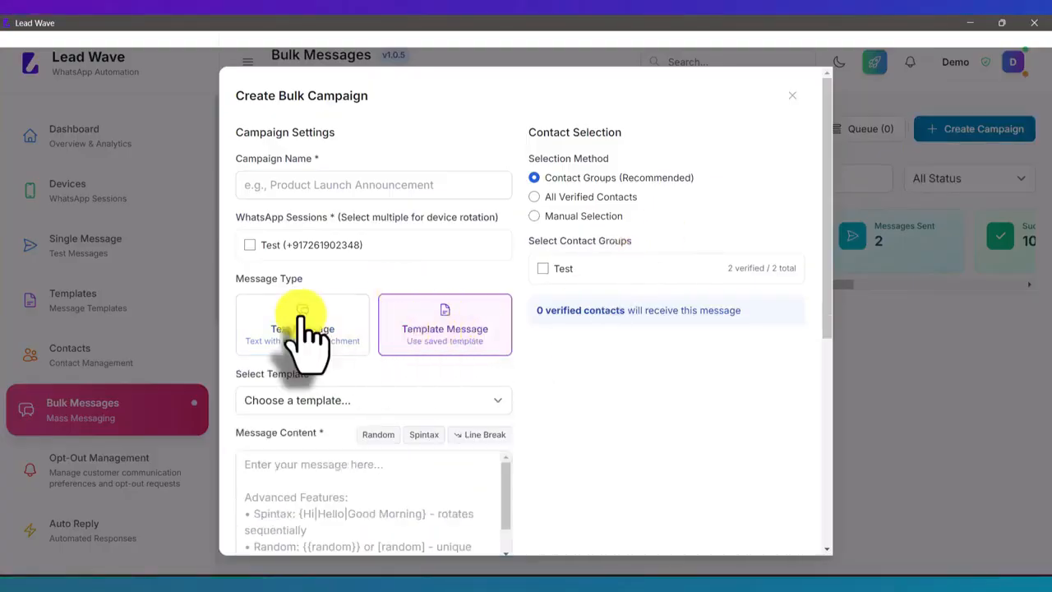
pyautogui.click(288, 245)
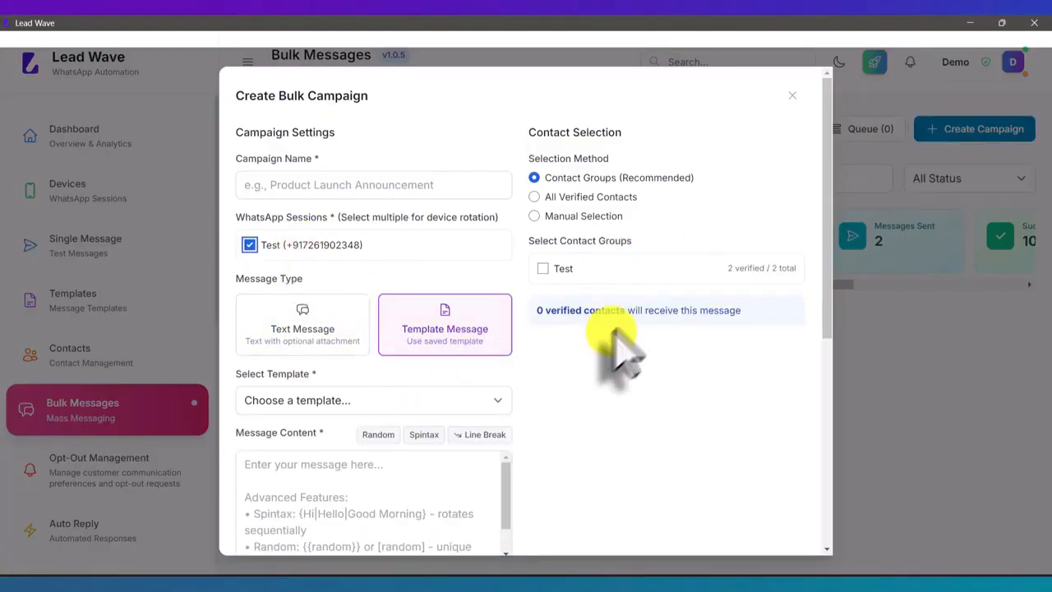
pyautogui.click(542, 267)
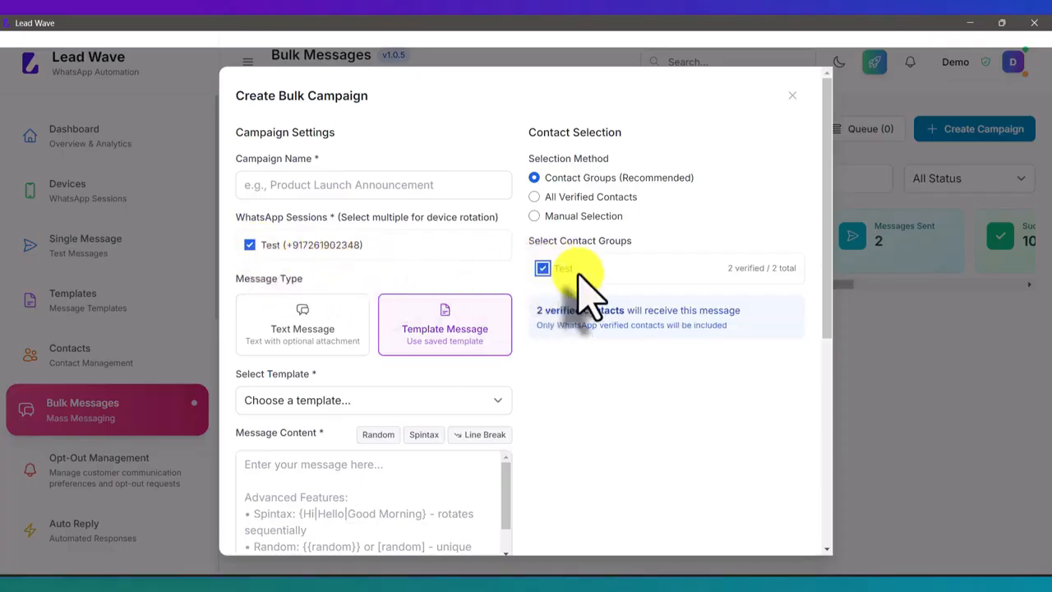
# Name the campaign Test 2, choose the template reading "This is for Testing purpose", and create and send the campaign
pyautogui.scroll(-3, 579, 288)
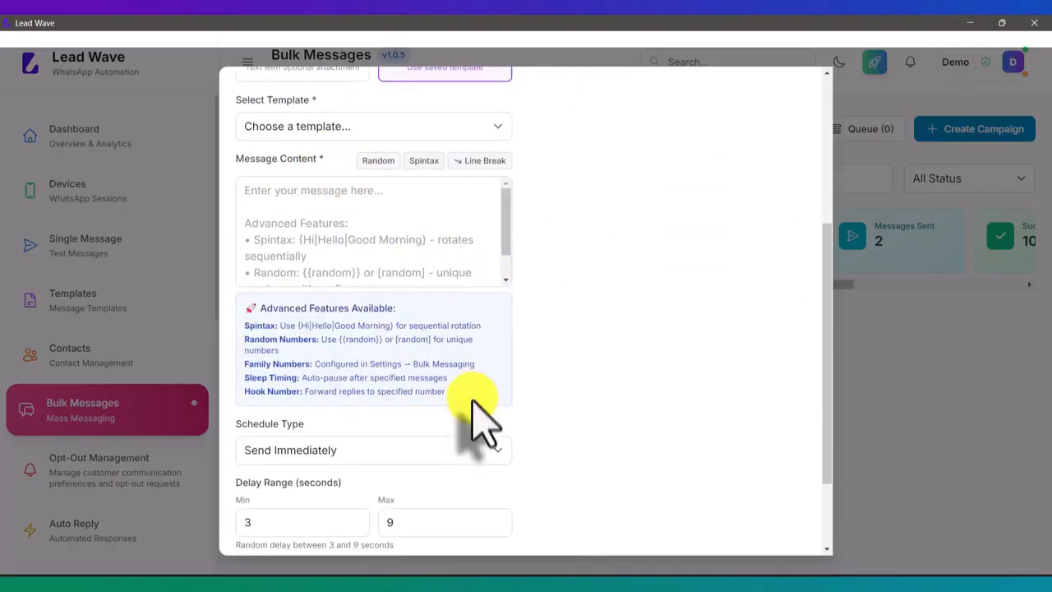
pyautogui.scroll(-2, 481, 423)
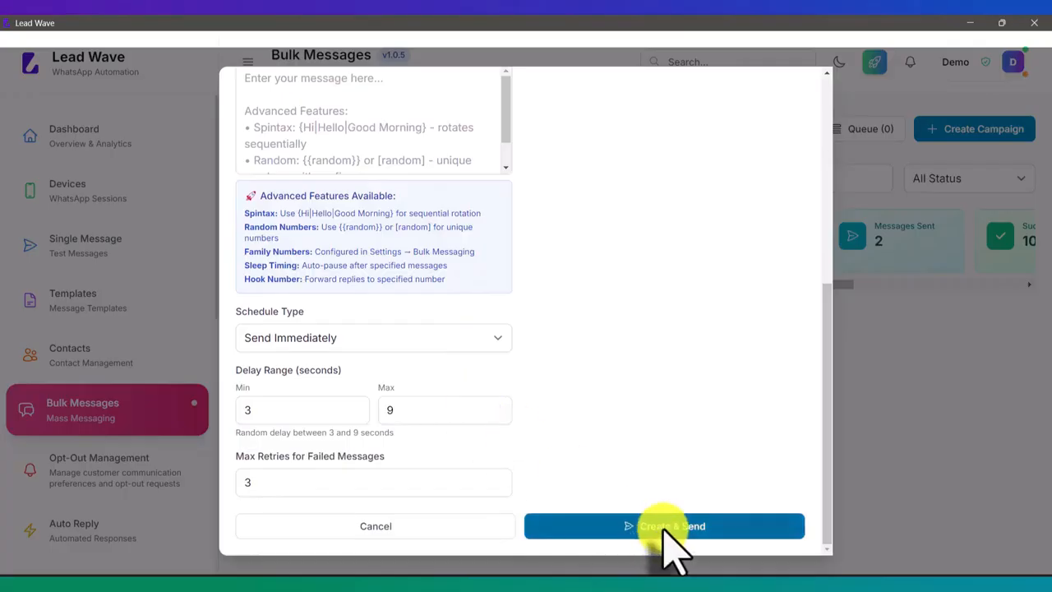
pyautogui.scroll(5, 604, 349)
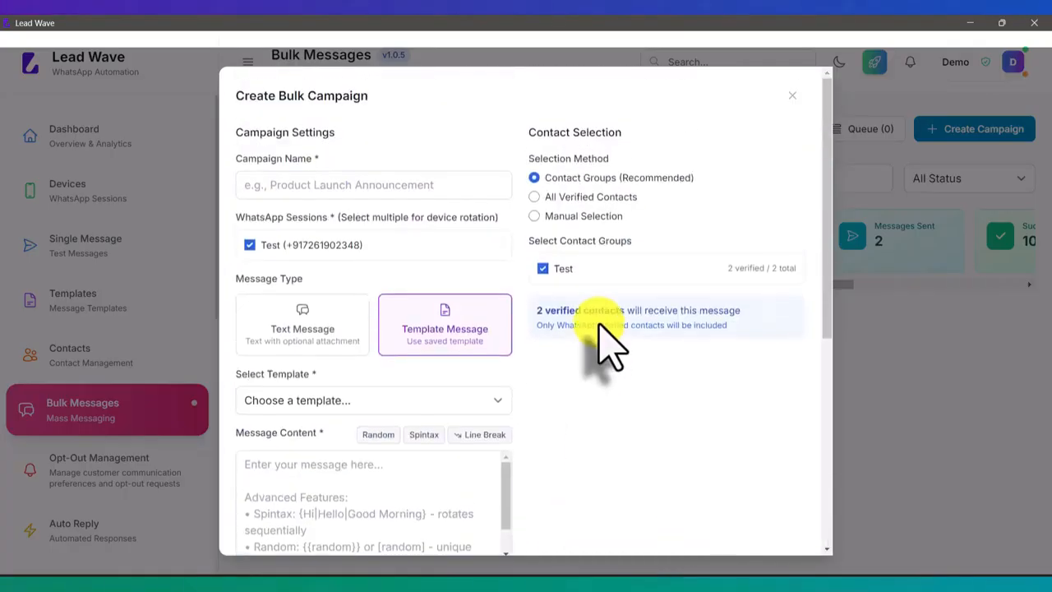
pyautogui.click(353, 181)
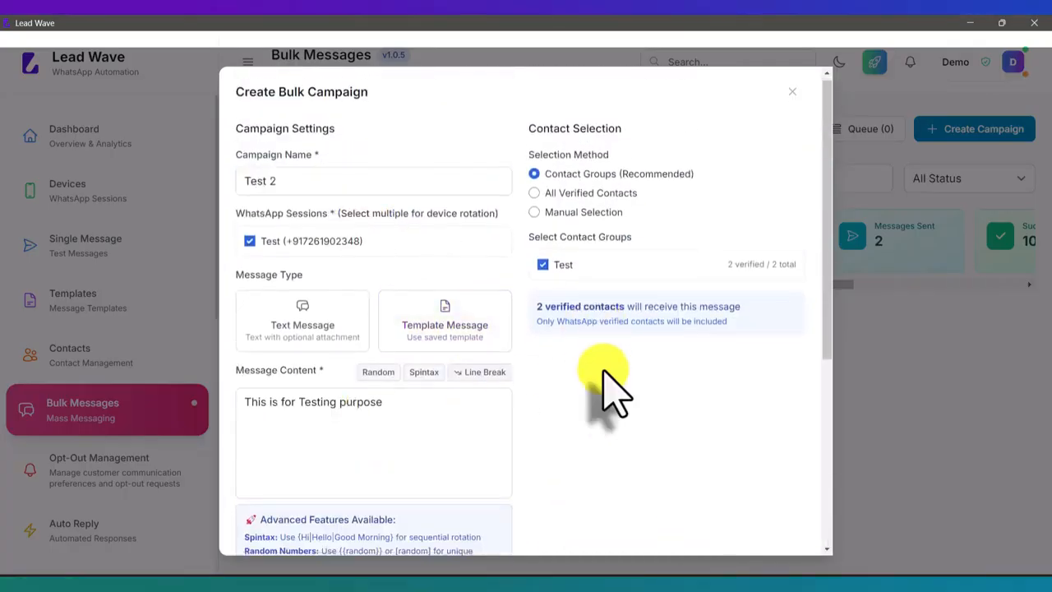
pyautogui.scroll(-5, 605, 387)
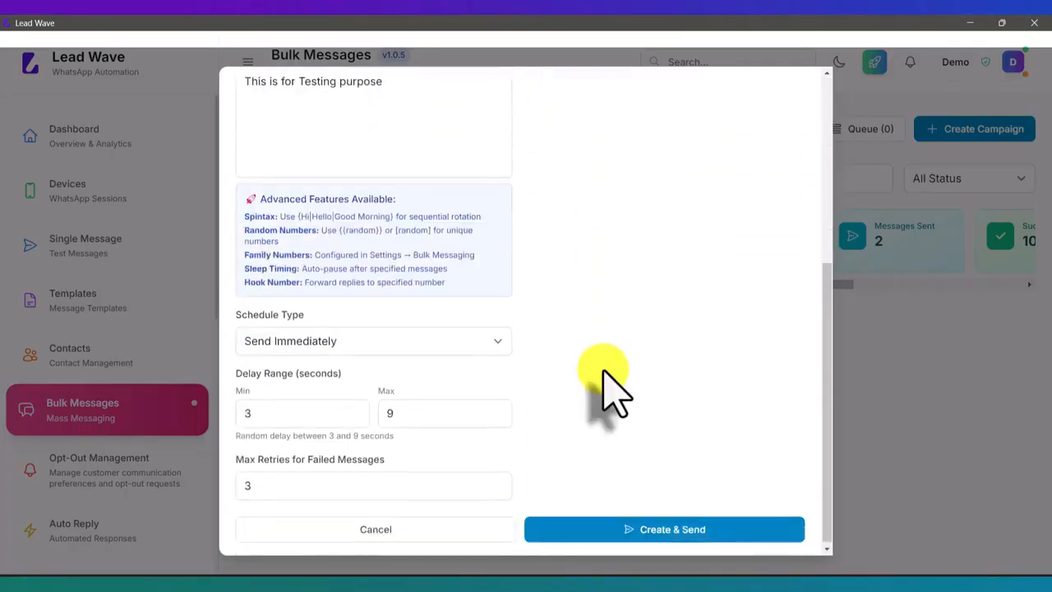
pyautogui.click(657, 528)
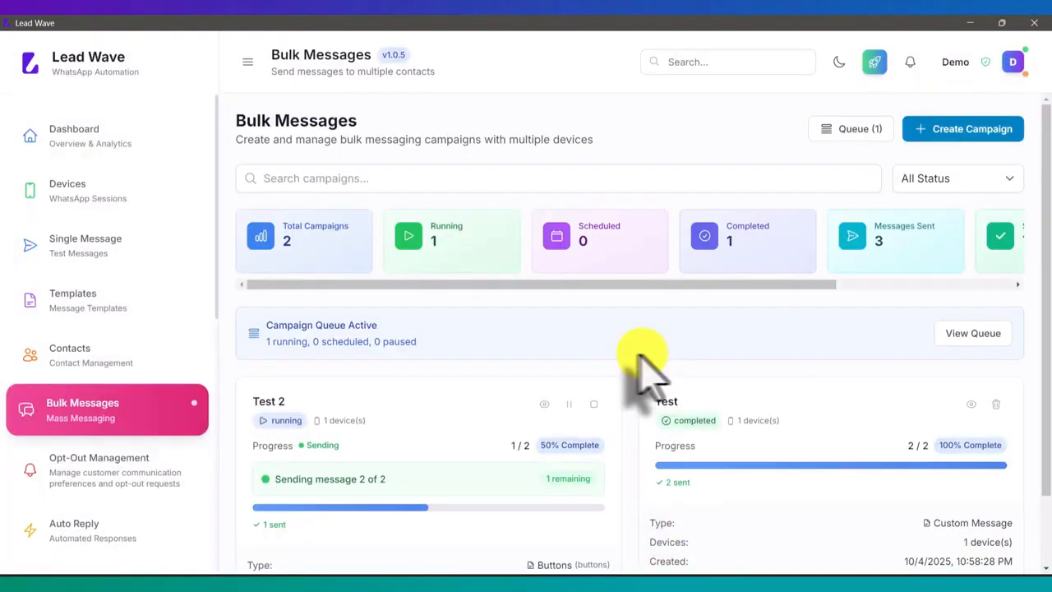
# Switch to the mirrored phone, examine the received campaign messages in the Lead Wave chat, and return to Lead Wave
pyautogui.scroll(-2, 625, 353)
pyautogui.scroll(2, 625, 353)
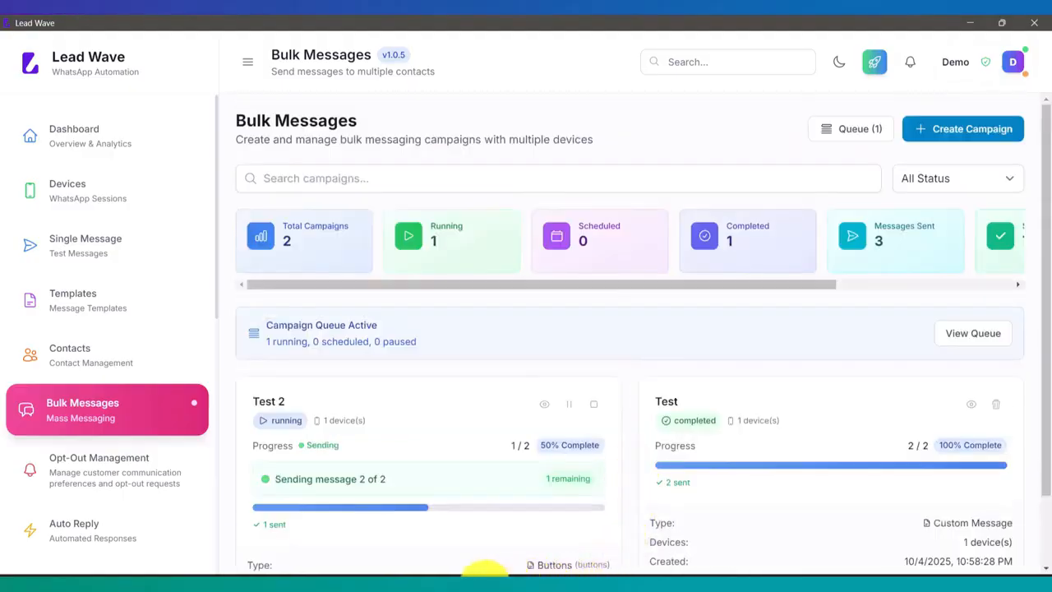
pyautogui.moveTo(556, 576)
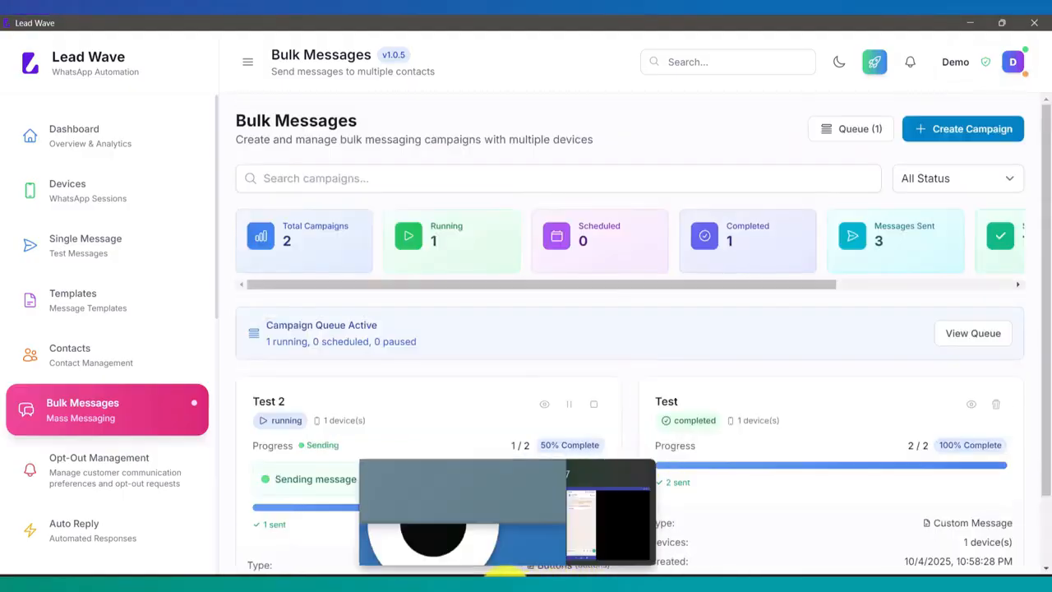
pyautogui.click(586, 538)
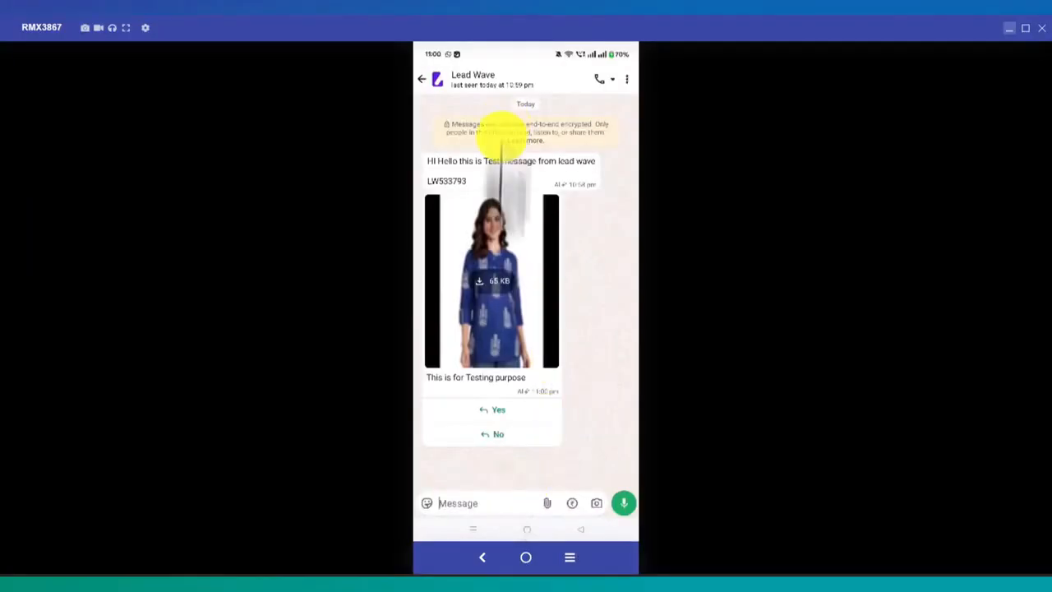
pyautogui.click(454, 574)
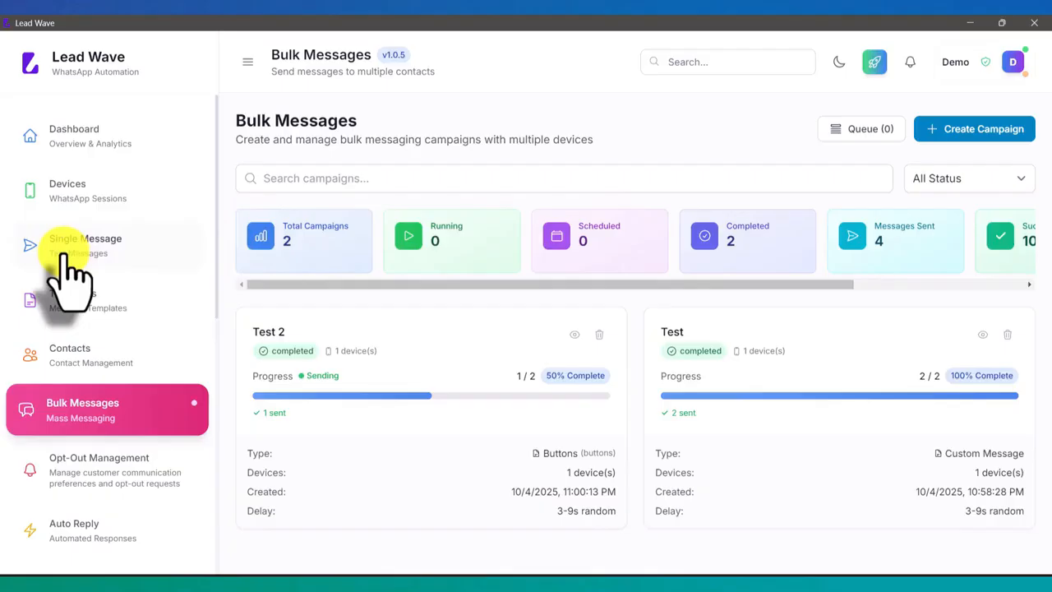
# Open the Bulk Messaging settings and toggle Spintax Support off and back on
pyautogui.scroll(-3, 66, 271)
pyautogui.scroll(-5, 70, 275)
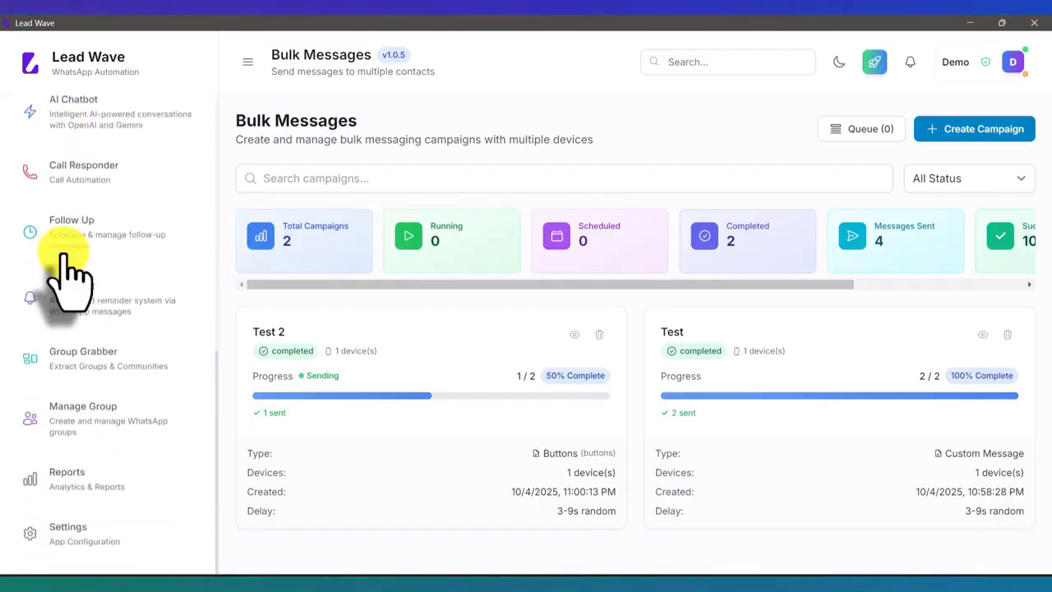
pyautogui.click(97, 542)
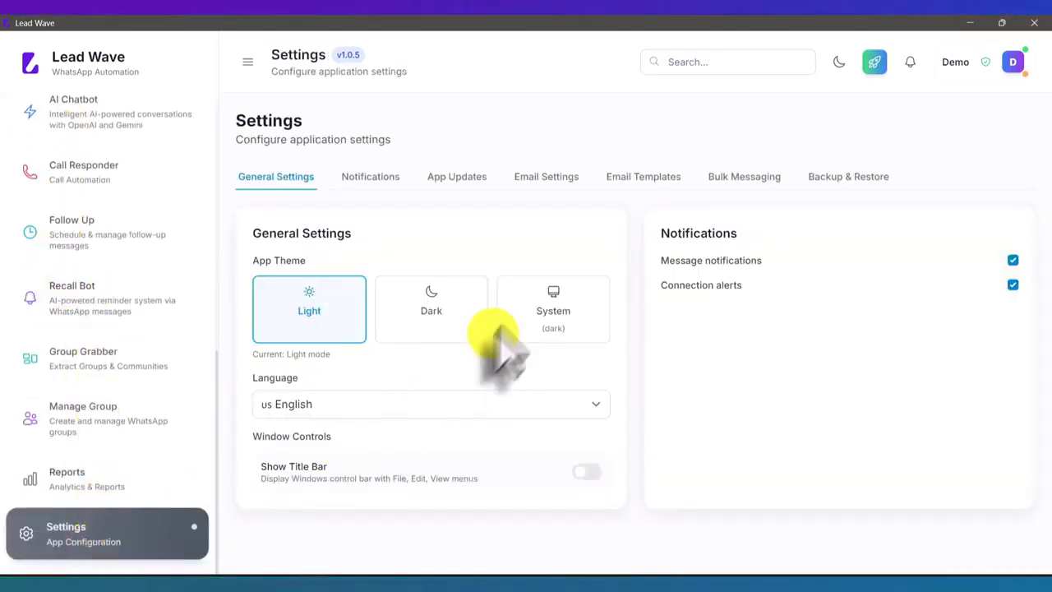
pyautogui.click(744, 179)
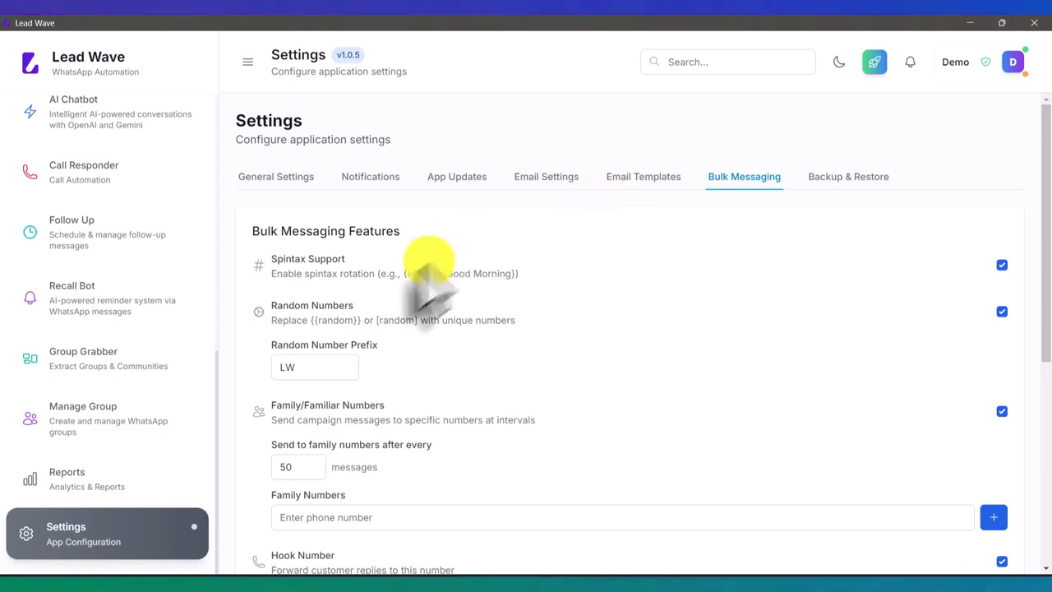
pyautogui.click(1001, 265)
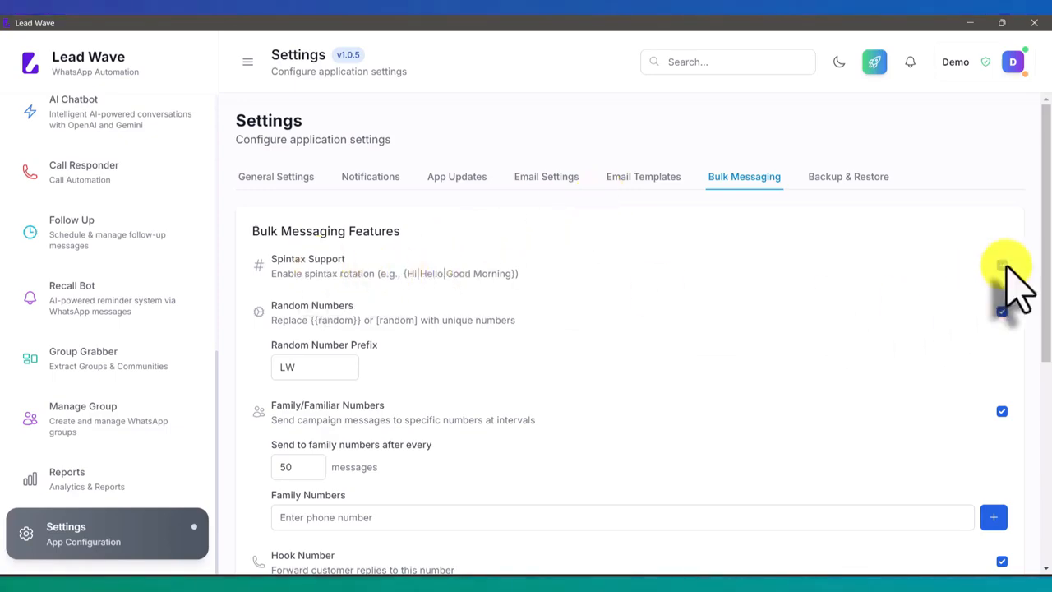
pyautogui.click(1002, 264)
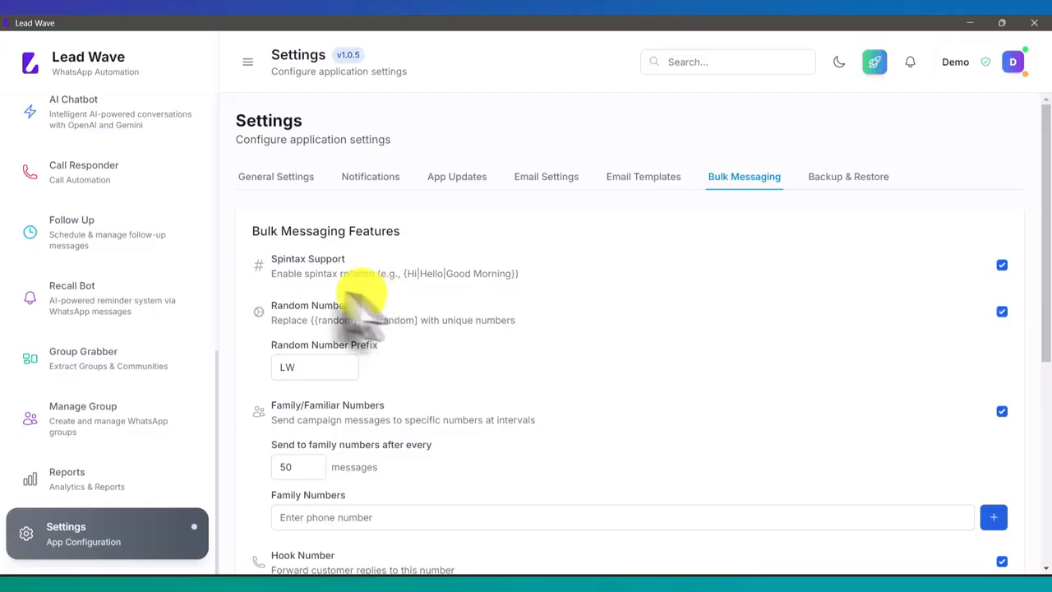
# Set the random number prefix to Ref, and check the random number in the test message on the mirrored phone
pyautogui.doubleClick(320, 367)
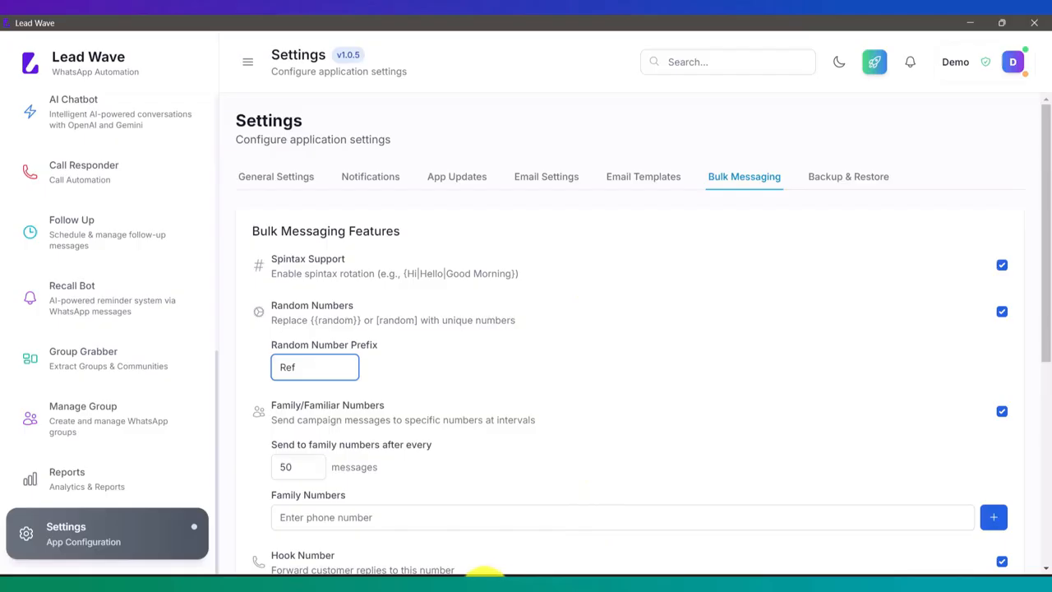
pyautogui.moveTo(521, 573)
pyautogui.click(622, 538)
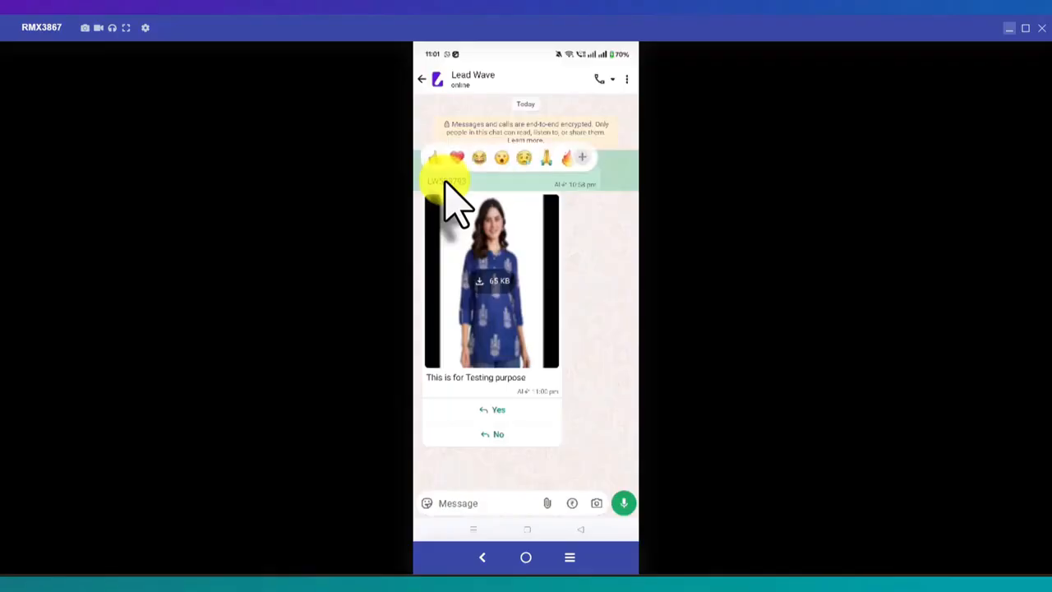
pyautogui.click(1009, 28)
# Set the interval for sending campaign messages to family numbers to 37 messages
pyautogui.scroll(-1, 651, 297)
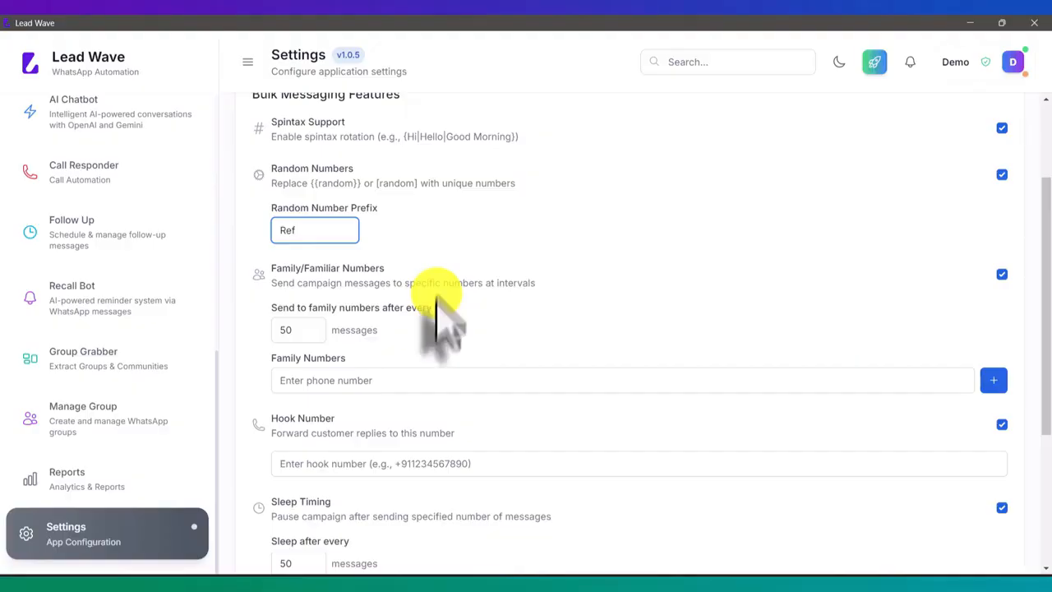
pyautogui.click(360, 380)
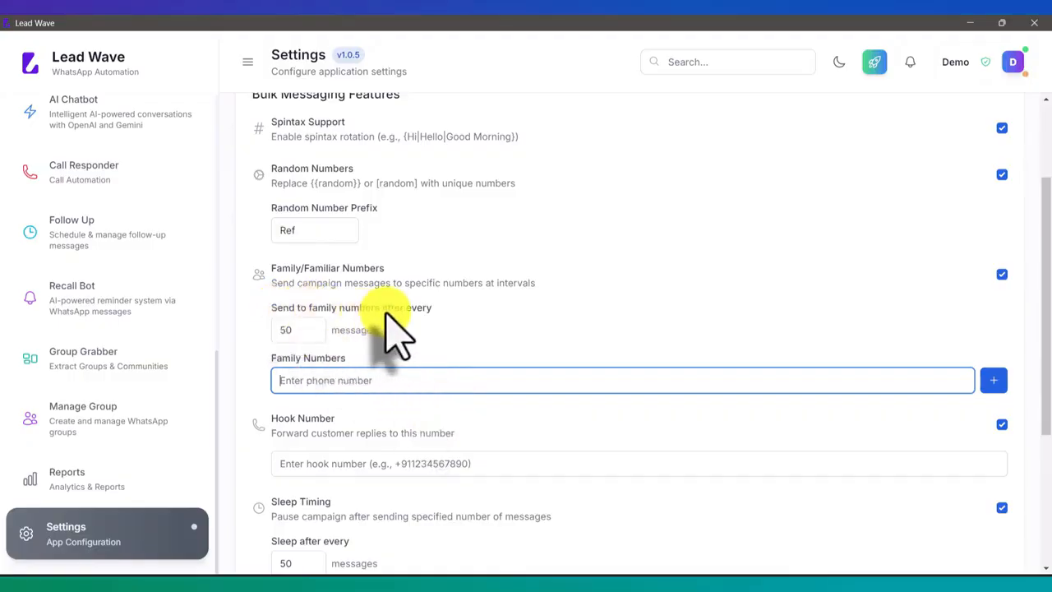
pyautogui.click(311, 333)
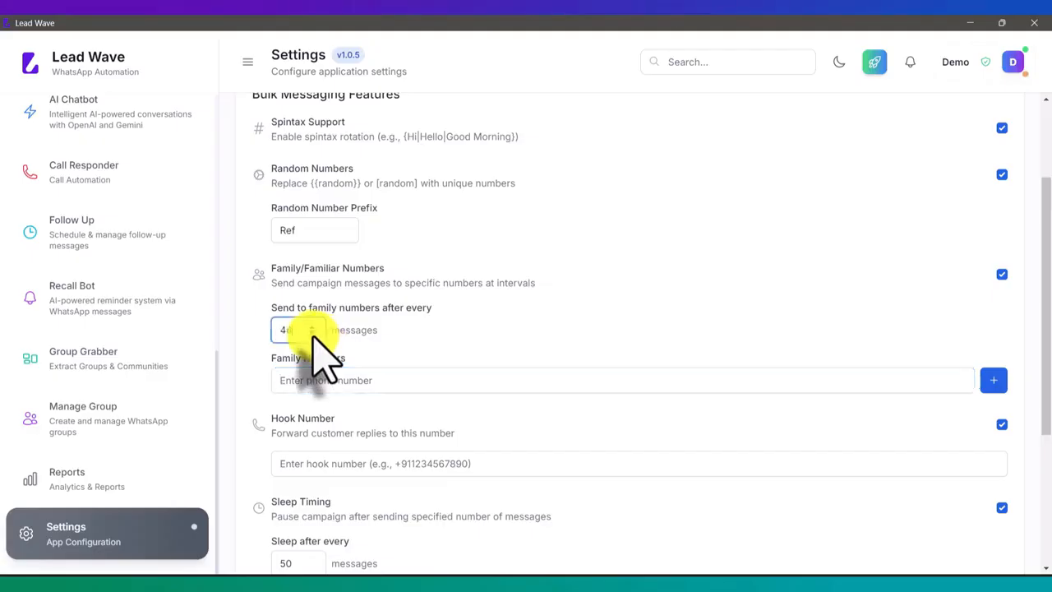
pyautogui.click(312, 334)
pyautogui.click(312, 334)
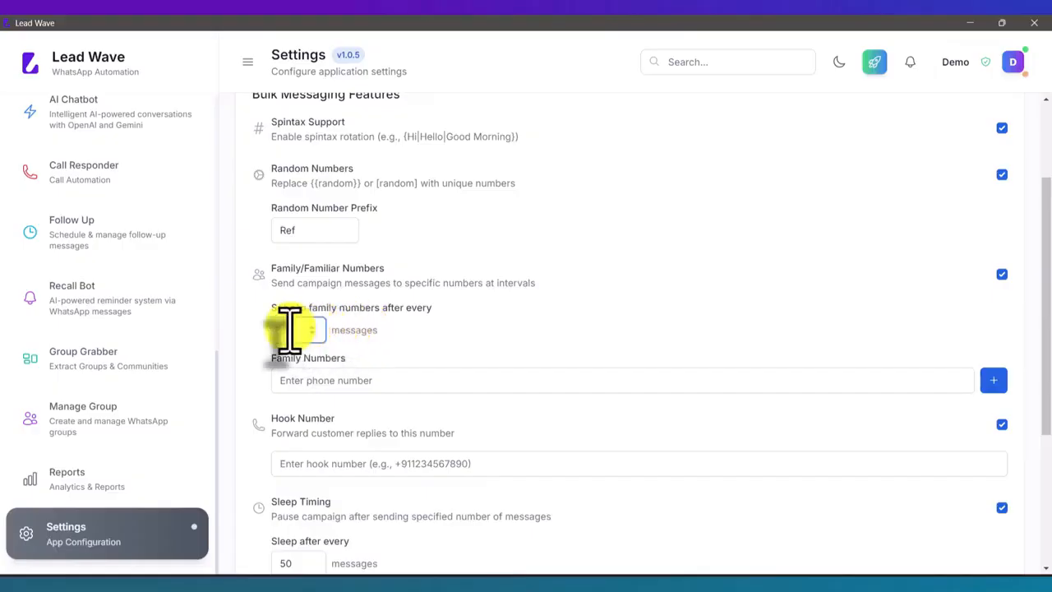
pyautogui.moveTo(295, 331); pyautogui.dragTo(277, 331)
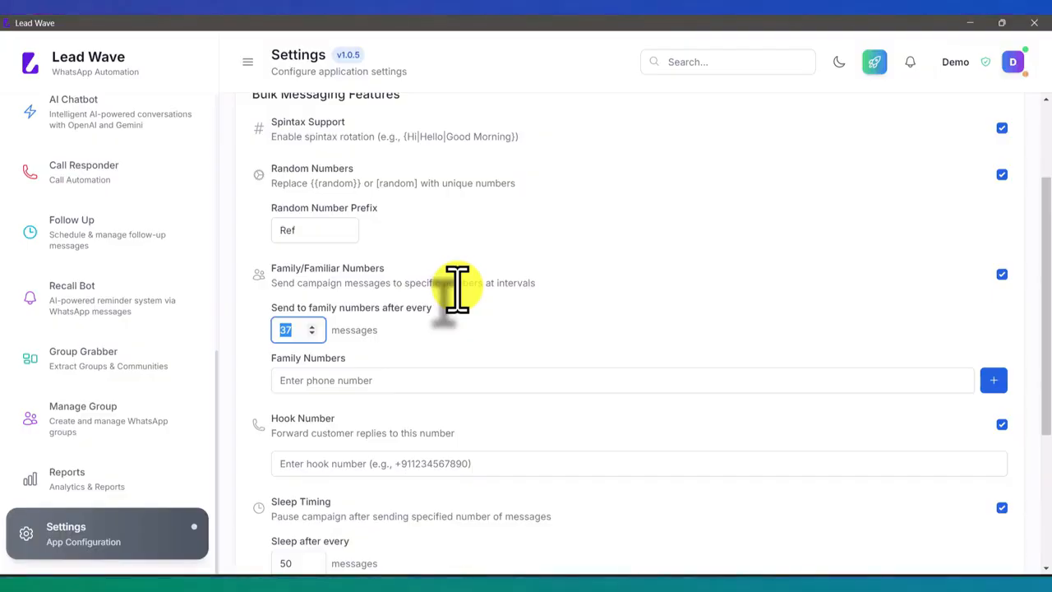
# Examine the Hook Number, Sleep Timing and Default Delivery Delay Range options in the Bulk Messaging settings
pyautogui.scroll(-2, 457, 288)
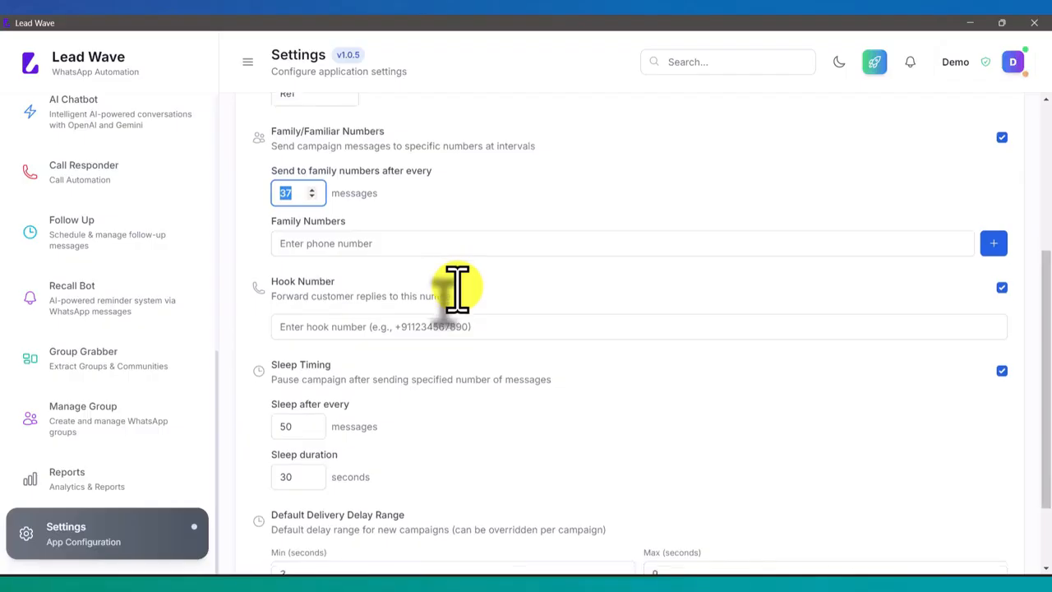
pyautogui.click(352, 329)
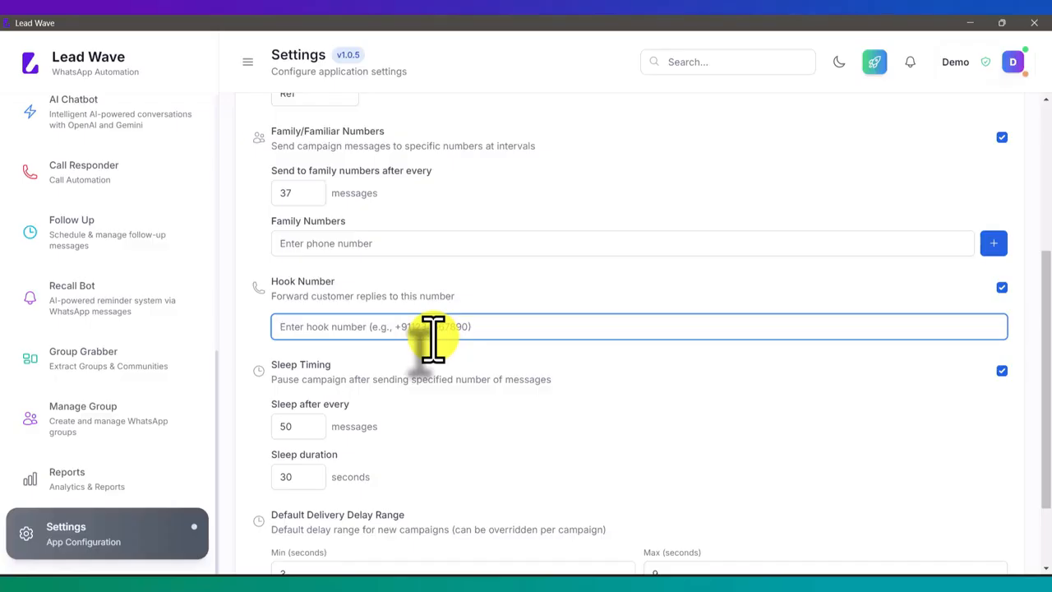
pyautogui.scroll(-2, 433, 337)
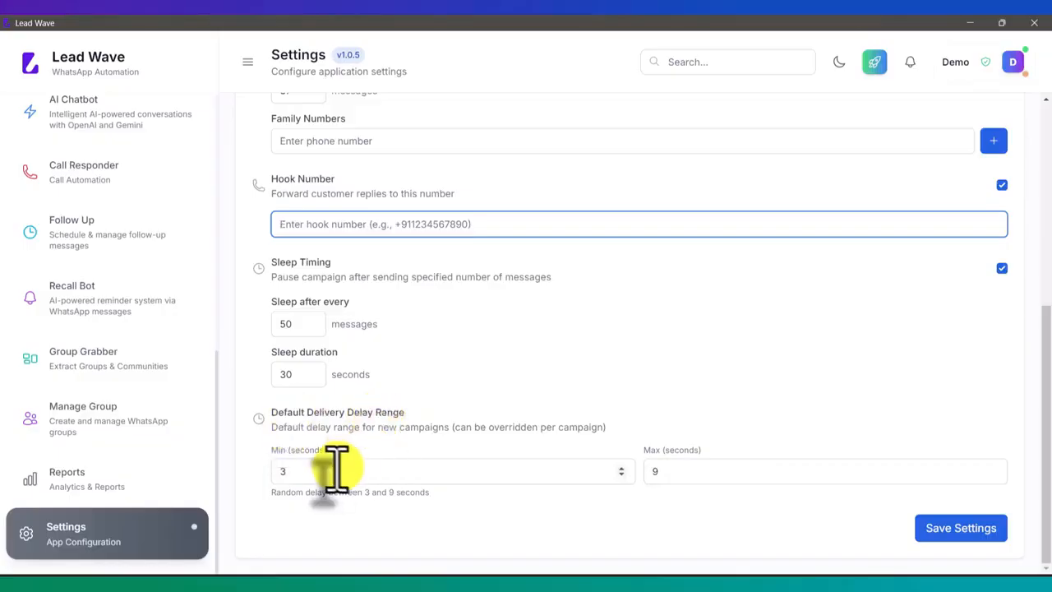
pyautogui.scroll(3, 129, 337)
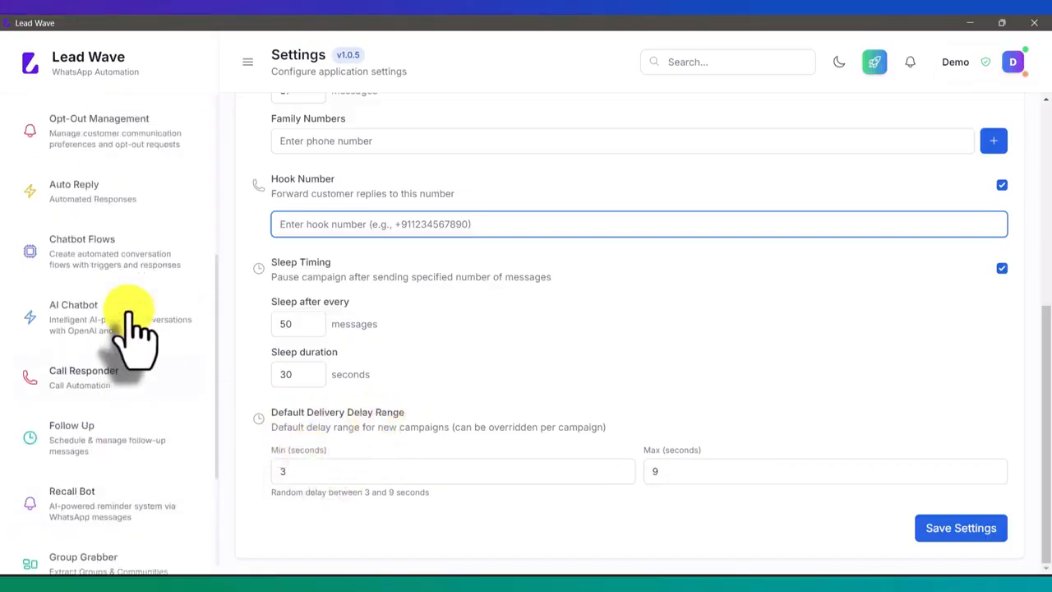
pyautogui.click(284, 469)
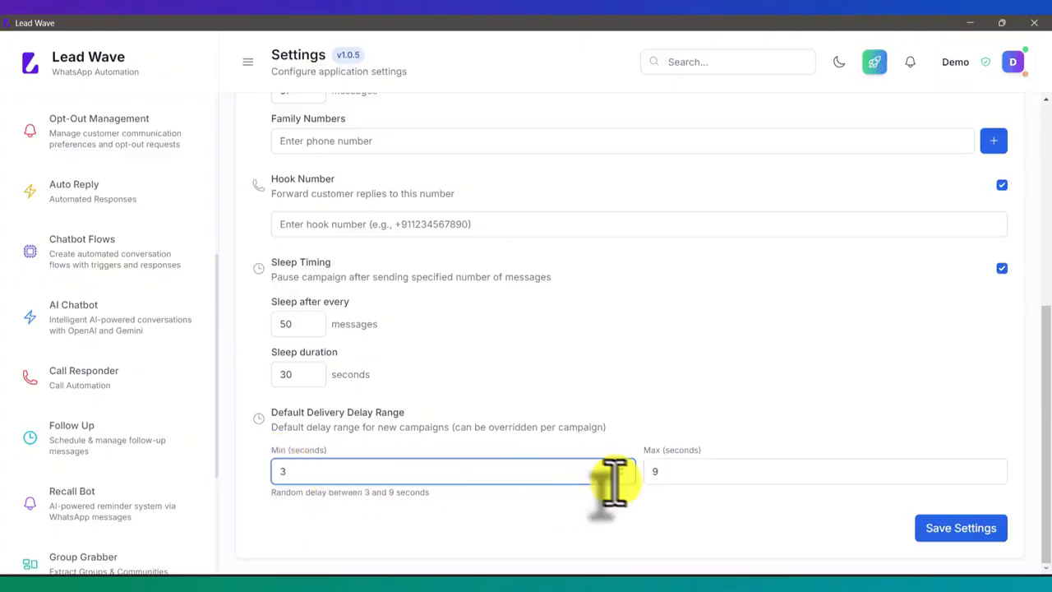
# Open a new bulk campaign form, examine its delay range and max retries options, and cancel the form
pyautogui.scroll(5, 132, 376)
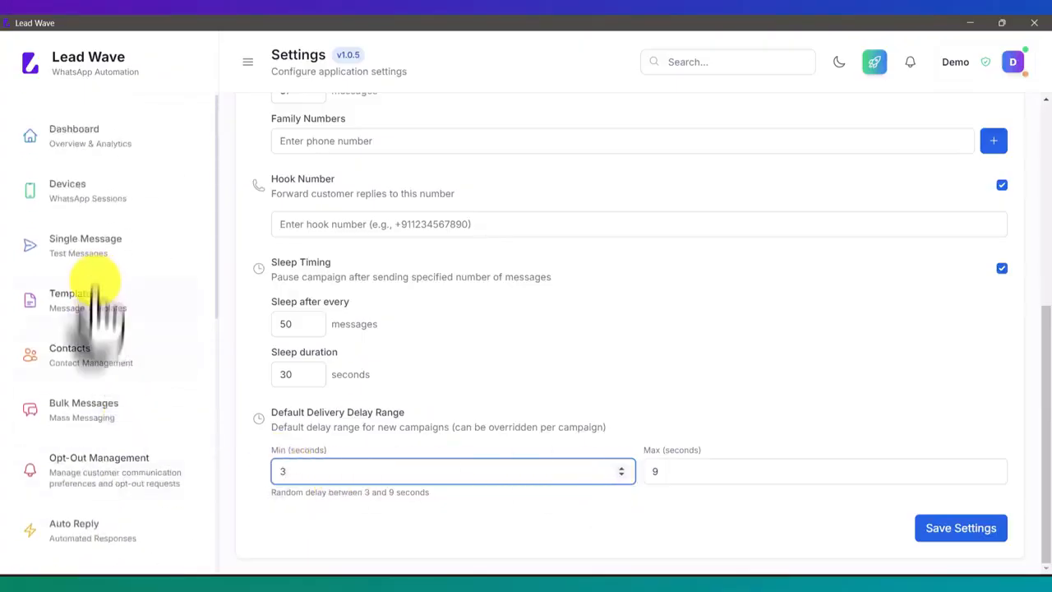
pyautogui.click(98, 423)
pyautogui.click(922, 130)
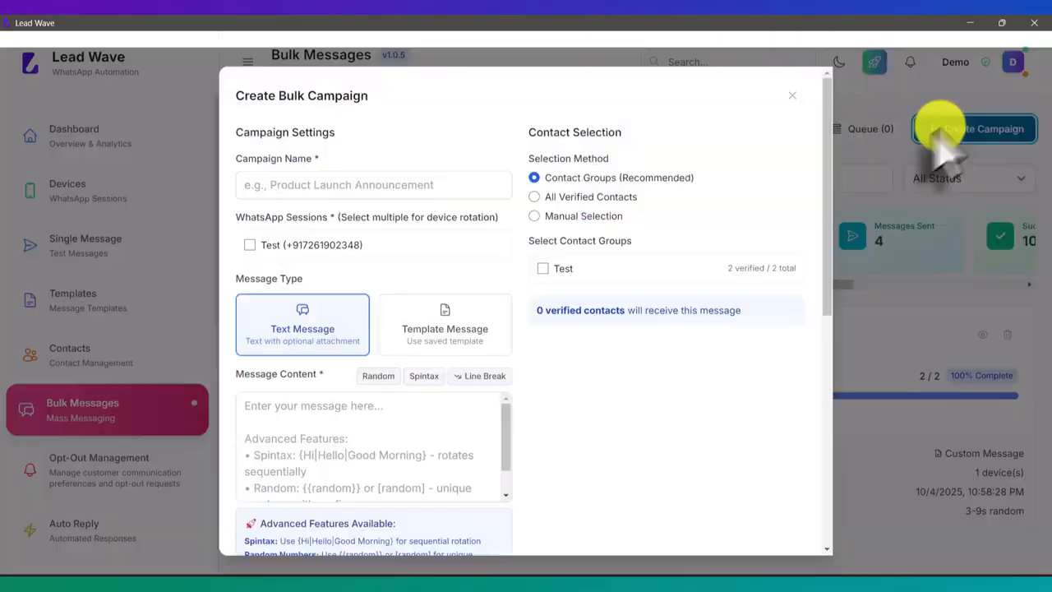
pyautogui.scroll(-6, 580, 257)
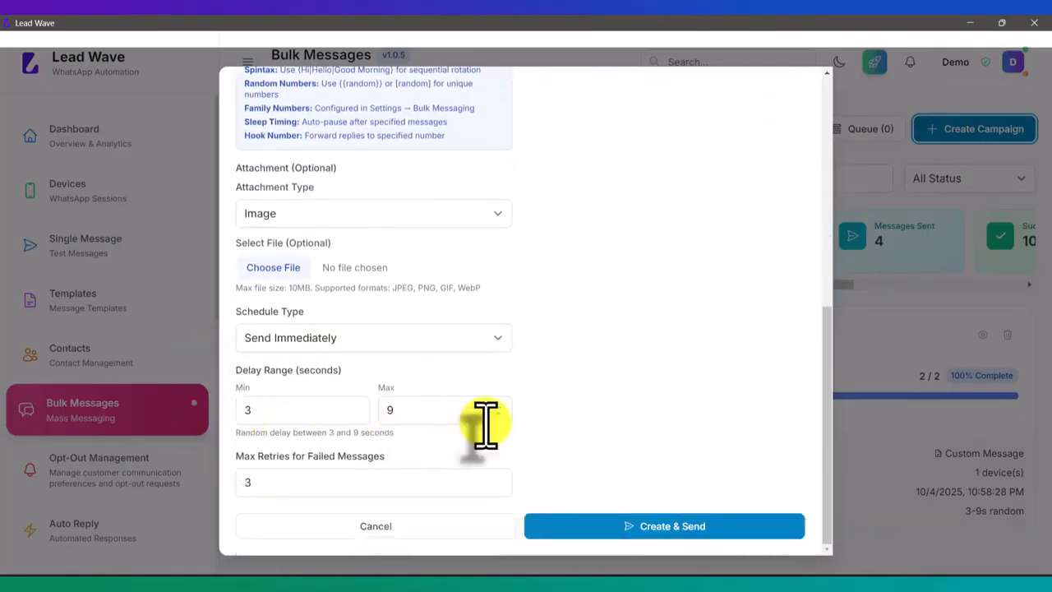
pyautogui.scroll(6, 485, 425)
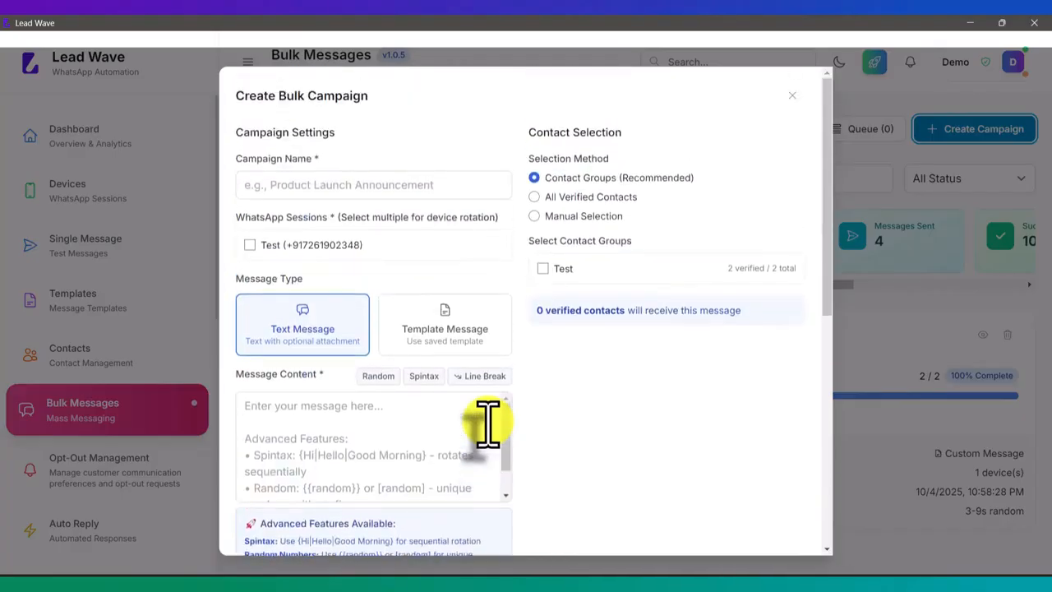
pyautogui.scroll(-6, 488, 425)
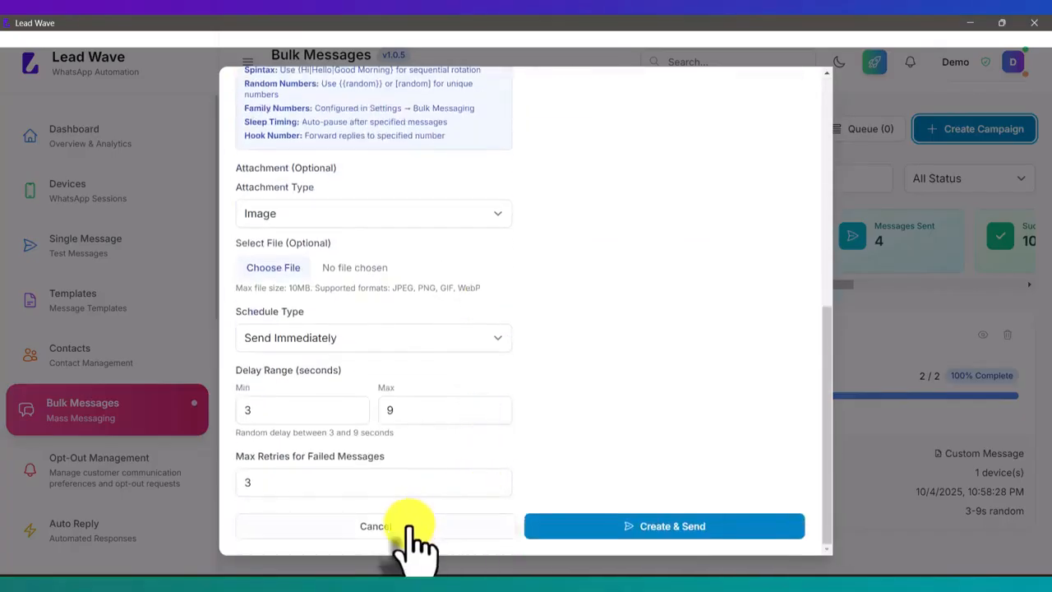
pyautogui.click(408, 528)
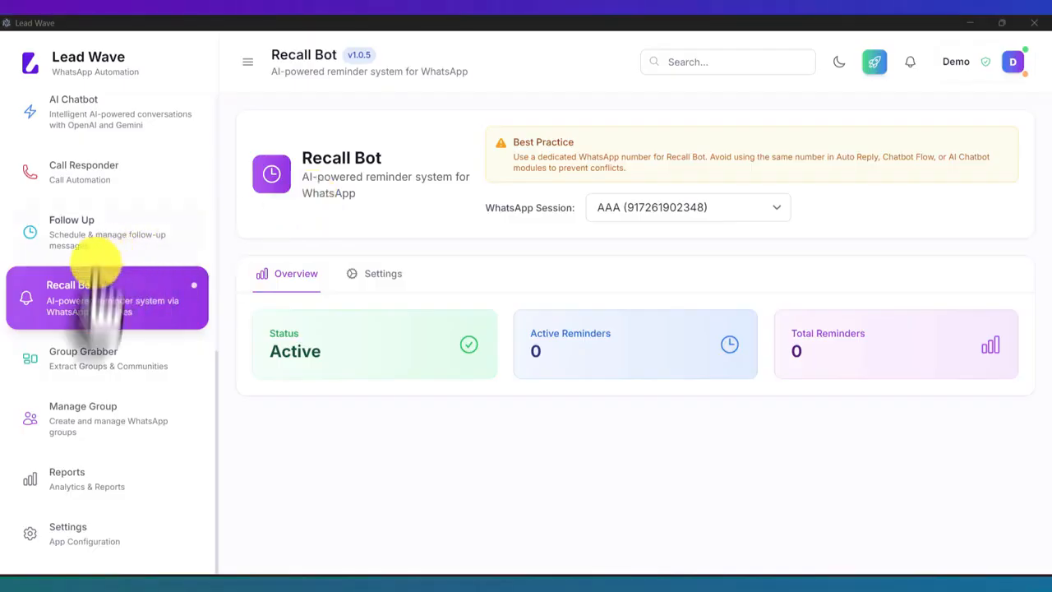
# Open Group Grabber and examine the group statistics, quick analytics and the list of extracted groups
pyautogui.click(91, 361)
pyautogui.click(97, 413)
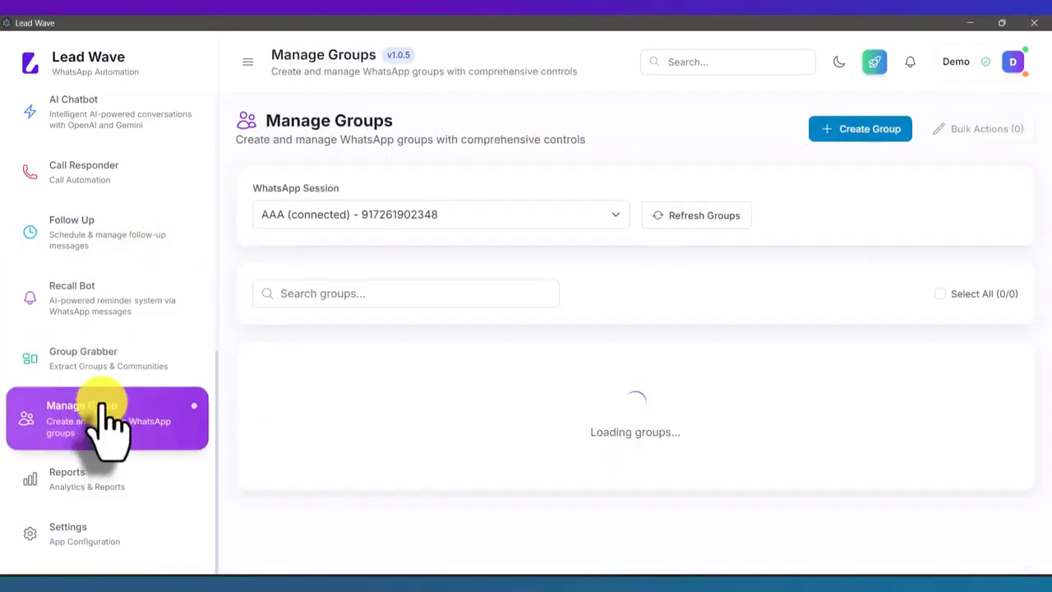
pyautogui.click(103, 366)
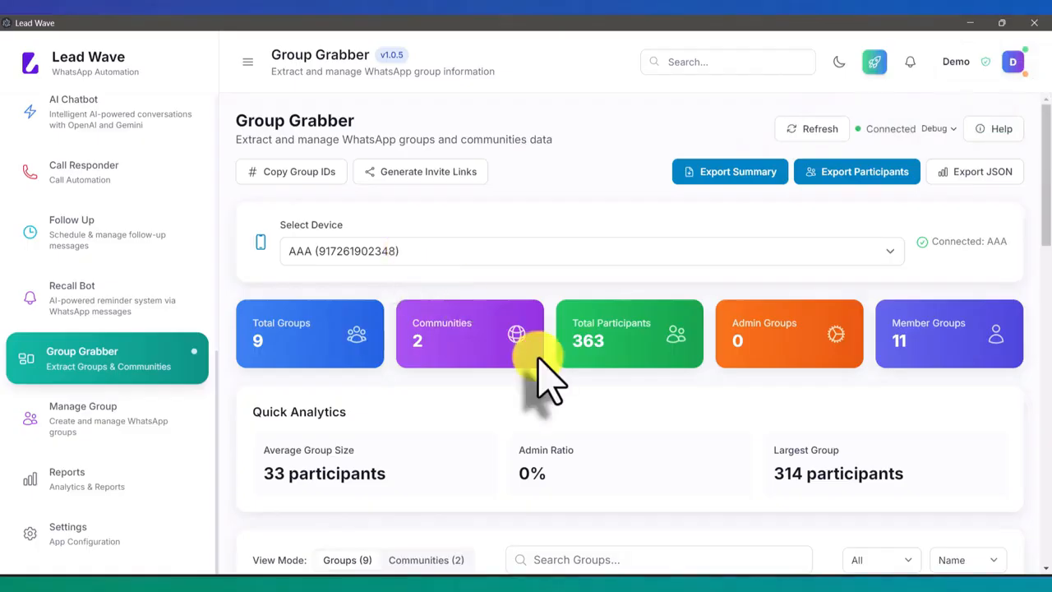
pyautogui.scroll(-1, 539, 362)
pyautogui.scroll(-5, 539, 362)
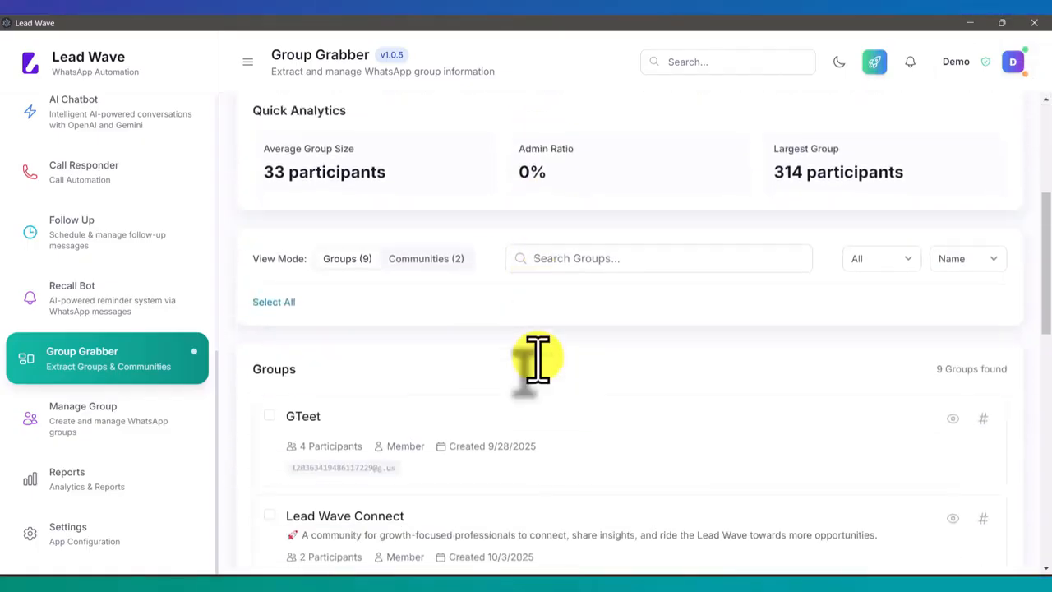
pyautogui.scroll(-6, 538, 359)
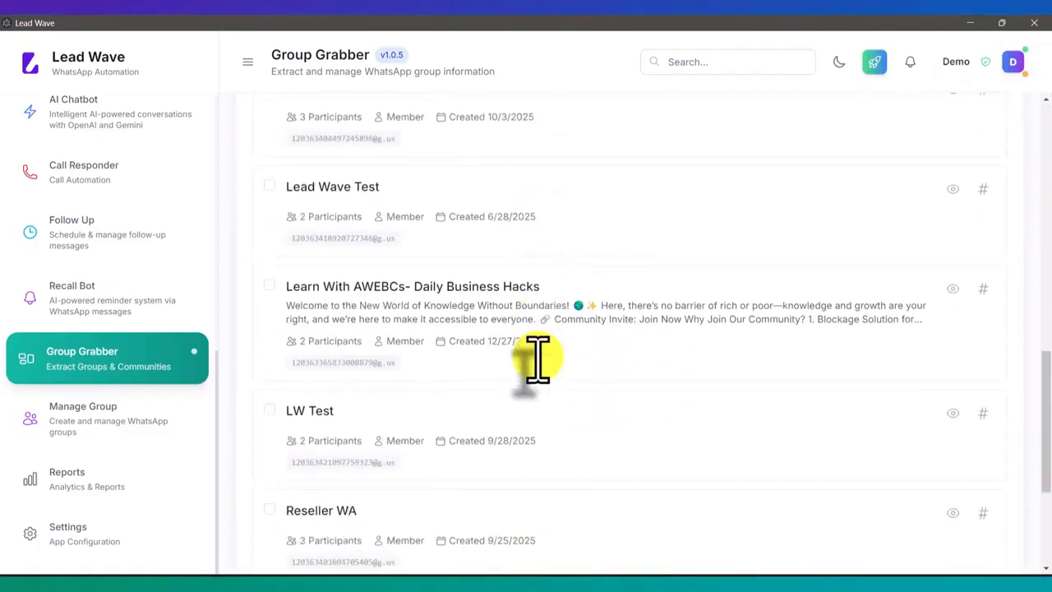
pyautogui.scroll(6, 538, 362)
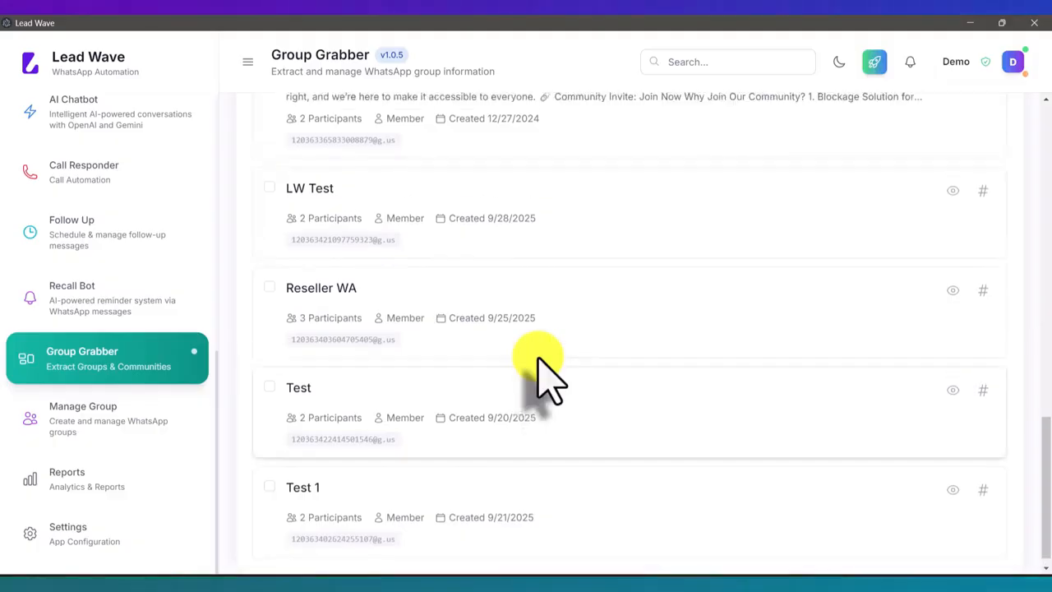
pyautogui.scroll(3, 538, 361)
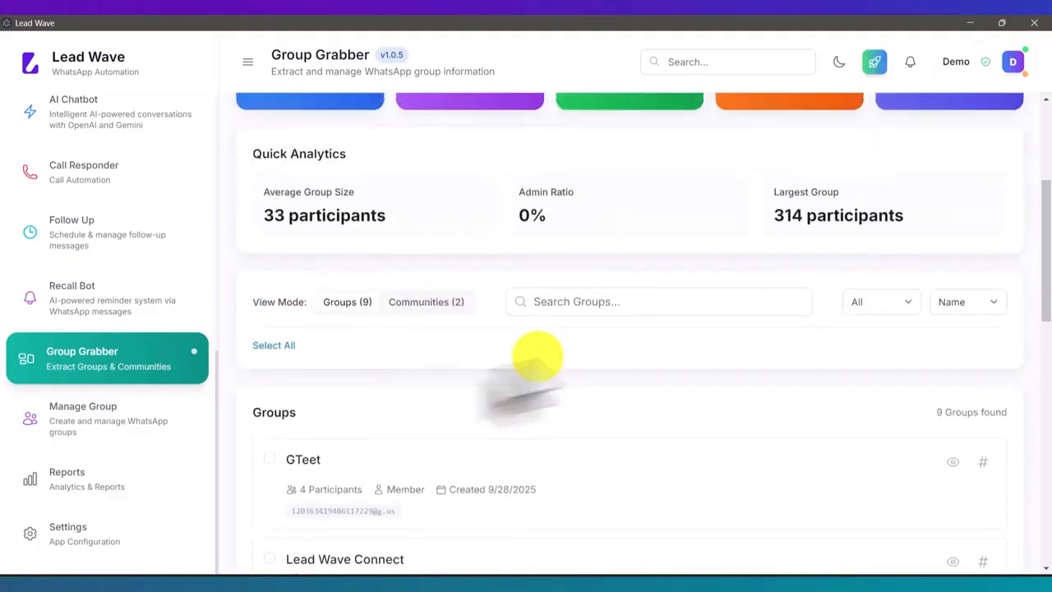
# Select the GTeet group and export its participants to the Desktop as whatsapp-groups-participants-2025-10-05.csv
pyautogui.click(269, 459)
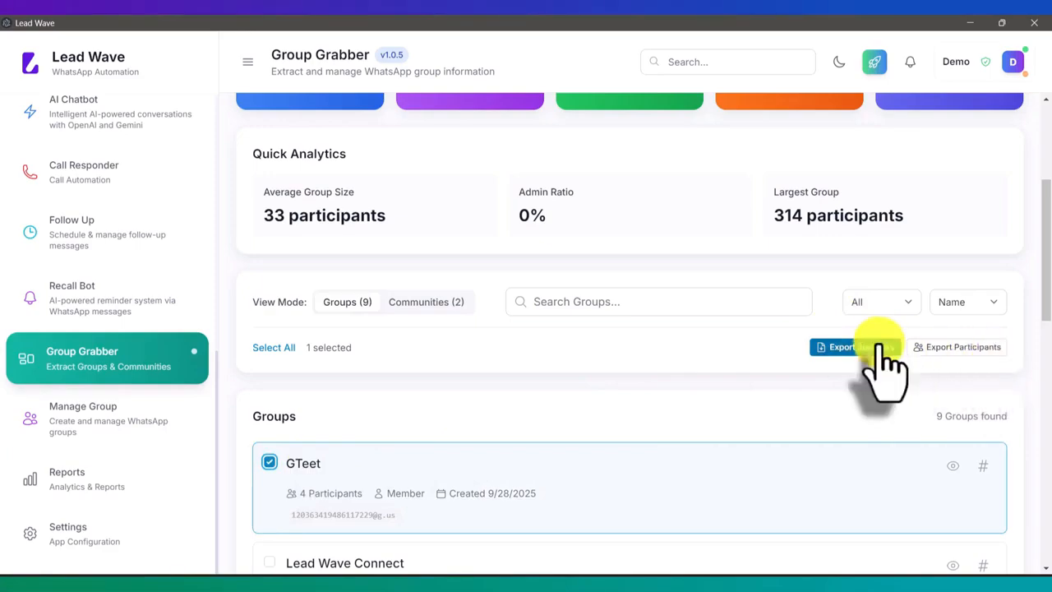
pyautogui.click(953, 347)
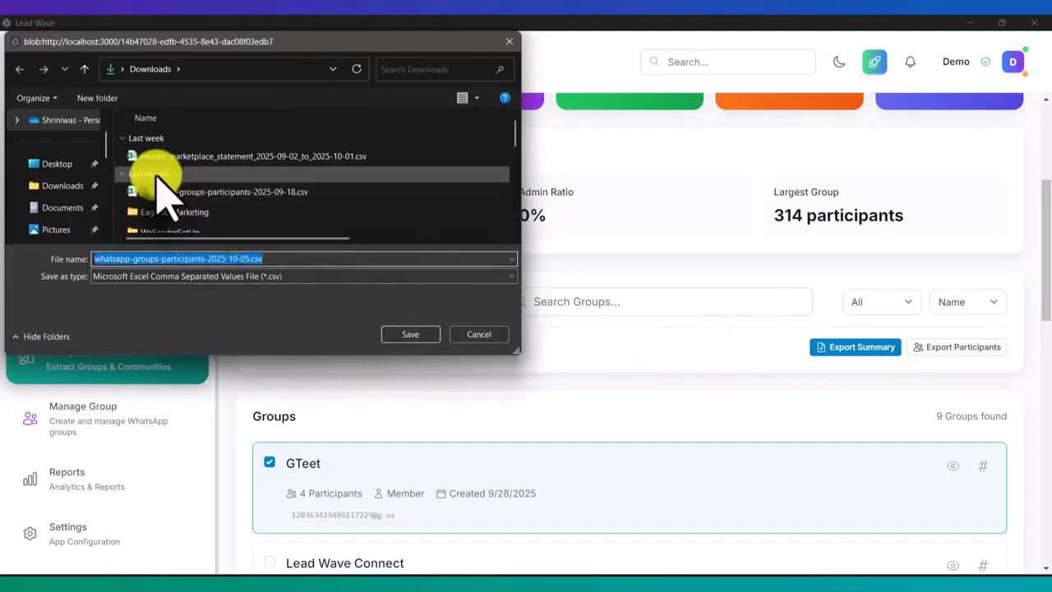
pyautogui.click(66, 163)
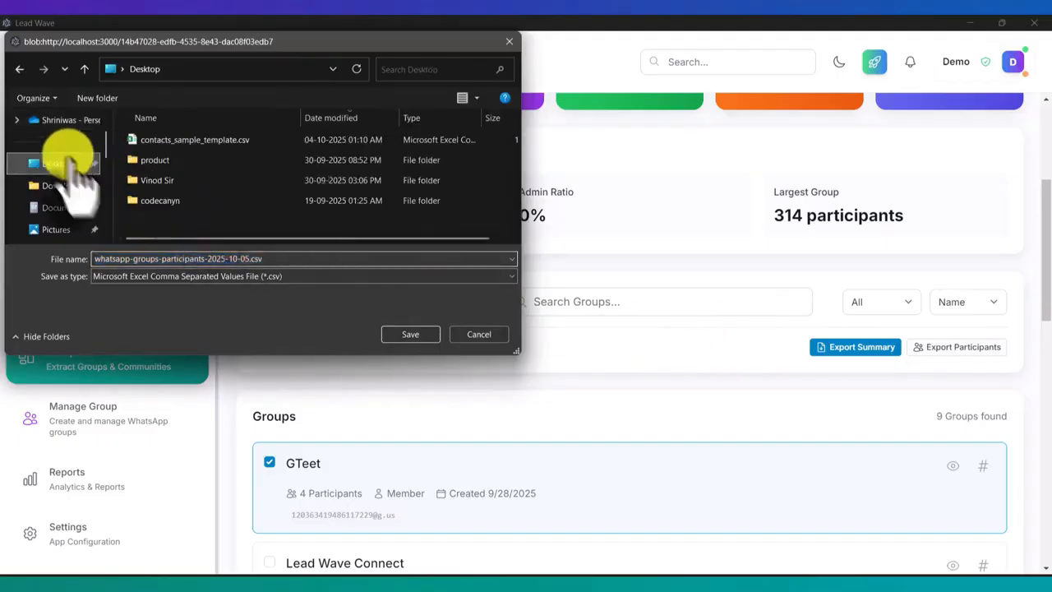
pyautogui.click(410, 334)
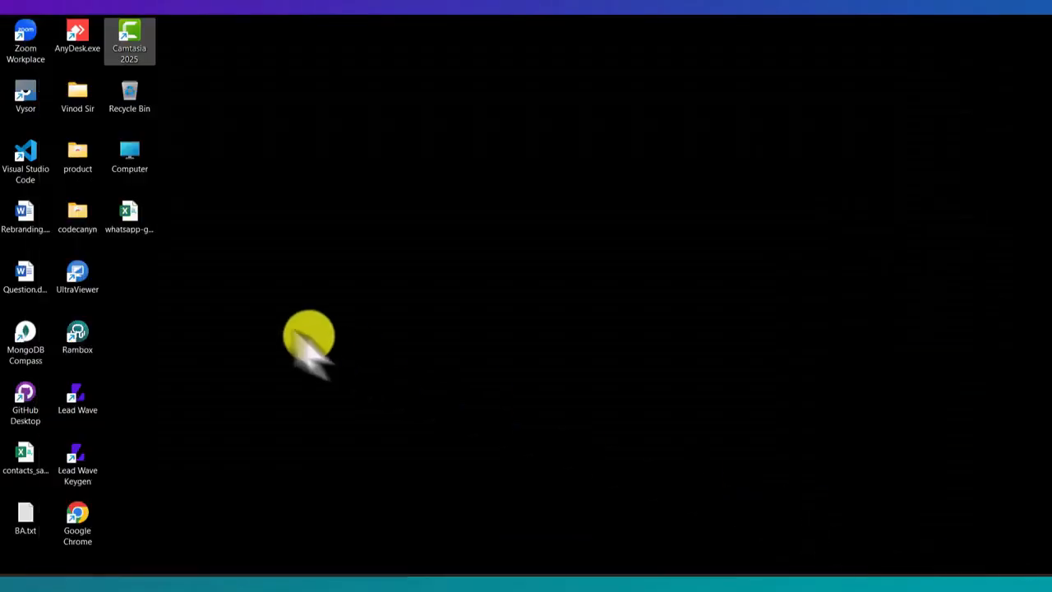
# Open the exported participants CSV from the desktop in Excel, check its contents, close it and return to Lead Wave
pyautogui.doubleClick(125, 220)
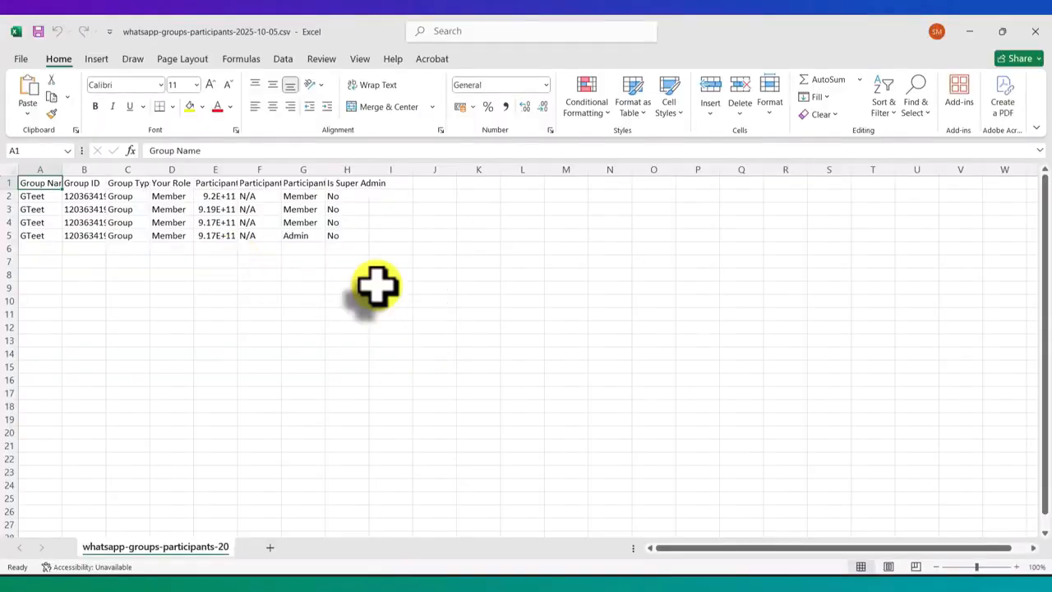
pyautogui.click(1035, 31)
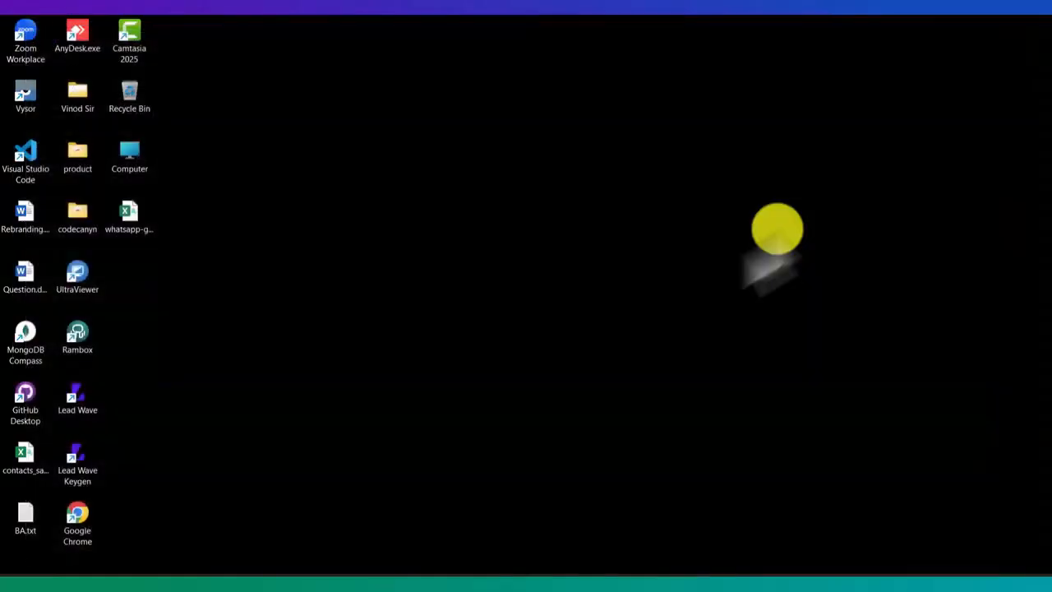
pyautogui.click(512, 584)
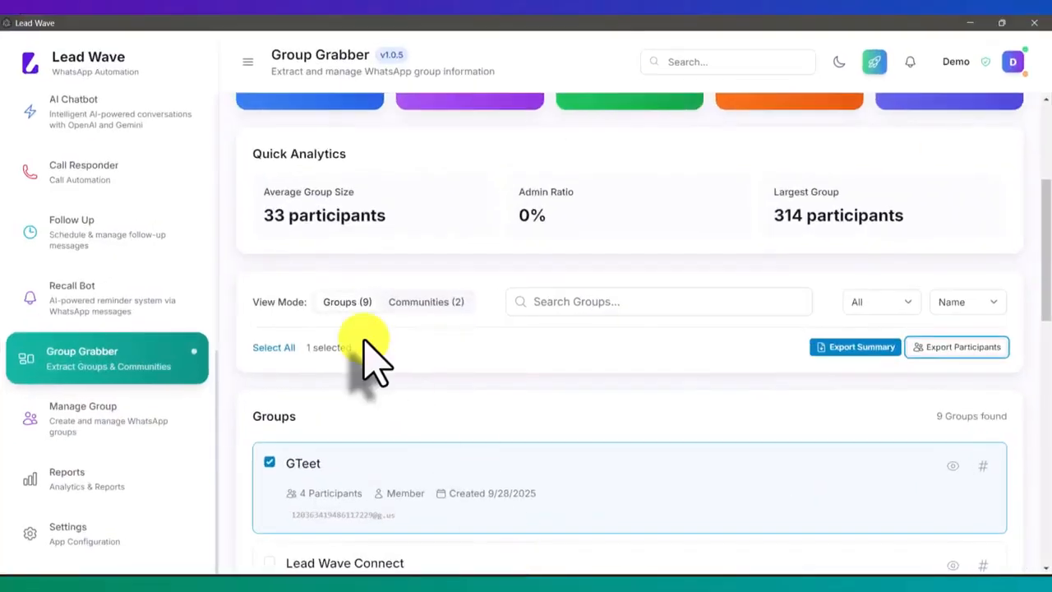
# Open the Manage Groups page and select the LW Test group in the group list
pyautogui.click(125, 423)
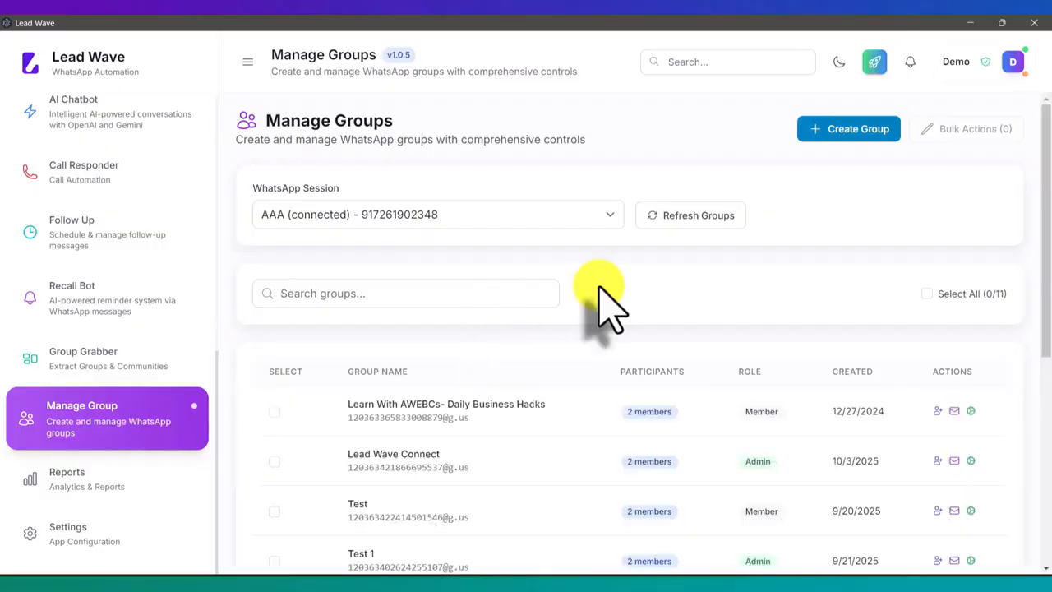
pyautogui.scroll(-3, 599, 289)
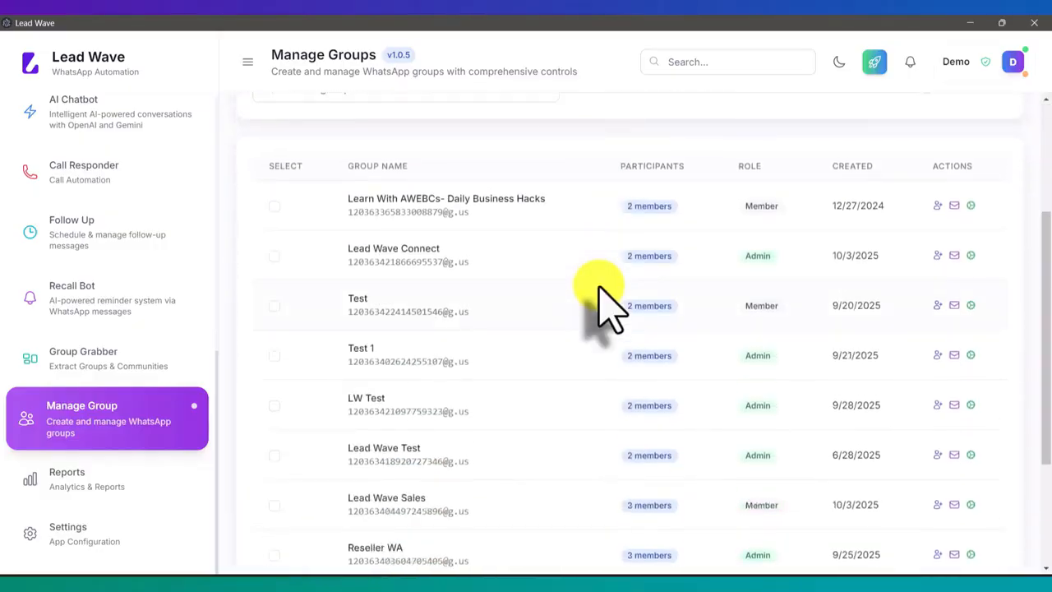
pyautogui.scroll(-1, 599, 290)
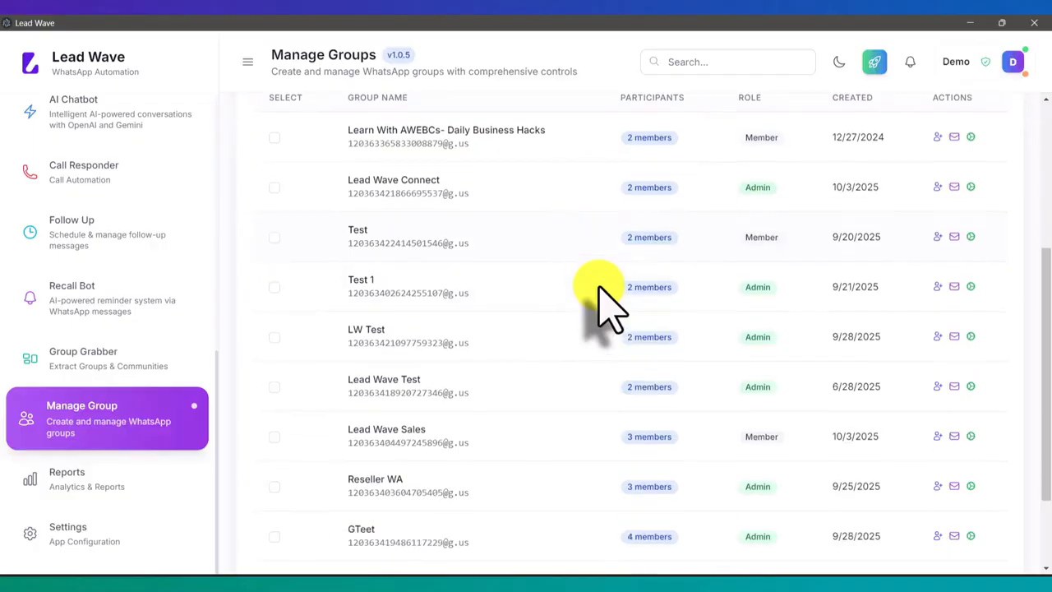
pyautogui.click(274, 337)
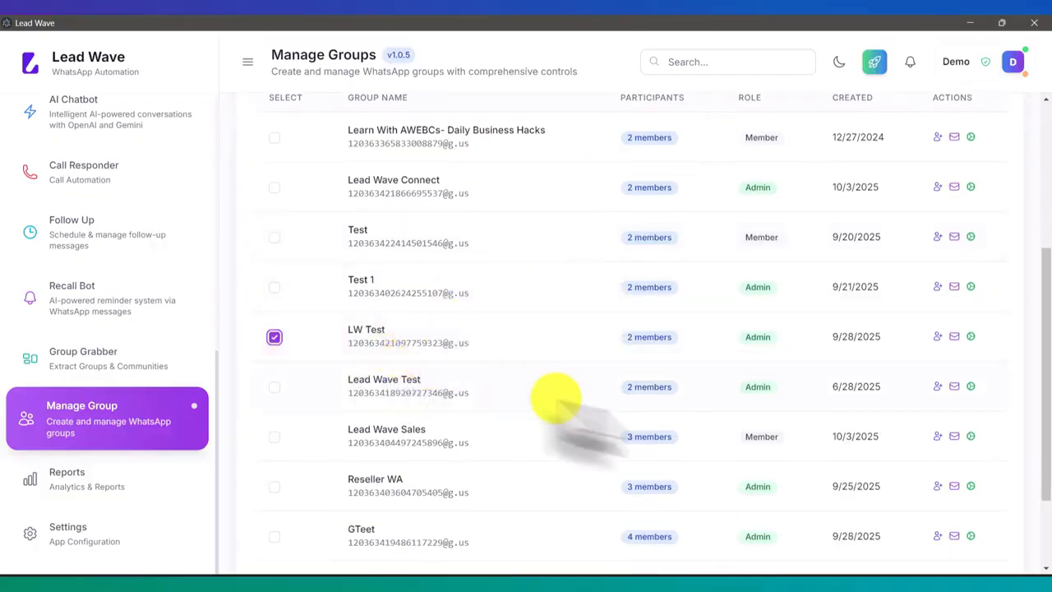
# Open participant management for the LW Test group, review the available participant actions and phone number field, and cancel
pyautogui.click(937, 338)
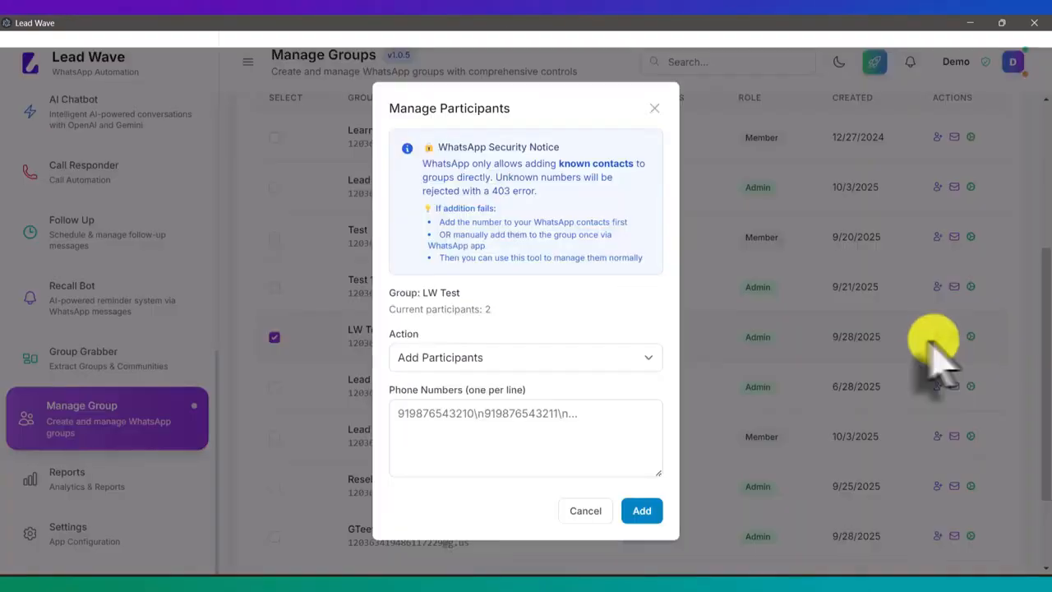
pyautogui.click(522, 358)
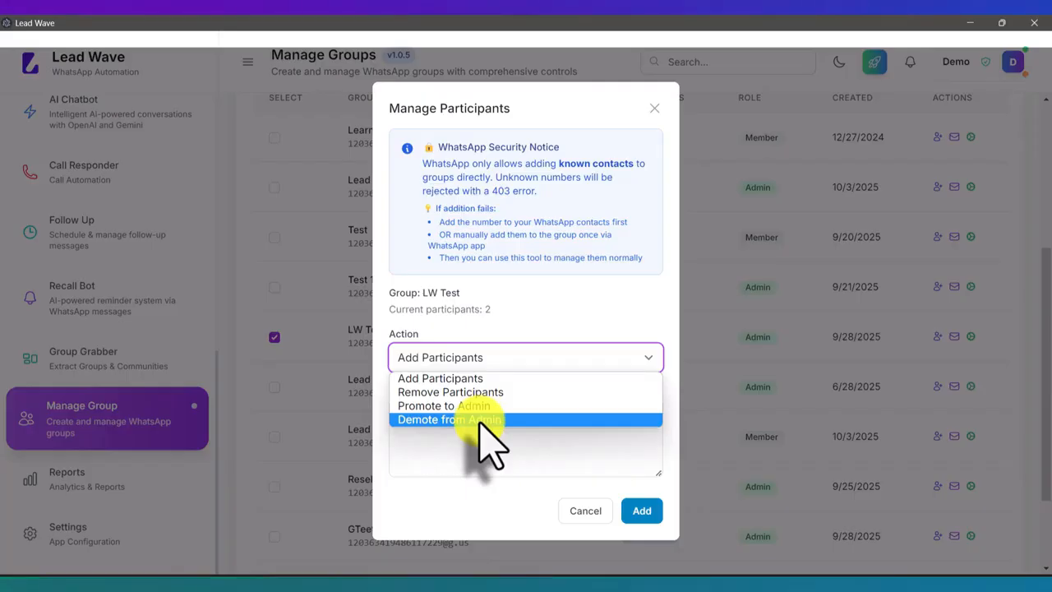
pyautogui.click(556, 441)
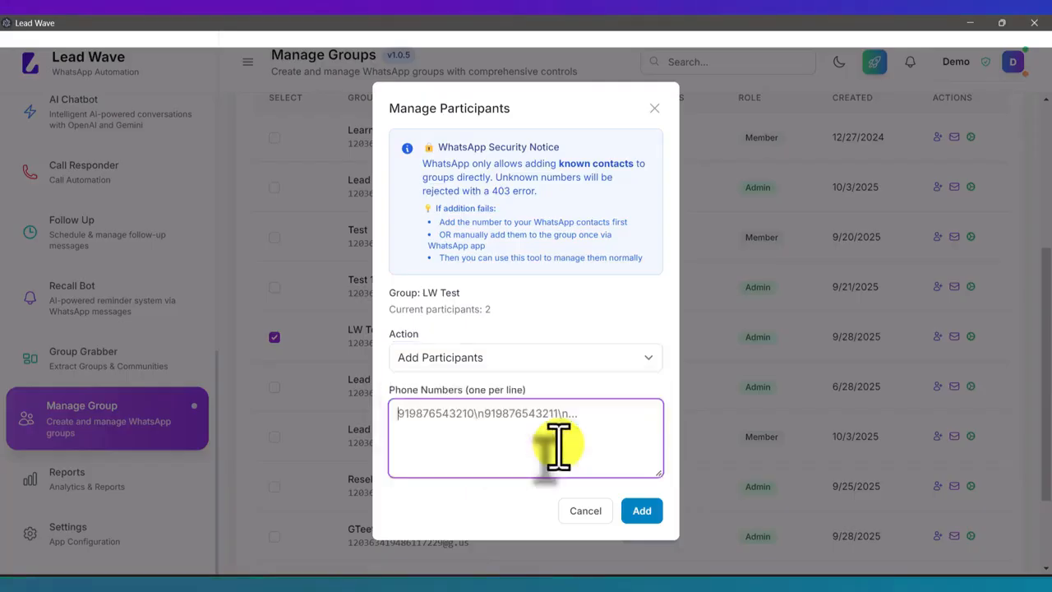
pyautogui.click(580, 508)
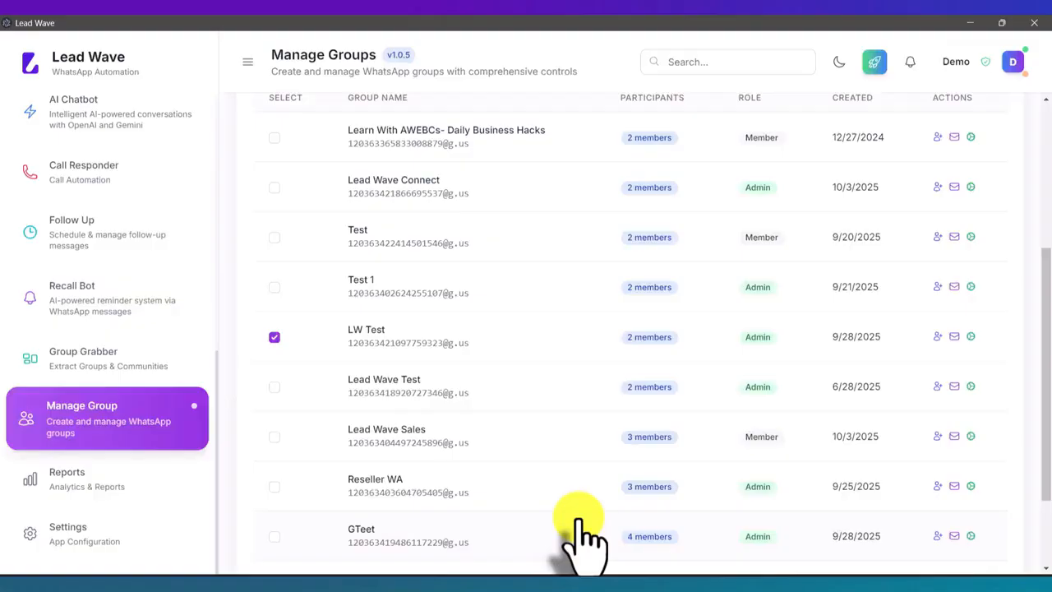
# Open the group message form for LW Test, review the mention options, switch to Template to view the available templates, and cancel
pyautogui.click(954, 336)
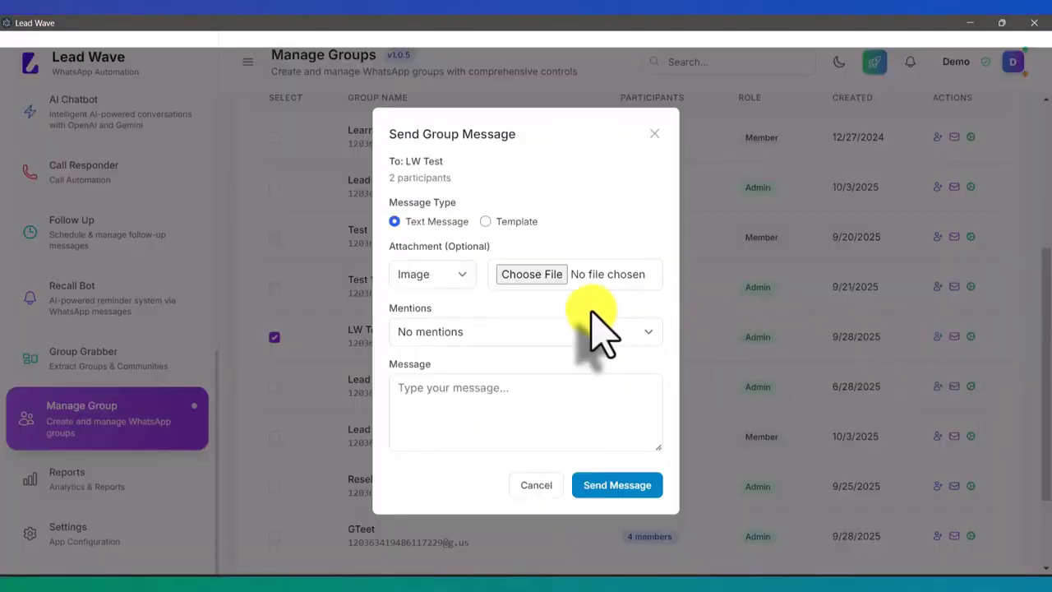
pyautogui.click(482, 336)
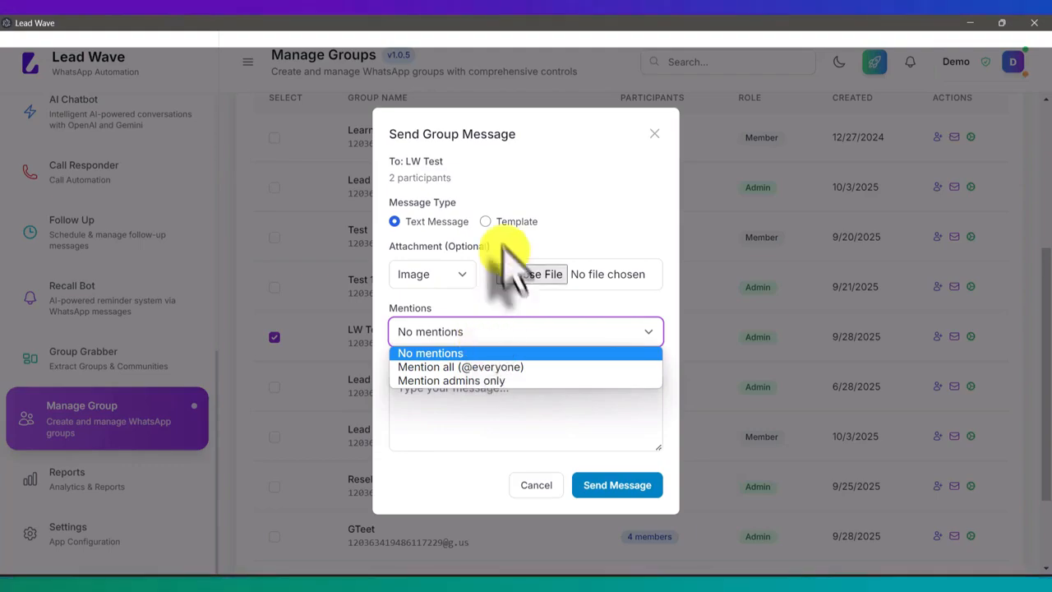
pyautogui.click(446, 423)
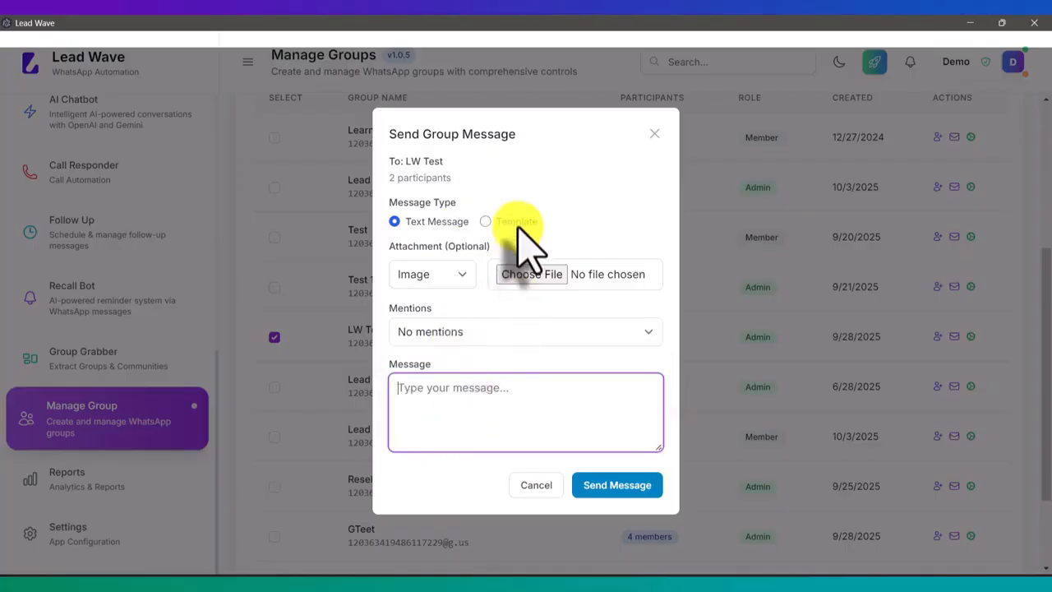
pyautogui.click(514, 223)
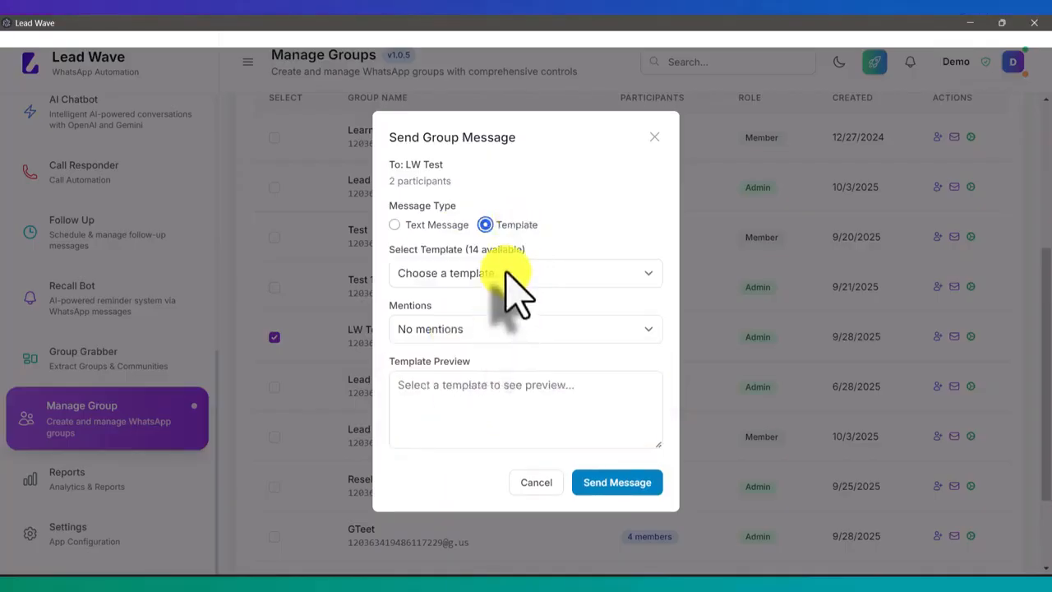
pyautogui.click(505, 274)
pyautogui.click(505, 273)
pyautogui.click(506, 274)
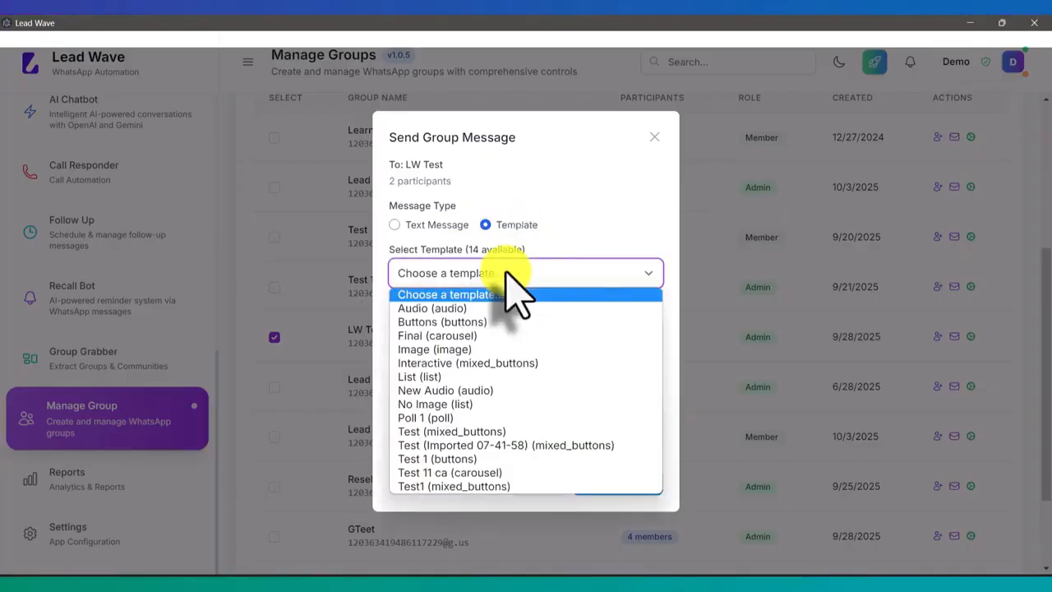
pyautogui.click(505, 274)
pyautogui.click(539, 481)
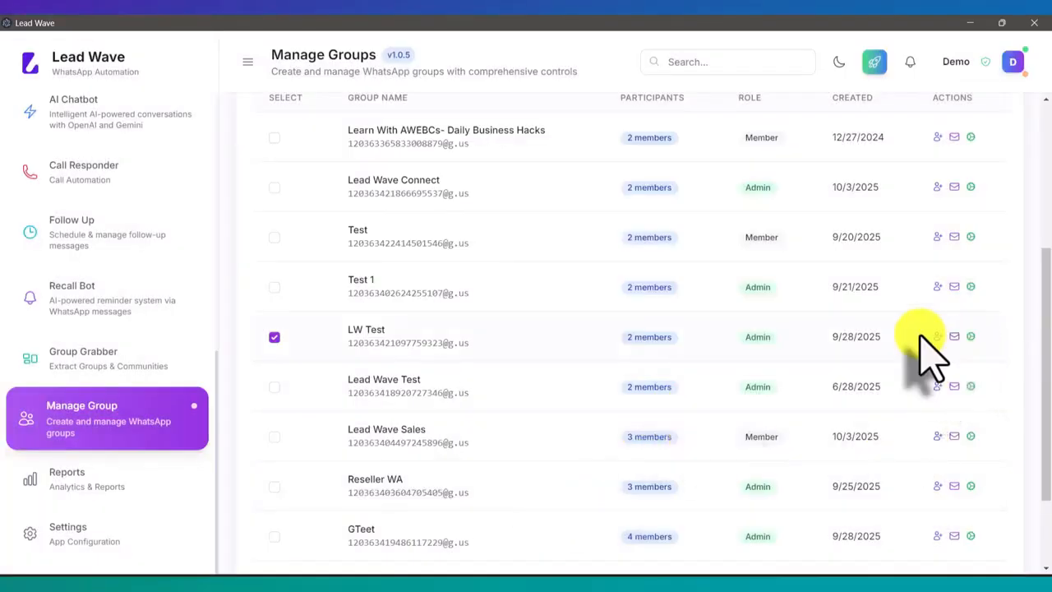
# Open the bulk actions for the selected LW Test group, review the Update Group Name and Update Group Photo options, and cancel
pyautogui.scroll(3, 920, 345)
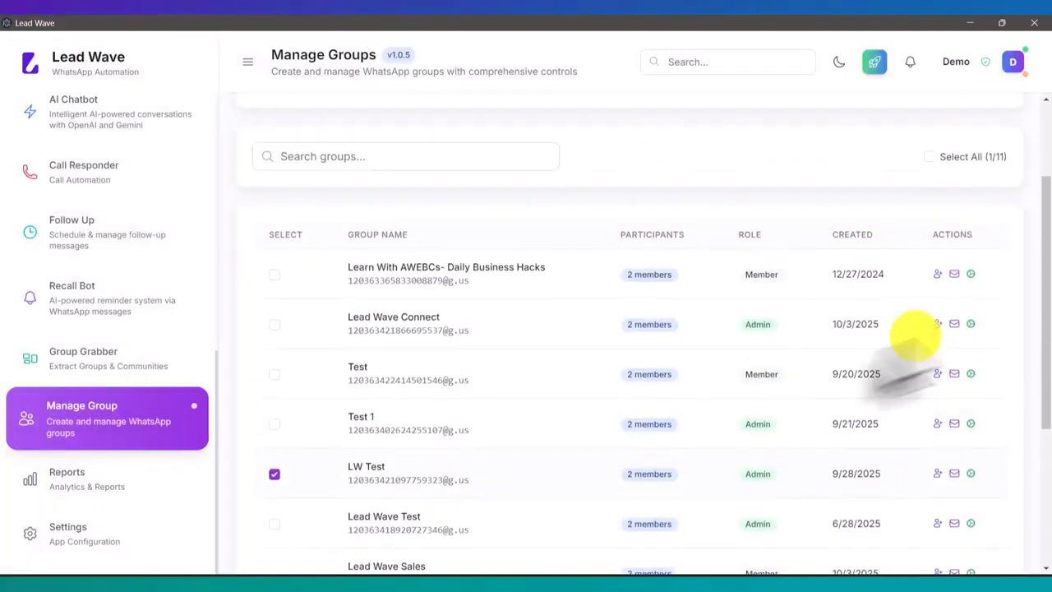
pyautogui.click(274, 475)
pyautogui.scroll(3, 633, 441)
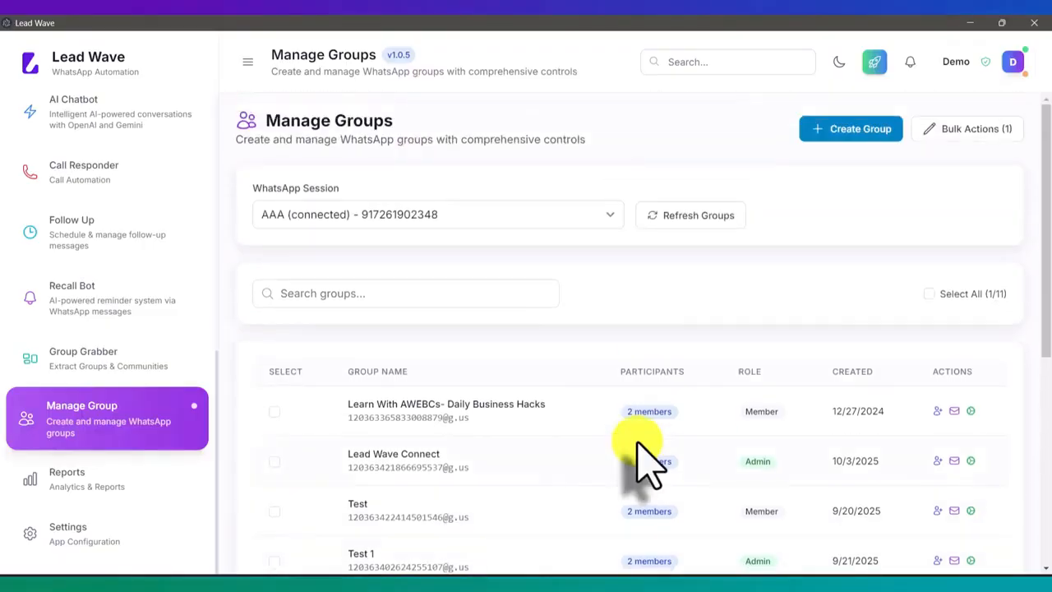
pyautogui.click(971, 133)
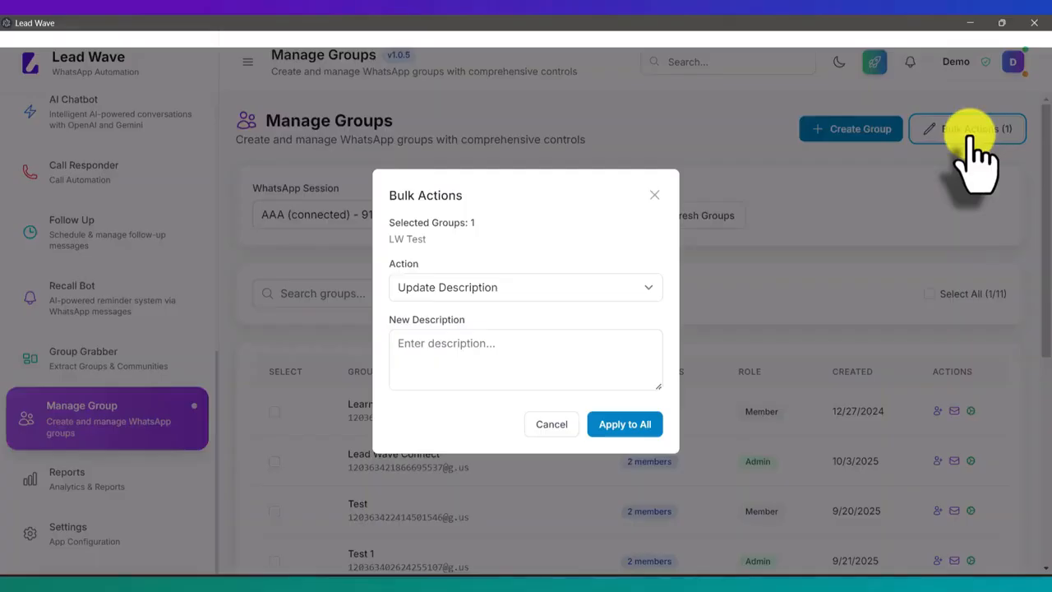
pyautogui.click(490, 289)
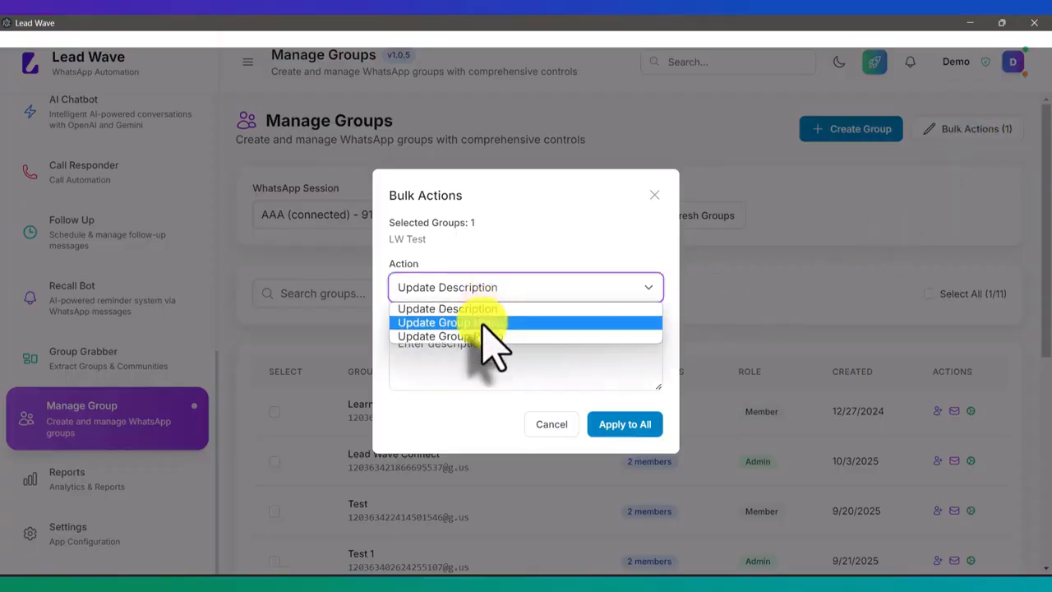
pyautogui.click(483, 323)
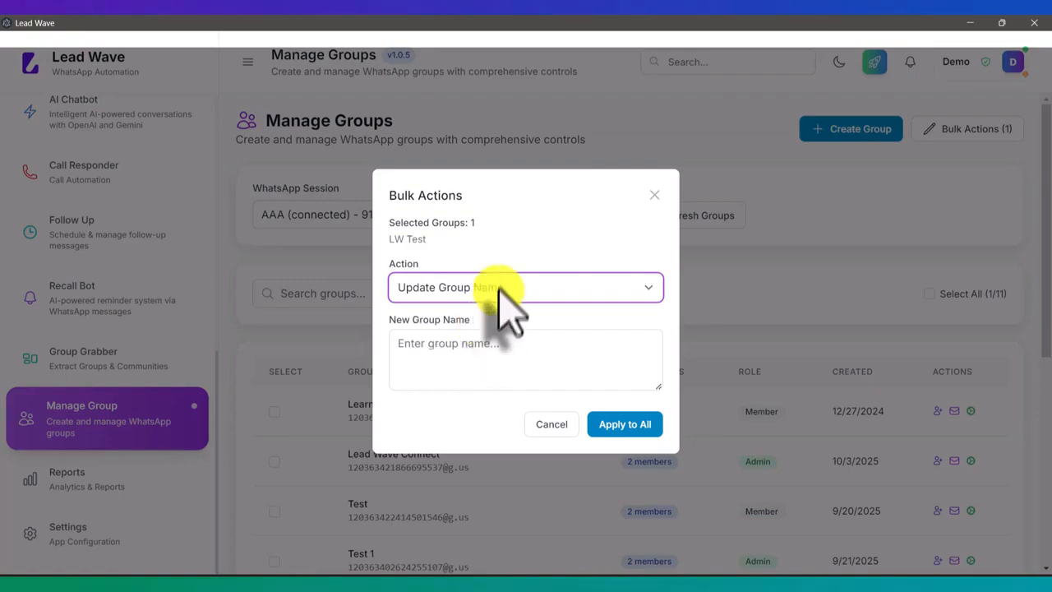
pyautogui.click(502, 289)
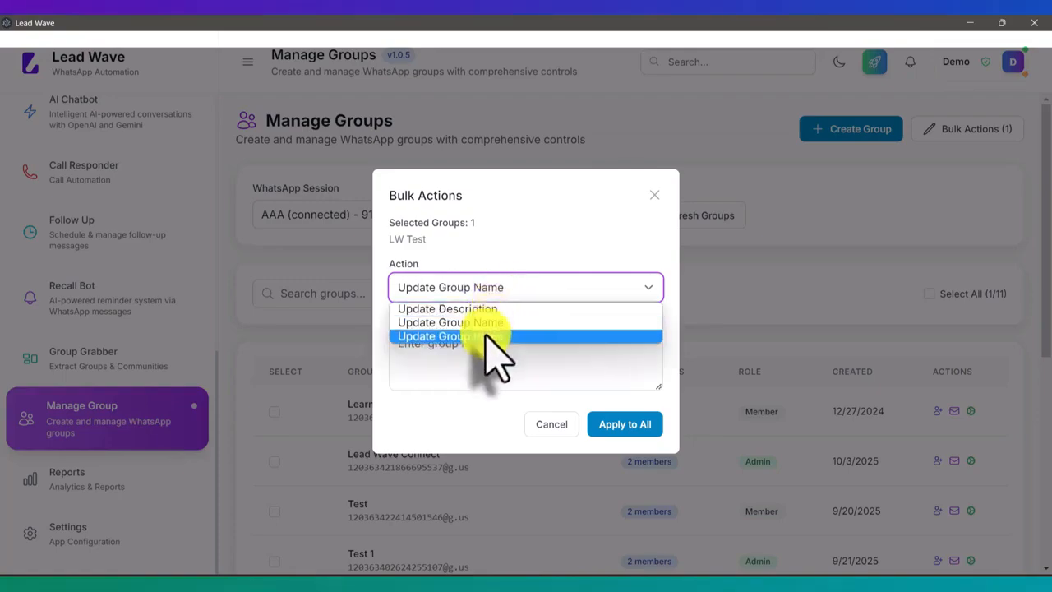
pyautogui.click(493, 337)
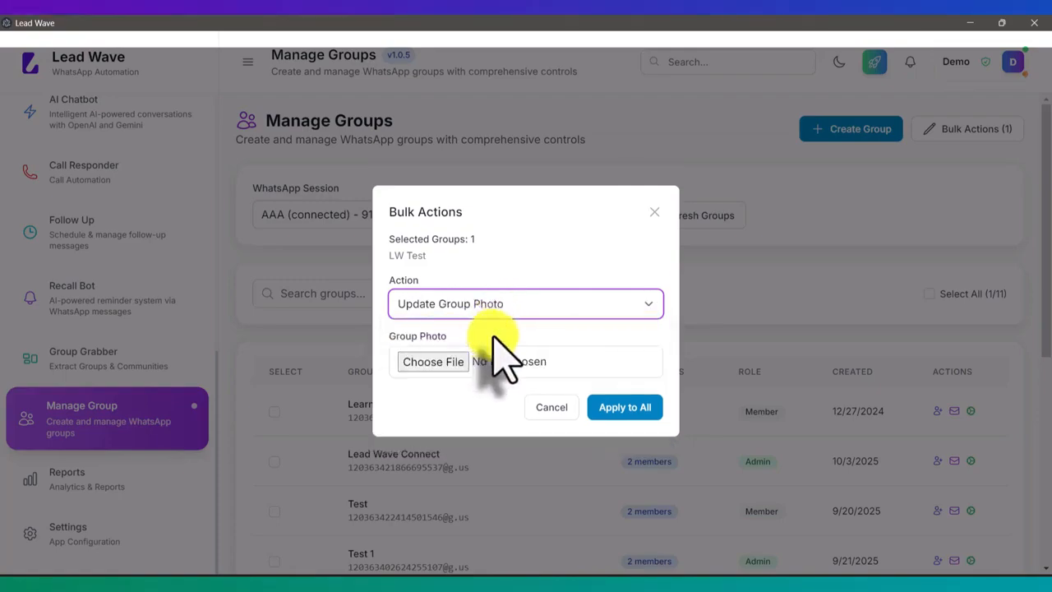
pyautogui.click(553, 408)
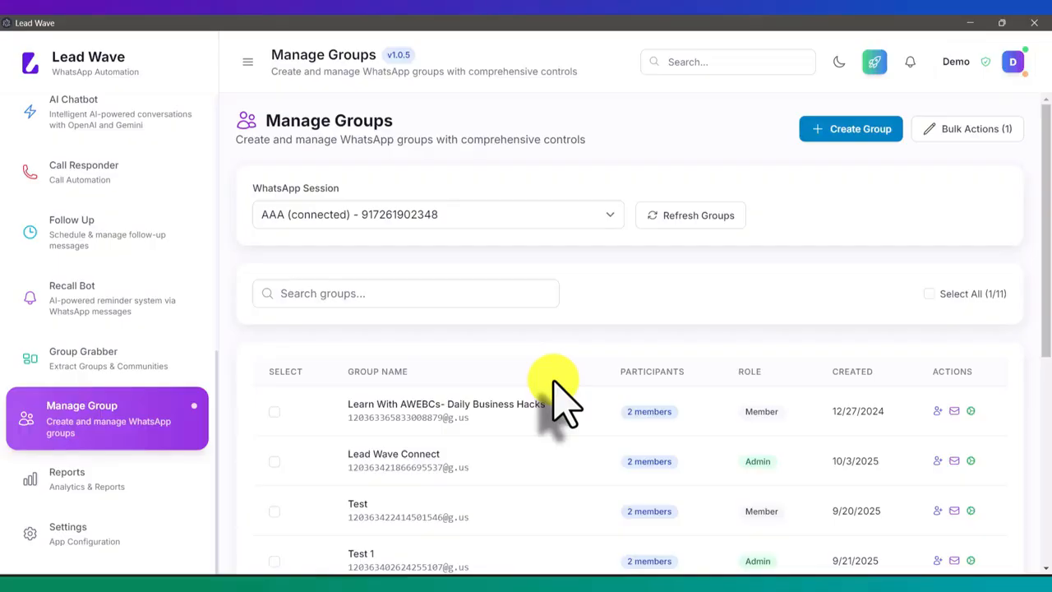
pyautogui.scroll(-3, 552, 407)
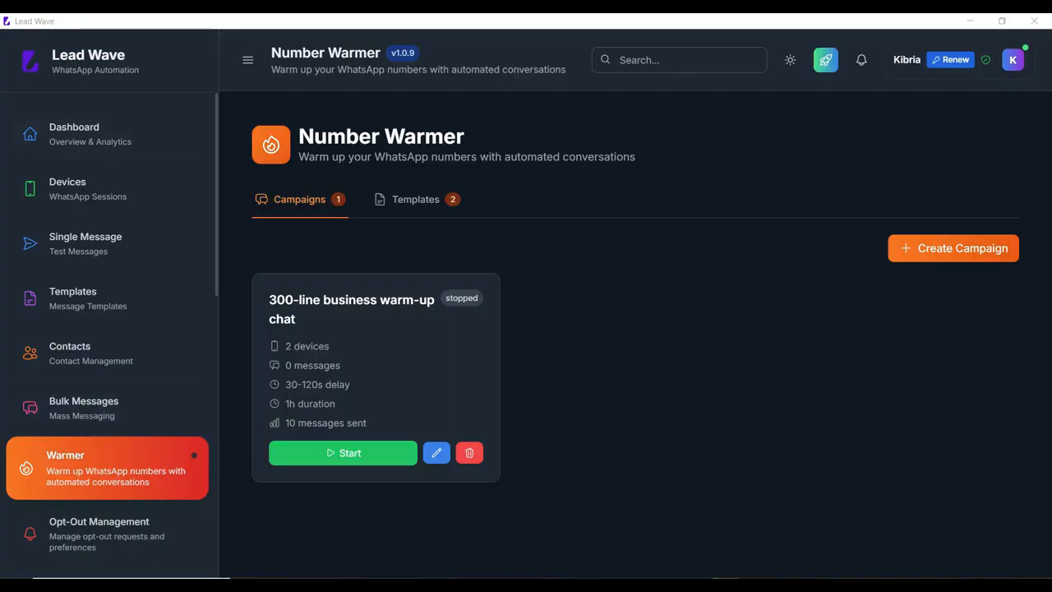
# Visit the Bulk Messages page, return to the Number Warmer templates, and review the blank Create Template form before cancelling it
pyautogui.click(107, 408)
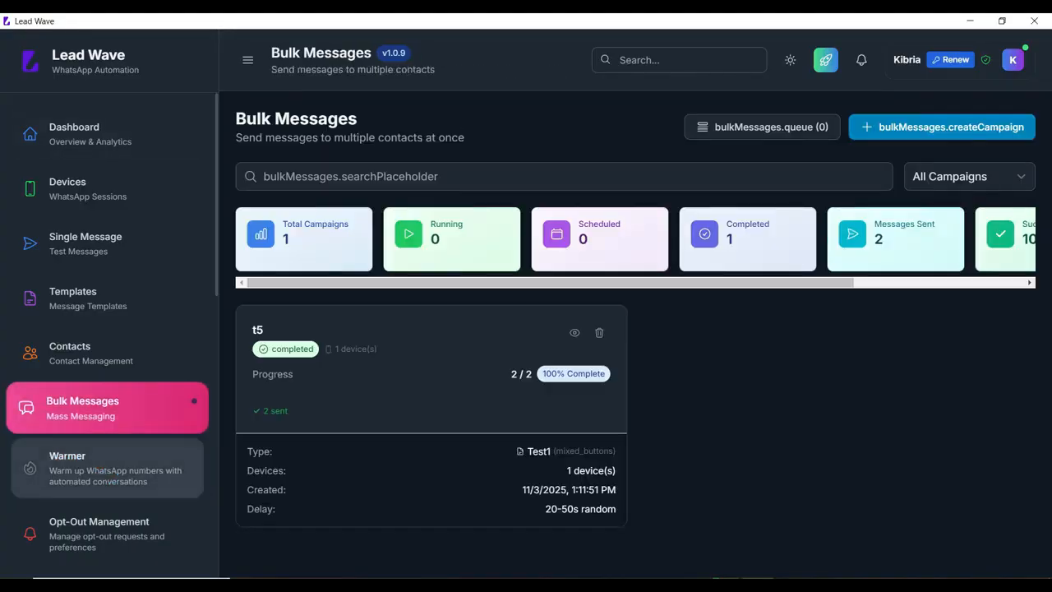
pyautogui.click(106, 467)
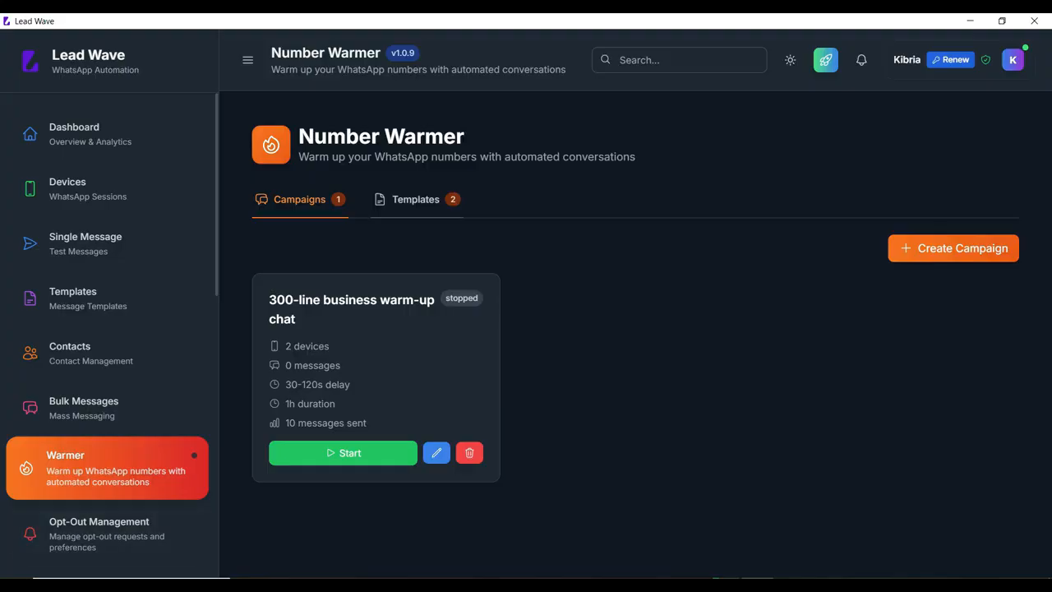
pyautogui.click(416, 199)
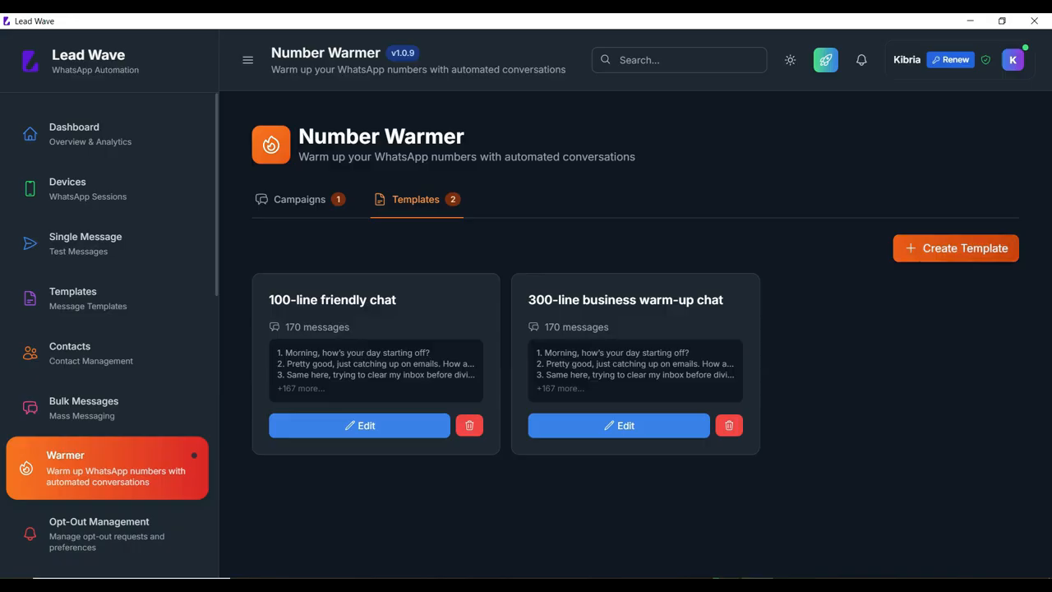
pyautogui.click(955, 248)
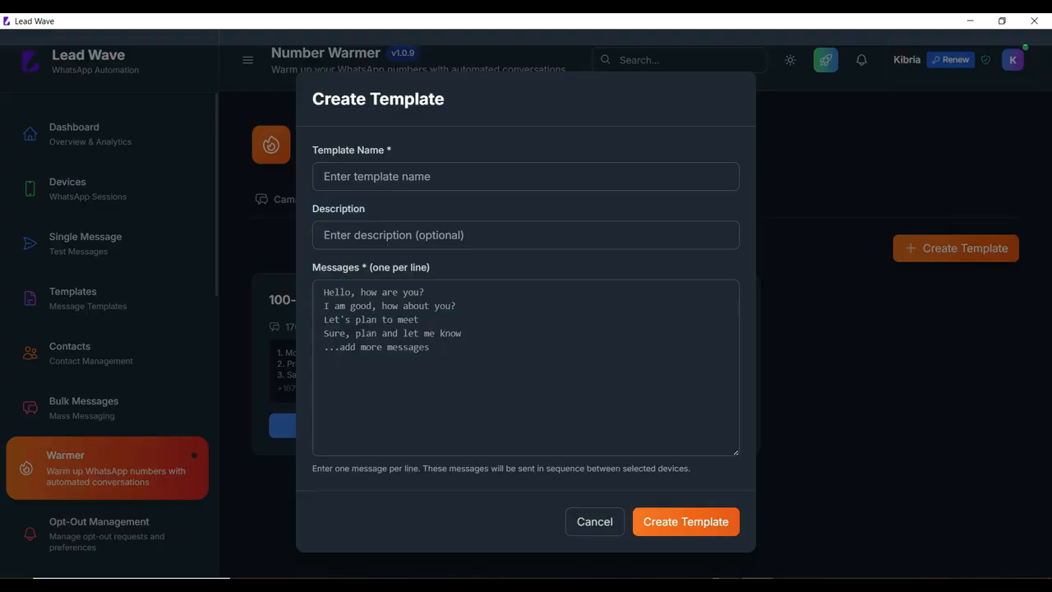
pyautogui.click(594, 521)
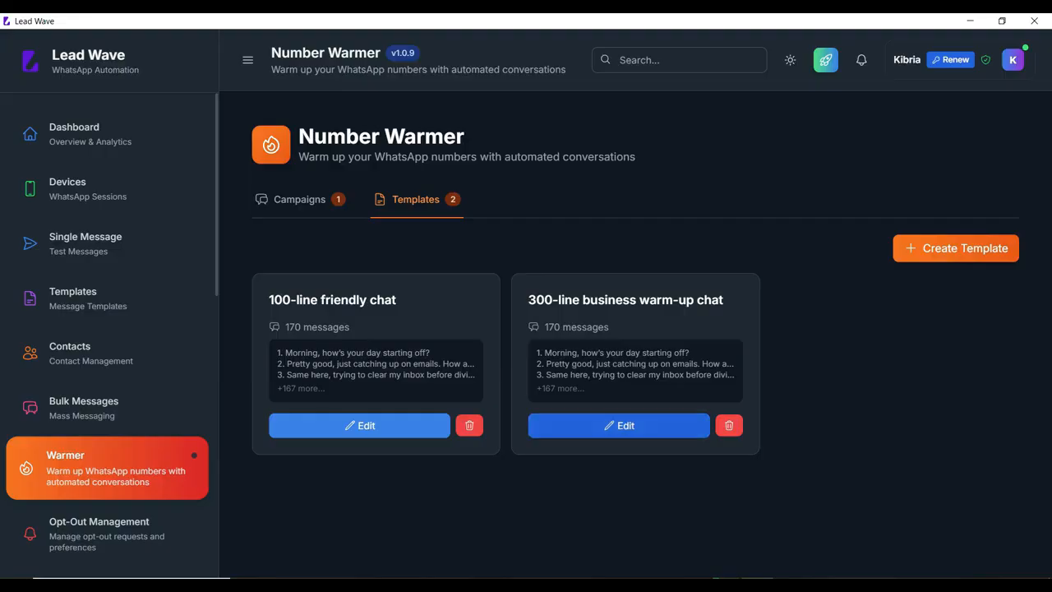
# Open the 300-line business warm-up chat template for editing, look through all its message lines, and save the template
pyautogui.click(618, 426)
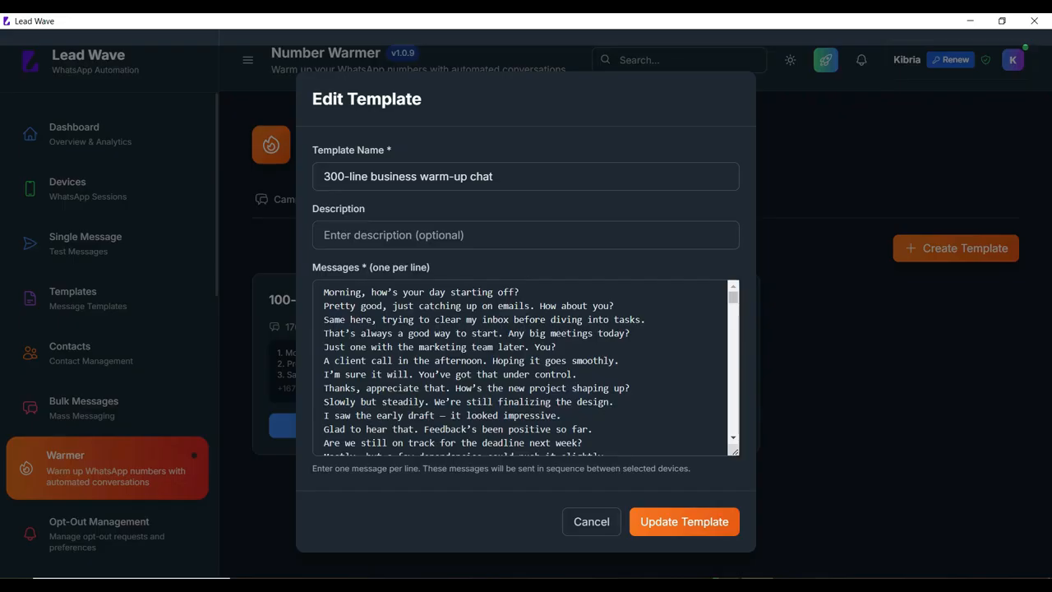
pyautogui.press('Tab')
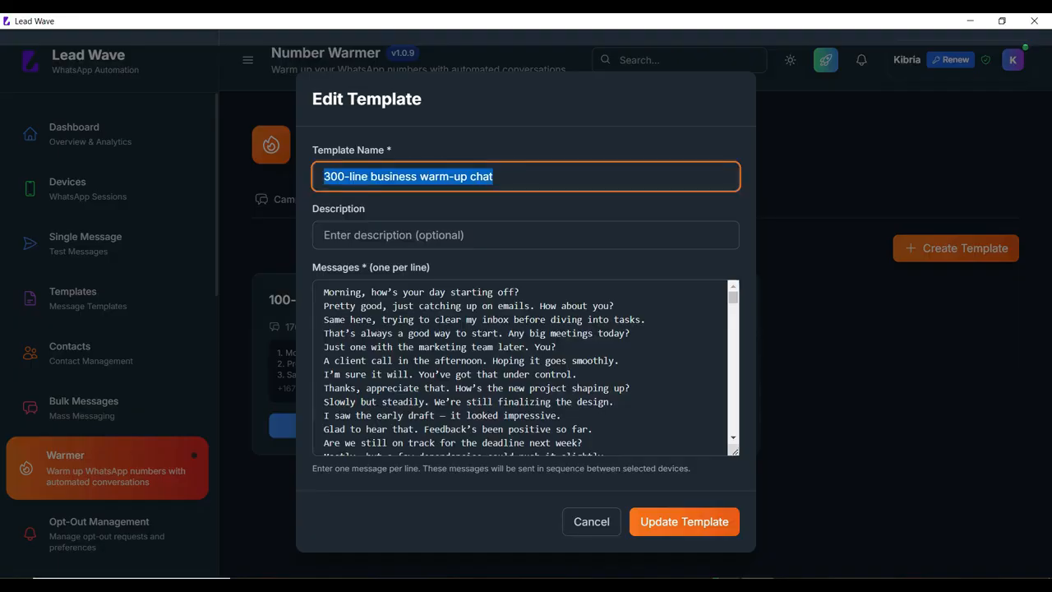
pyautogui.click(362, 346)
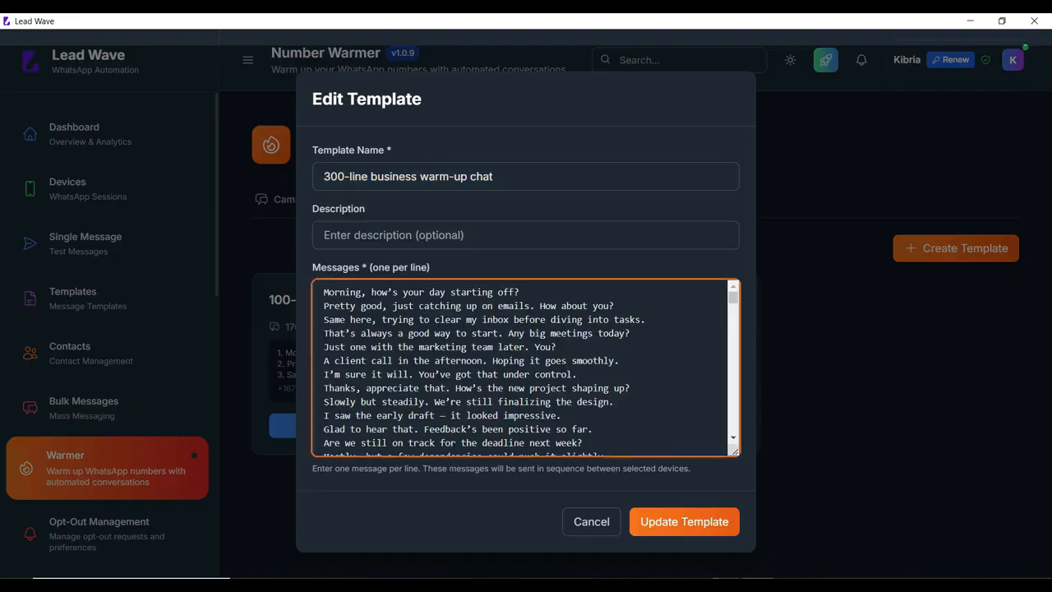
pyautogui.moveTo(324, 292); pyautogui.dragTo(415, 442)
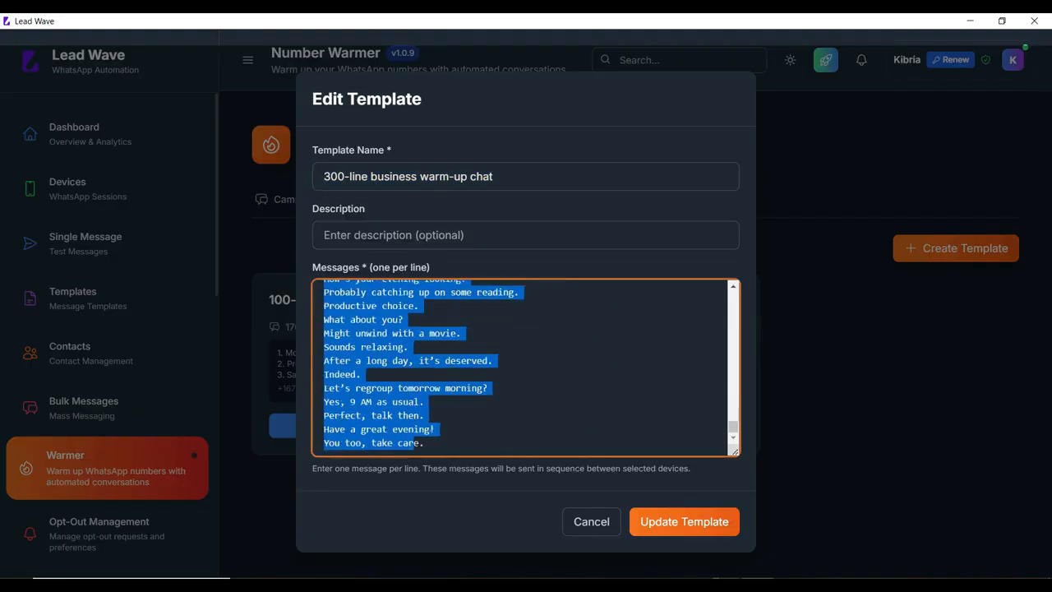
pyautogui.scroll(20, 526, 367)
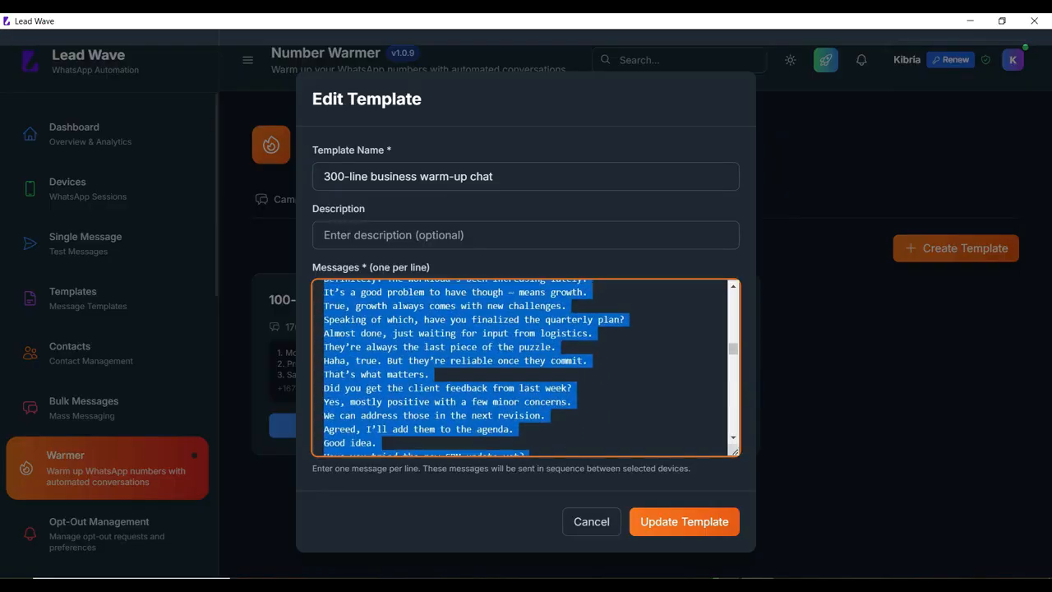
pyautogui.scroll(3, 526, 368)
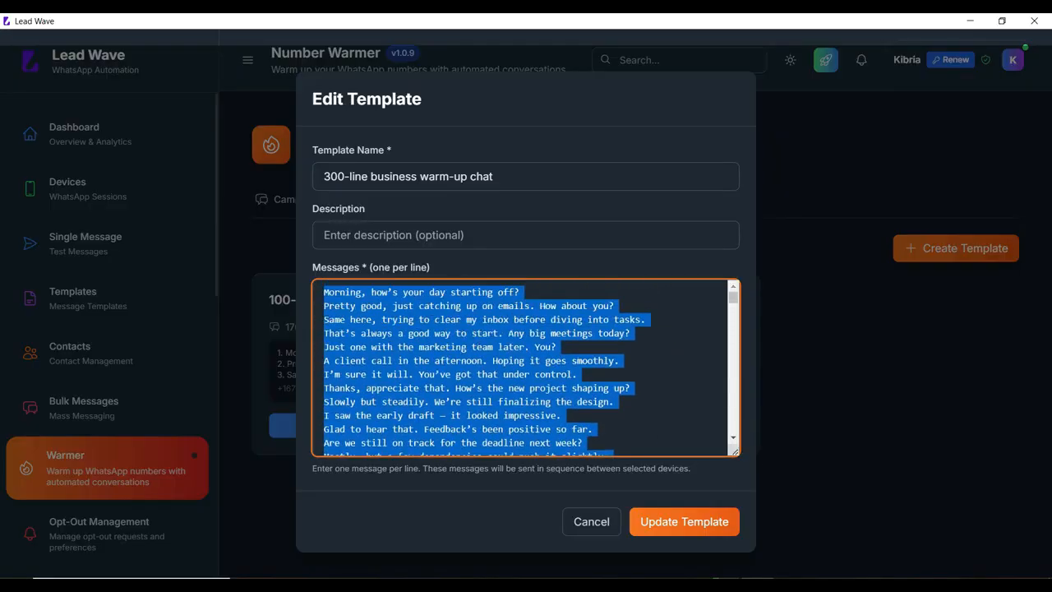
pyautogui.click(403, 362)
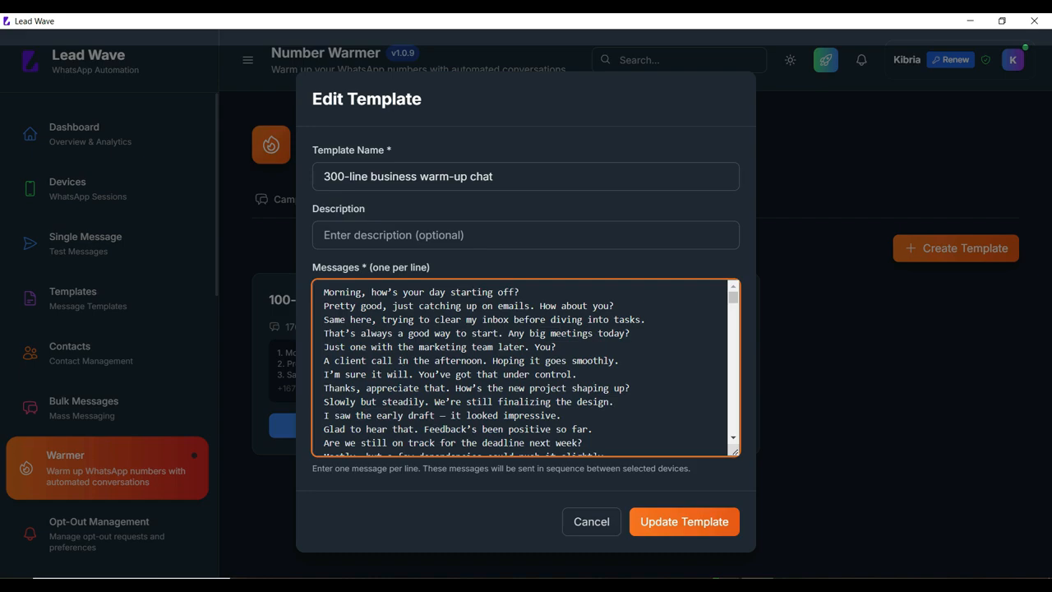
pyautogui.scroll(-8, 403, 360)
pyautogui.scroll(-10, 403, 360)
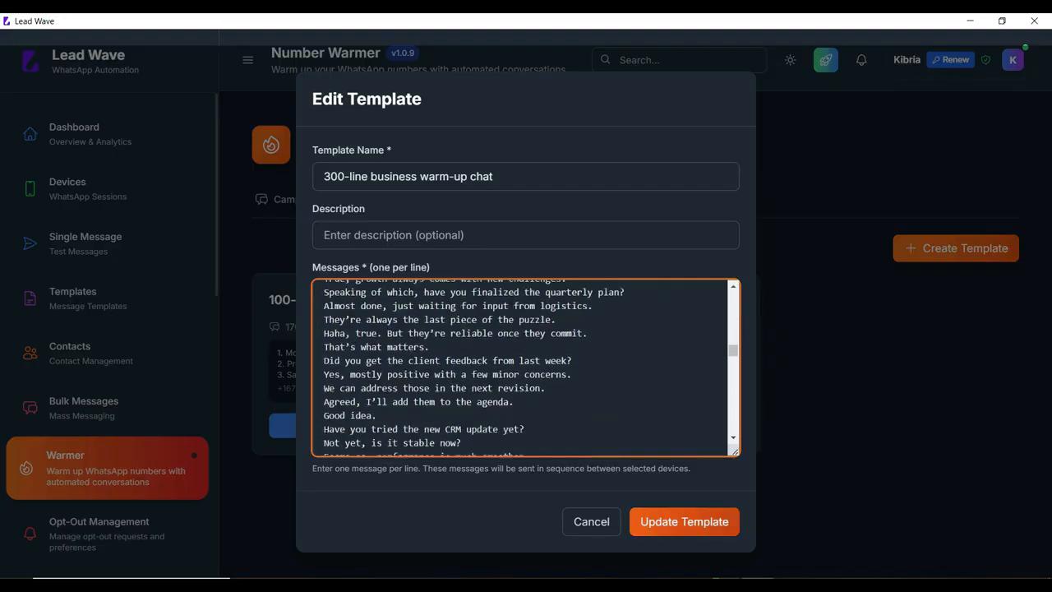
pyautogui.click(683, 521)
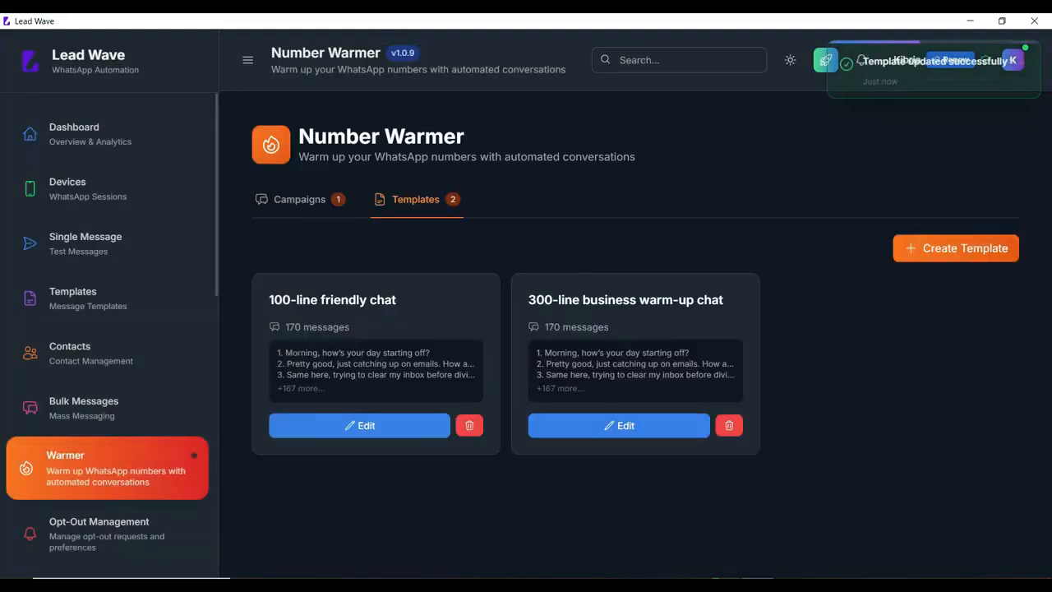
# Look at the blank warmer template form again, cancel it, and return to the Number Warmer campaigns
pyautogui.click(956, 247)
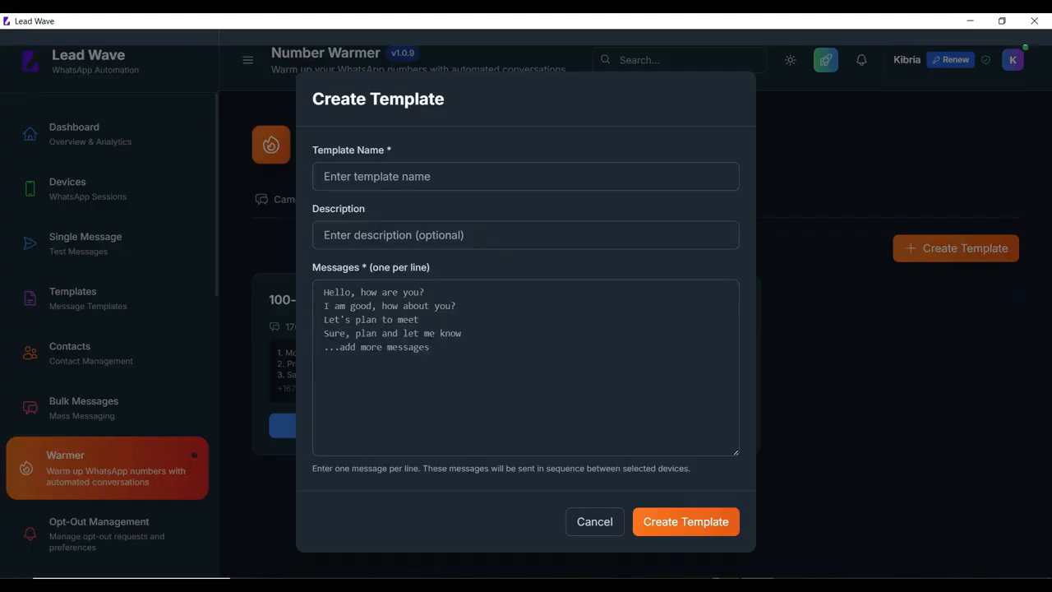
pyautogui.click(594, 521)
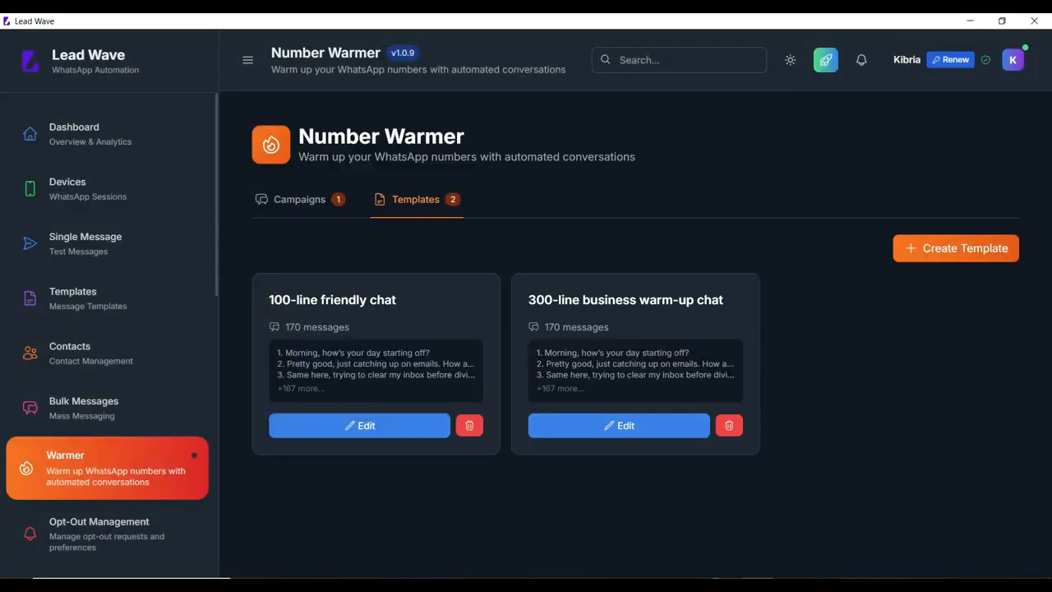
pyautogui.click(299, 200)
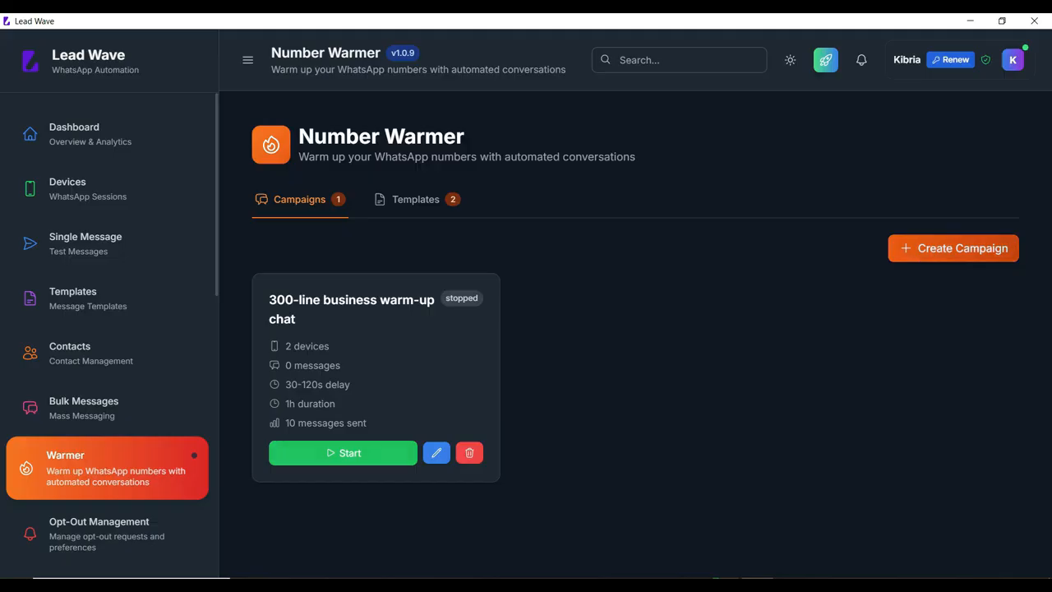
# Start a new Number Warmer campaign and name it T1
pyautogui.click(953, 248)
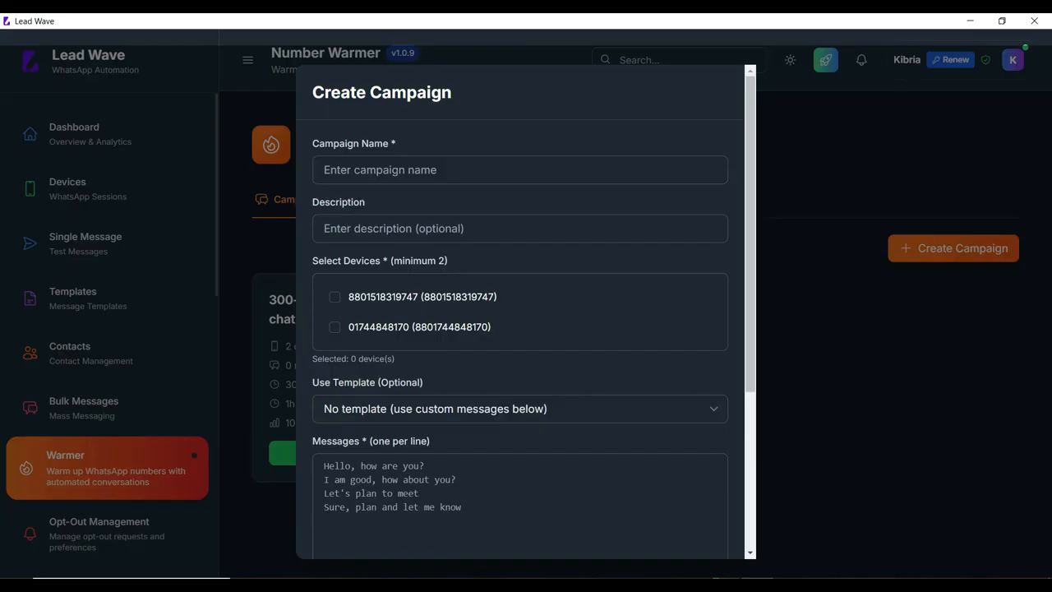
pyautogui.click(520, 170)
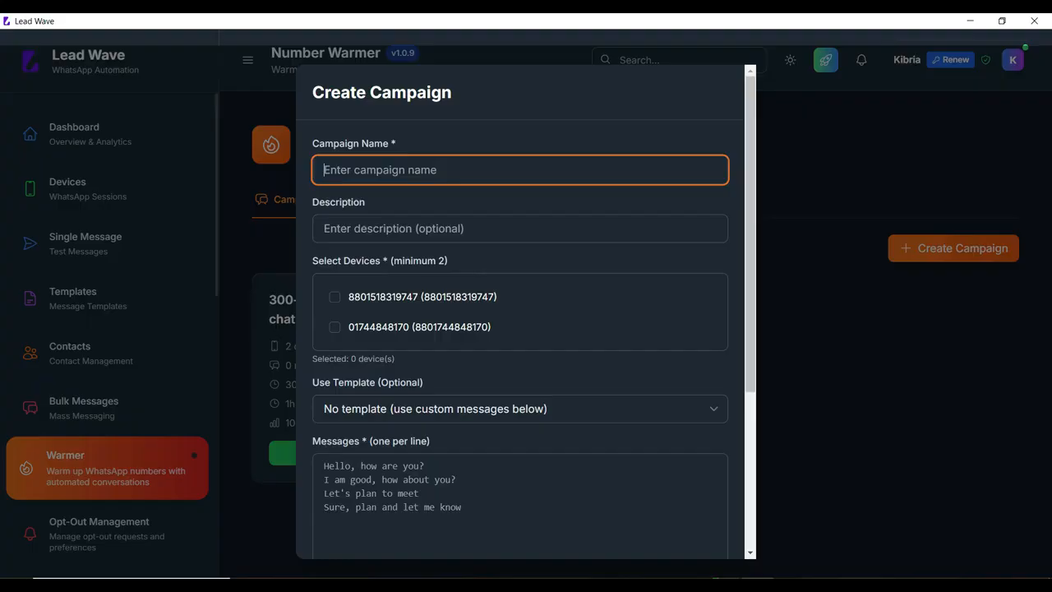
pyautogui.write('T1')
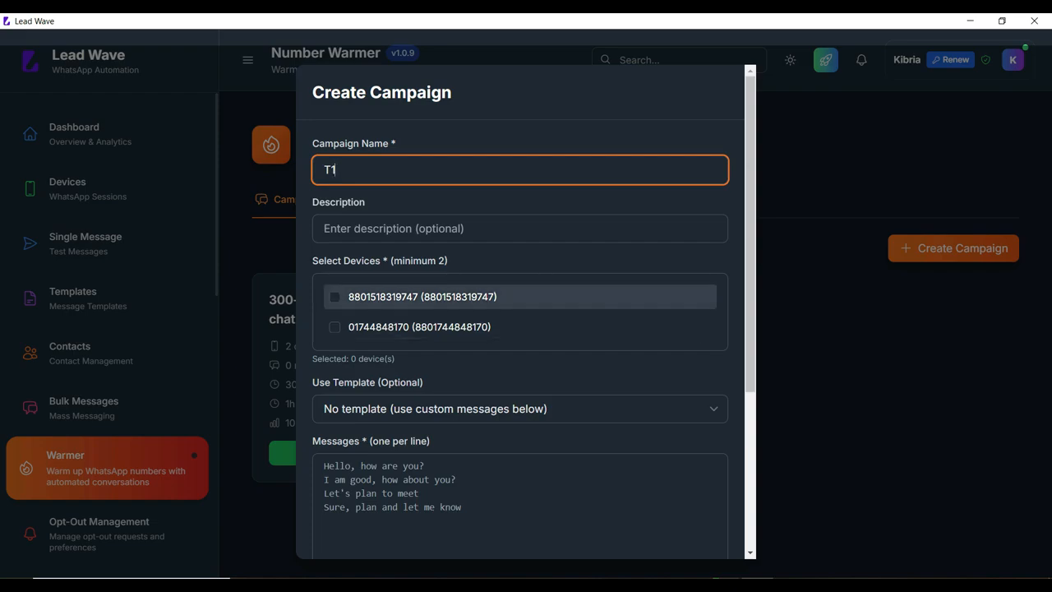
# Select both listed devices for the T1 campaign and choose the 100-line friendly chat template
pyautogui.click(335, 296)
pyautogui.click(334, 327)
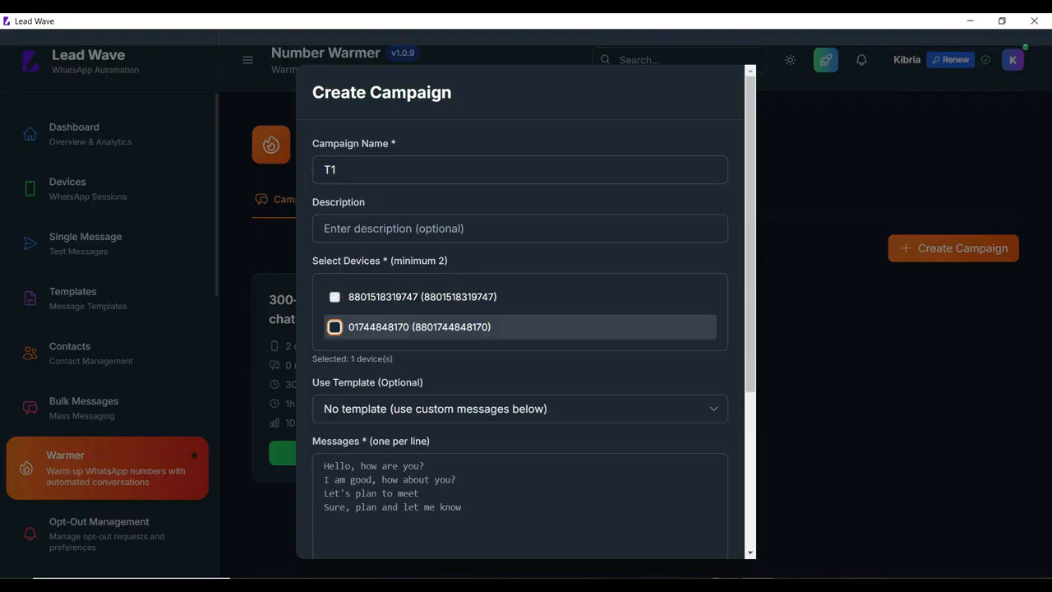
pyautogui.scroll(-3, 526, 312)
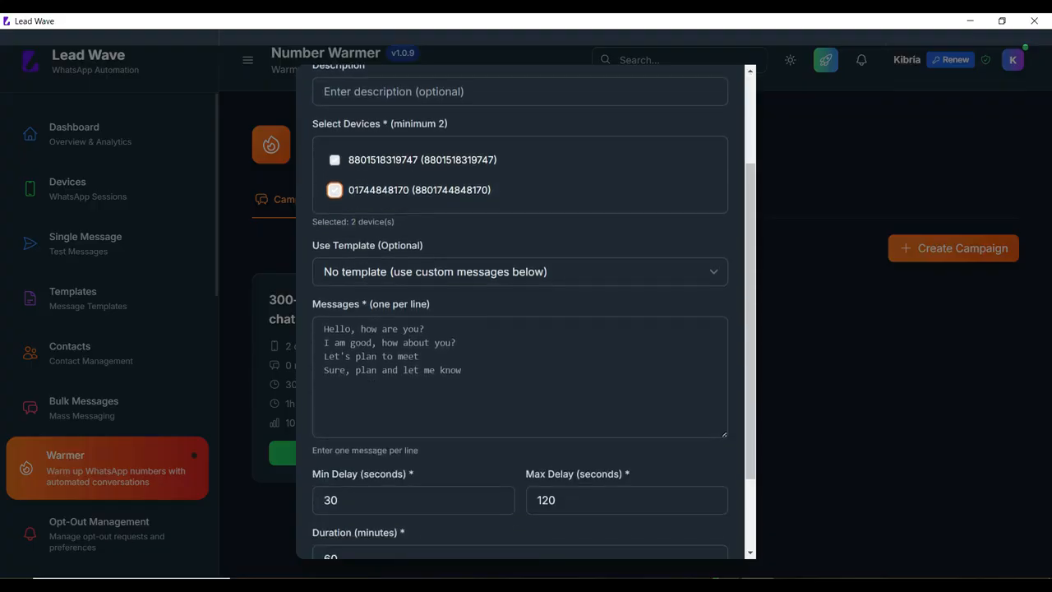
pyautogui.click(519, 272)
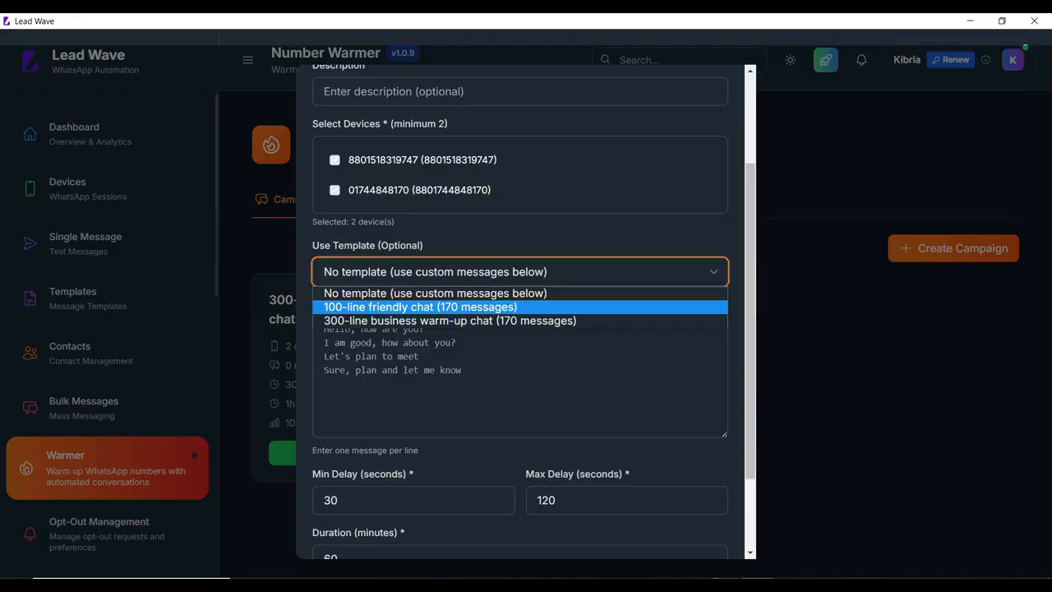
pyautogui.click(421, 307)
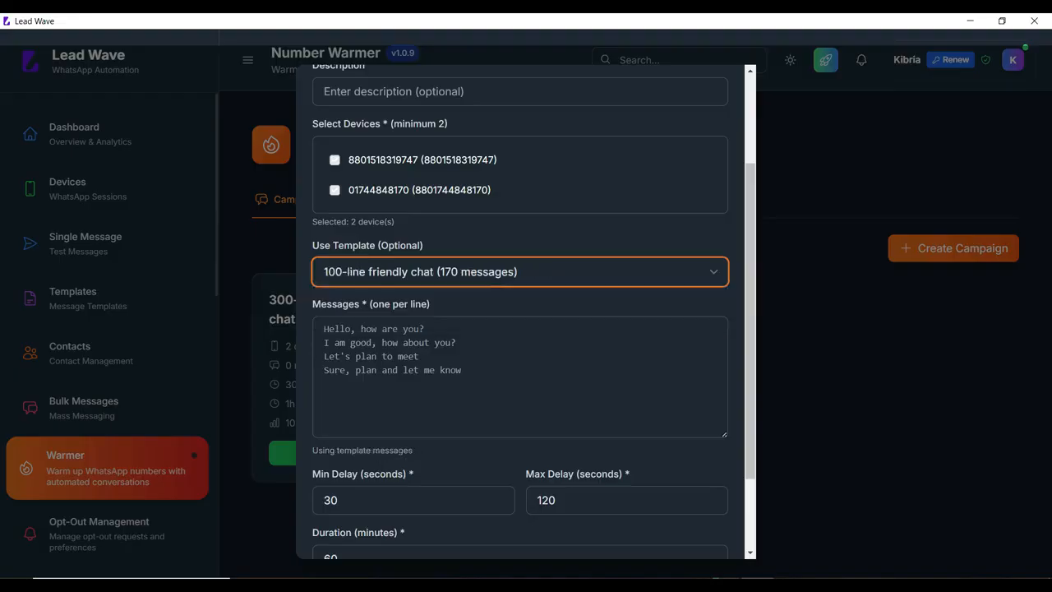
# Switch the campaign to custom messages without a template, check the message field, and reselect the 100-line friendly chat template
pyautogui.click(519, 272)
pyautogui.click(436, 294)
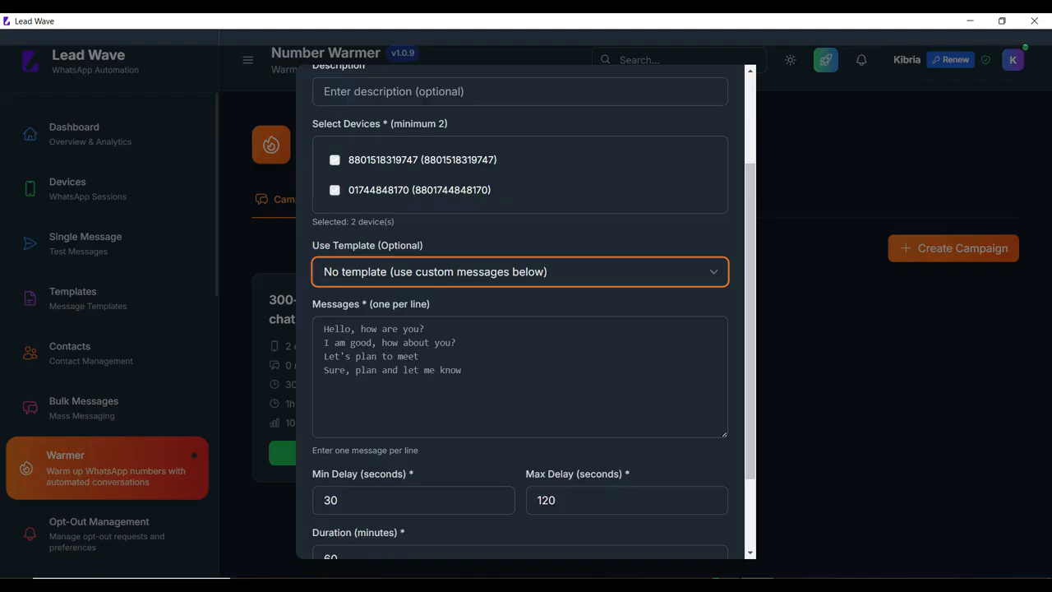
pyautogui.click(493, 369)
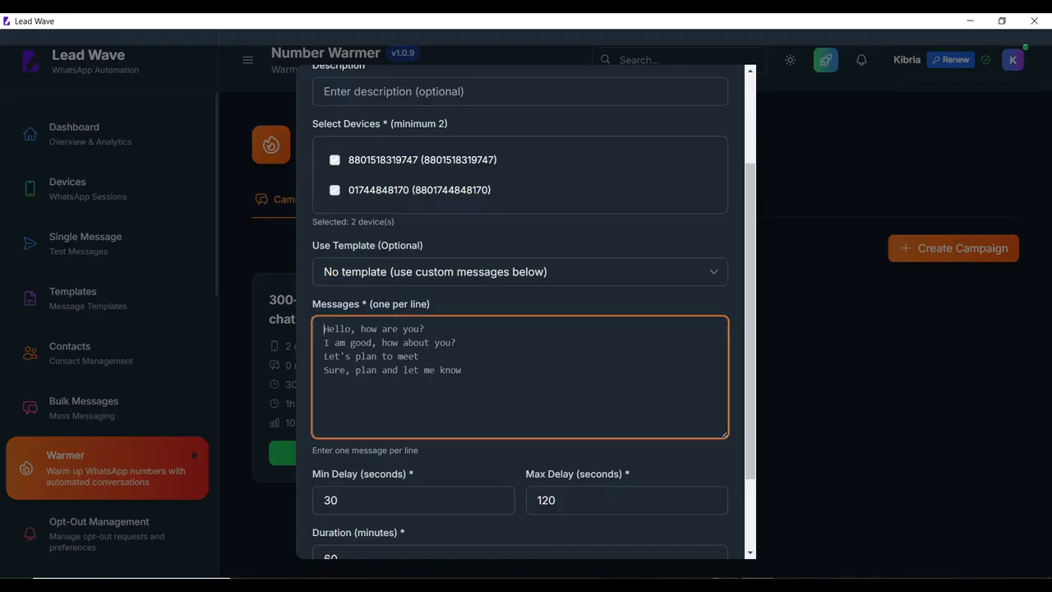
pyautogui.click(519, 272)
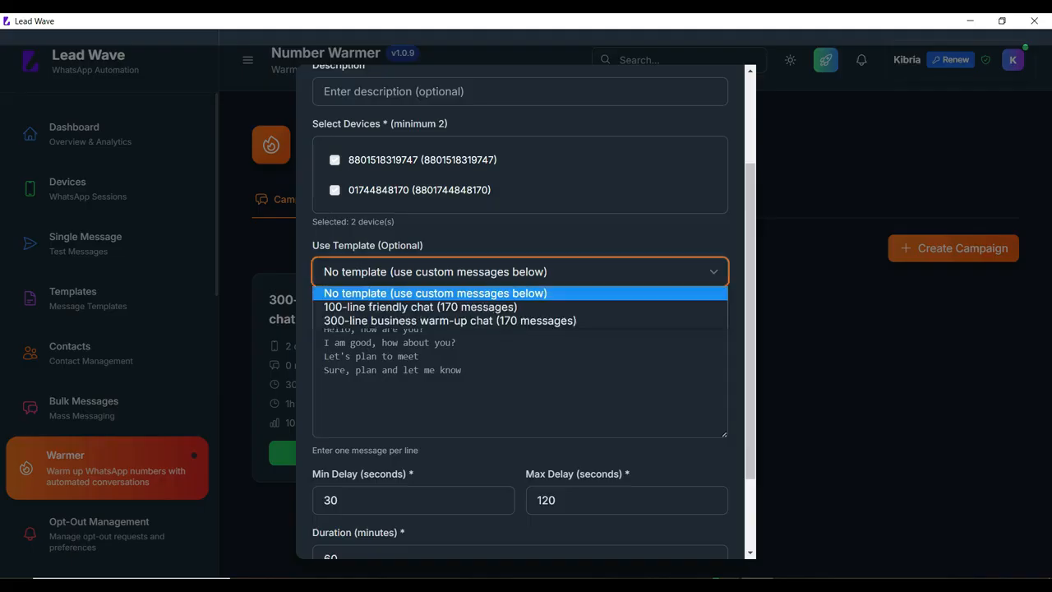
pyautogui.press('Return')
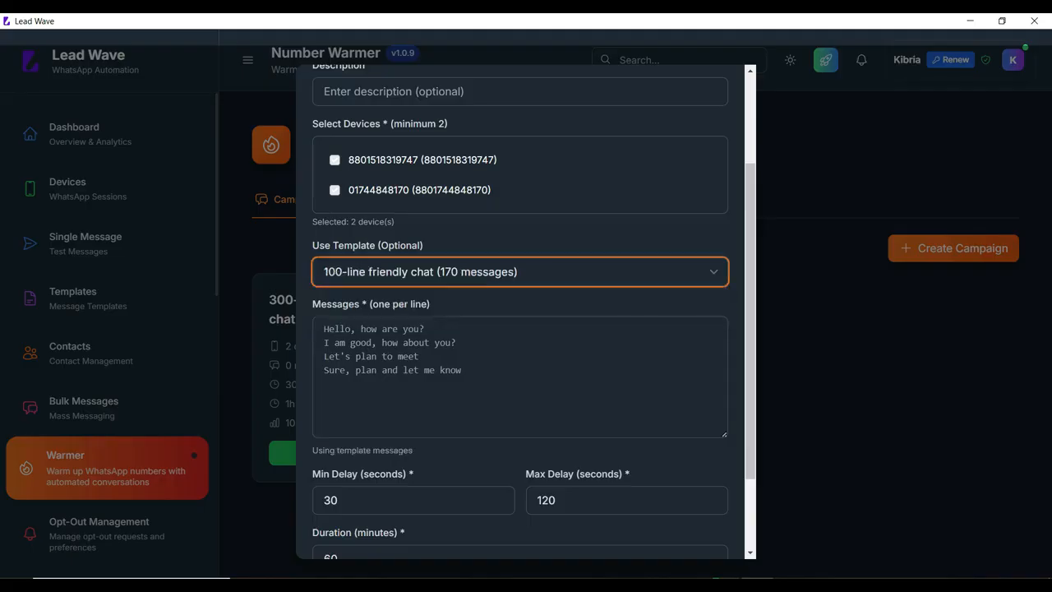
# Set the maximum delay to 60 seconds and the duration to 10 minutes, and create the campaign
pyautogui.scroll(-2, 498, 394)
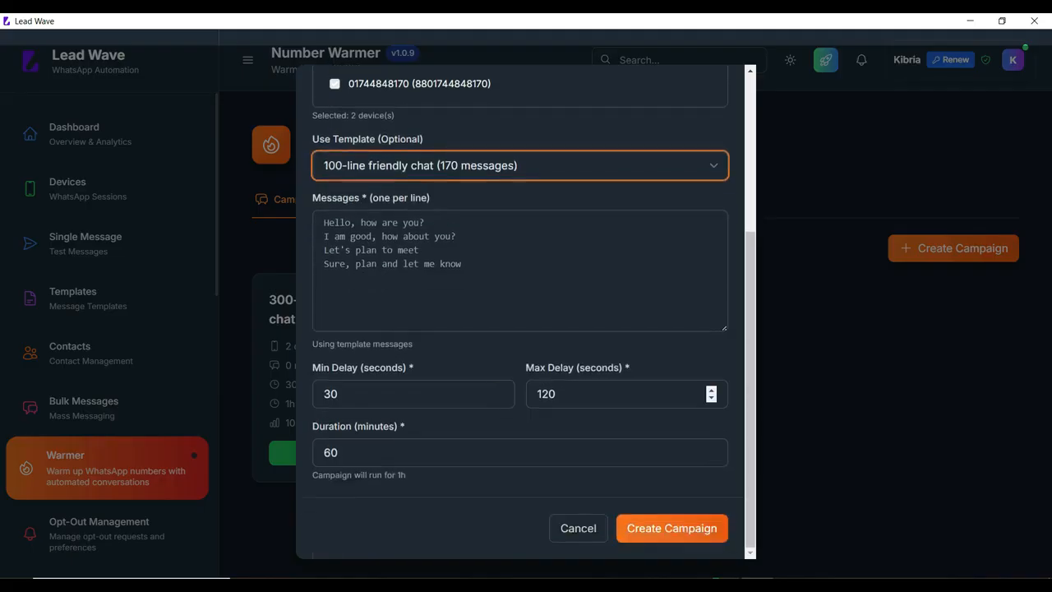
pyautogui.moveTo(548, 395); pyautogui.dragTo(503, 395)
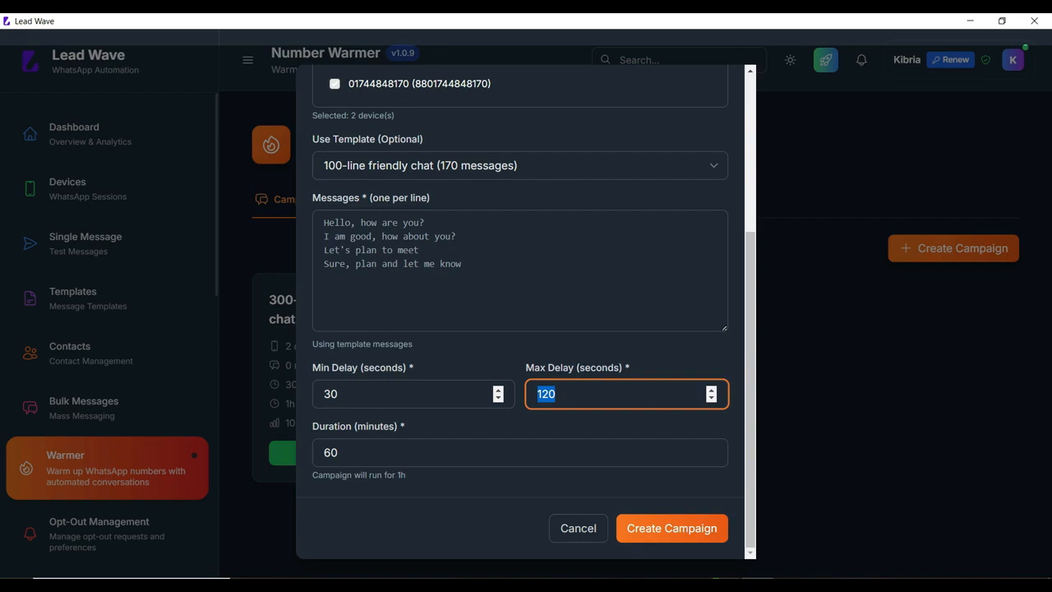
pyautogui.write('60')
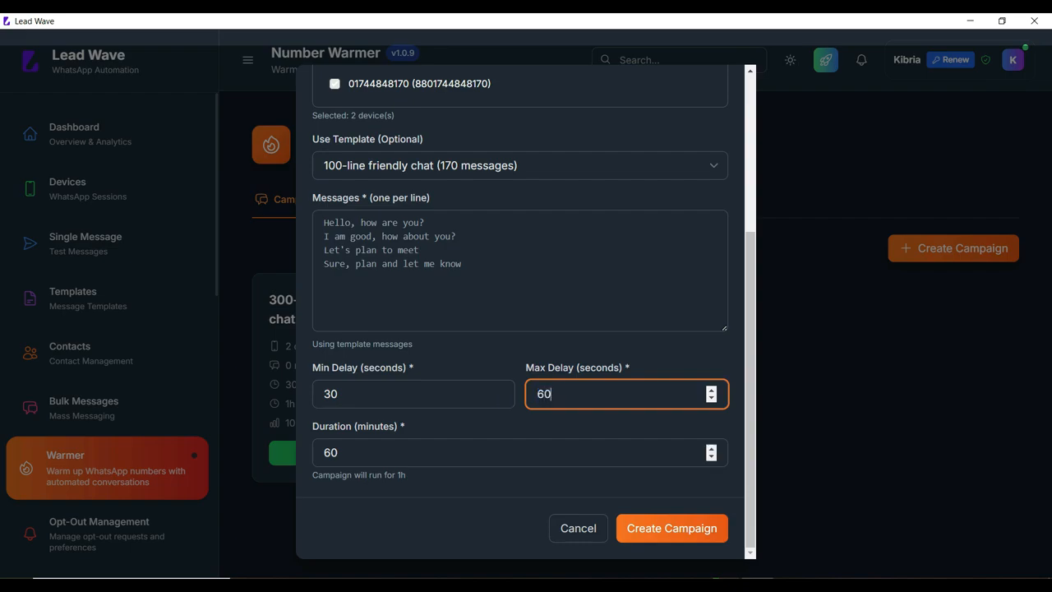
pyautogui.press('Tab')
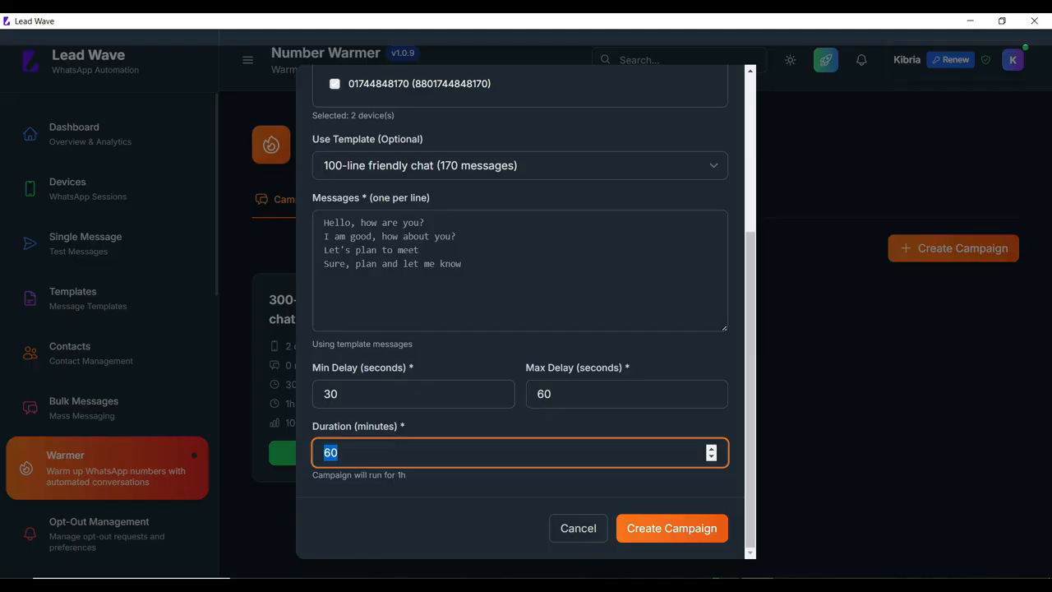
pyautogui.write('10')
pyautogui.press('Return')
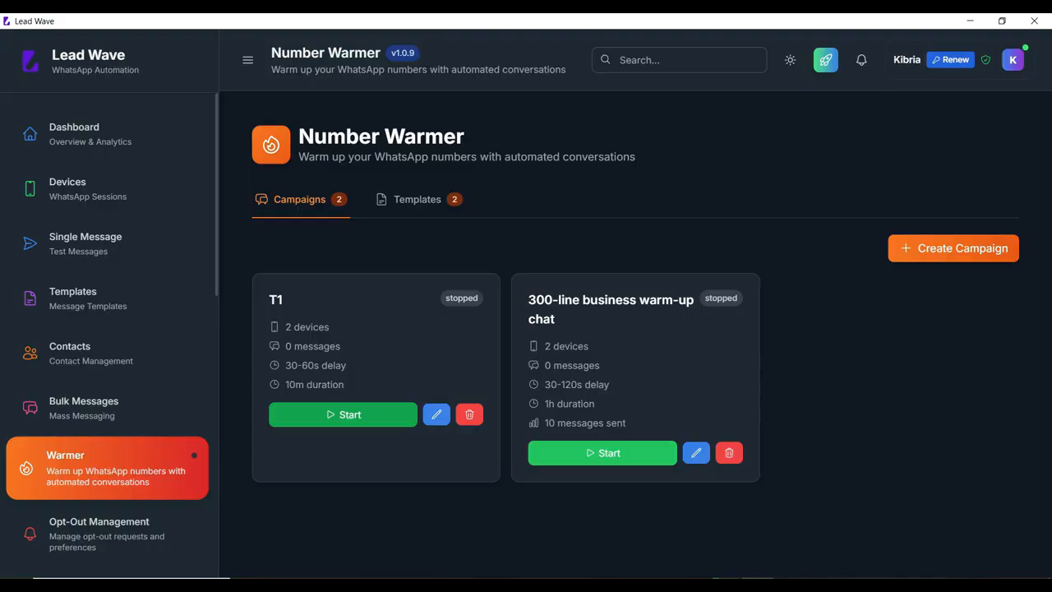
# Start the T1 warmer campaign, retrying from the Number Warmer page after a visit to the Dashboard
pyautogui.click(342, 414)
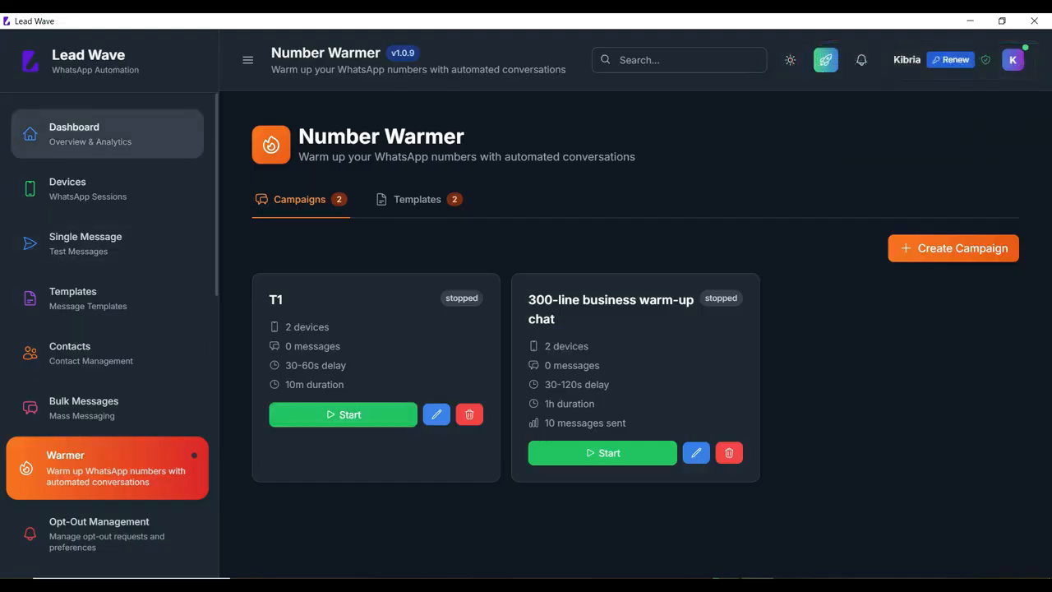
pyautogui.click(107, 134)
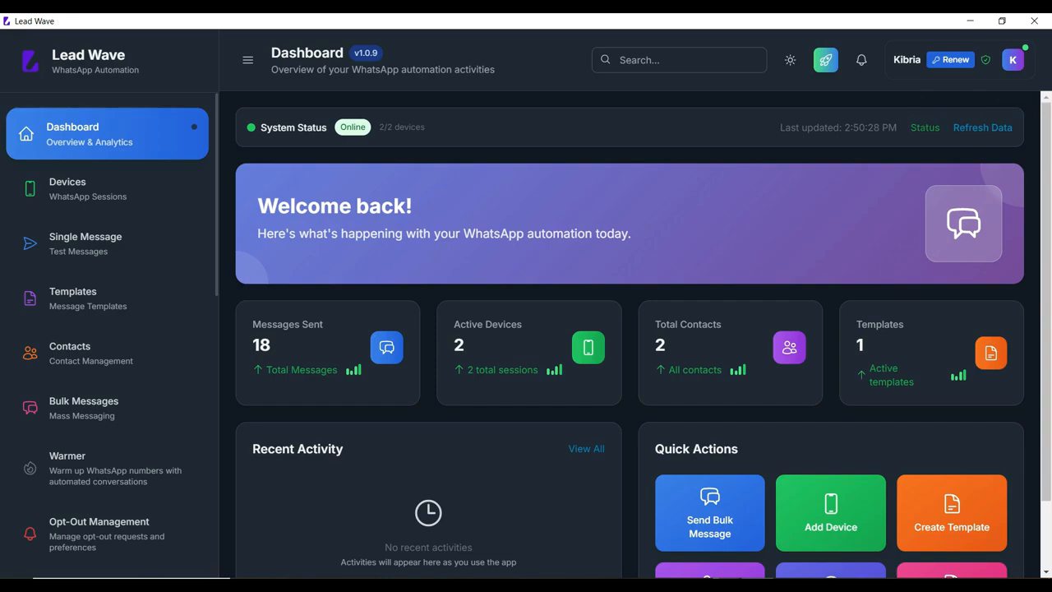
pyautogui.click(107, 466)
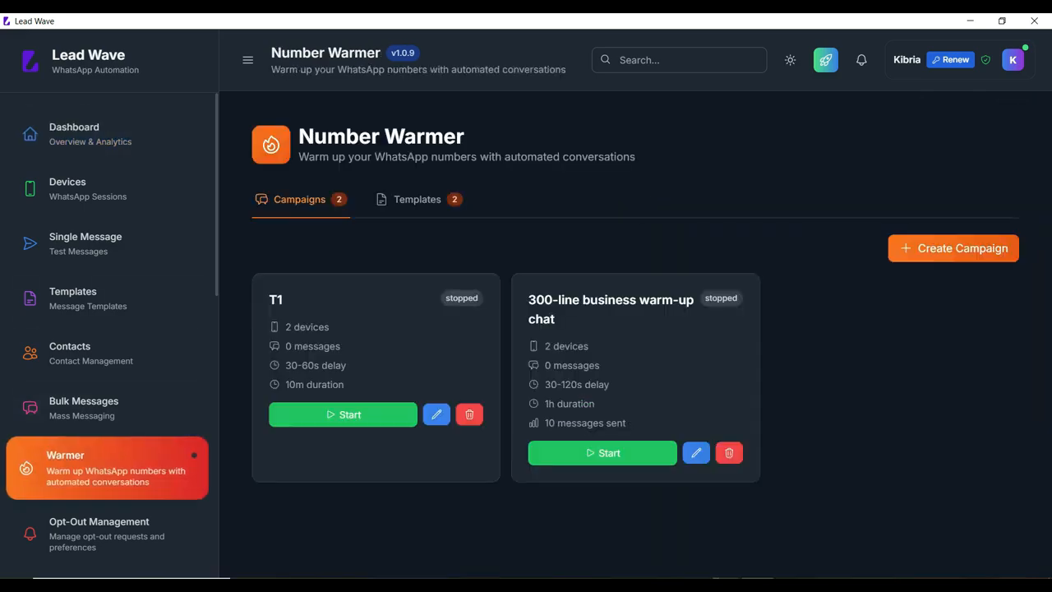
pyautogui.click(343, 415)
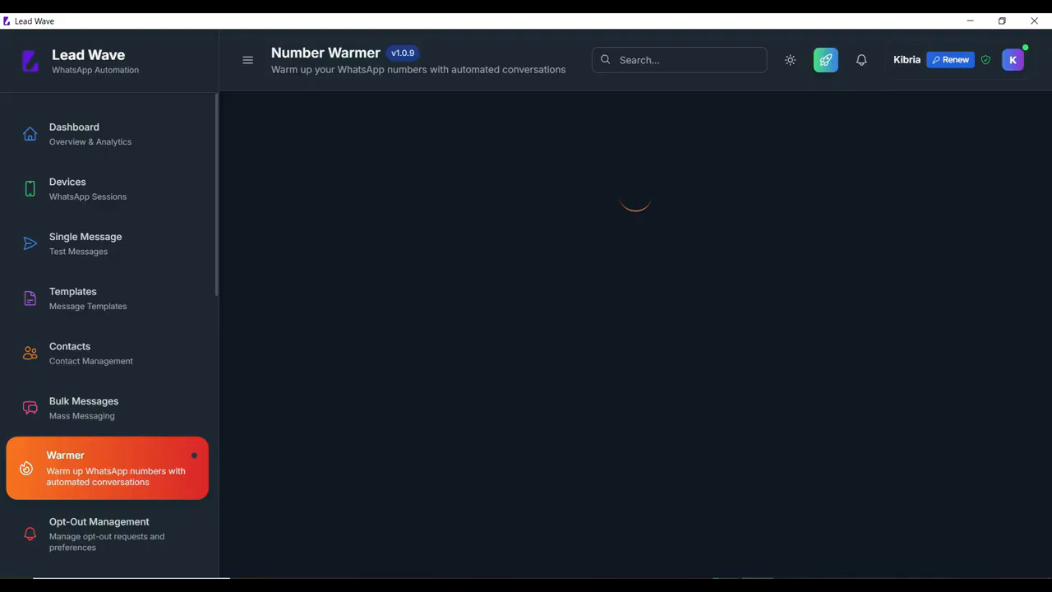
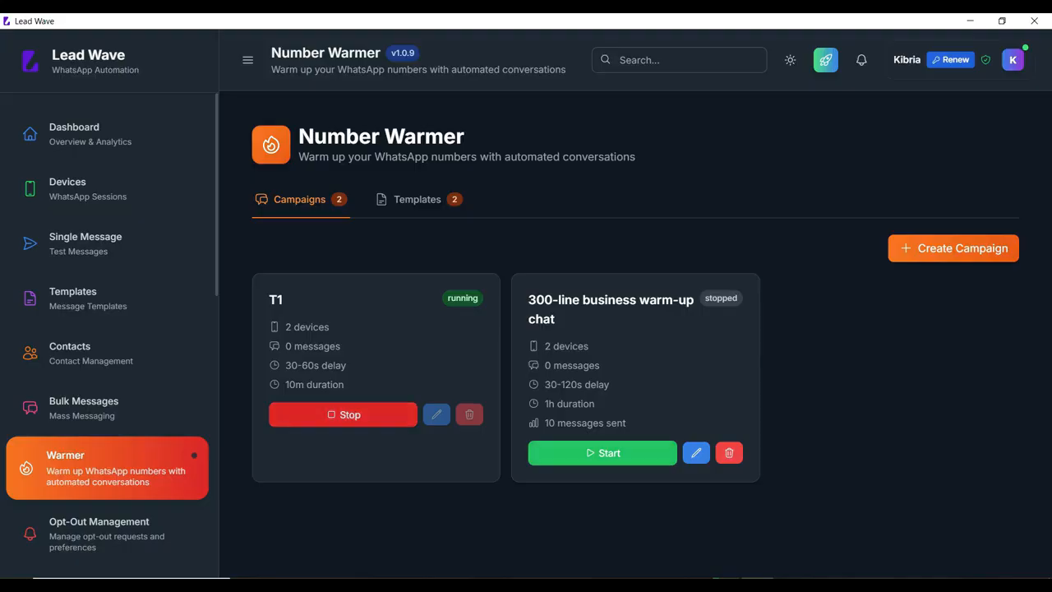
# Stop the running T1 warmer campaign
pyautogui.click(343, 414)
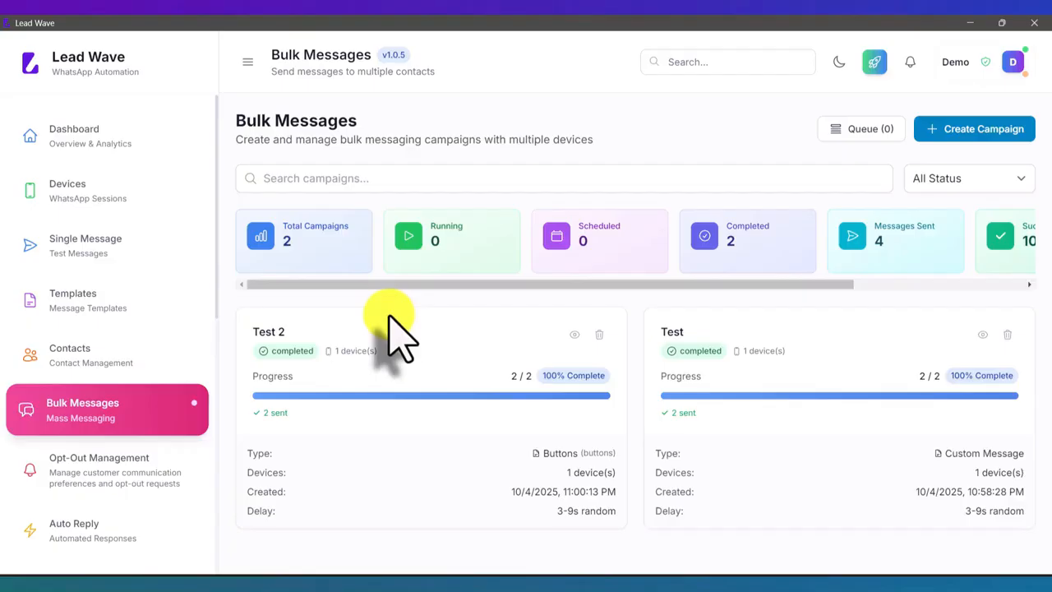
# Open the Auto Reply page, look at the Chatbot Flows page, and return to Auto Reply
pyautogui.scroll(-3, 138, 327)
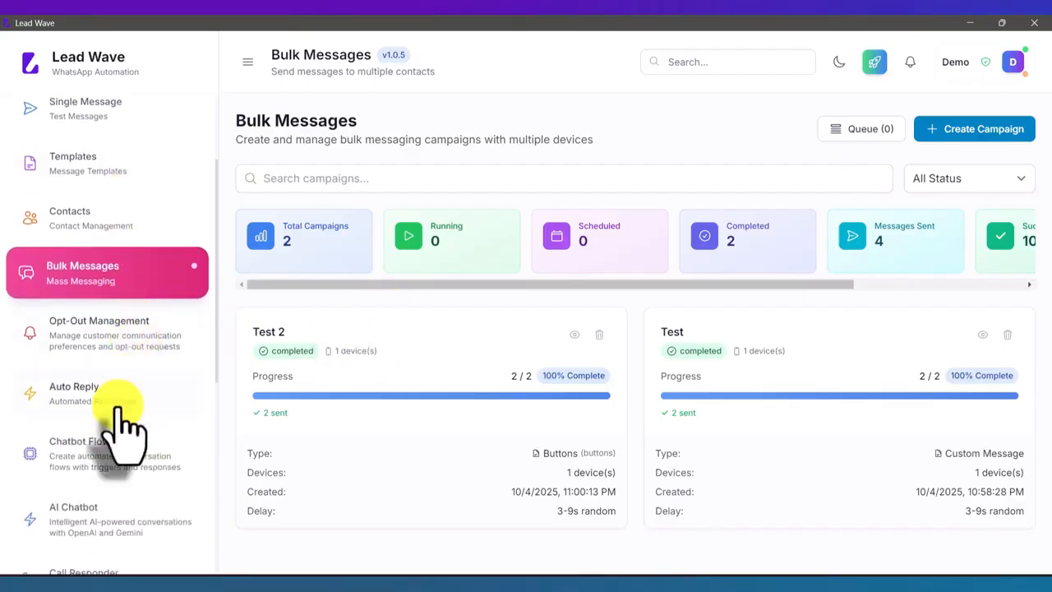
pyautogui.click(118, 406)
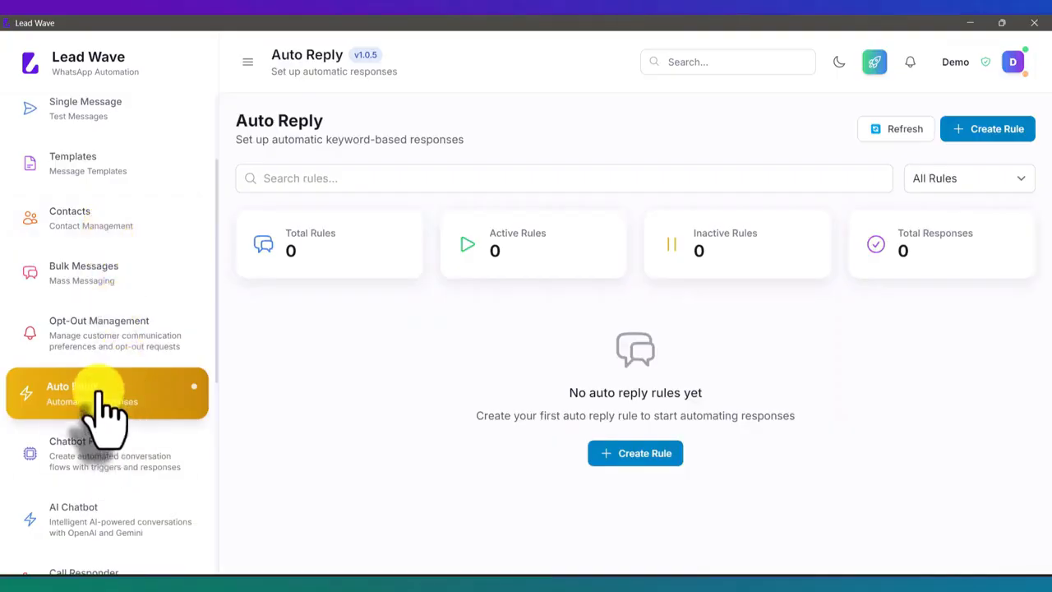
pyautogui.scroll(-2, 100, 403)
pyautogui.scroll(-1, 99, 407)
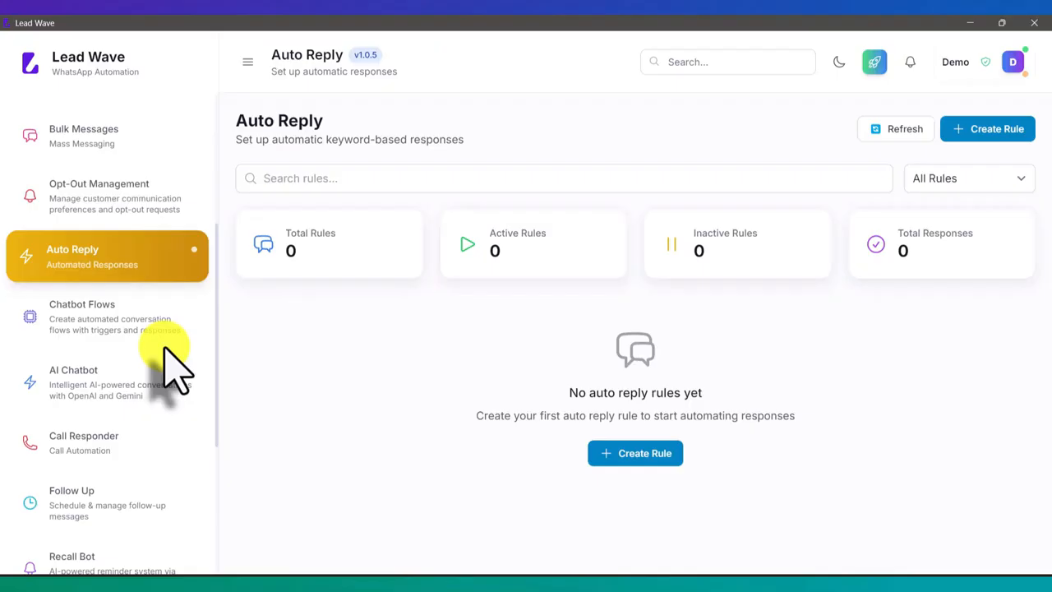
pyautogui.click(94, 320)
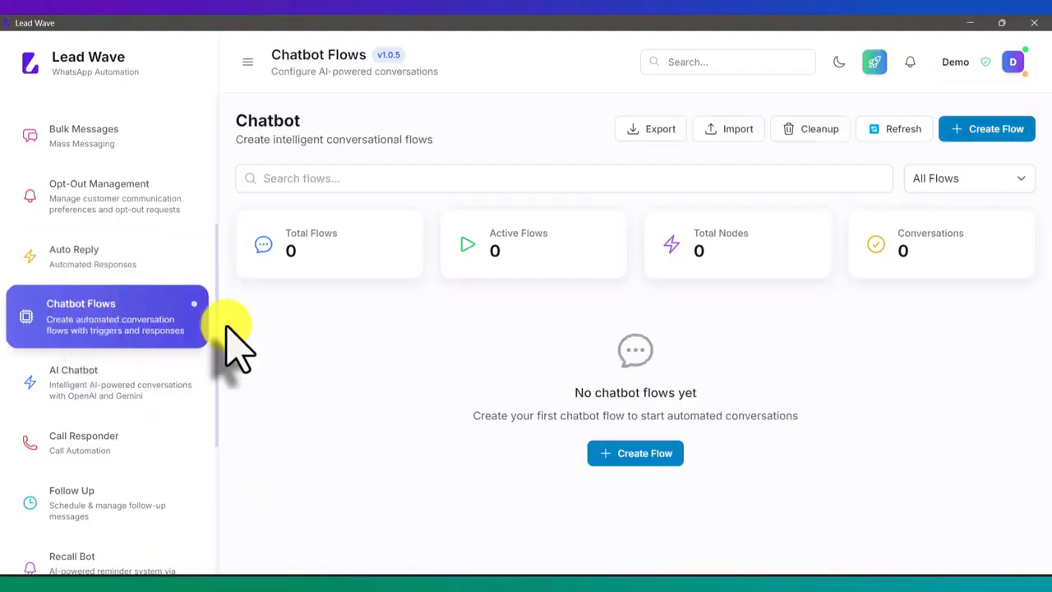
pyautogui.click(107, 253)
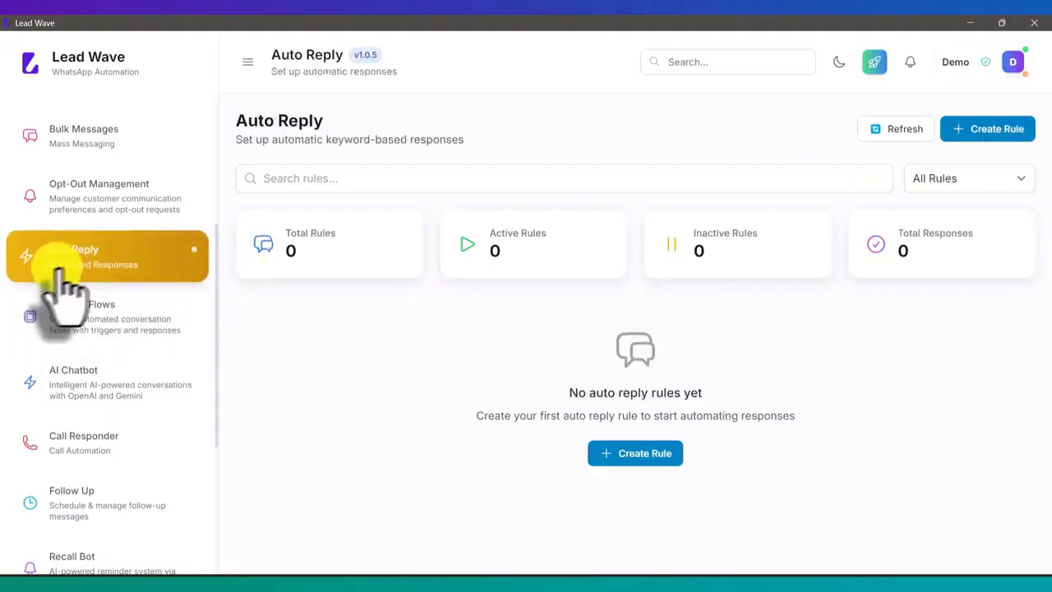
# Start a new auto reply rule named Test and assign it to the Test WhatsApp session
pyautogui.click(965, 134)
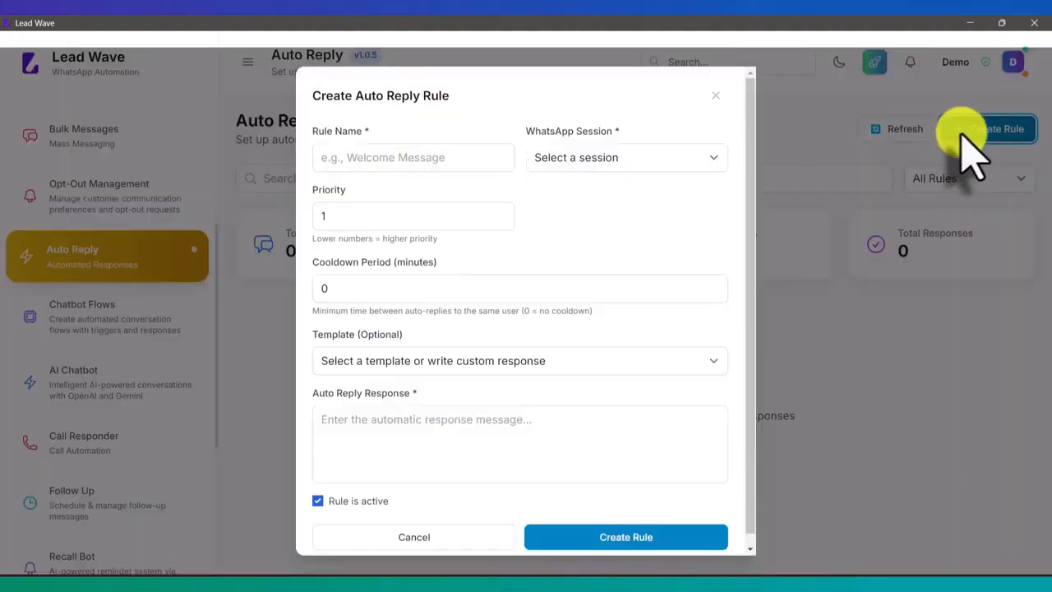
pyautogui.click(464, 162)
pyautogui.write('Test')
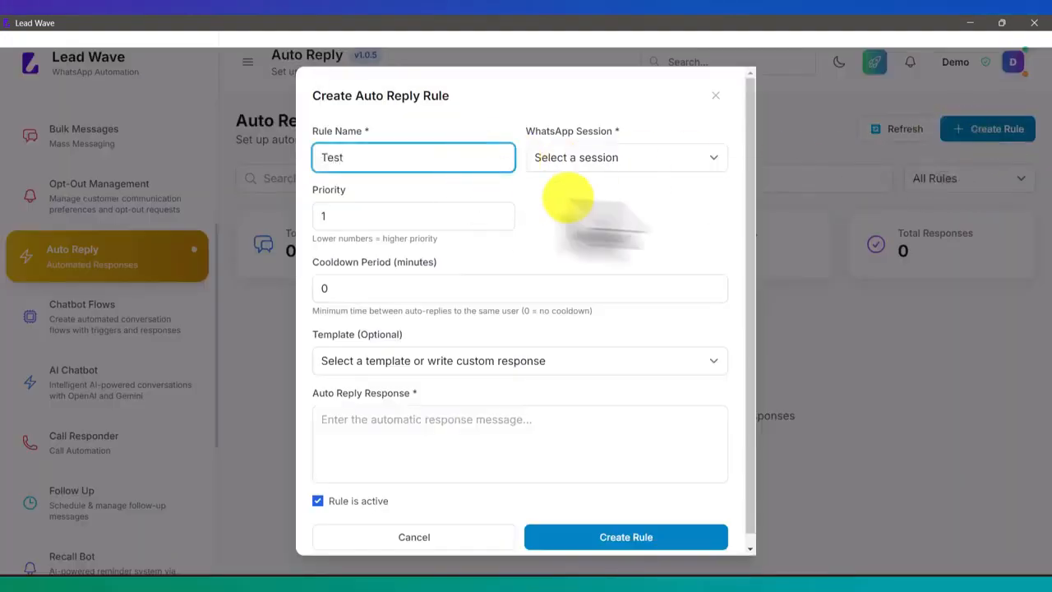
pyautogui.click(641, 158)
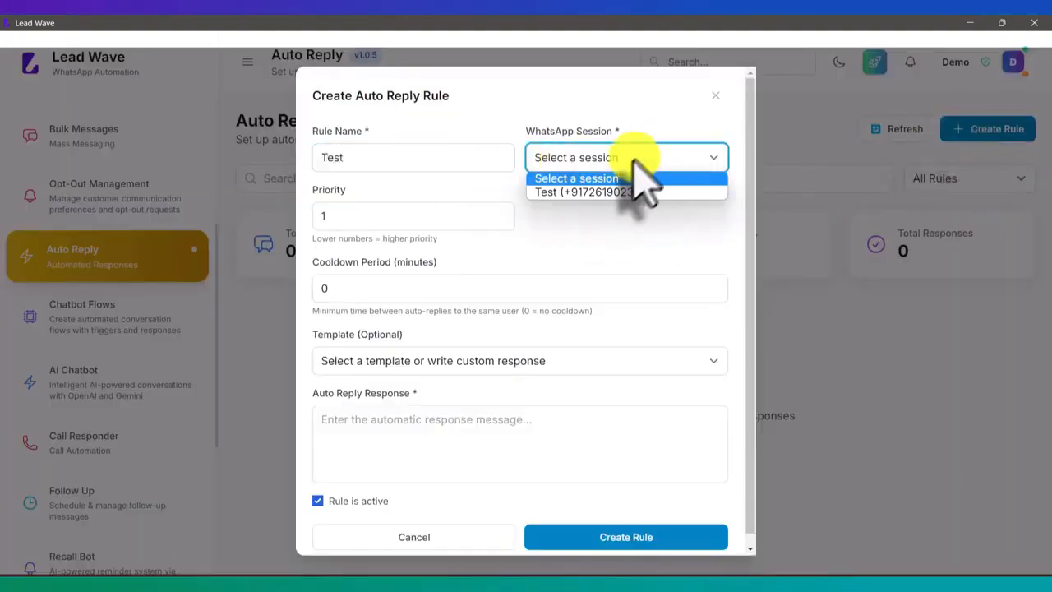
pyautogui.click(604, 191)
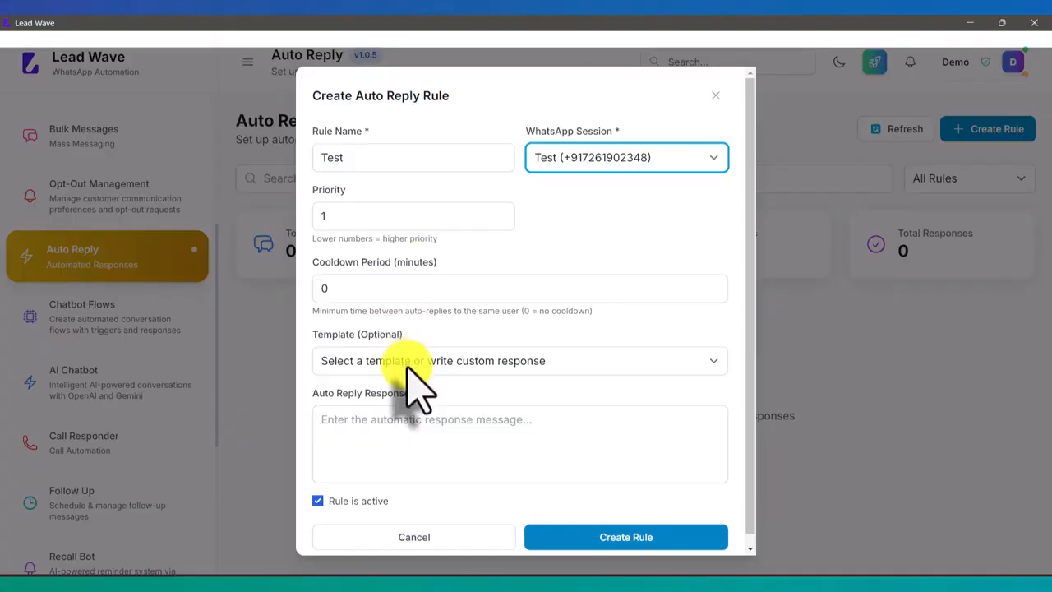
# Check the template choices for the auto reply rule and keep the custom response option
pyautogui.click(403, 424)
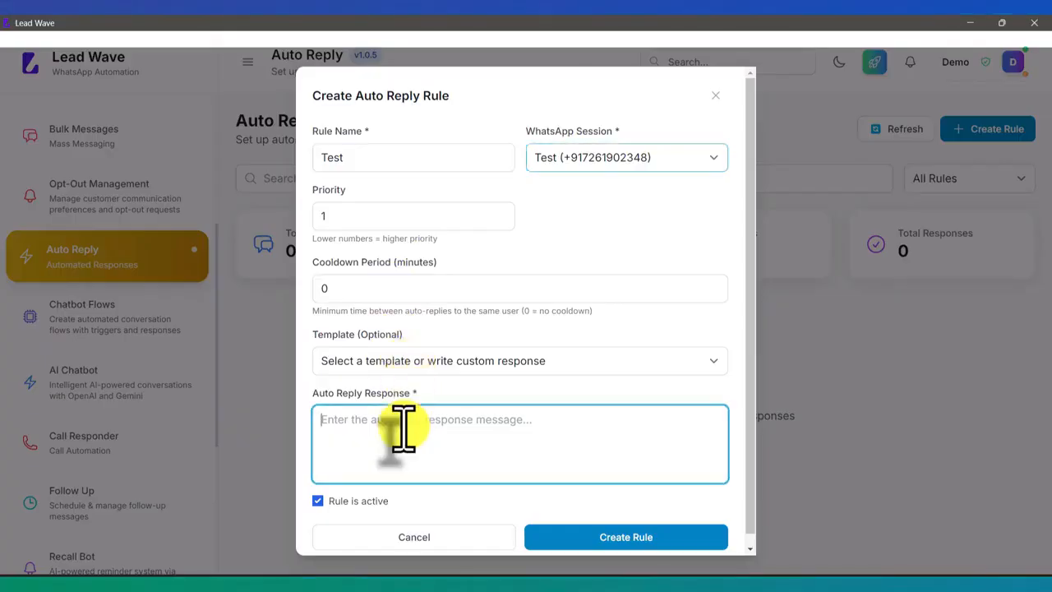
pyautogui.scroll(-1, 498, 427)
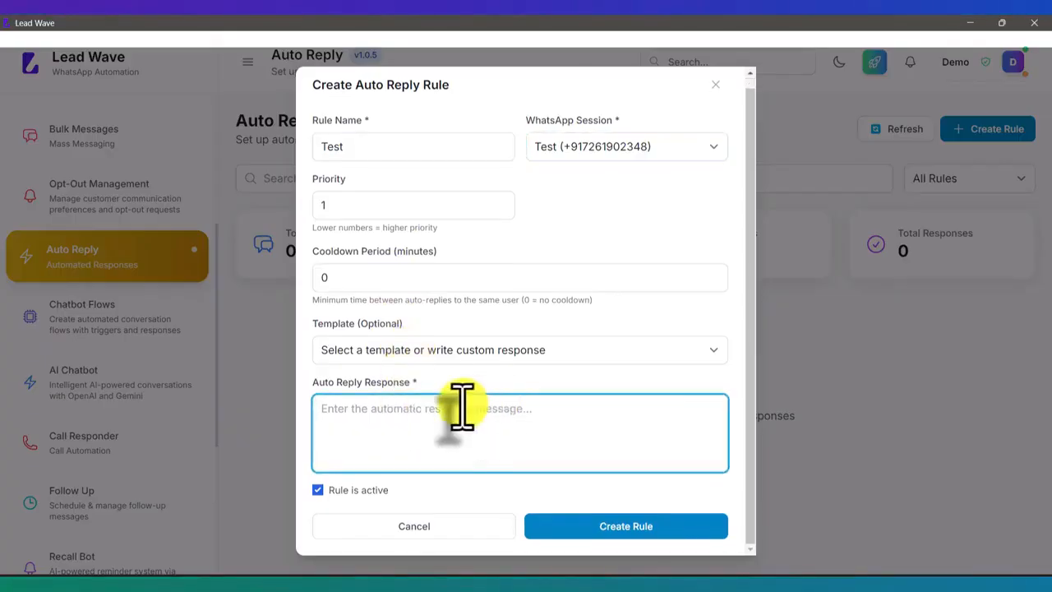
pyautogui.click(467, 353)
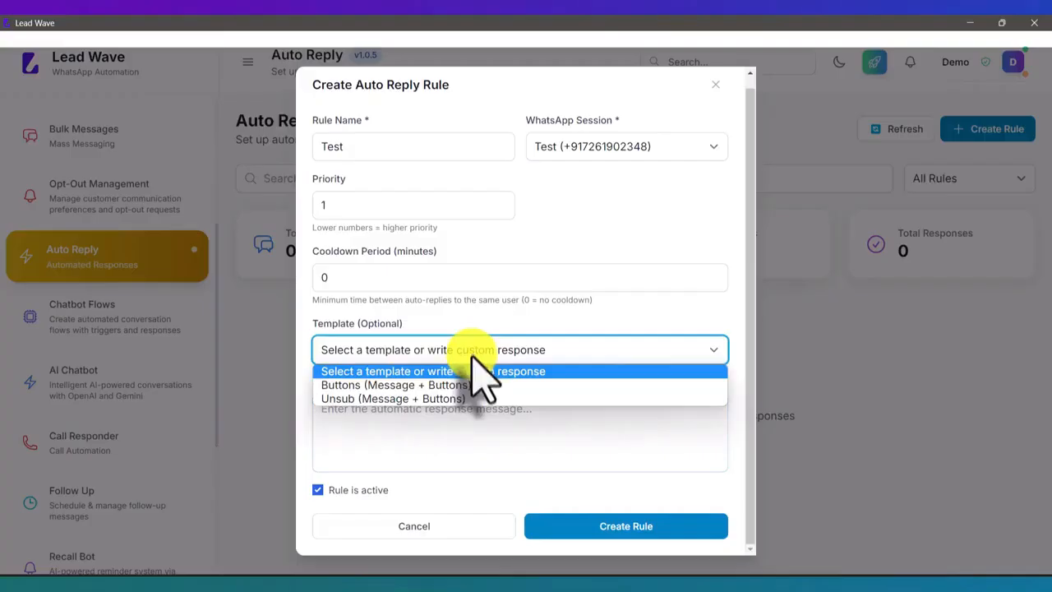
pyautogui.click(472, 372)
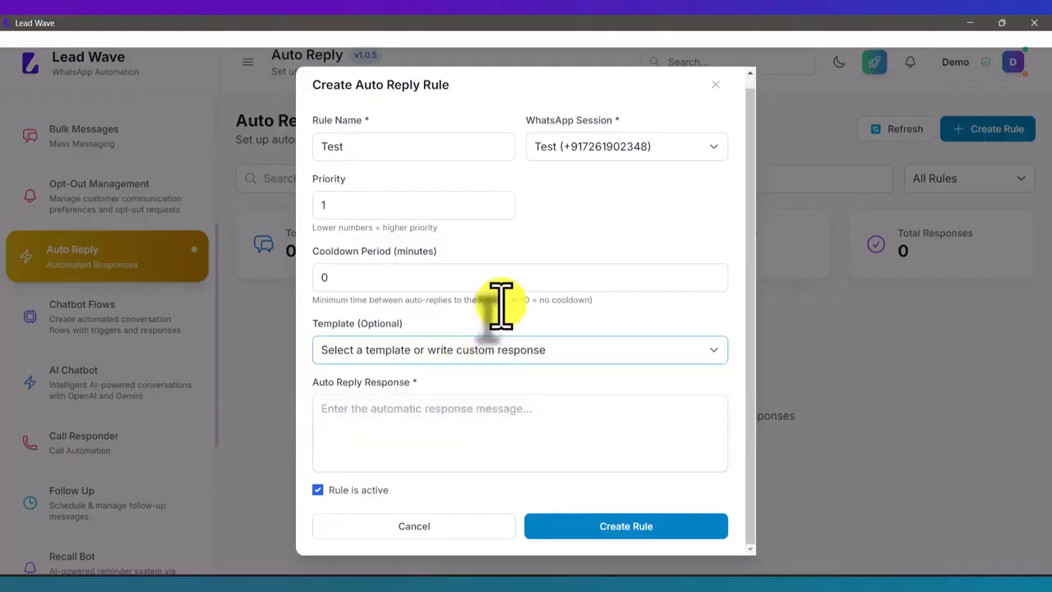
# Enter "Welcome to Lead Wave, How may i help you ?" as the auto reply response and create the rule
pyautogui.click(468, 423)
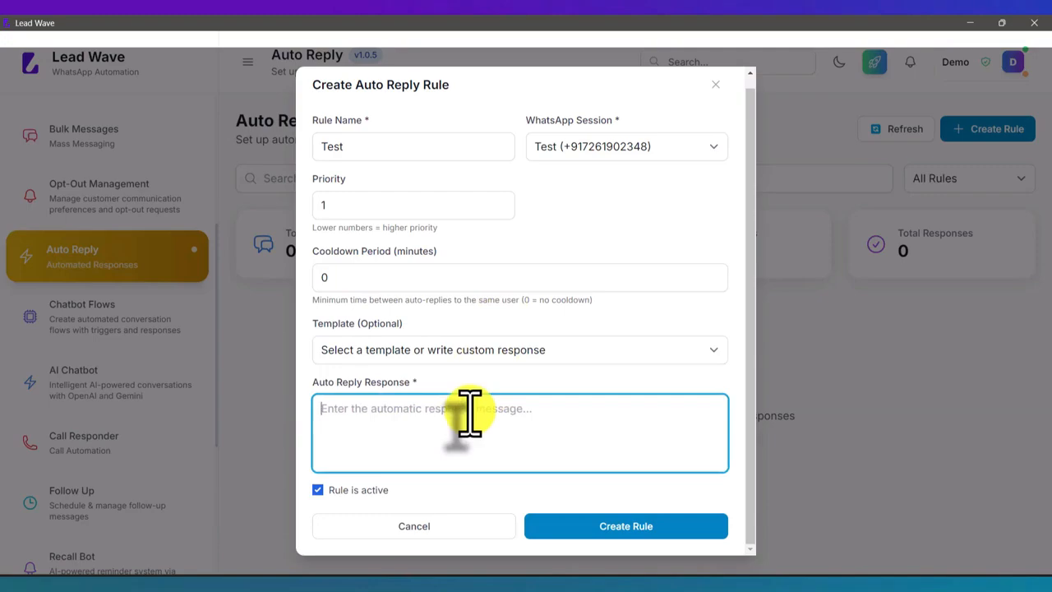
pyautogui.write('Welcom')
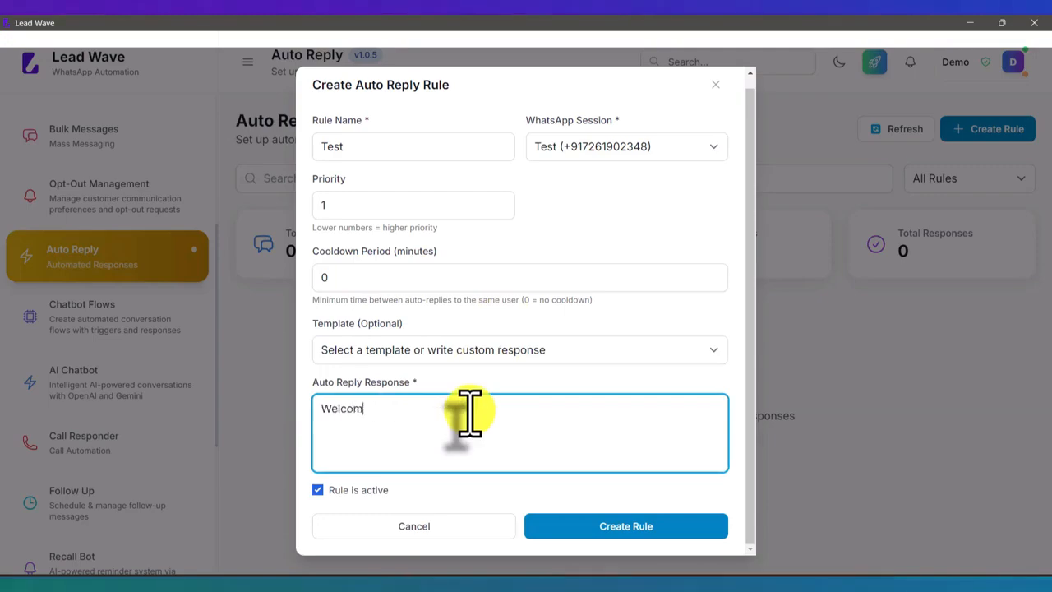
pyautogui.write('e to Lead Wa')
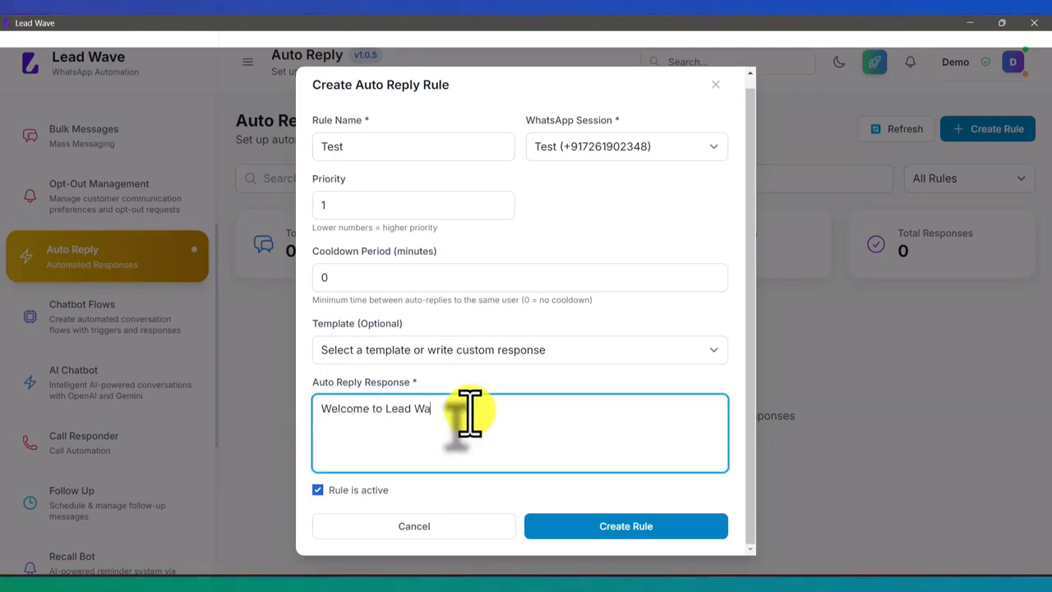
pyautogui.write('ve,')
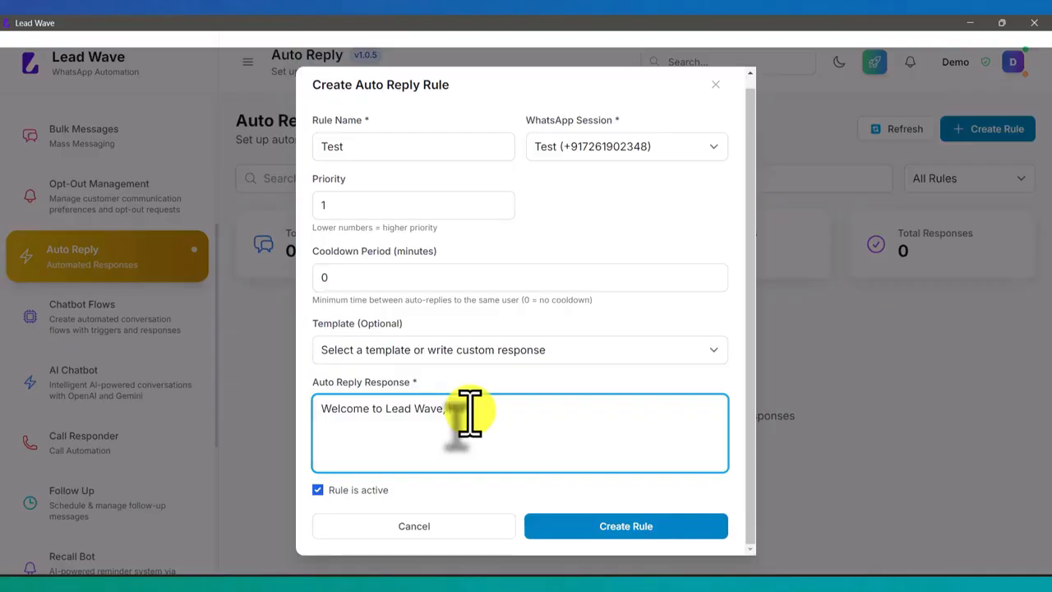
pyautogui.write(' how may i help you ?')
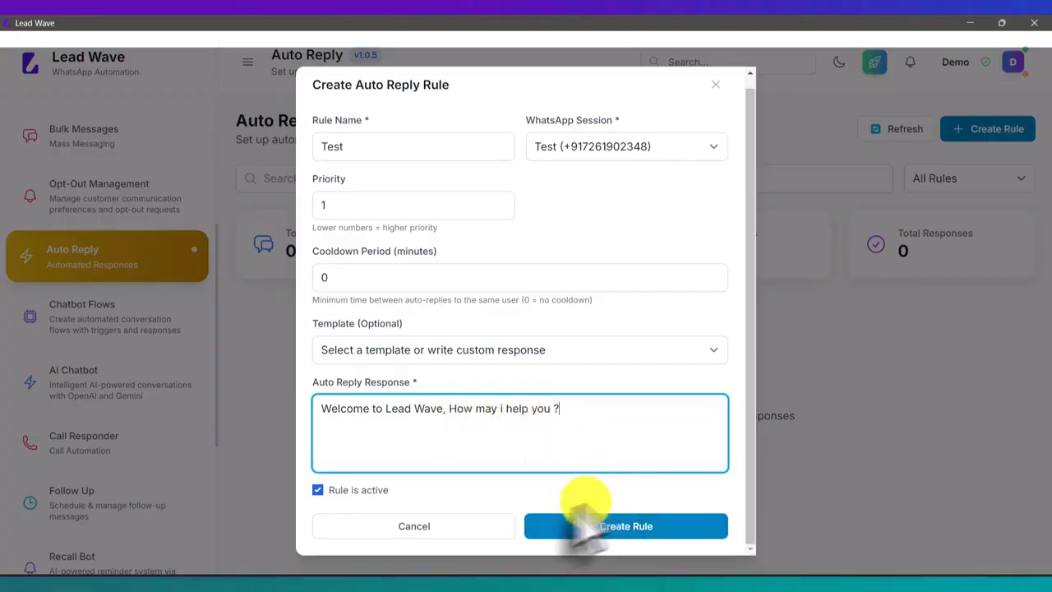
pyautogui.click(637, 528)
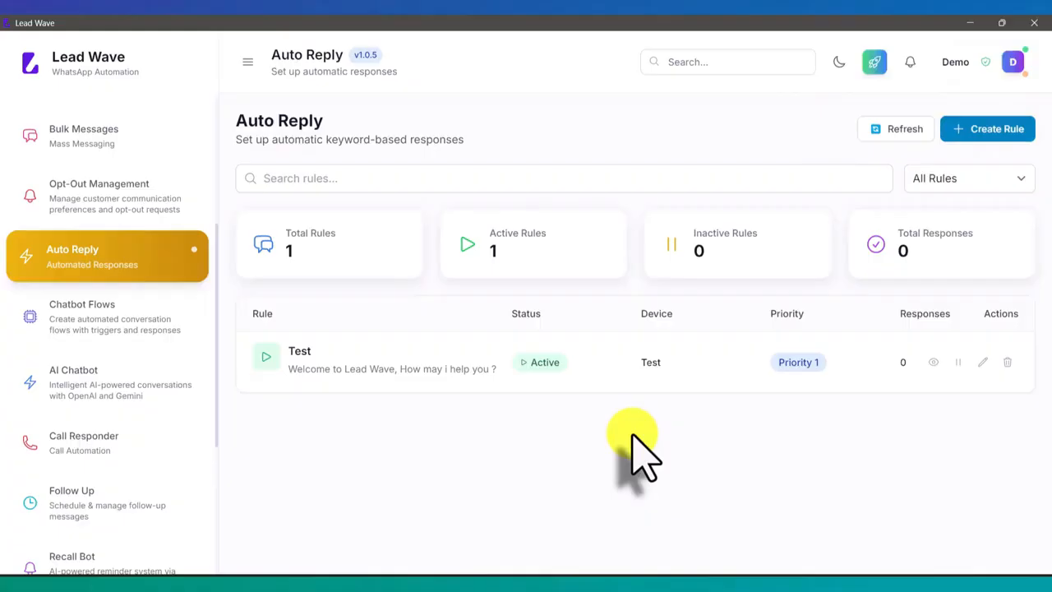
# Switch to the mirrored phone's WhatsApp chat with Lead Wave and send "Hi" to test the auto reply
pyautogui.moveTo(355, 369); pyautogui.dragTo(465, 370)
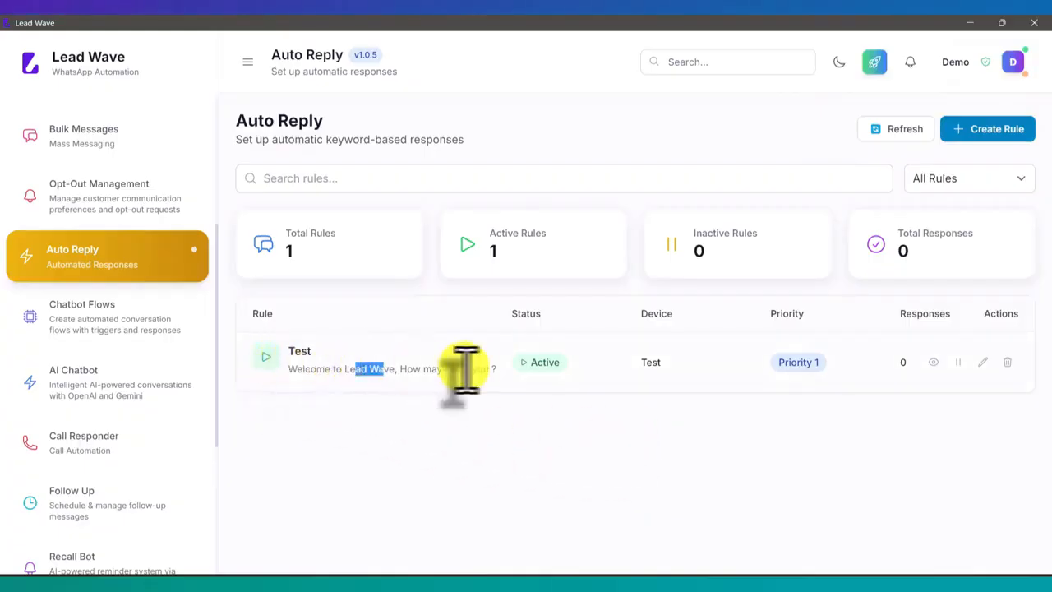
pyautogui.click(470, 369)
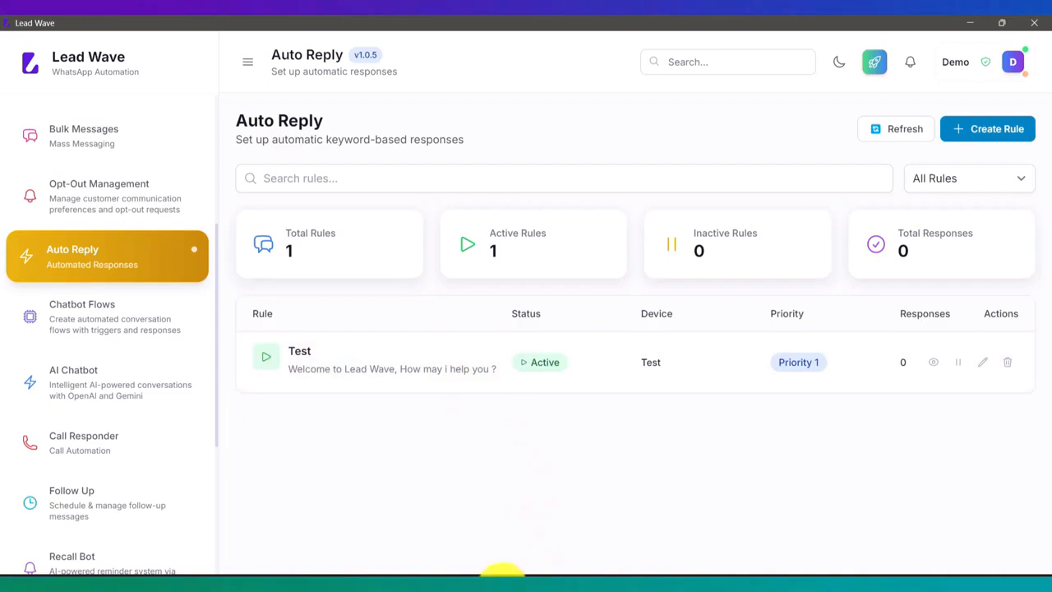
pyautogui.moveTo(503, 575)
pyautogui.click(505, 557)
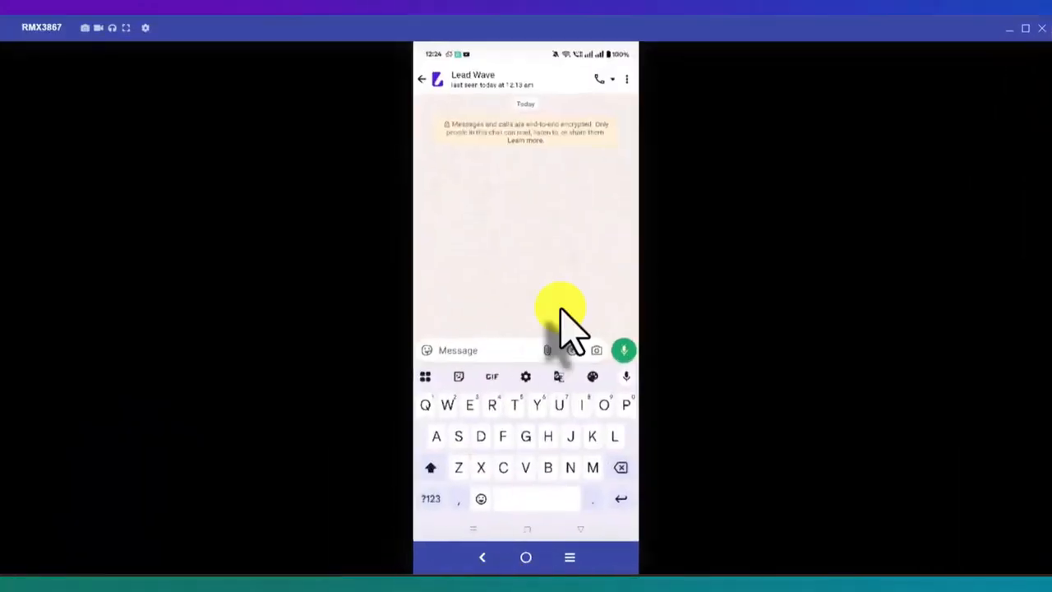
pyautogui.write('Hi')
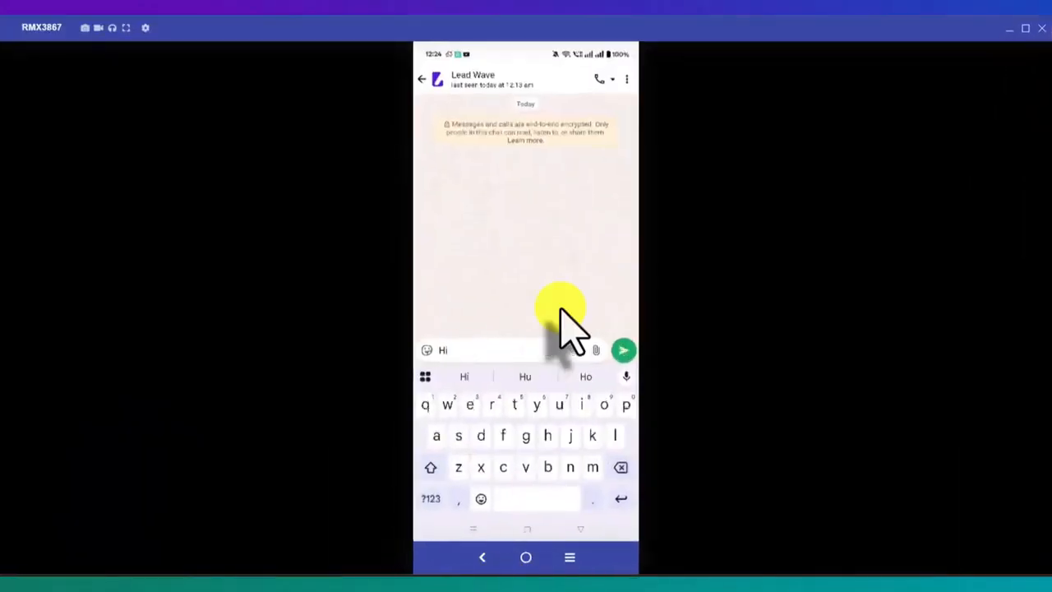
pyautogui.press('Return')
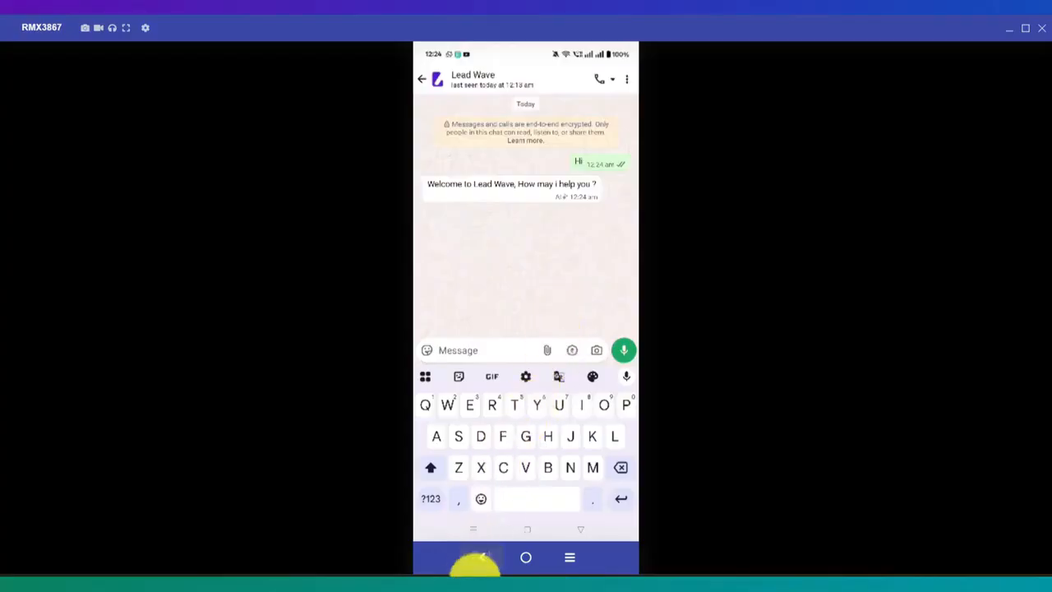
# Switch back to Lead Wave, look over a blank auto reply rule form, and close it without saving
pyautogui.click(476, 587)
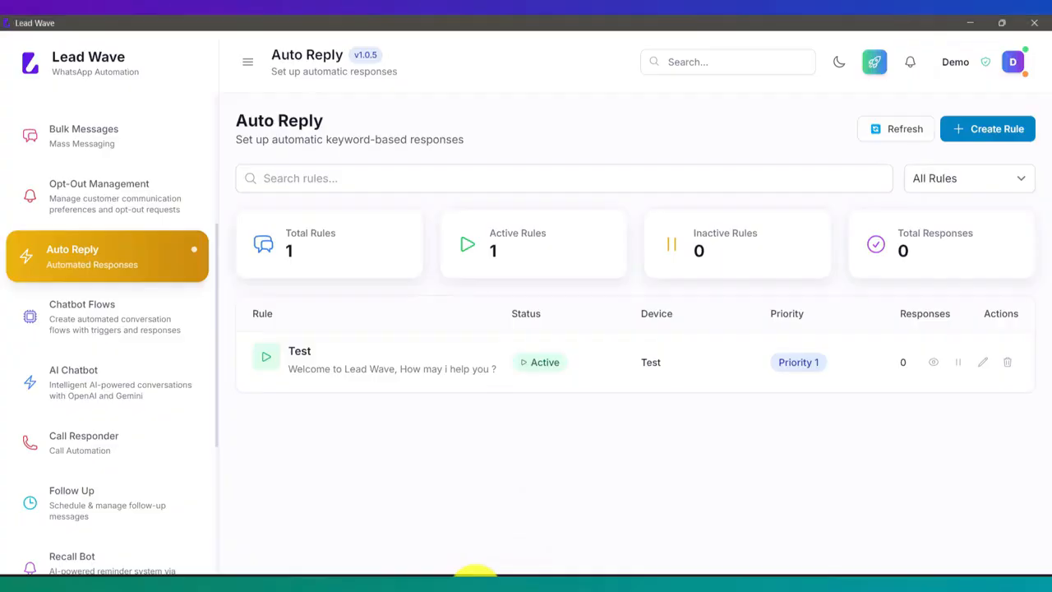
pyautogui.click(998, 131)
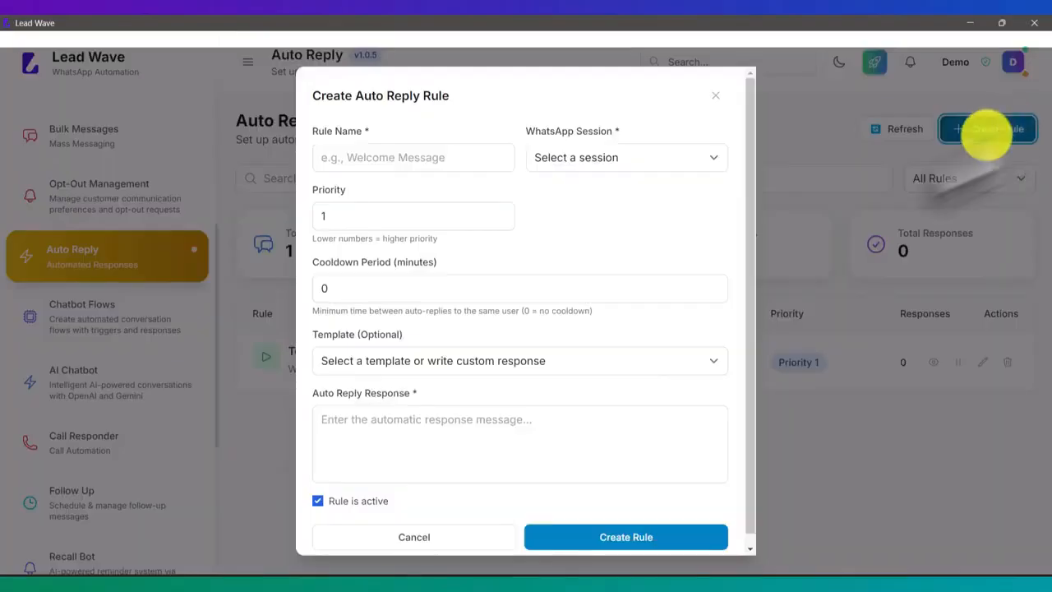
pyautogui.click(460, 542)
# Return to the mirrored phone's chat with Lead Wave and send a second "Hi" to retest the auto reply
pyautogui.click(476, 575)
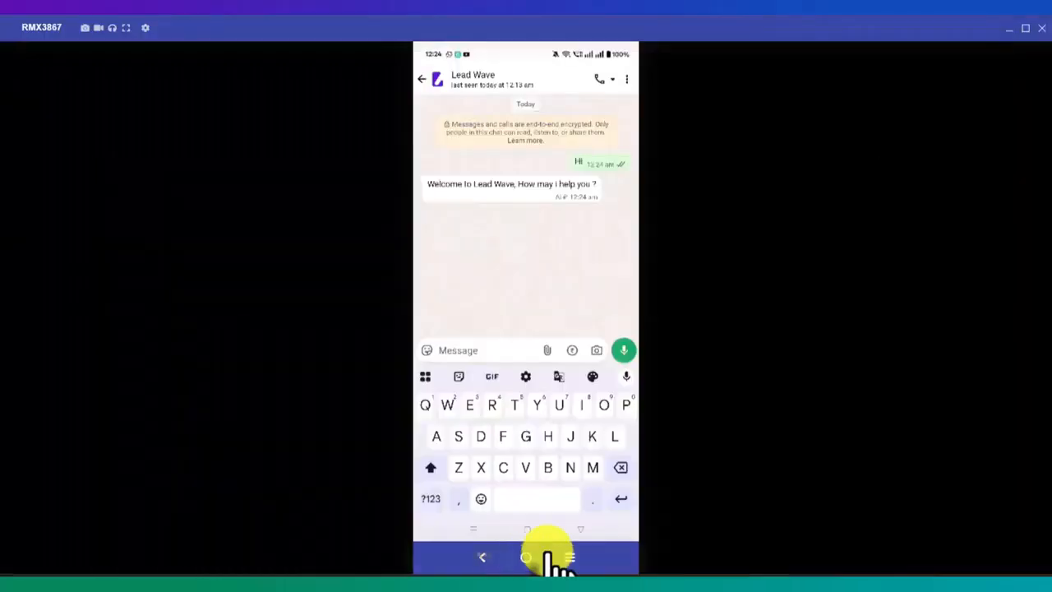
pyautogui.write('Hi')
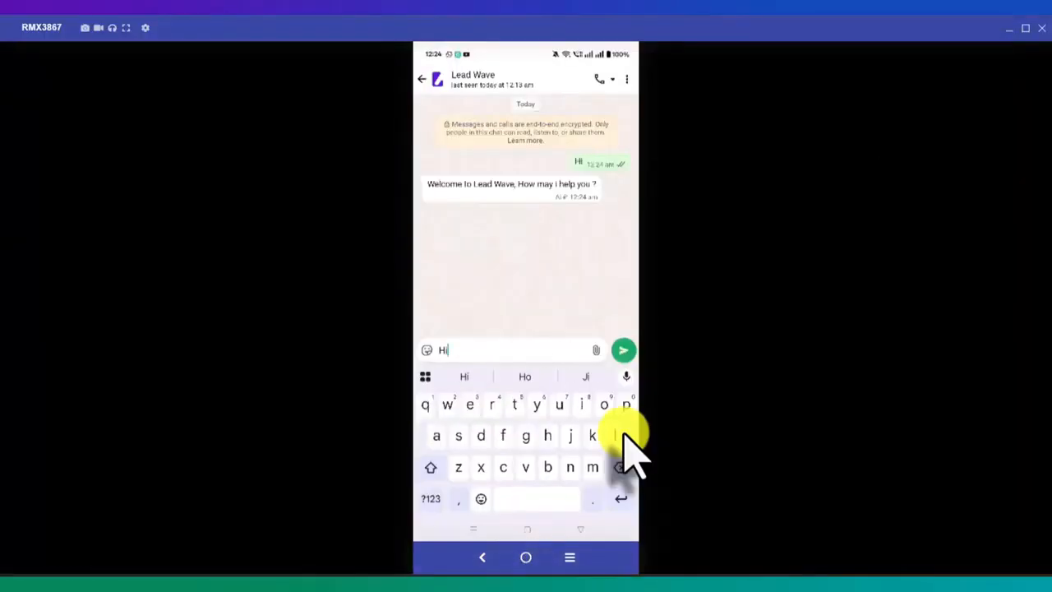
pyautogui.press('Return')
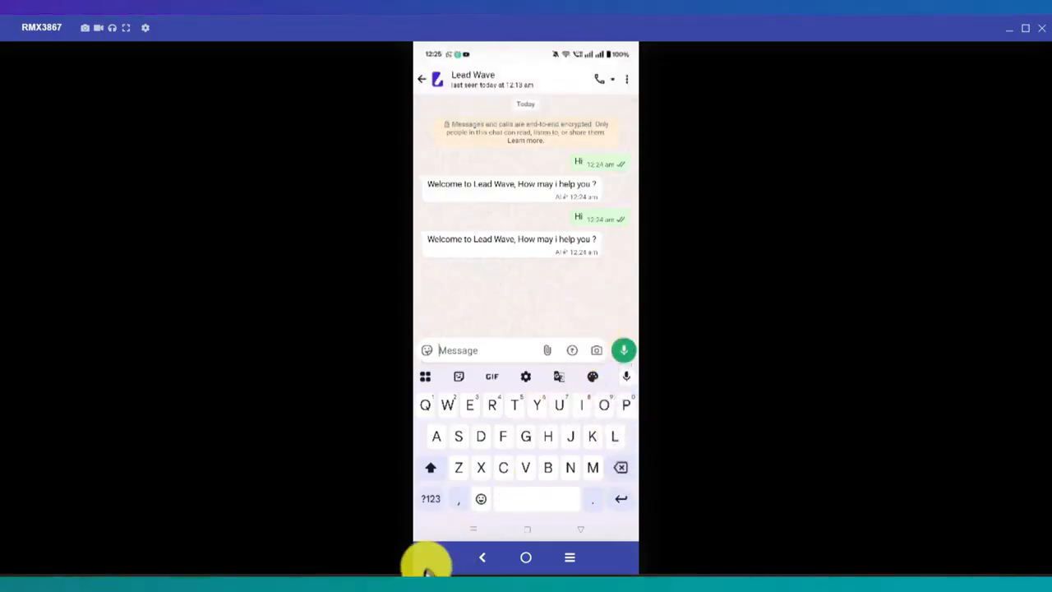
# Switch to Lead Wave, set the Test auto reply rule's cooldown period to 60 minutes, and update the rule
pyautogui.click(474, 589)
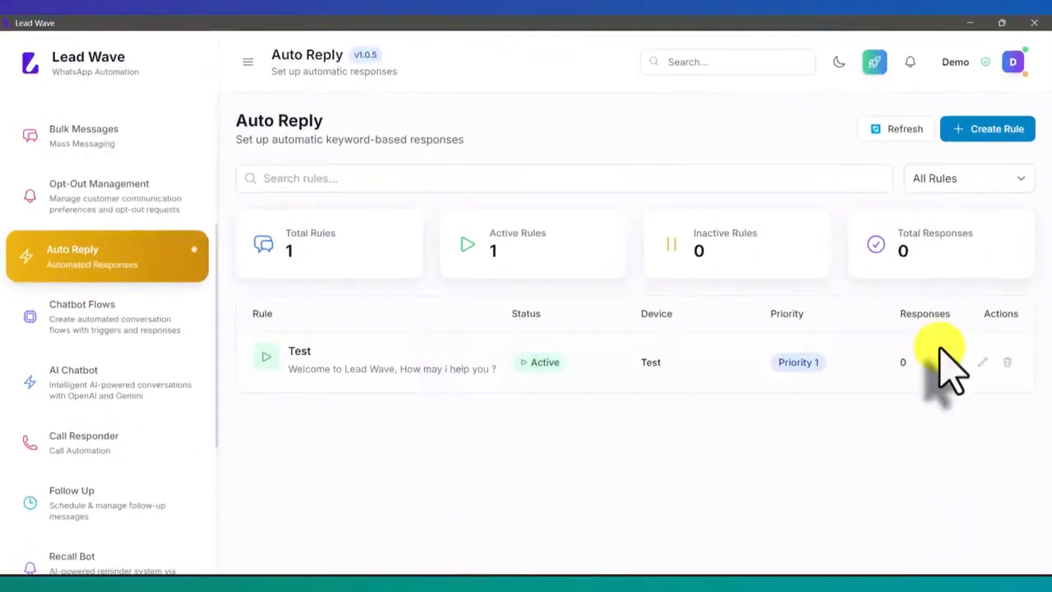
pyautogui.click(982, 361)
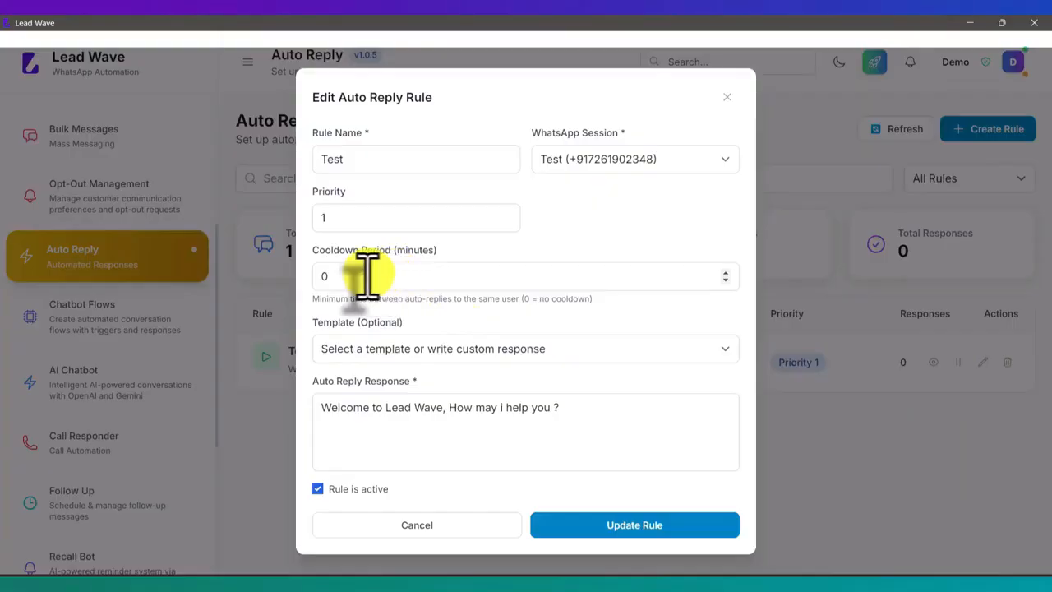
pyautogui.moveTo(364, 276); pyautogui.dragTo(298, 292)
pyautogui.write('6')
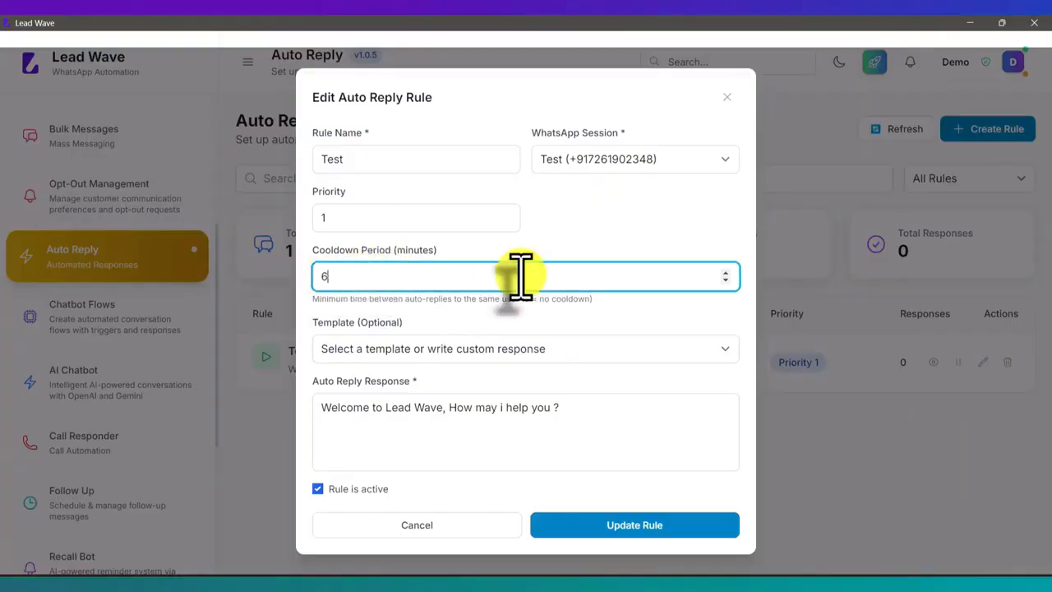
pyautogui.write('0')
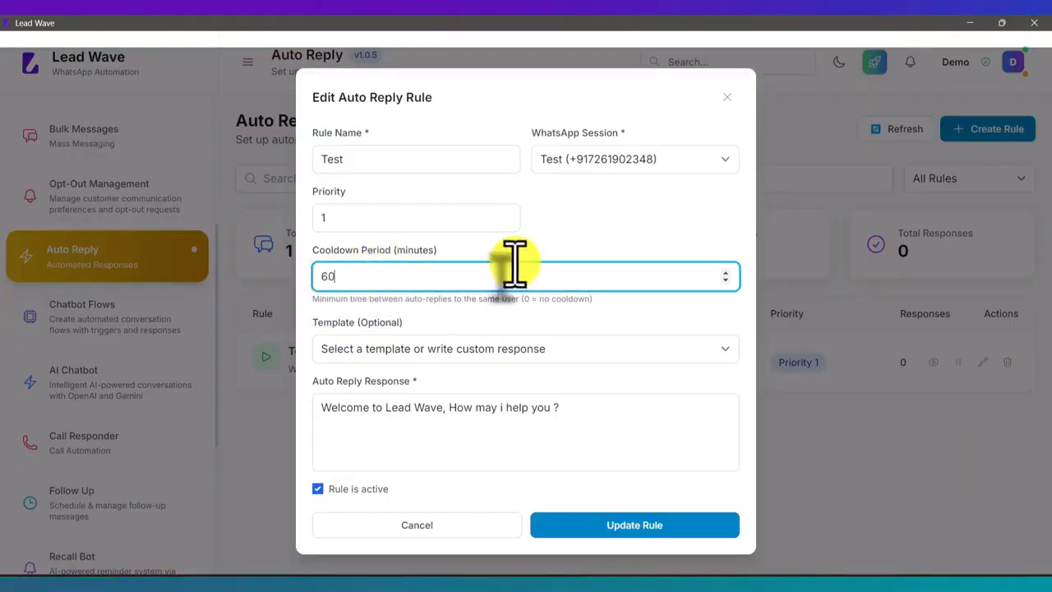
pyautogui.click(516, 253)
pyautogui.click(620, 524)
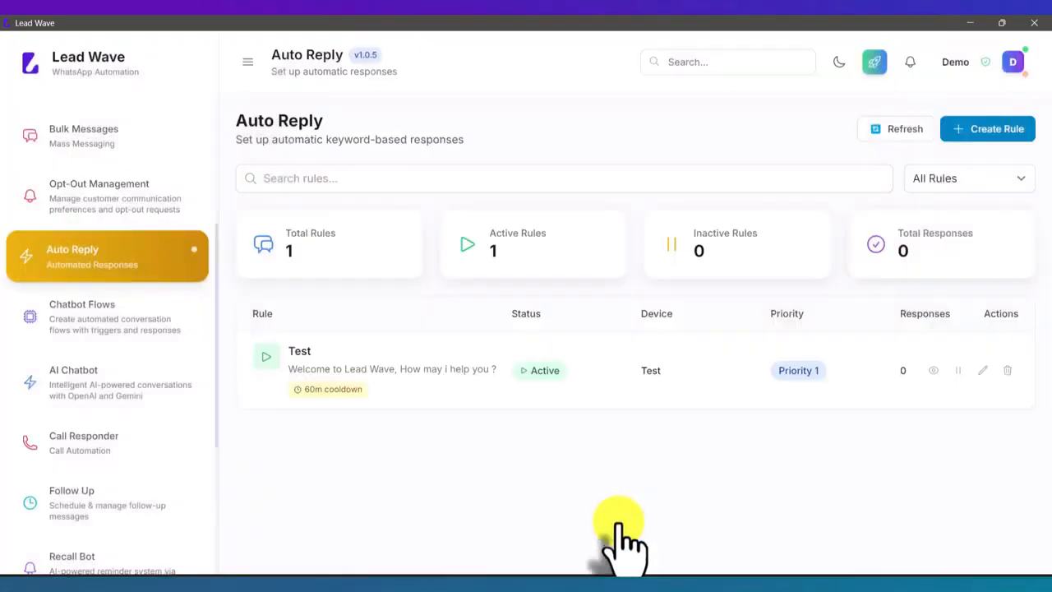
# Pause and reactivate the Test rule, and send "Hi" from the mirrored phone's chat with Lead Wave to test the cooldown
pyautogui.click(957, 371)
pyautogui.click(957, 370)
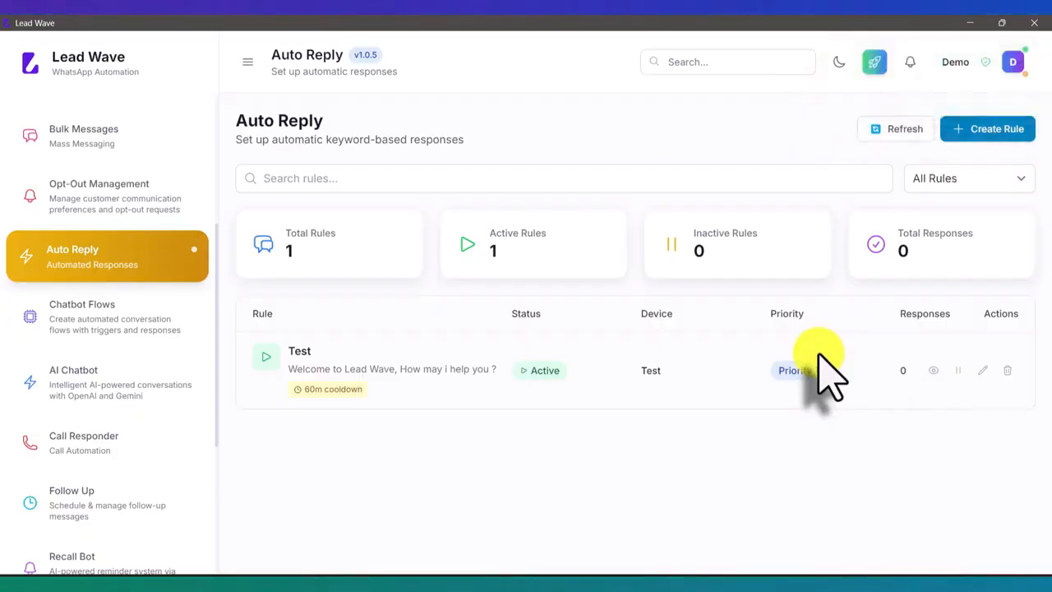
pyautogui.click(507, 567)
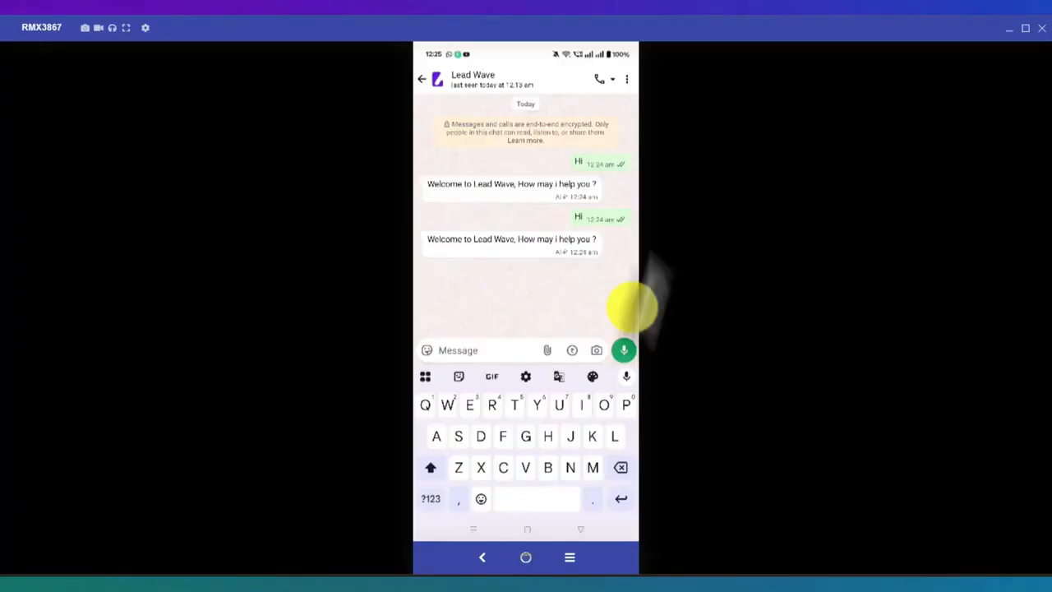
pyautogui.write('Hi')
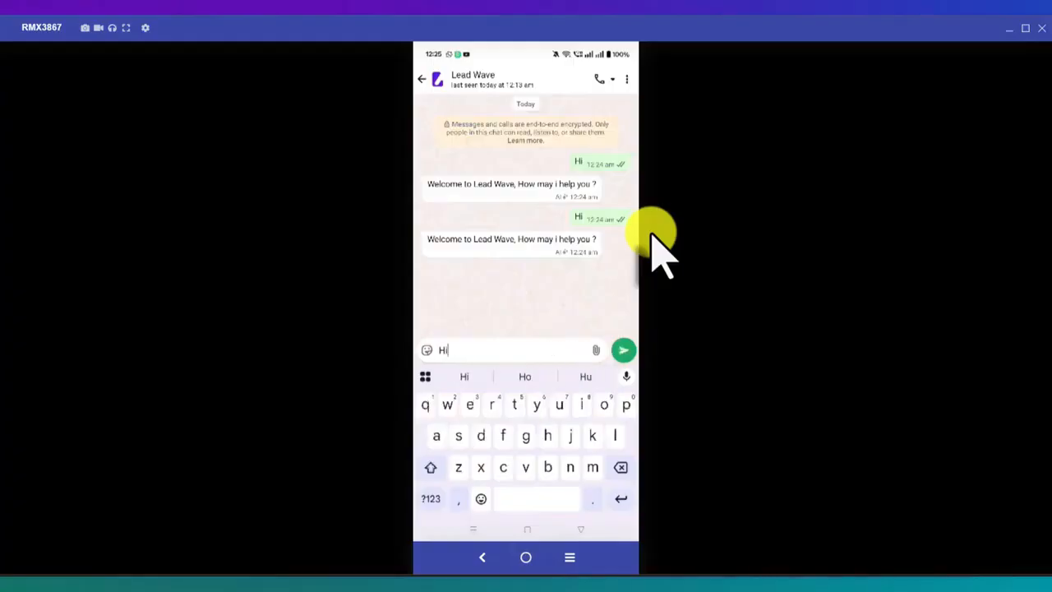
pyautogui.press('Return')
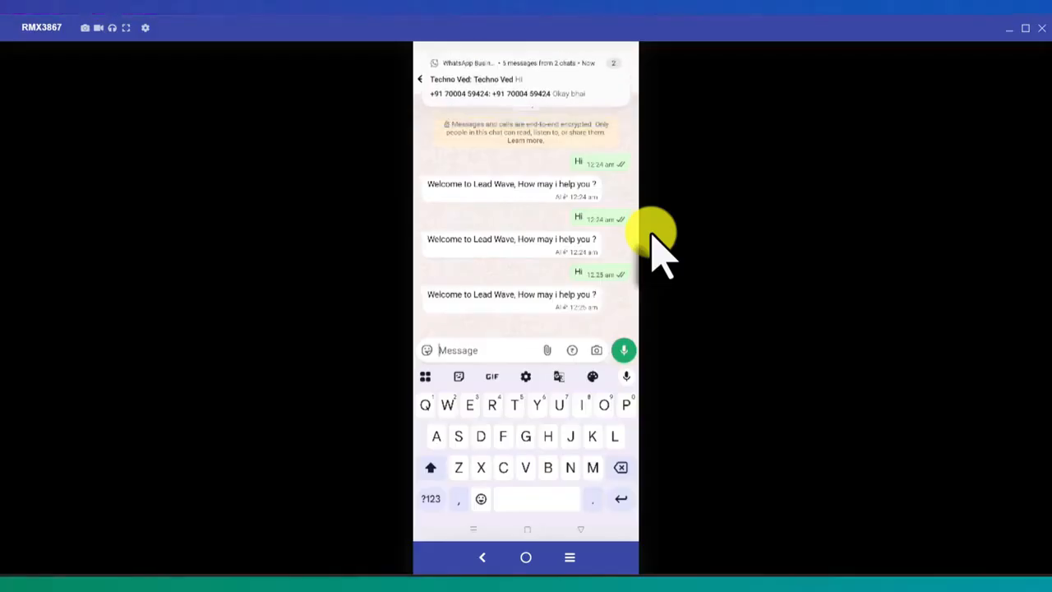
# Send another "Hi" in the phone's chat with Lead Wave to recheck the auto reply cooldown
pyautogui.write('Ho')
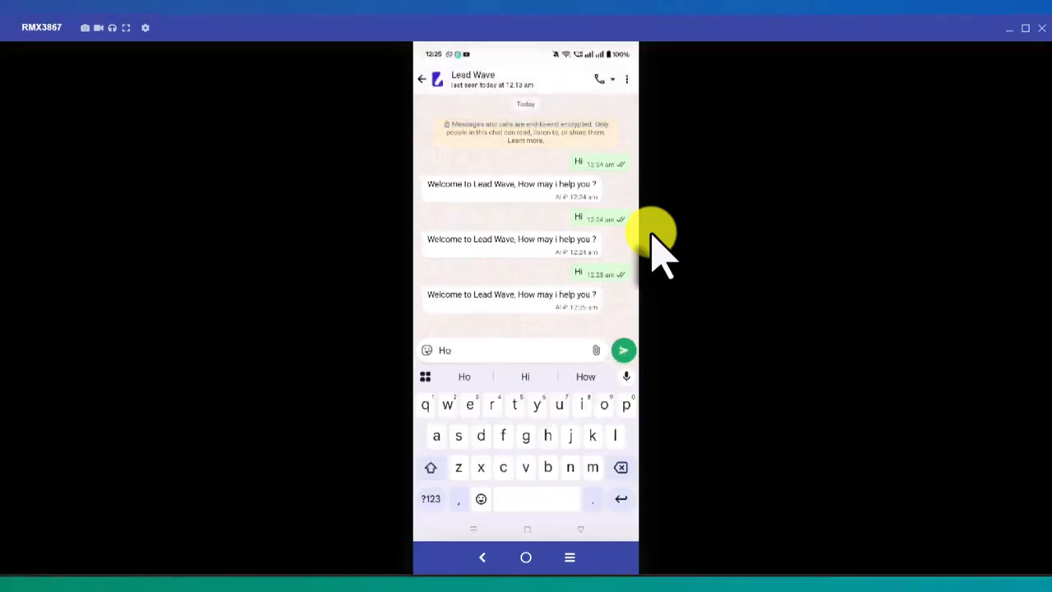
pyautogui.press('BackSpace')
pyautogui.write('i')
pyautogui.press('Return')
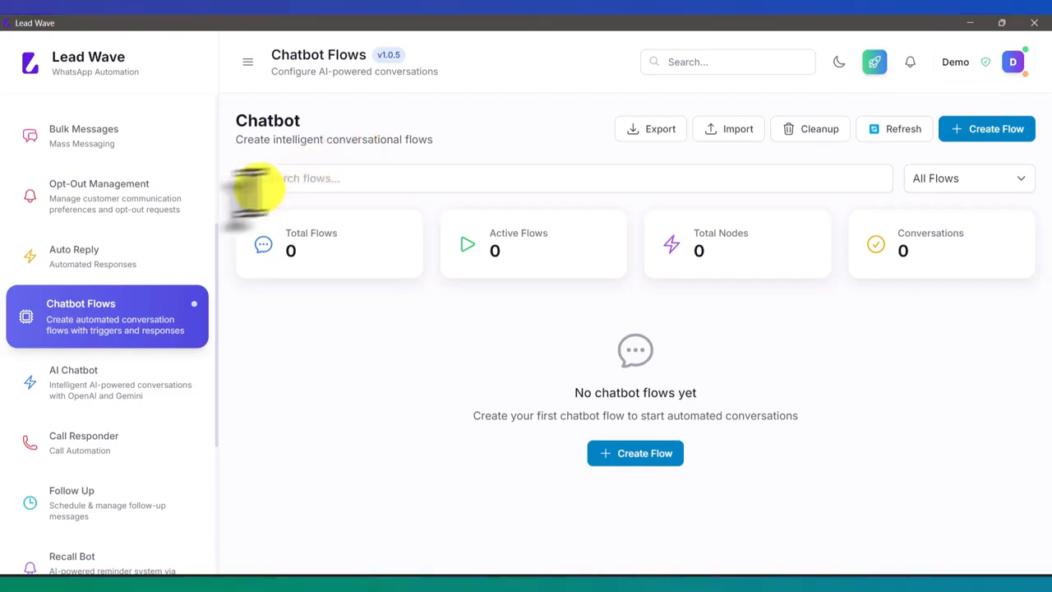
# In Lead Wave's AI Chatbot settings, start a new AI provider named Test with OpenAI as its type
pyautogui.click(110, 383)
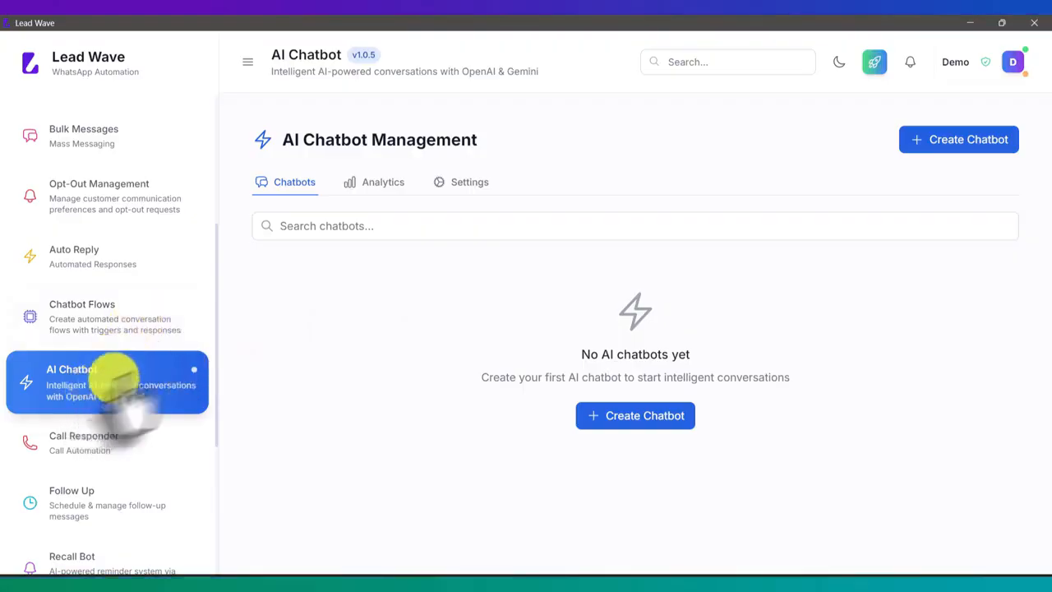
pyautogui.click(476, 183)
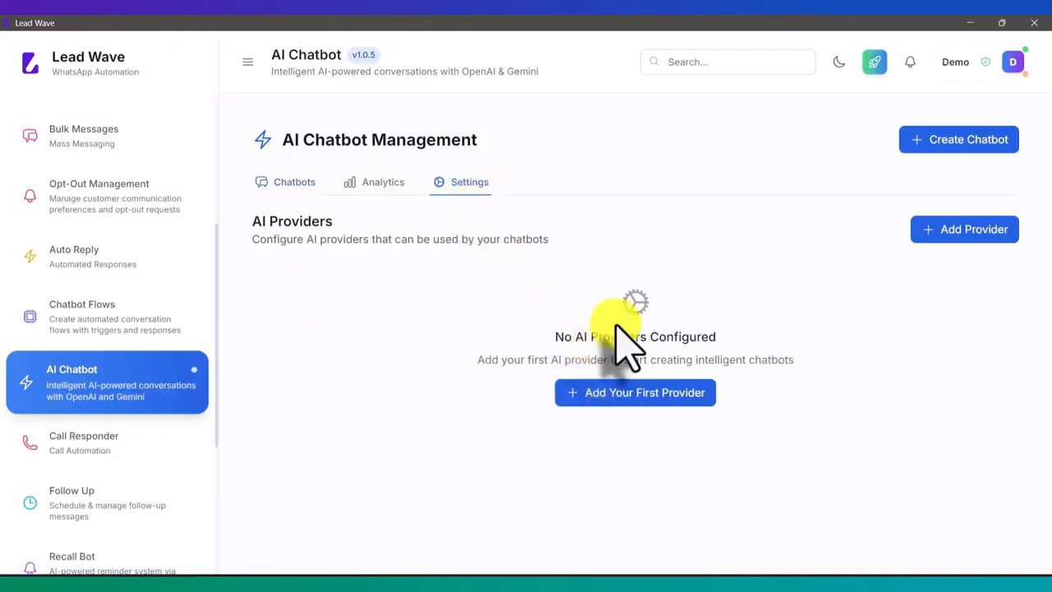
pyautogui.click(633, 403)
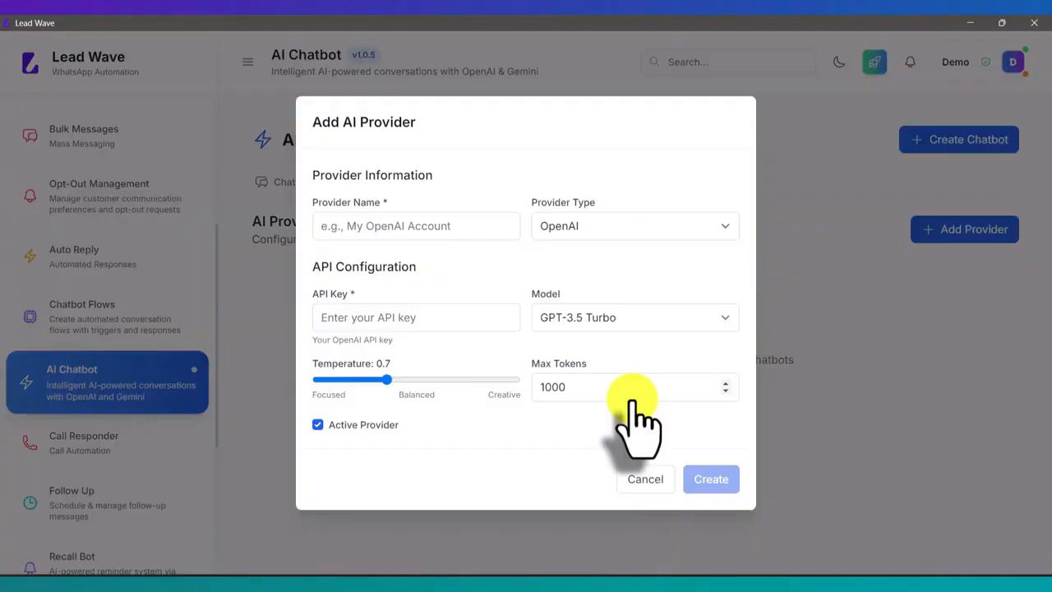
pyautogui.click(396, 226)
pyautogui.write('Test')
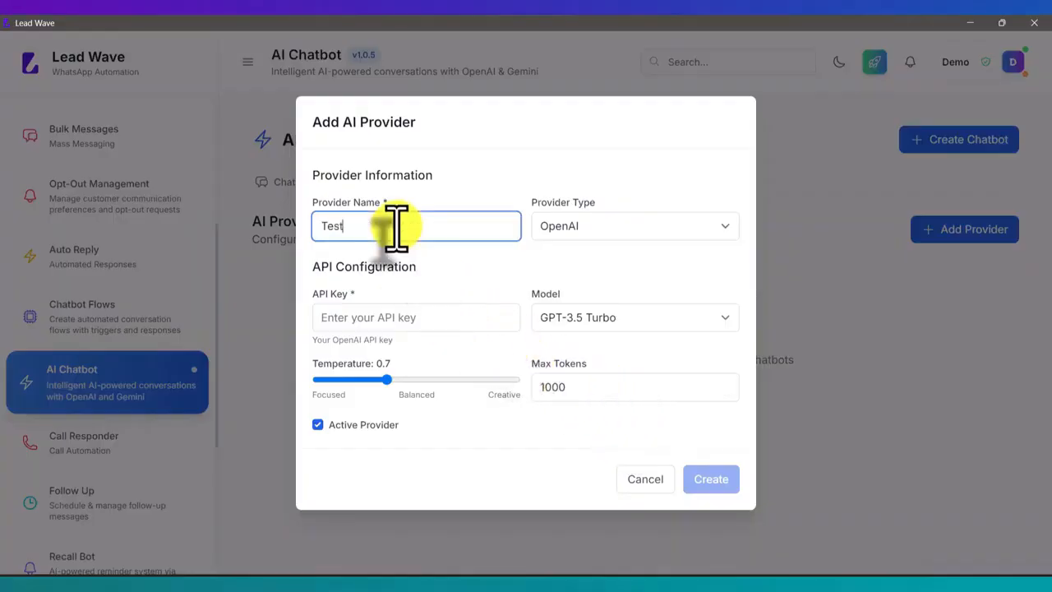
pyautogui.click(574, 226)
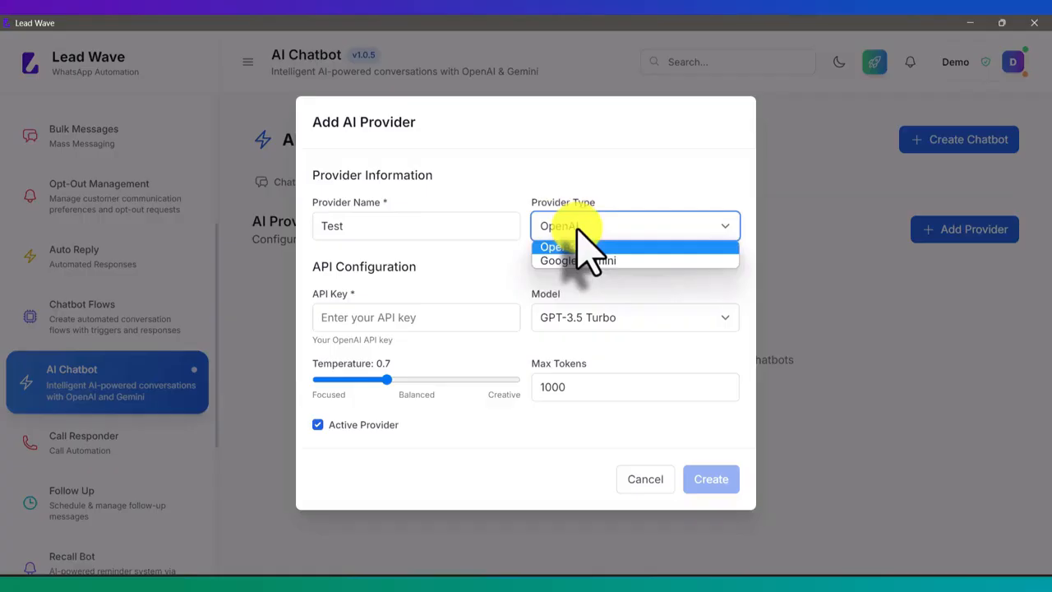
pyautogui.click(579, 247)
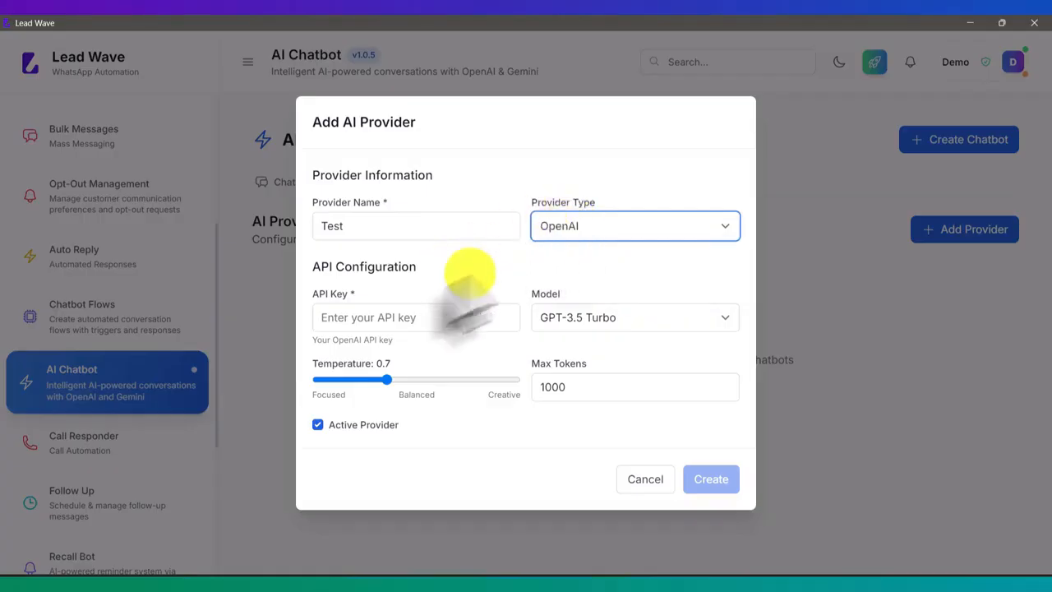
# Paste the OpenAI API key, choose the GPT-4 Turbo model, and create the provider
pyautogui.click(370, 316)
pyautogui.hotkey('ctrl', 'v')
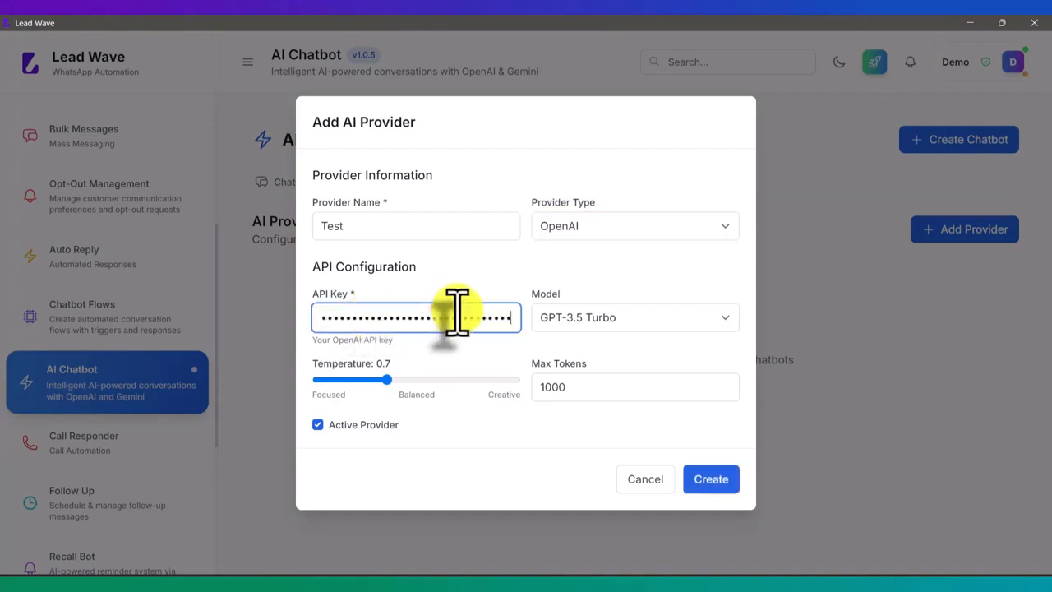
pyautogui.click(588, 317)
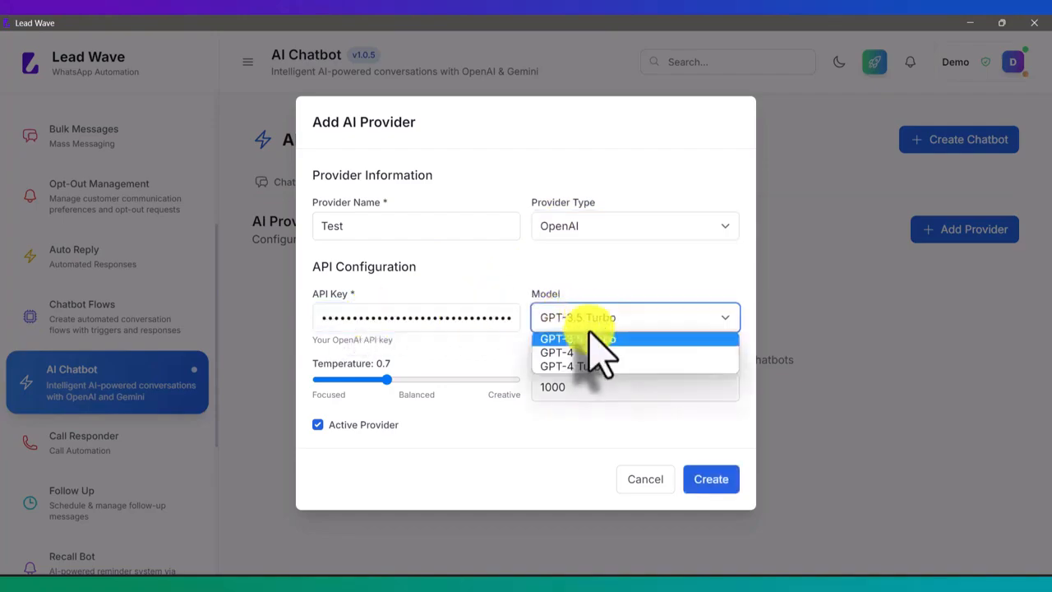
pyautogui.click(589, 367)
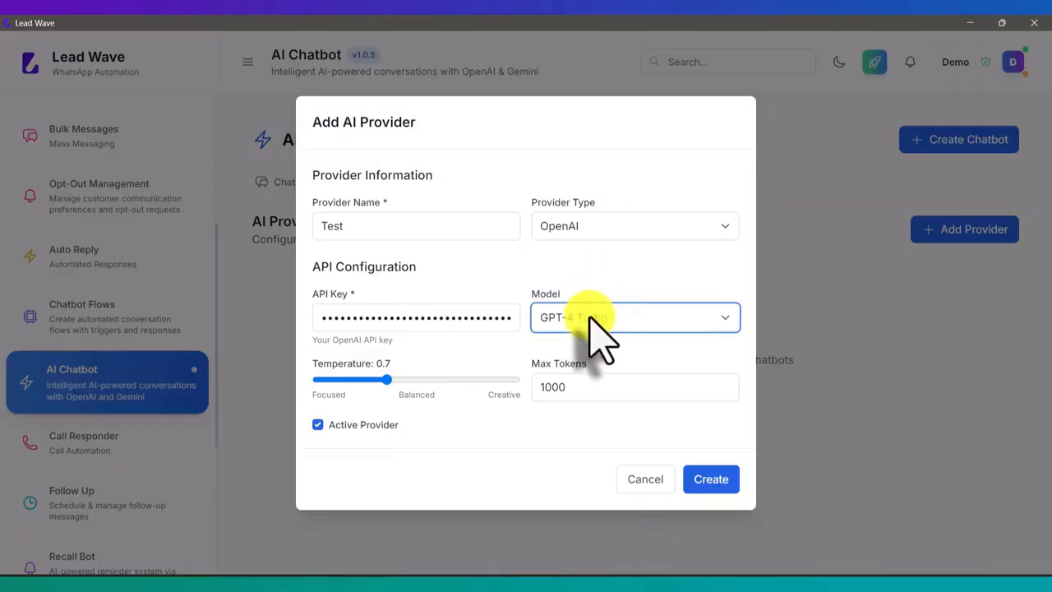
pyautogui.click(589, 316)
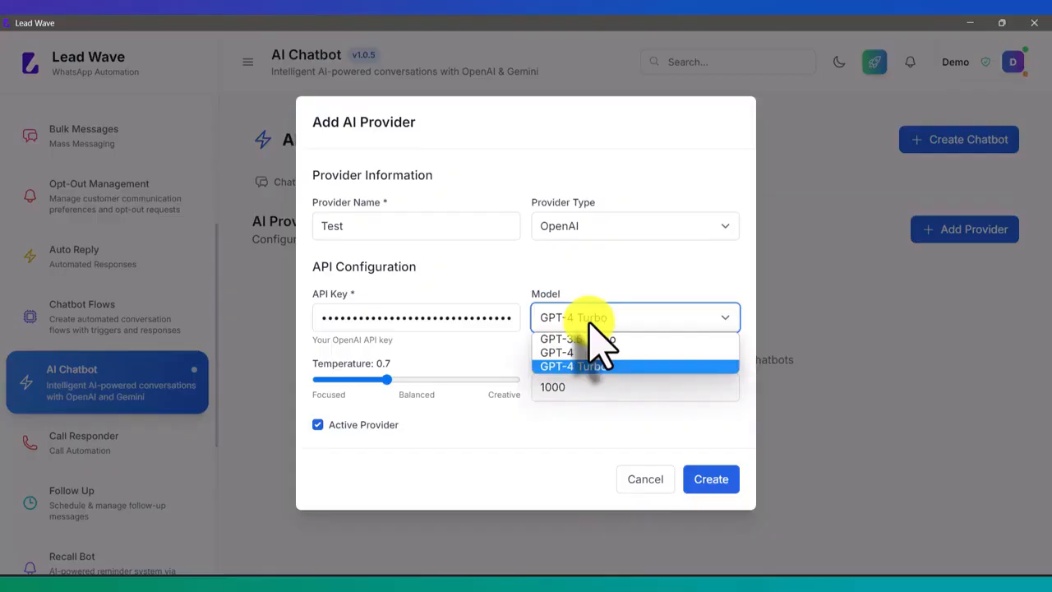
pyautogui.click(590, 325)
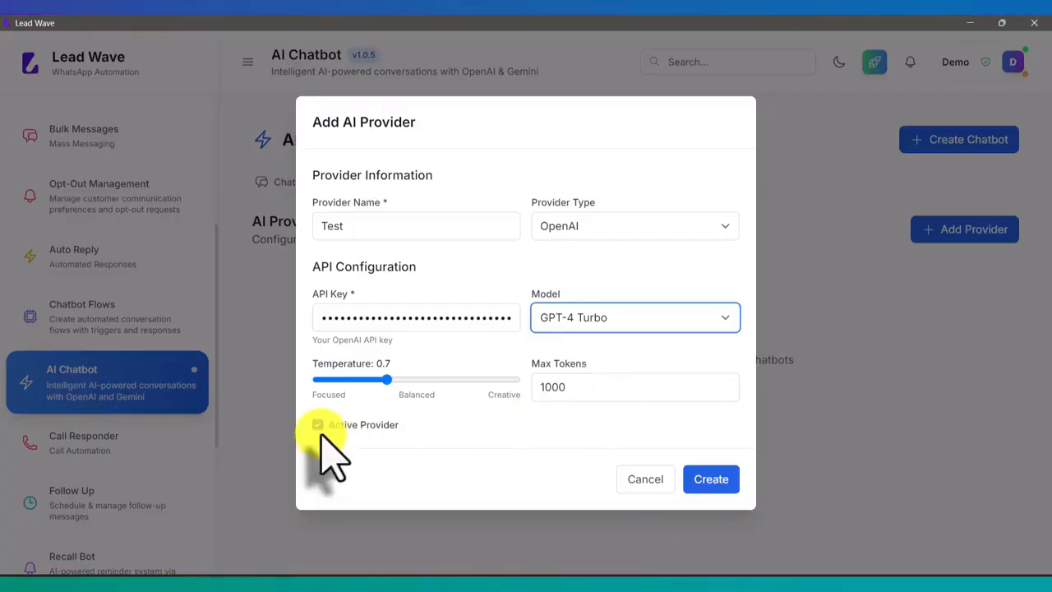
pyautogui.click(705, 481)
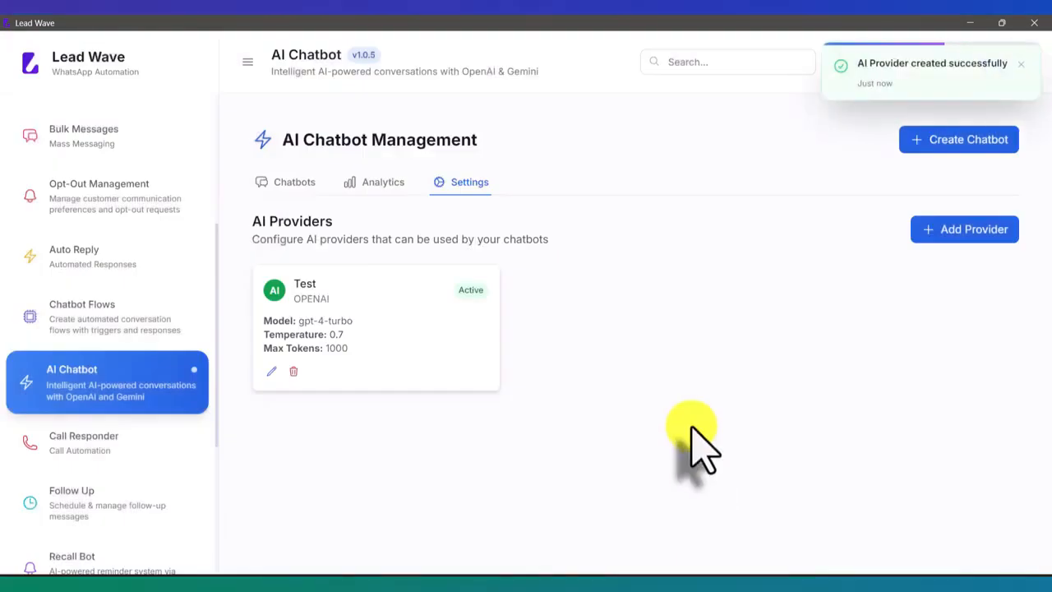
# Look over the blank Create Chatbot form and close it without saving
pyautogui.click(284, 189)
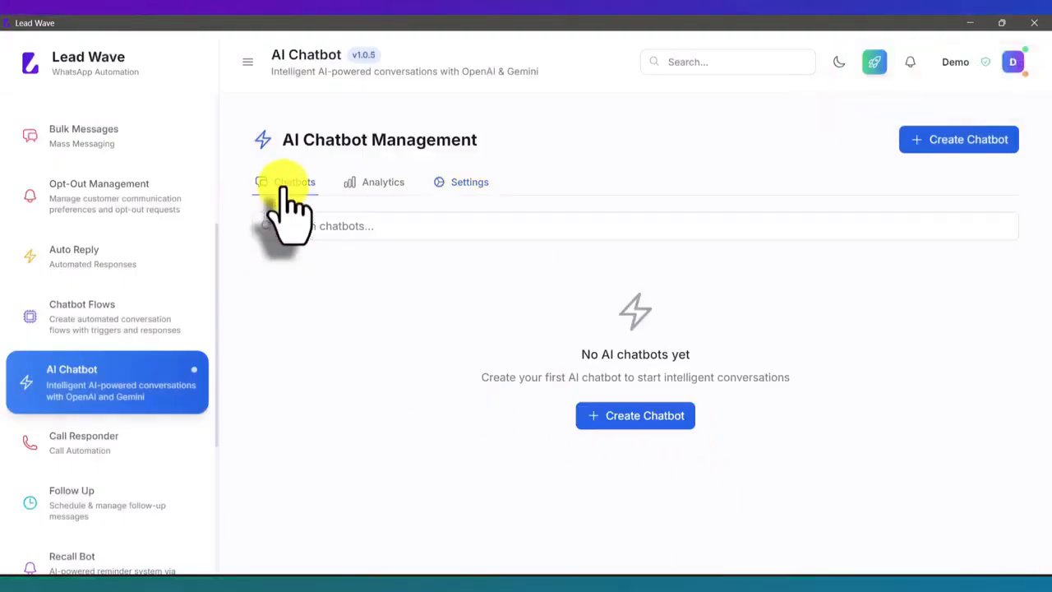
pyautogui.click(632, 417)
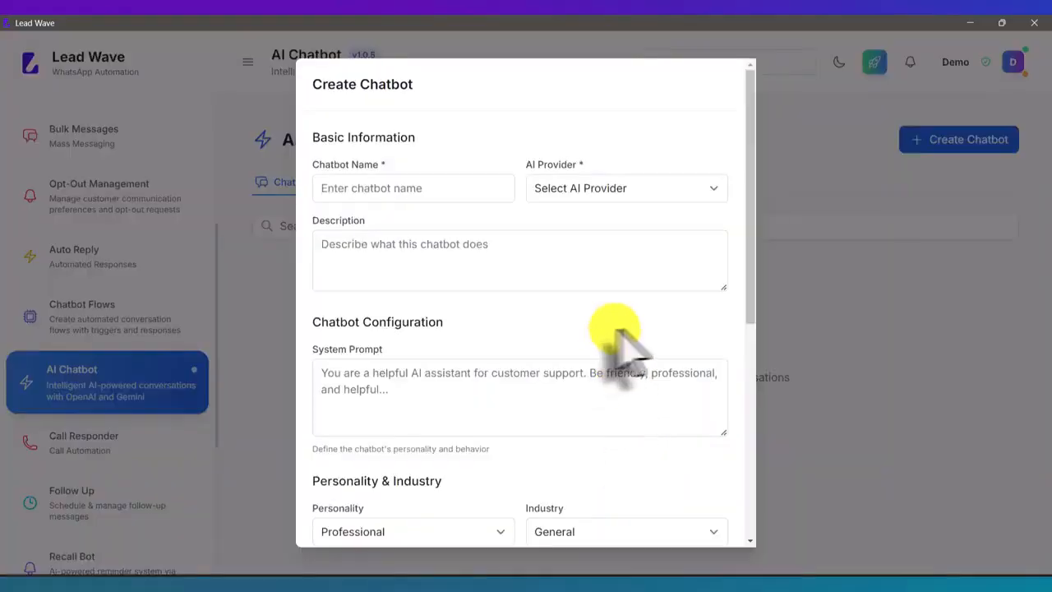
pyautogui.scroll(-5, 681, 348)
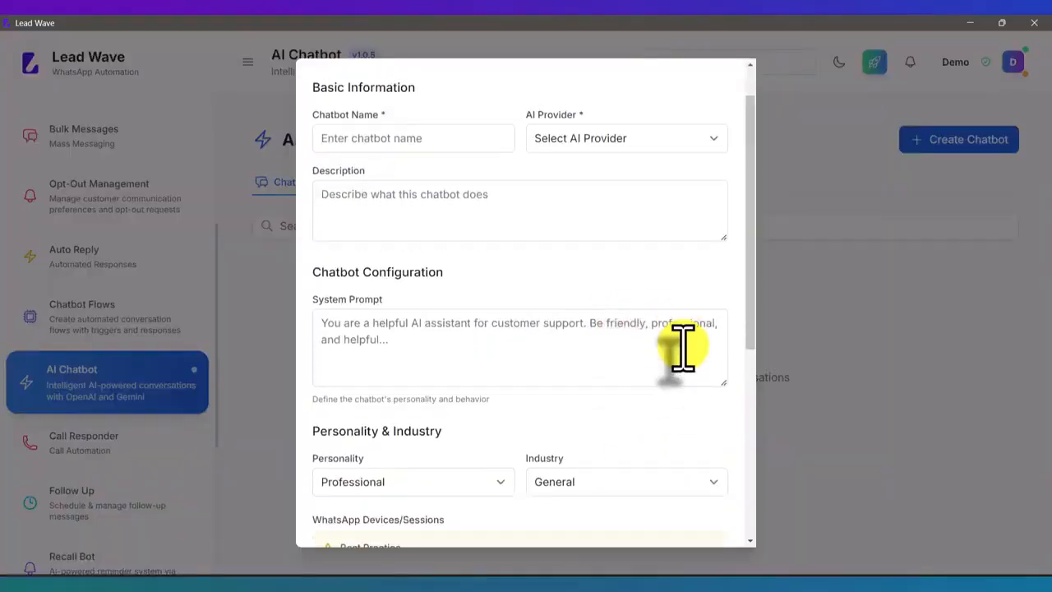
pyautogui.click(632, 518)
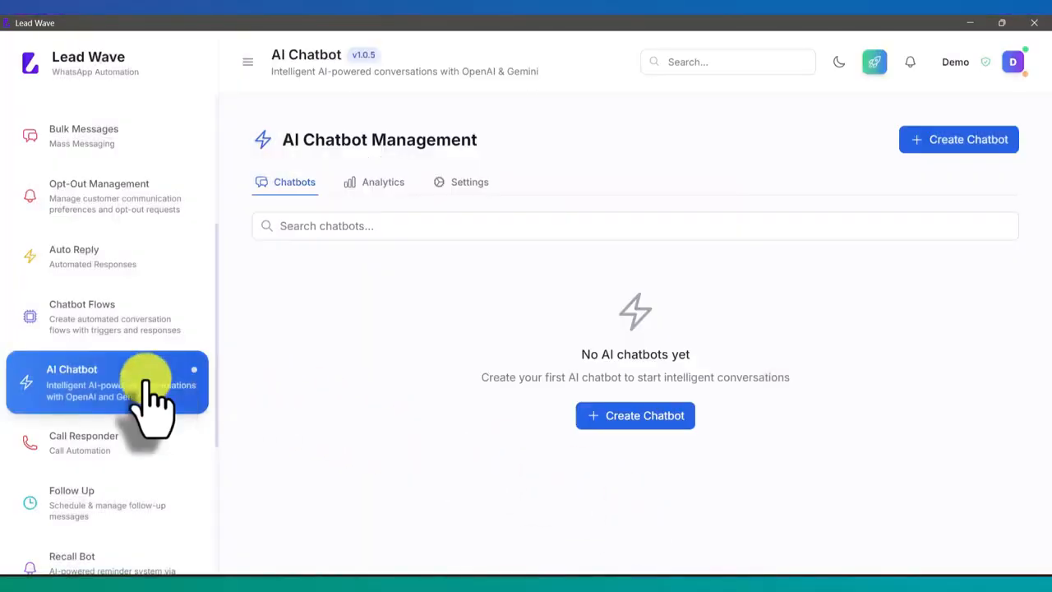
# Check the Chatbot Flows and Auto Reply pages, and return to AI Chatbot management
pyautogui.click(130, 319)
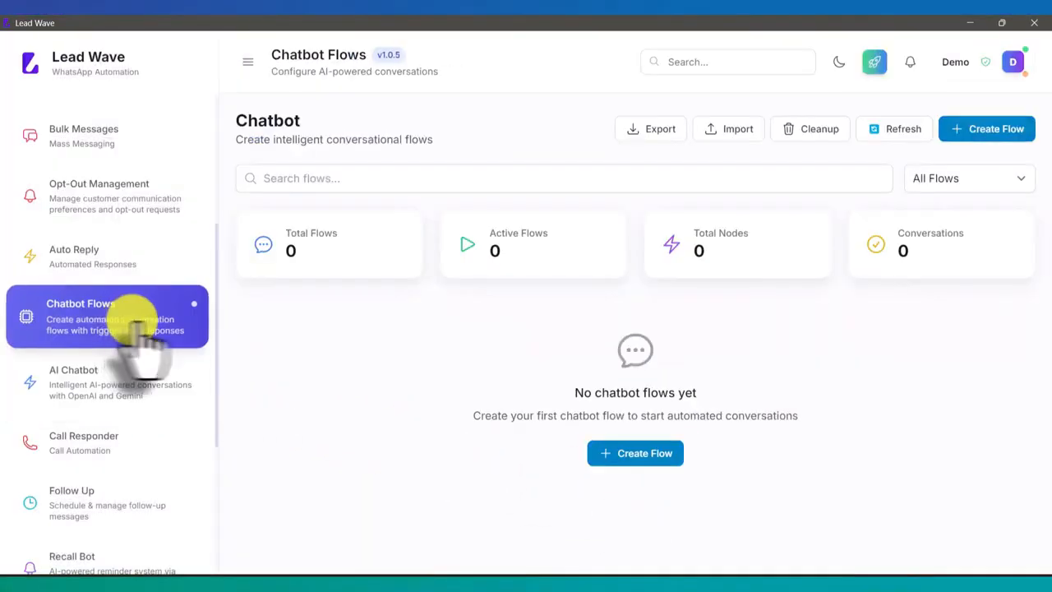
pyautogui.click(82, 251)
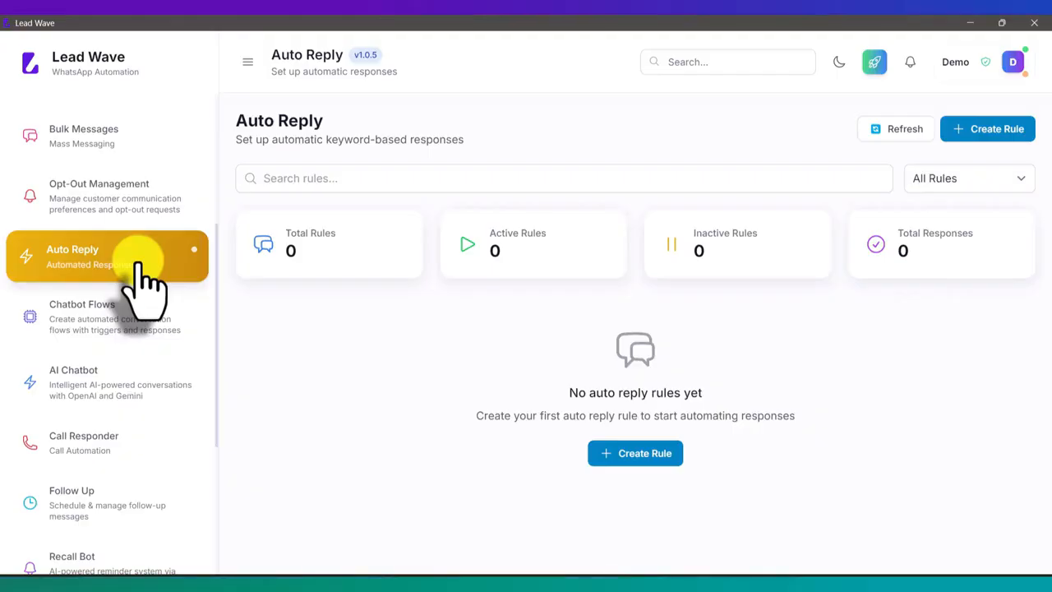
pyautogui.click(59, 388)
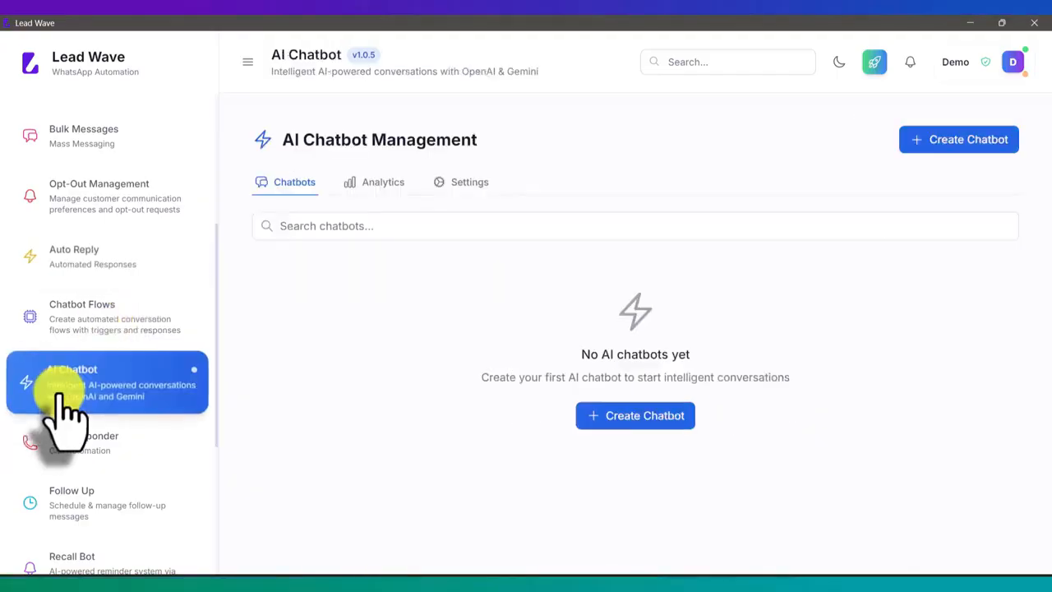
# Start a new AI chatbot named Test and assign it the Test (OPENAI) provider
pyautogui.click(627, 415)
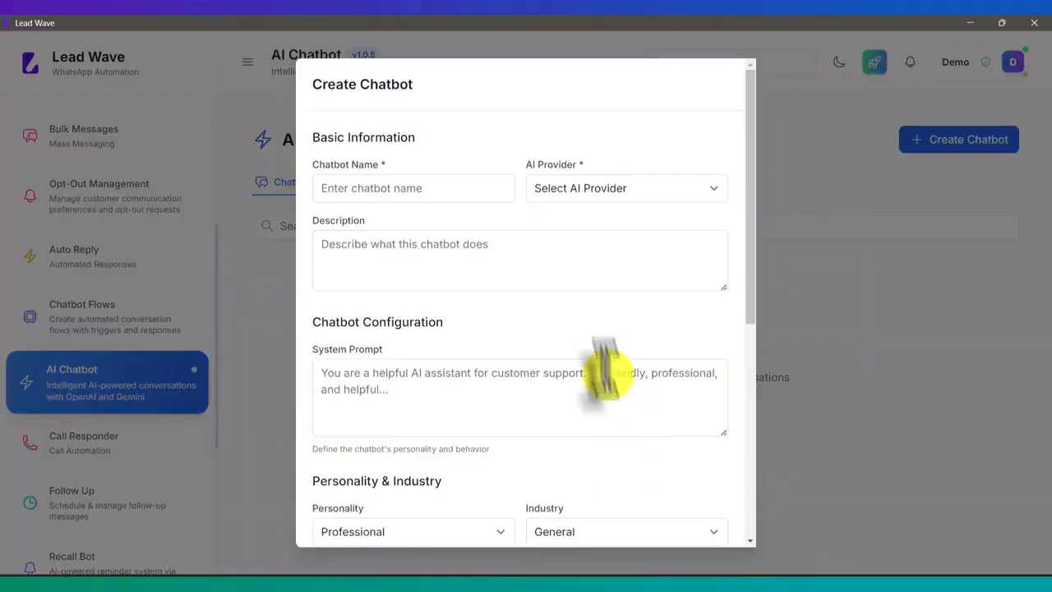
pyautogui.click(444, 189)
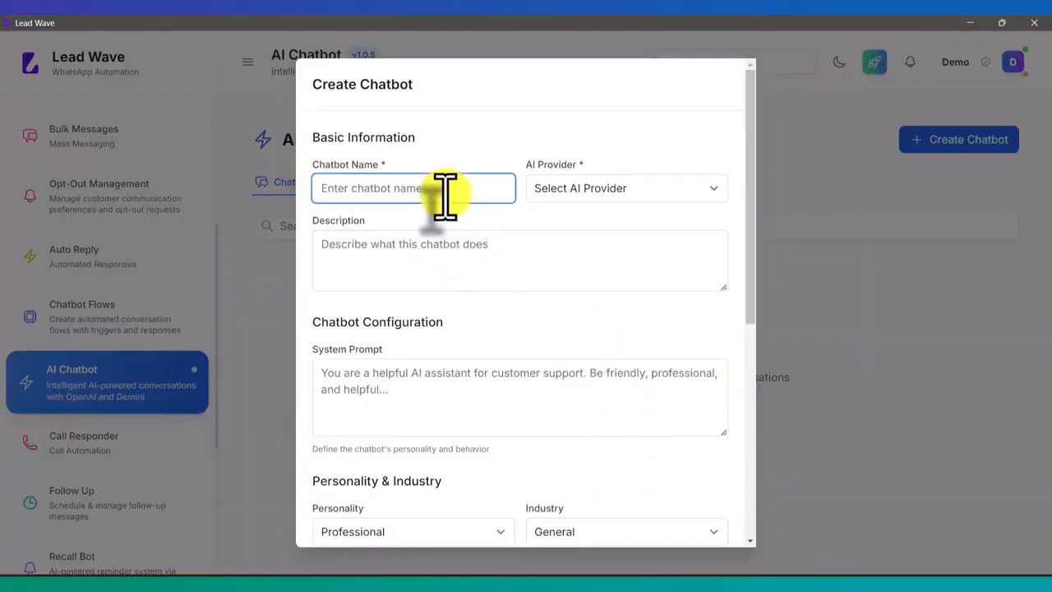
pyautogui.write('Te')
pyautogui.press('BackSpace')
pyautogui.click(612, 195)
pyautogui.click(593, 222)
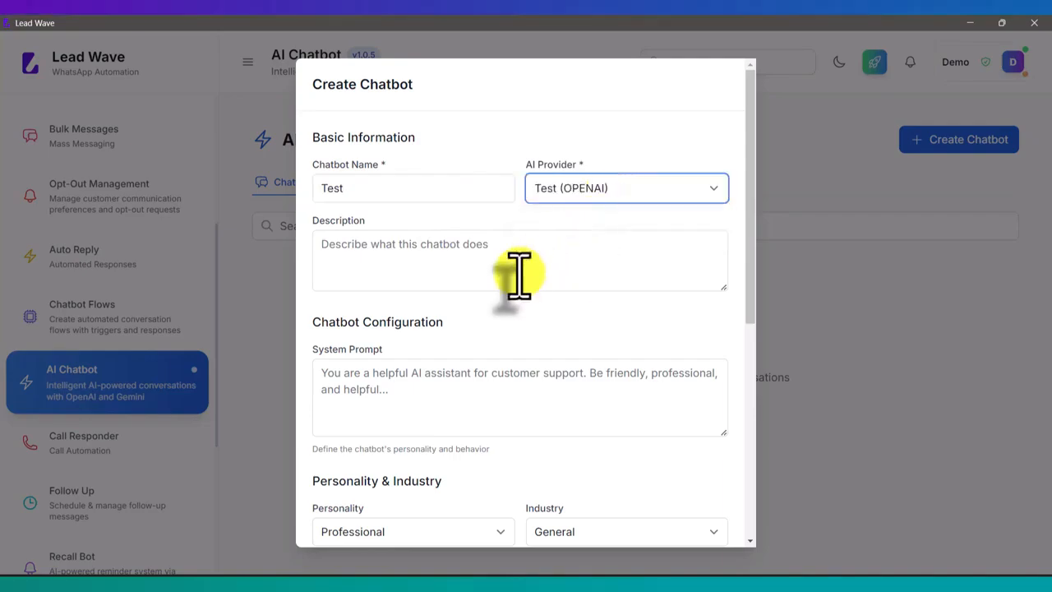
# Skip the chatbot's description, go to its empty system prompt, and switch to ChatGPT in the browser
pyautogui.scroll(-1, 516, 270)
pyautogui.click(467, 197)
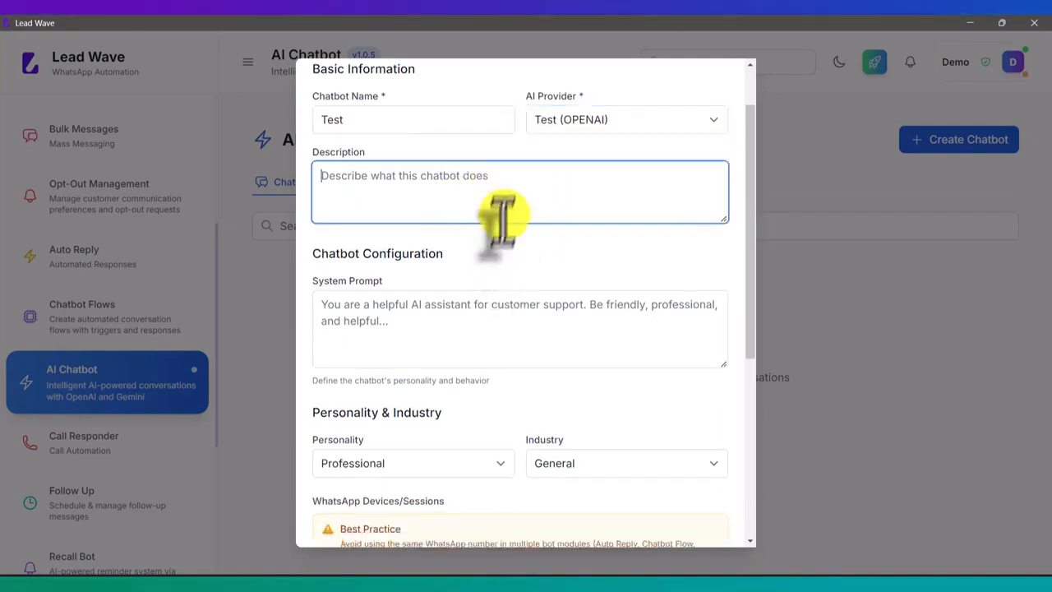
pyautogui.click(408, 329)
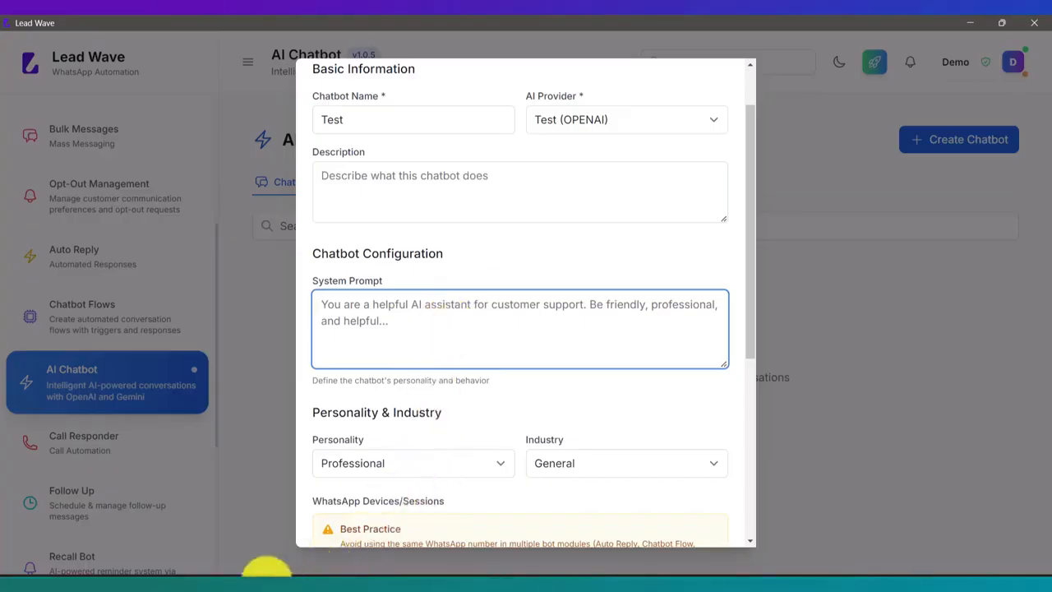
pyautogui.moveTo(267, 573)
pyautogui.click(348, 543)
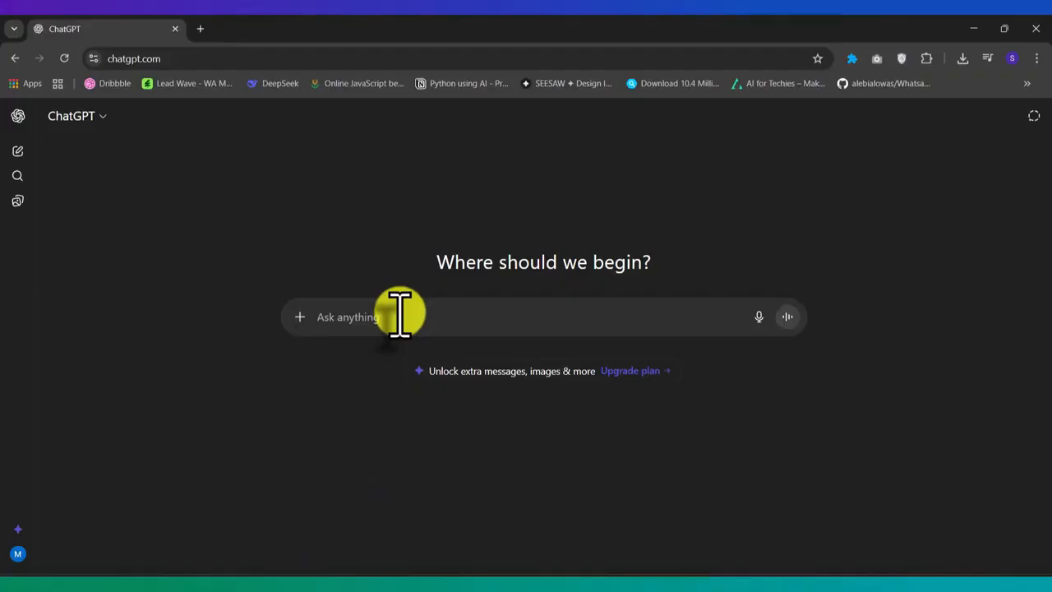
# Begin a ChatGPT request reading "give me a random company information to test AI bot", followed by a blank line
pyautogui.write('give me a')
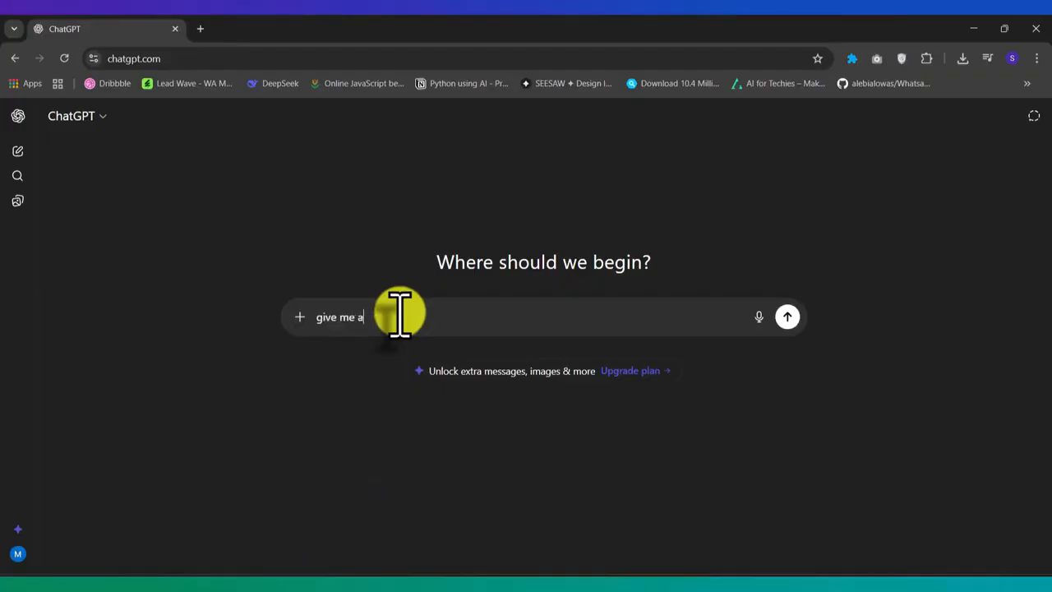
pyautogui.write(' random company informatio')
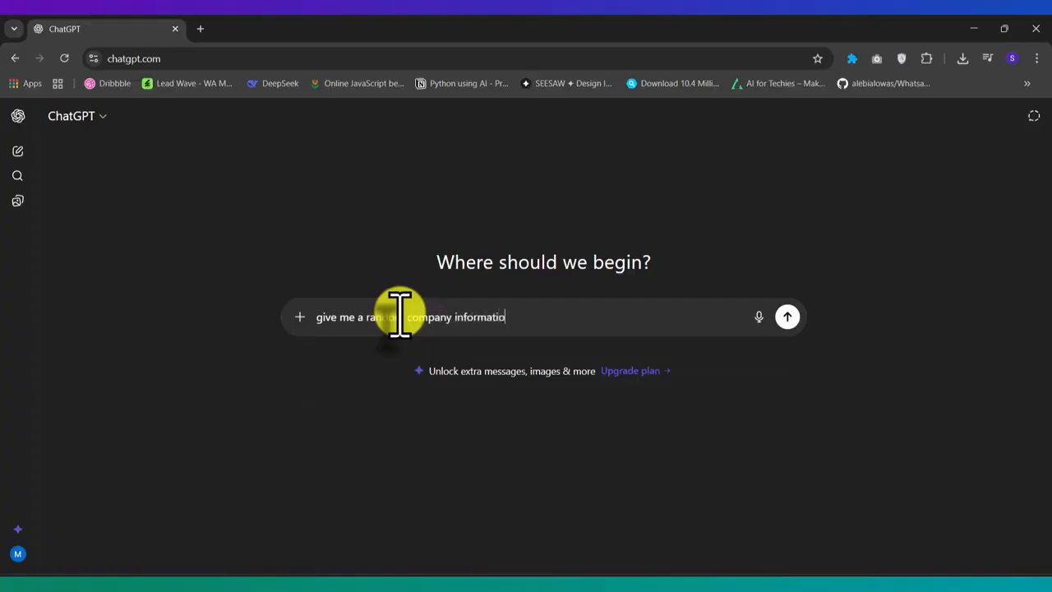
pyautogui.write('n to test AI bot  name,')
pyautogui.hotkey('shift', 'Return')
pyautogui.hotkey('shift', 'Return')
# Add "name, location, product and services, owners name all necessary information" to the request and submit it
pyautogui.write('nam')
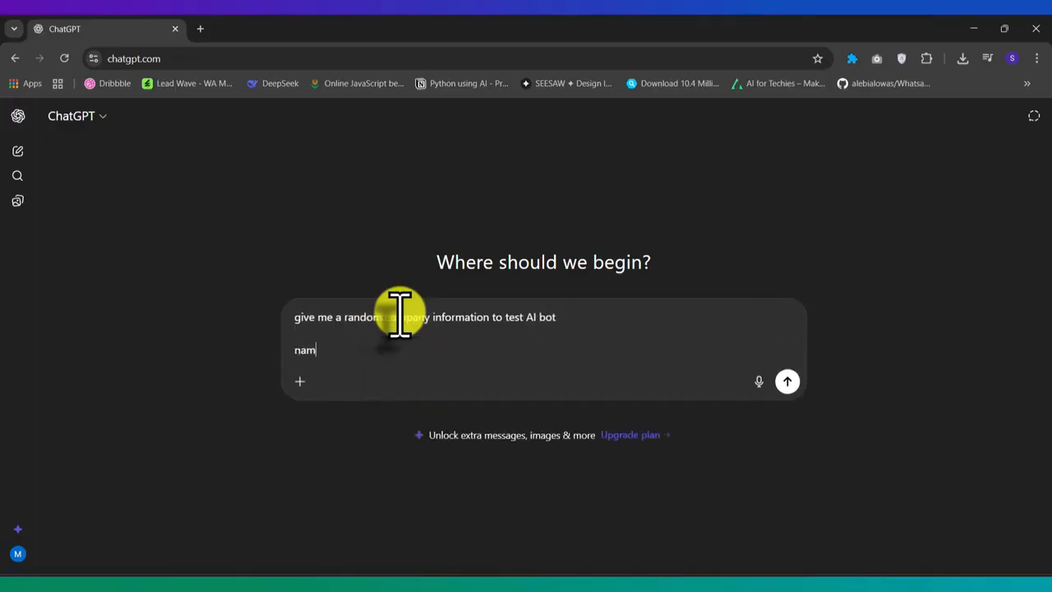
pyautogui.write('e, locatoion, produc')
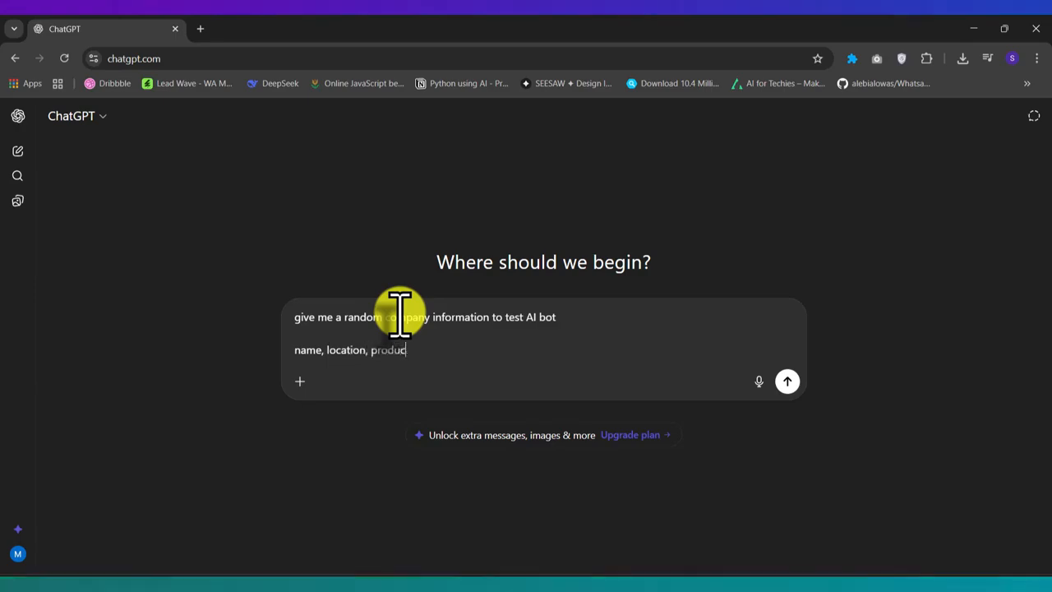
pyautogui.write('t and services, owner')
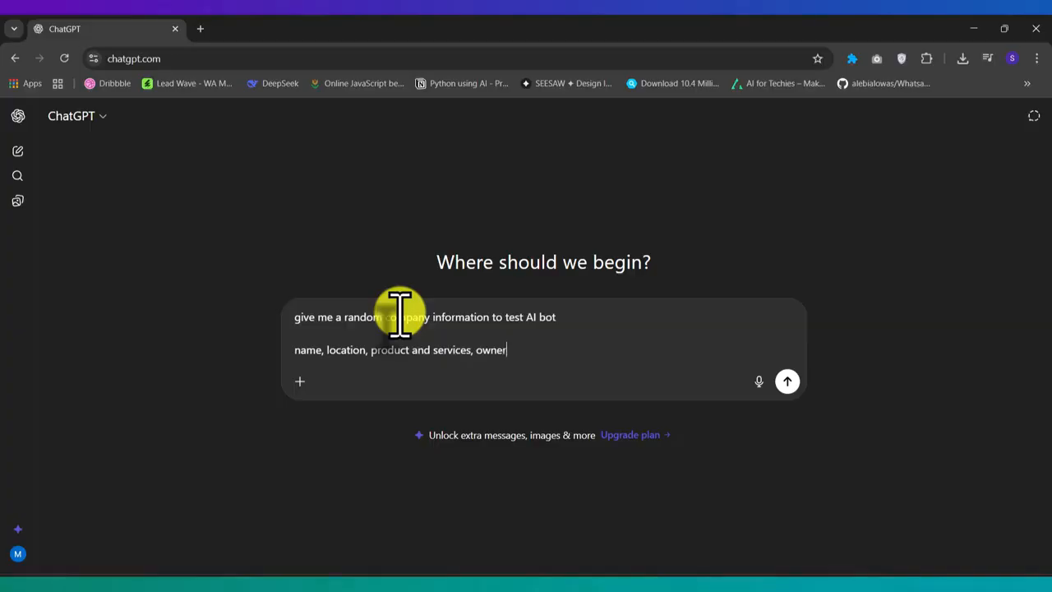
pyautogui.write('s name all')
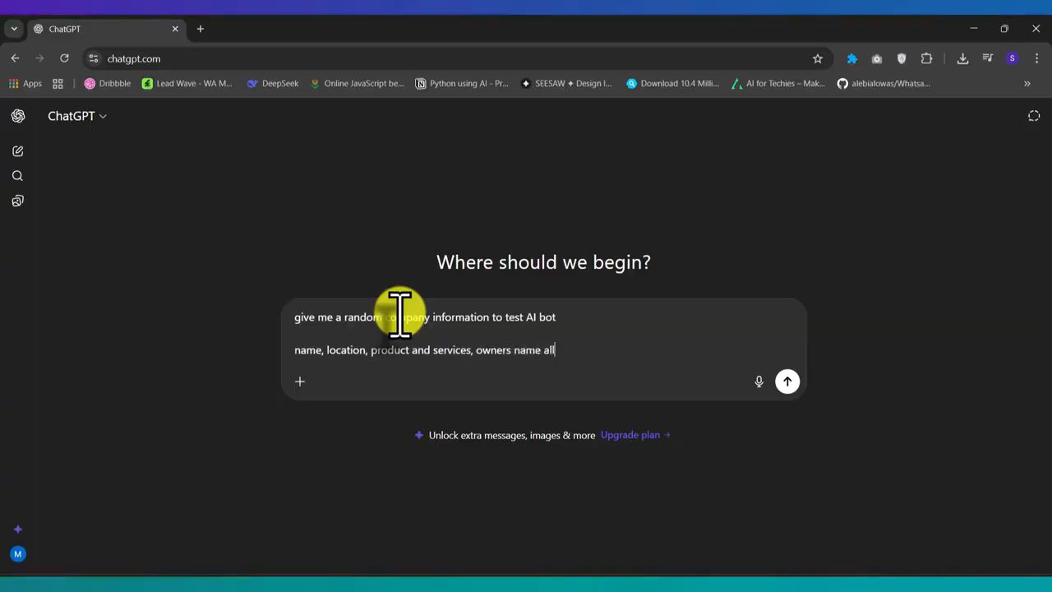
pyautogui.write(' necessary inform')
pyautogui.press('BackSpace')
pyautogui.press('BackSpace')
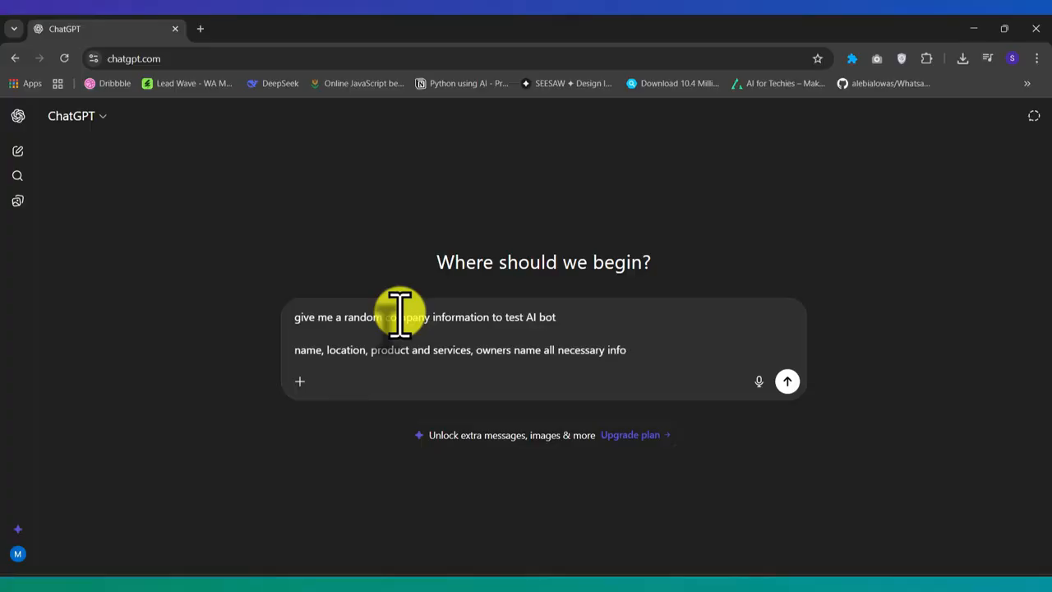
pyautogui.write('rmation')
pyautogui.press('Return')
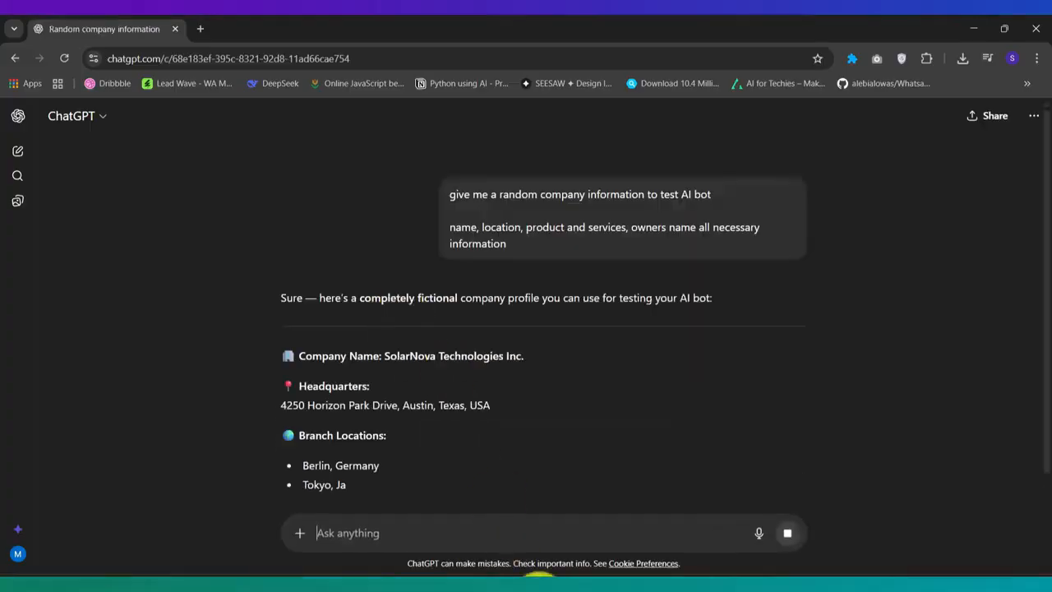
pyautogui.moveTo(484, 565)
pyautogui.click(499, 514)
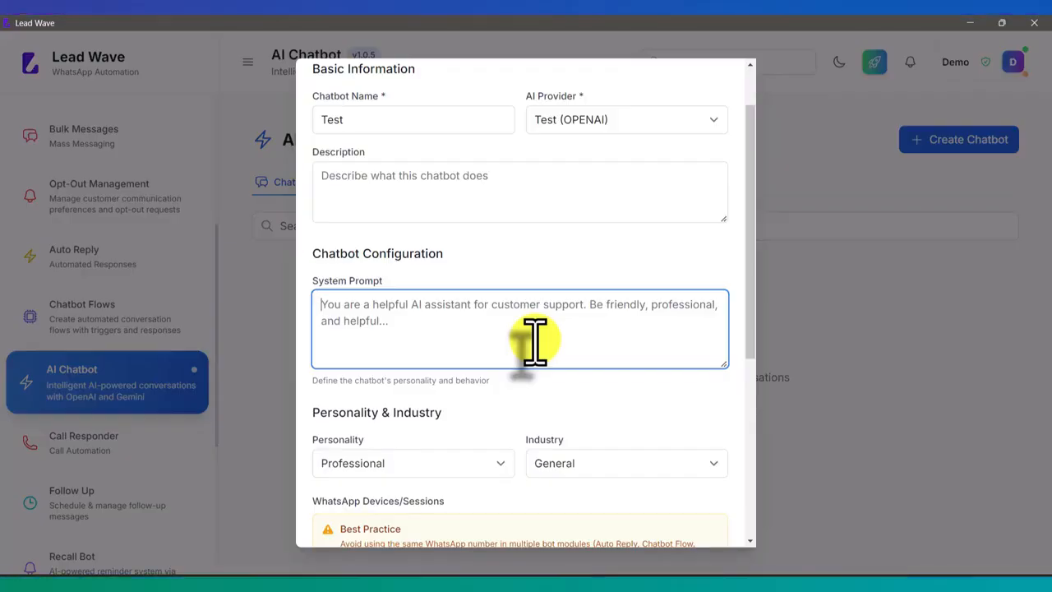
pyautogui.hotkey('alt', 'Tab')
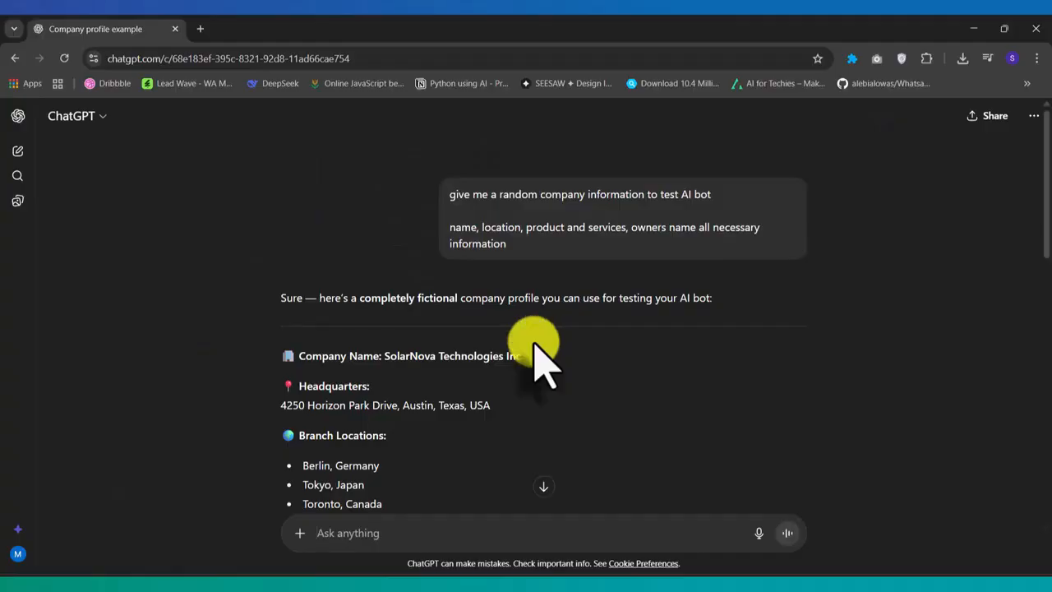
# Copy the generated SolarNova Technologies profile, from the company name through the social media entries
pyautogui.scroll(-2, 552, 302)
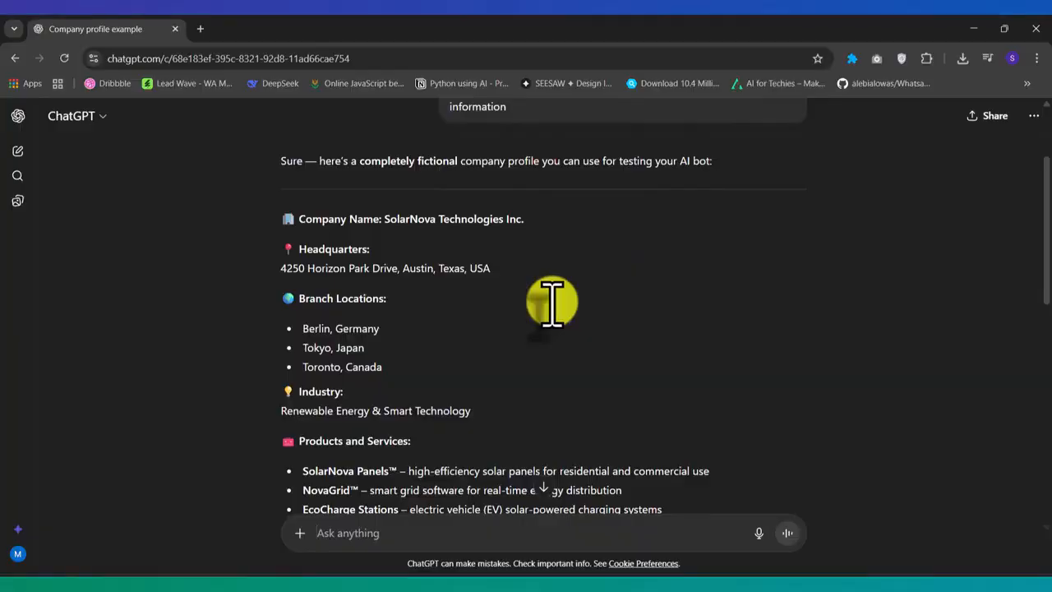
pyautogui.scroll(-1, 552, 305)
pyautogui.scroll(2, 554, 312)
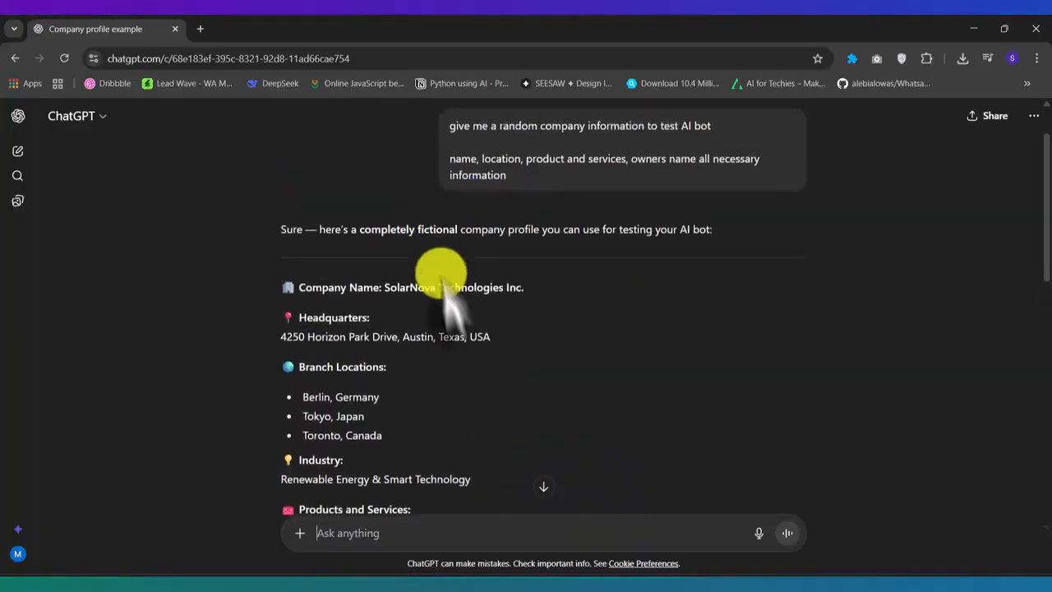
pyautogui.scroll(-2, 466, 317)
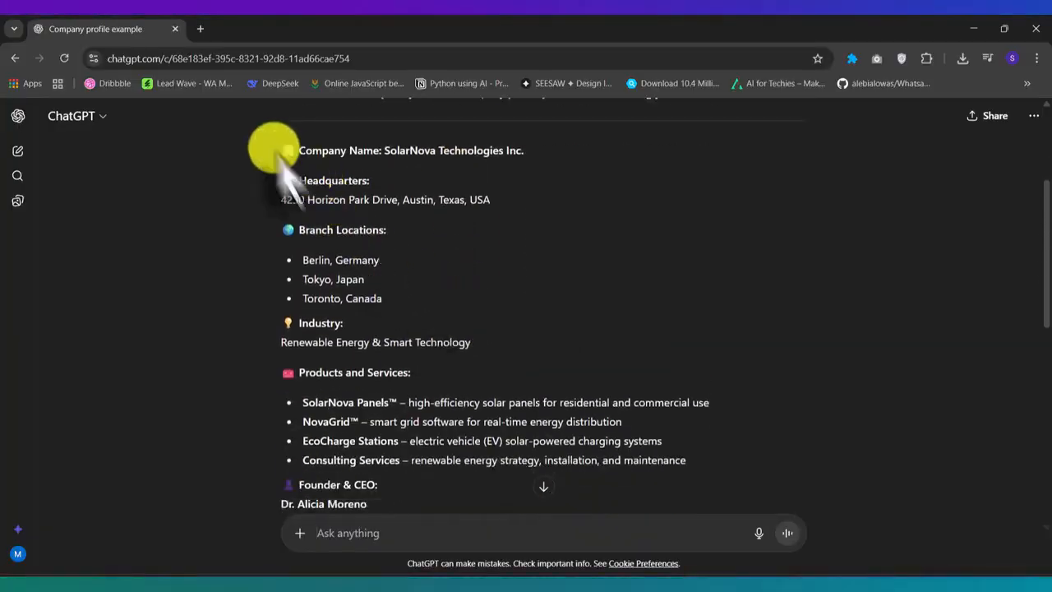
pyautogui.moveTo(281, 155)
pyautogui.mouseDown()
pyautogui.moveTo(435, 411)
pyautogui.moveTo(485, 551)
pyautogui.moveTo(563, 292)
pyautogui.moveTo(563, 337)
pyautogui.mouseUp()
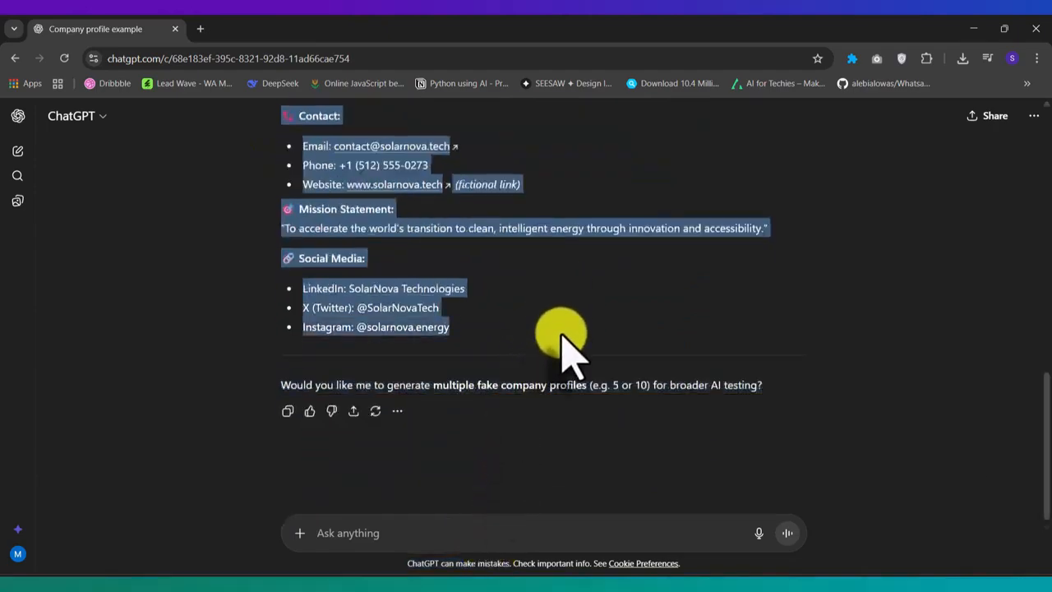
pyautogui.hotkey('ctrl', 'c')
# Switch to Lead Wave and paste the copied company profile as the chatbot's system prompt
pyautogui.hotkey('alt', 'Tab')
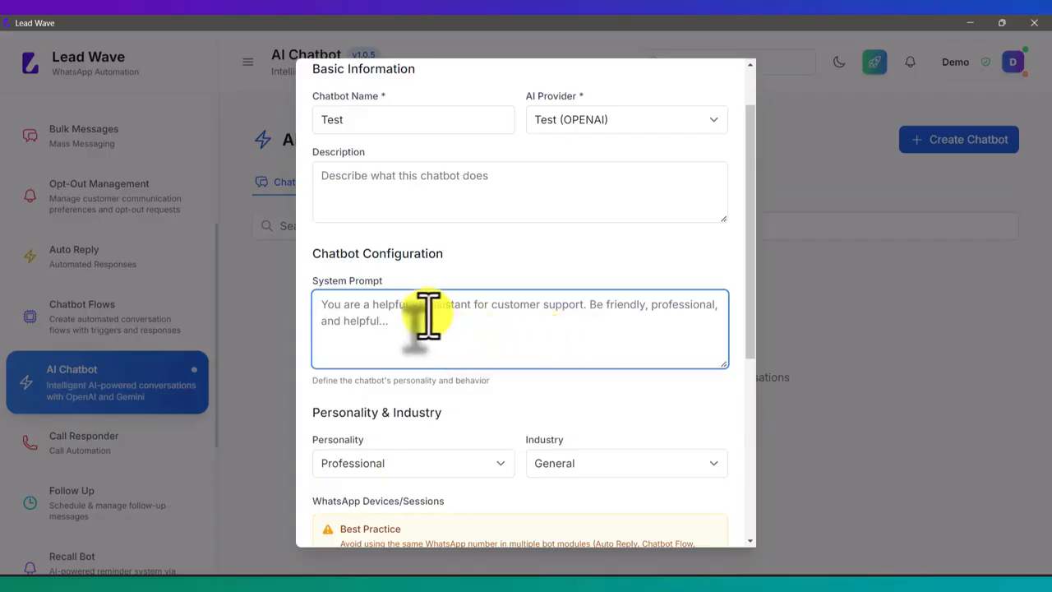
pyautogui.hotkey('ctrl', 'v')
pyautogui.scroll(-4, 626, 345)
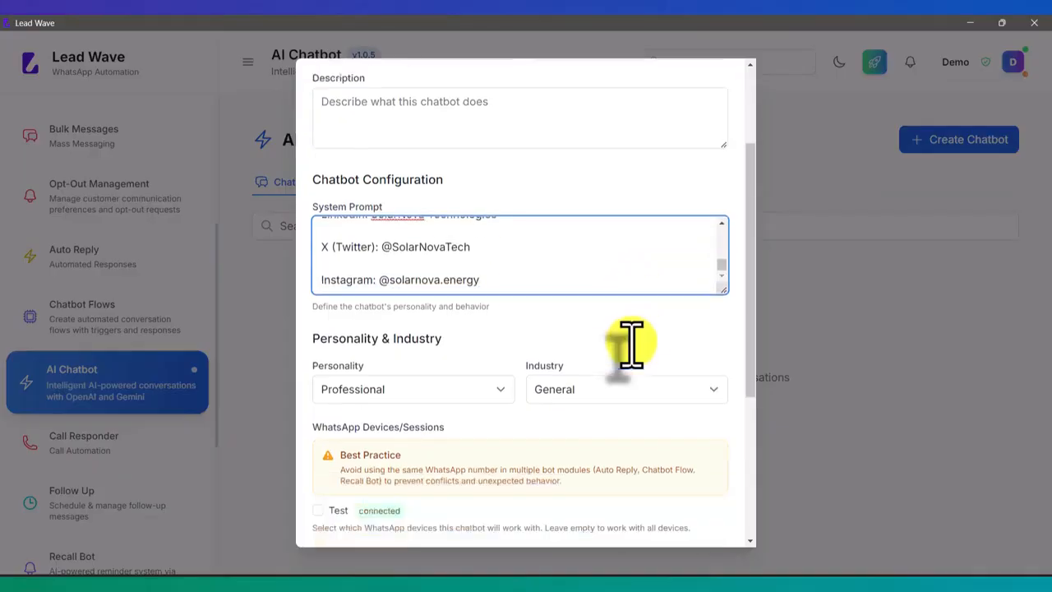
# Set the chatbot's personality to Friendly and assign it to the connected Test WhatsApp device
pyautogui.scroll(2, 631, 344)
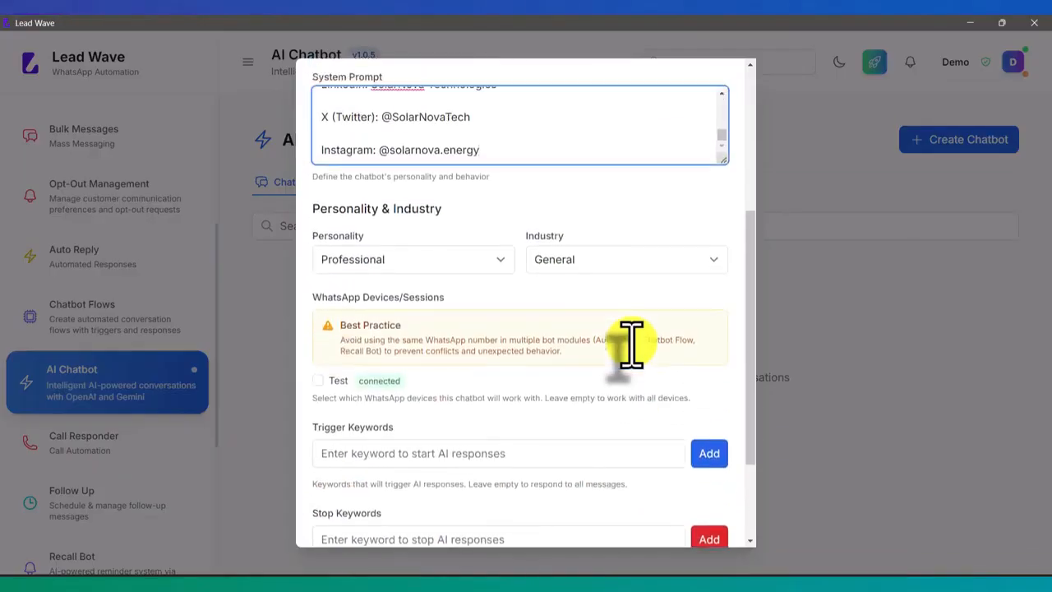
pyautogui.click(428, 262)
pyautogui.click(374, 294)
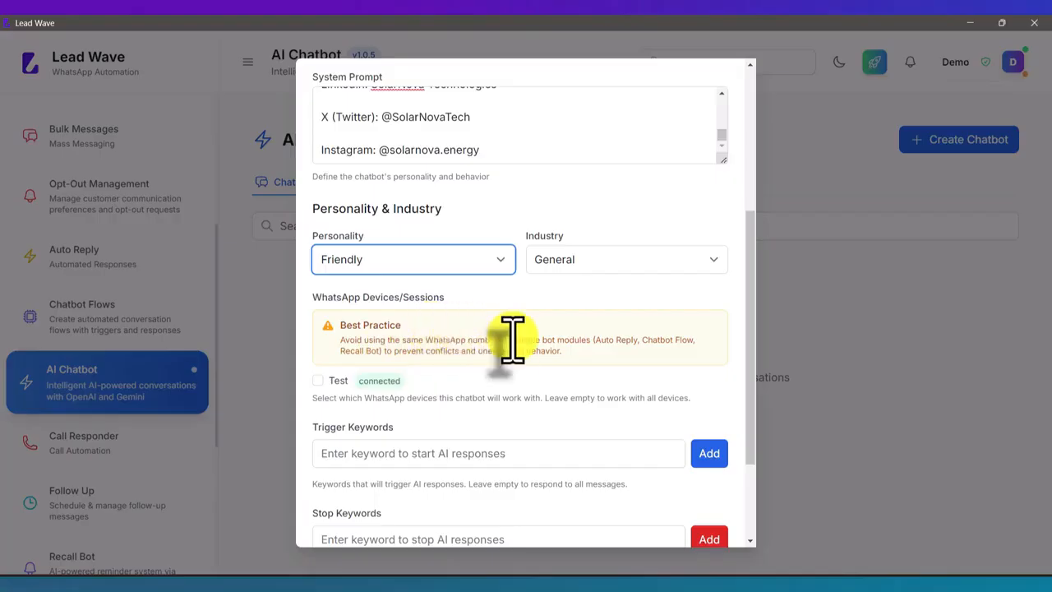
pyautogui.scroll(-2, 512, 338)
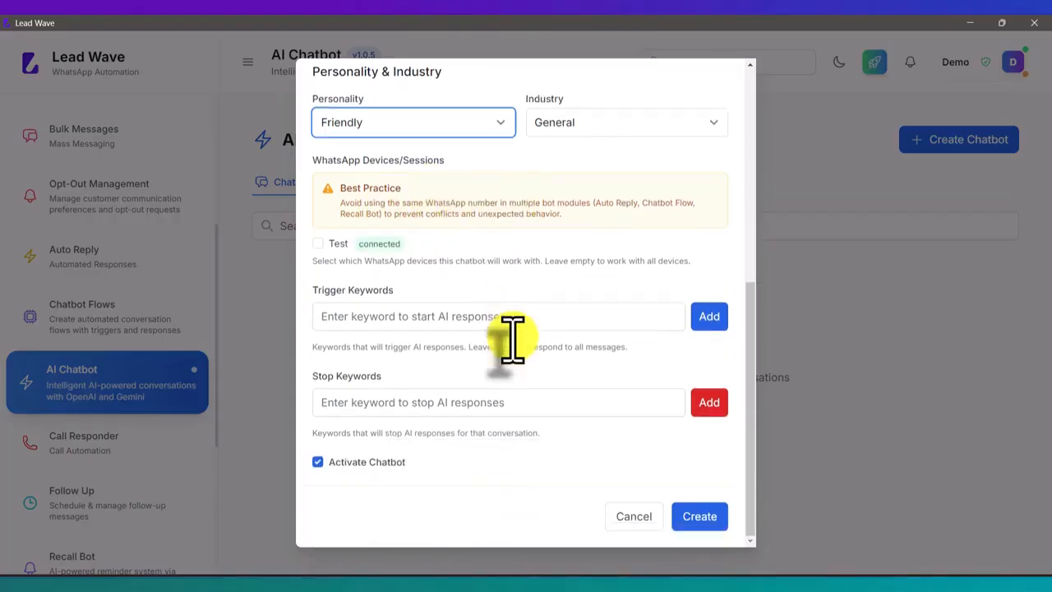
pyautogui.click(317, 243)
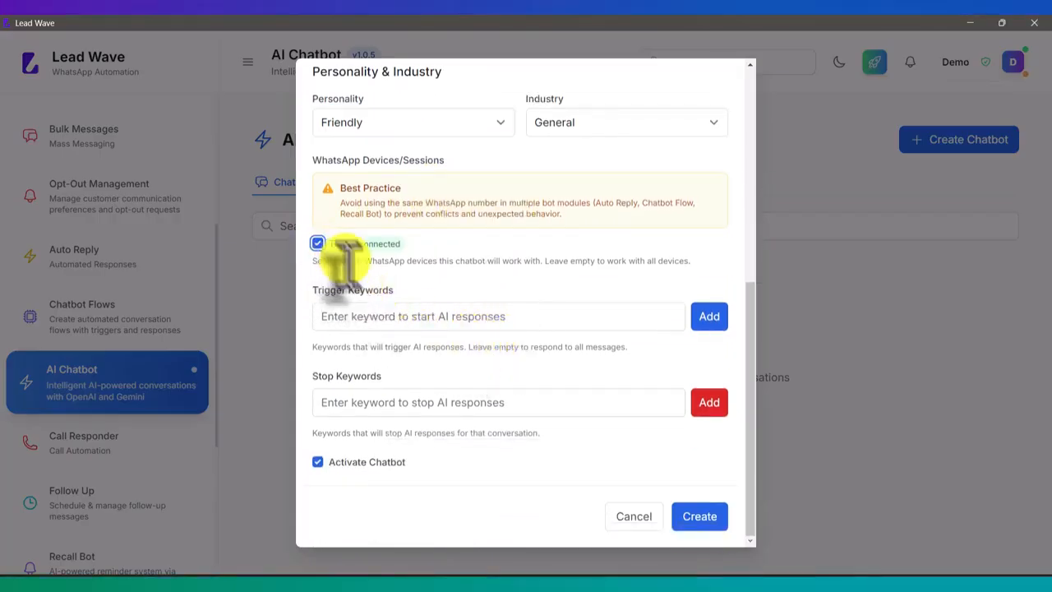
# Add "start" as a trigger keyword for the chatbot's AI responses
pyautogui.click(360, 317)
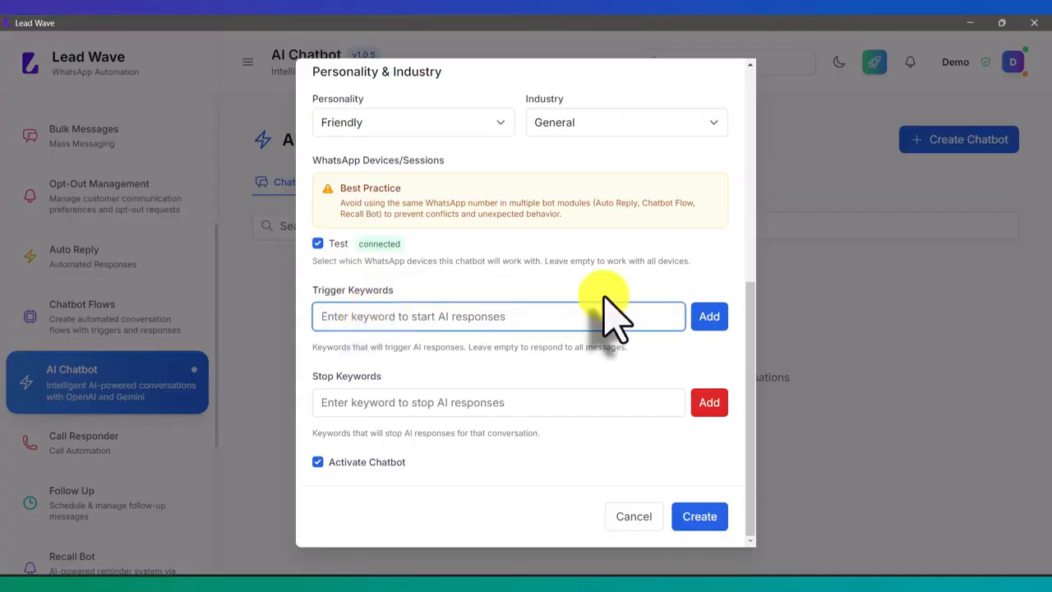
pyautogui.write('start')
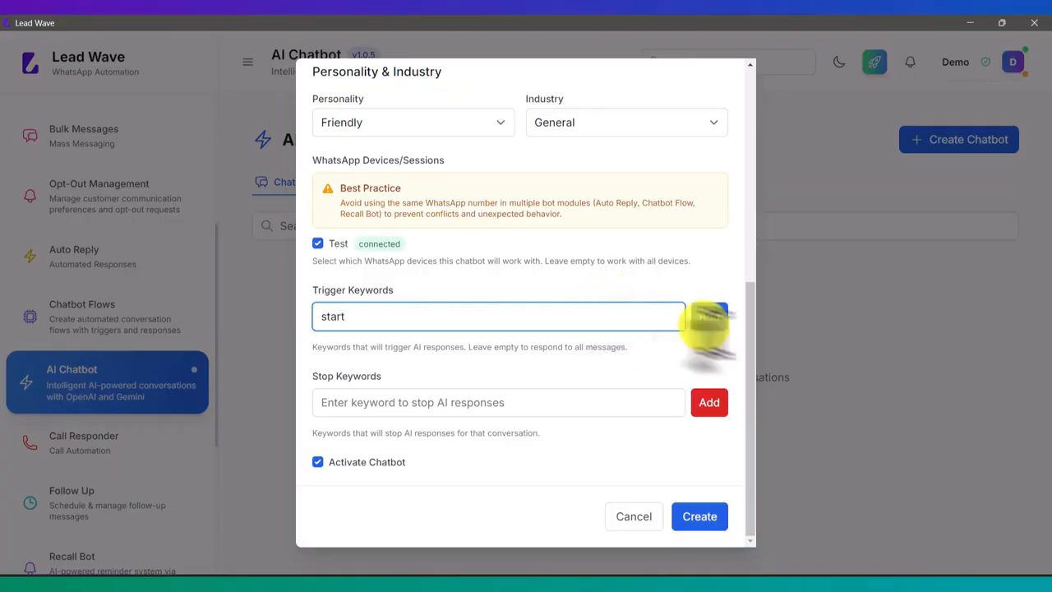
pyautogui.click(708, 316)
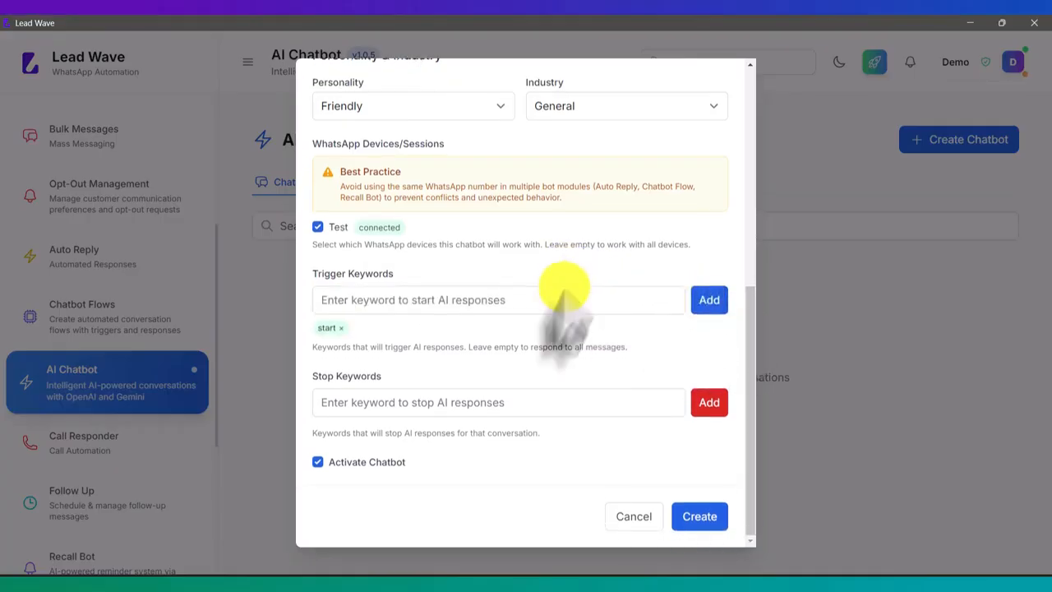
# Add "end" as a stop keyword and create the chatbot, leaving it activated
pyautogui.click(400, 404)
pyautogui.write('en')
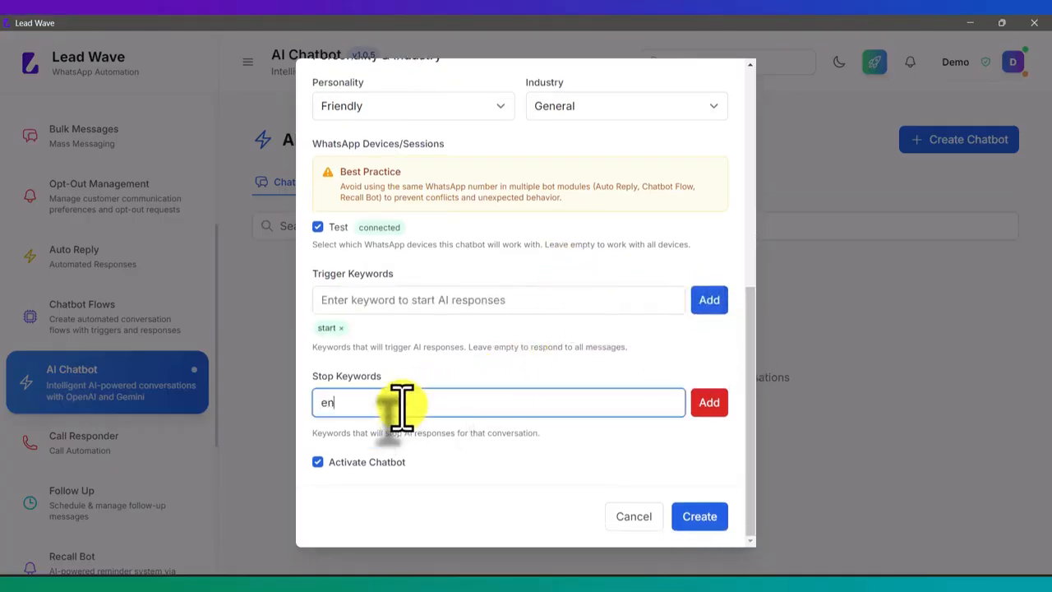
pyautogui.write('d')
pyautogui.click(705, 401)
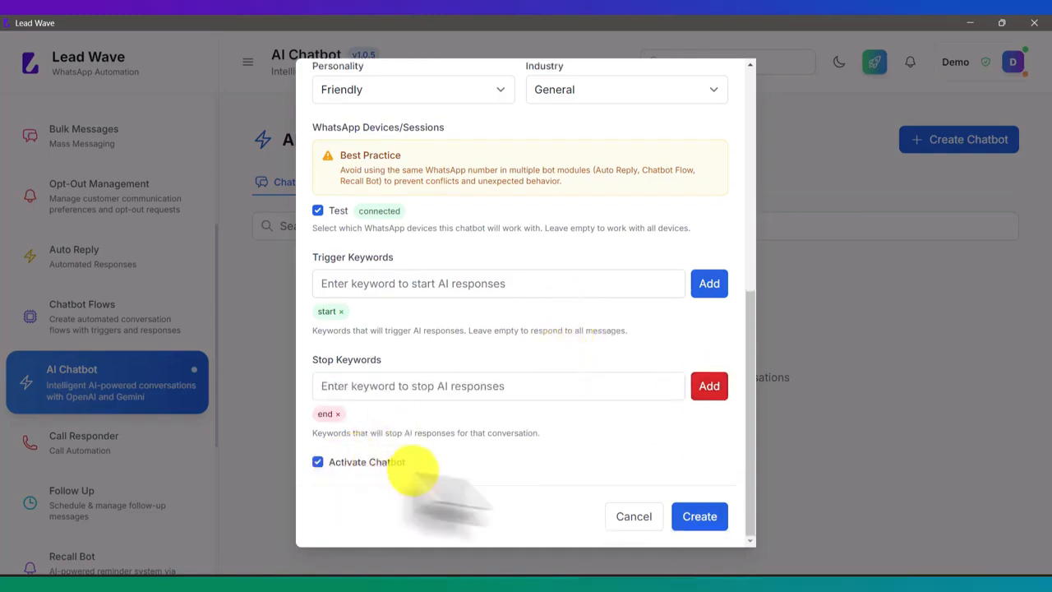
pyautogui.click(699, 516)
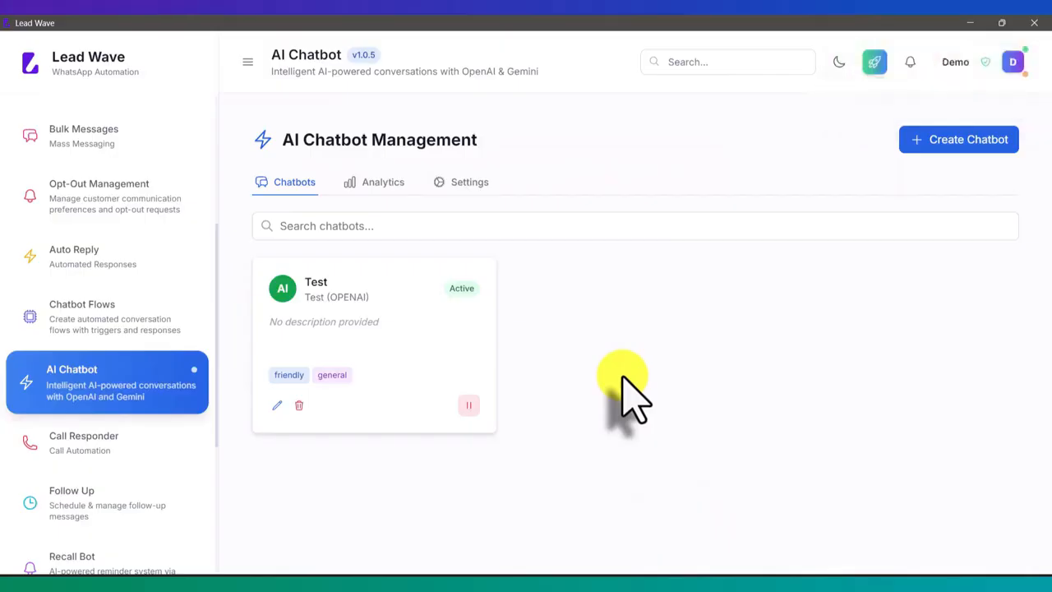
# Switch to the mirrored phone and send "start" in the Lead Wave WhatsApp chat
pyautogui.click(512, 576)
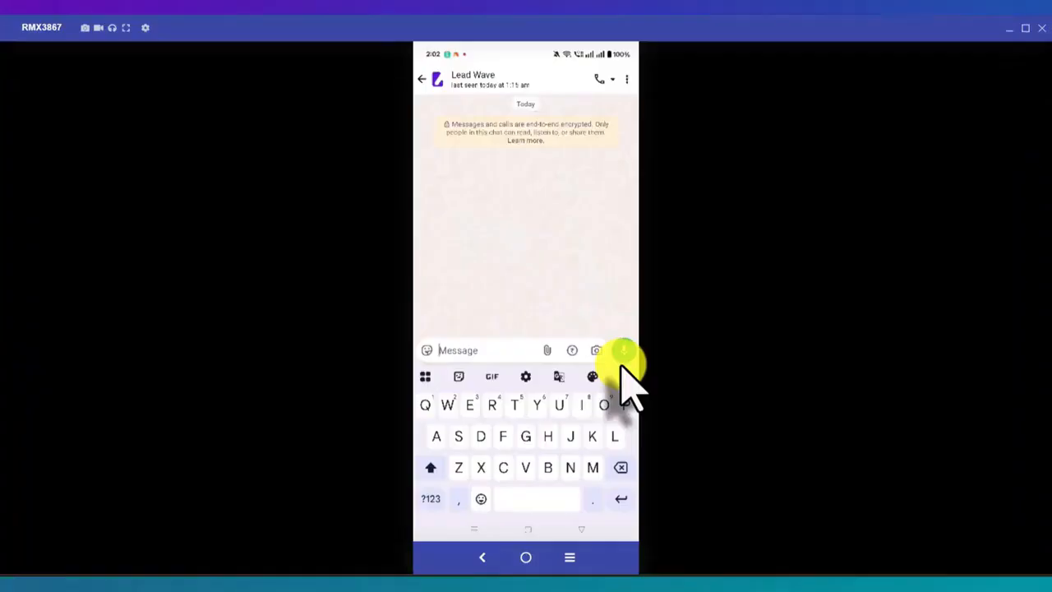
pyautogui.write('A')
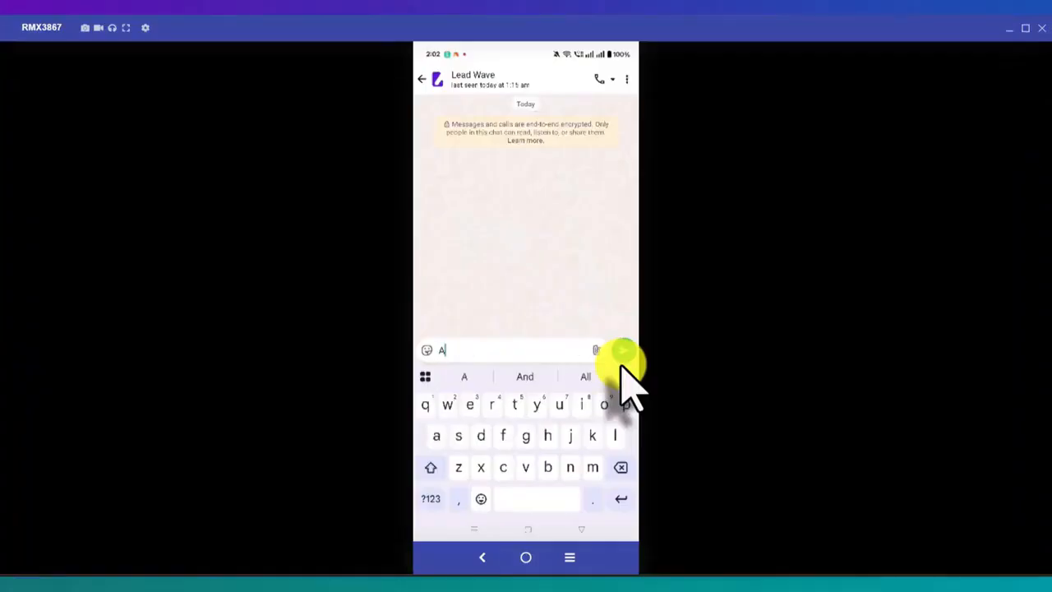
pyautogui.press('BackSpace')
pyautogui.write('sta')
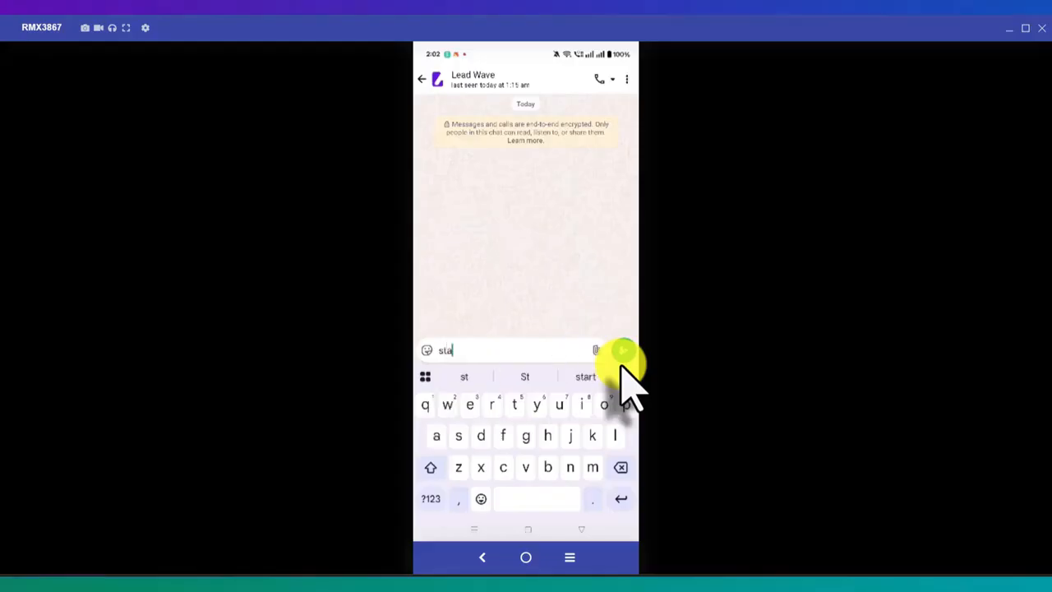
pyautogui.write('rt')
pyautogui.click(623, 355)
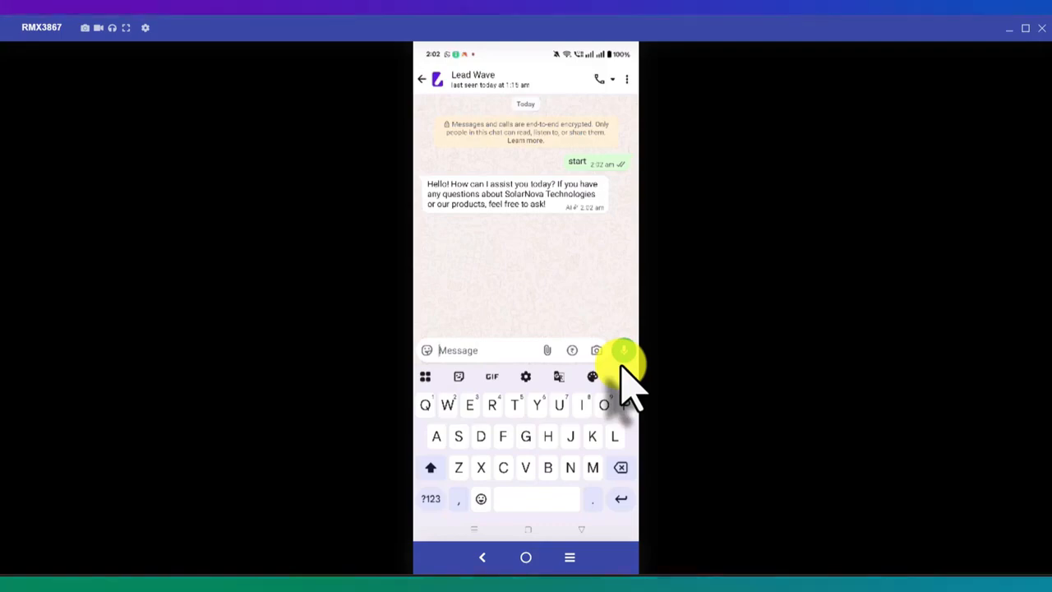
# Send "Where is your office ?" in the Lead Wave WhatsApp chat to test the chatbot's company knowledge
pyautogui.write('W')
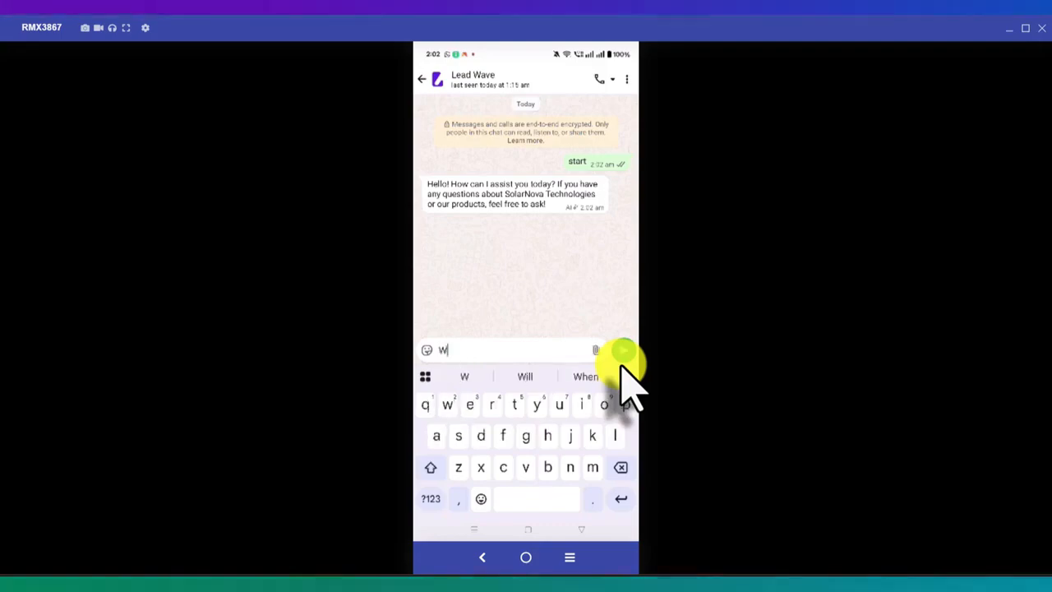
pyautogui.write('here ')
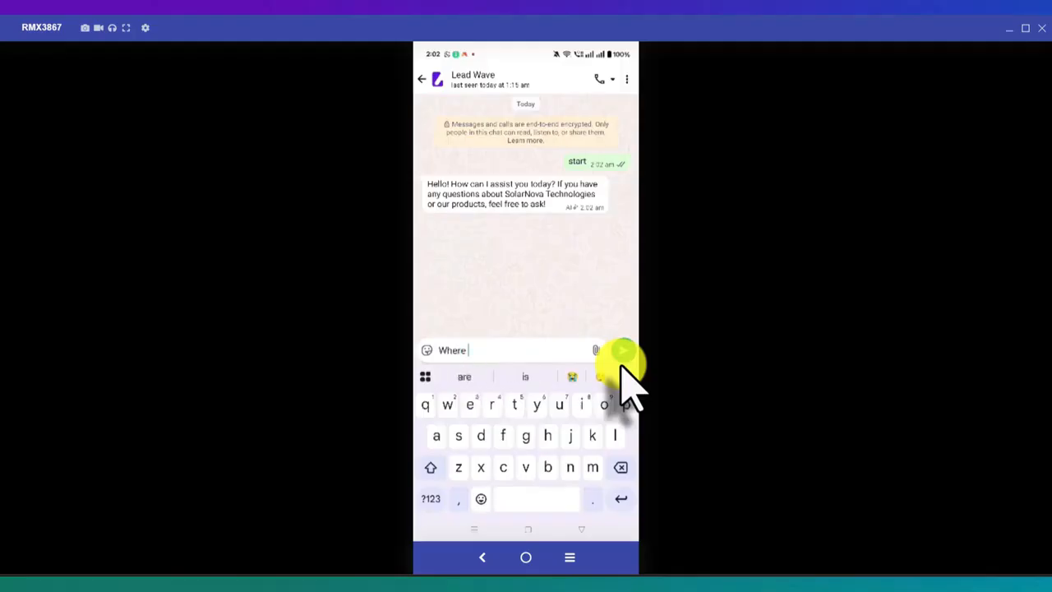
pyautogui.write('is yo')
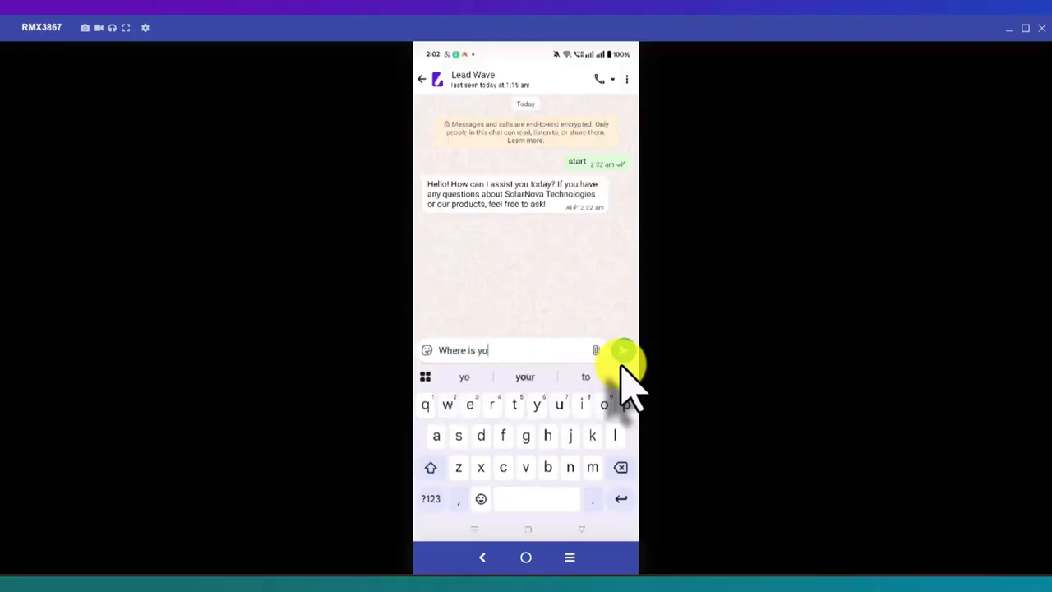
pyautogui.write('ur office ')
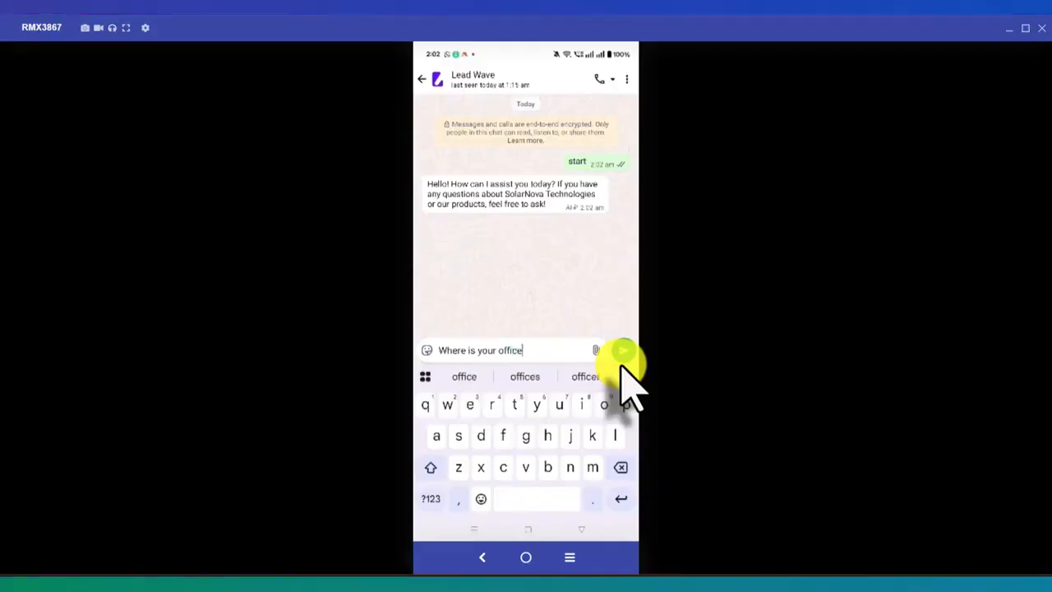
pyautogui.write('?')
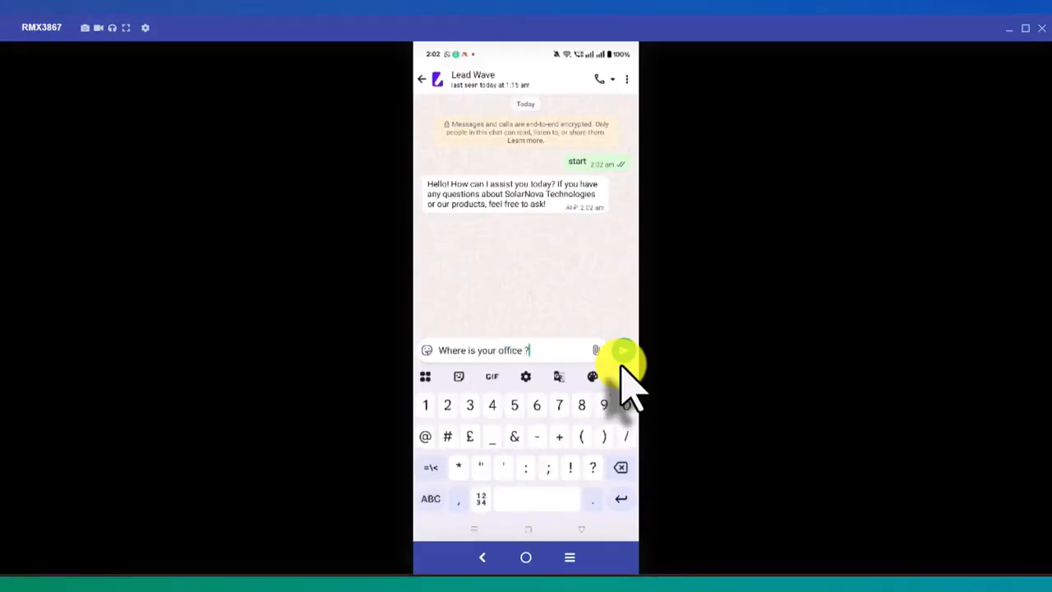
pyautogui.click(623, 353)
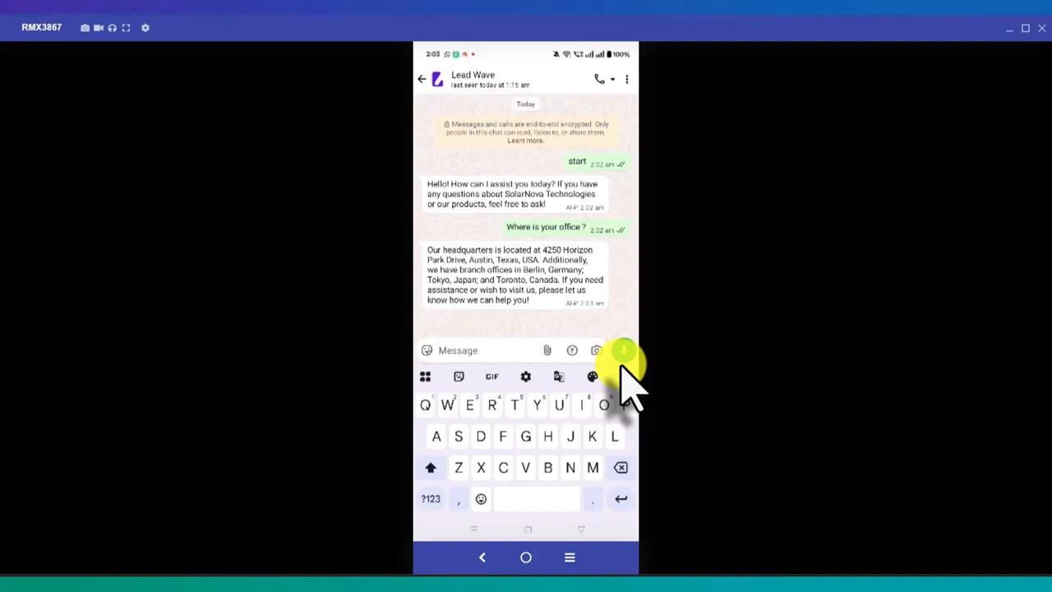
# Ask the chatbot "Give me your contact number" in the WhatsApp chat
pyautogui.write('Gi')
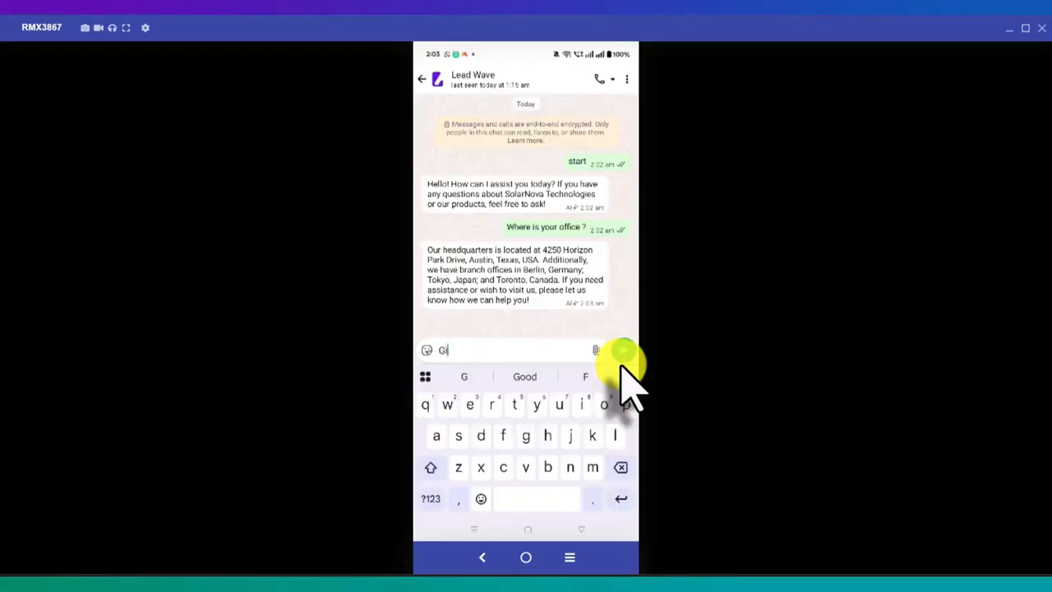
pyautogui.write('ve m')
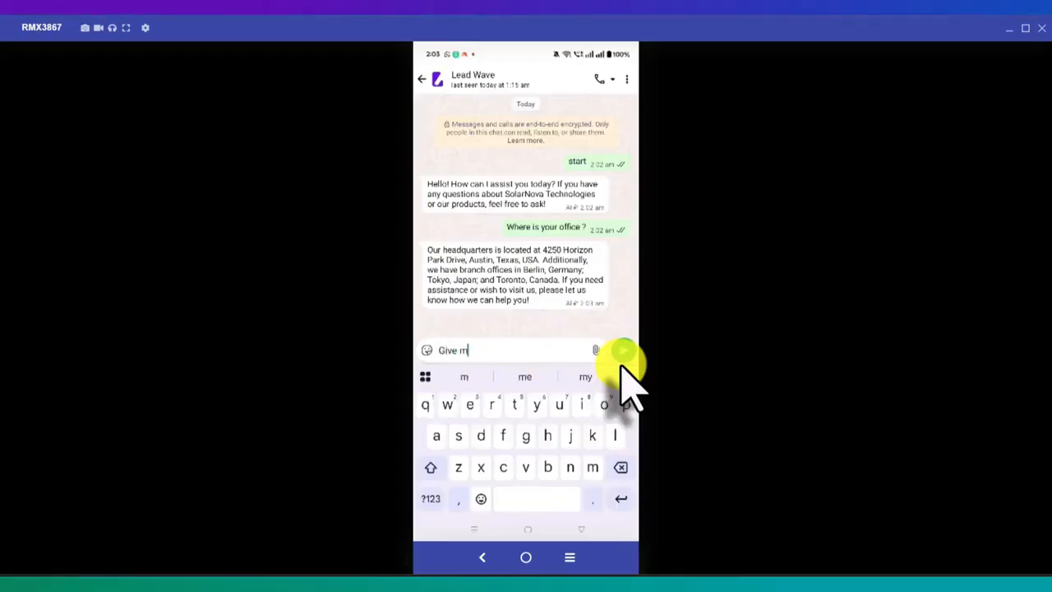
pyautogui.write('e you')
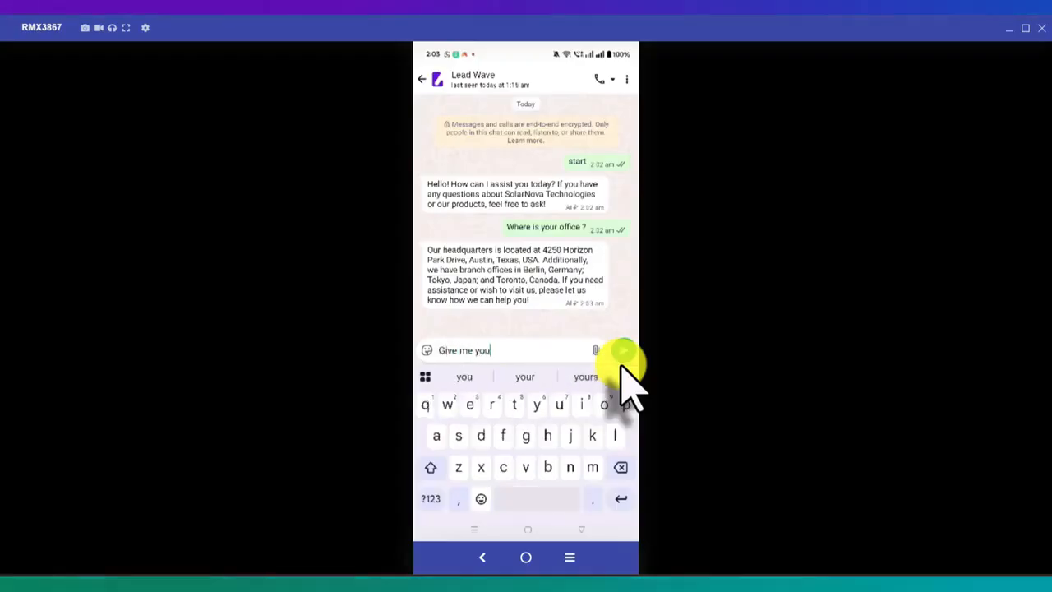
pyautogui.write('r con')
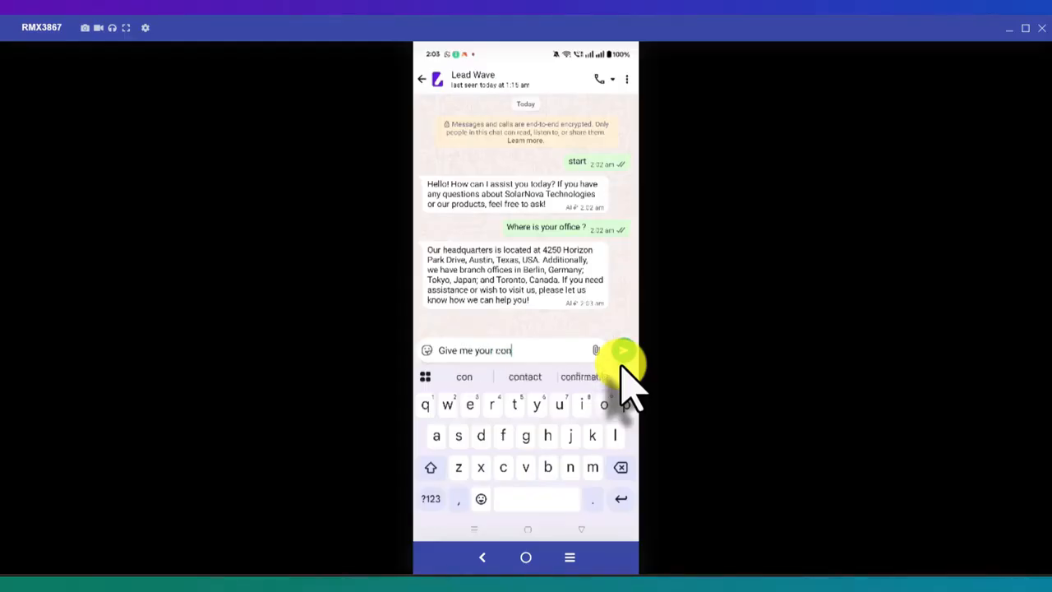
pyautogui.write('tact')
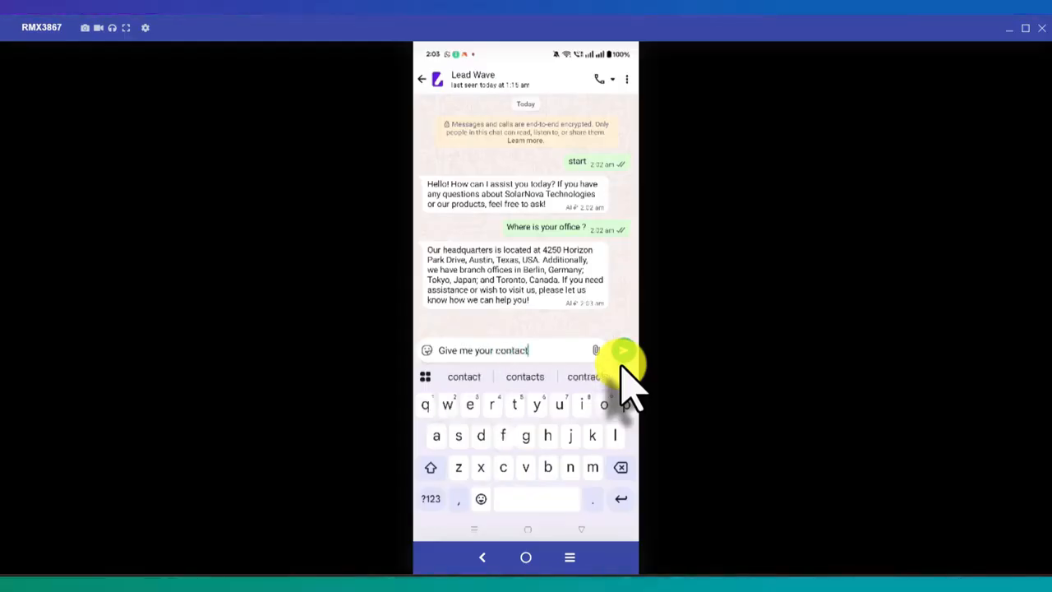
pyautogui.write(' num')
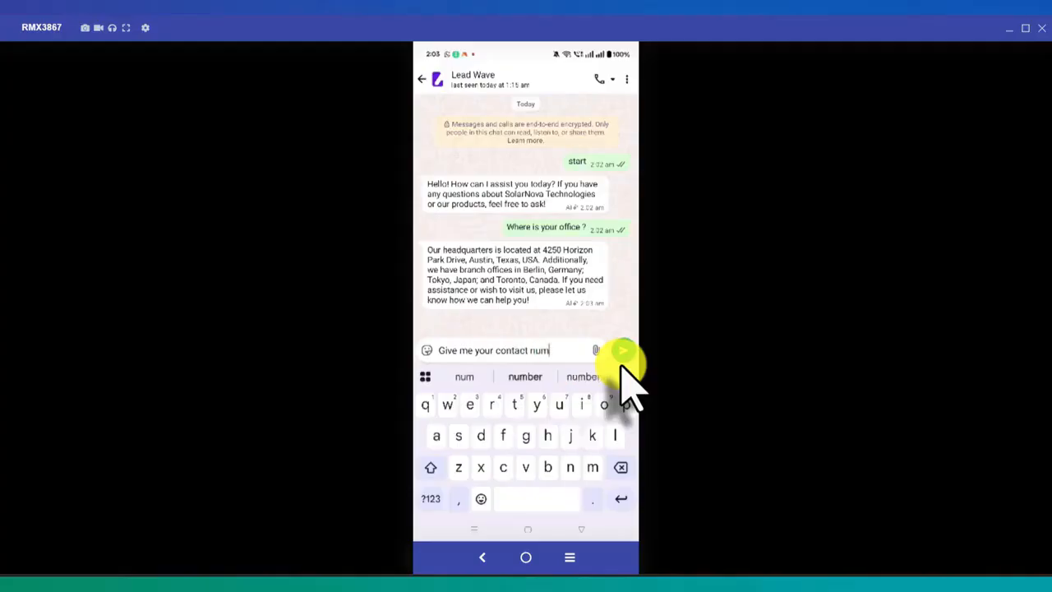
pyautogui.write('ber')
pyautogui.click(622, 364)
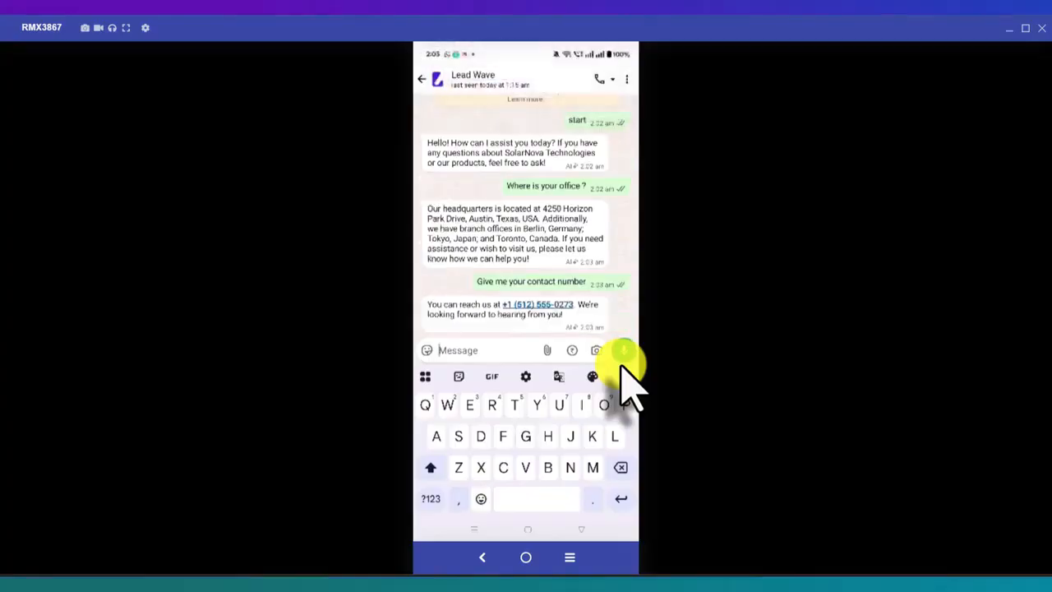
# Send the question "Who is the owner" to the chatbot in the WhatsApp chat
pyautogui.write('Who ')
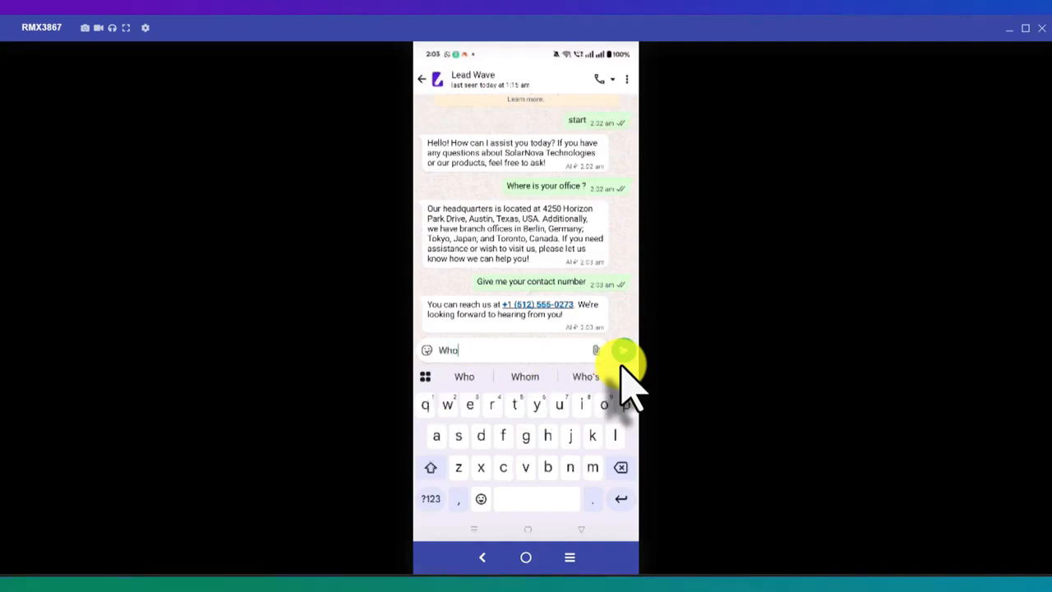
pyautogui.write('is the o')
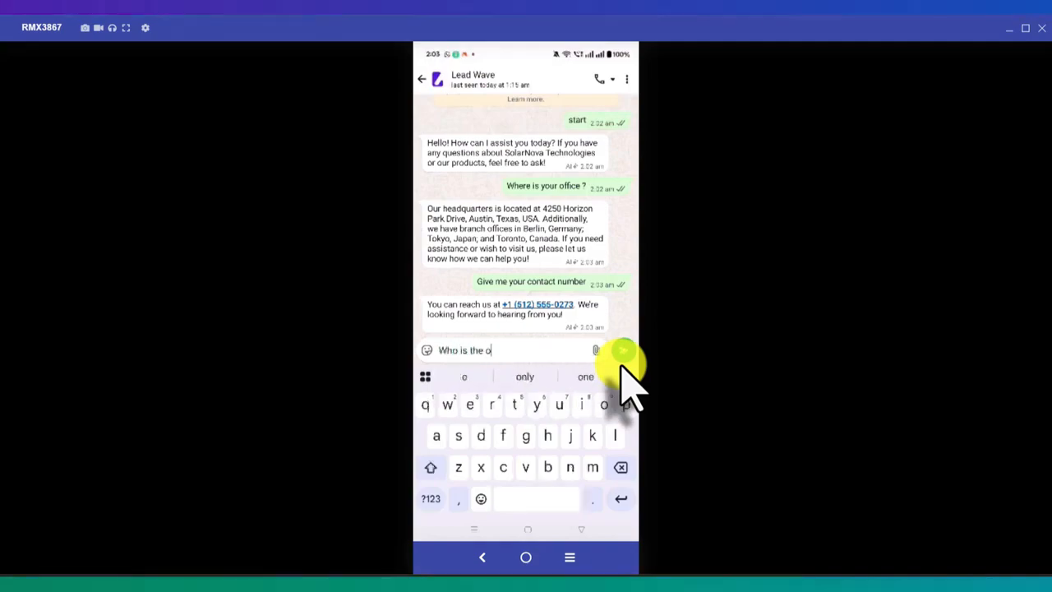
pyautogui.write('wner')
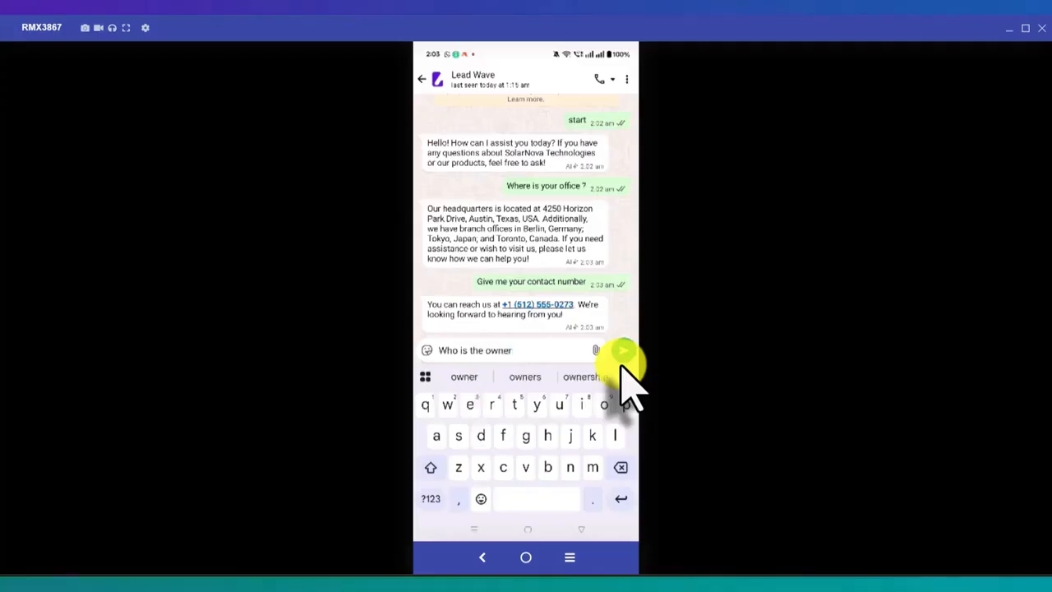
pyautogui.click(623, 353)
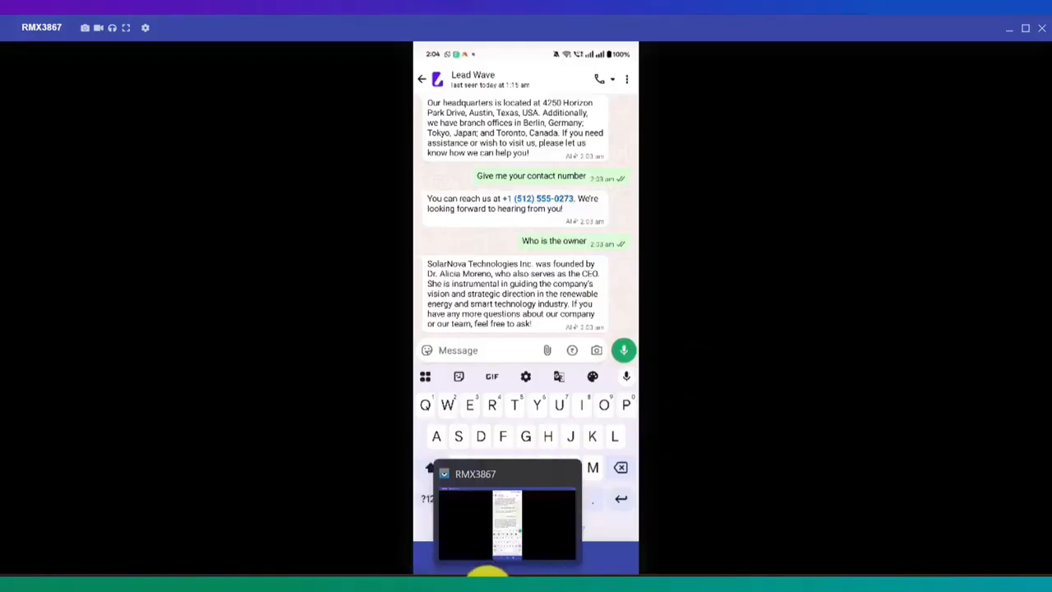
# Switch to Lead Wave and review the Test chatbot's system prompt and settings against the phone replies, leaving the edit form without saving
pyautogui.click(487, 578)
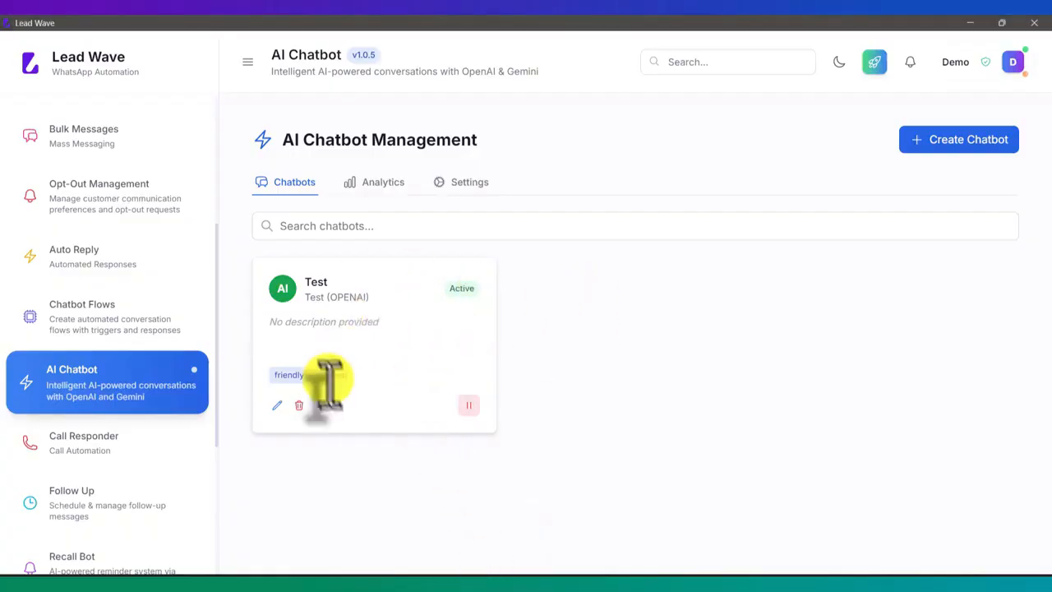
pyautogui.click(277, 405)
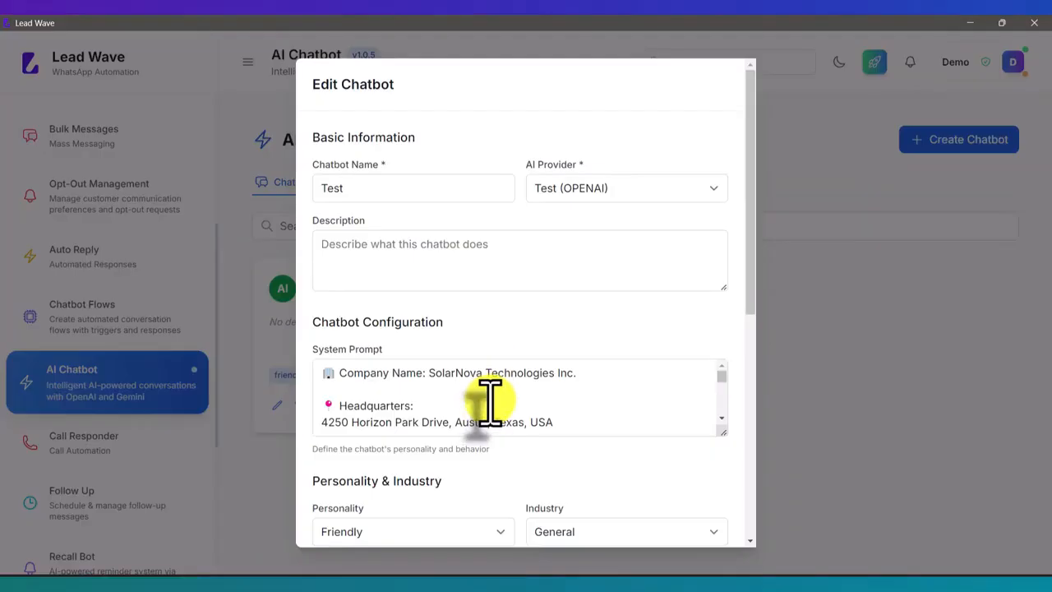
pyautogui.scroll(-8, 529, 400)
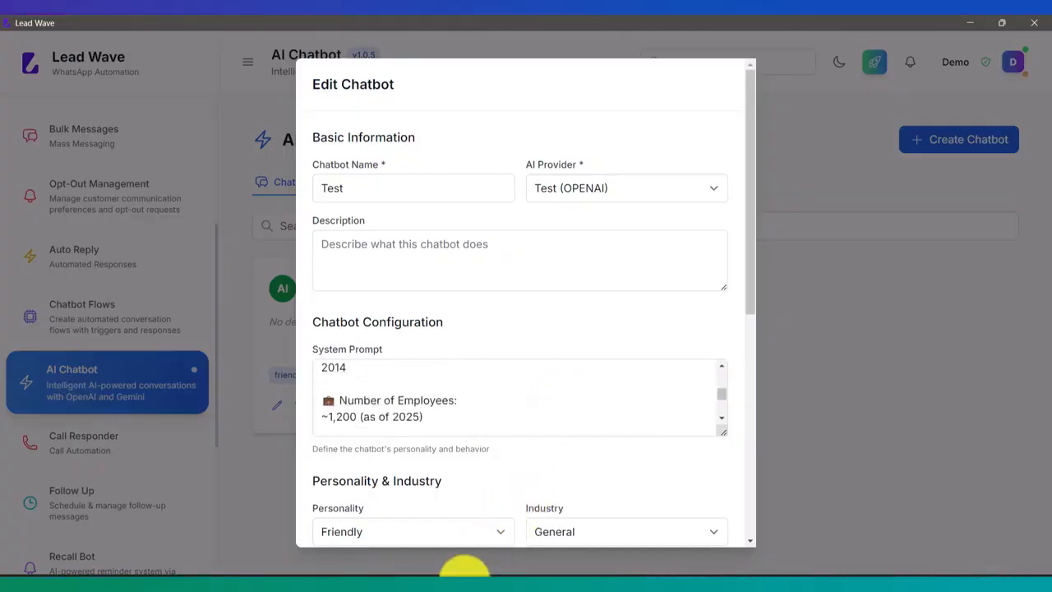
pyautogui.click(502, 580)
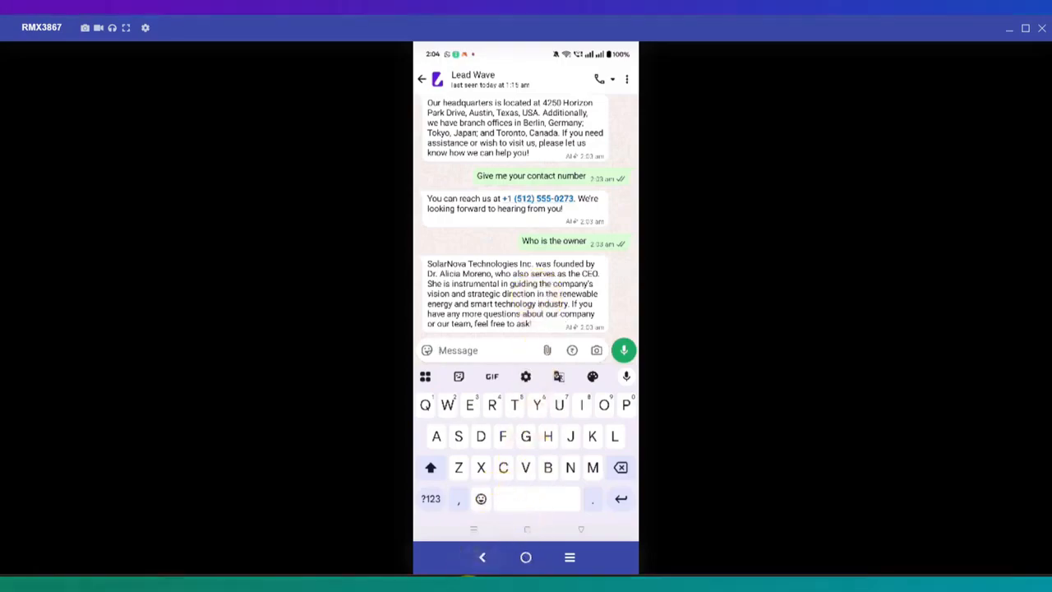
pyautogui.click(469, 577)
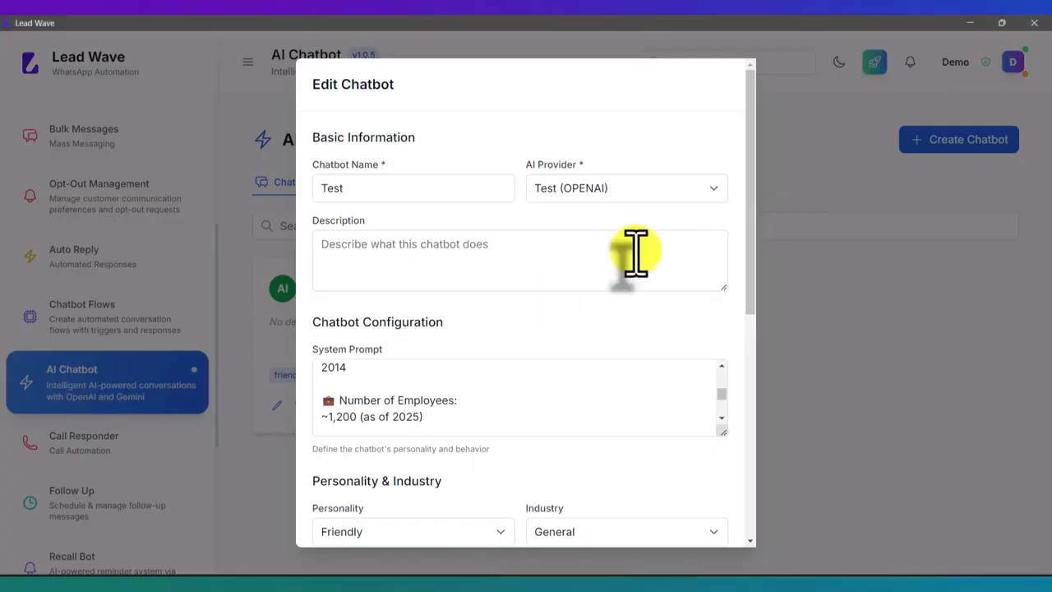
pyautogui.scroll(-5, 641, 251)
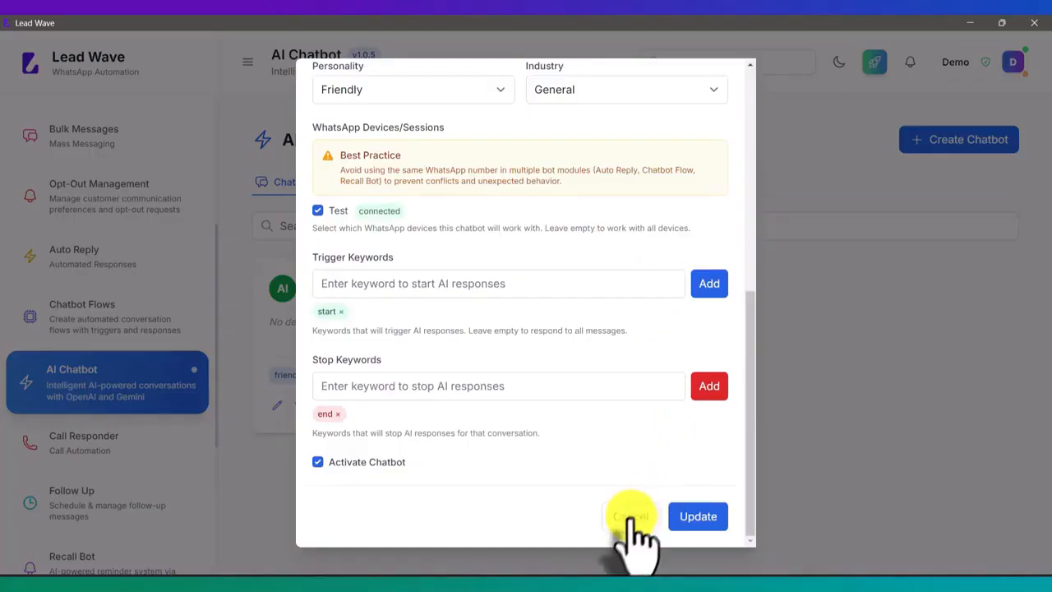
pyautogui.click(632, 516)
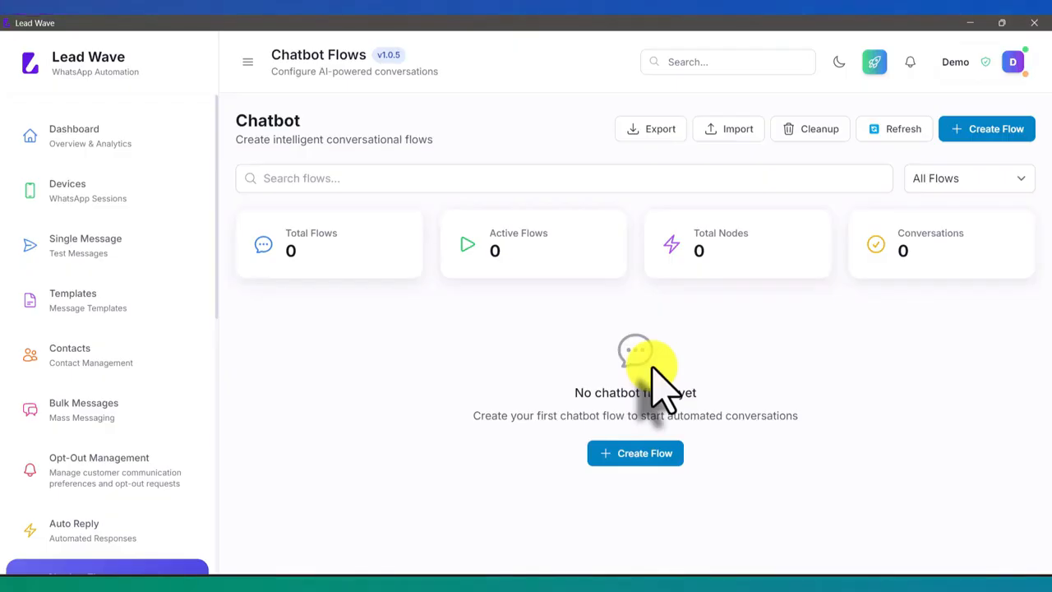
# Start a new chatbot flow named "Test" and assign it to the Test WhatsApp session
pyautogui.scroll(-3, 181, 292)
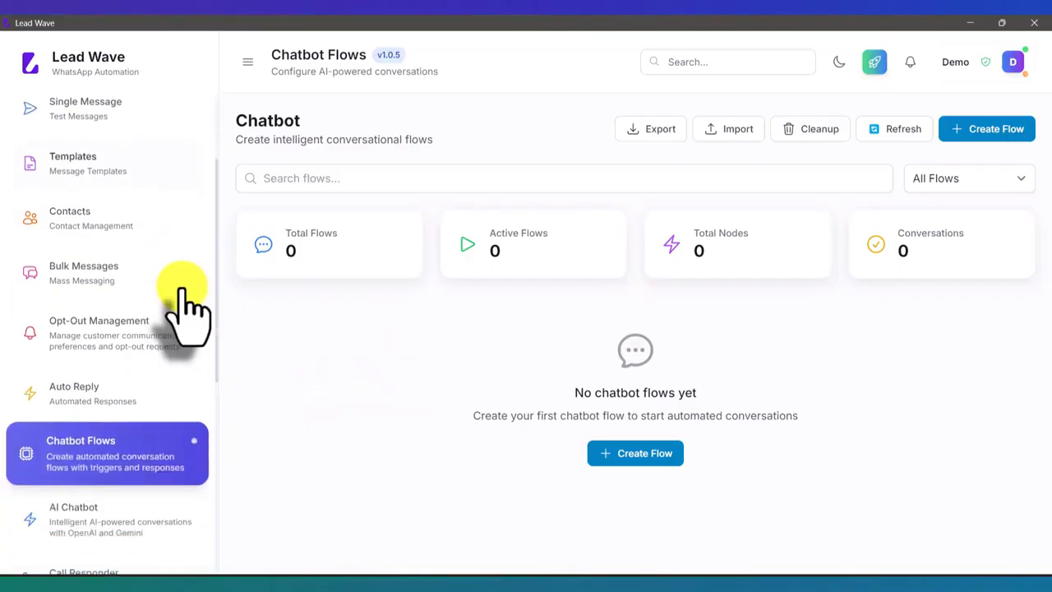
pyautogui.scroll(-5, 183, 301)
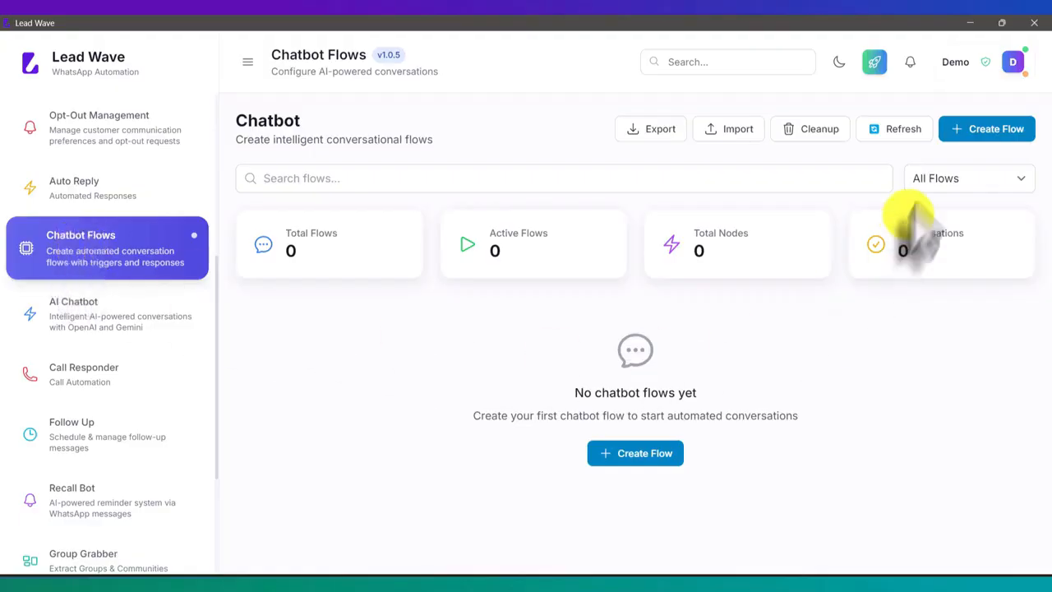
pyautogui.click(992, 136)
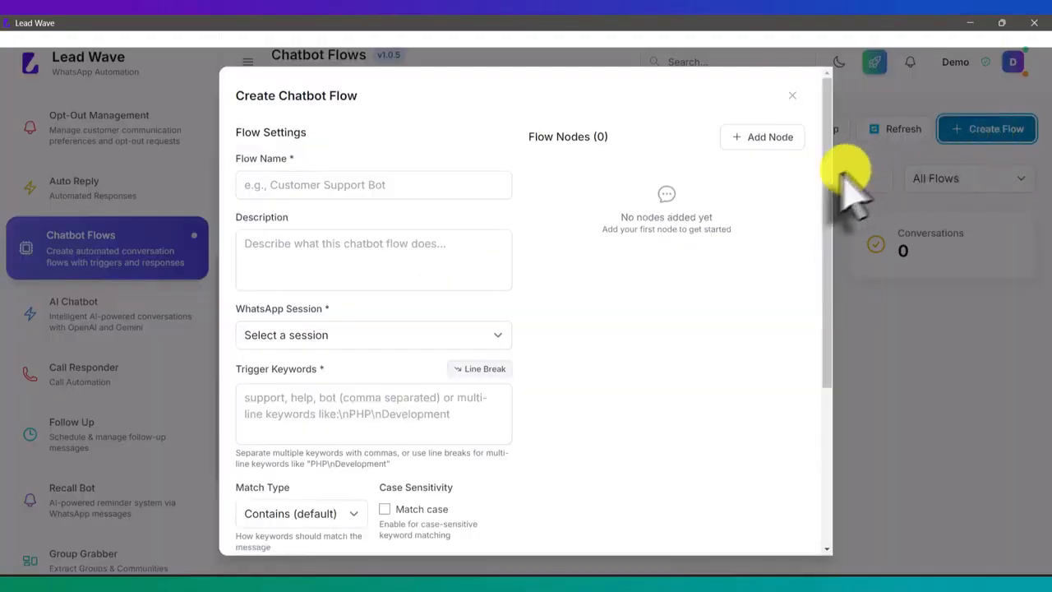
pyautogui.click(438, 194)
pyautogui.write('Test')
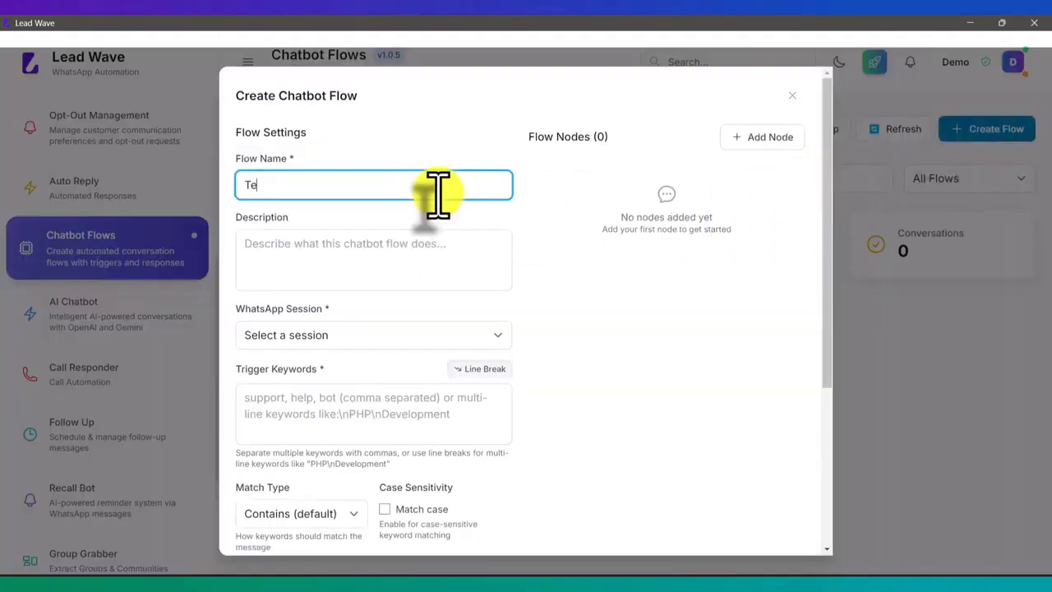
pyautogui.click(382, 256)
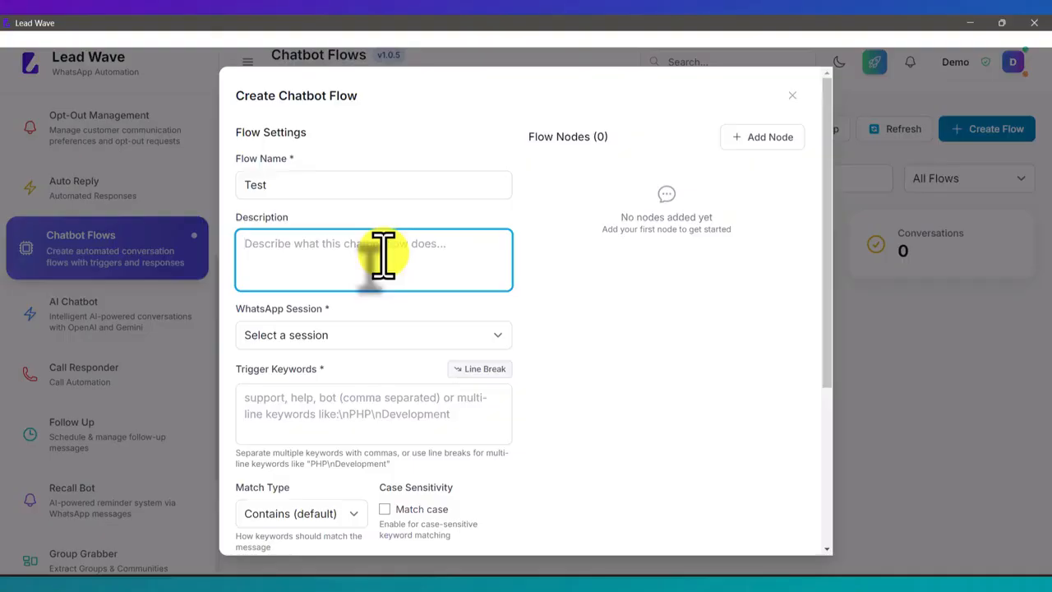
pyautogui.click(330, 342)
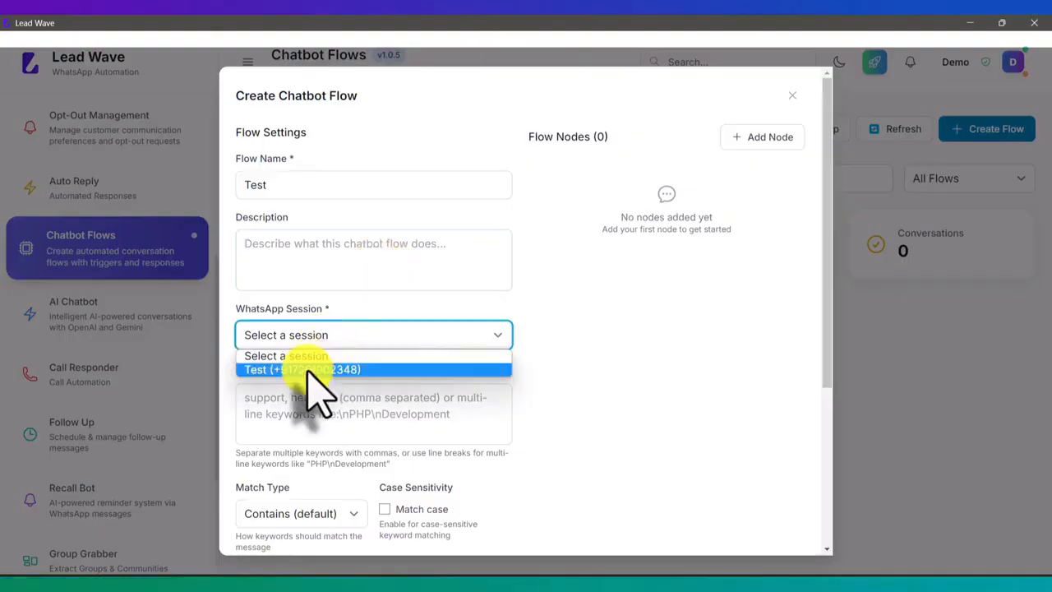
pyautogui.click(316, 368)
# Enter "help" as the flow's trigger keyword and review the matching, cooldown and message delay settings
pyautogui.click(319, 404)
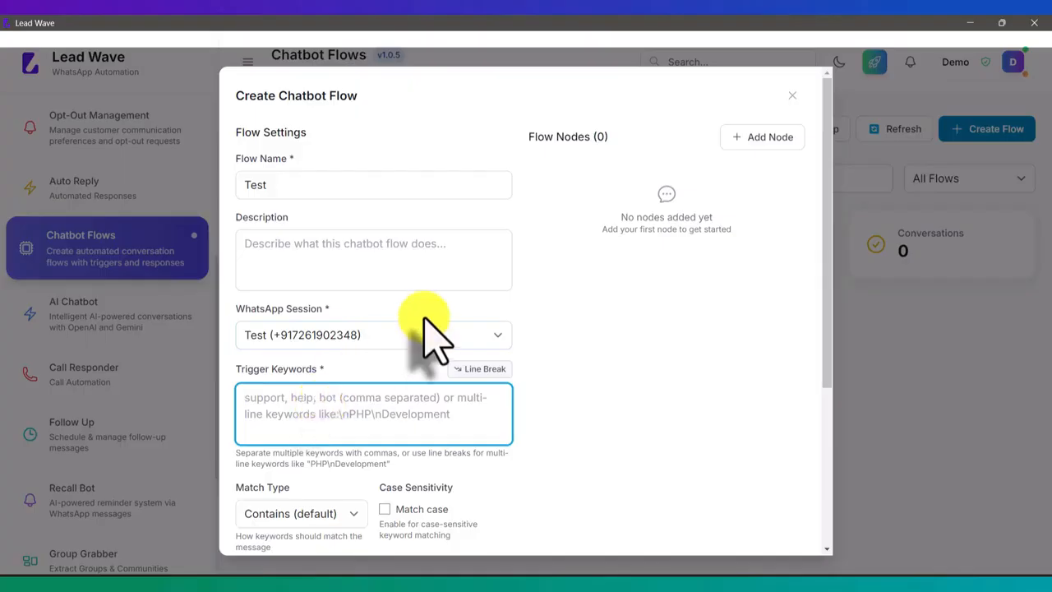
pyautogui.write('he')
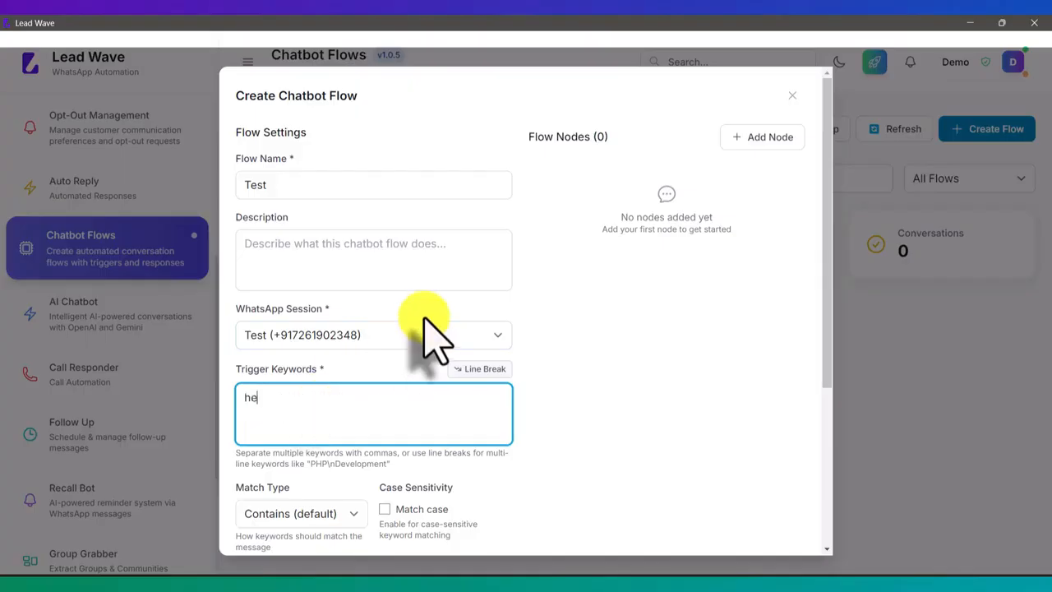
pyautogui.write('lp')
pyautogui.scroll(-2, 634, 333)
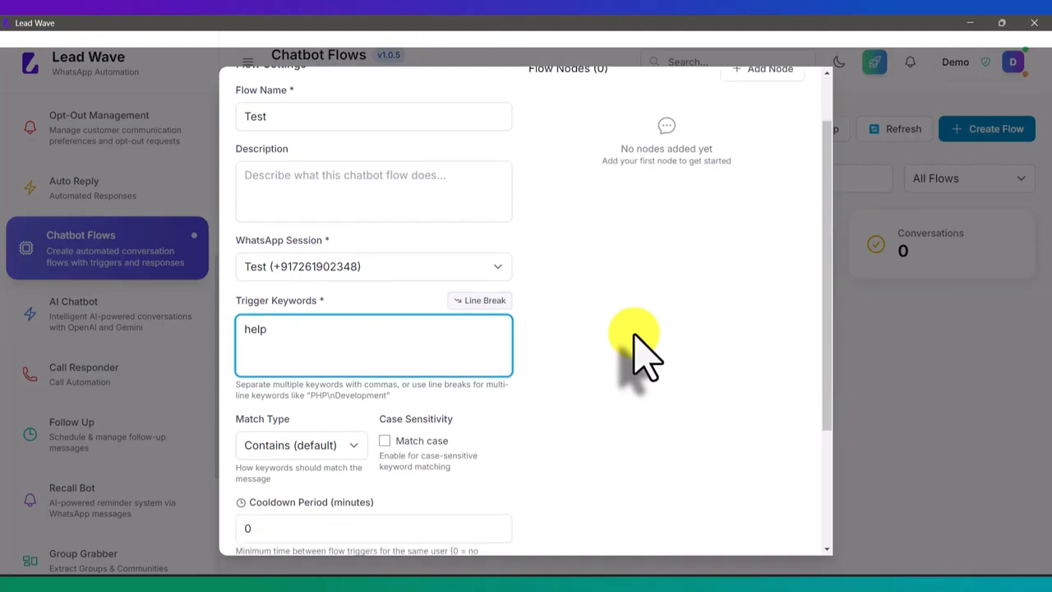
pyautogui.scroll(-4, 575, 352)
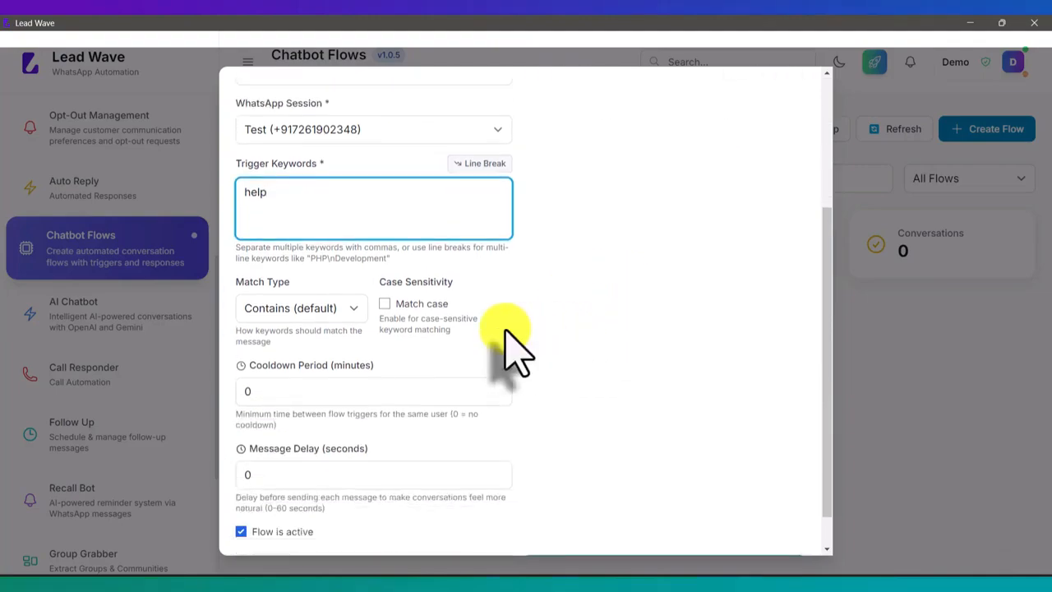
pyautogui.moveTo(326, 206); pyautogui.dragTo(254, 194)
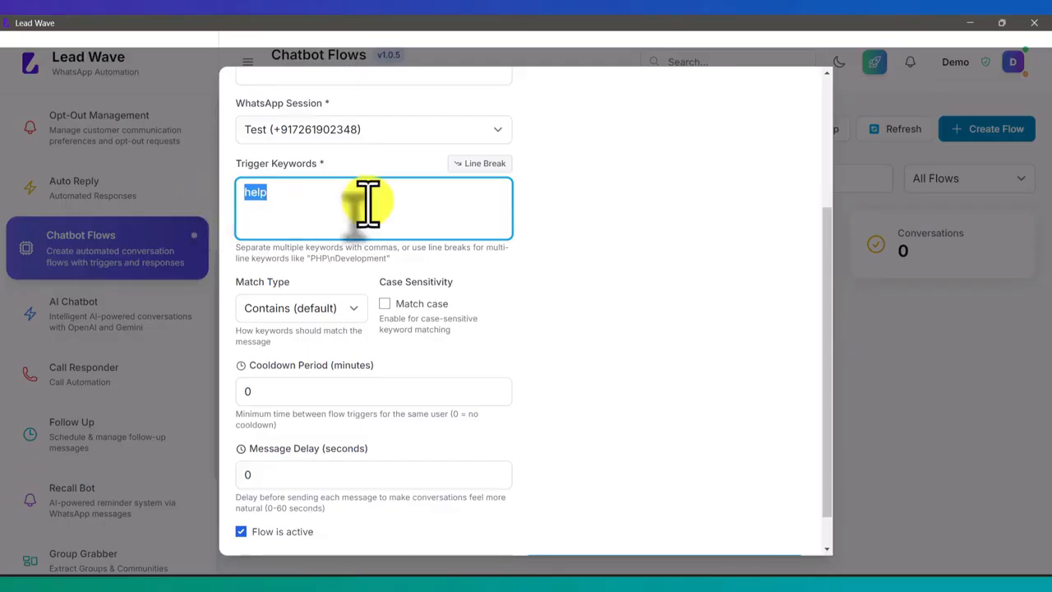
# Try the capitalised trigger keyword "Help" with case-sensitive matching, and restore lowercase "help" with Match case off
pyautogui.write('Help')
pyautogui.click(386, 304)
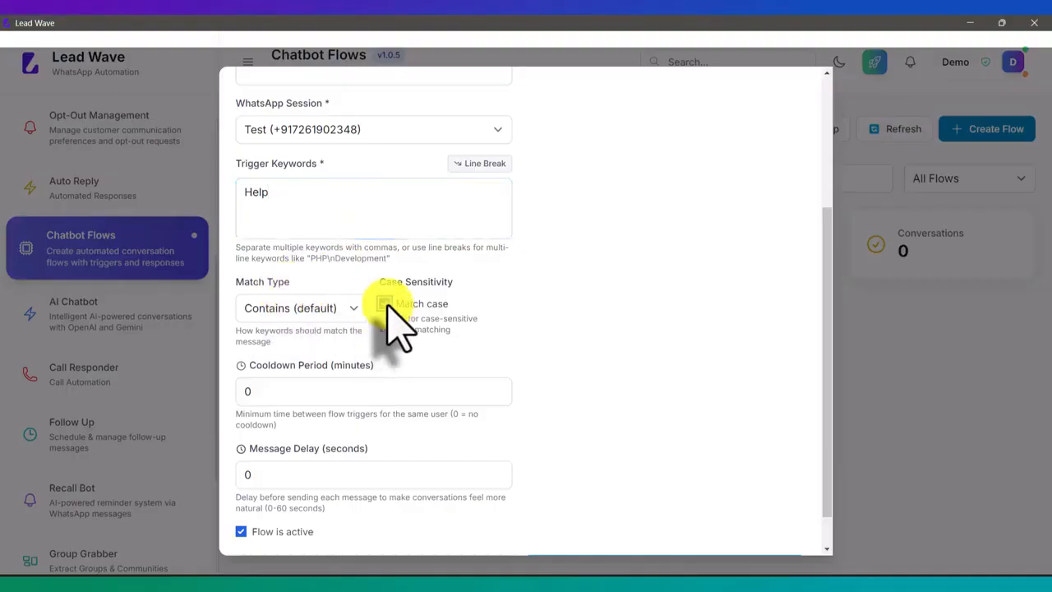
pyautogui.doubleClick(277, 193)
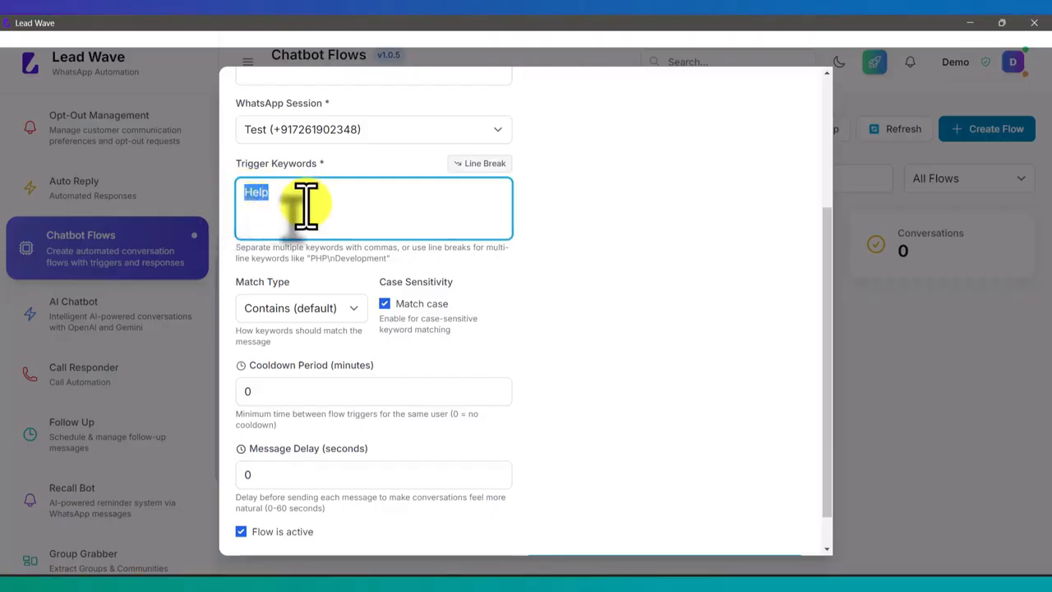
pyautogui.click(383, 303)
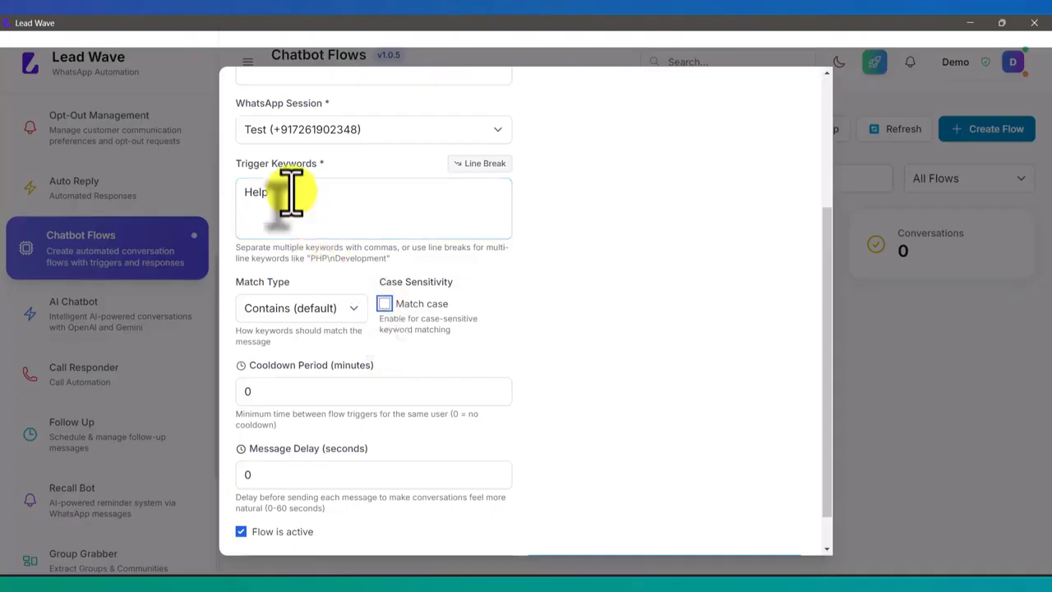
pyautogui.moveTo(291, 191); pyautogui.dragTo(207, 188)
pyautogui.write('help')
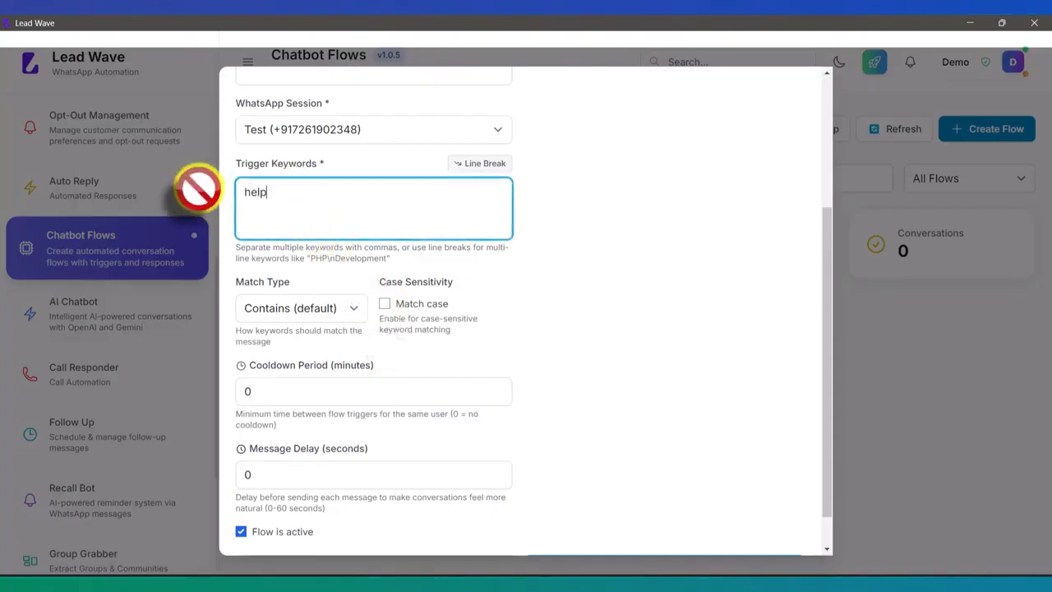
# Review the flow's match type options, keeping Contains (default), and check the cooldown period for the trigger keyword
pyautogui.click(317, 309)
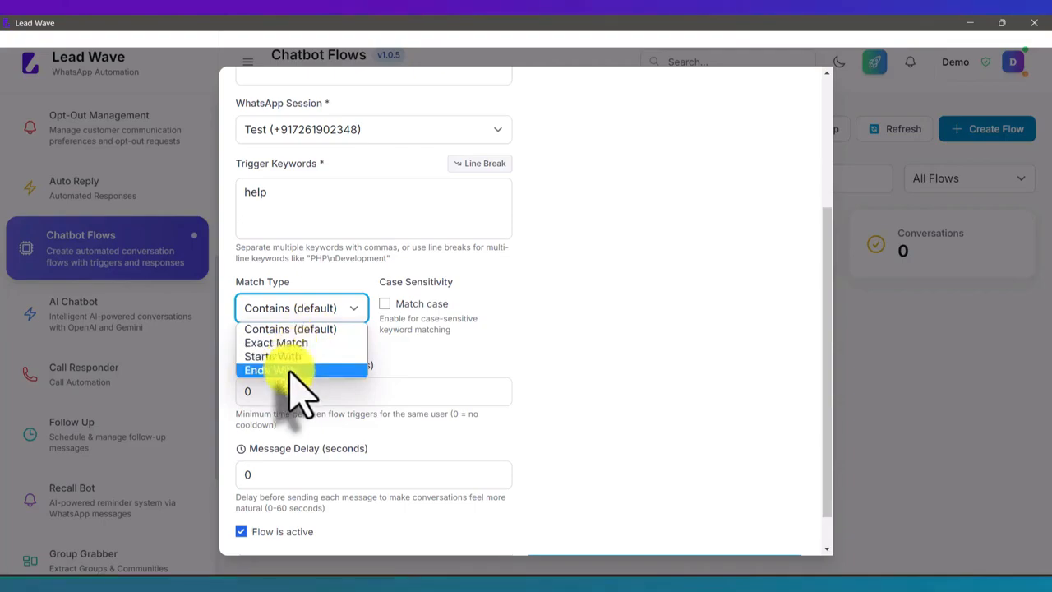
pyautogui.click(293, 329)
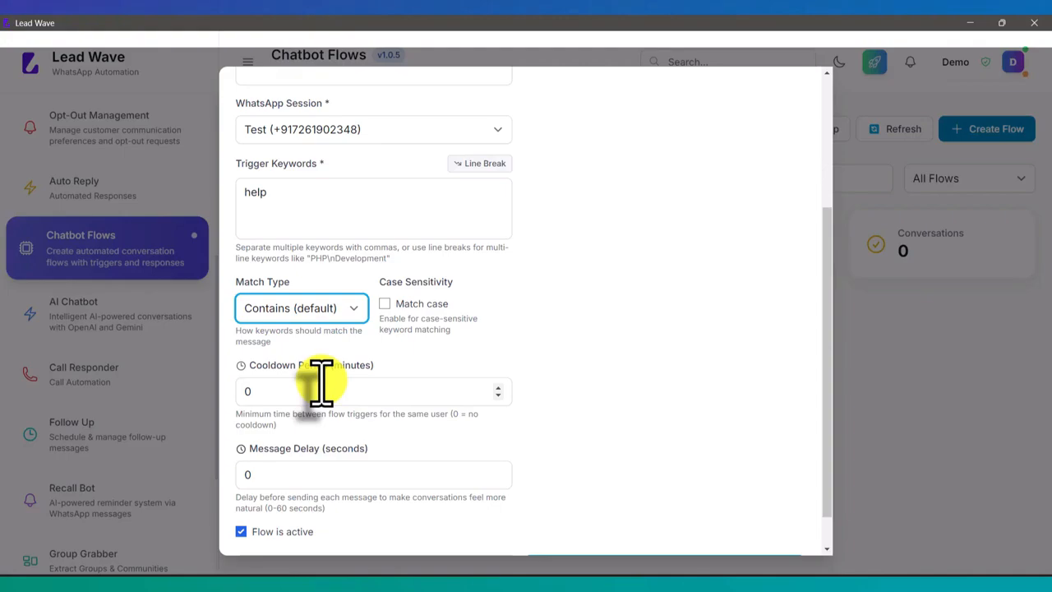
pyautogui.moveTo(284, 193); pyautogui.dragTo(240, 193)
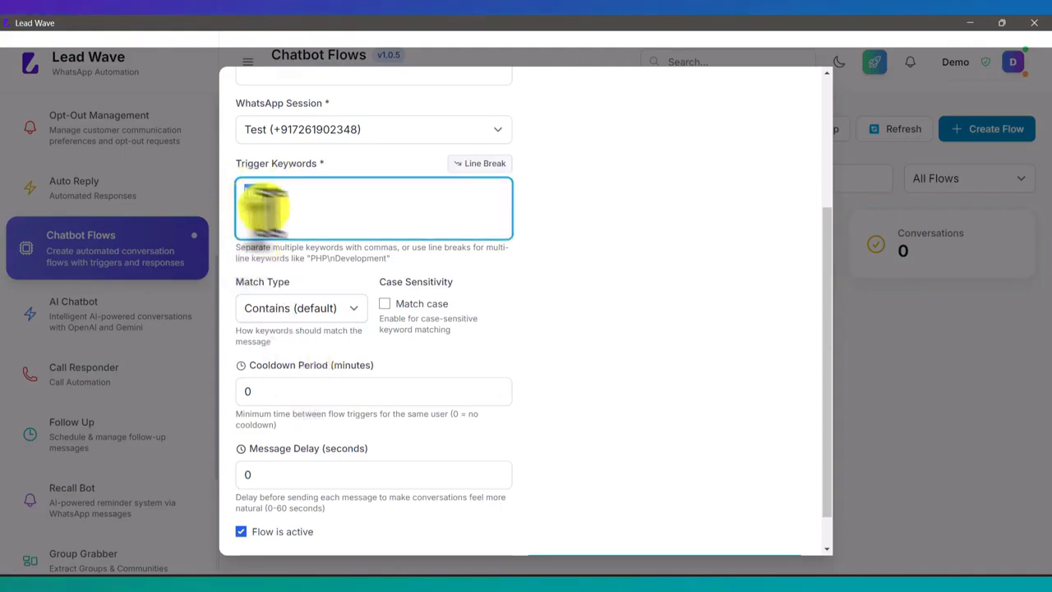
pyautogui.click(264, 392)
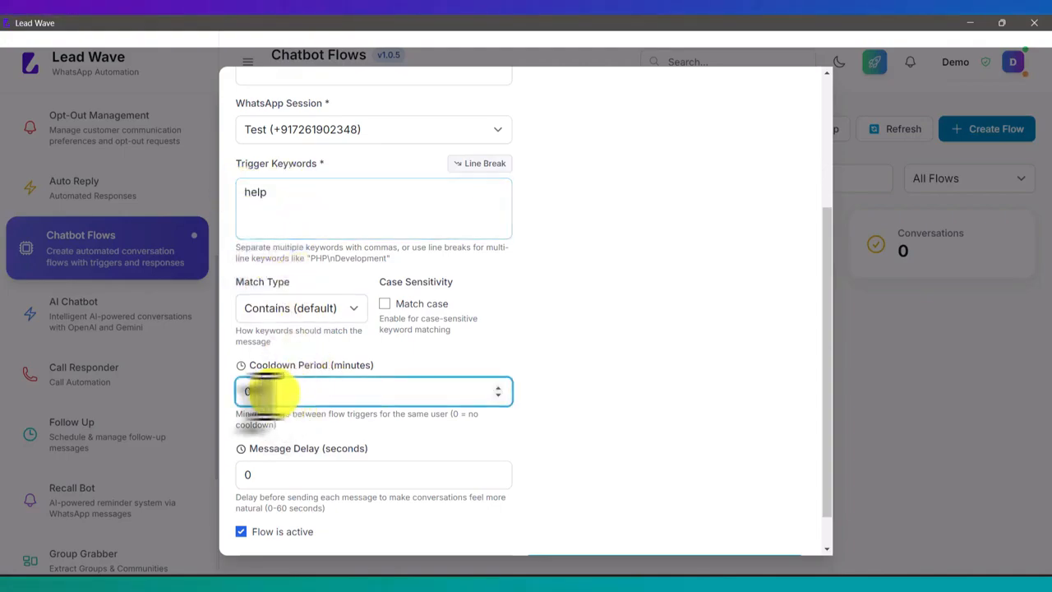
pyautogui.click(579, 329)
# Set the flow's message delay to 5 seconds
pyautogui.scroll(-1, 585, 330)
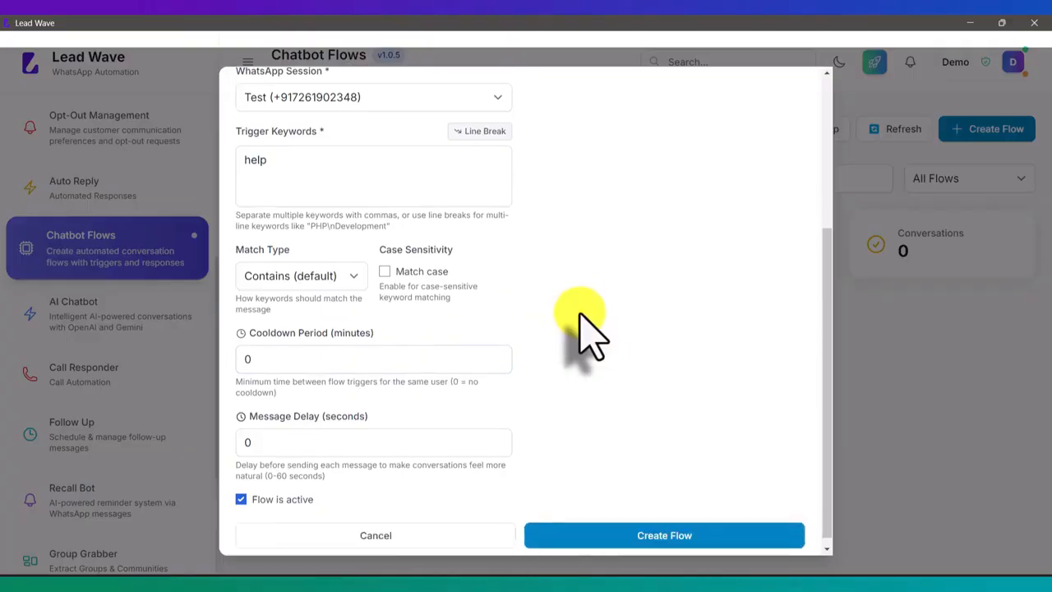
pyautogui.moveTo(276, 434); pyautogui.dragTo(242, 431)
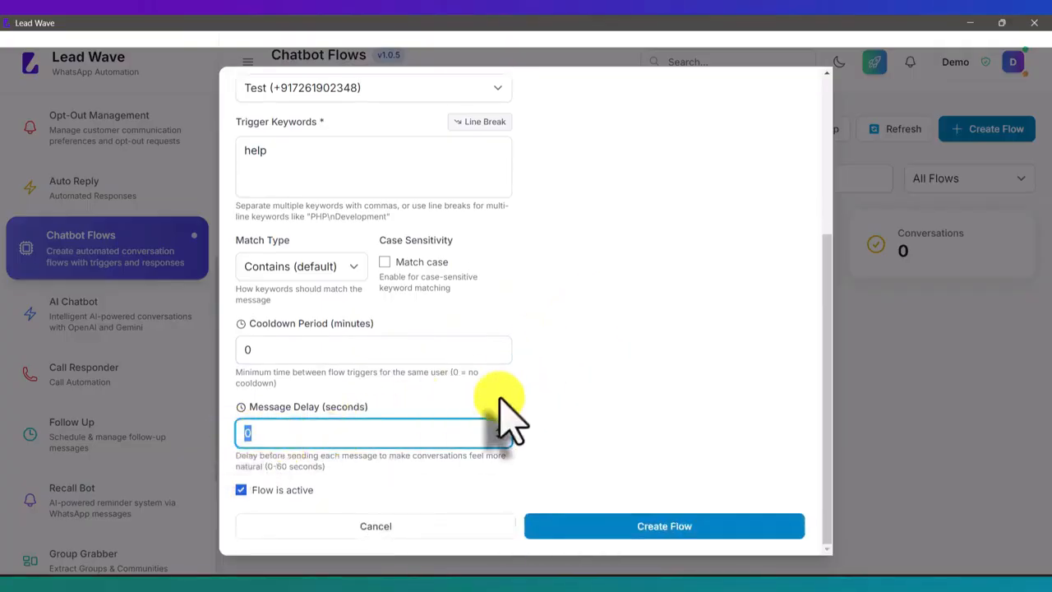
pyautogui.write('5')
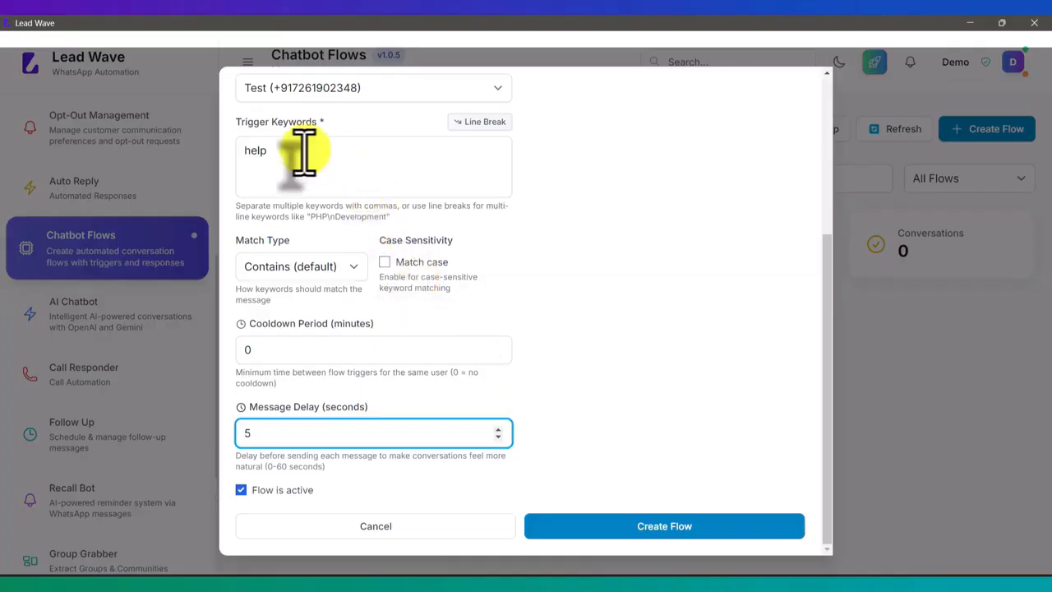
pyautogui.moveTo(297, 150); pyautogui.dragTo(230, 153)
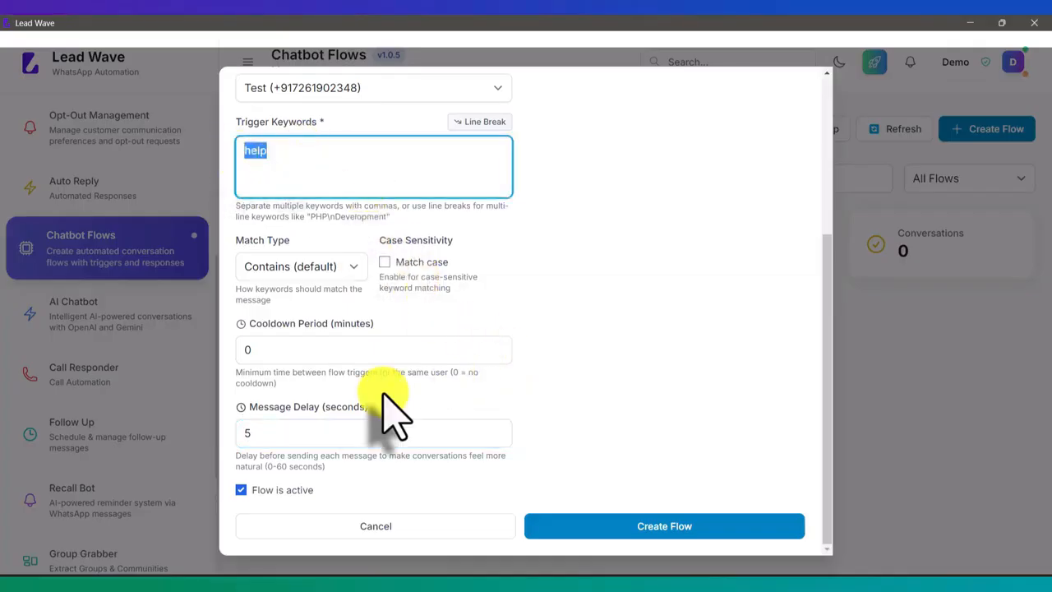
pyautogui.click(268, 434)
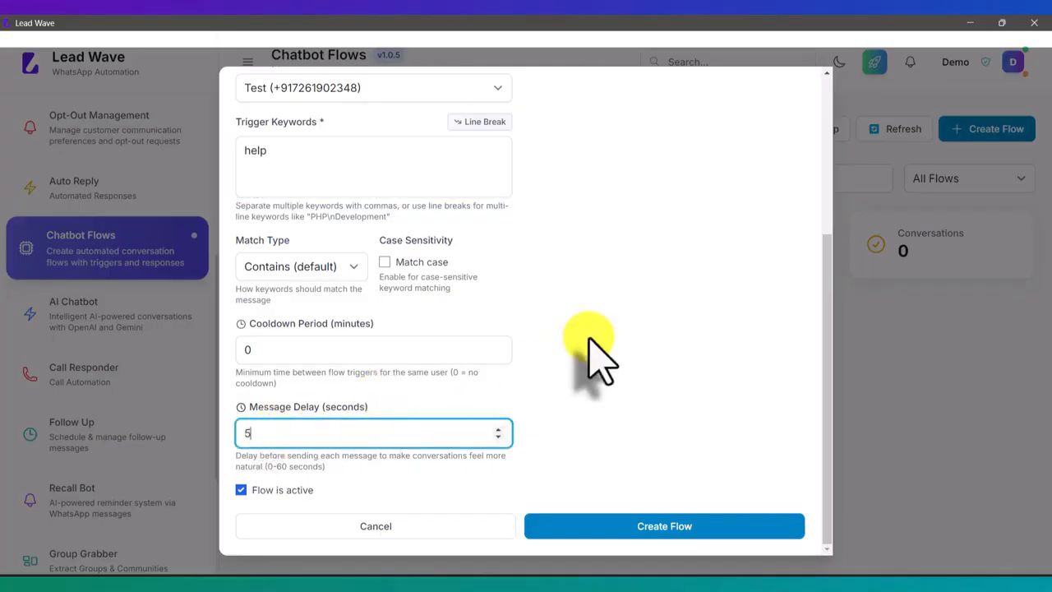
# Start a new message node for the flow and name it "Welcome"
pyautogui.scroll(2, 559, 329)
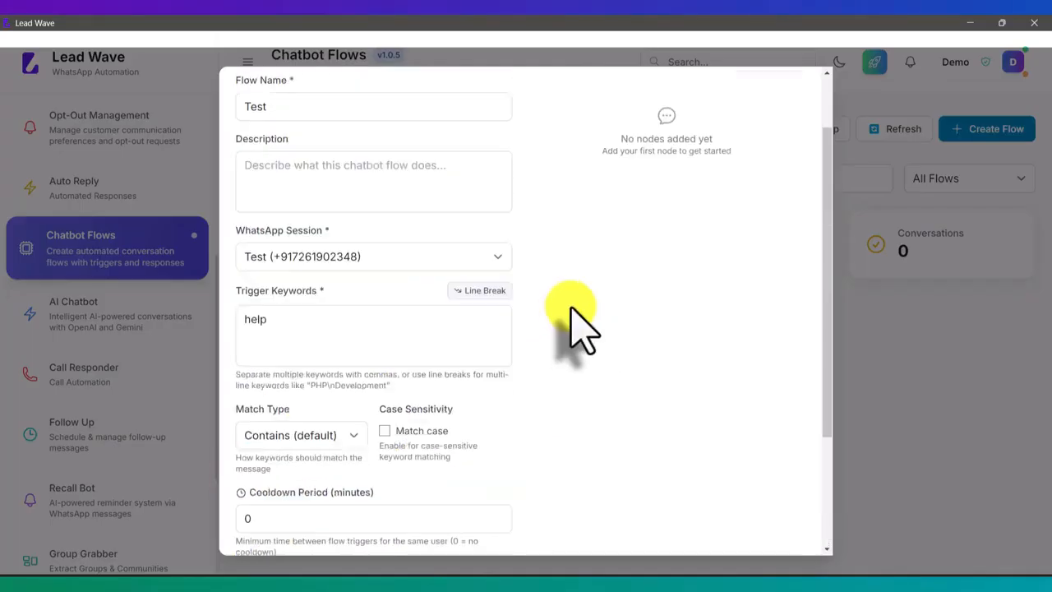
pyautogui.scroll(1, 575, 321)
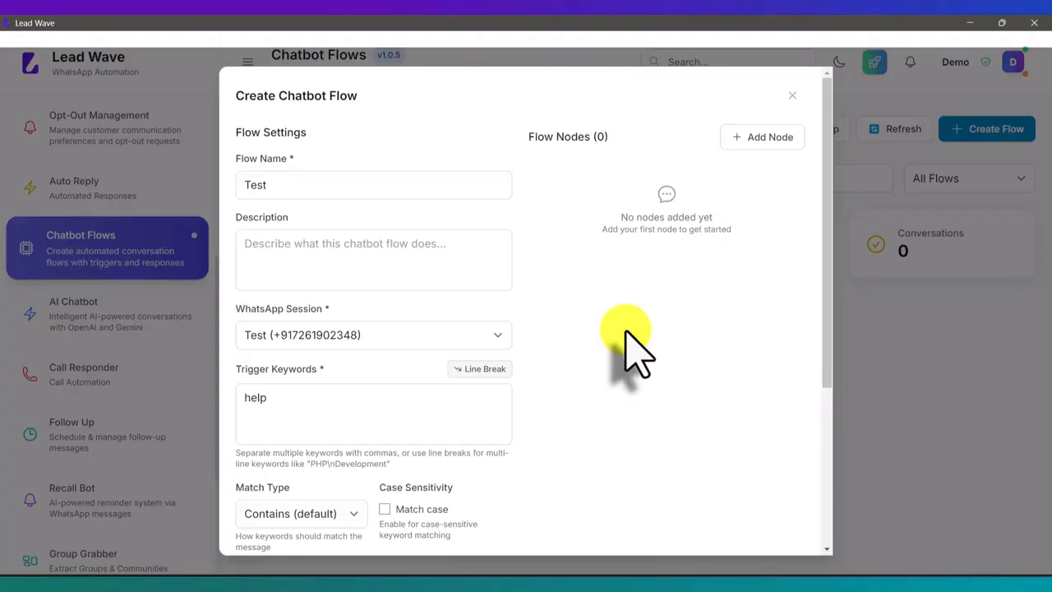
pyautogui.click(748, 140)
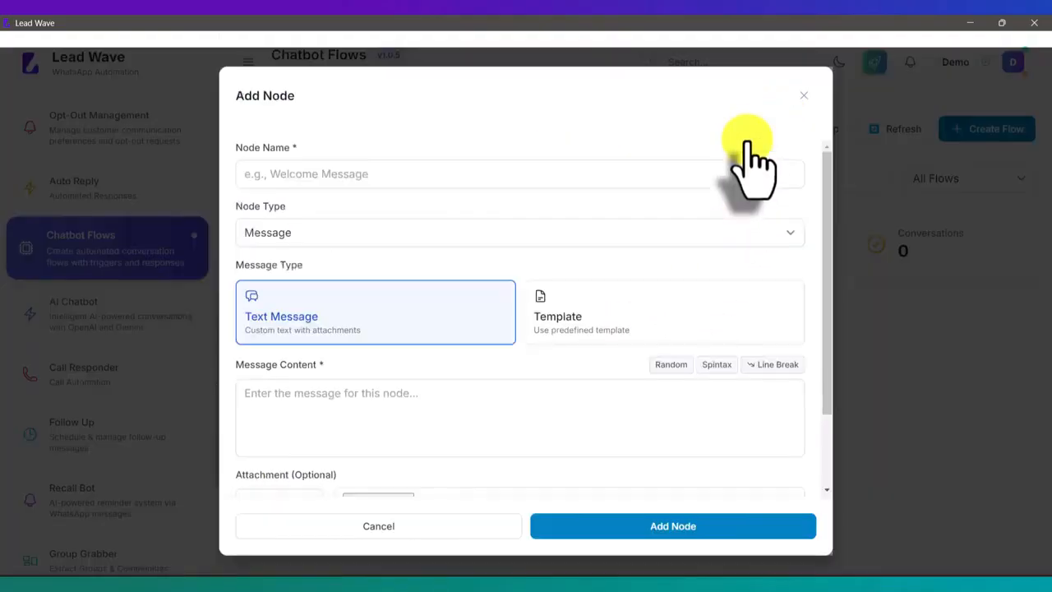
pyautogui.click(403, 174)
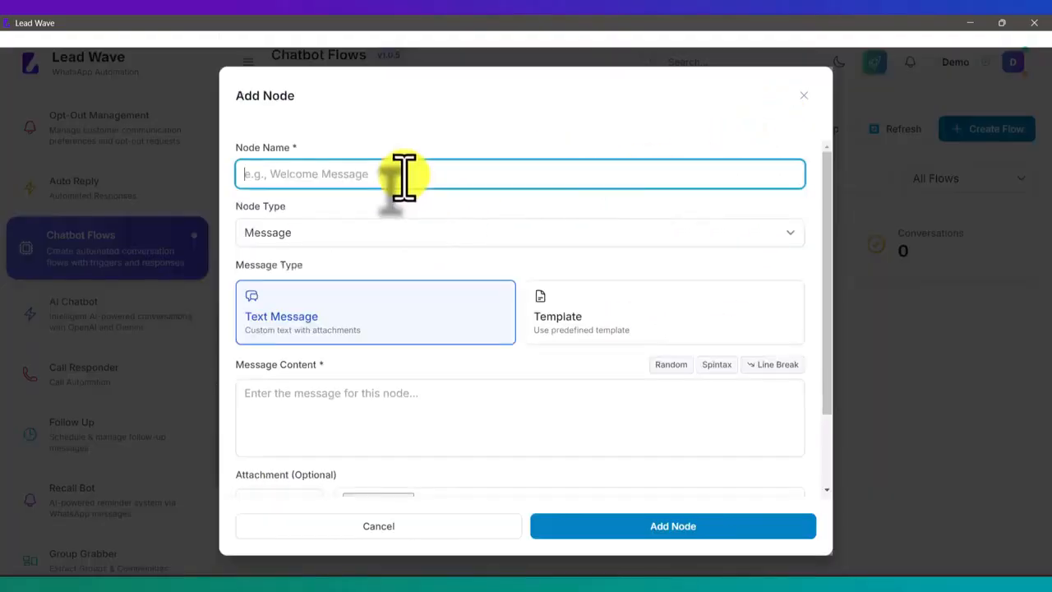
pyautogui.write('Welcome')
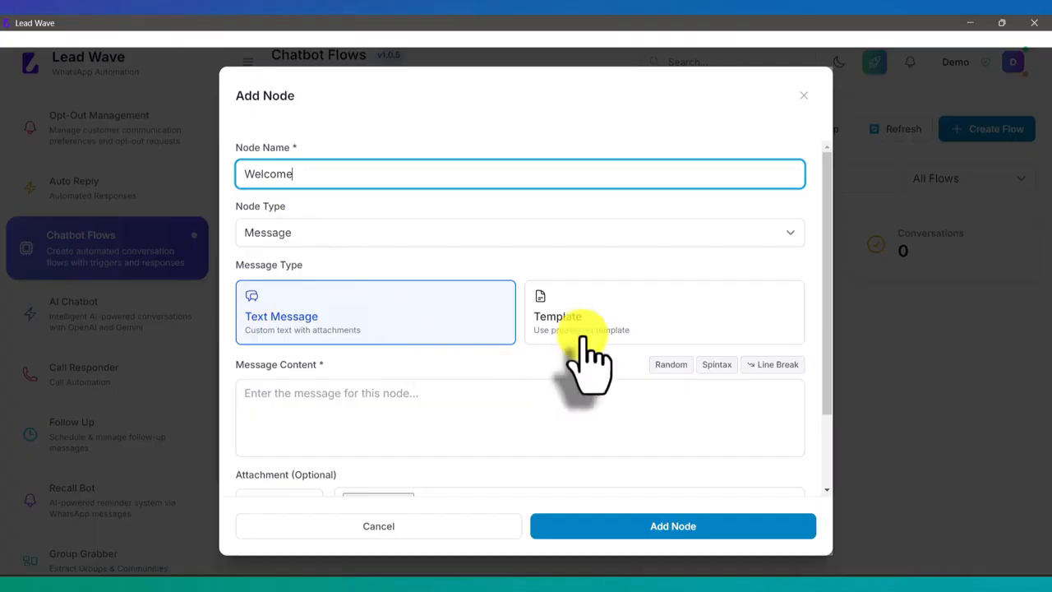
# Write "Thanks for messaging Lead Wave, how may i help you ?" as the Welcome node's text message and add the node to the flow
pyautogui.scroll(-1, 587, 358)
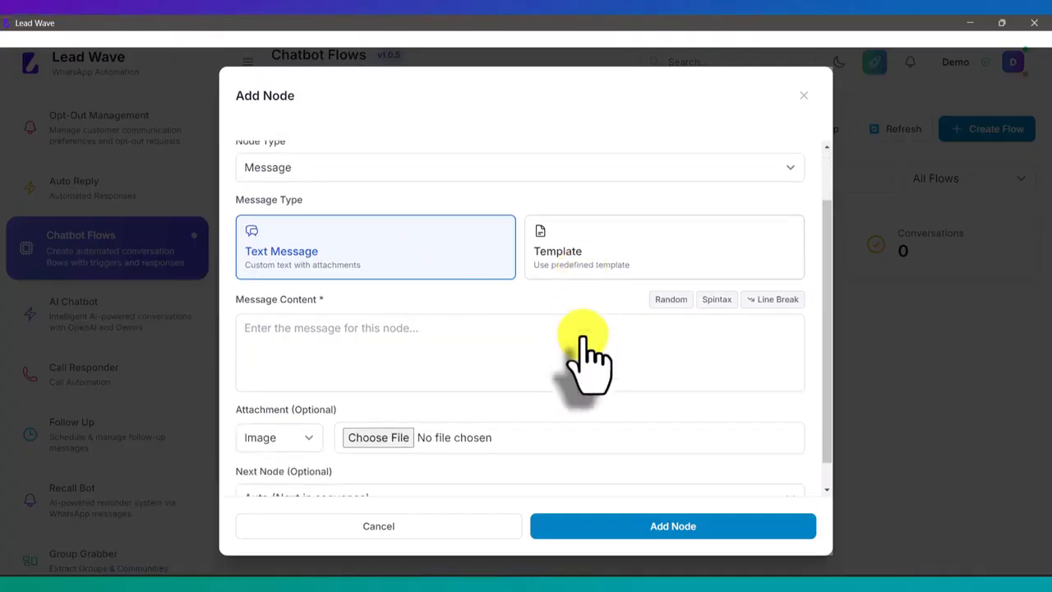
pyautogui.click(312, 329)
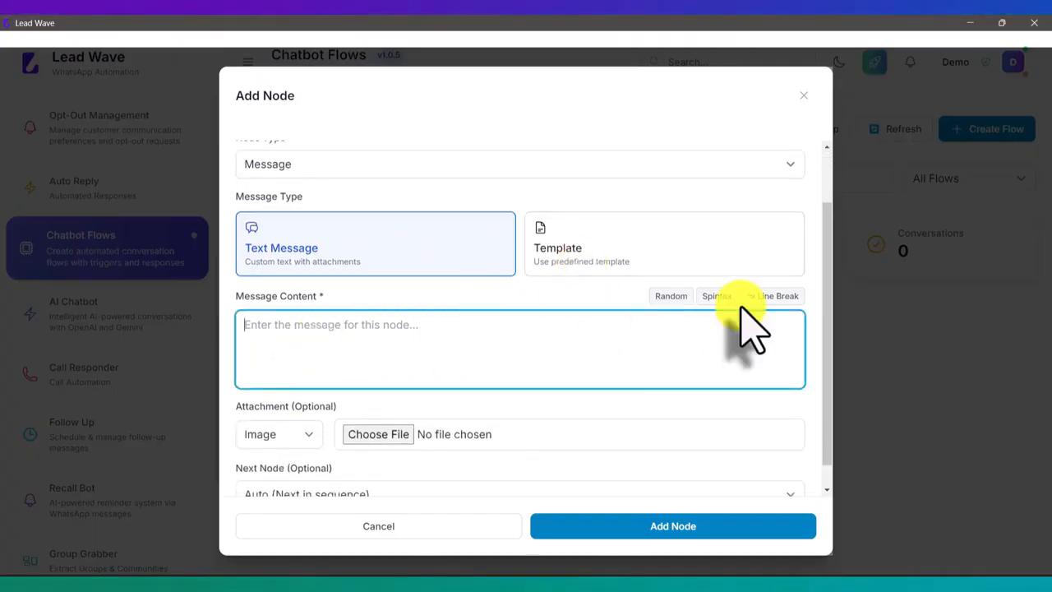
pyautogui.write('Thank')
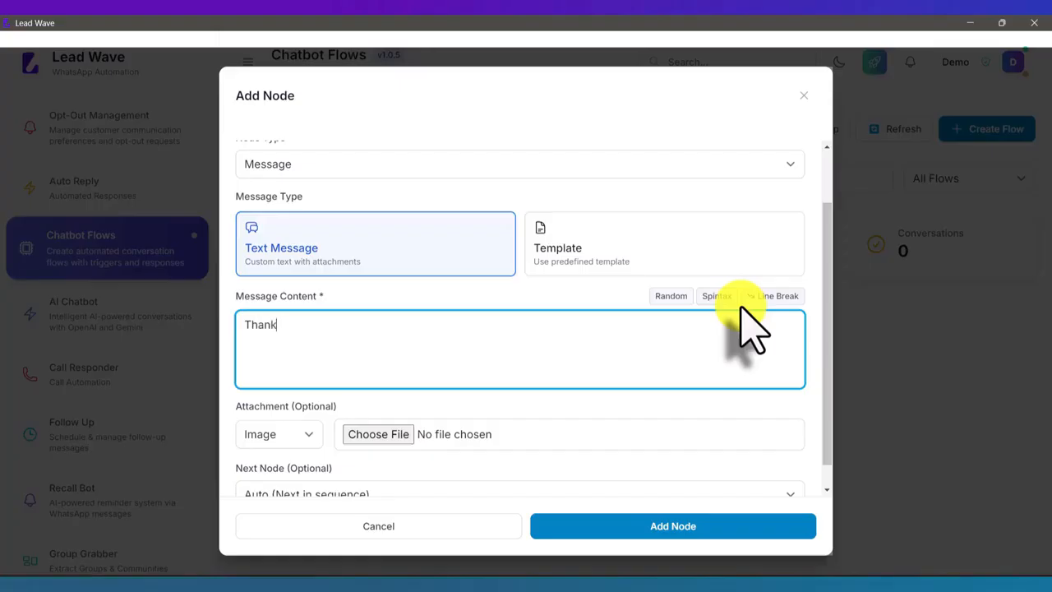
pyautogui.write('s for message')
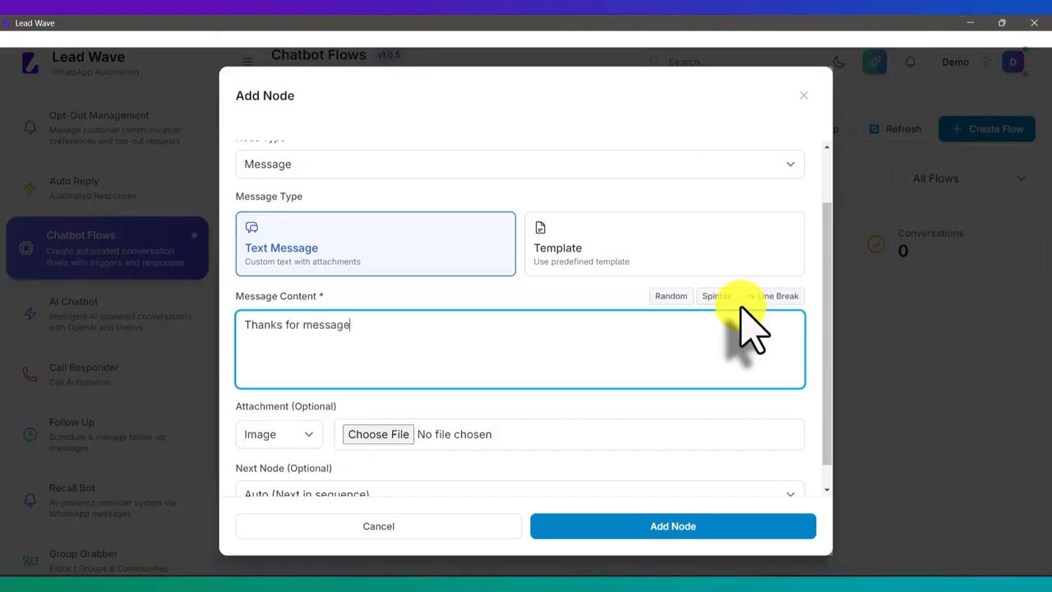
pyautogui.press('BackSpace')
pyautogui.write('ing Lead Wave, hw')
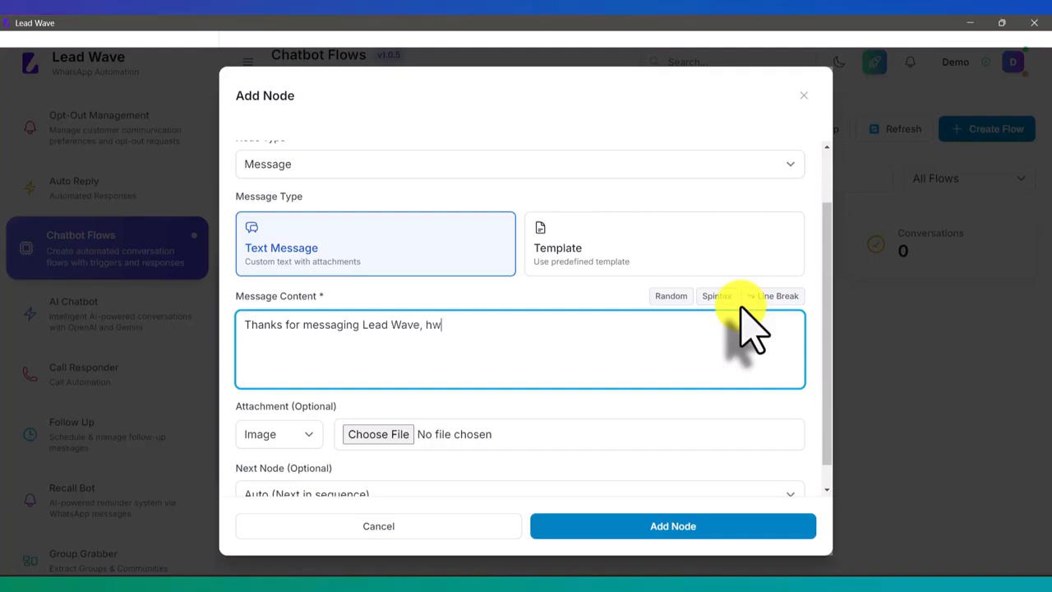
pyautogui.press('BackSpace')
pyautogui.write('ow may i help you ')
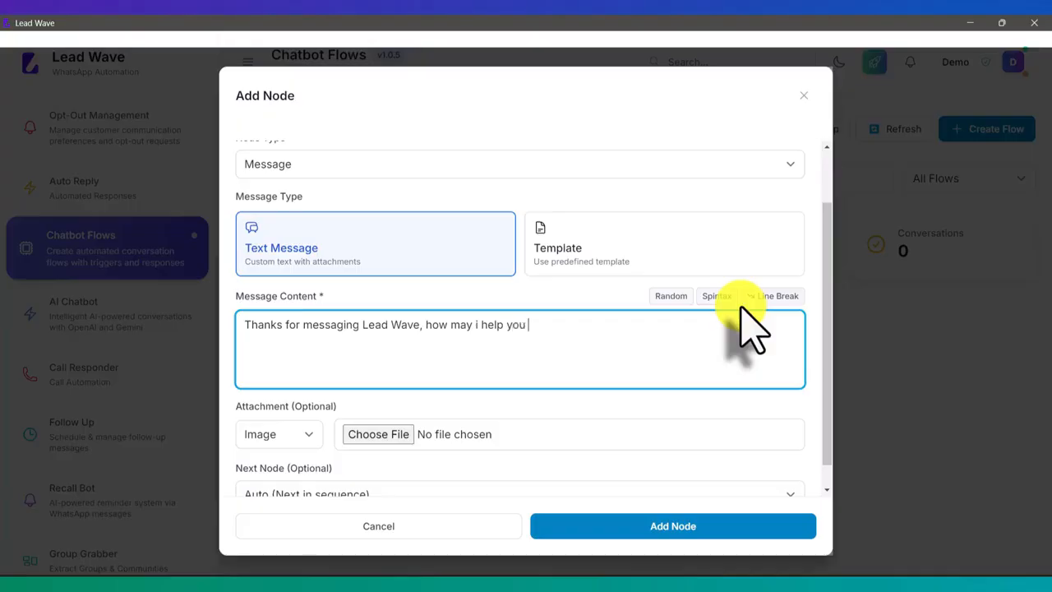
pyautogui.write('?')
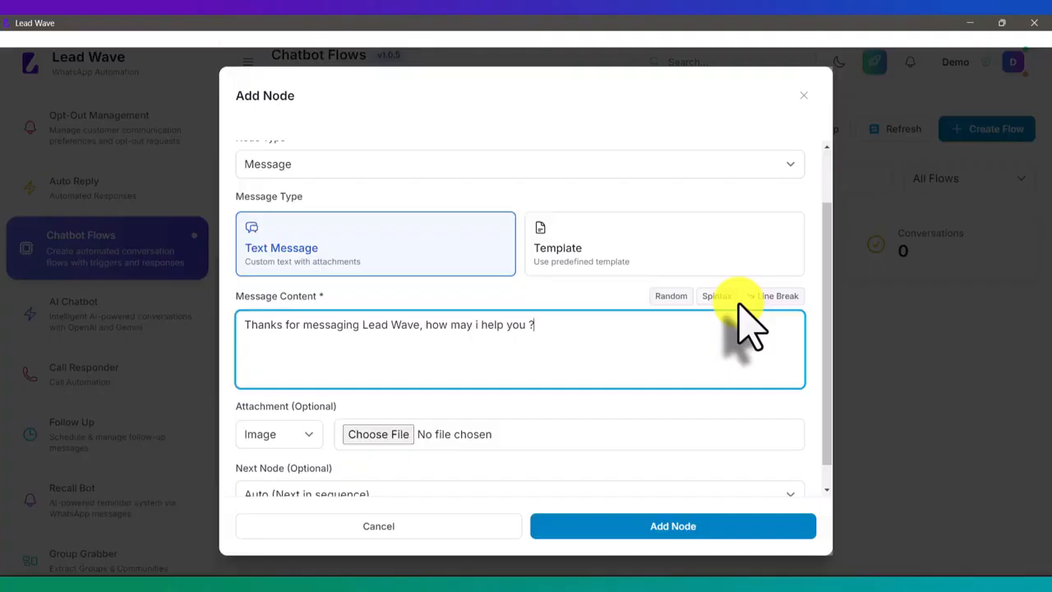
pyautogui.scroll(-1, 747, 324)
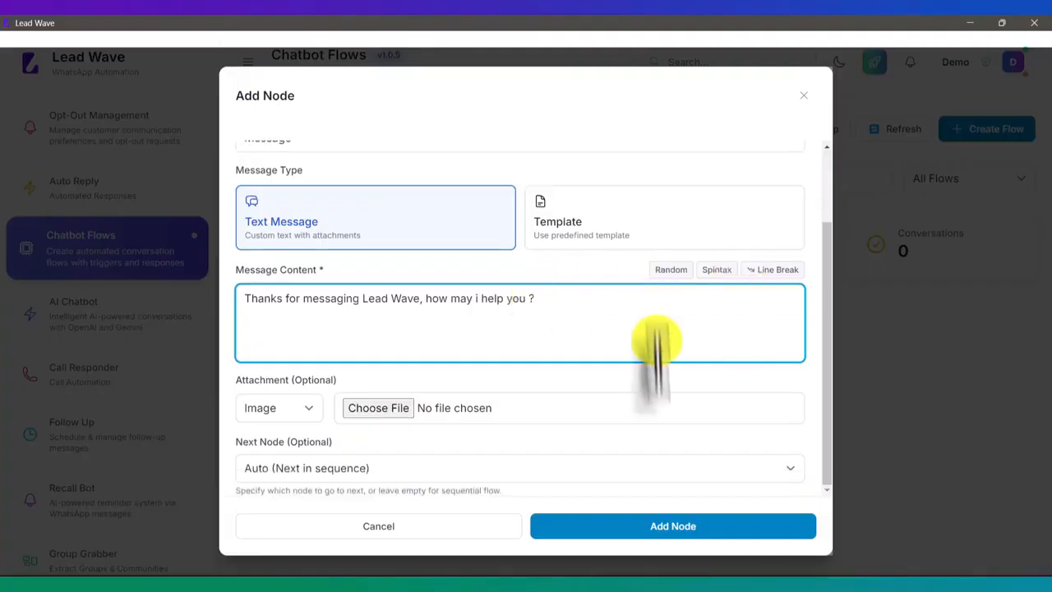
pyautogui.click(675, 529)
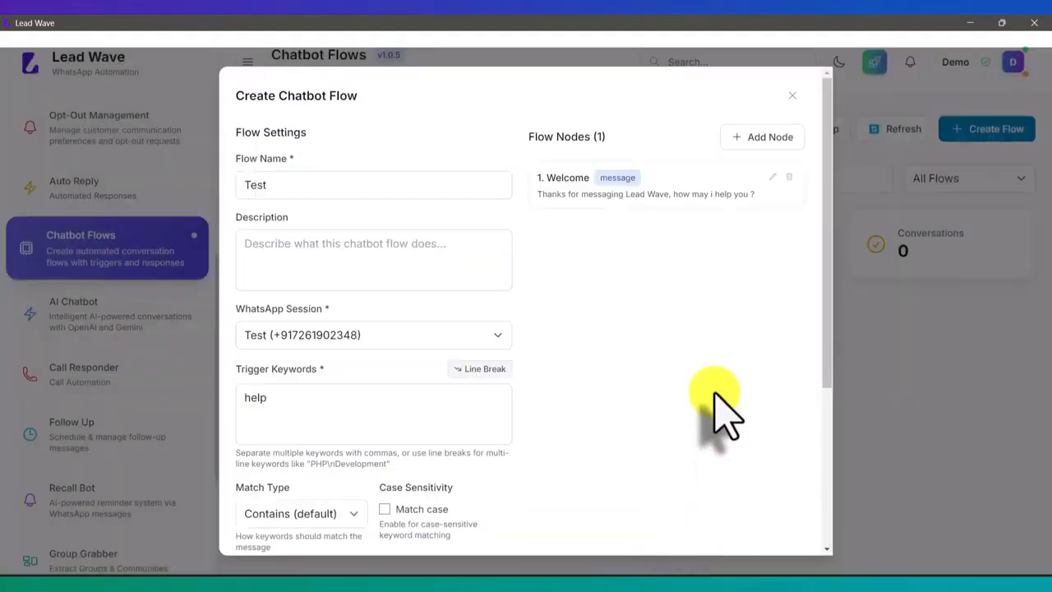
# Start a new flow node named "Name" and set its node type to Question
pyautogui.click(768, 138)
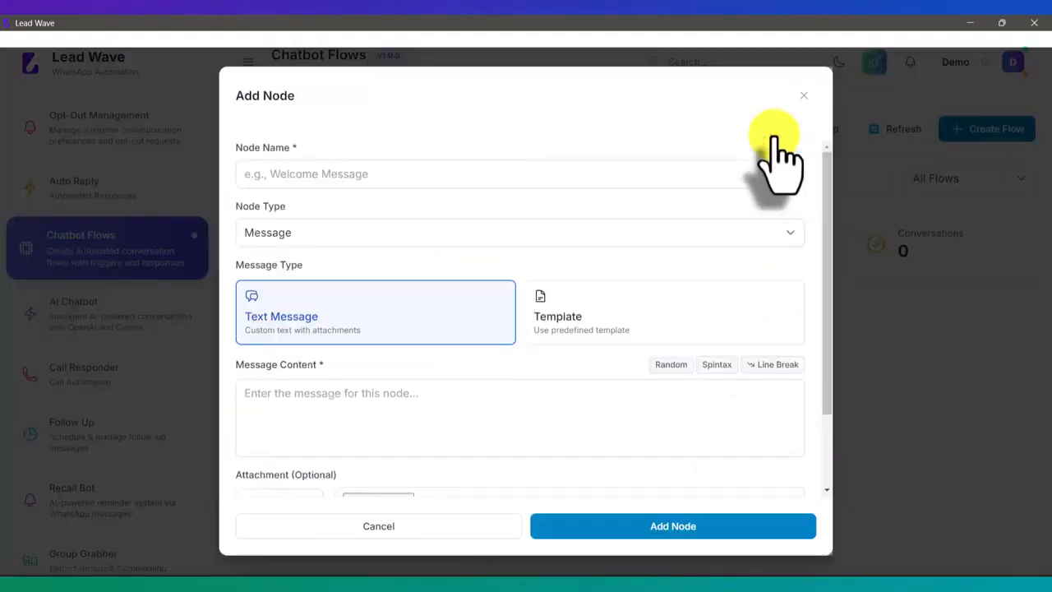
pyautogui.click(474, 174)
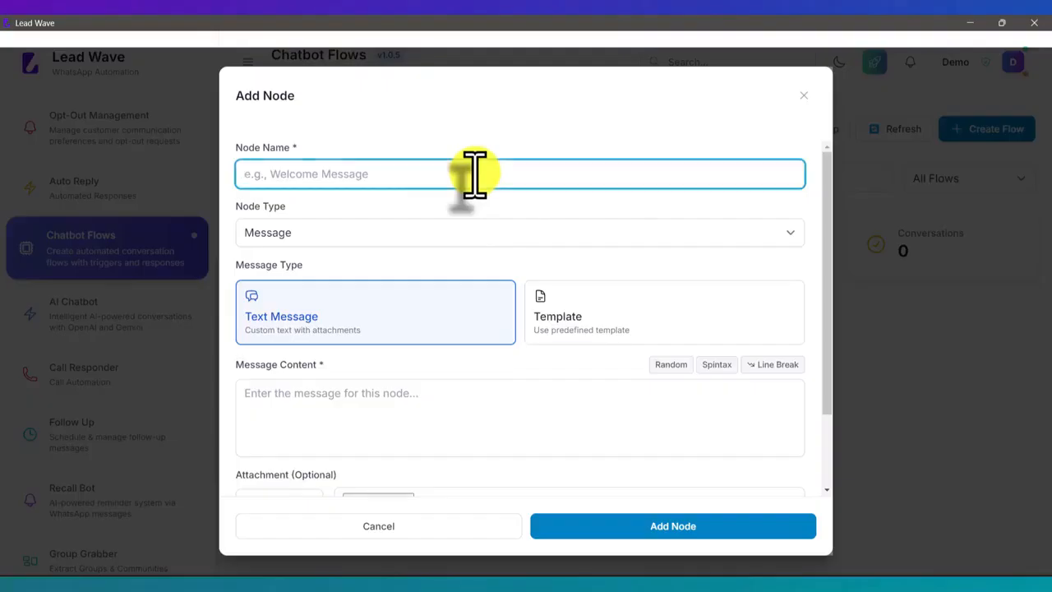
pyautogui.write('Name')
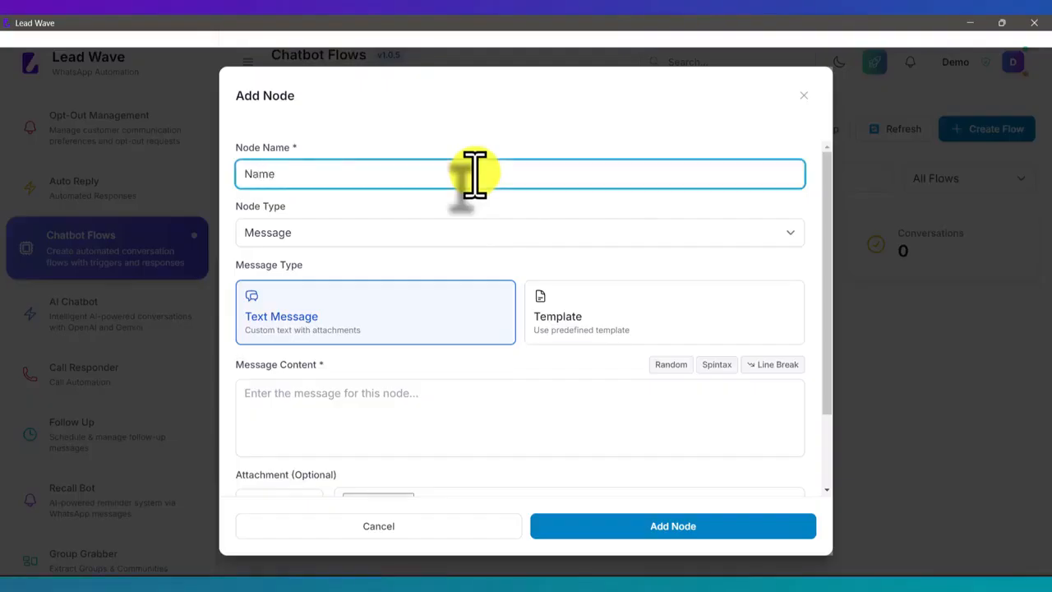
pyautogui.click(328, 240)
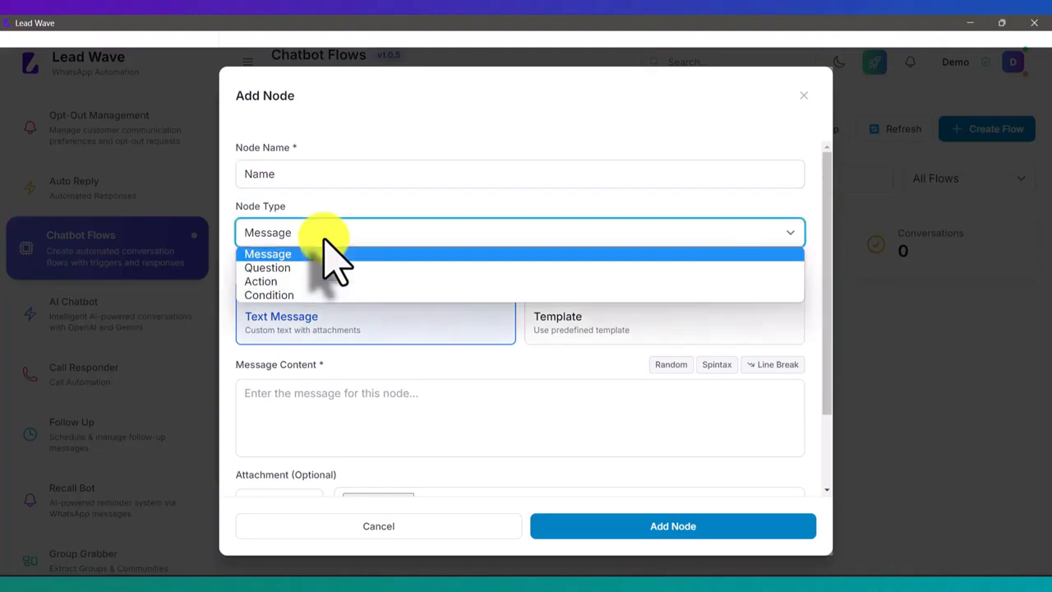
pyautogui.click(300, 267)
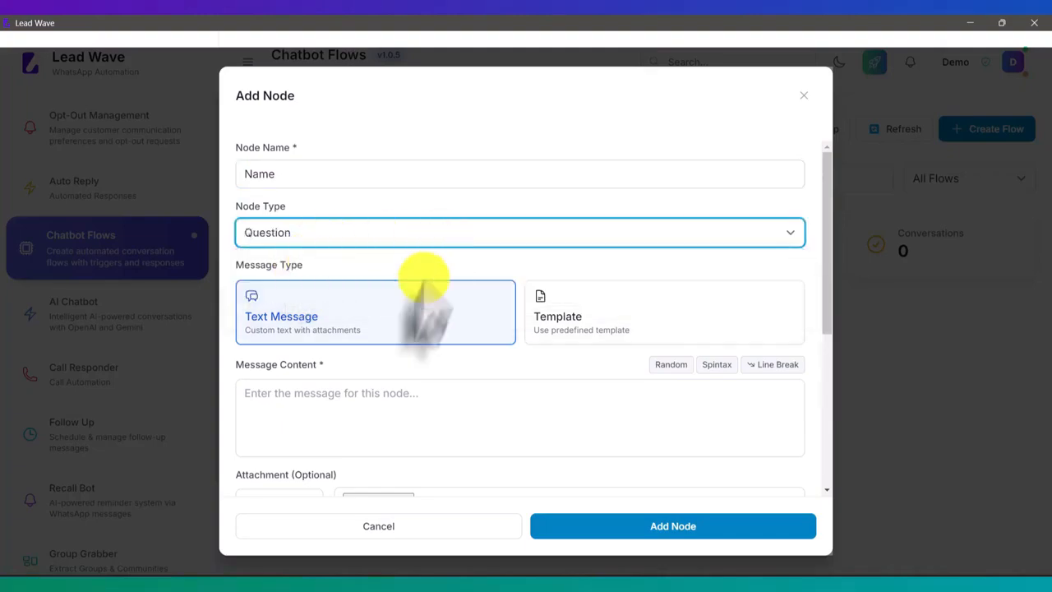
# Write "Please mention your name" as the Name question node's message content
pyautogui.click(358, 404)
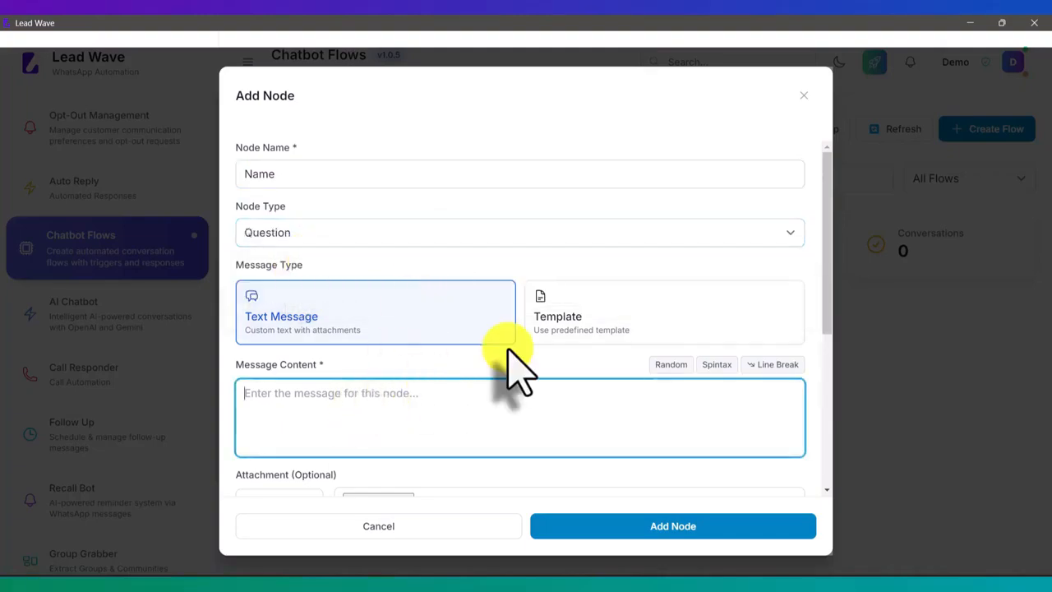
pyautogui.write('Please ')
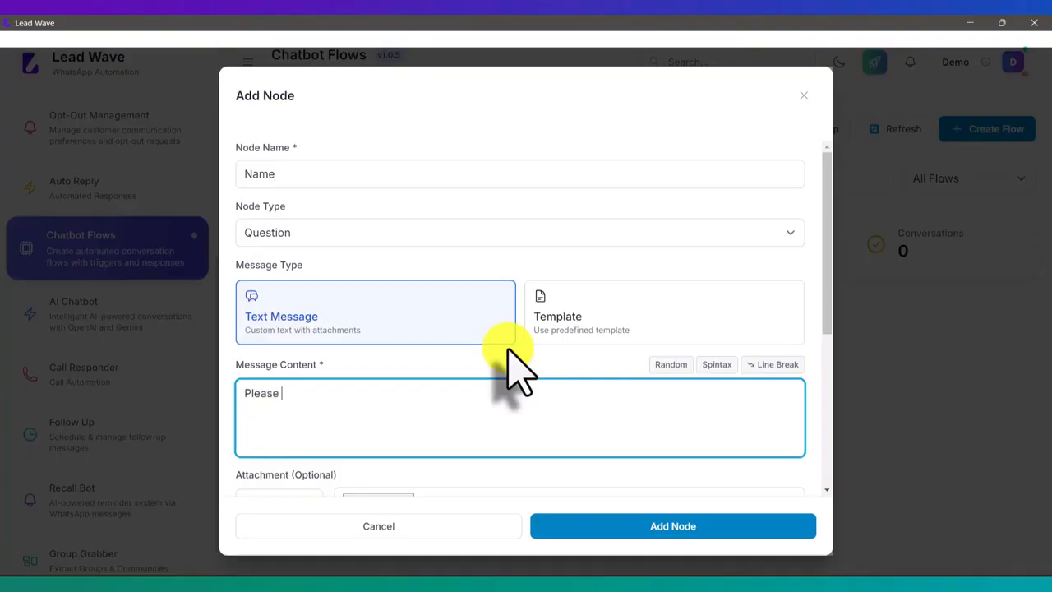
pyautogui.write('mention your name')
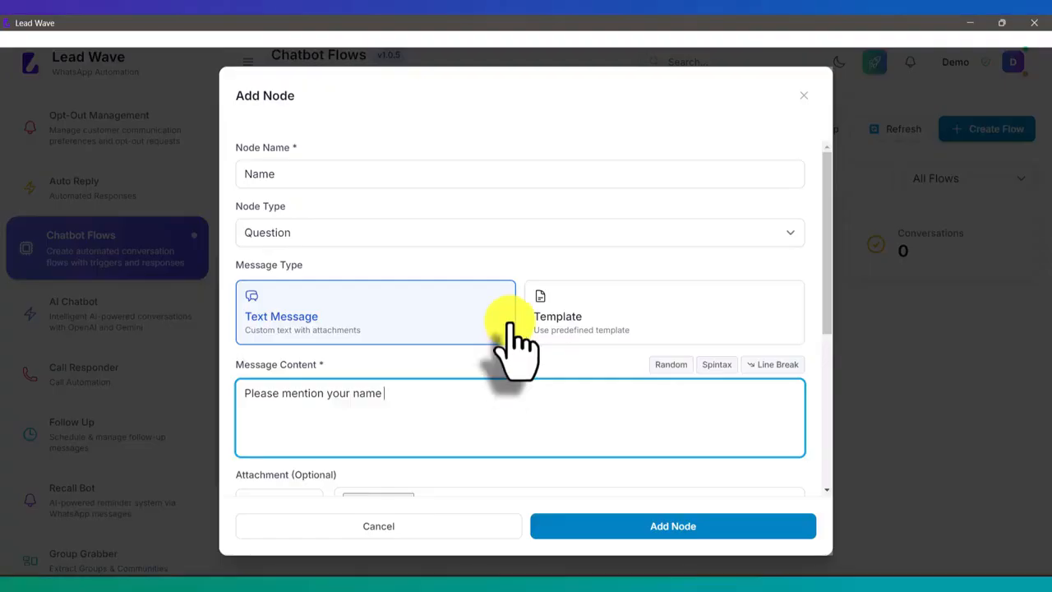
# Store the Name question's response in the extract variable "name" and add the node to the flow
pyautogui.scroll(-5, 511, 345)
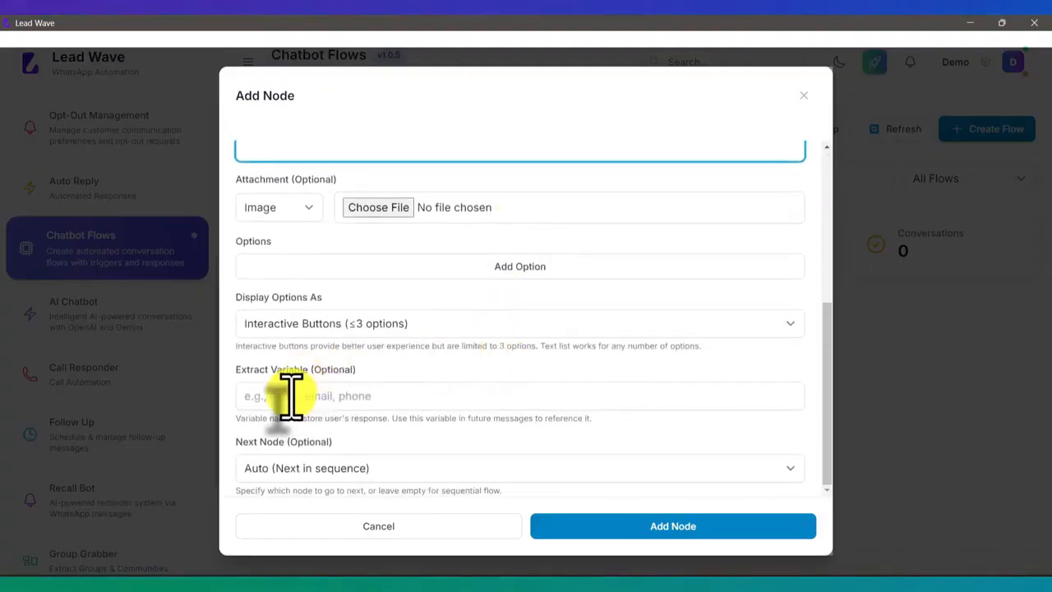
pyautogui.click(289, 397)
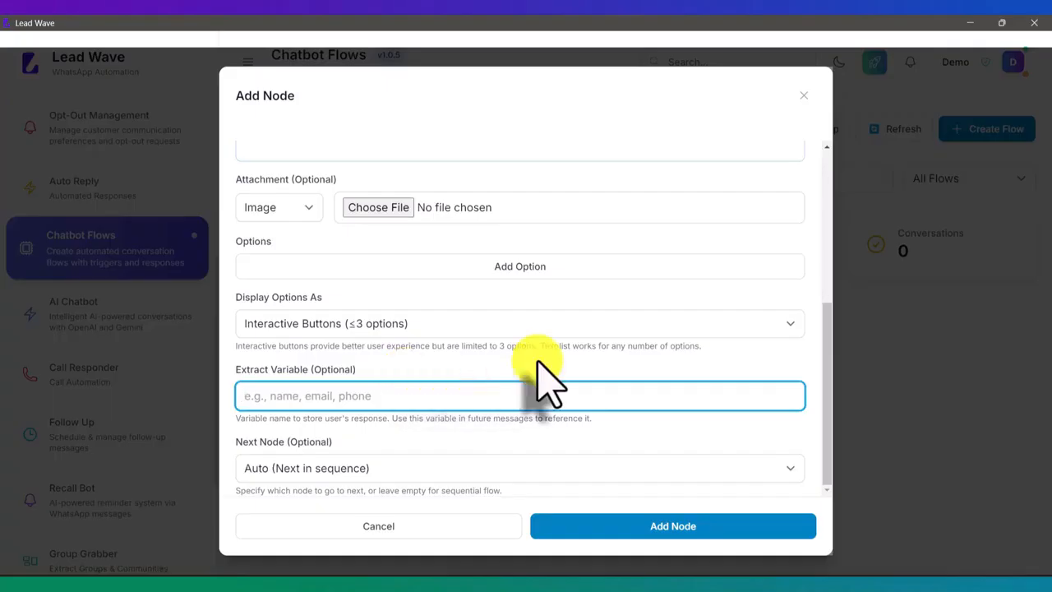
pyautogui.write('name')
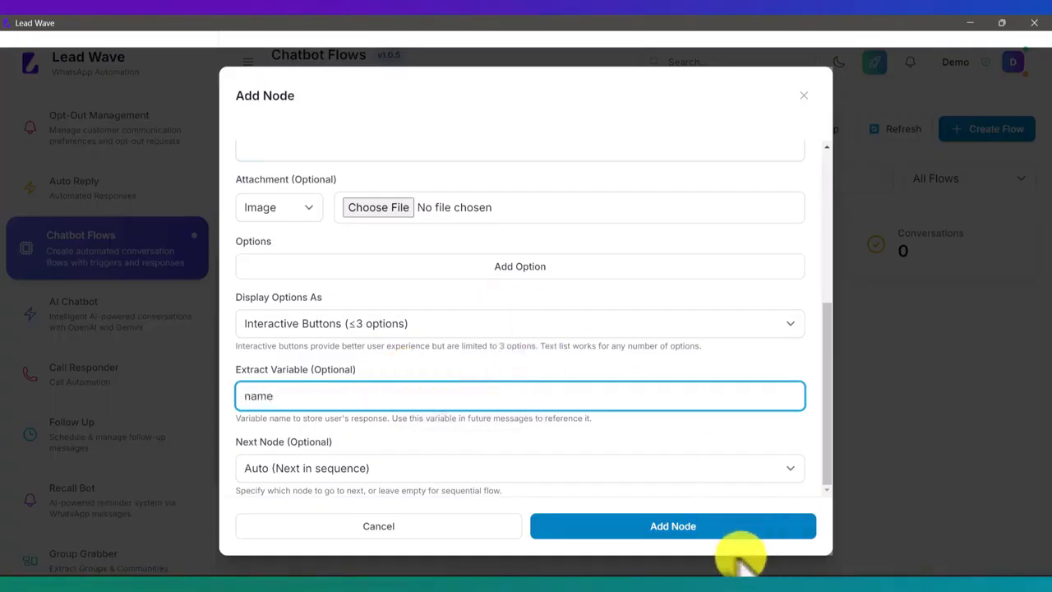
pyautogui.click(678, 528)
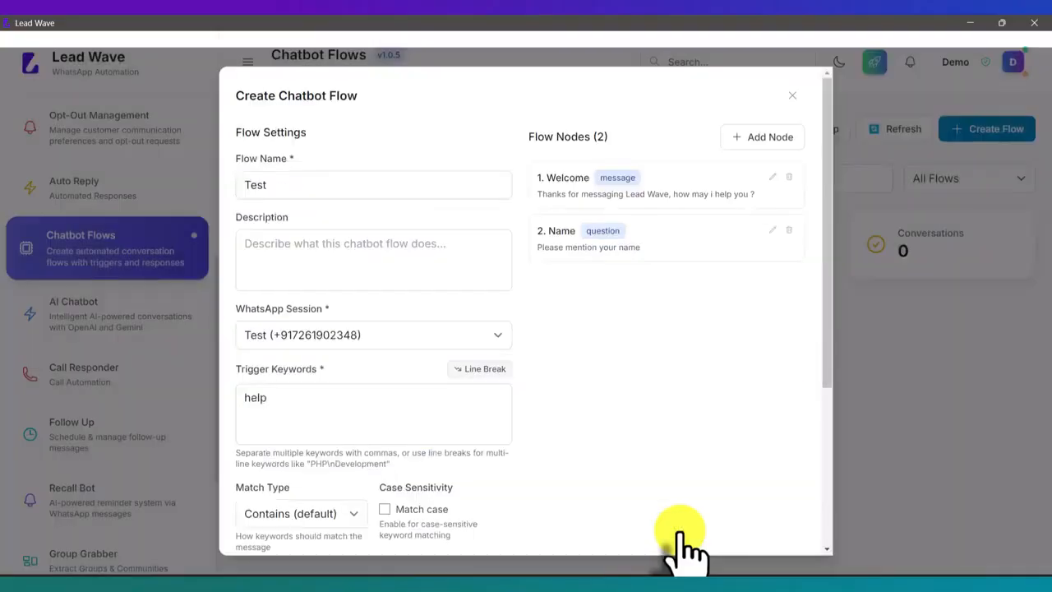
# Start another flow node named "Products" and set its node type to Question
pyautogui.click(768, 137)
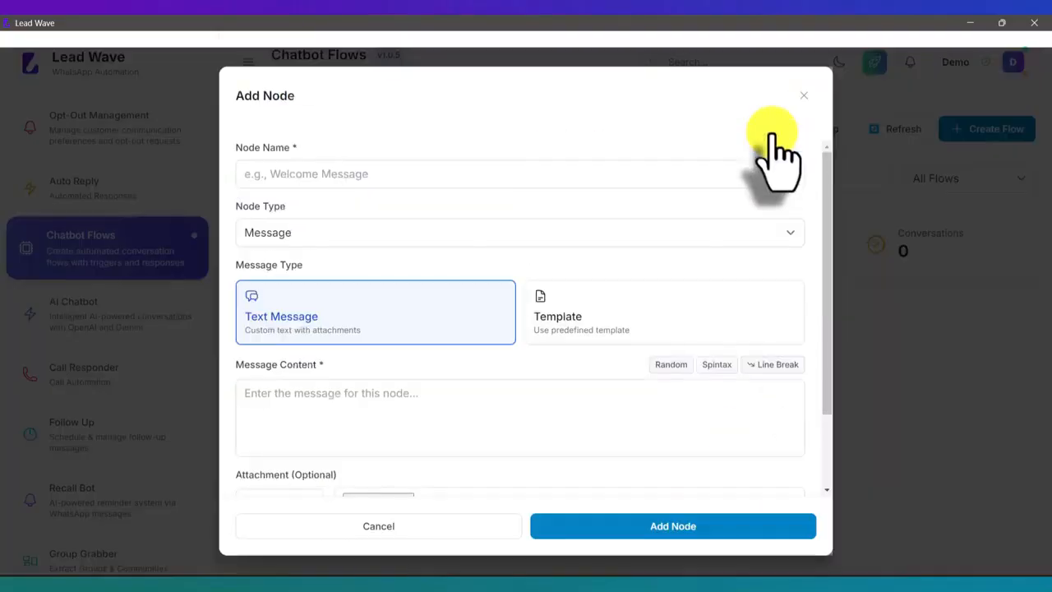
pyautogui.click(437, 164)
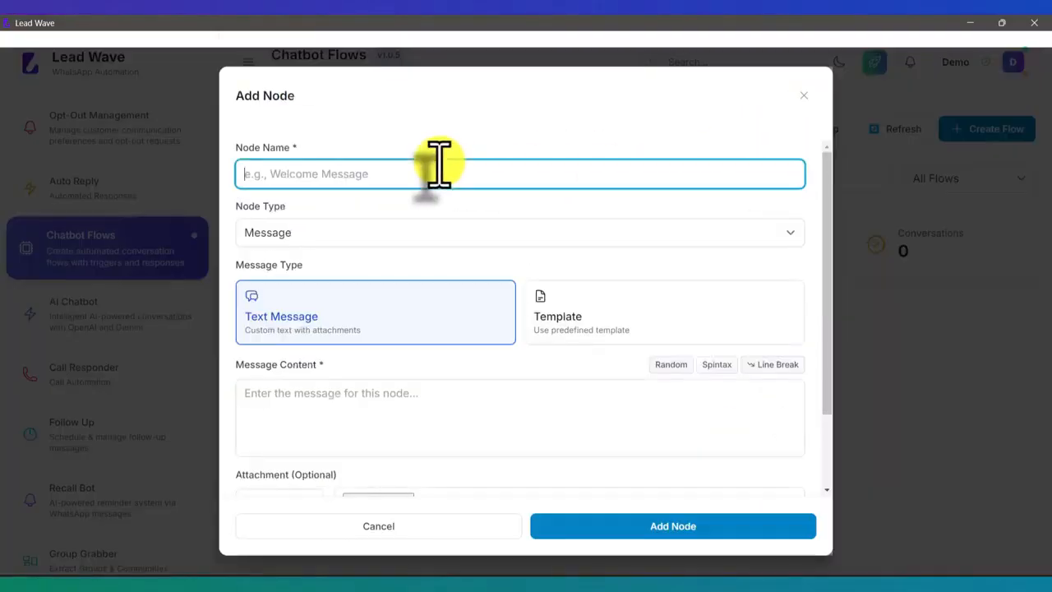
pyautogui.write('Pro')
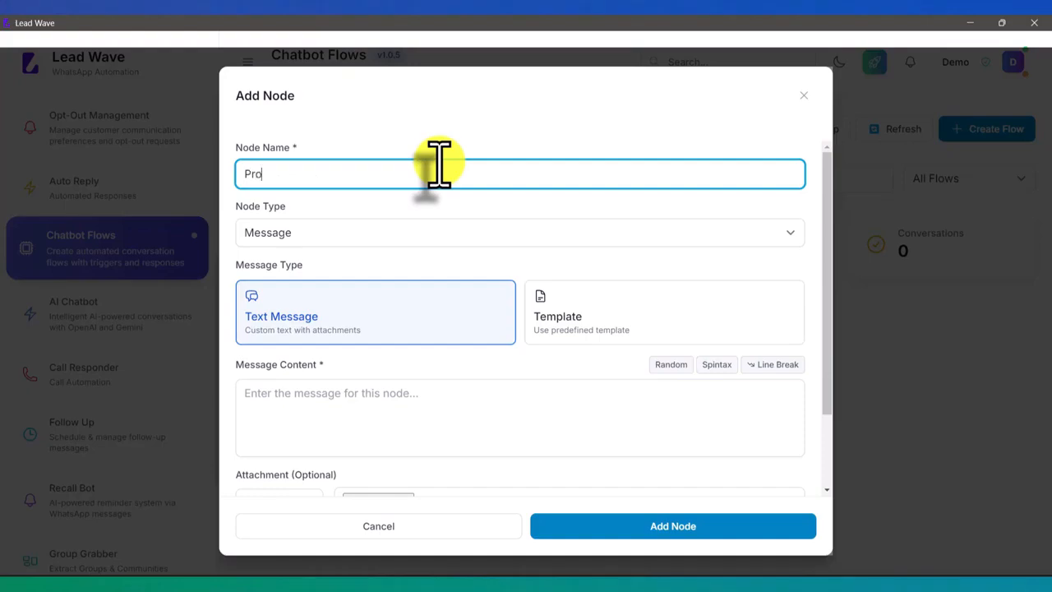
pyautogui.write('ducts')
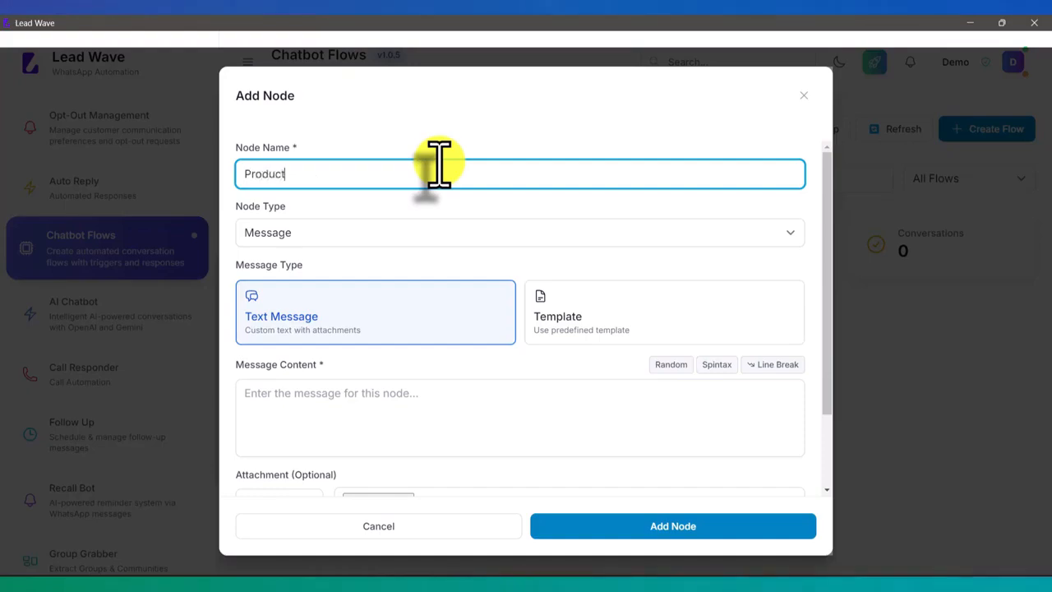
pyautogui.click(294, 234)
pyautogui.click(283, 267)
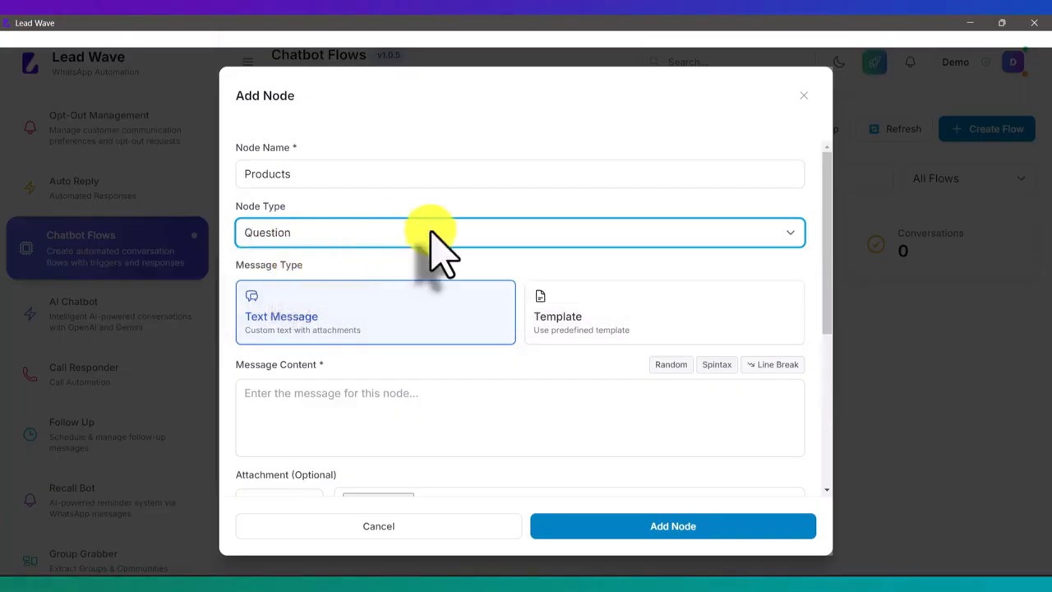
# Write "Hello {{name}}, which product are you interested in ?" as the Products node's message content
pyautogui.scroll(-2, 436, 246)
pyautogui.click(442, 251)
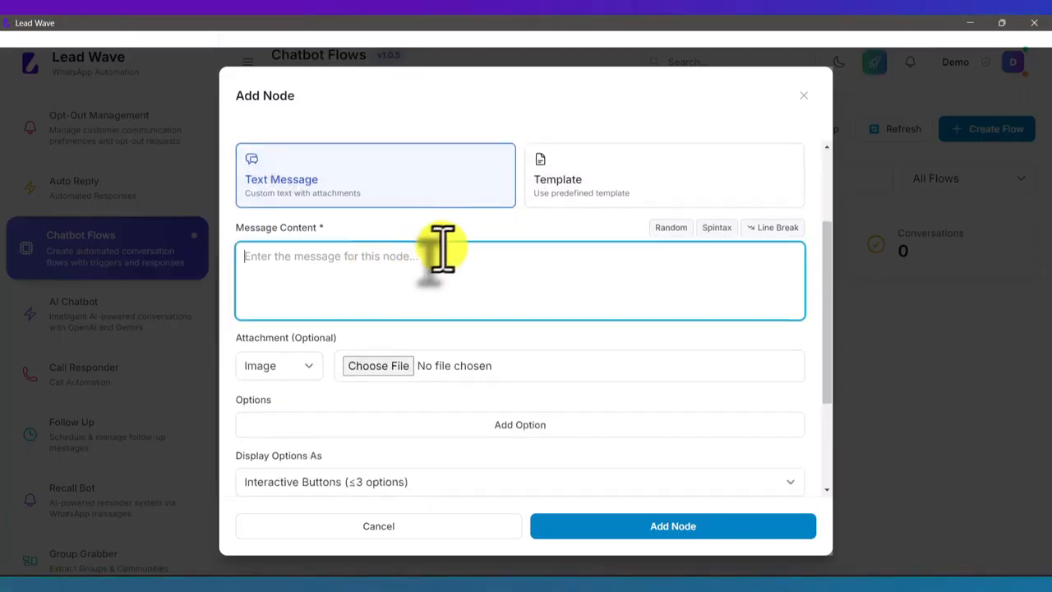
pyautogui.write('Hello ')
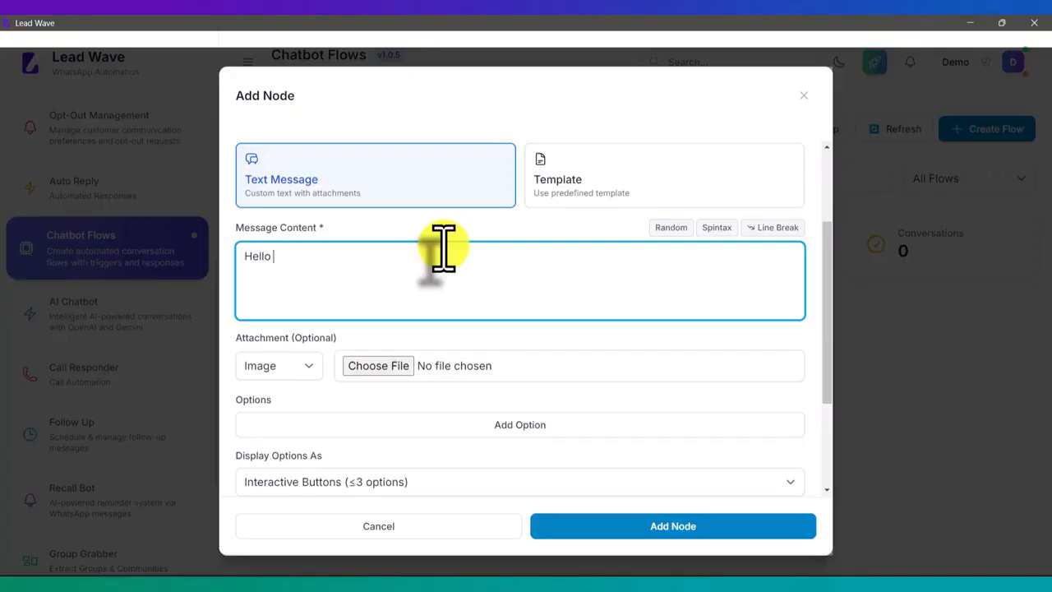
pyautogui.write('{{name')
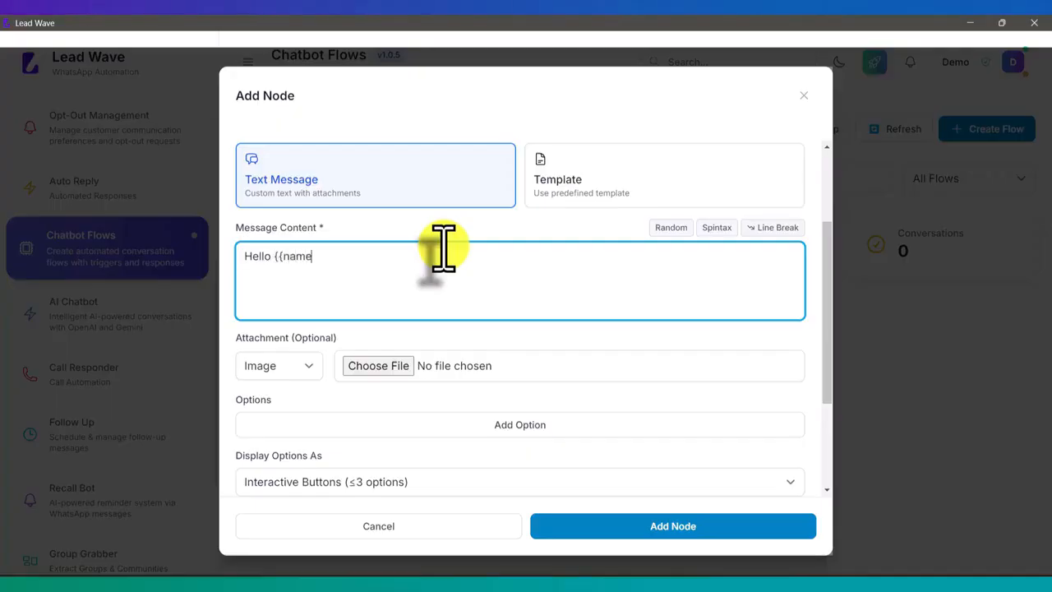
pyautogui.write('}}')
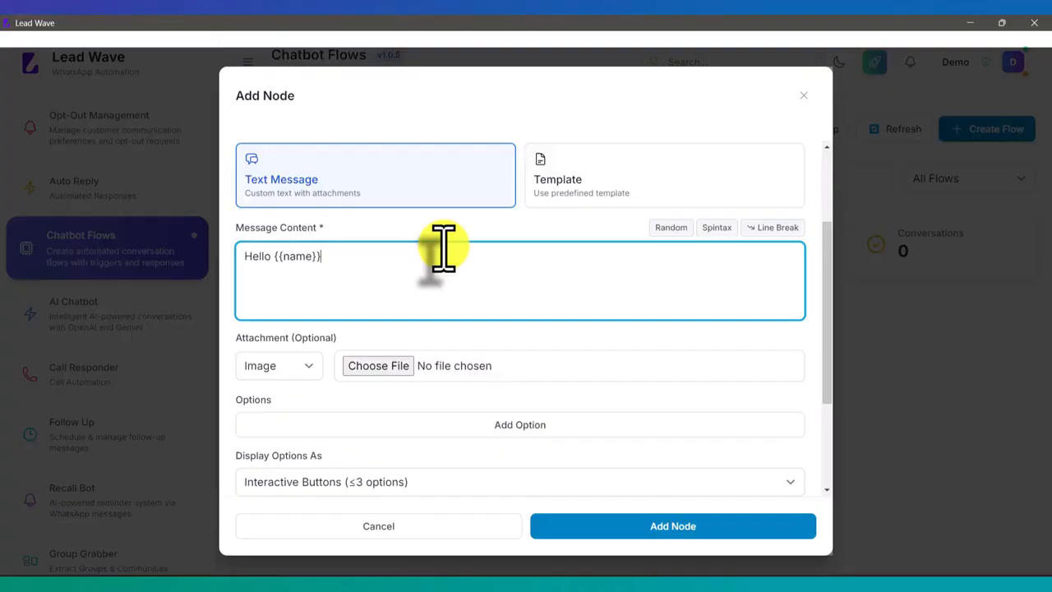
pyautogui.write(', w')
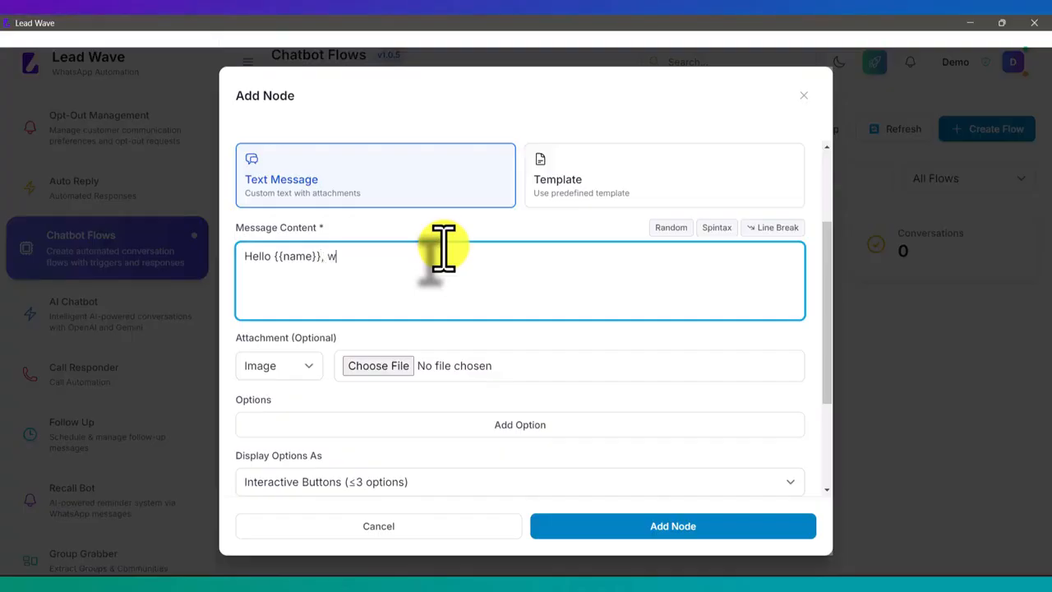
pyautogui.write('hich product are you ')
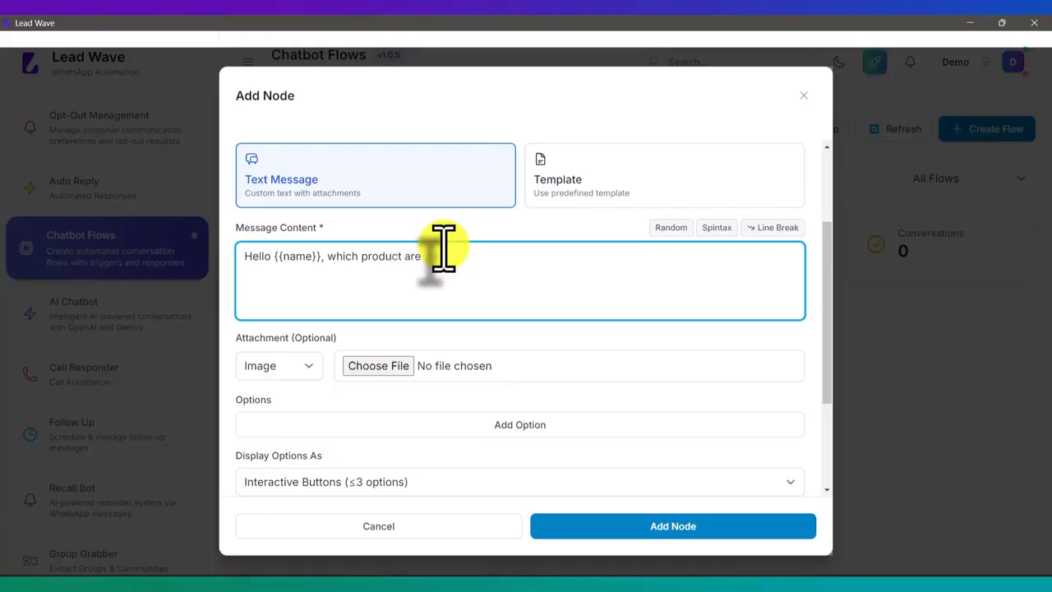
pyautogui.write('interested ')
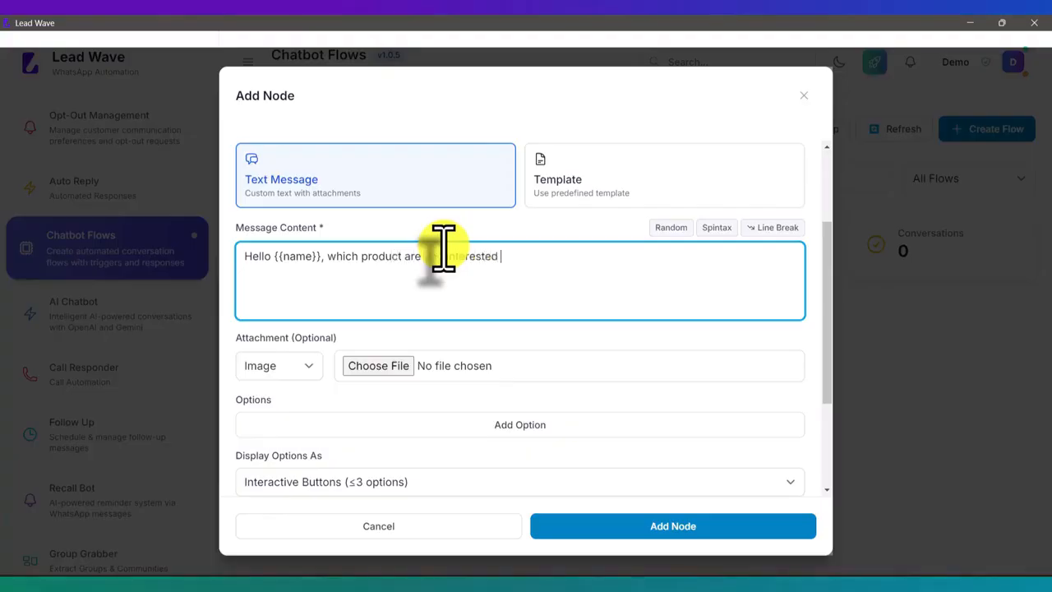
pyautogui.write('in ?')
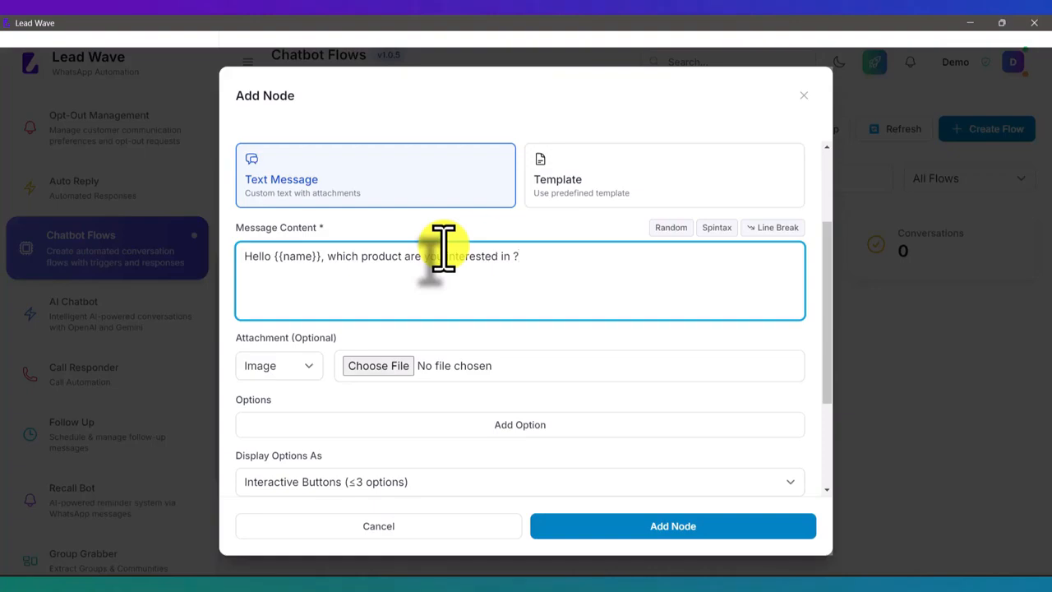
# Add three answer options to the Products question: "Lead Wave", "Lead Flow" and "Whatsapp API"
pyautogui.scroll(-2, 411, 247)
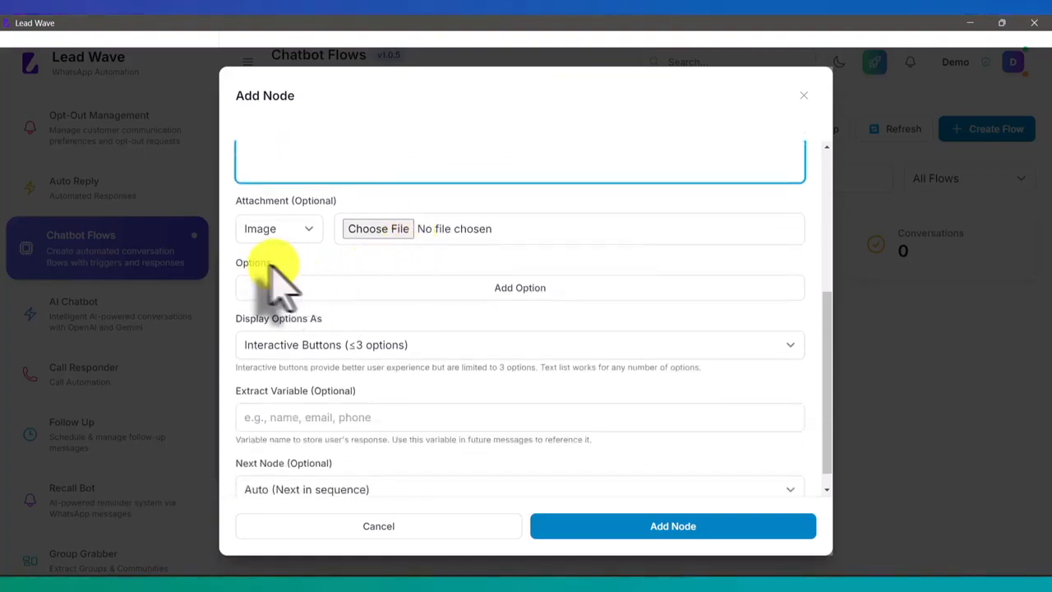
pyautogui.click(517, 288)
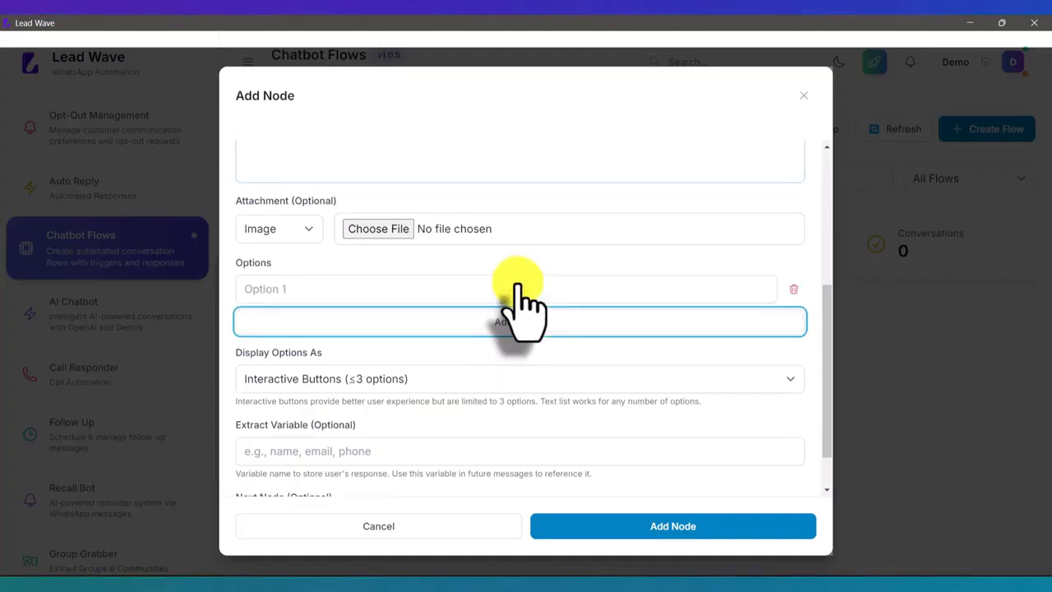
pyautogui.click(353, 288)
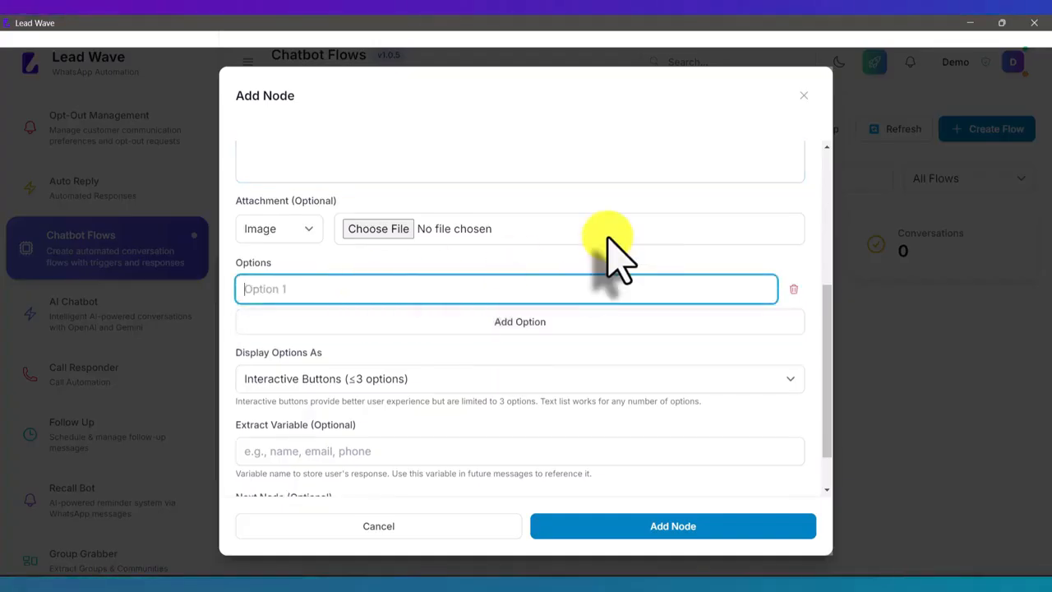
pyautogui.write('Lead Wave')
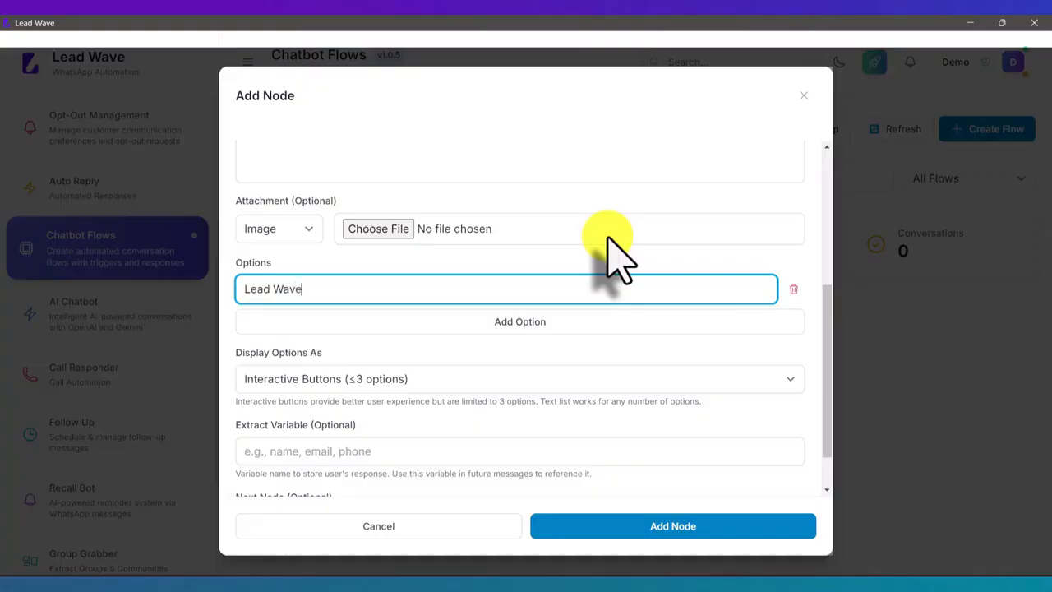
pyautogui.click(503, 322)
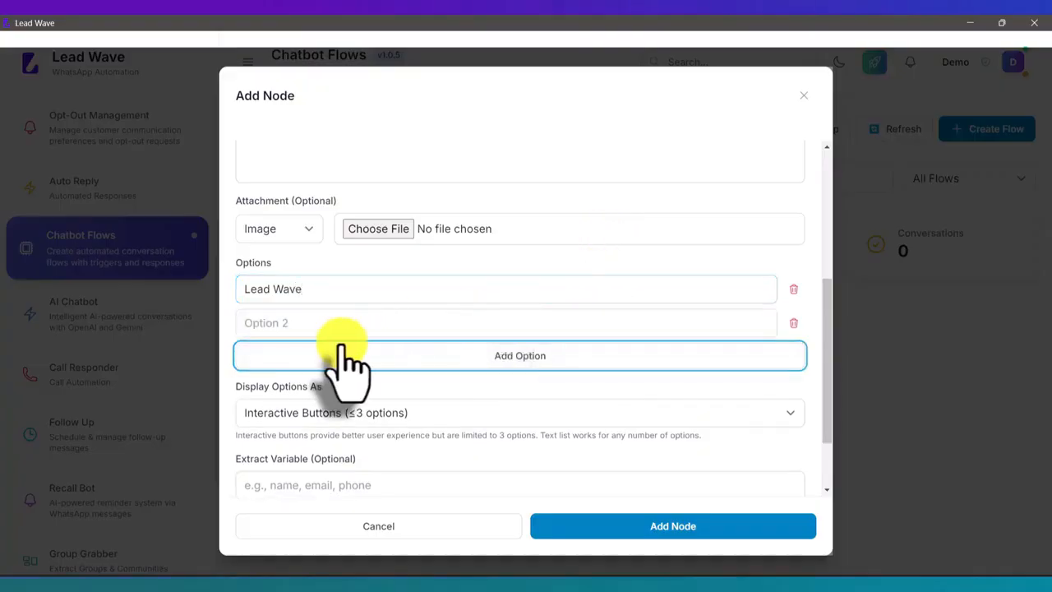
pyautogui.click(321, 325)
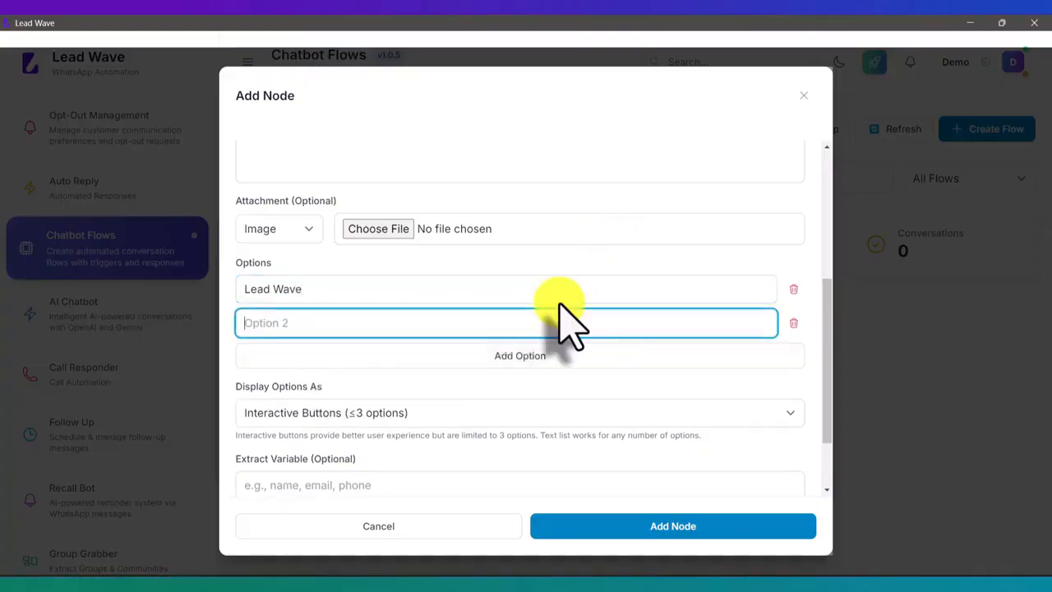
pyautogui.write('Lead Flow')
pyautogui.click(530, 355)
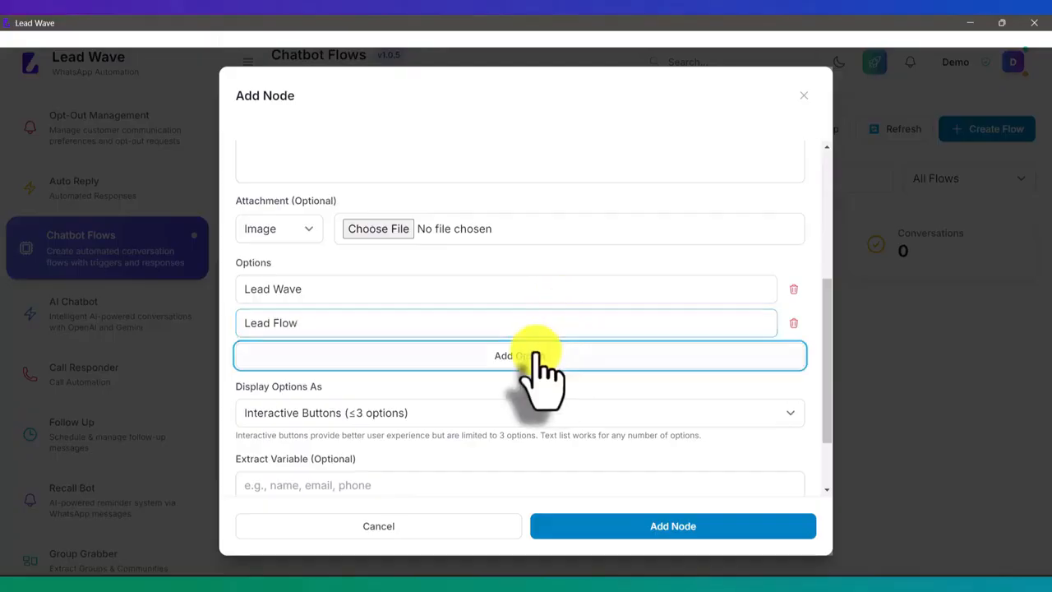
pyautogui.click(338, 360)
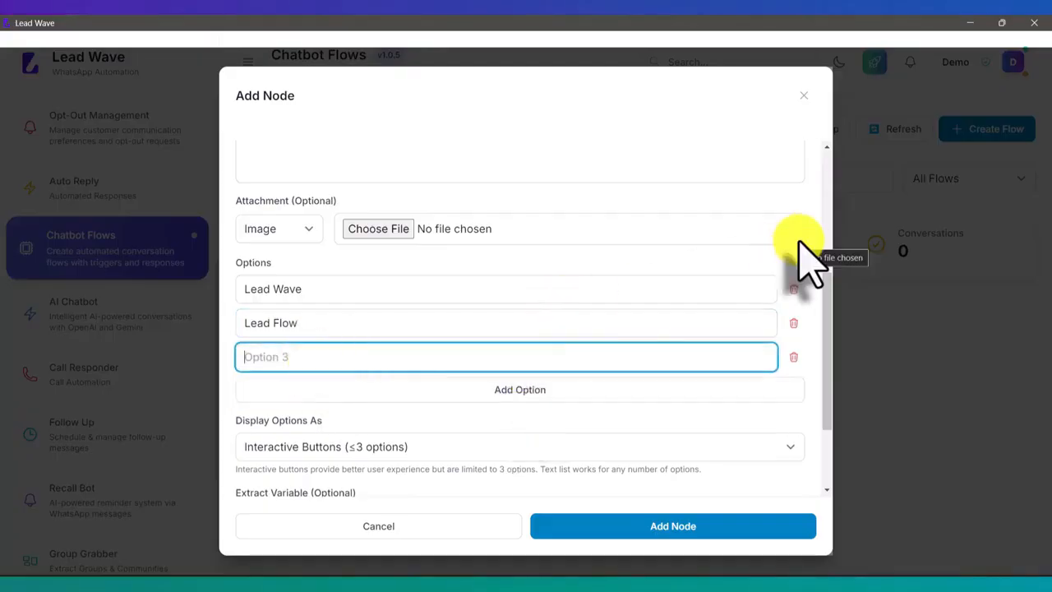
pyautogui.write('Whatsapp')
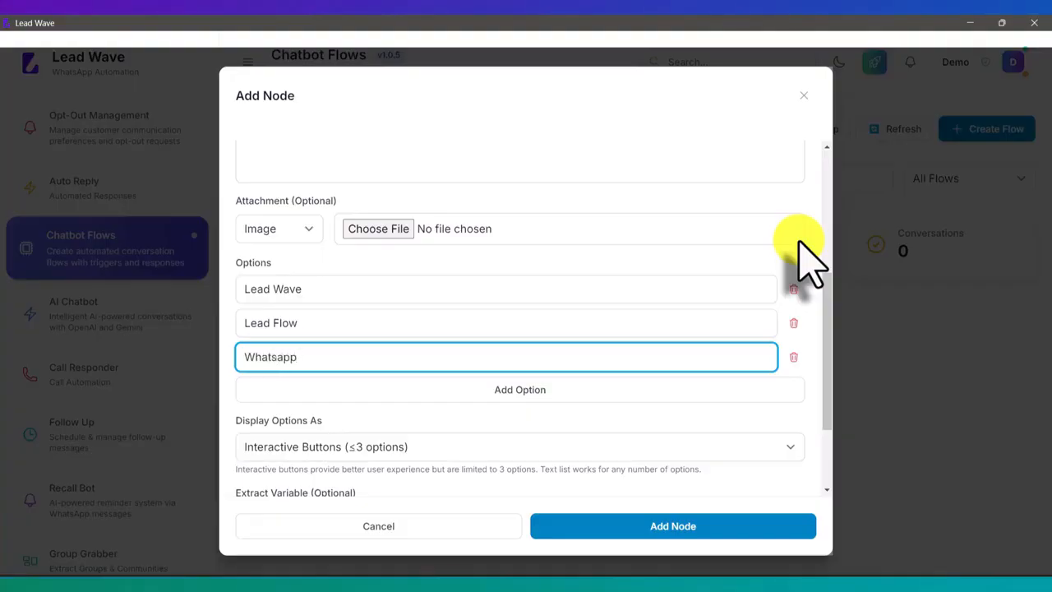
pyautogui.write(' API')
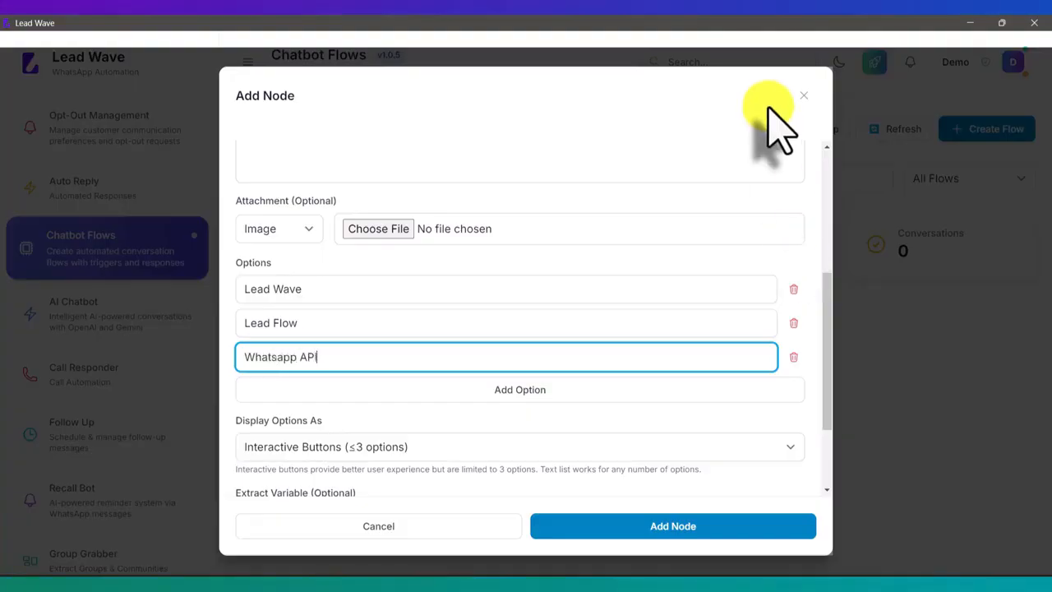
# Add the Products node to the flow and set the Welcome node's next node to "2. Name"
pyautogui.scroll(-2, 668, 158)
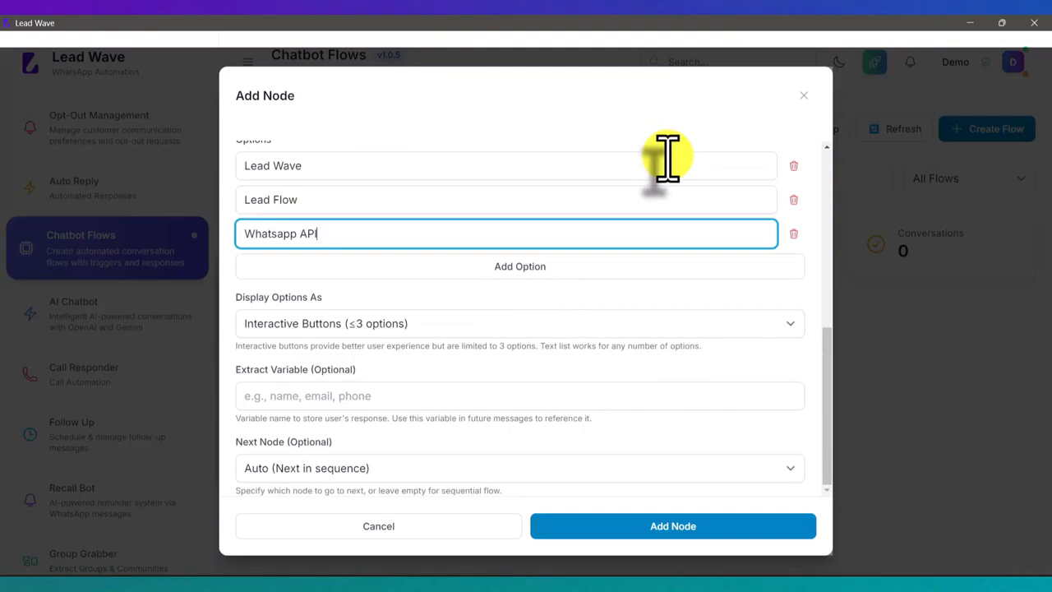
pyautogui.click(673, 530)
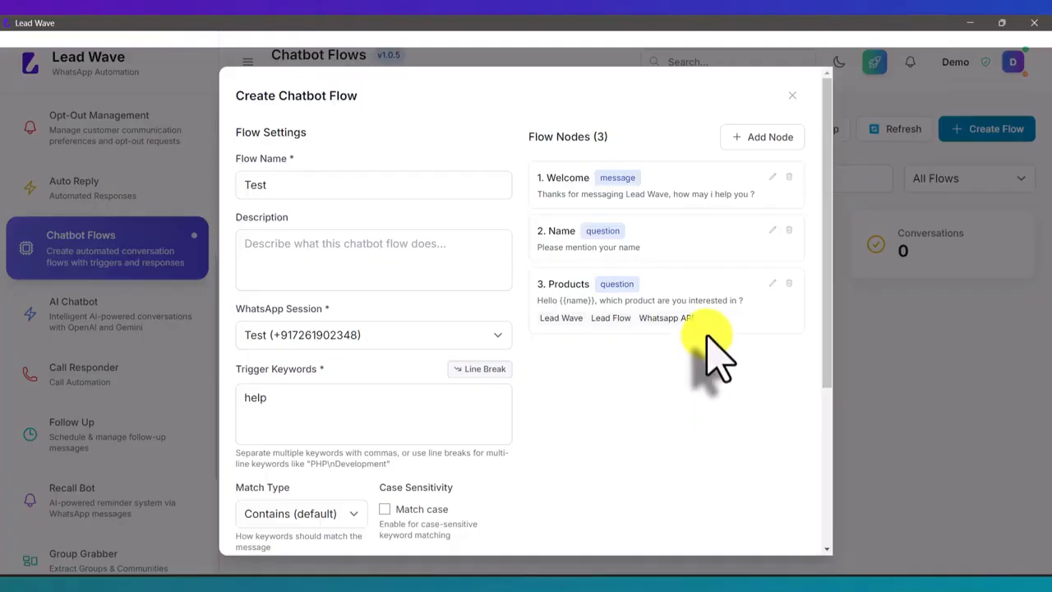
pyautogui.click(771, 177)
pyautogui.scroll(-2, 538, 271)
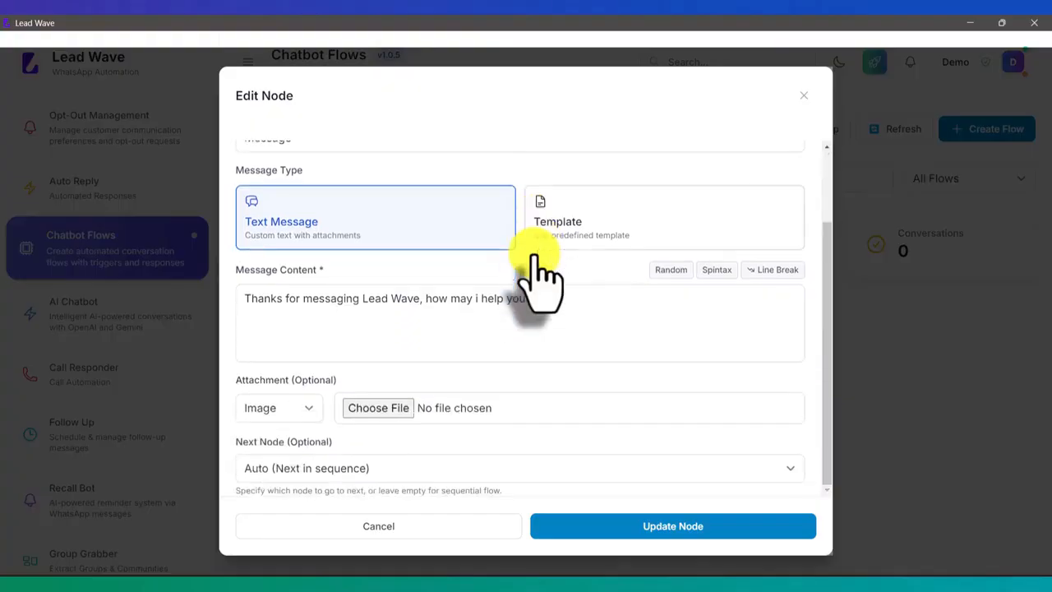
pyautogui.click(284, 467)
pyautogui.click(280, 517)
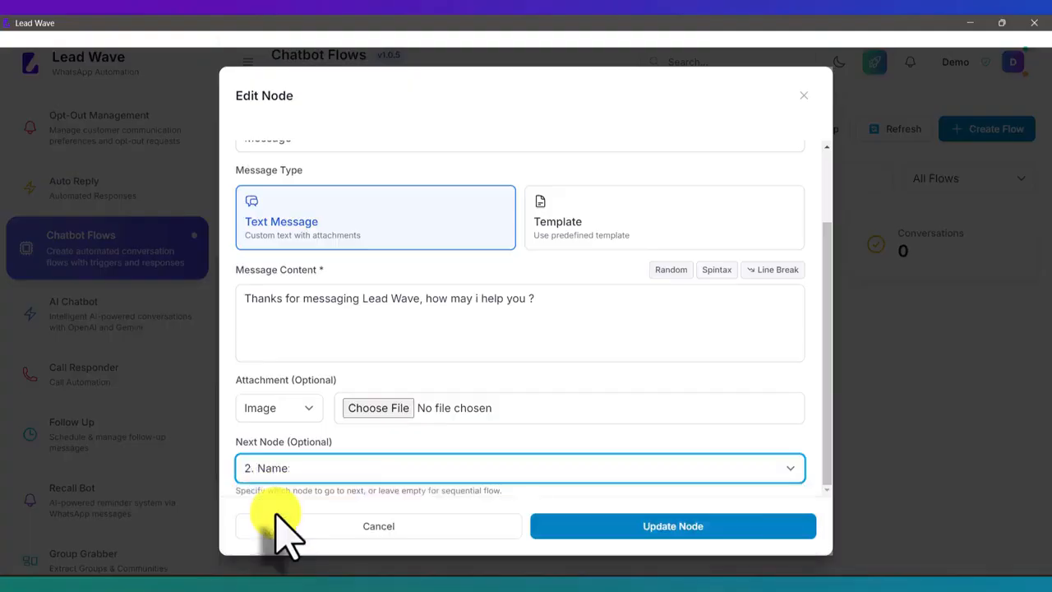
pyautogui.click(678, 530)
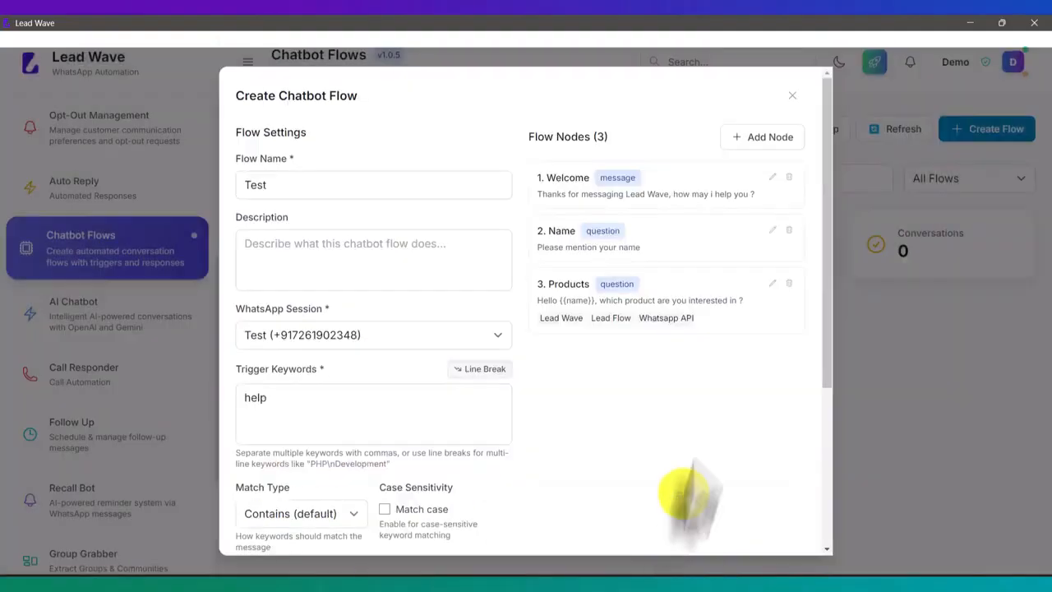
# Set the Name node's next node to "3. Products" and create the chatbot flow
pyautogui.click(773, 233)
pyautogui.scroll(-1, 452, 353)
pyautogui.scroll(-3, 452, 353)
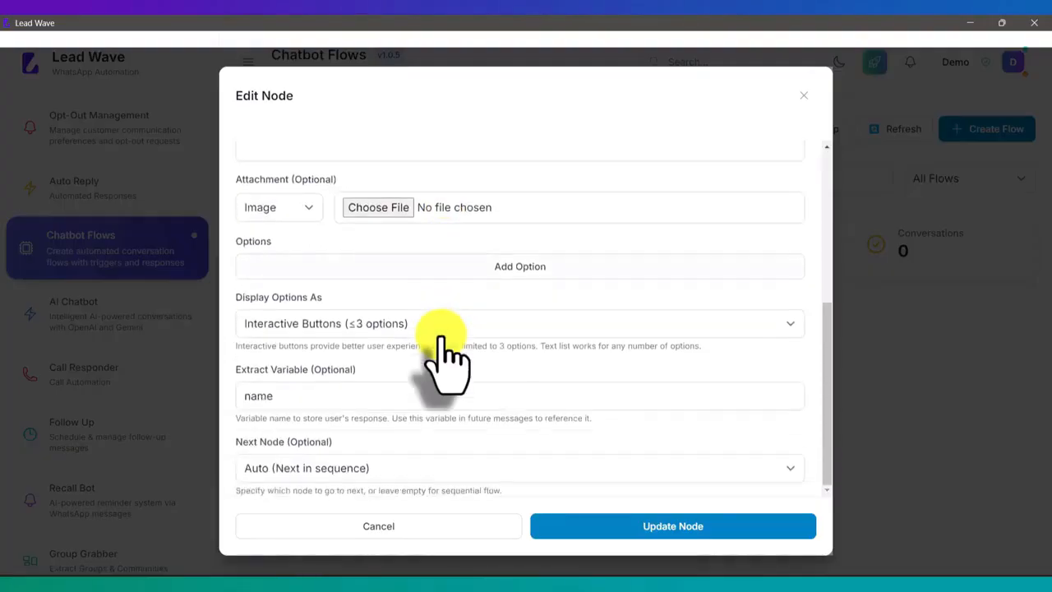
pyautogui.click(332, 469)
pyautogui.click(306, 530)
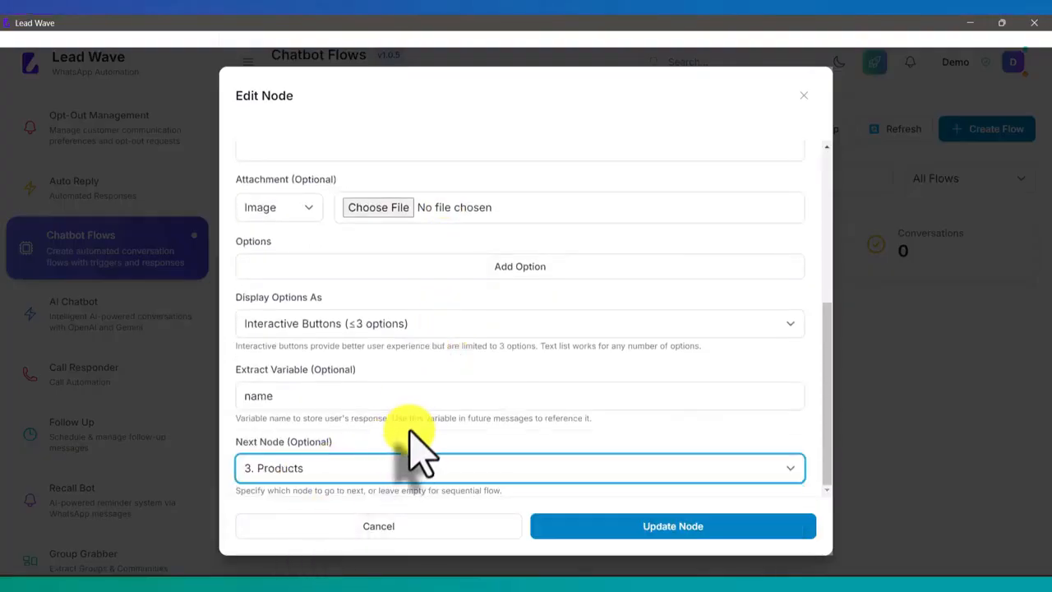
pyautogui.click(678, 526)
pyautogui.scroll(-3, 674, 429)
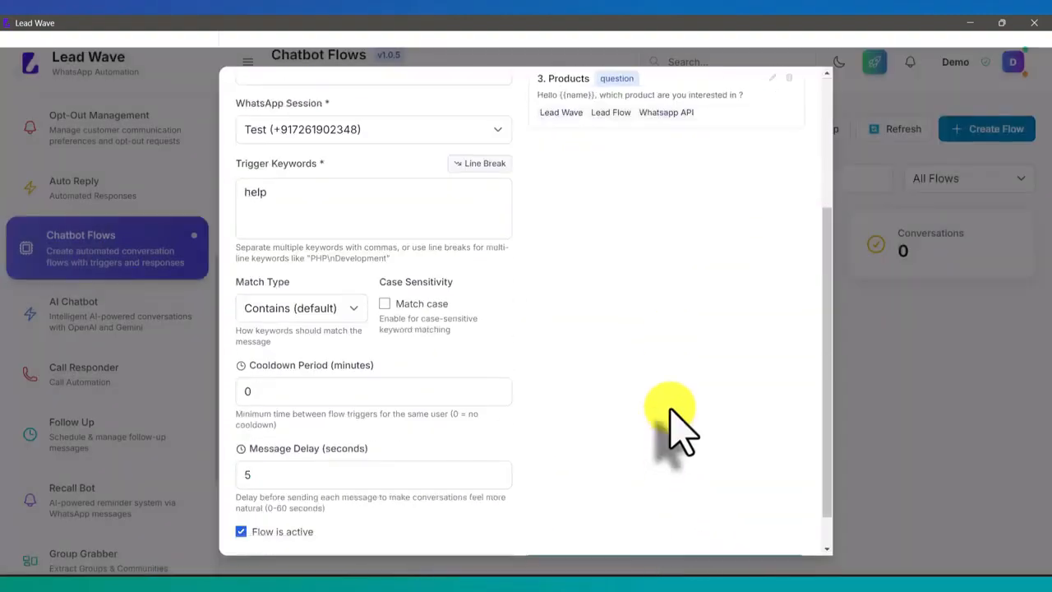
pyautogui.click(668, 527)
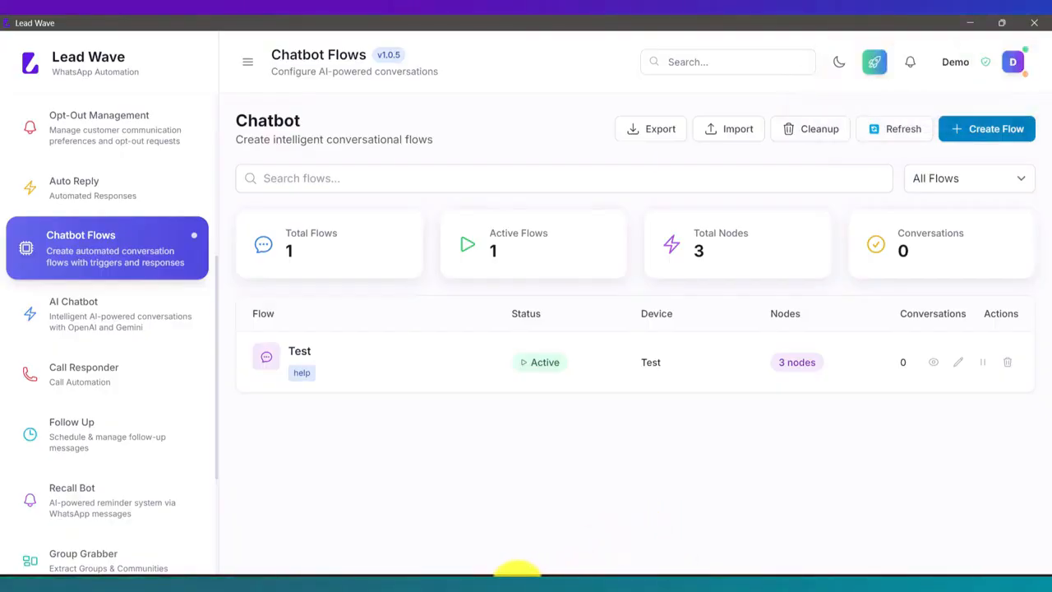
# Switch to the mirrored phone and send "help" in the Lead Wave WhatsApp chat to trigger the flow
pyautogui.click(500, 585)
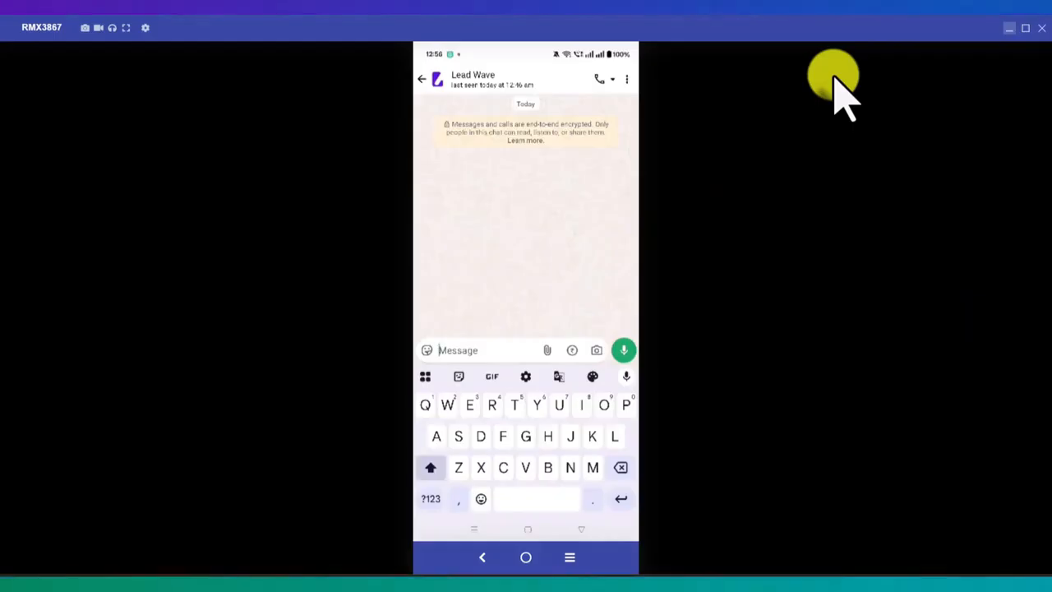
pyautogui.write('help')
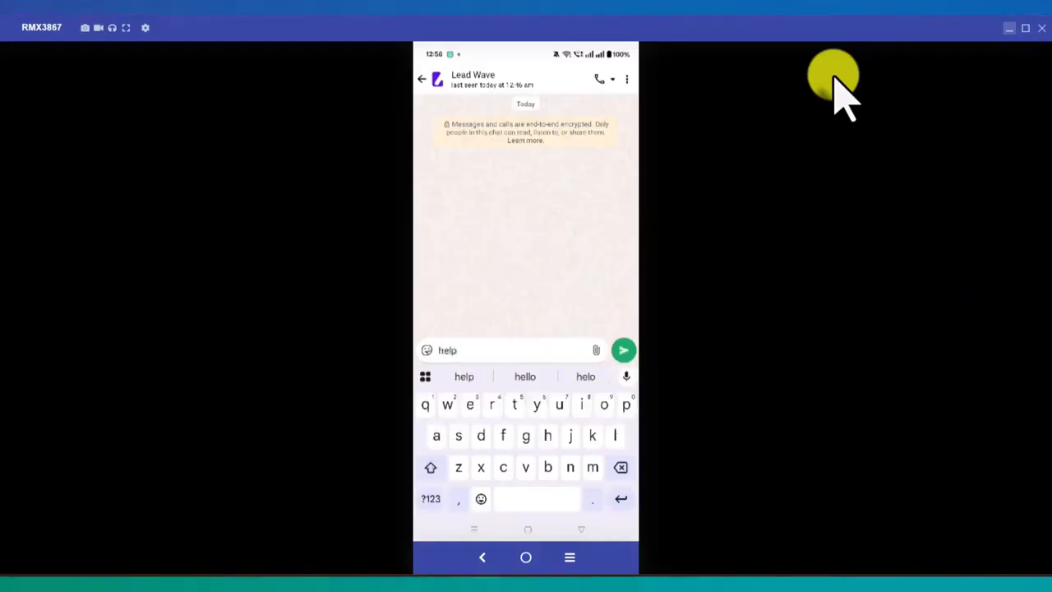
pyautogui.press('Return')
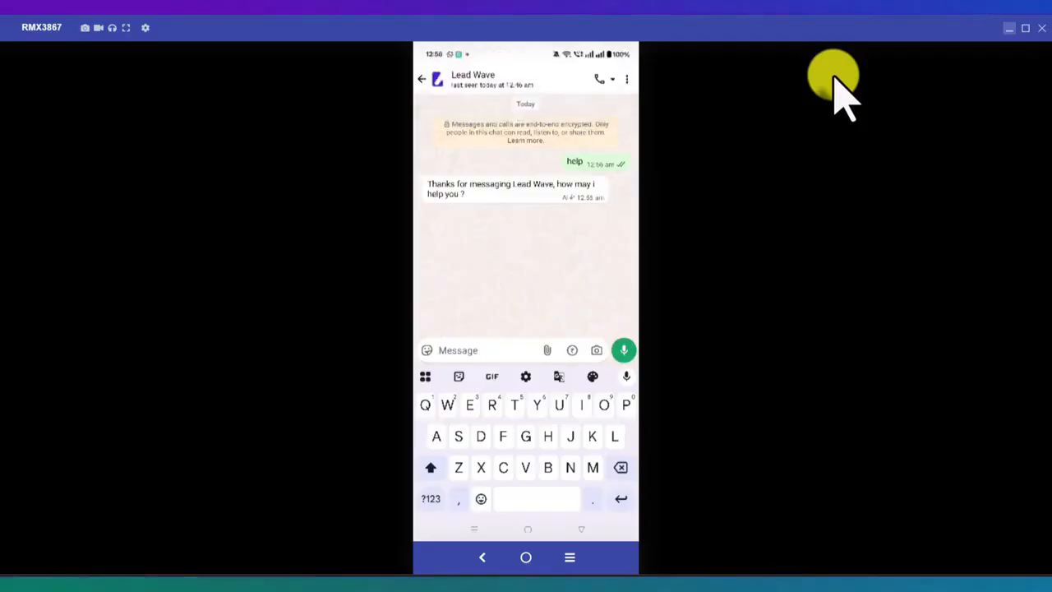
# Answer the chatbot's welcome message with "I need product"
pyautogui.write('I n')
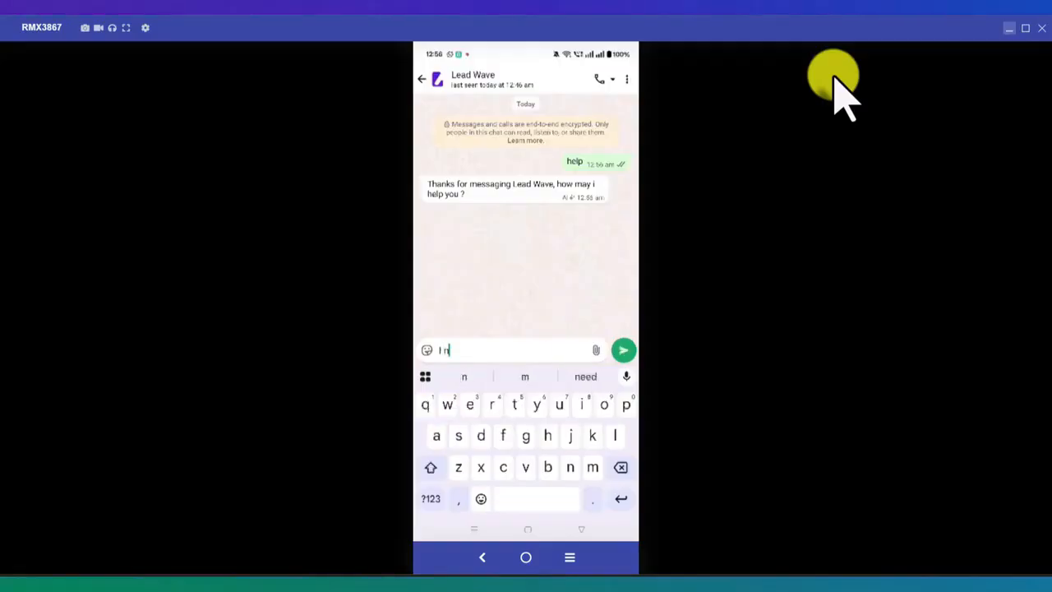
pyautogui.write('eed ')
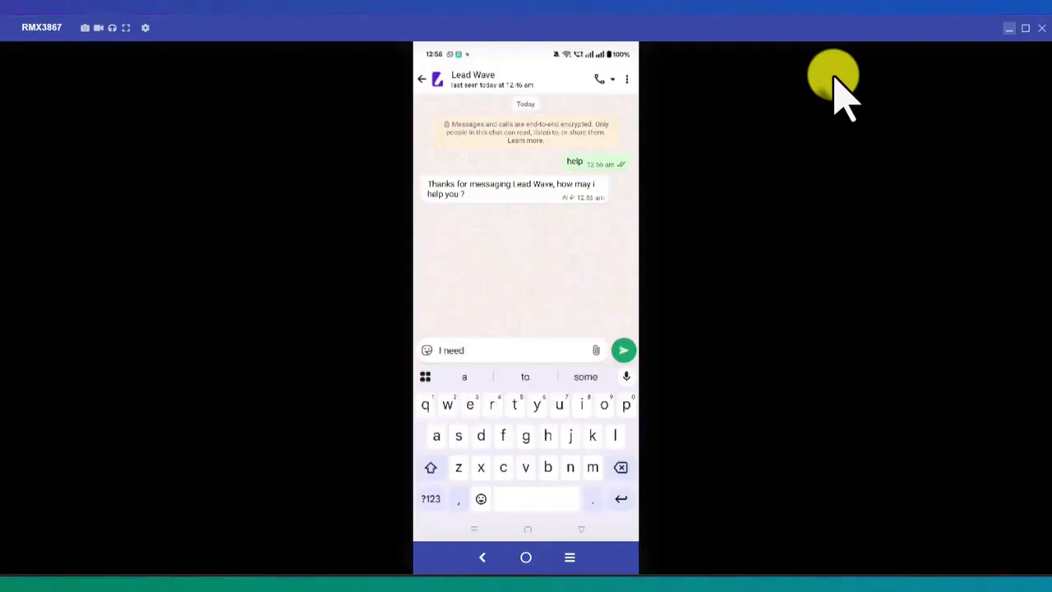
pyautogui.write('p')
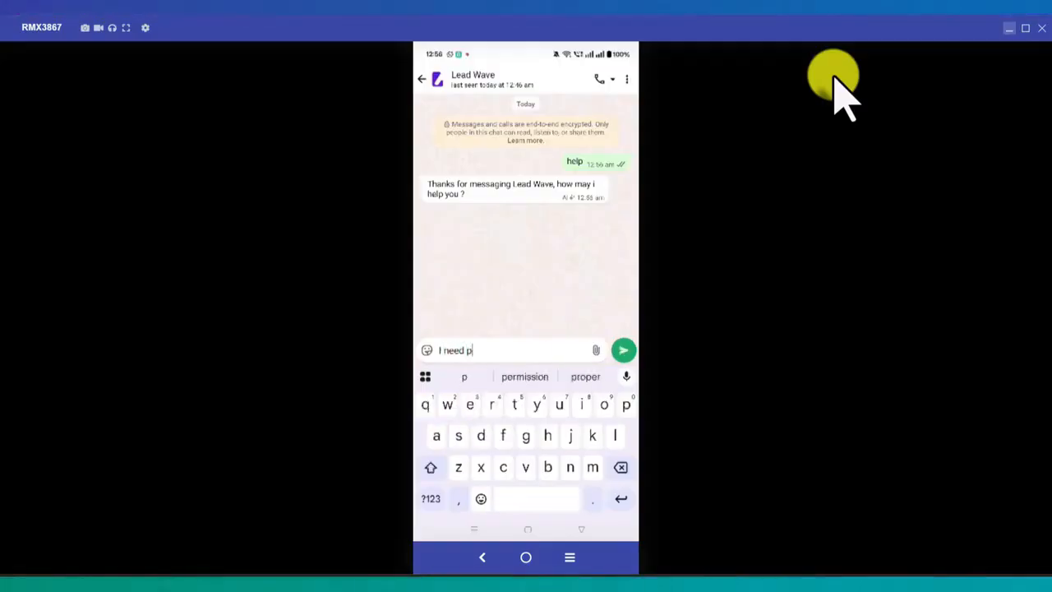
pyautogui.write('roduct')
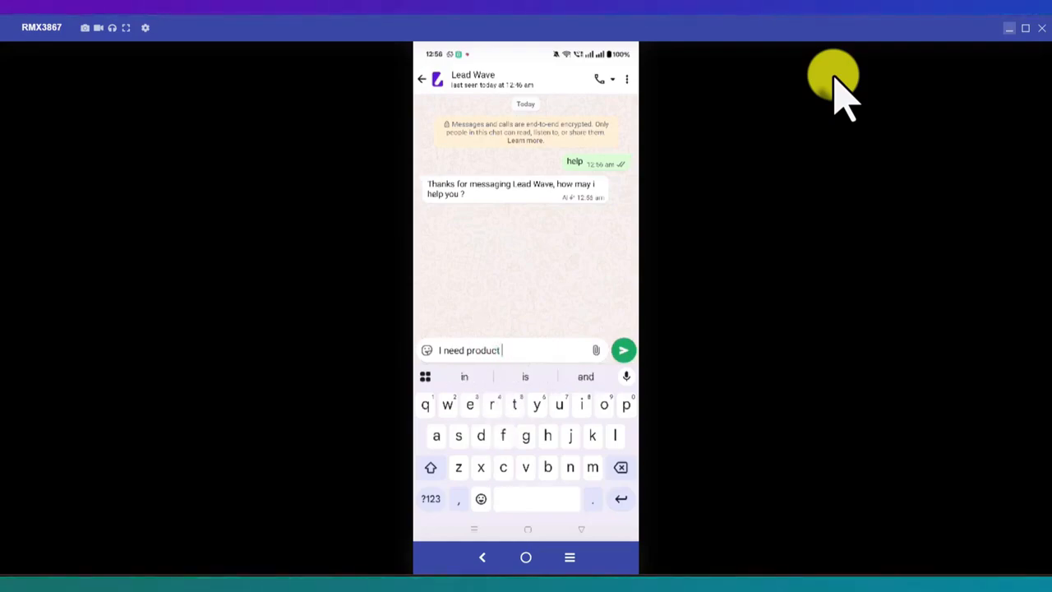
pyautogui.press('Return')
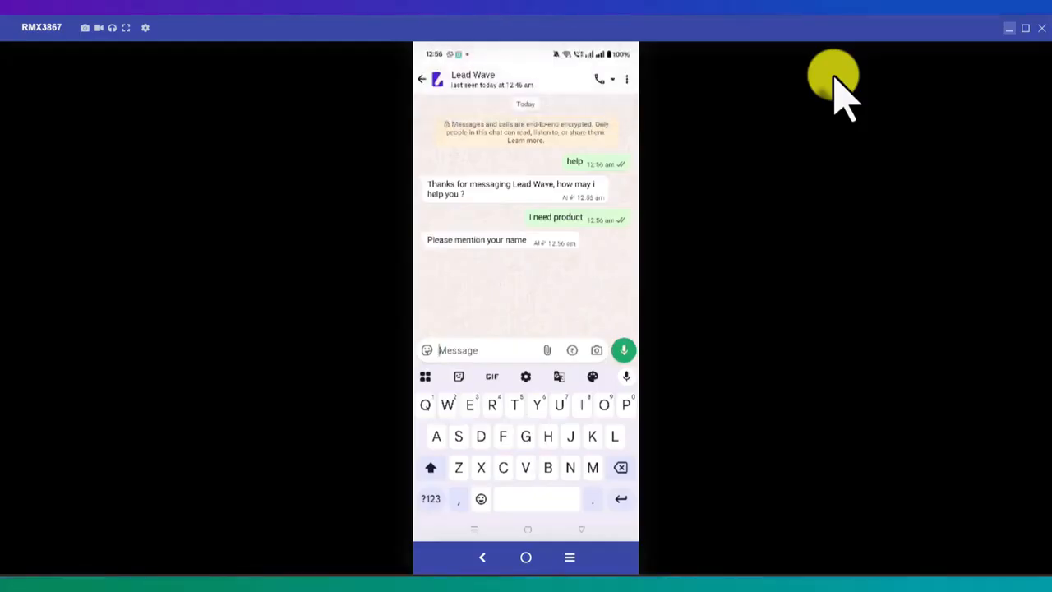
# Answer the chatbot's name question with the customer's first name
pyautogui.write('Rahu')
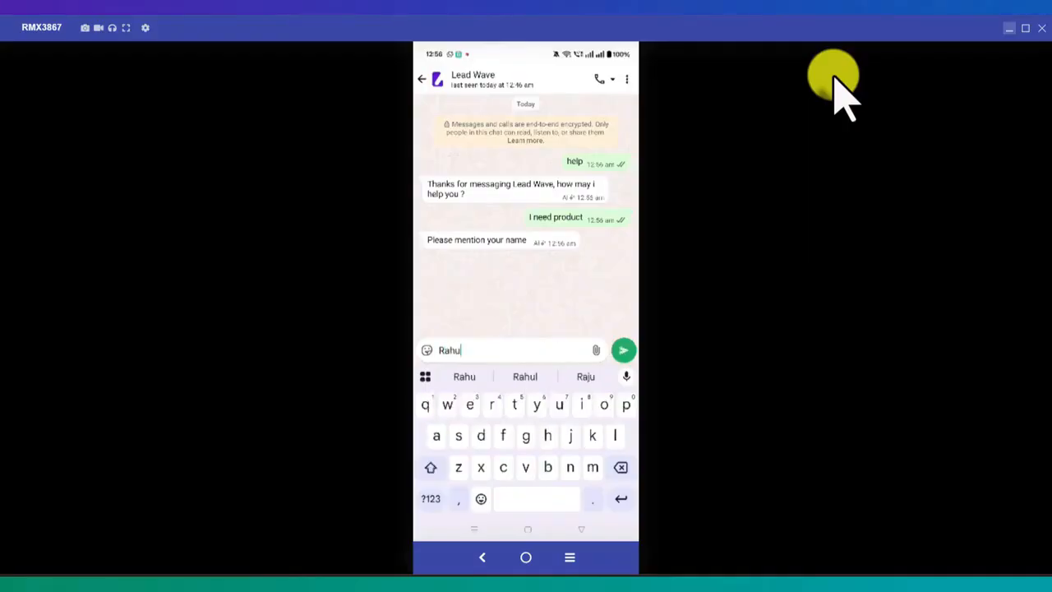
pyautogui.write('l')
pyautogui.press('Return')
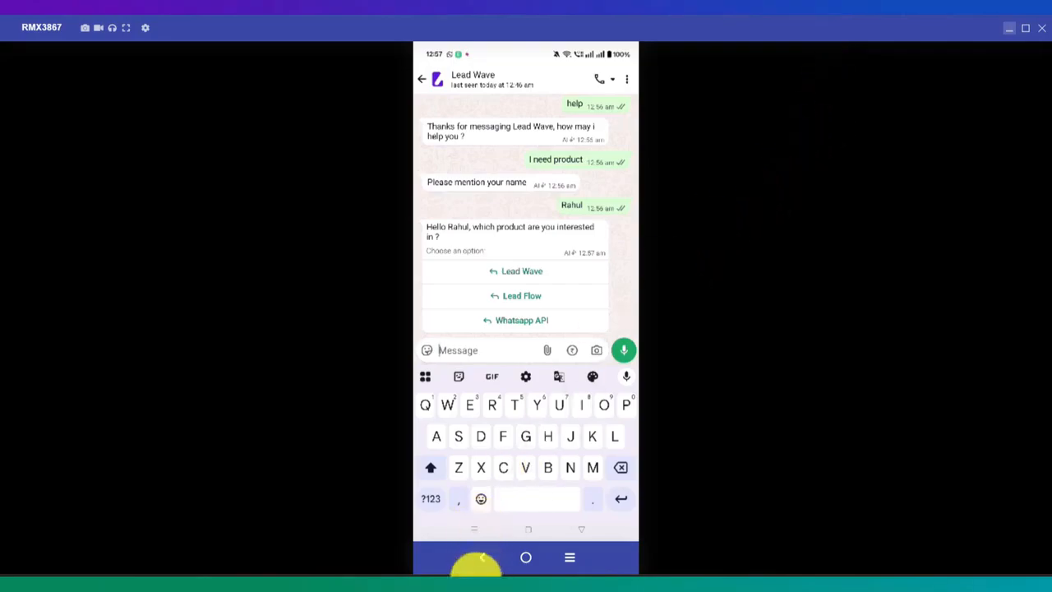
# Switch back to Lead Wave and compare the Test flow's nodes with the conversation on the mirrored phone
pyautogui.click(477, 590)
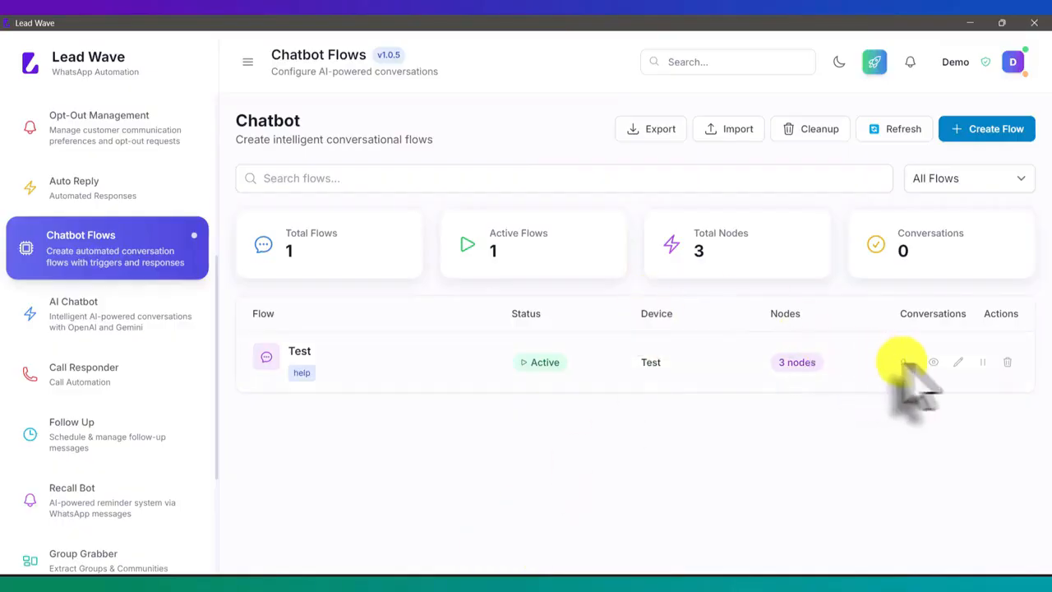
pyautogui.click(955, 362)
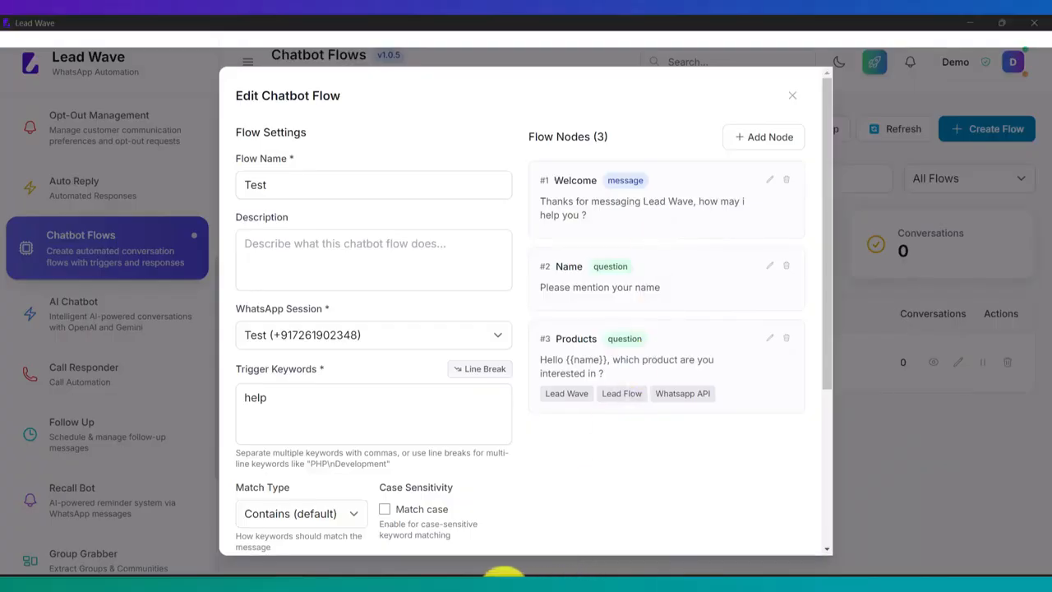
pyautogui.click(503, 583)
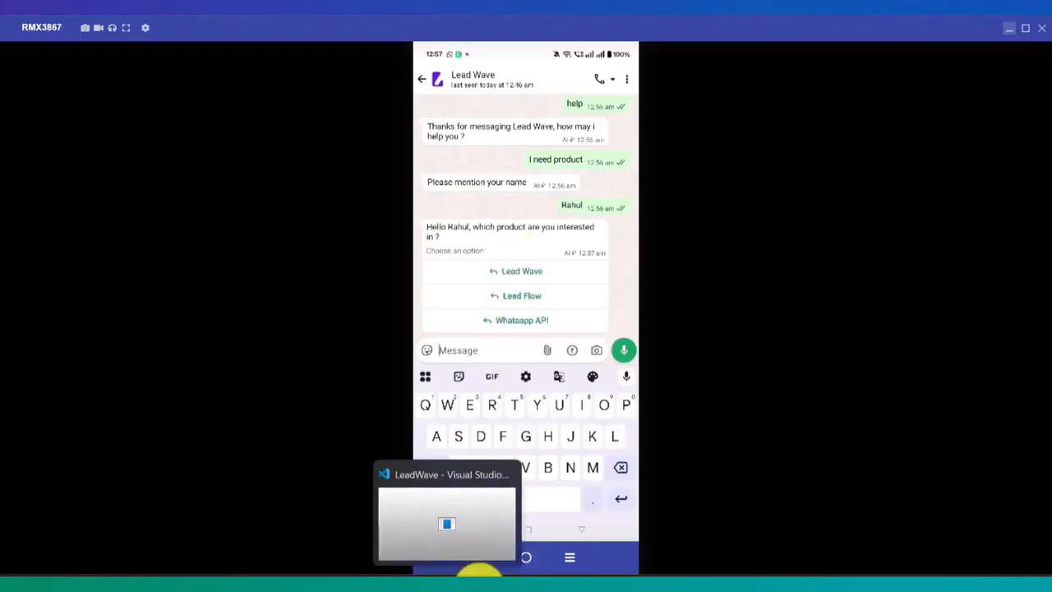
pyautogui.click(481, 575)
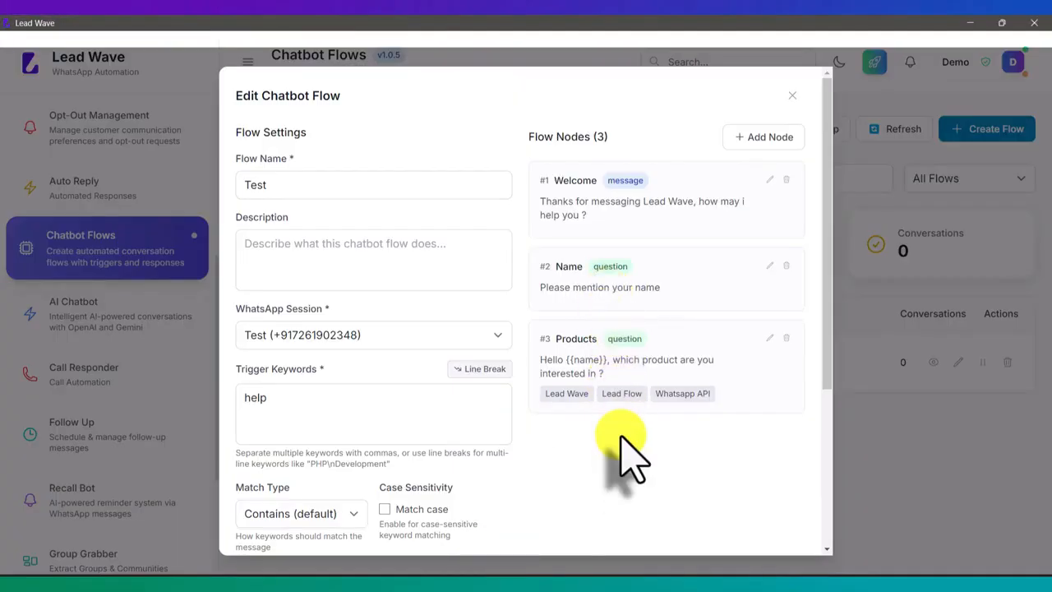
pyautogui.click(792, 96)
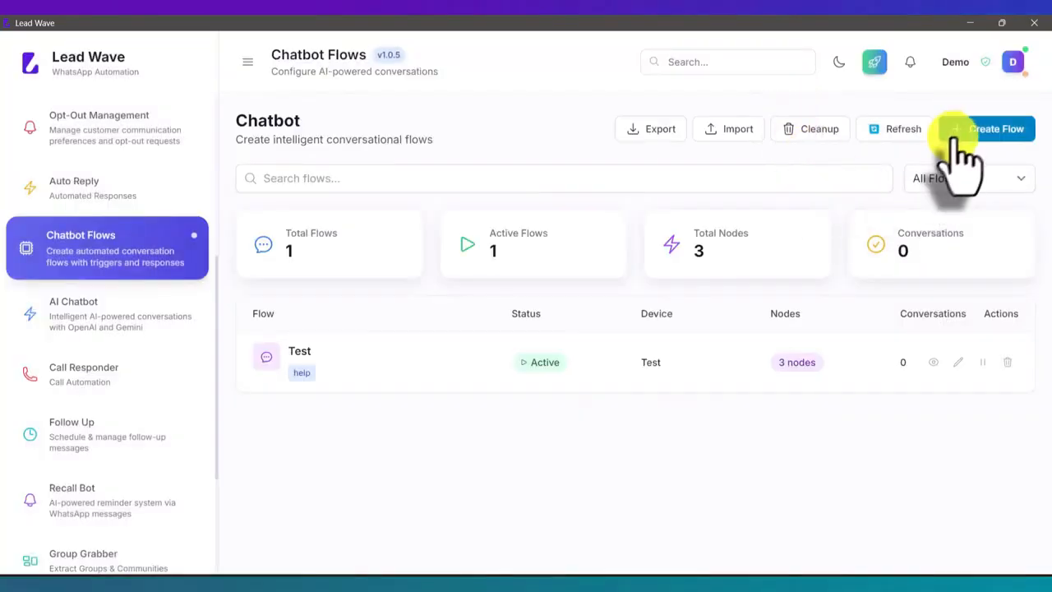
pyautogui.click(960, 136)
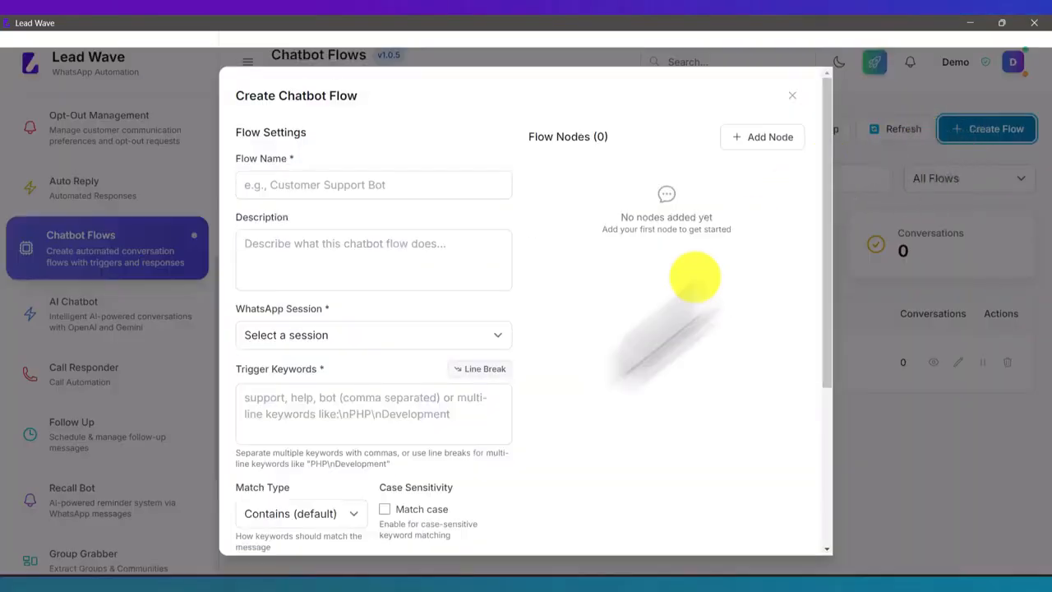
pyautogui.click(318, 405)
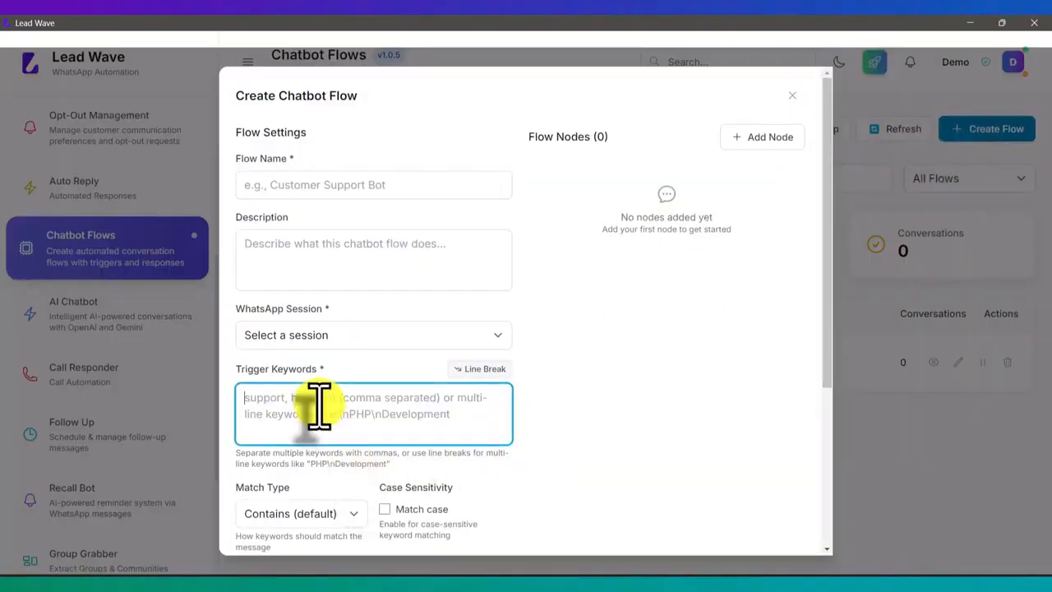
pyautogui.write('Lead Wa')
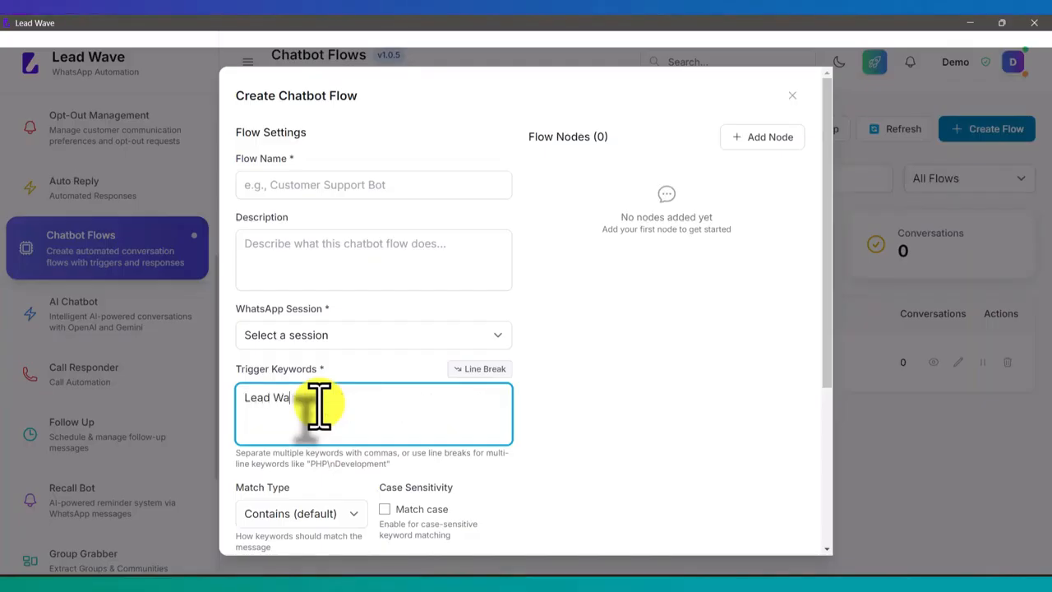
pyautogui.write('ve')
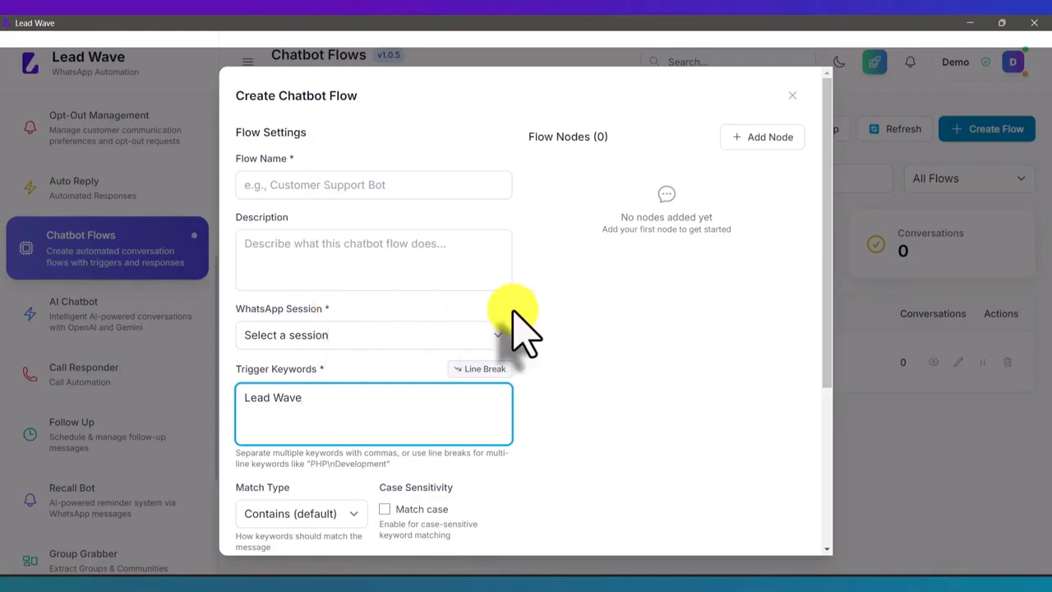
pyautogui.click(791, 95)
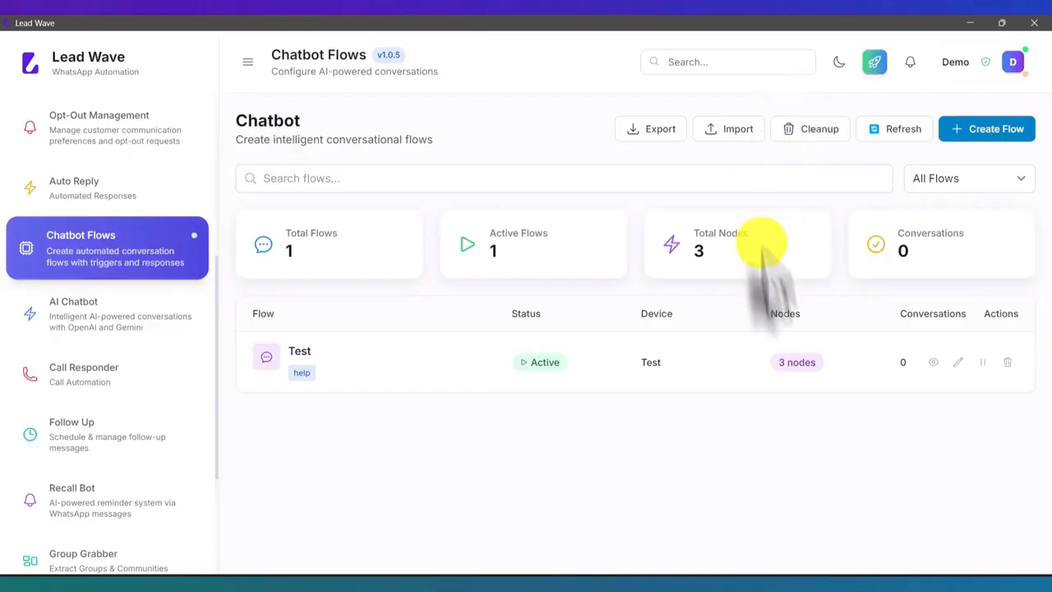
# Start another node in the Test flow and set its node type to Action
pyautogui.click(958, 362)
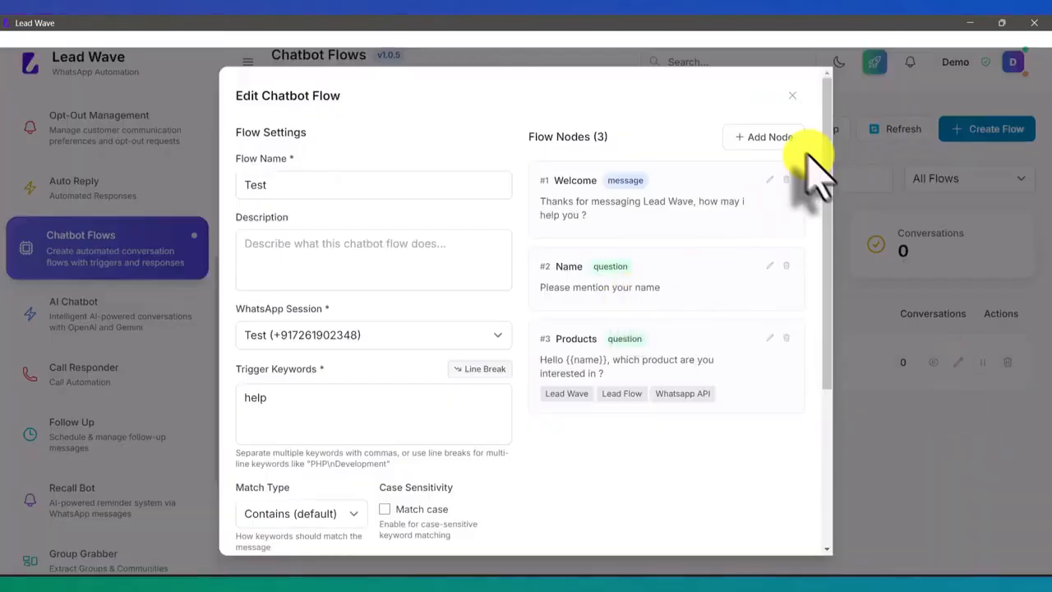
pyautogui.click(785, 141)
pyautogui.scroll(-3, 516, 284)
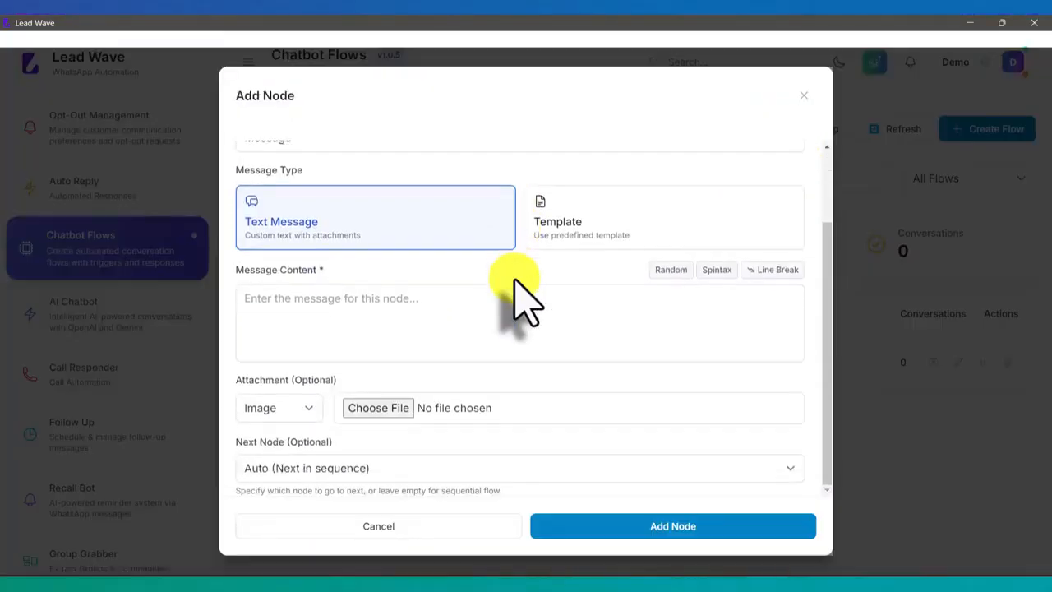
pyautogui.scroll(3, 461, 272)
pyautogui.click(387, 235)
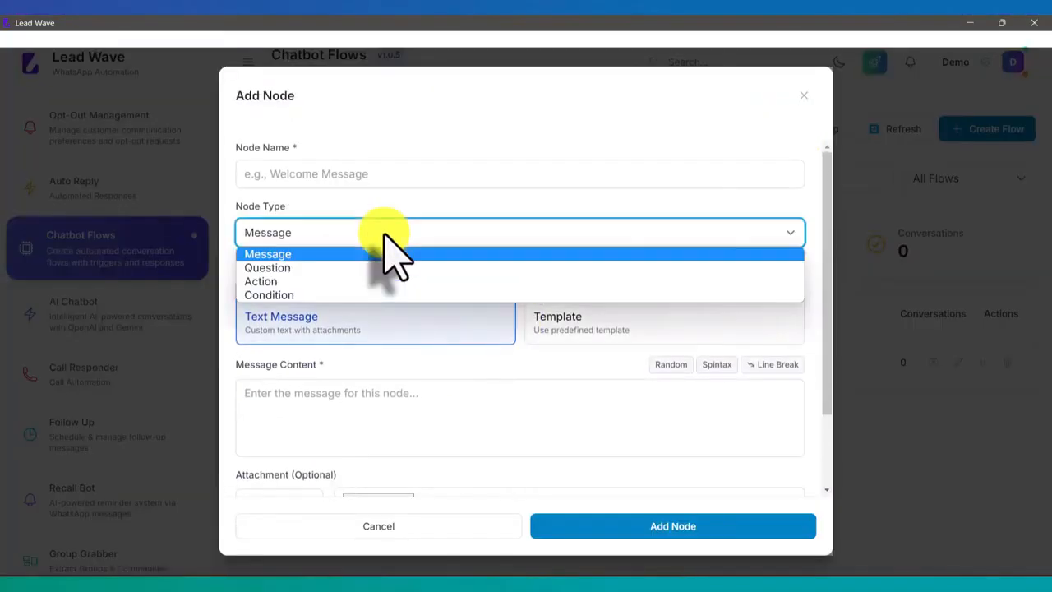
pyautogui.click(306, 281)
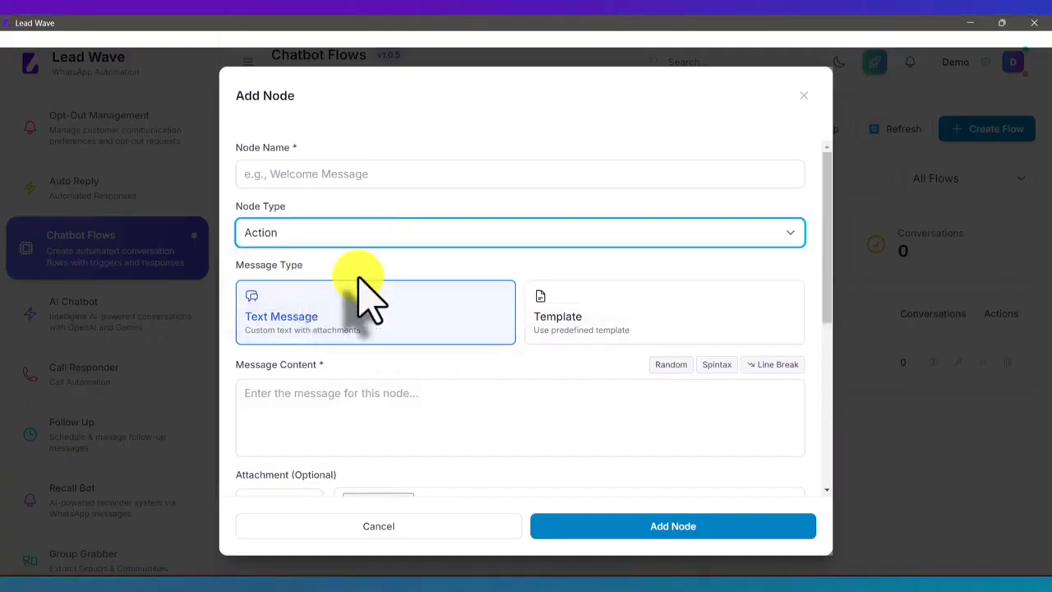
# Review the Action node's action types, try Send Email, and close the Test flow without adding the node
pyautogui.scroll(-8, 364, 293)
pyautogui.scroll(-1, 364, 294)
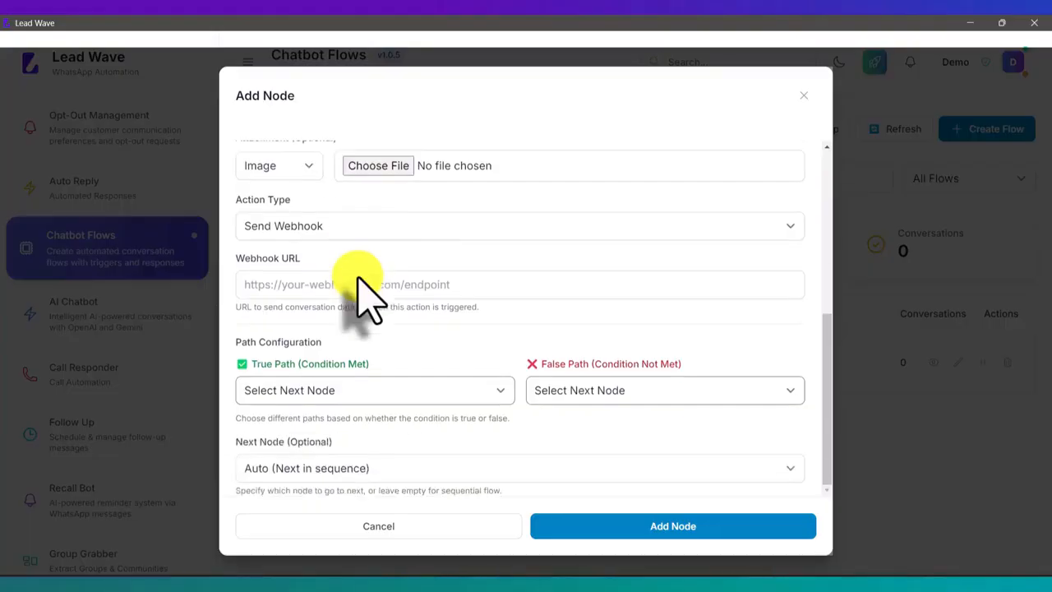
pyautogui.click(338, 232)
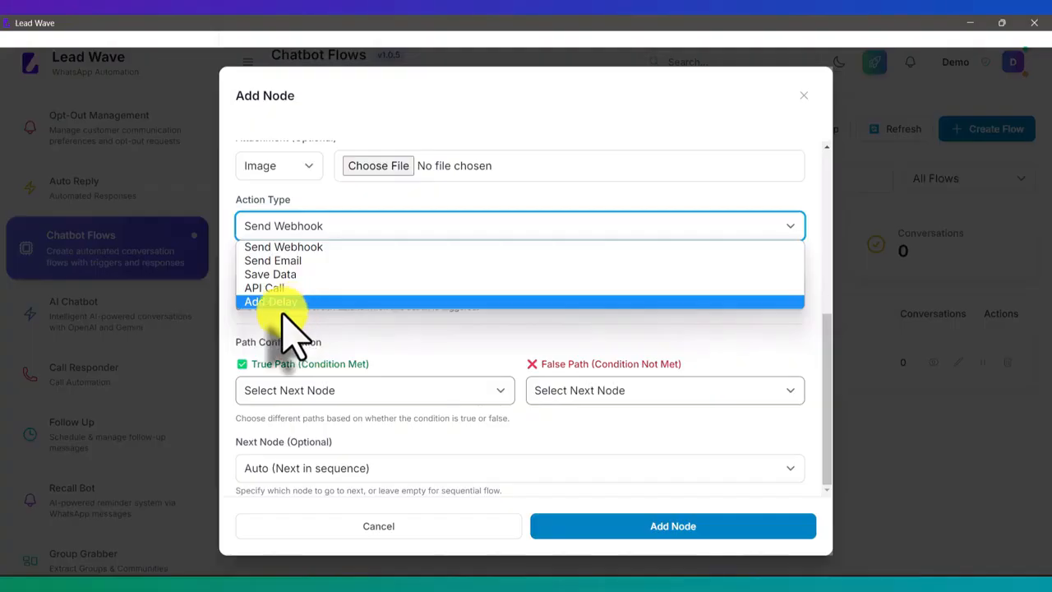
pyautogui.click(292, 260)
pyautogui.click(374, 526)
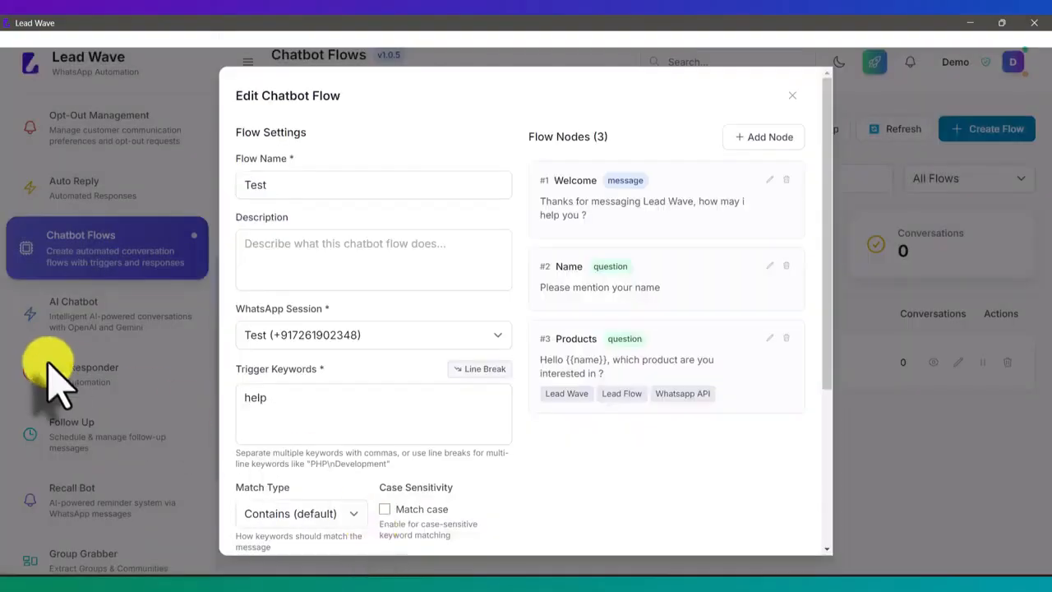
pyautogui.click(792, 95)
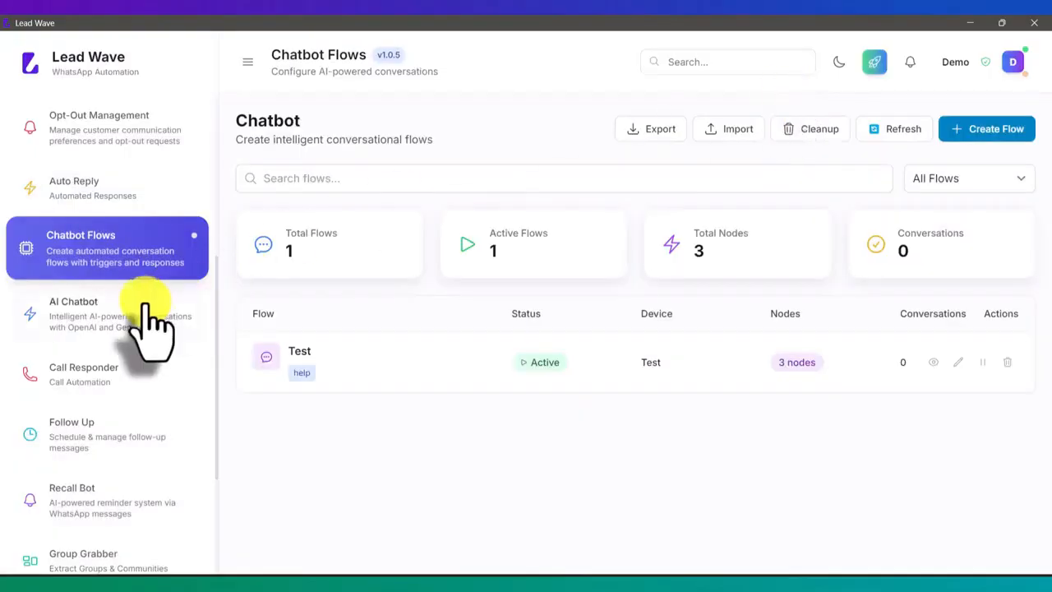
# Open the application settings and view the Email Settings and Email Templates sections
pyautogui.scroll(-3, 146, 328)
pyautogui.click(87, 532)
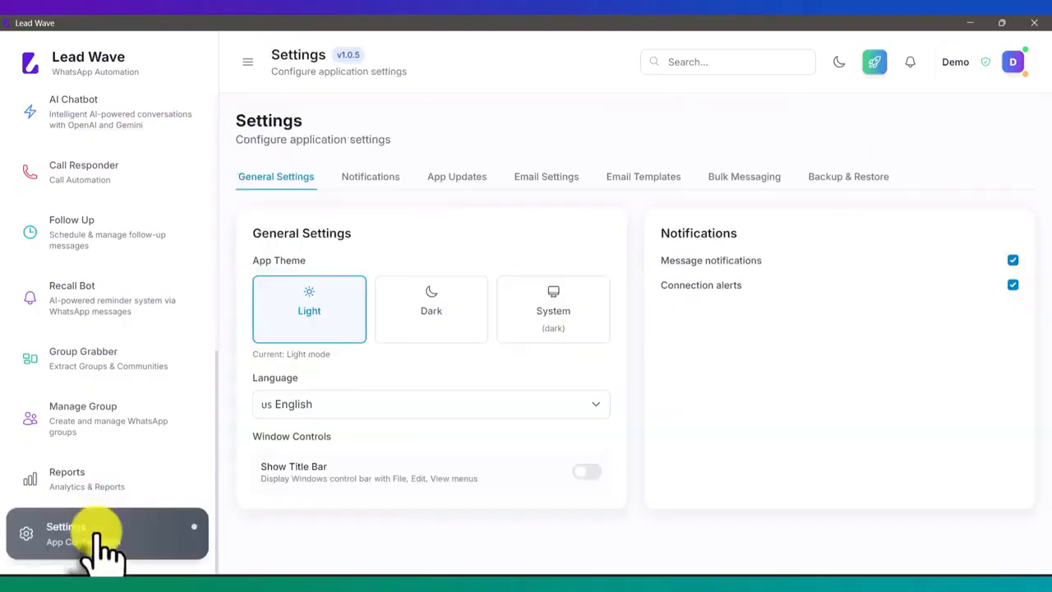
pyautogui.click(538, 176)
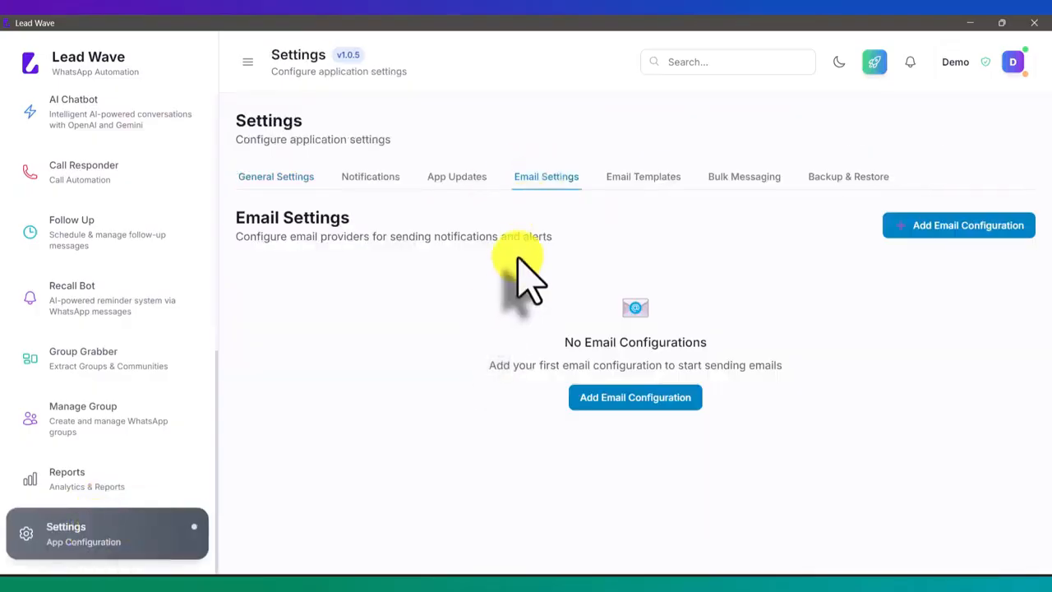
pyautogui.click(636, 181)
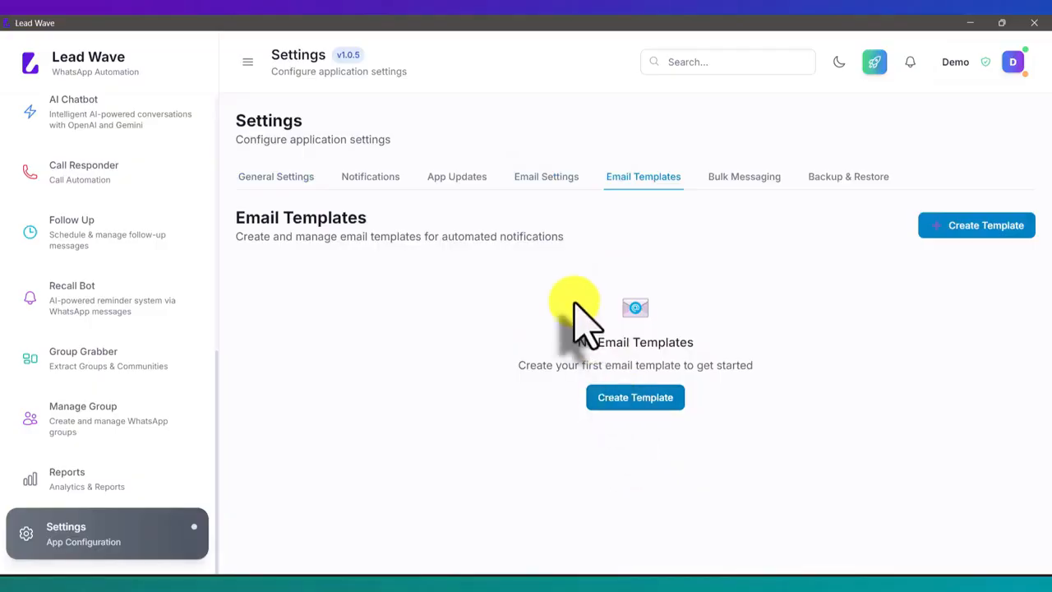
pyautogui.click(547, 179)
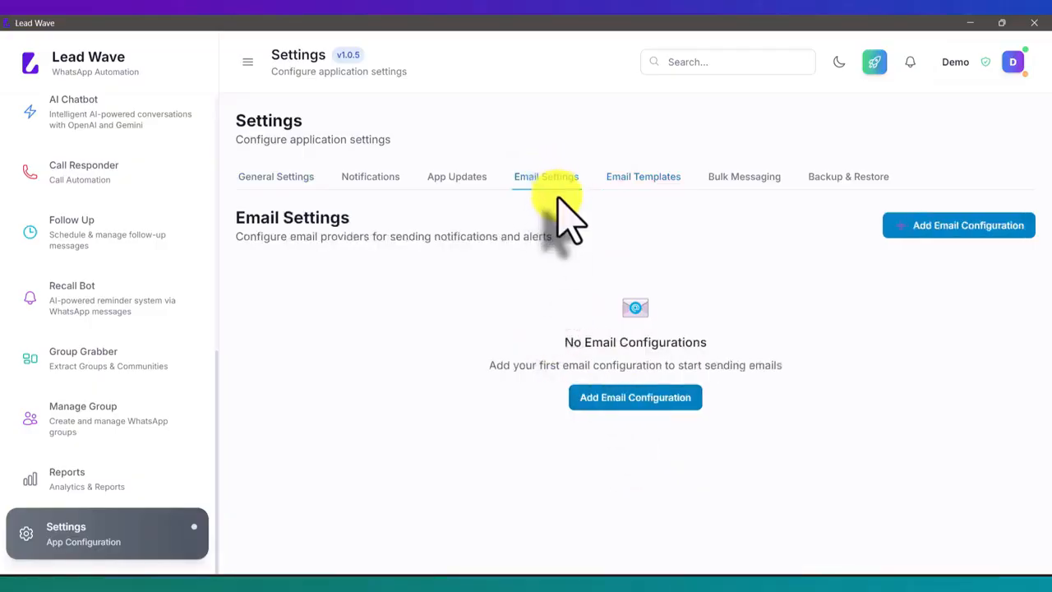
# Return to Chatbot Flows, edit the Test flow and start a new node
pyautogui.scroll(2, 108, 363)
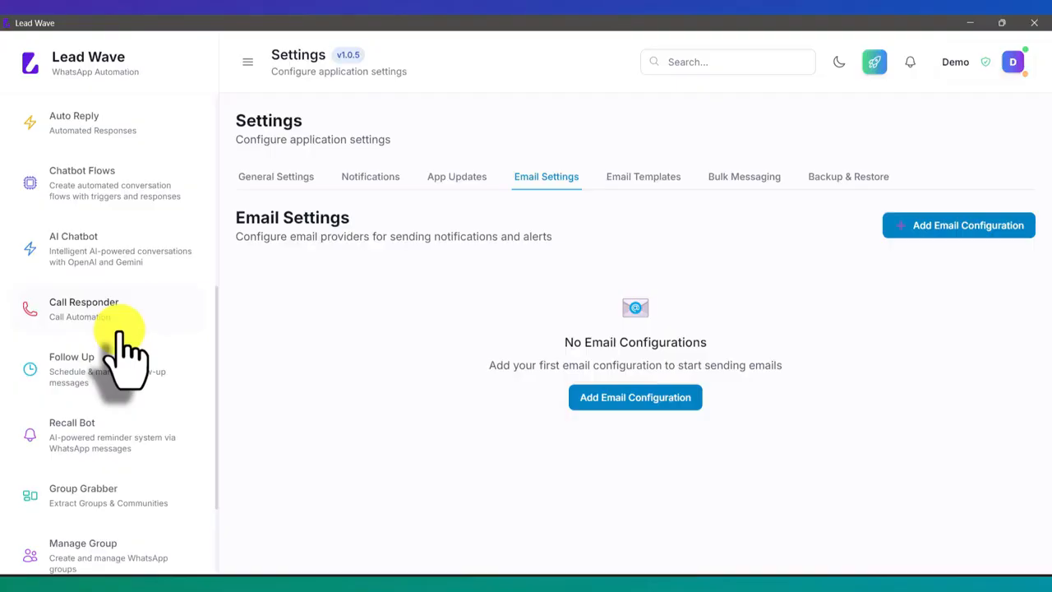
pyautogui.scroll(-1, 122, 439)
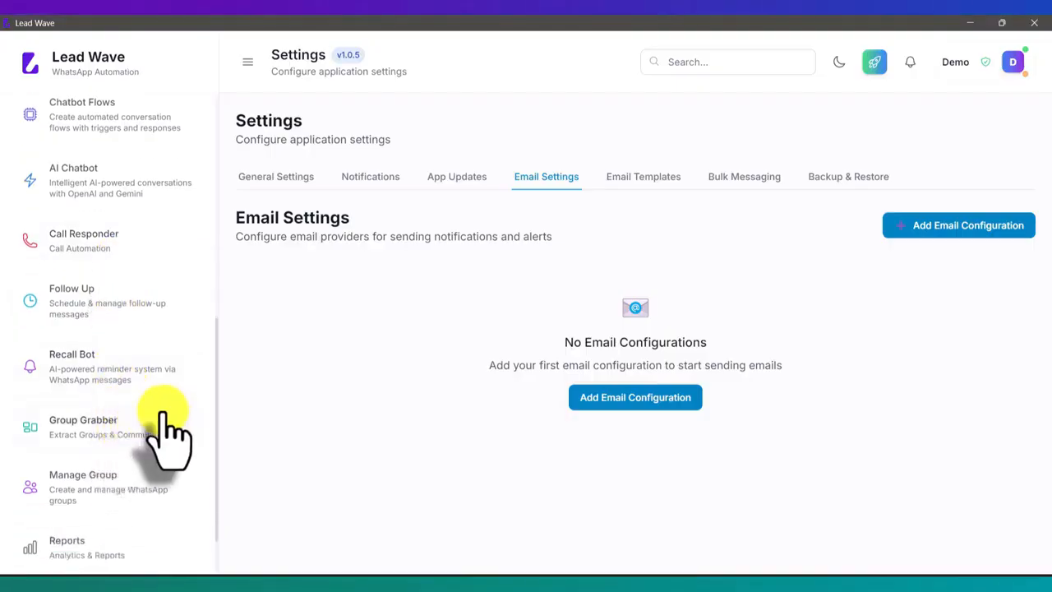
pyautogui.scroll(1, 164, 434)
pyautogui.click(135, 188)
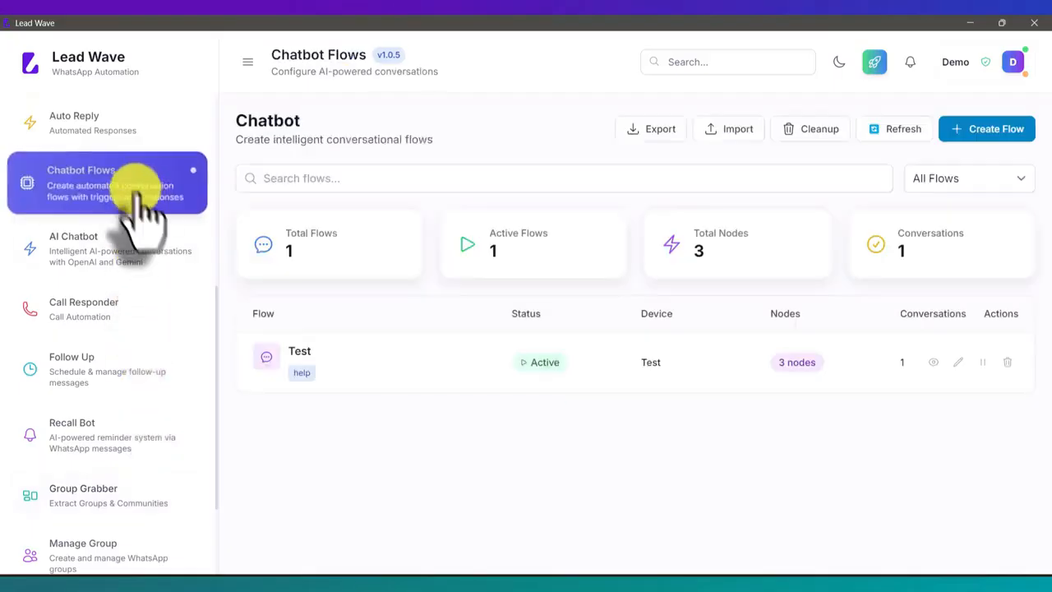
pyautogui.click(957, 361)
pyautogui.click(757, 137)
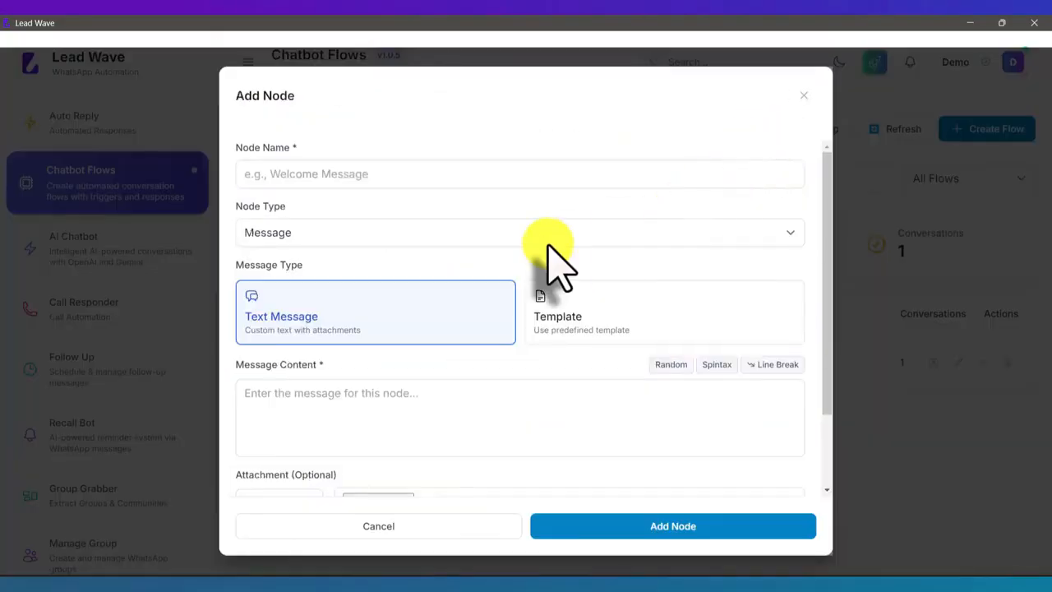
# Look over the new node's fields with the Action node type, and discard the node
pyautogui.scroll(-1, 544, 251)
pyautogui.scroll(-1, 546, 270)
pyautogui.scroll(1, 460, 271)
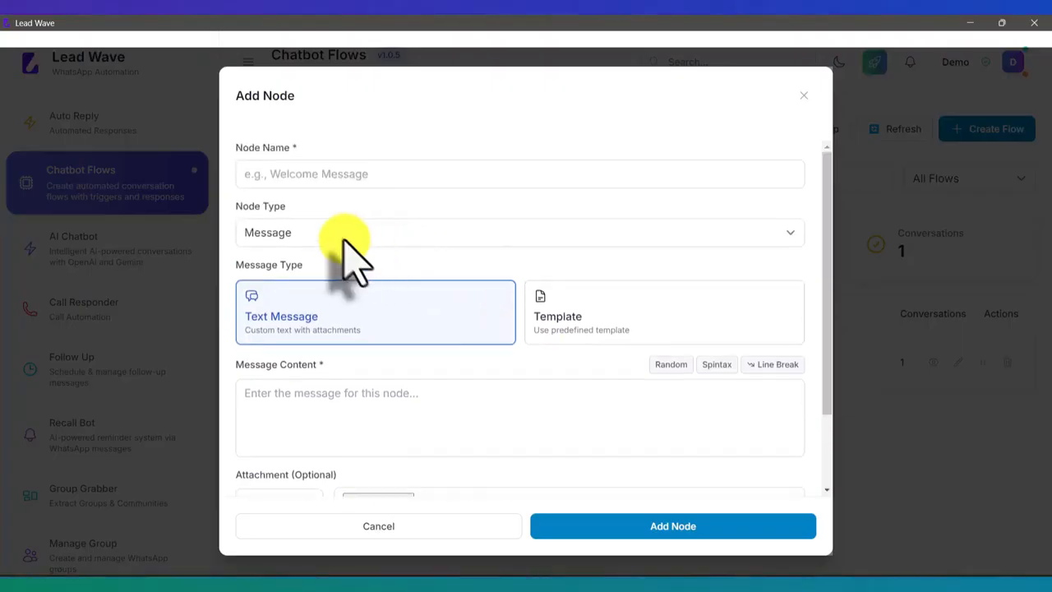
pyautogui.click(343, 237)
pyautogui.click(317, 282)
pyautogui.scroll(-5, 387, 394)
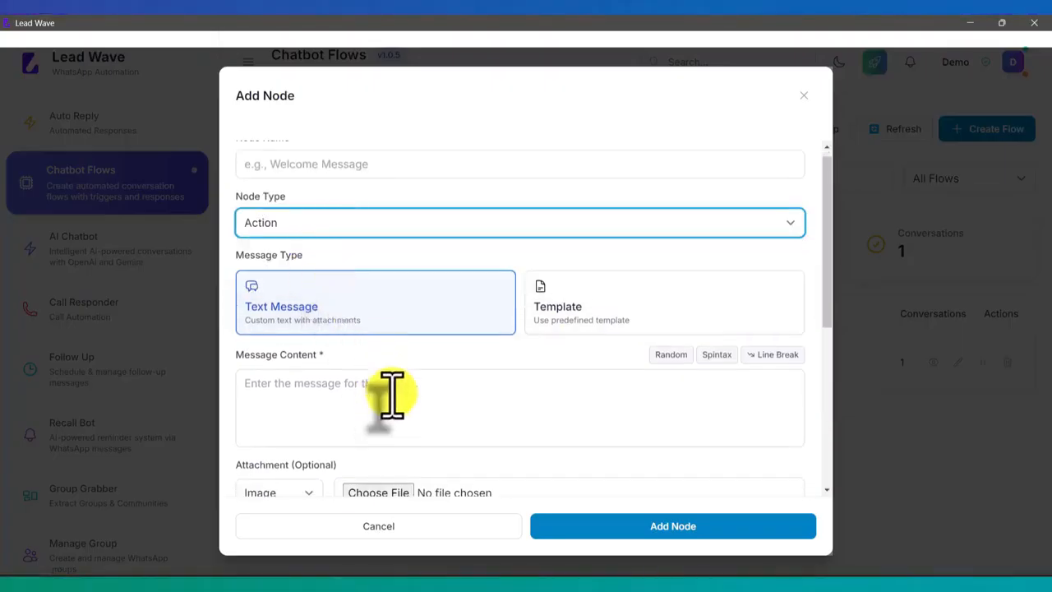
pyautogui.scroll(5, 414, 353)
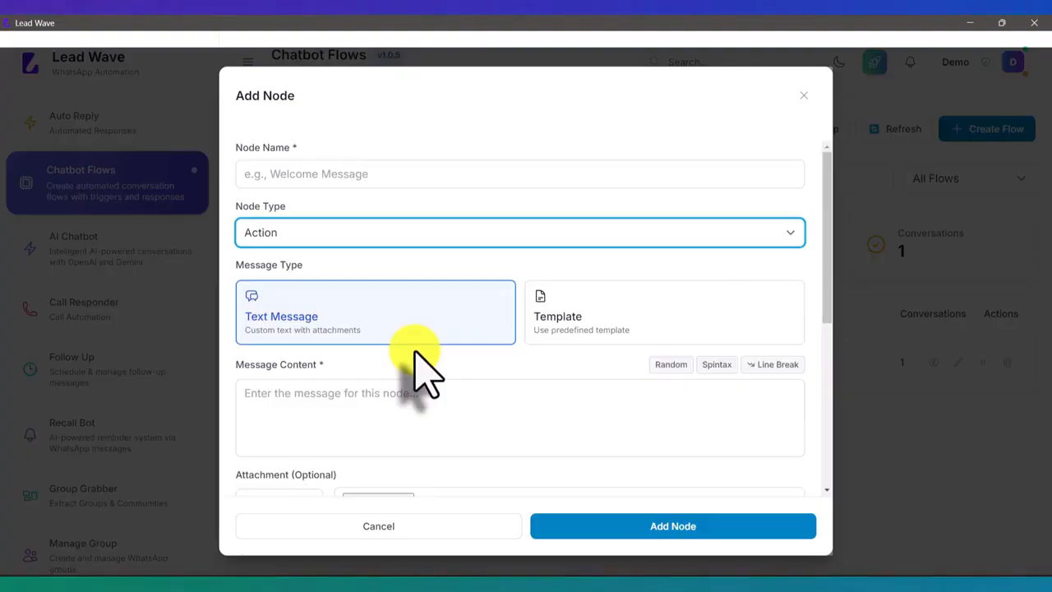
pyautogui.click(403, 530)
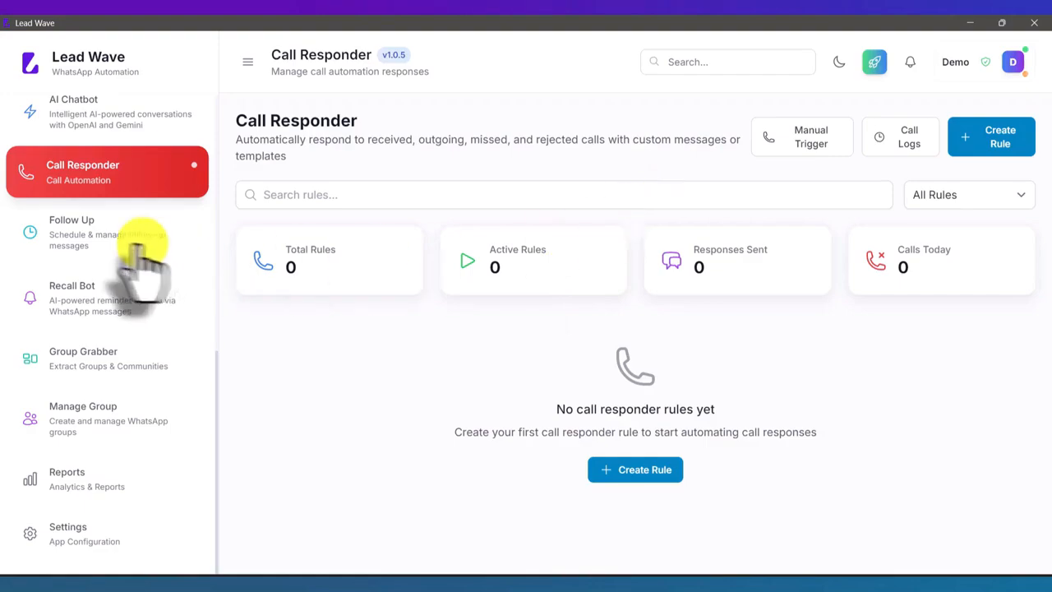
# Open the Follow Up messages page
pyautogui.click(82, 238)
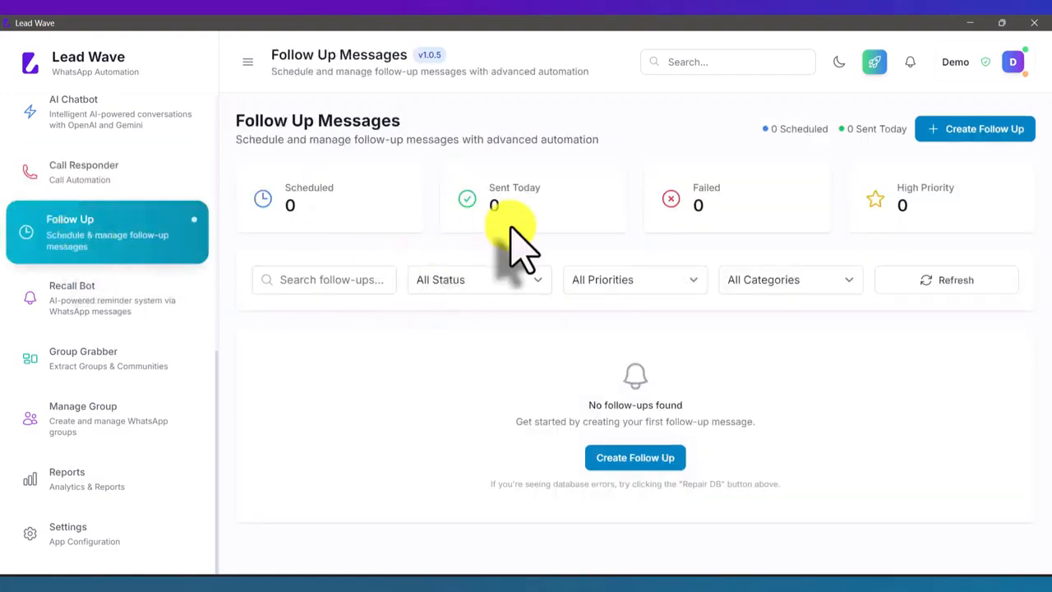
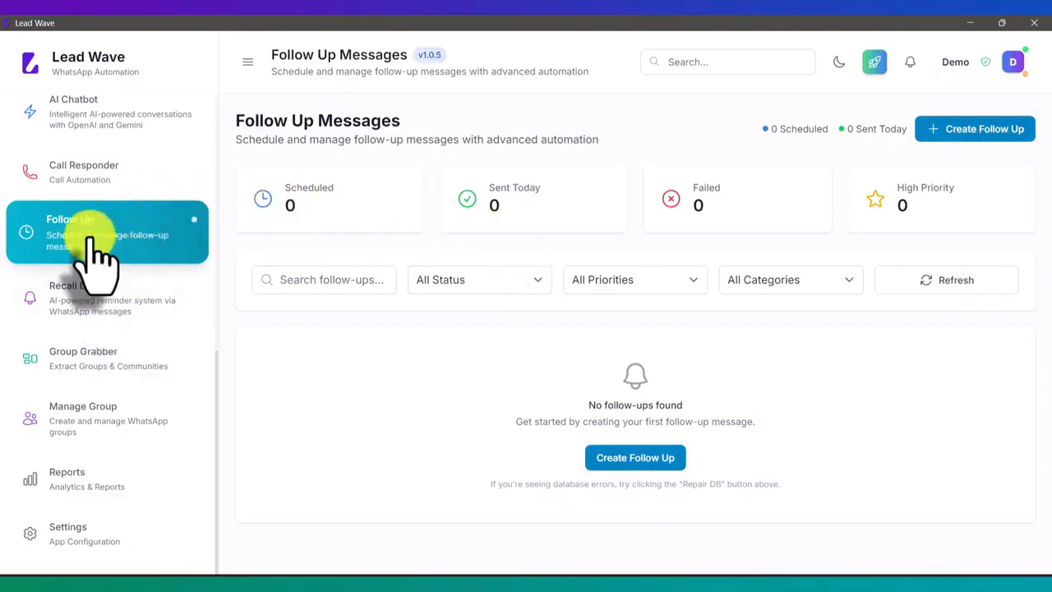
# Open a blank follow-up form and close it, and view the connected WhatsApp session on the Devices page
pyautogui.click(973, 135)
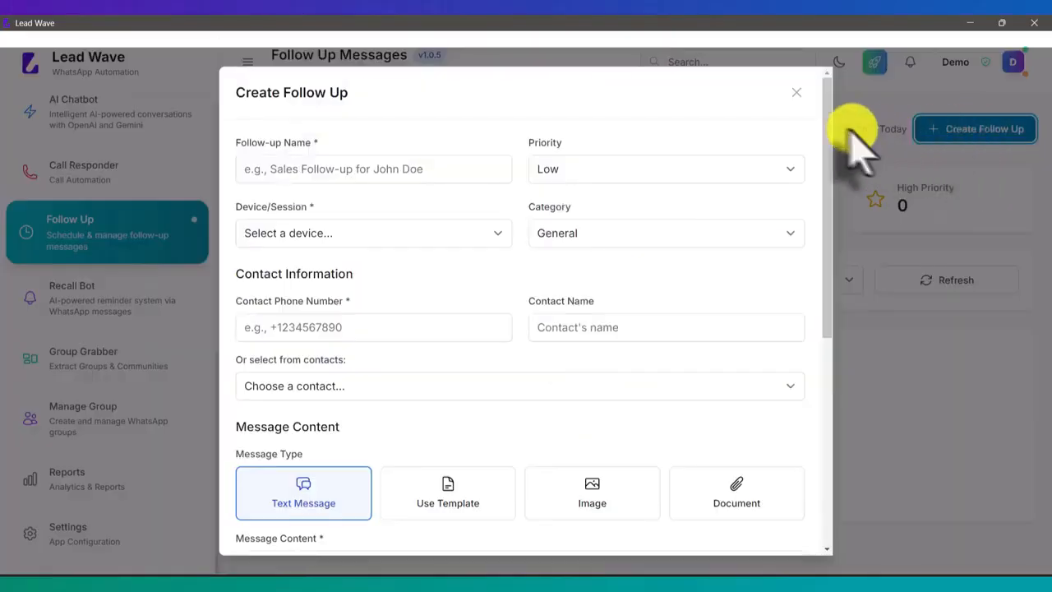
pyautogui.click(796, 92)
pyautogui.scroll(6, 85, 235)
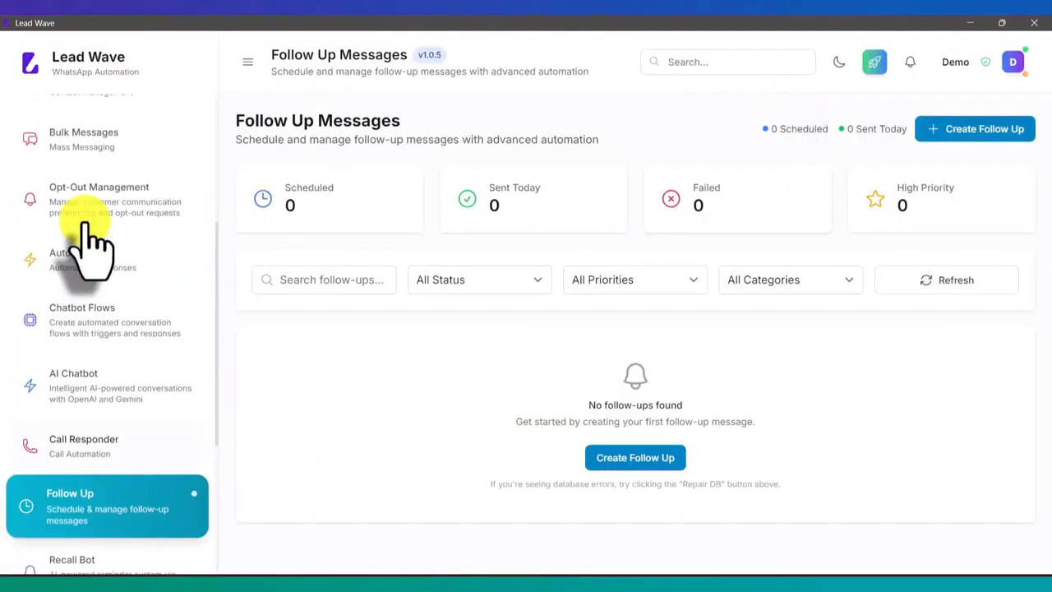
pyautogui.click(105, 205)
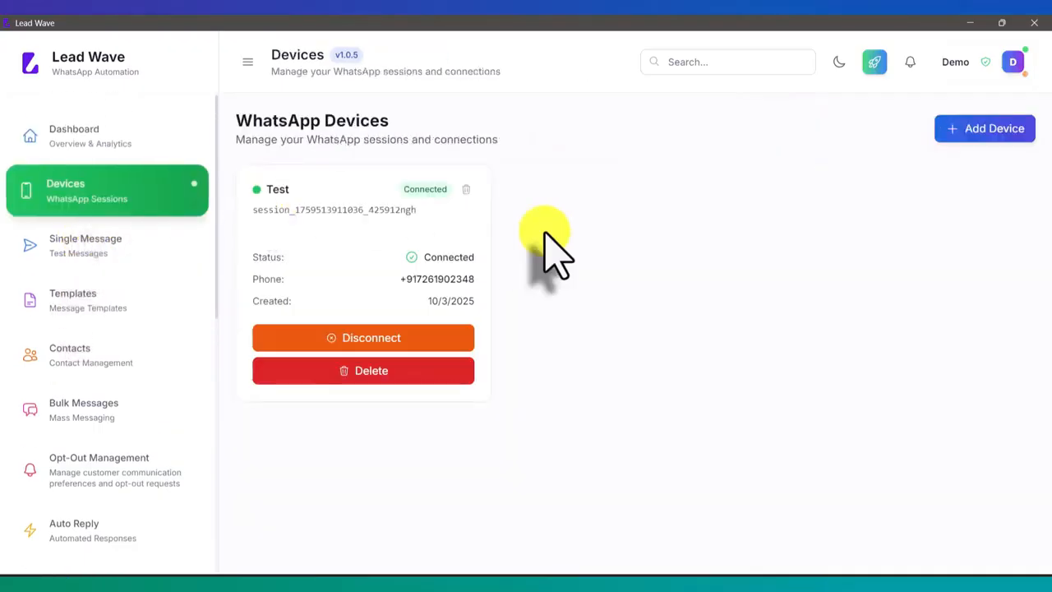
# Return to the Follow Up page and start creating a new follow-up message
pyautogui.scroll(-4, 93, 246)
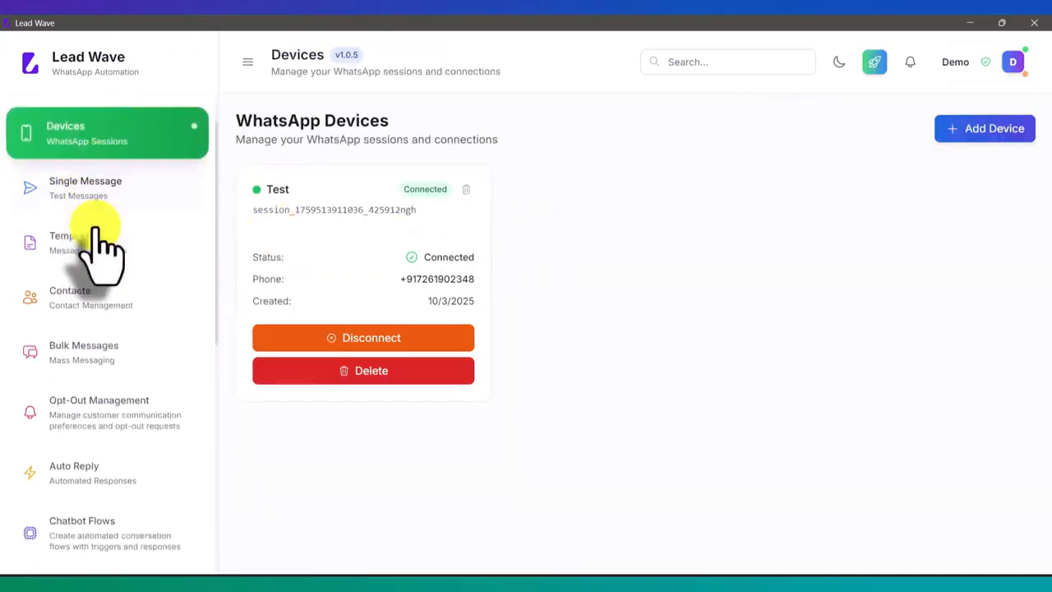
pyautogui.scroll(-2, 94, 243)
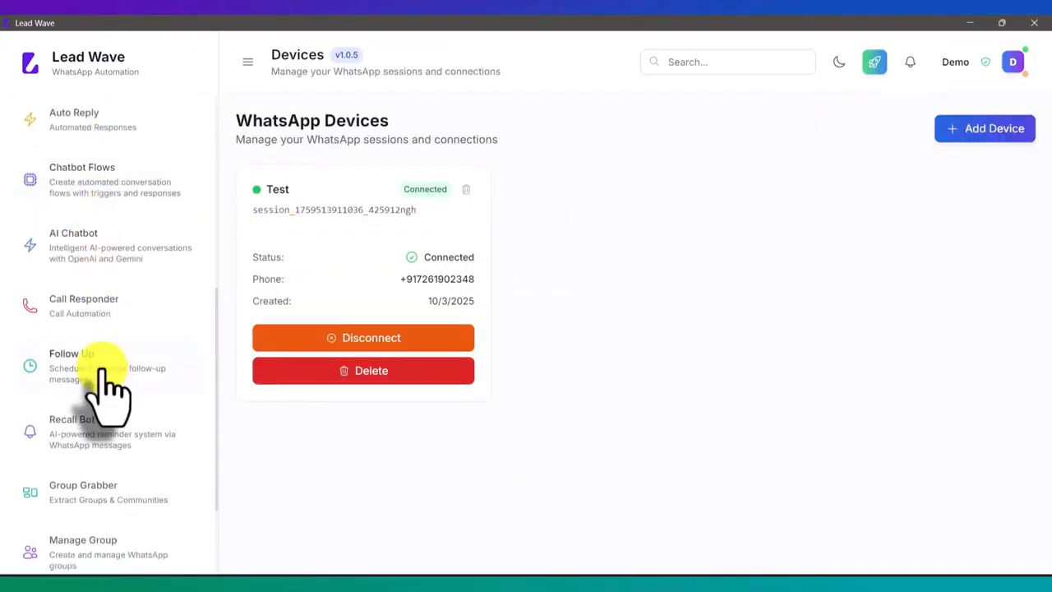
pyautogui.click(102, 373)
pyautogui.click(966, 131)
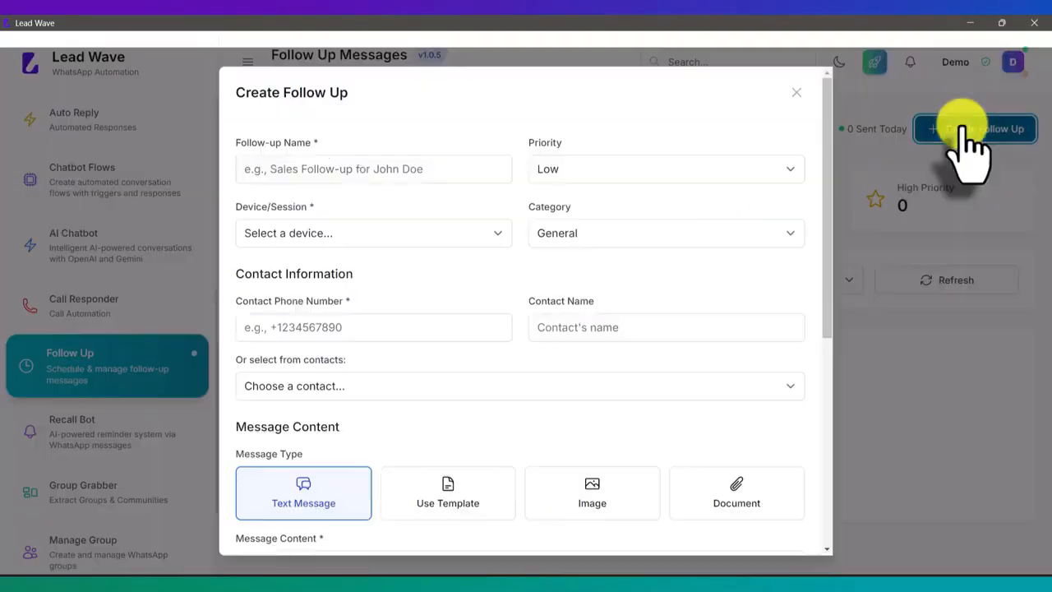
# Name the follow-up Test and select the connected Test device as its session
pyautogui.click(279, 181)
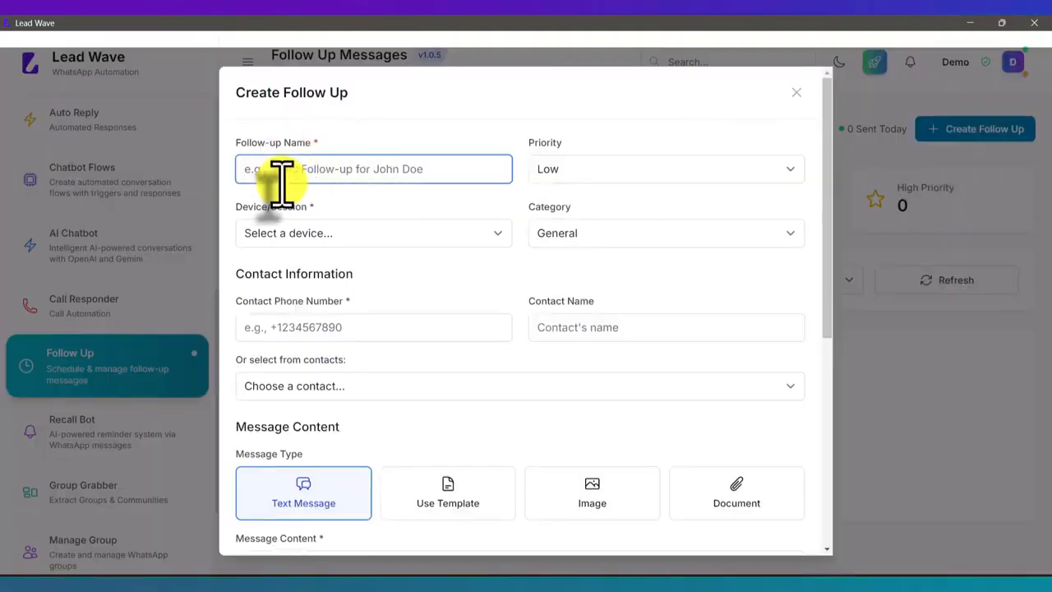
pyautogui.write('Test')
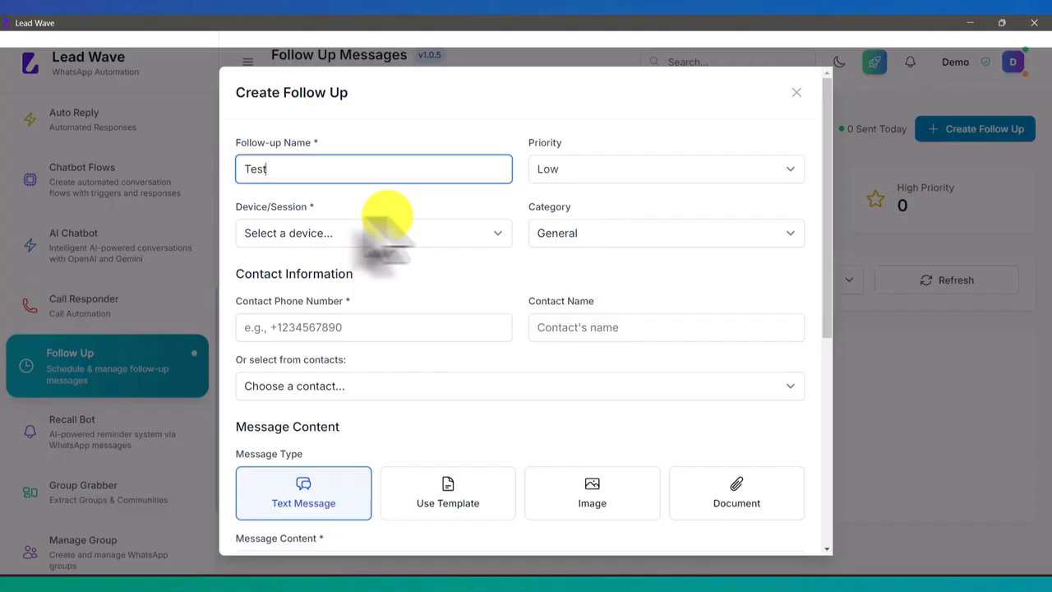
pyautogui.click(318, 235)
pyautogui.click(321, 269)
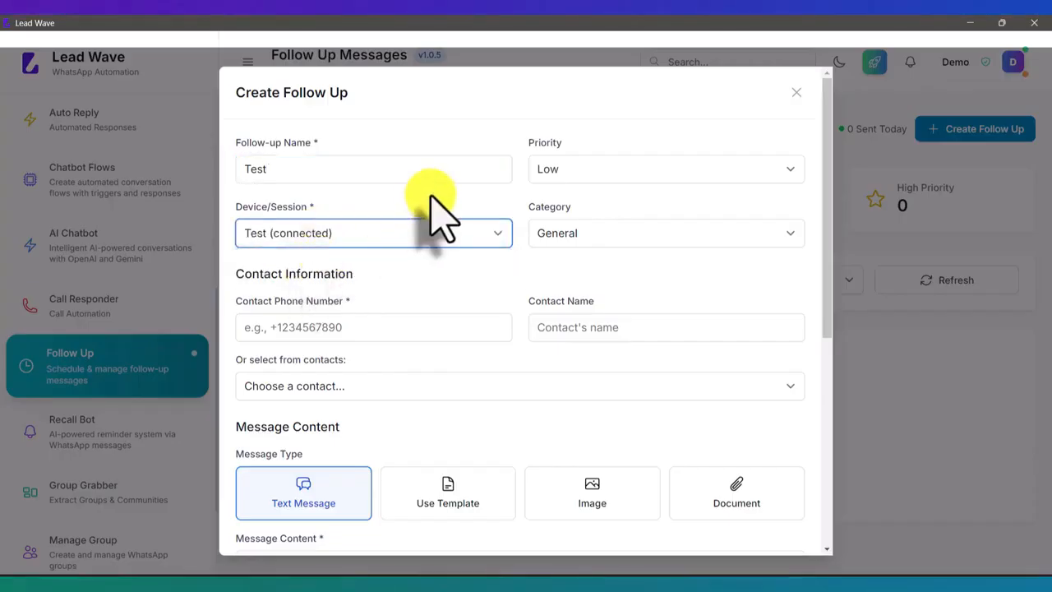
# Fill in the contact's phone number with country code and the contact's first name for the follow-up
pyautogui.click(340, 328)
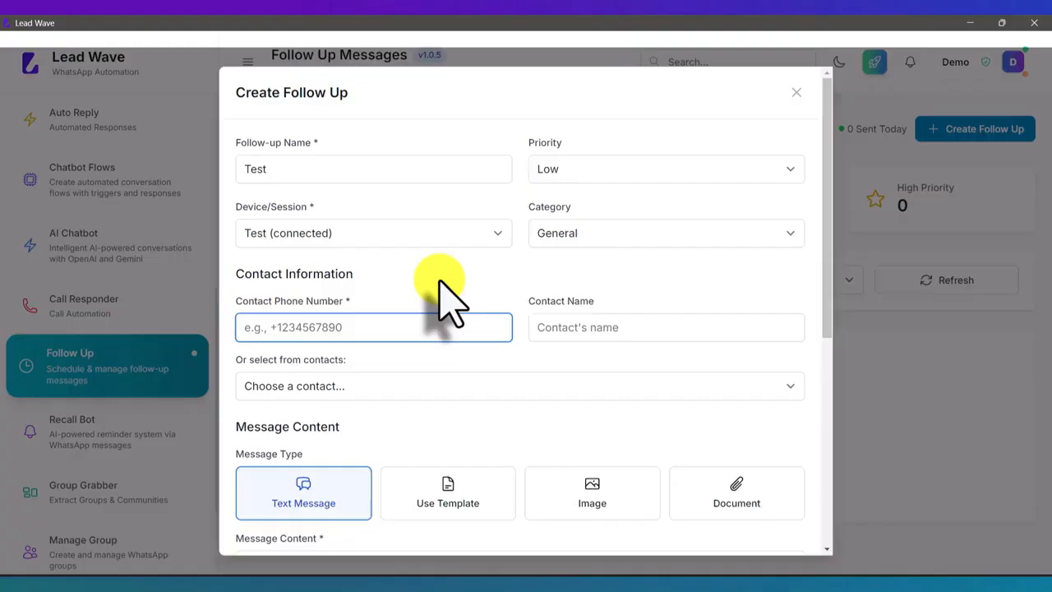
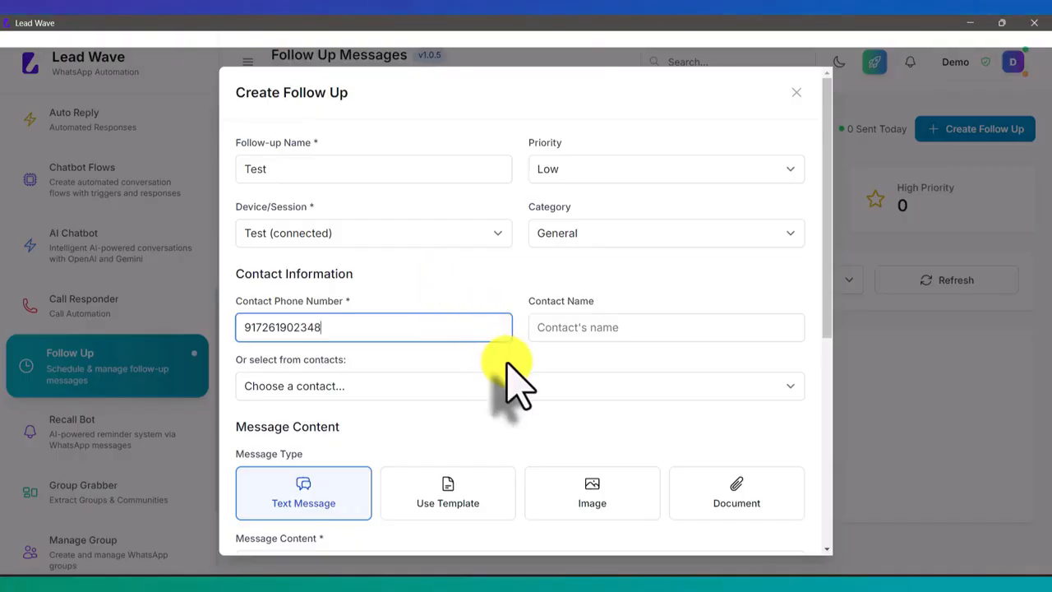
pyautogui.click(570, 329)
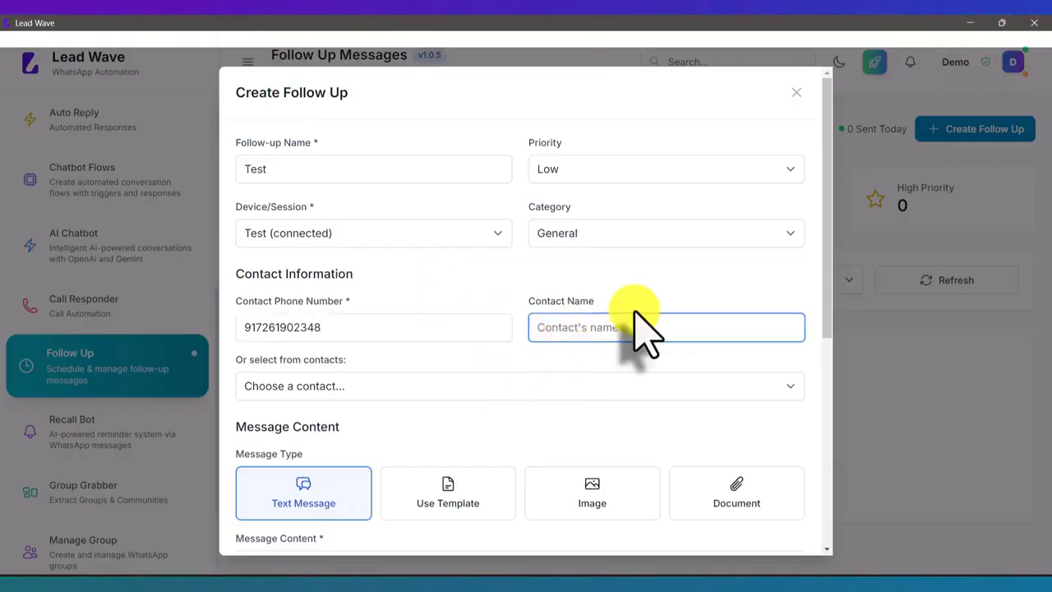
pyautogui.write('Rahul')
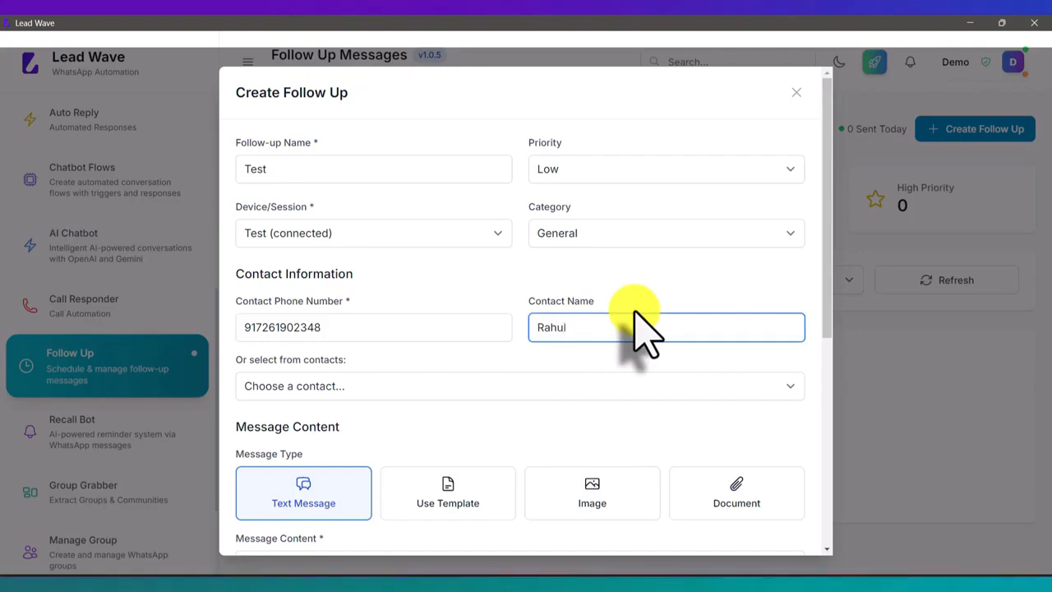
# Look through the saved contacts offered for the follow-up without choosing one
pyautogui.scroll(-2, 637, 329)
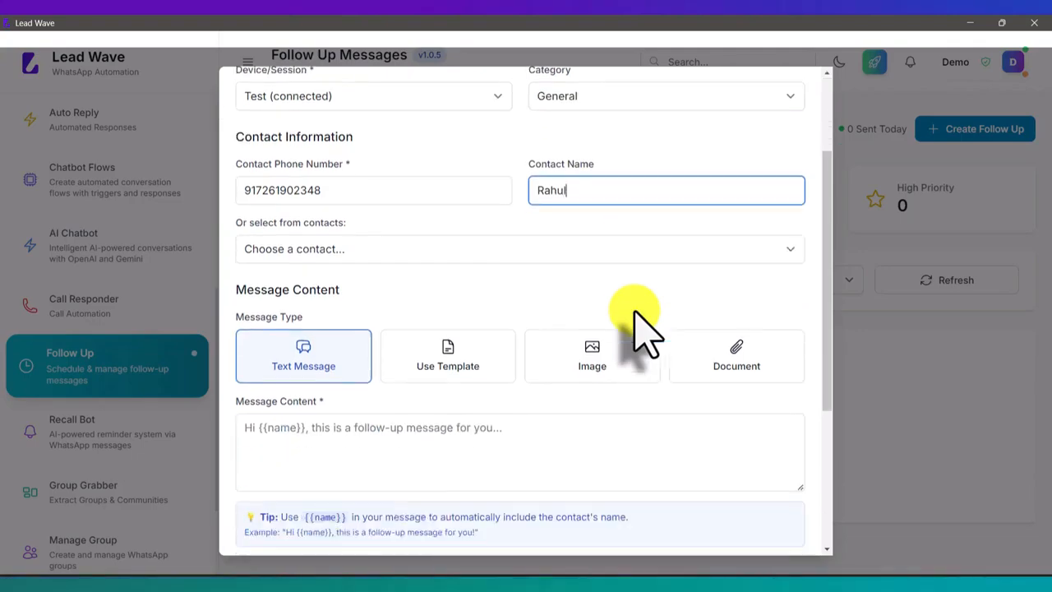
pyautogui.click(352, 253)
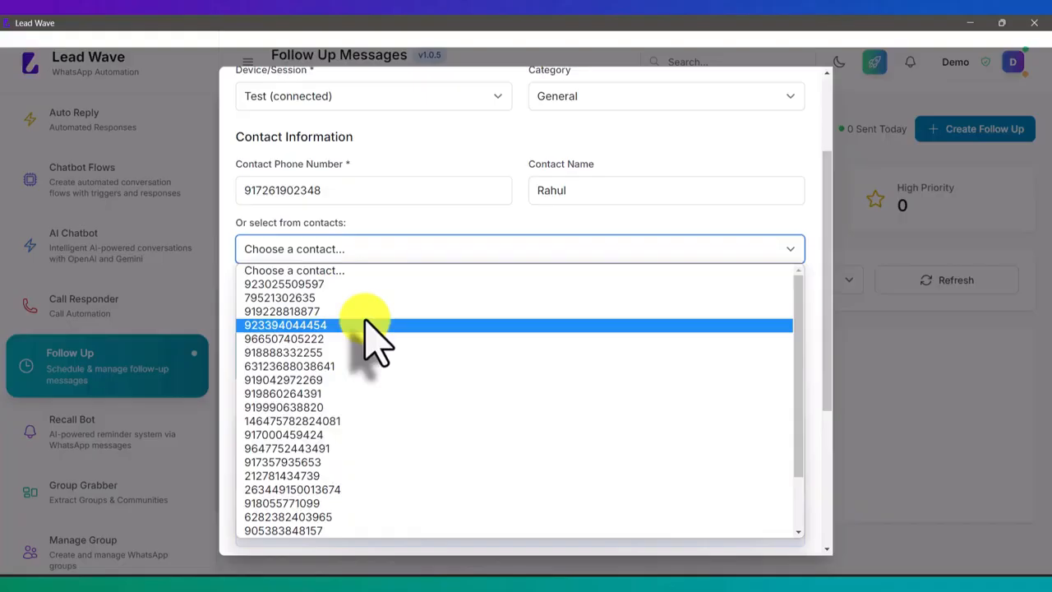
pyautogui.click(380, 229)
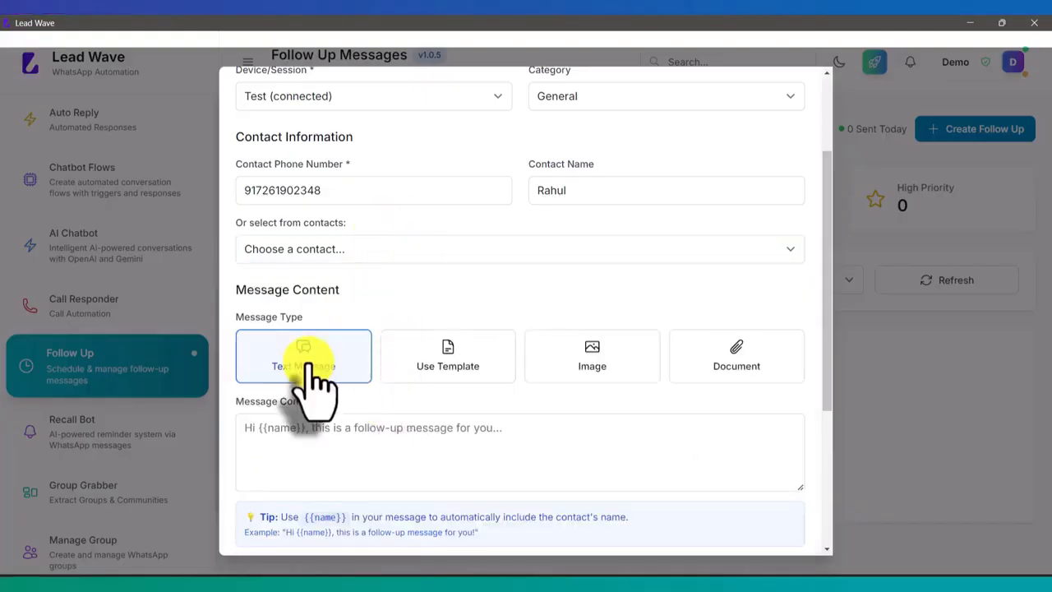
# Begin the text message content with the greeting "Hello {{name}}," using the contact name variable
pyautogui.click(382, 435)
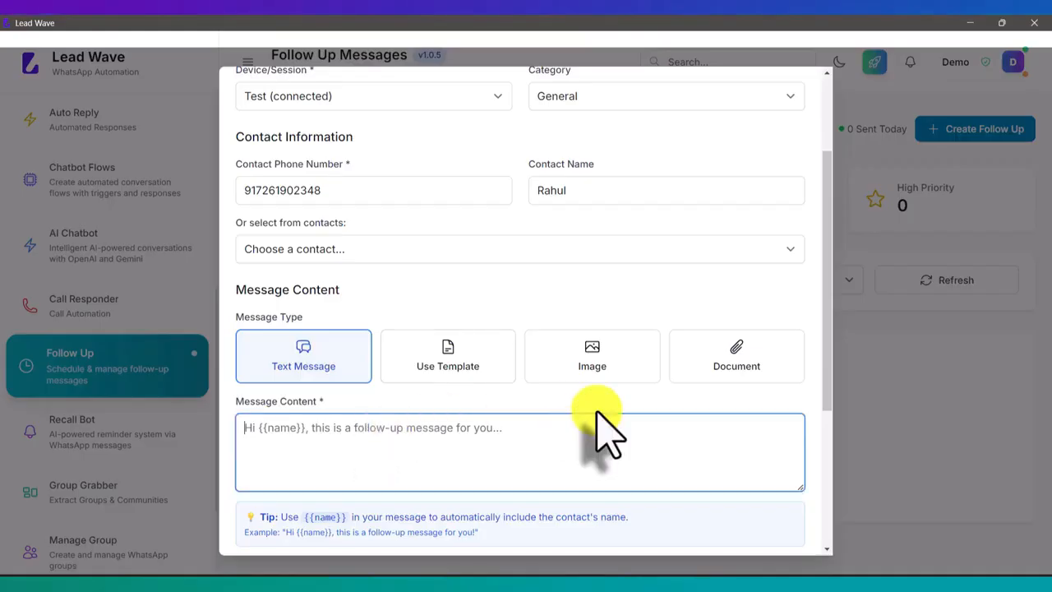
pyautogui.write('Hell')
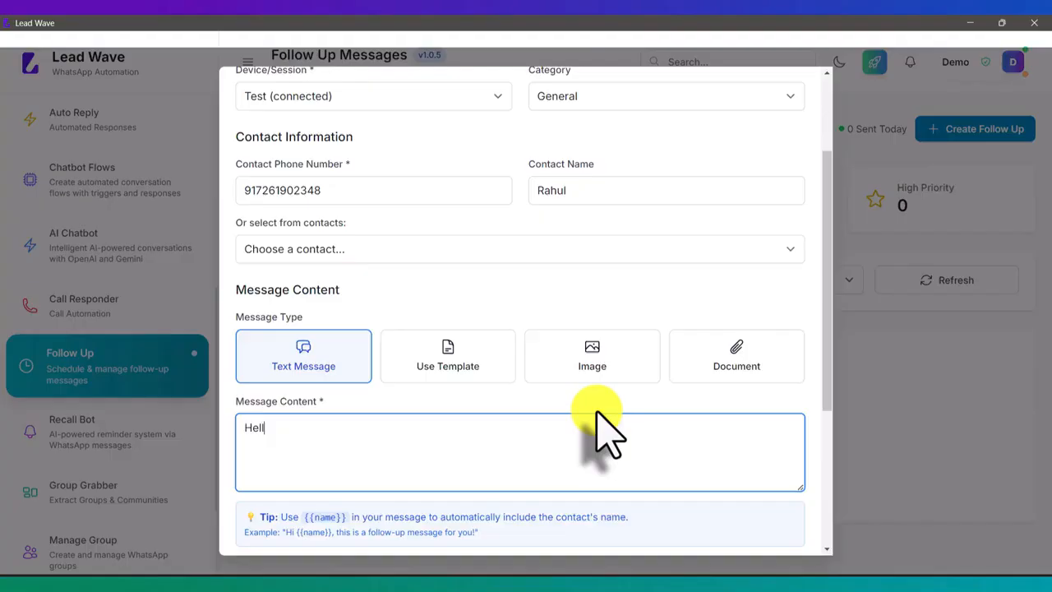
pyautogui.write('o {{')
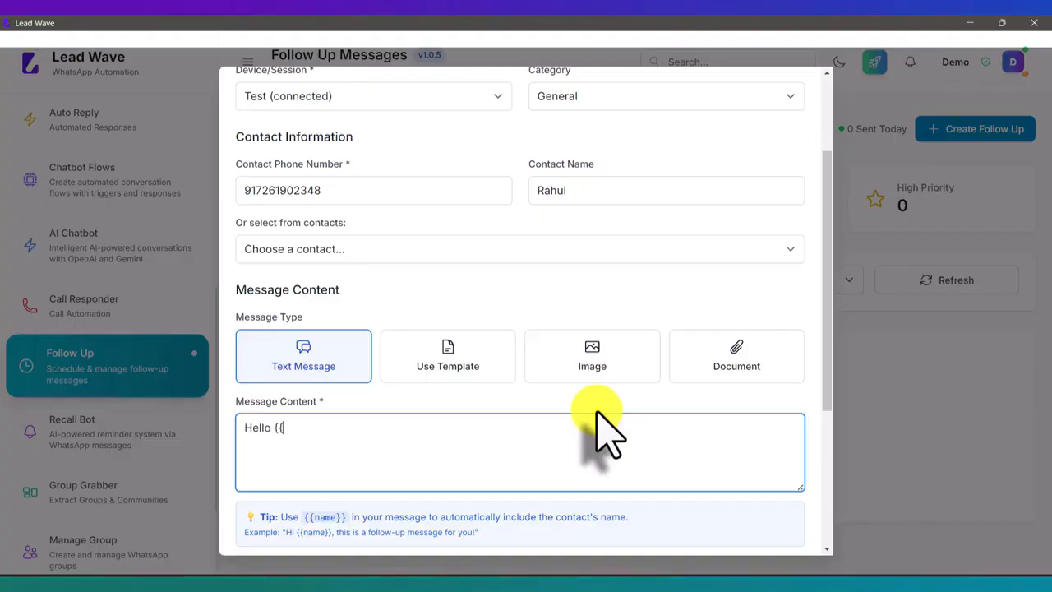
pyautogui.write('name')
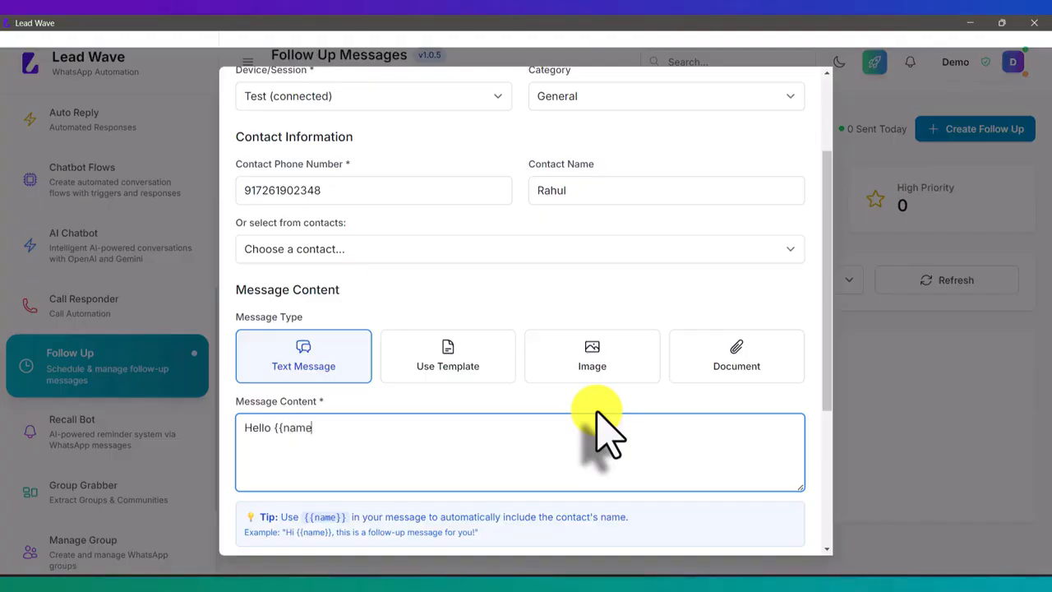
pyautogui.write('}}, this is with reference t')
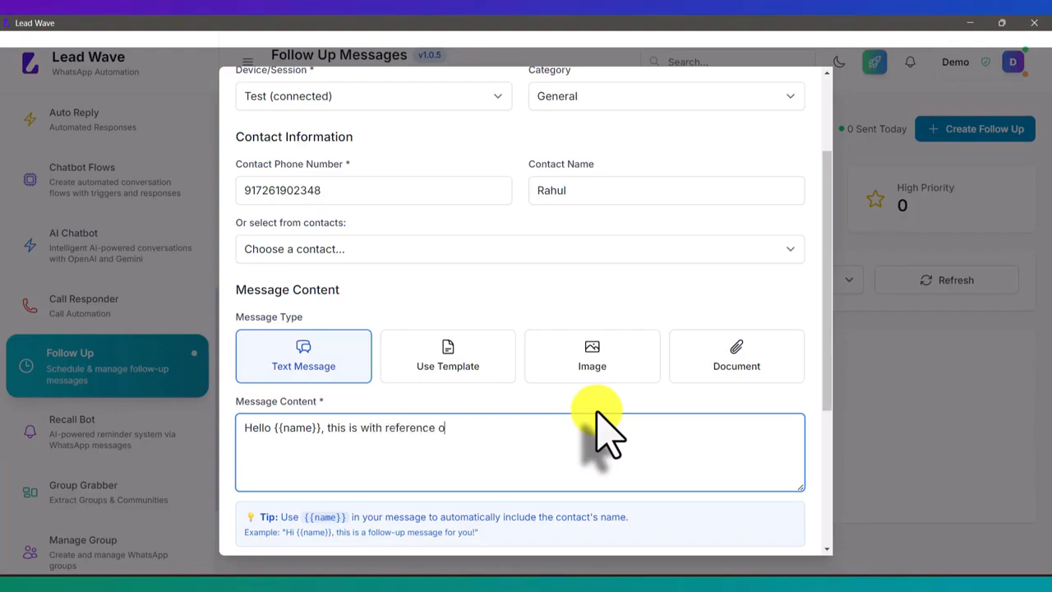
pyautogui.write('o our discs')
# Continue the message after the greeting with "this is with reference to our discussion on buying a Lead Wave application"
pyautogui.press('BackSpace')
pyautogui.press('BackSpace')
pyautogui.write('cussion o')
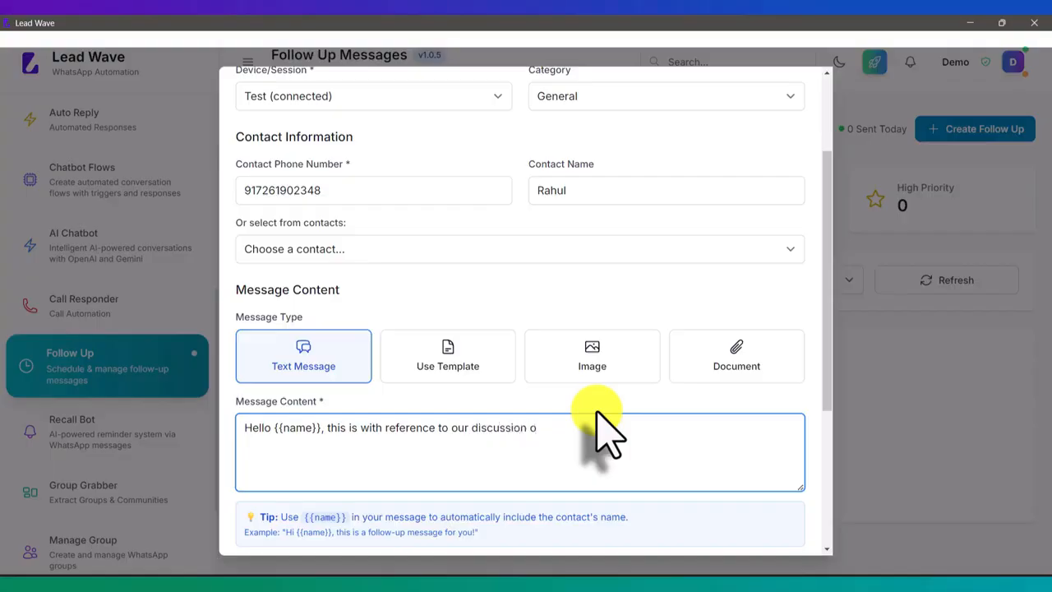
pyautogui.write('n buying a Lead wav')
pyautogui.press('BackSpace')
pyautogui.press('BackSpace')
pyautogui.press('BackSpace')
pyautogui.press('BackSpace')
pyautogui.write('Wav')
pyautogui.press('BackSpace')
pyautogui.press('BackSpace')
pyautogui.press('BackSpace')
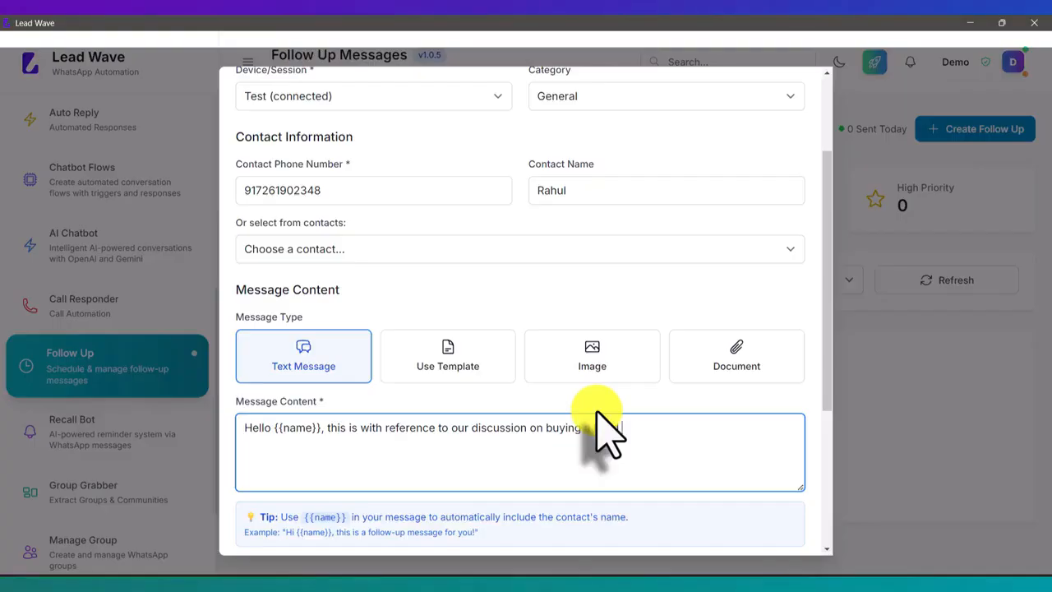
pyautogui.write('Wave application, this is a foll')
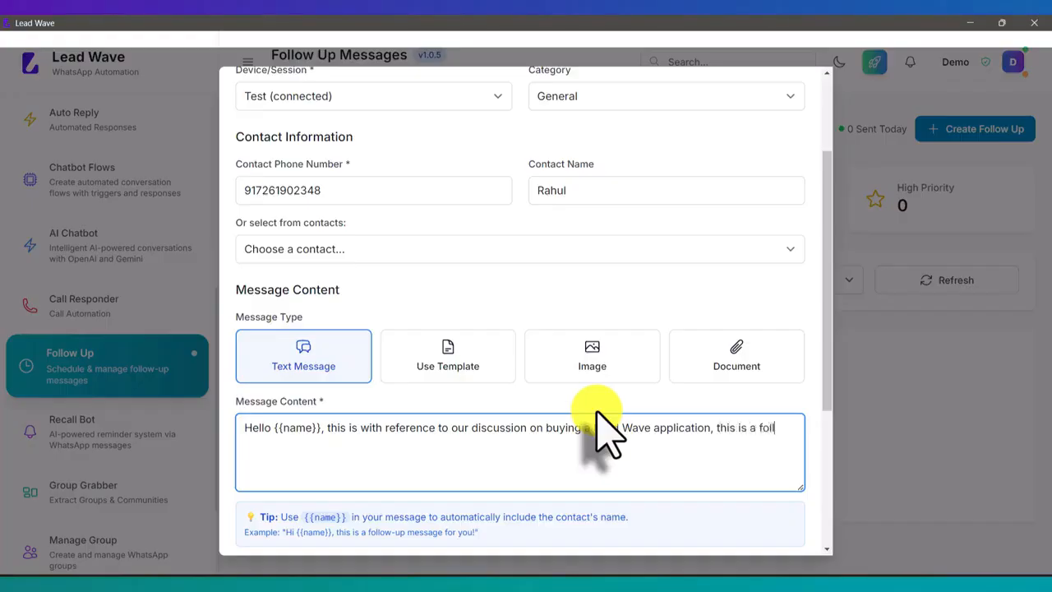
pyautogui.write('ow up message, please')
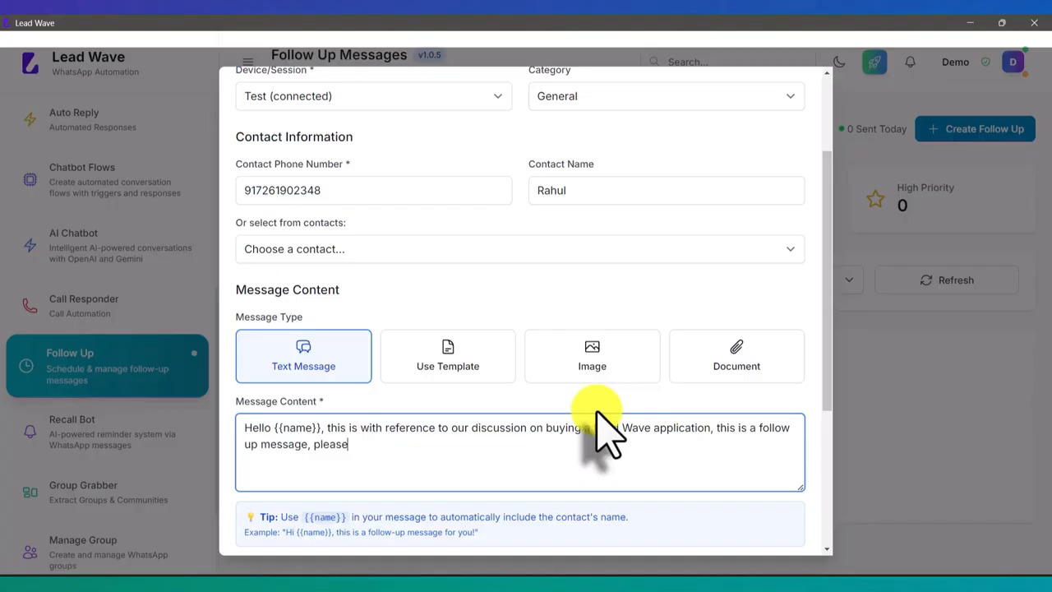
pyautogui.write(' let me know if you have')
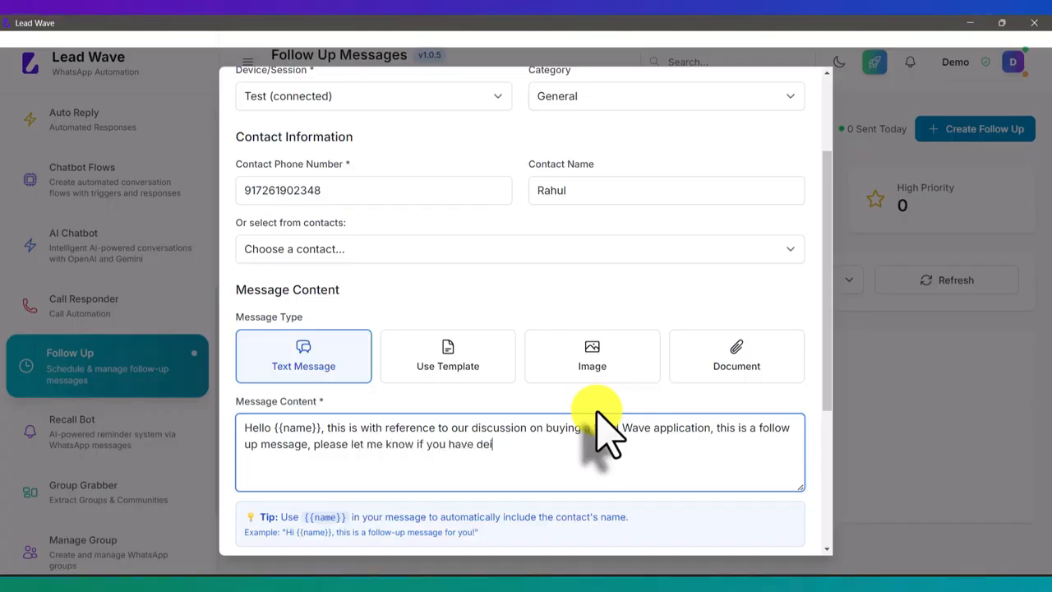
# Finish the message with ", this is a follow up message, please let me know if you have decided on this ?"
pyautogui.write('ded on this ?')
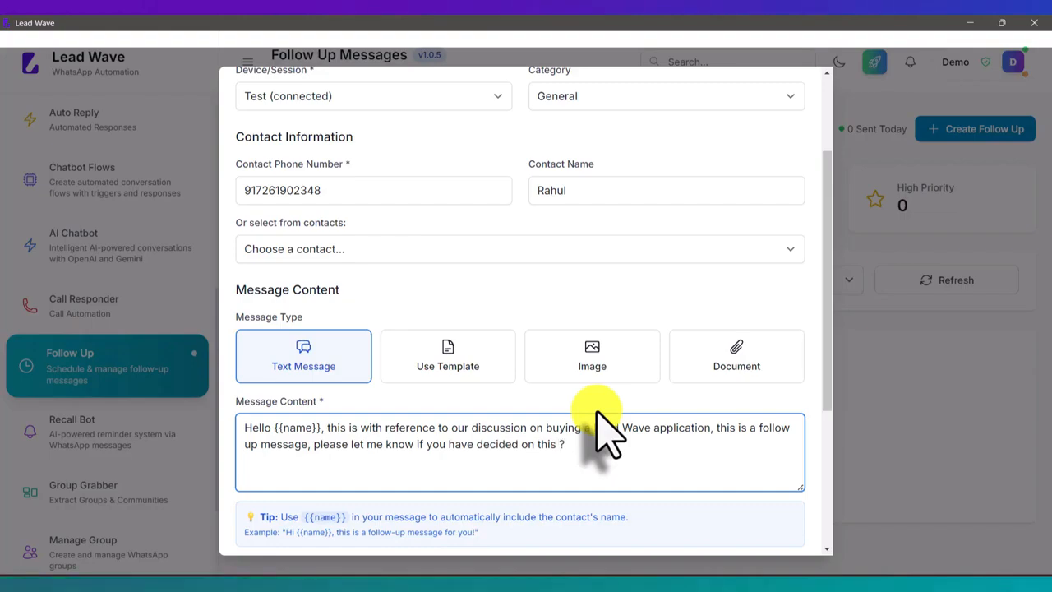
# Set the follow-up's scheduled date to 07-10-2025
pyautogui.scroll(-3, 598, 415)
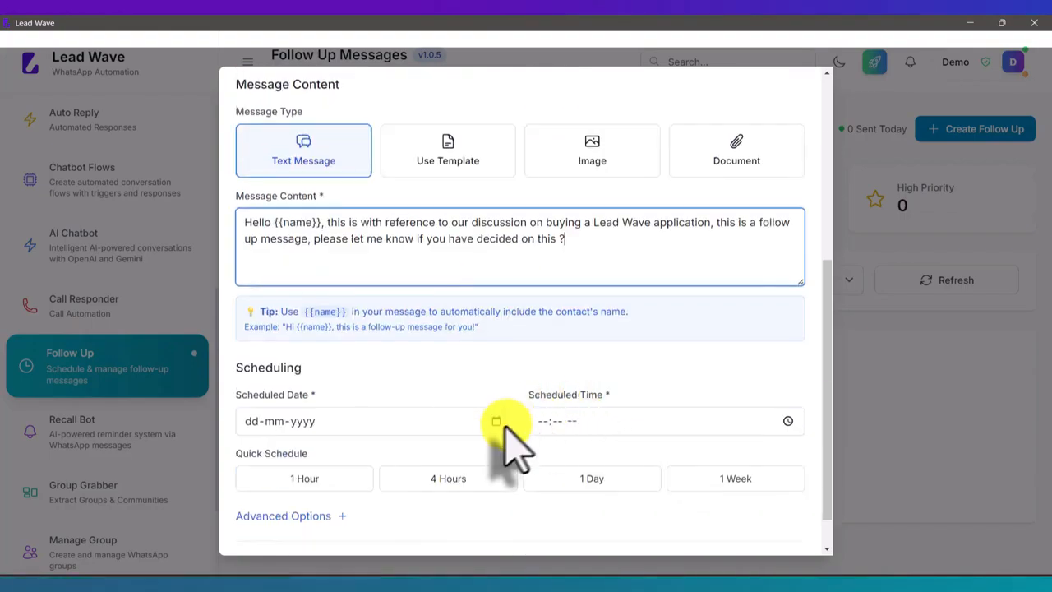
pyautogui.scroll(-1, 448, 324)
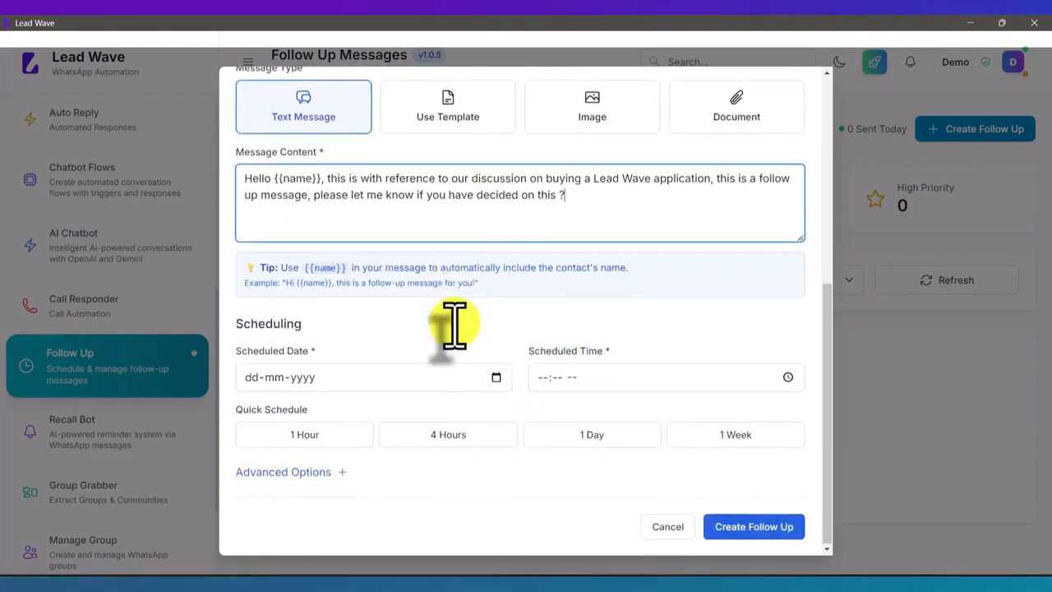
pyautogui.click(496, 377)
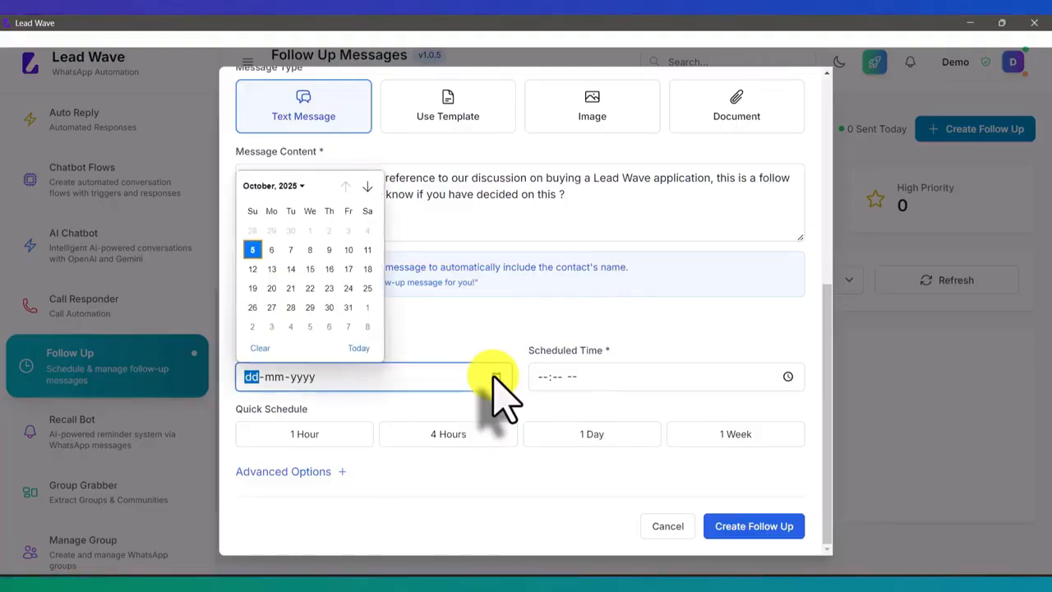
pyautogui.click(290, 250)
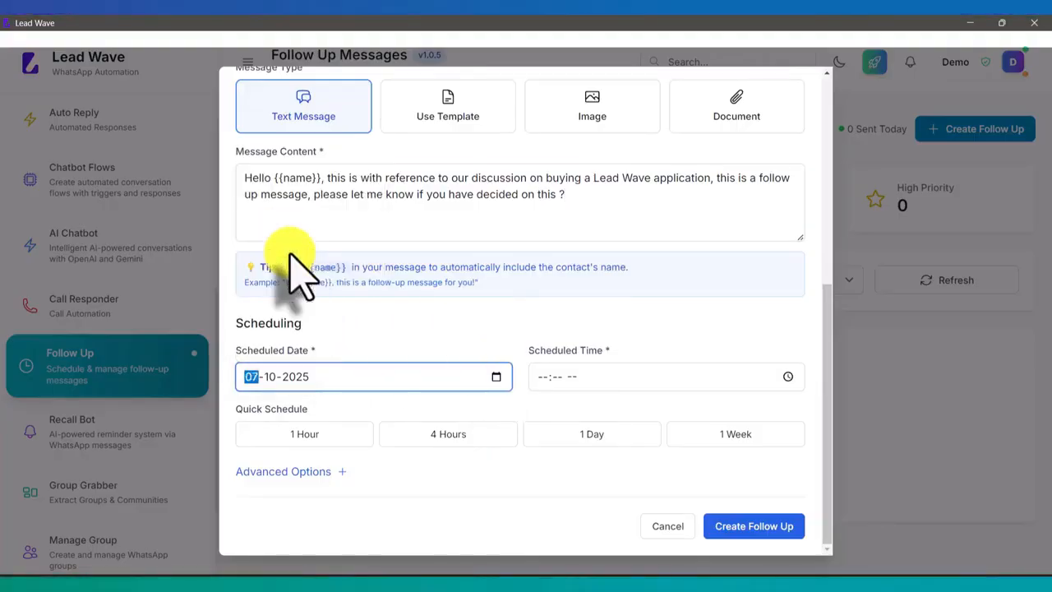
# Set the follow-up's scheduled time to 10:59 AM
pyautogui.click(788, 376)
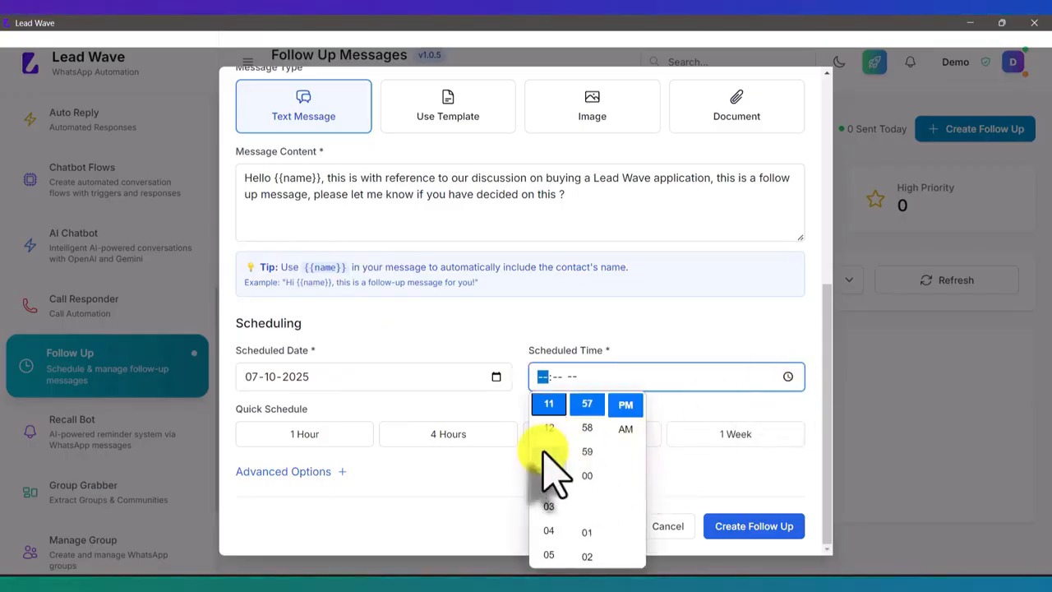
pyautogui.scroll(-5, 549, 484)
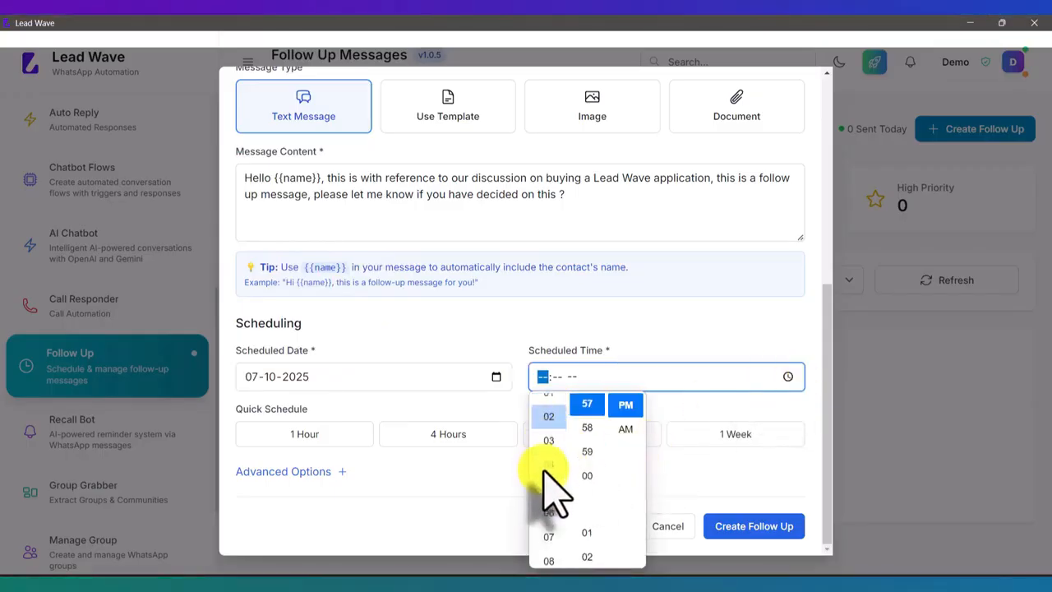
pyautogui.click(555, 538)
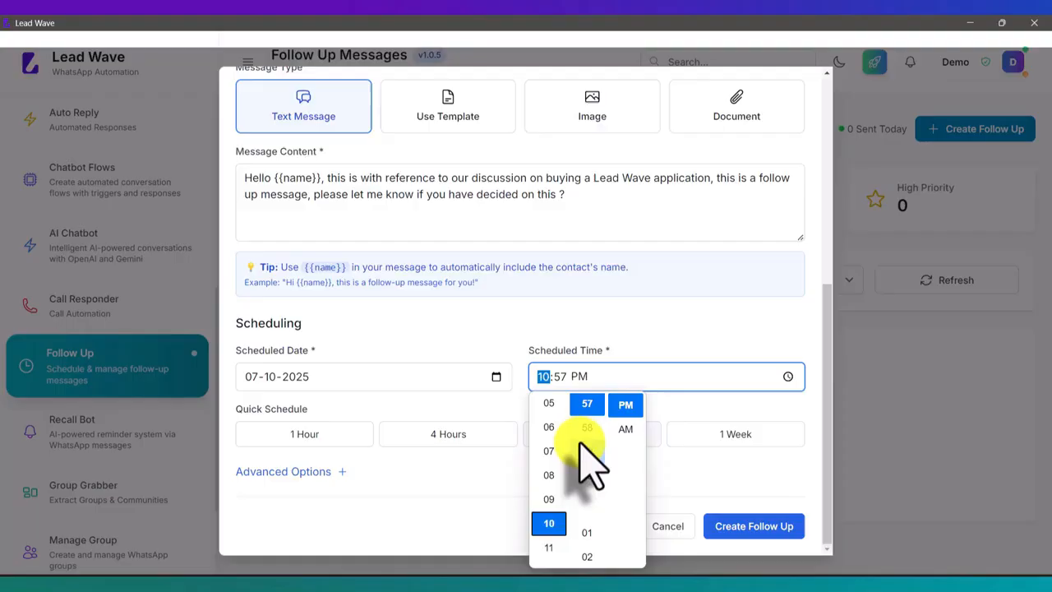
pyautogui.scroll(4, 587, 462)
pyautogui.scroll(15, 587, 460)
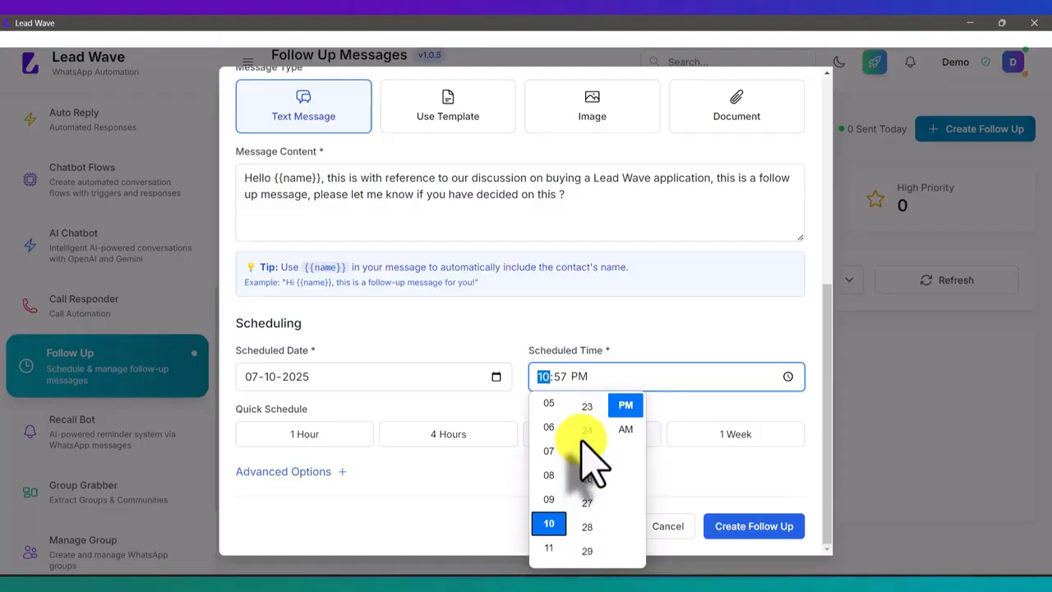
pyautogui.scroll(3, 586, 464)
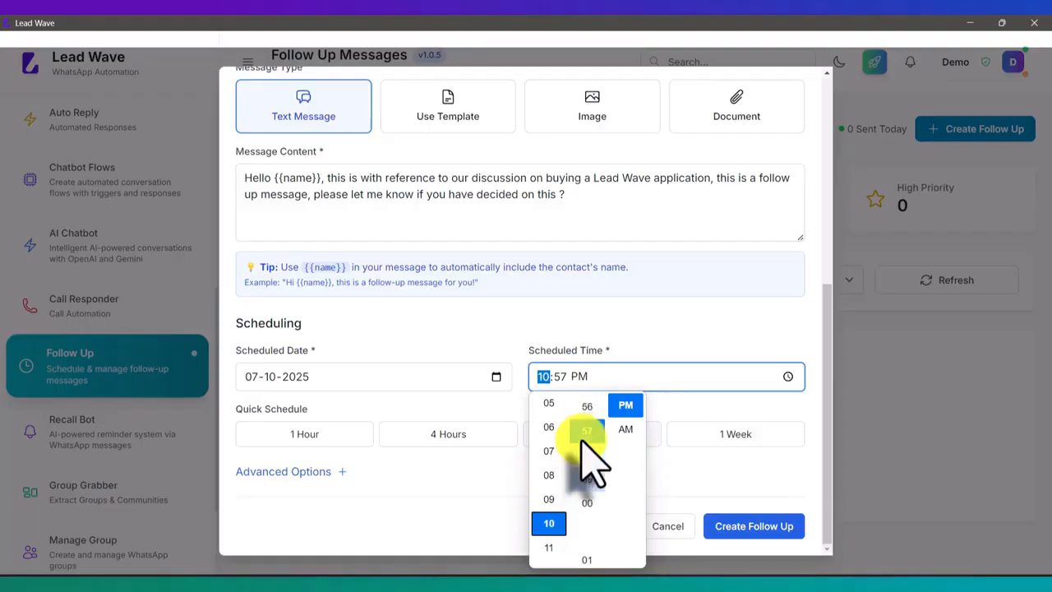
pyautogui.scroll(2, 583, 441)
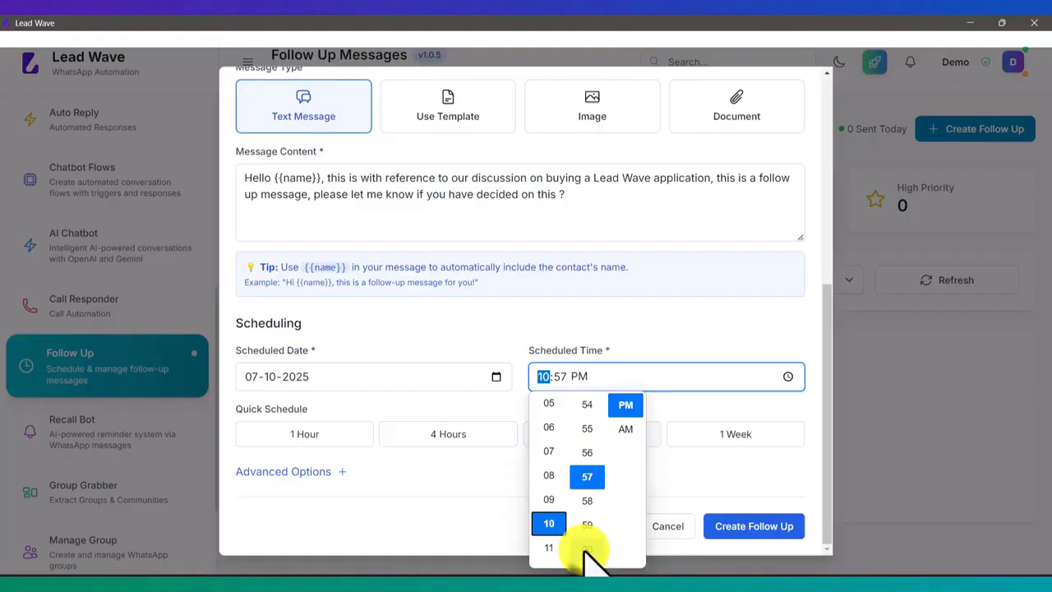
pyautogui.click(585, 547)
pyautogui.click(628, 426)
pyautogui.click(690, 403)
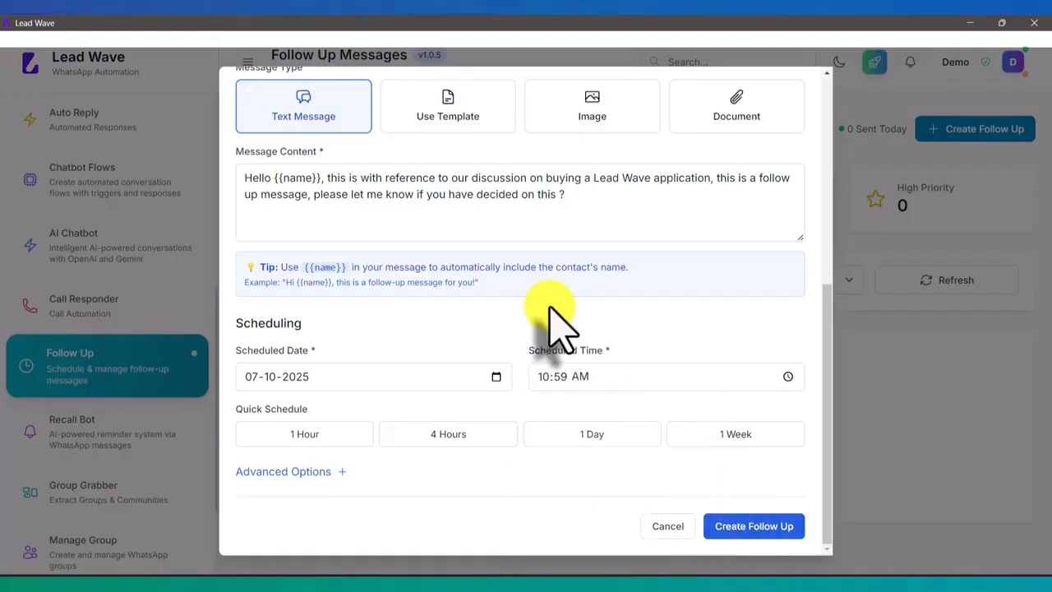
# Try to create the follow-up as a recurring one with the repeat pattern left at No Repeat
pyautogui.click(330, 473)
pyautogui.scroll(-3, 418, 436)
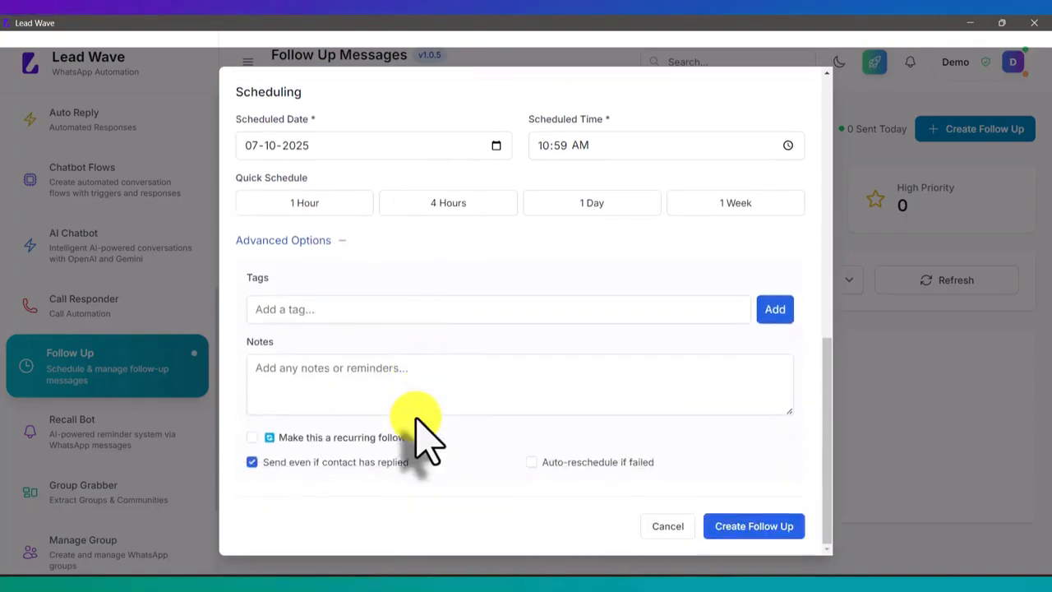
pyautogui.click(252, 437)
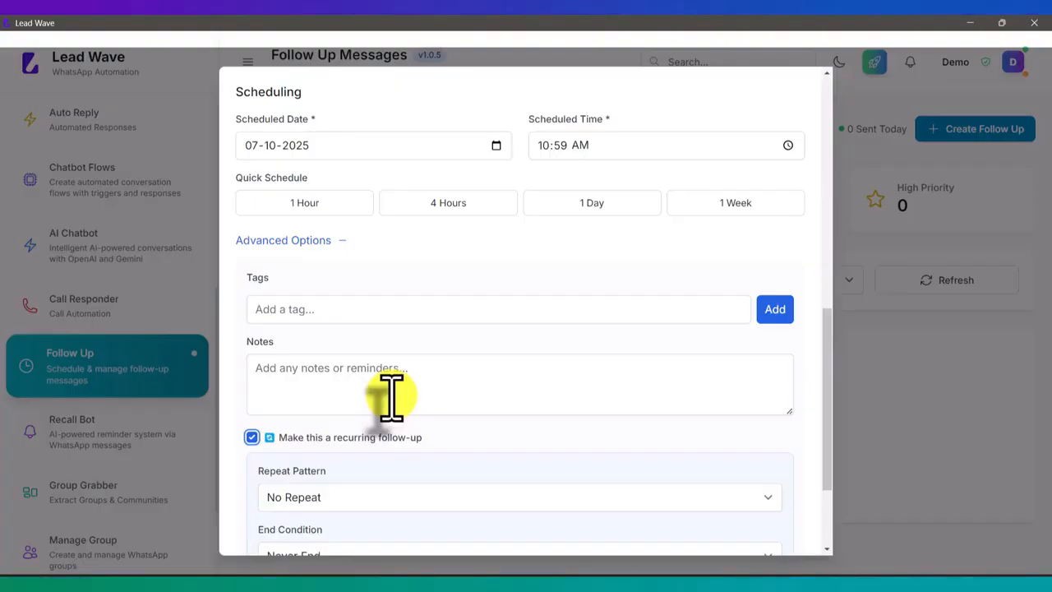
pyautogui.scroll(-3, 392, 398)
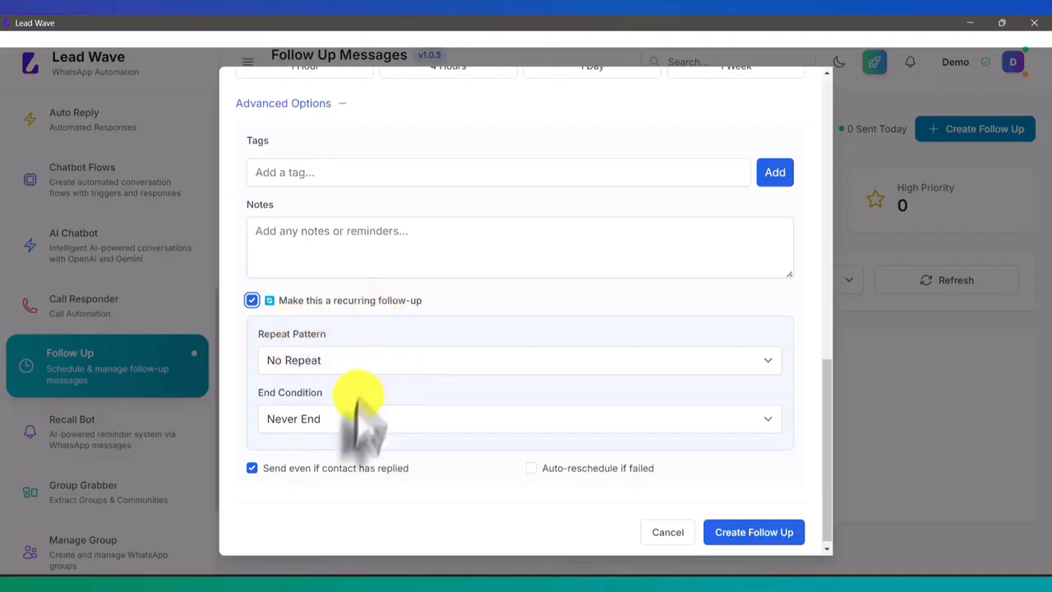
pyautogui.click(342, 359)
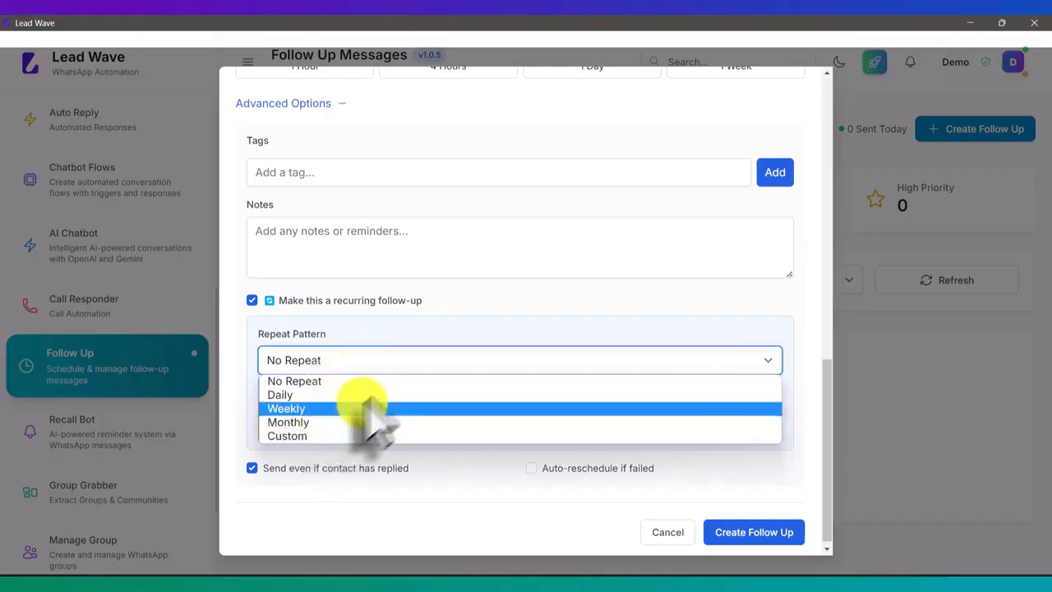
pyautogui.click(412, 349)
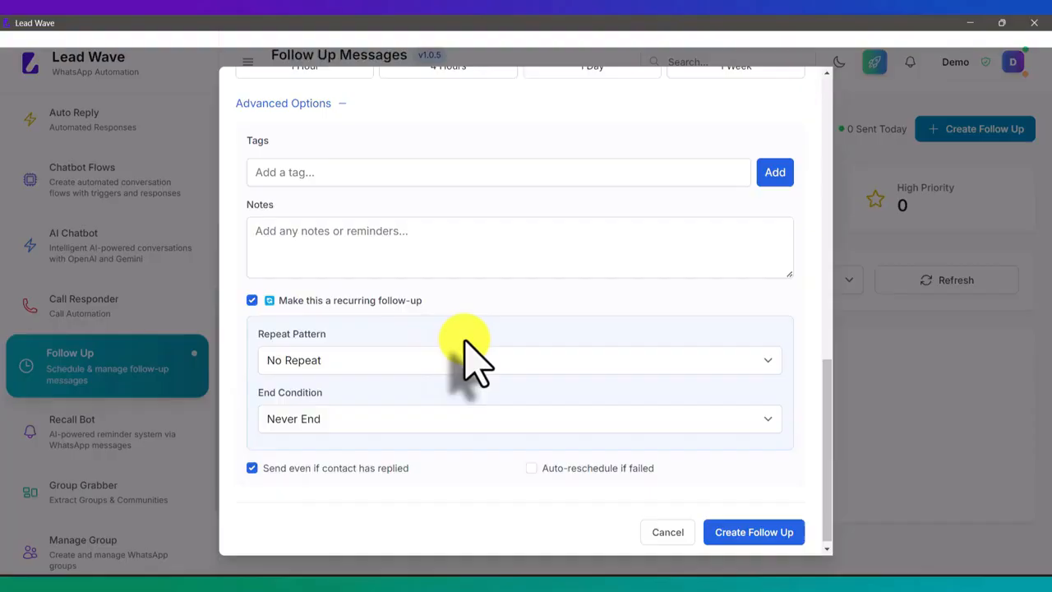
pyautogui.click(738, 538)
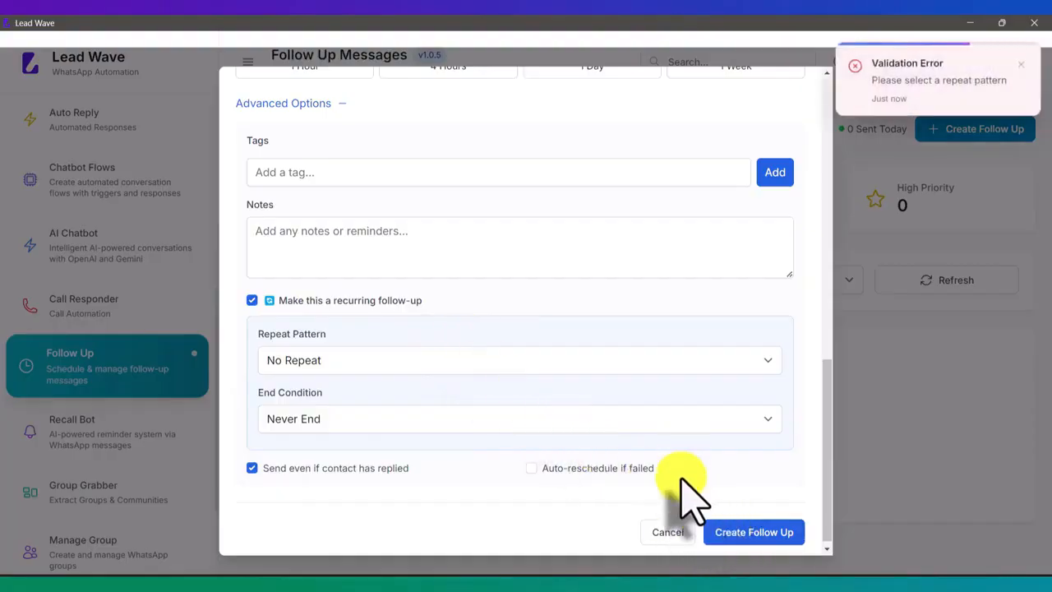
# Turn off the recurring option, create the follow-up, and dismiss the blank follow-up form
pyautogui.click(251, 301)
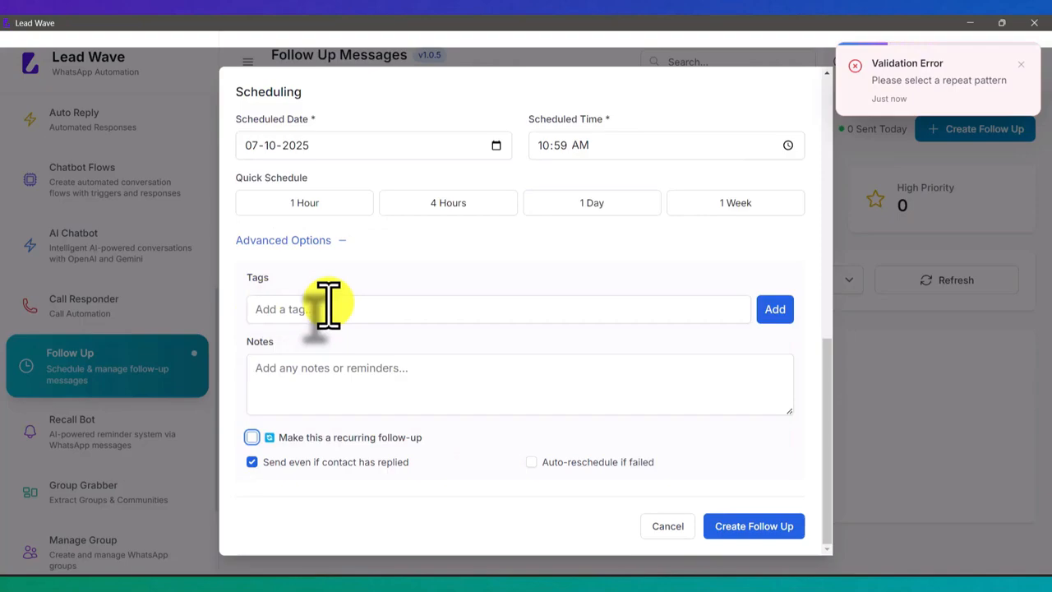
pyautogui.click(744, 530)
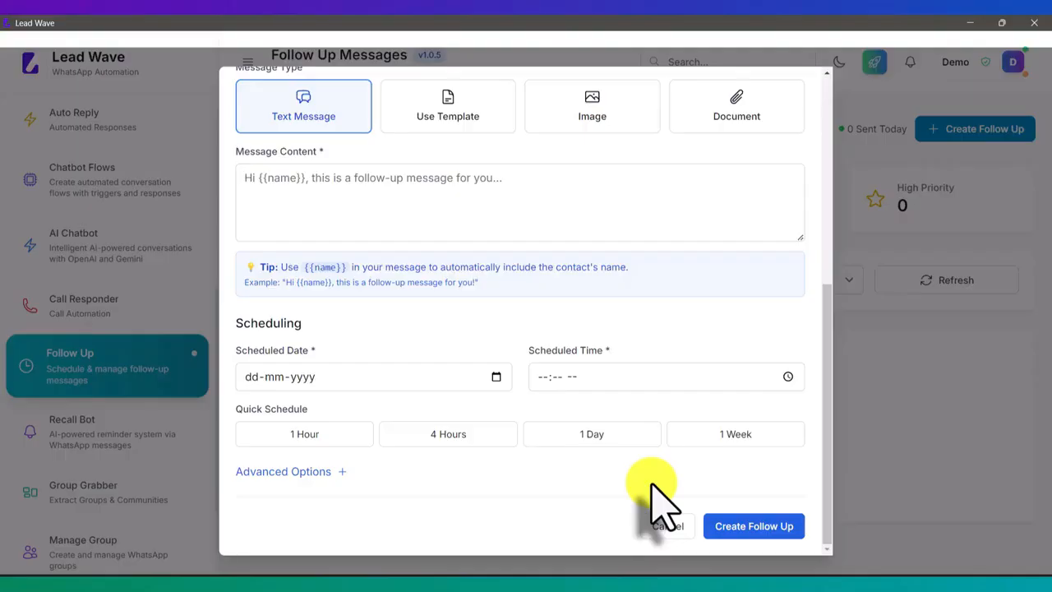
pyautogui.click(667, 530)
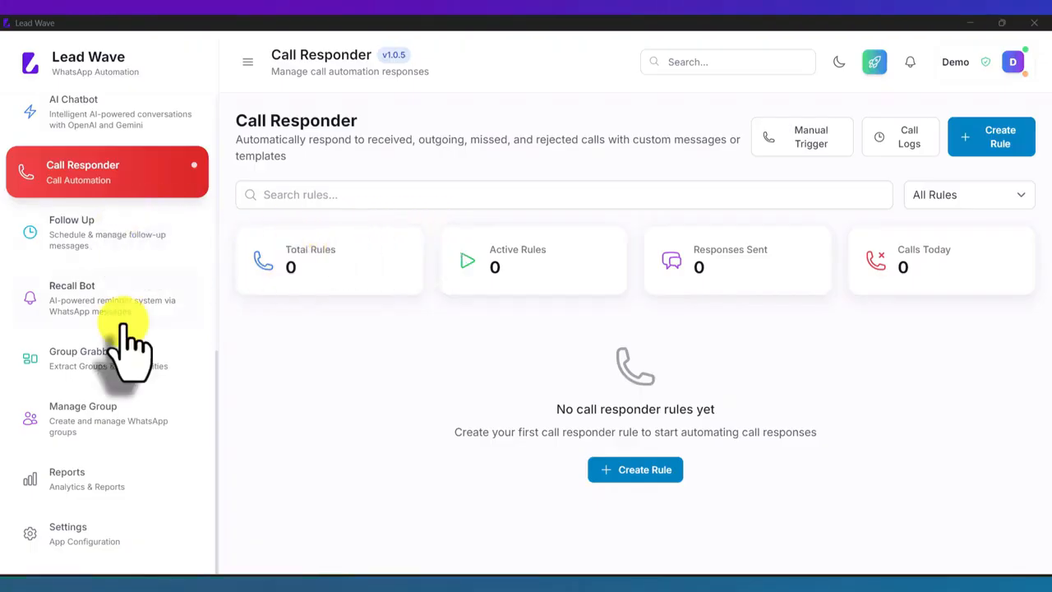
# Start a new Call Responder rule named Test that uses the Test WhatsApp session
pyautogui.scroll(3, 124, 333)
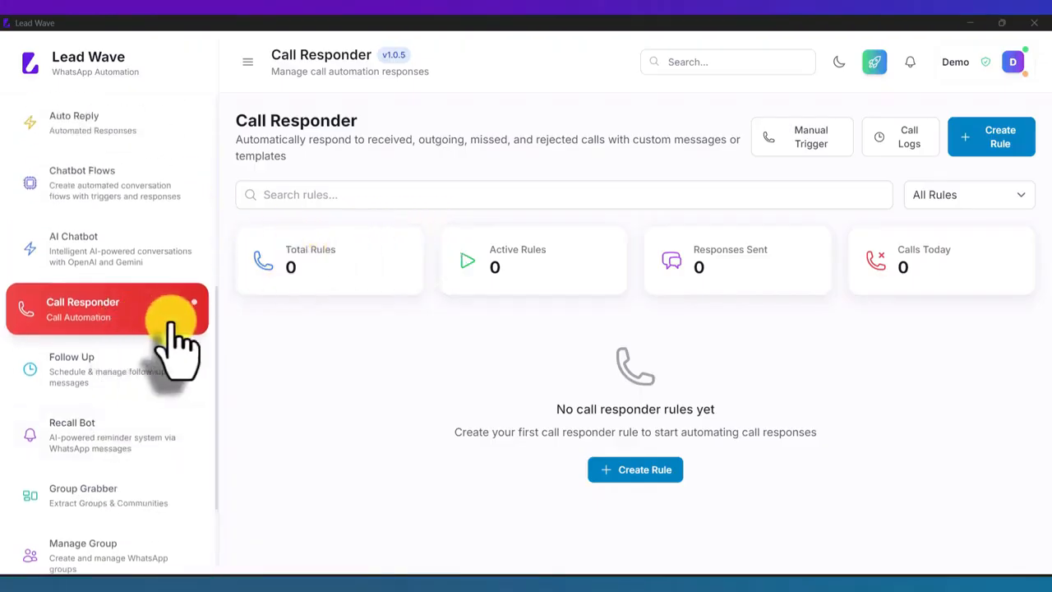
pyautogui.click(83, 312)
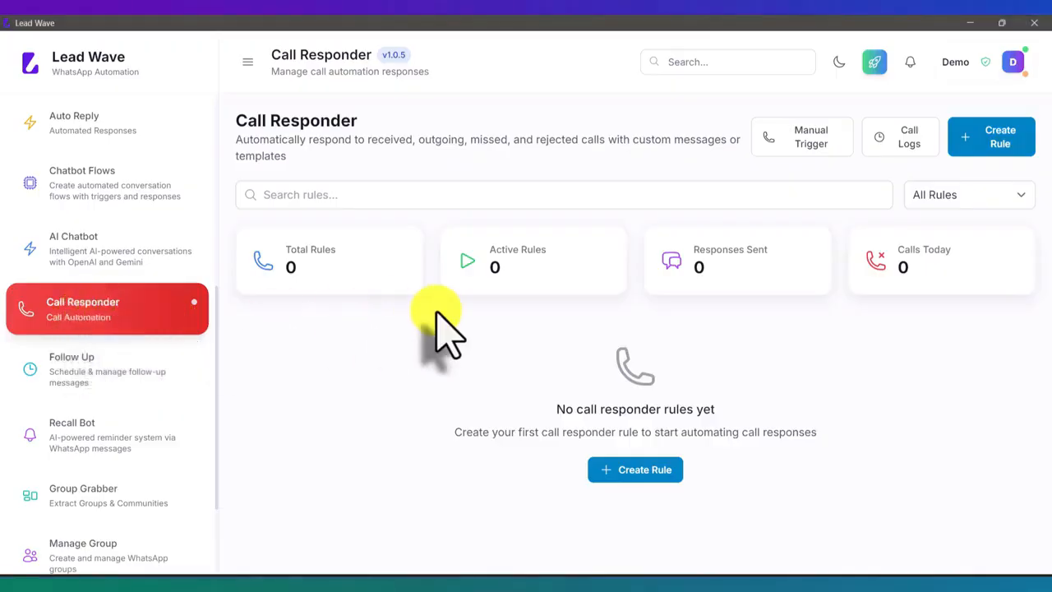
pyautogui.click(993, 146)
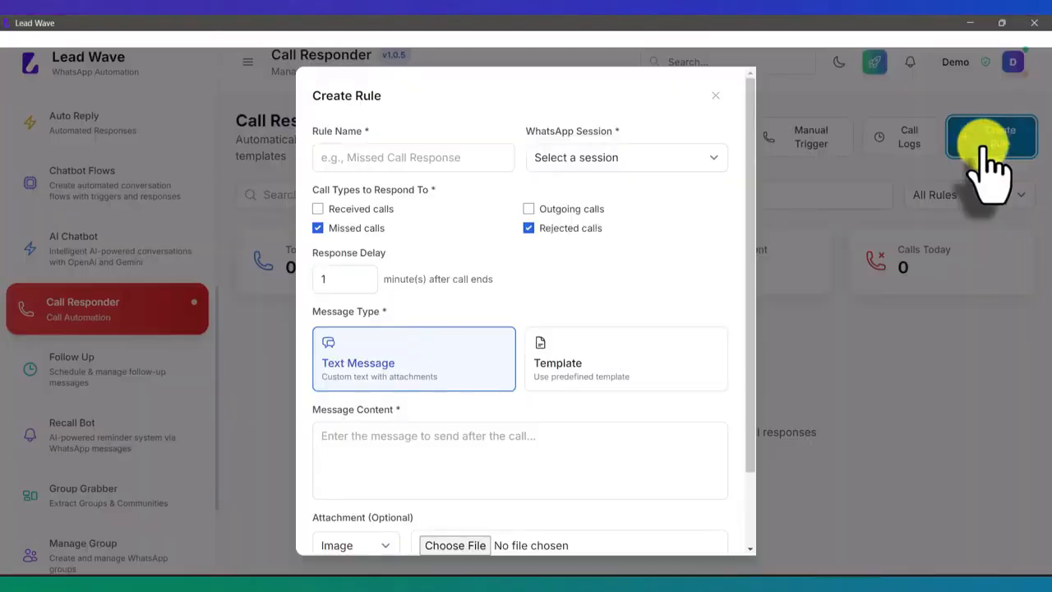
pyautogui.click(448, 156)
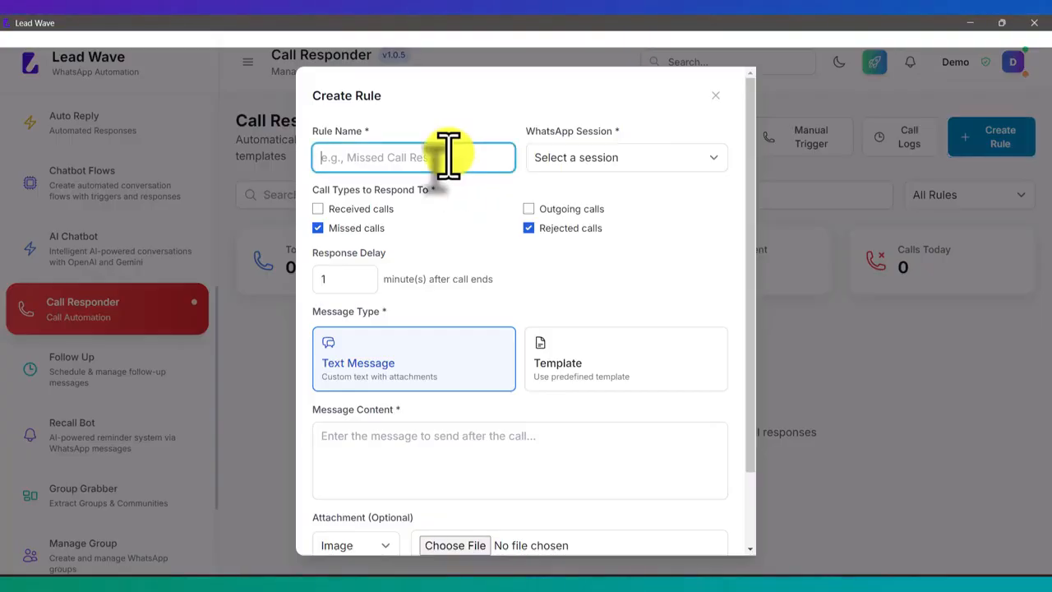
pyautogui.write('Test')
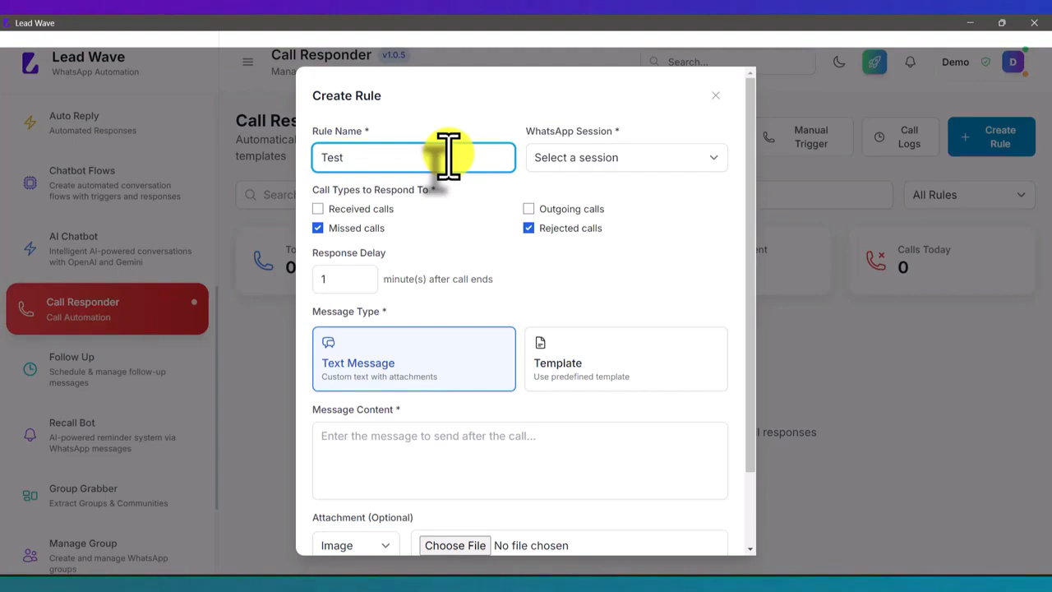
pyautogui.click(626, 156)
pyautogui.click(593, 194)
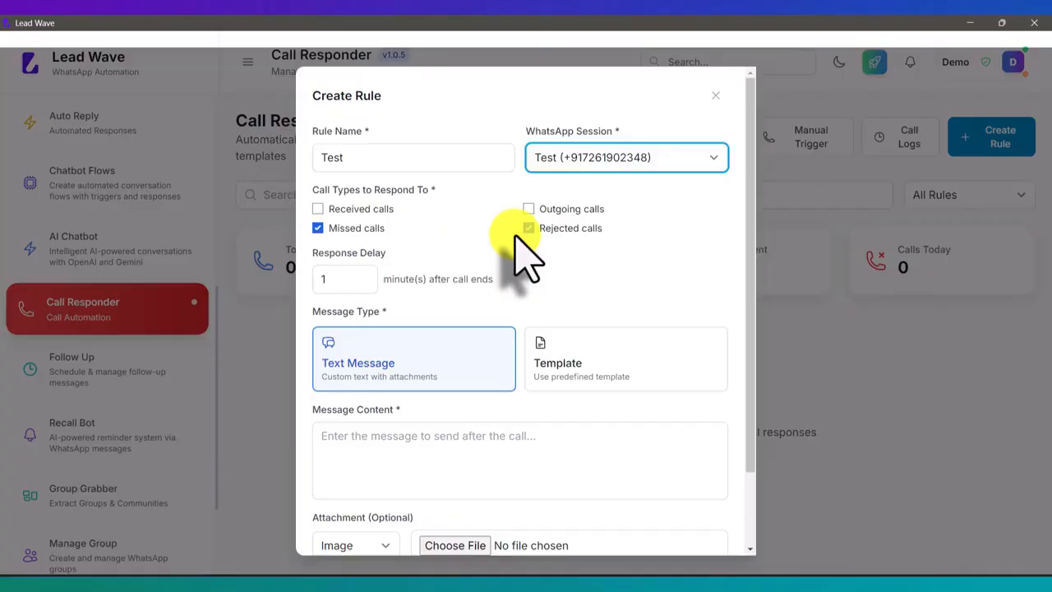
# Make the rule respond only to received calls, excluding missed and rejected calls
pyautogui.click(336, 226)
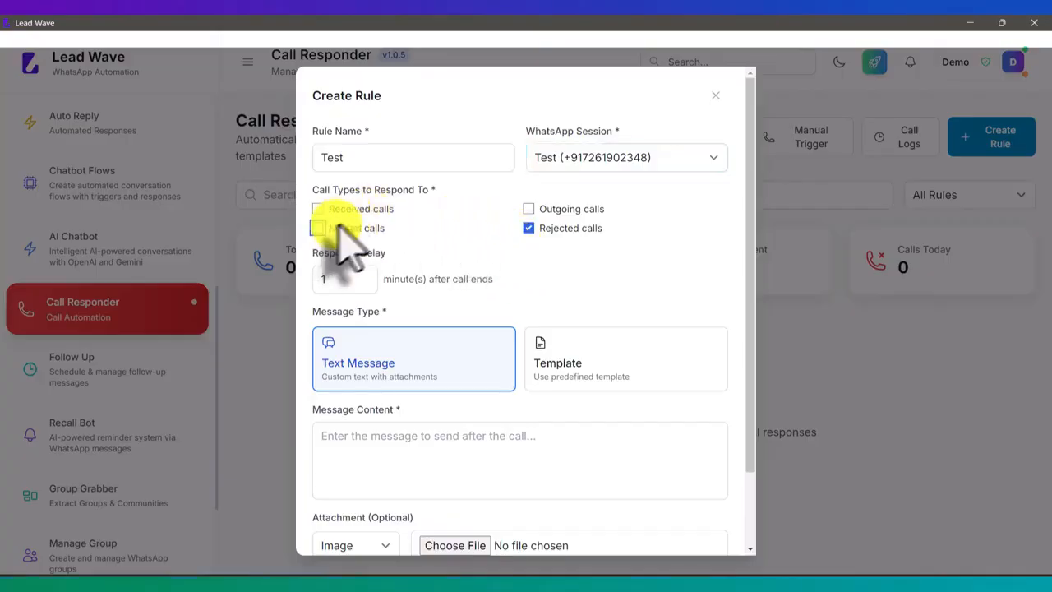
pyautogui.click(528, 227)
pyautogui.click(368, 208)
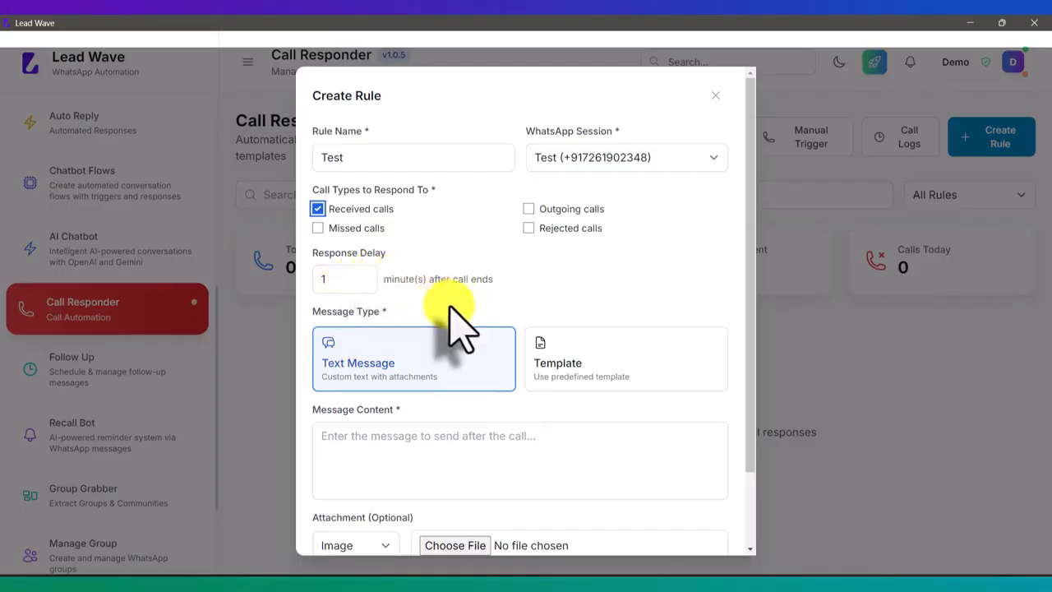
# Write the rule's message content as "Thanks for calling Lead Wave, we just spoke to" followed by a person's first name
pyautogui.scroll(-1, 464, 329)
pyautogui.click(422, 374)
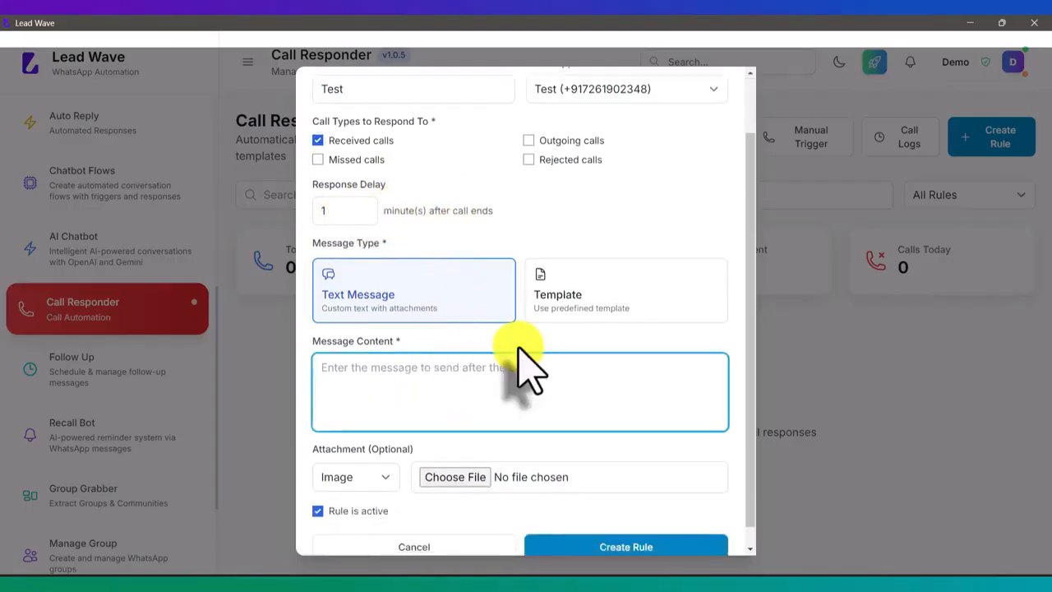
pyautogui.write('T')
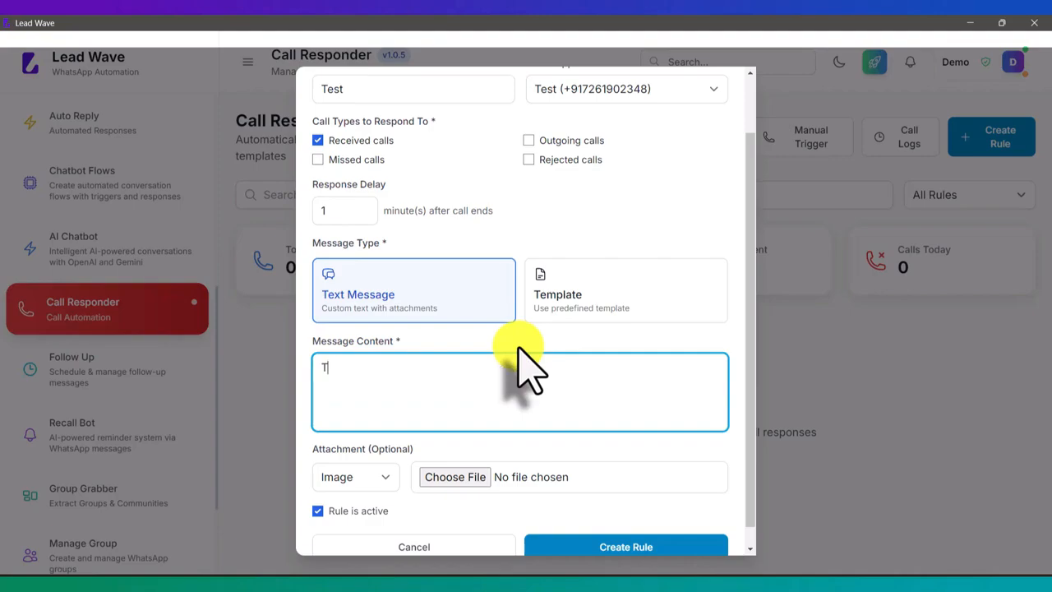
pyautogui.write('hanks for calli')
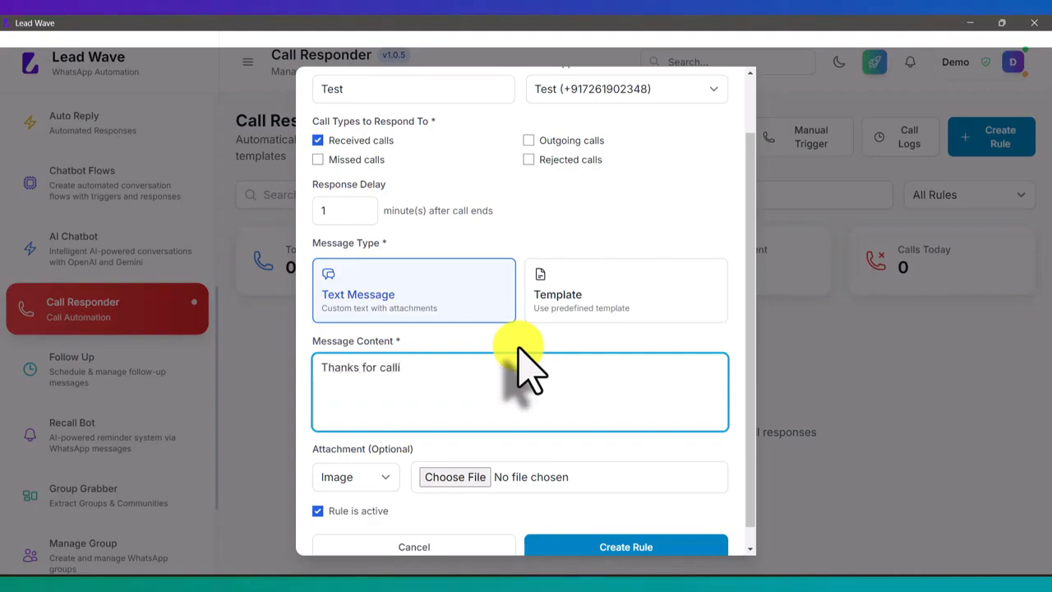
pyautogui.write('gng Lead Wave, we')
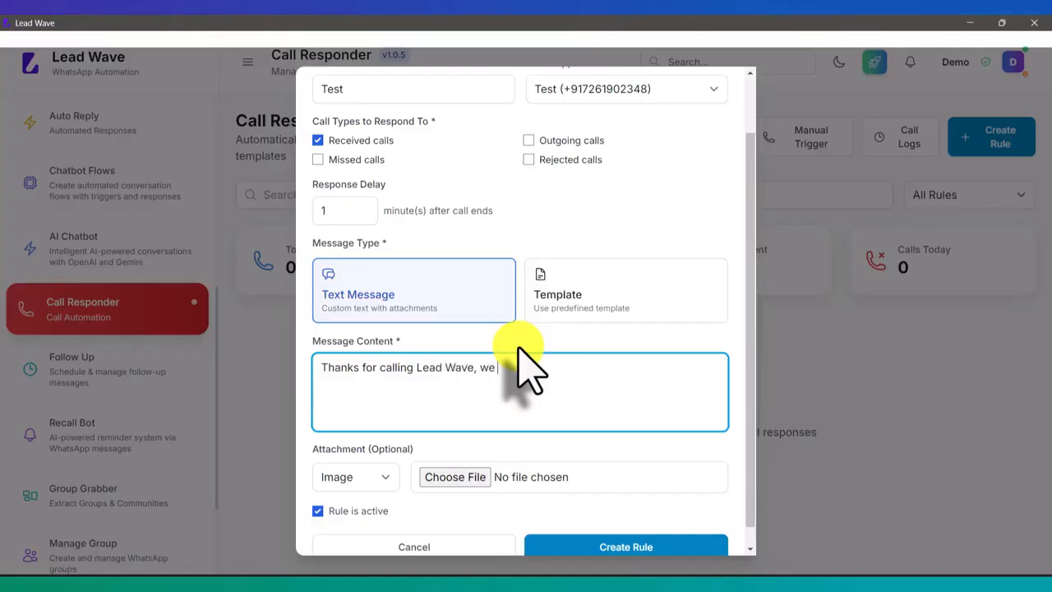
pyautogui.write(' just like to Rau')
pyautogui.press('BackSpace')
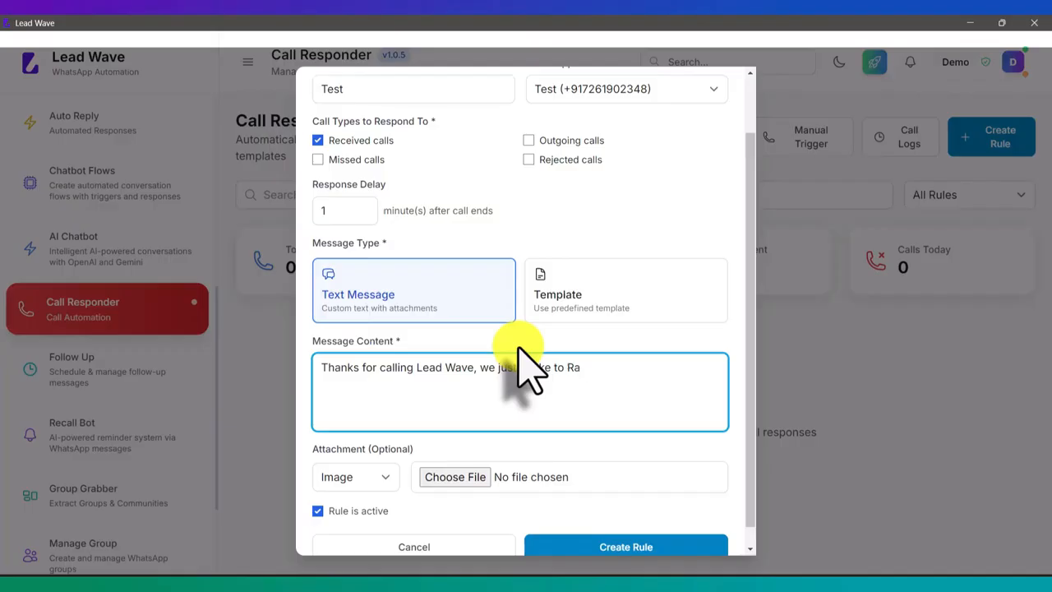
pyautogui.write('hul')
pyautogui.doubleClick(526, 368)
pyautogui.write('spoke')
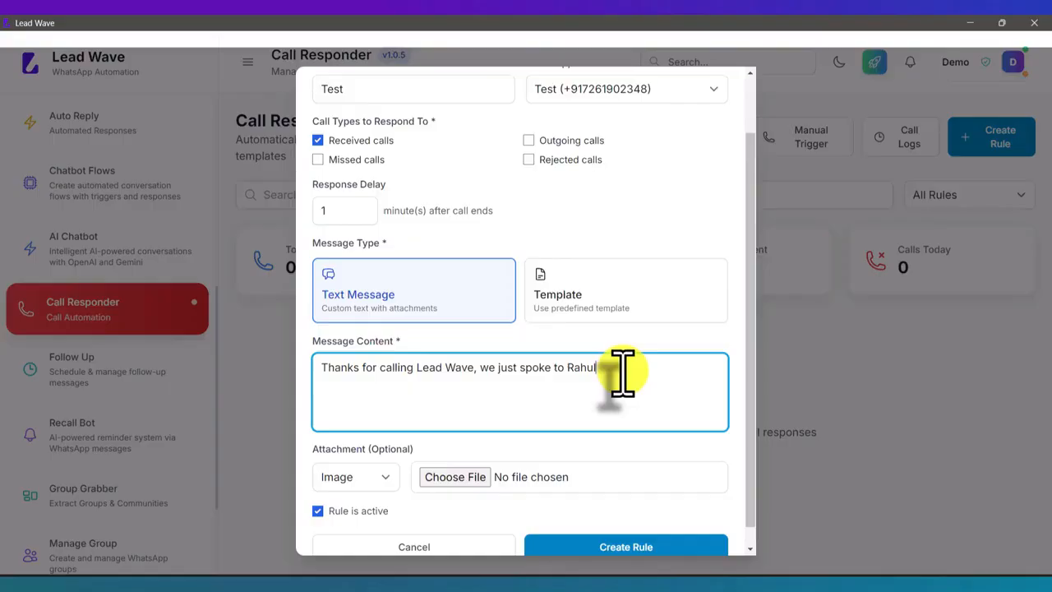
# Change the rule's call types to missed, outgoing and rejected calls, excluding received calls
pyautogui.click(364, 142)
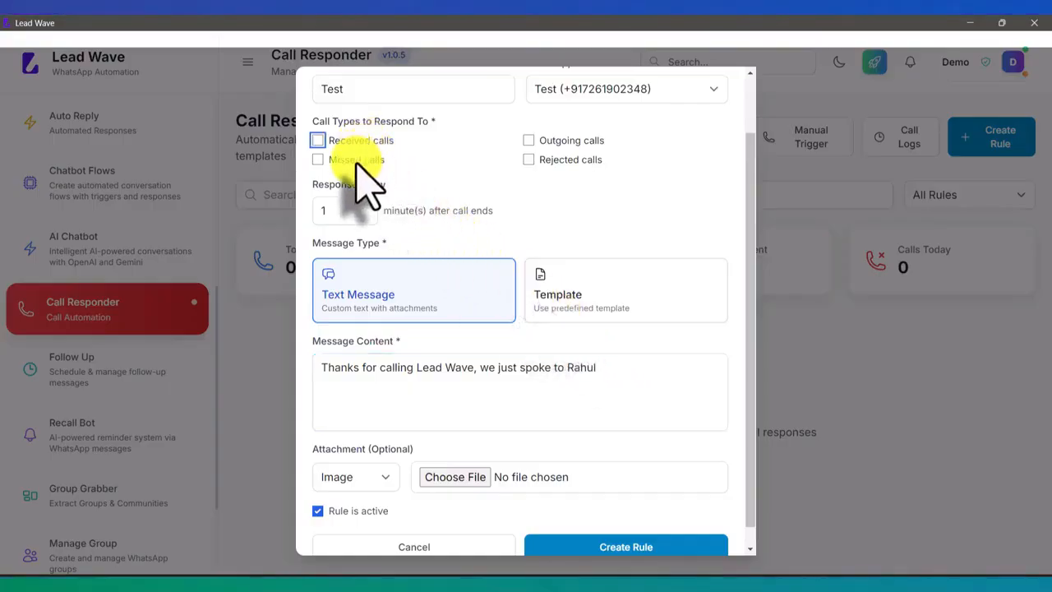
pyautogui.click(357, 161)
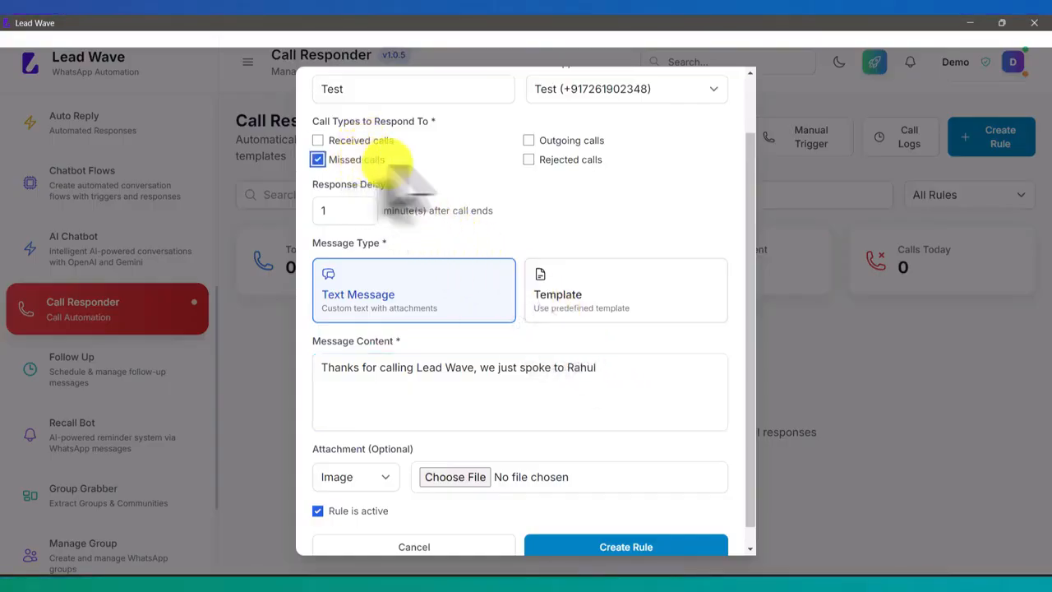
pyautogui.click(528, 141)
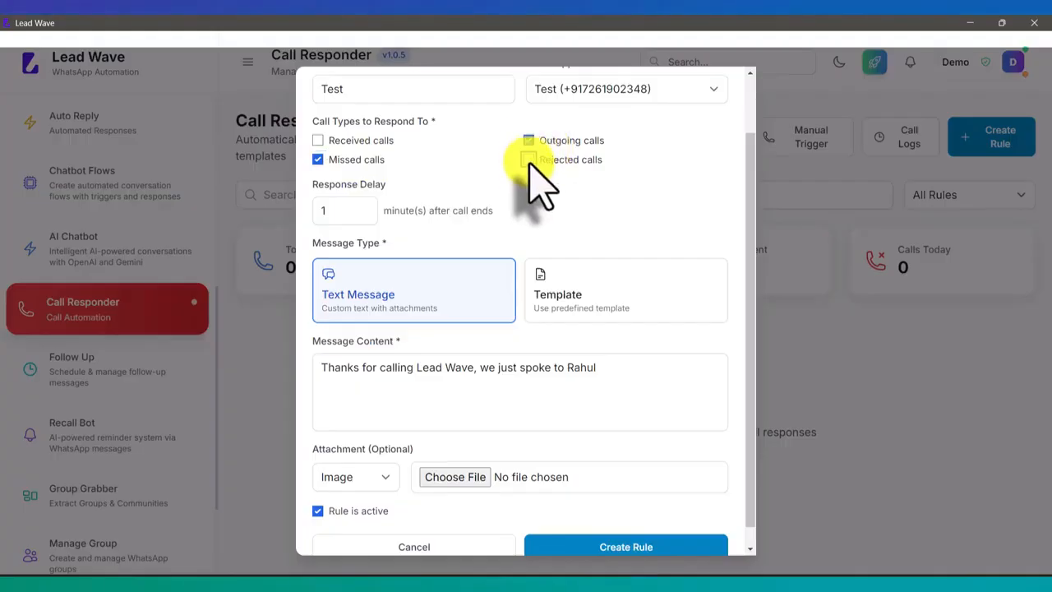
pyautogui.click(528, 159)
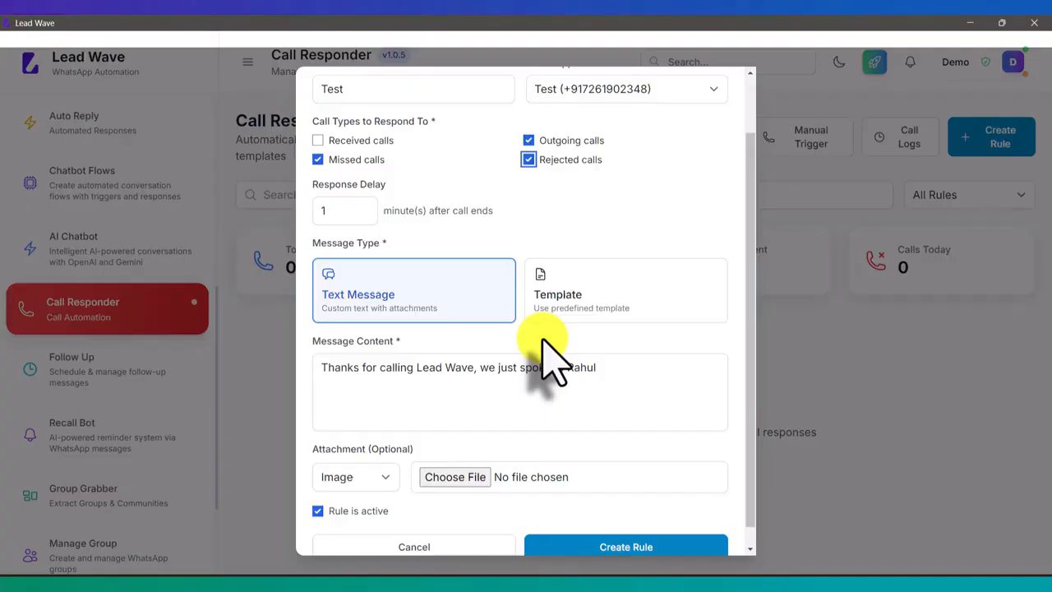
pyautogui.scroll(2, 551, 357)
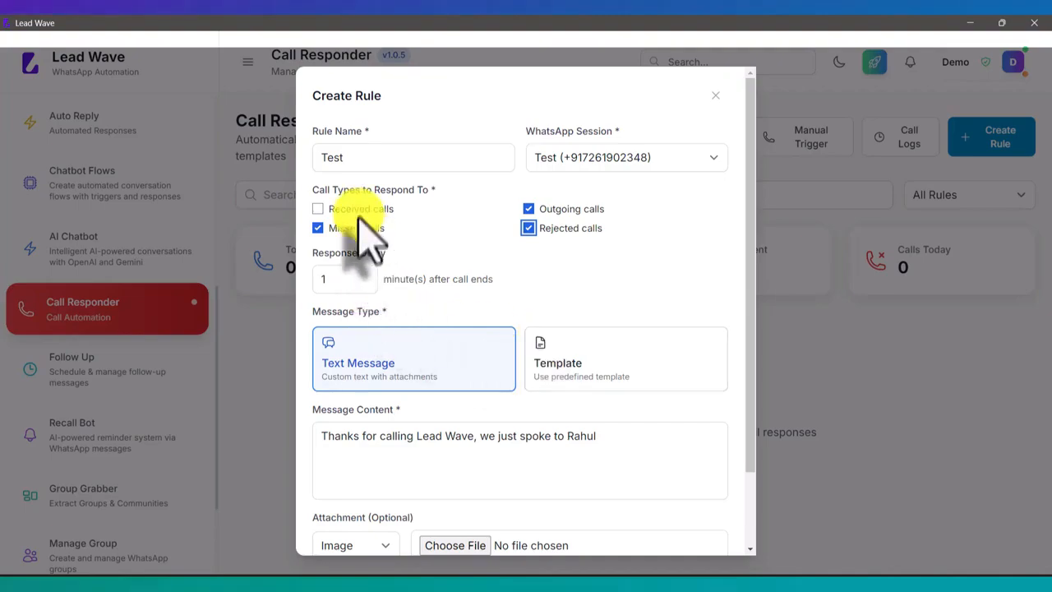
pyautogui.click(541, 236)
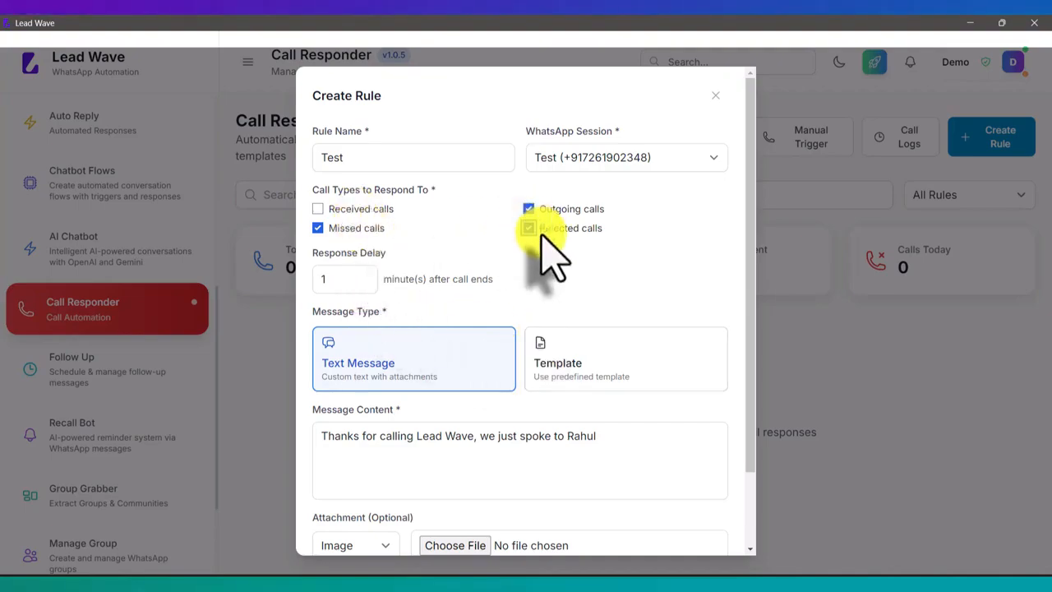
pyautogui.scroll(-2, 552, 265)
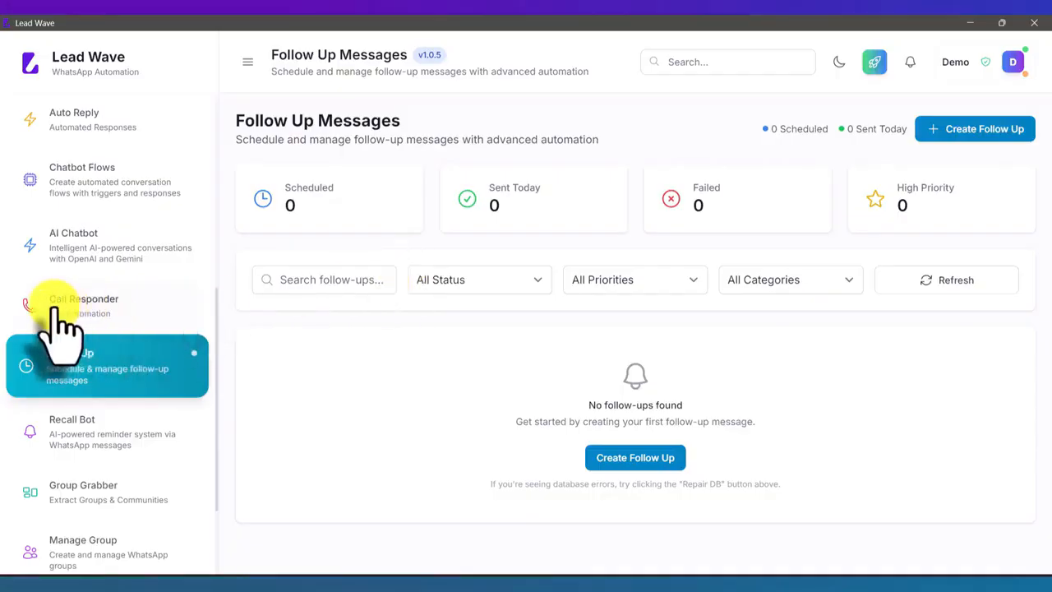
# Open the Recall Bot settings and choose OpenAI ChatGPT as the AI provider
pyautogui.scroll(-1, 53, 325)
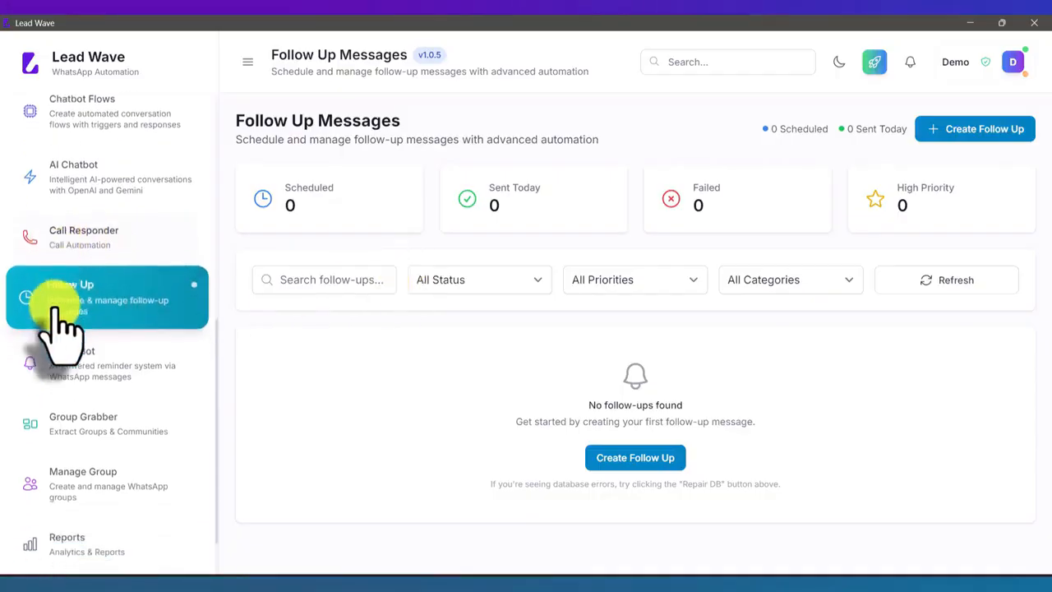
pyautogui.click(115, 380)
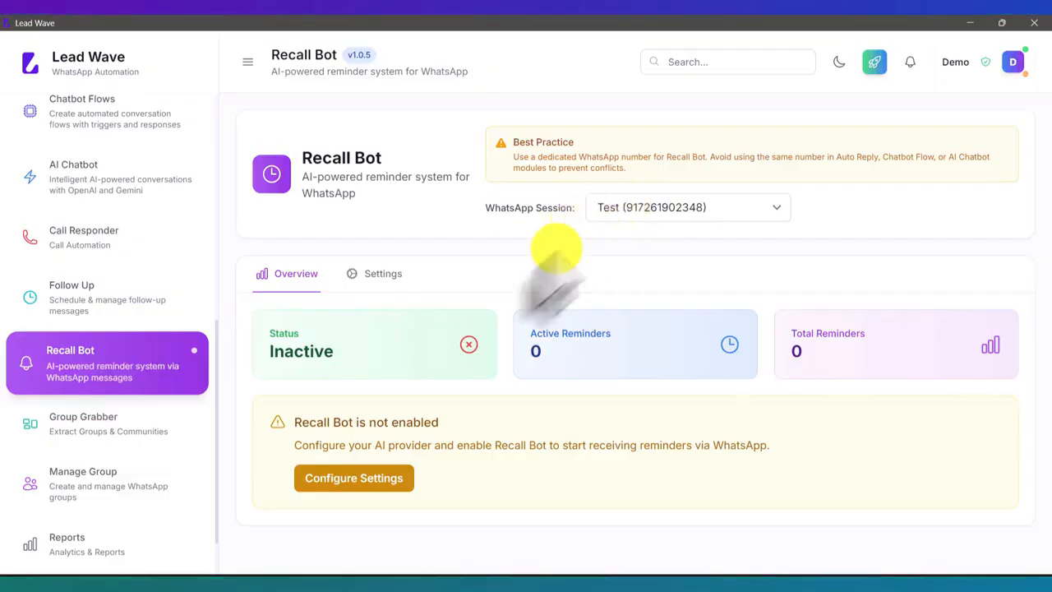
pyautogui.click(356, 481)
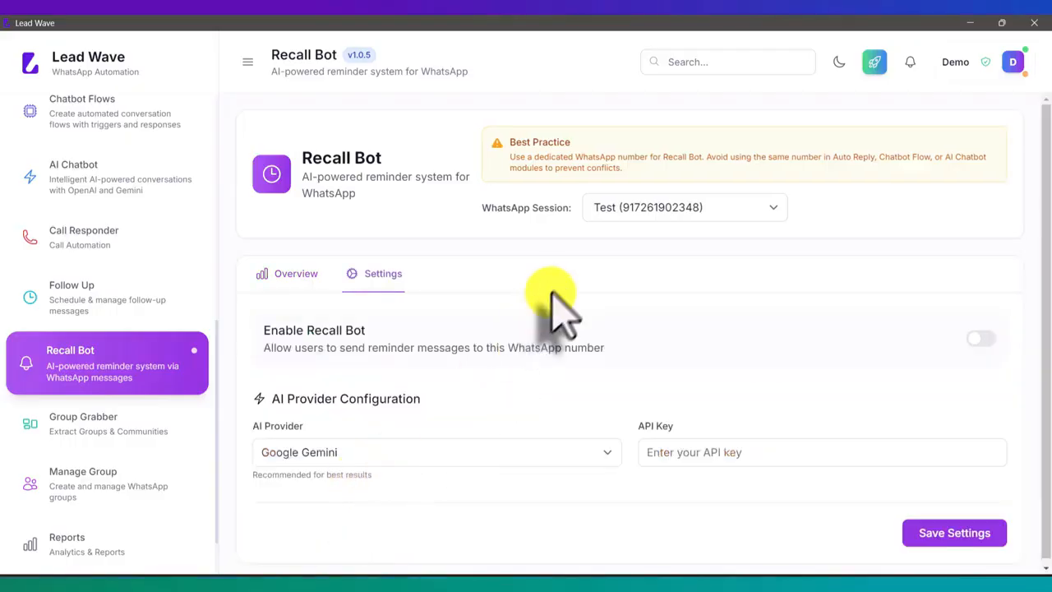
pyautogui.click(321, 458)
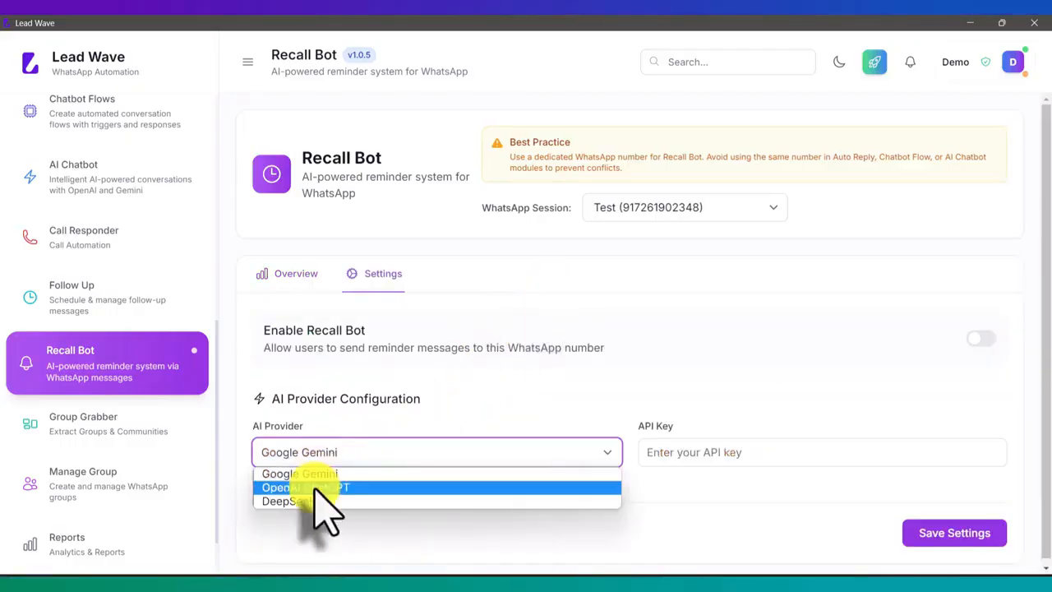
pyautogui.click(316, 488)
# Paste the API key for the provider, enable Recall Bot and save its settings
pyautogui.click(718, 454)
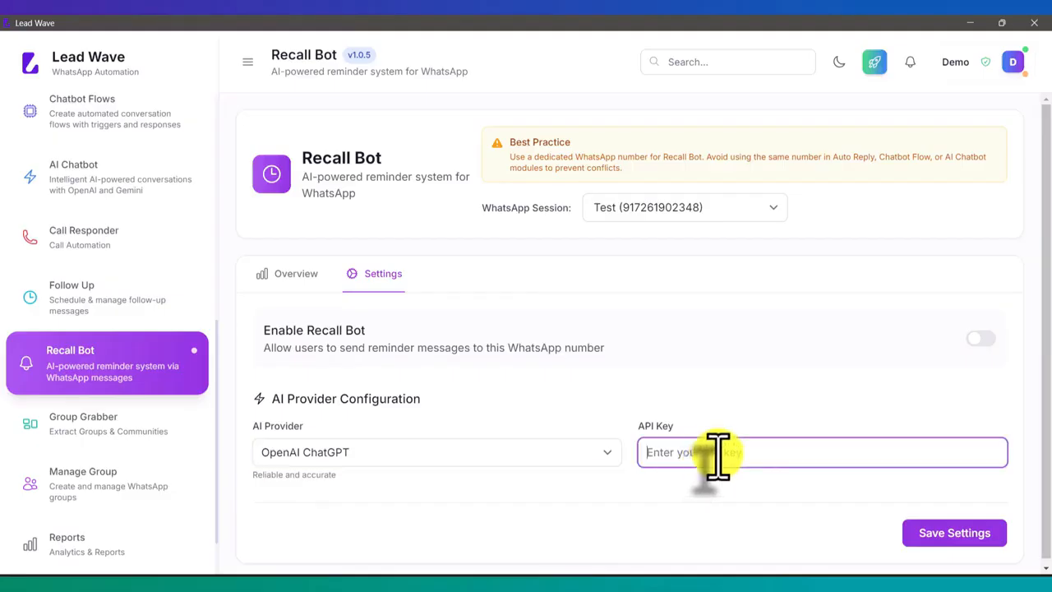
pyautogui.hotkey('ctrl', 'v')
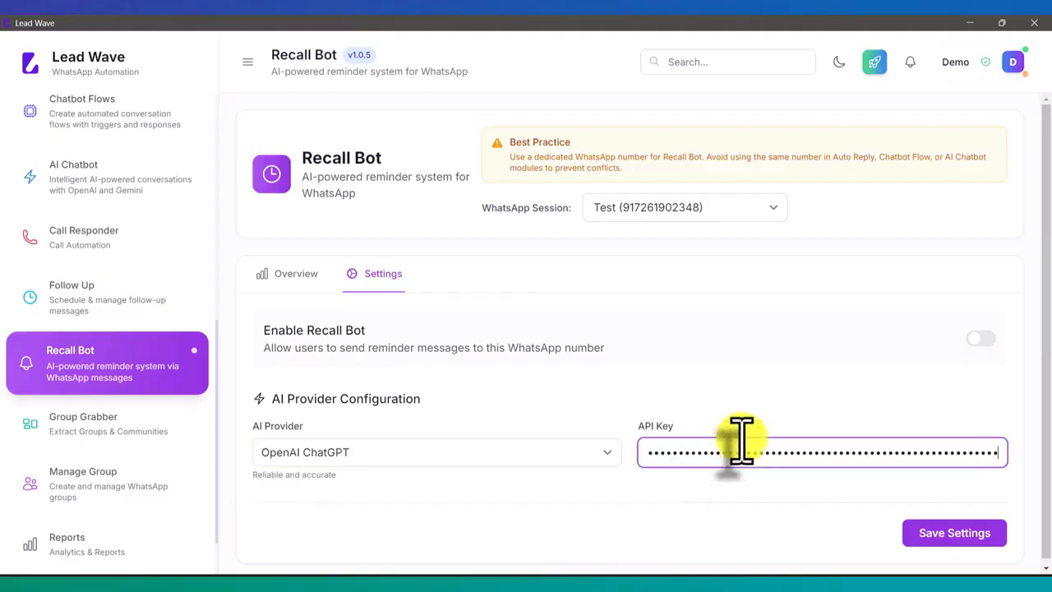
pyautogui.click(983, 339)
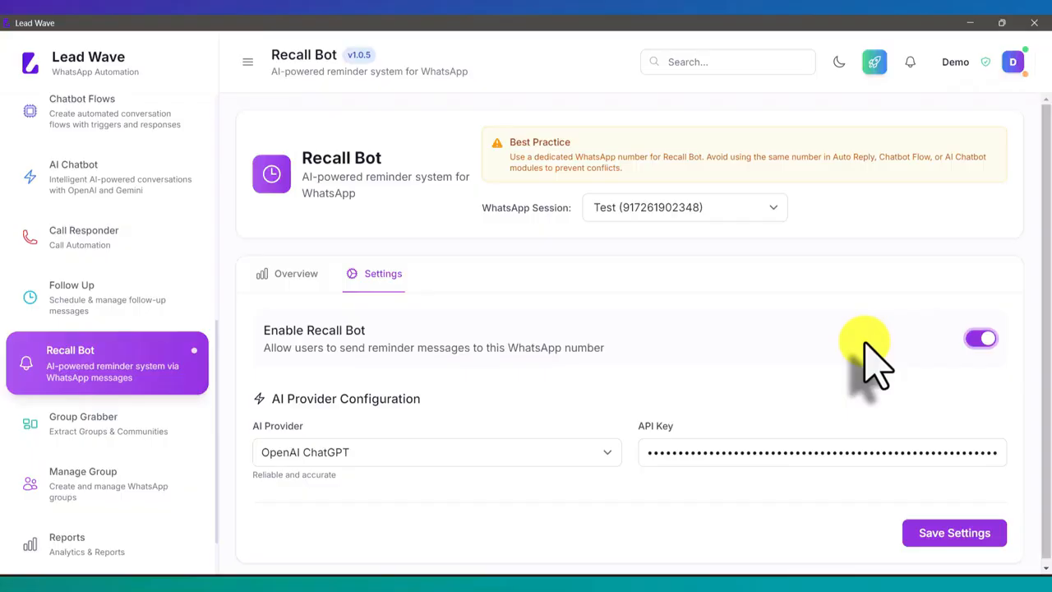
pyautogui.click(943, 531)
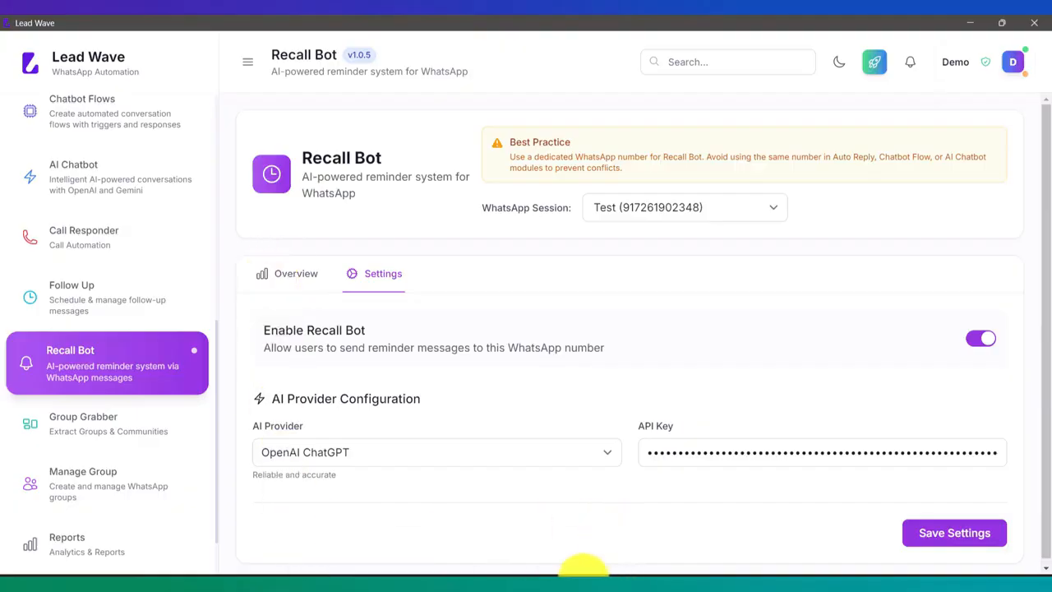
# Switch to the mirrored phone and send the Lead Wave chat a WhatsApp message asking for a reminder to call a person "in 1 mnt"
pyautogui.click(567, 587)
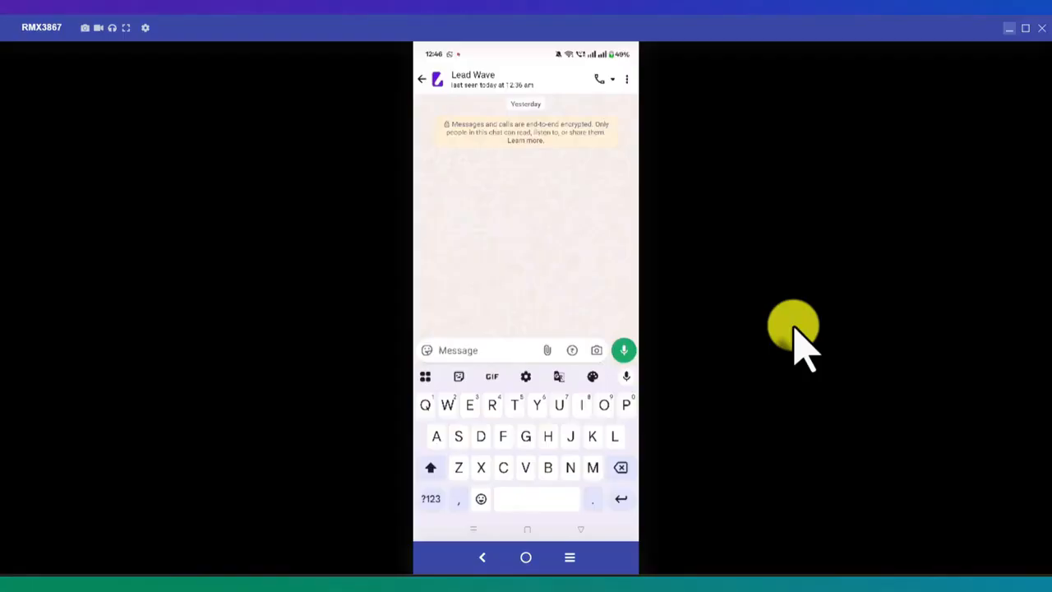
pyautogui.write('Re')
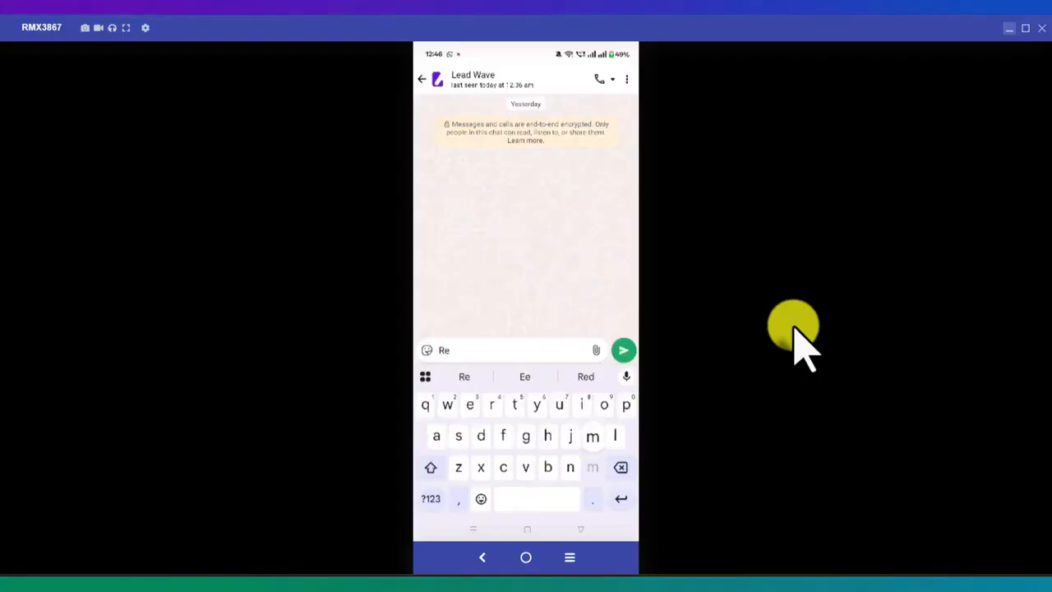
pyautogui.write('mind')
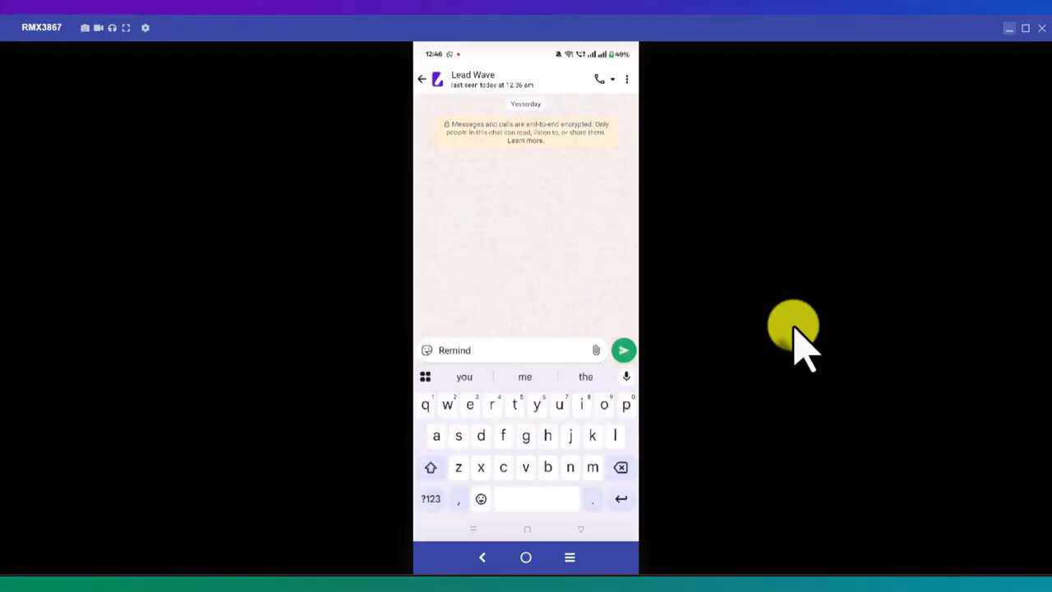
pyautogui.write(' me to')
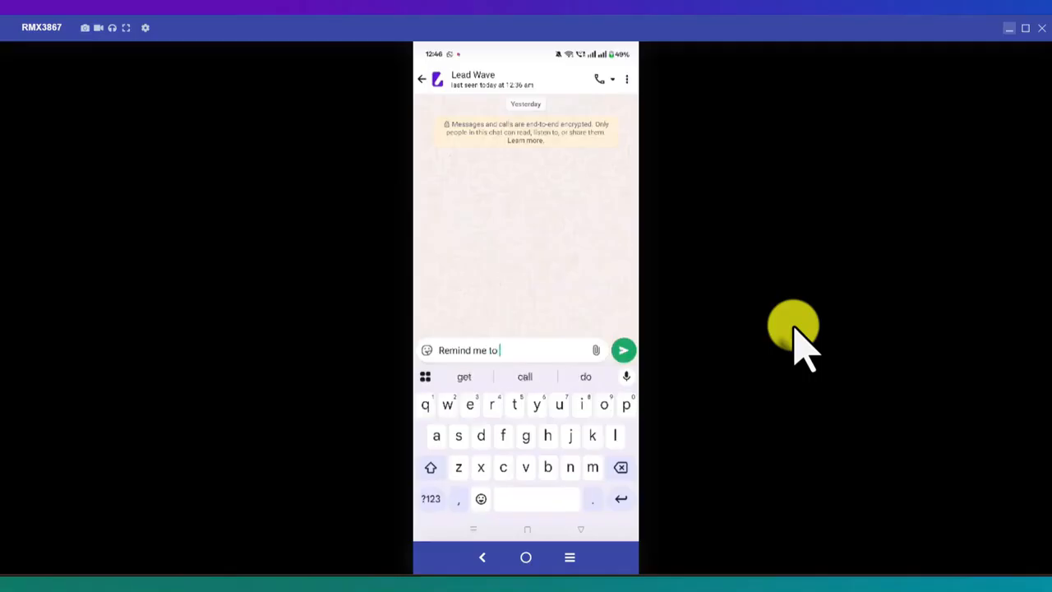
pyautogui.write(' call rahul ')
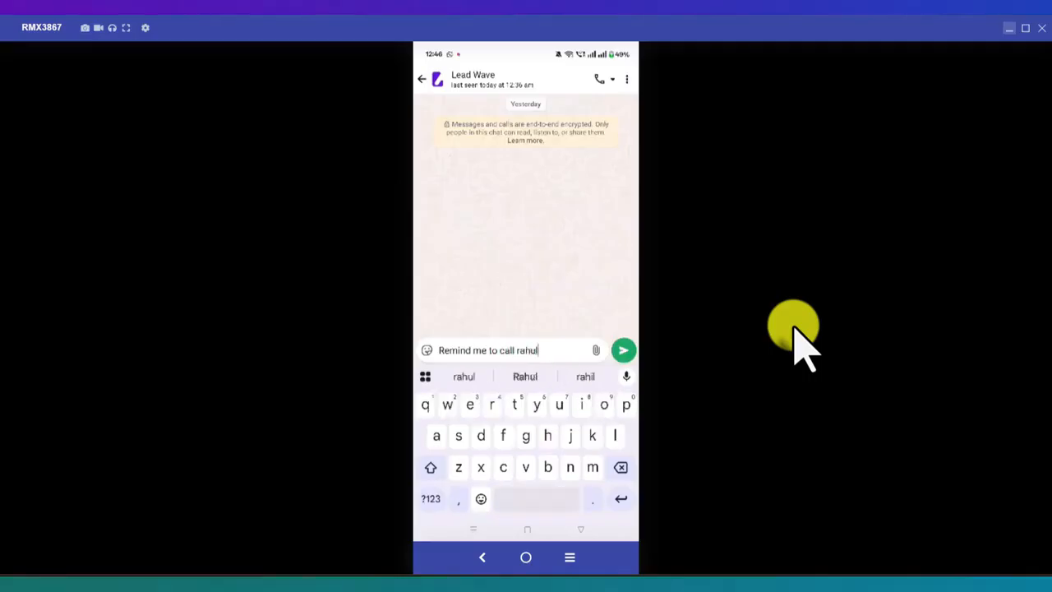
pyautogui.write('in ')
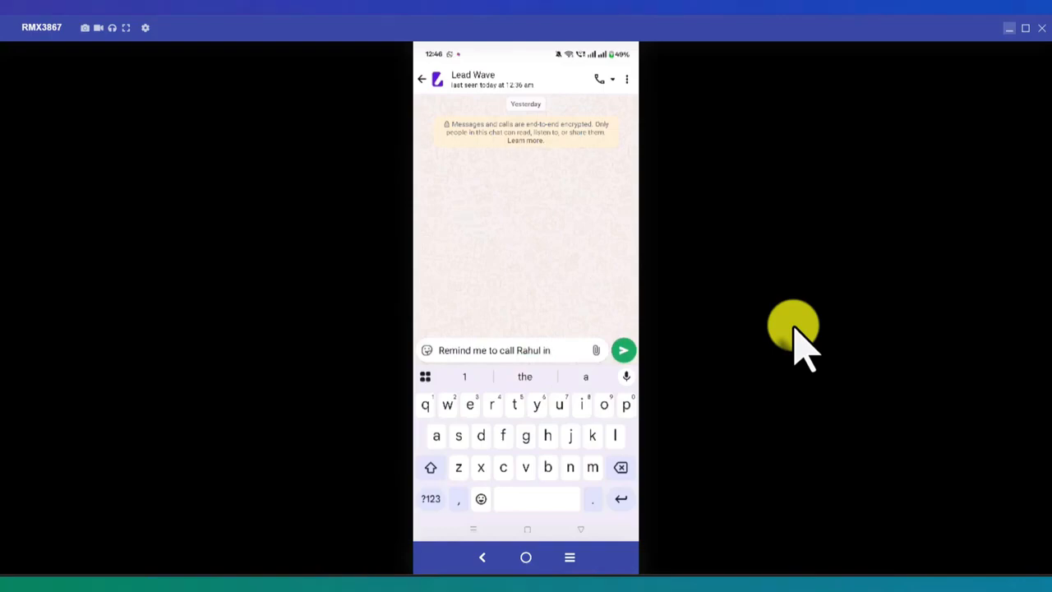
pyautogui.write('1')
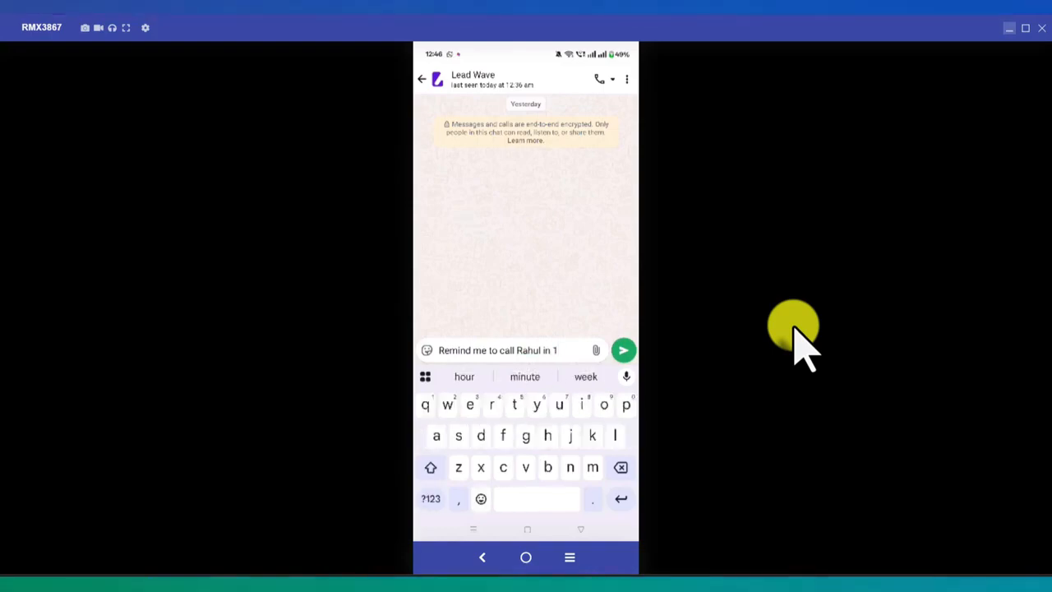
pyautogui.write(' mbts')
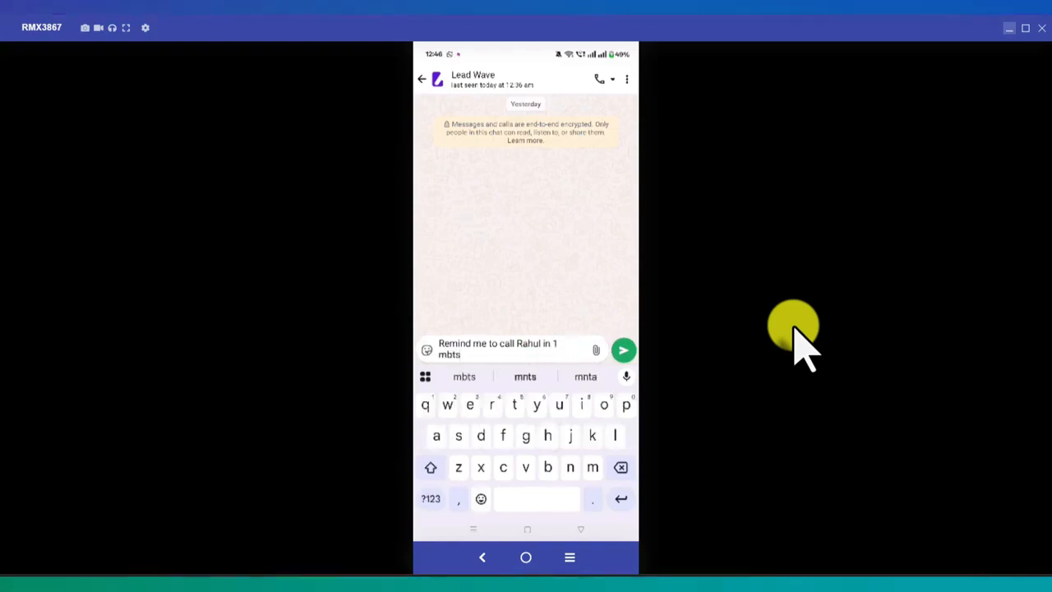
pyautogui.press('BackSpace')
pyautogui.press('BackSpace')
pyautogui.press('BackSpace')
pyautogui.write('n')
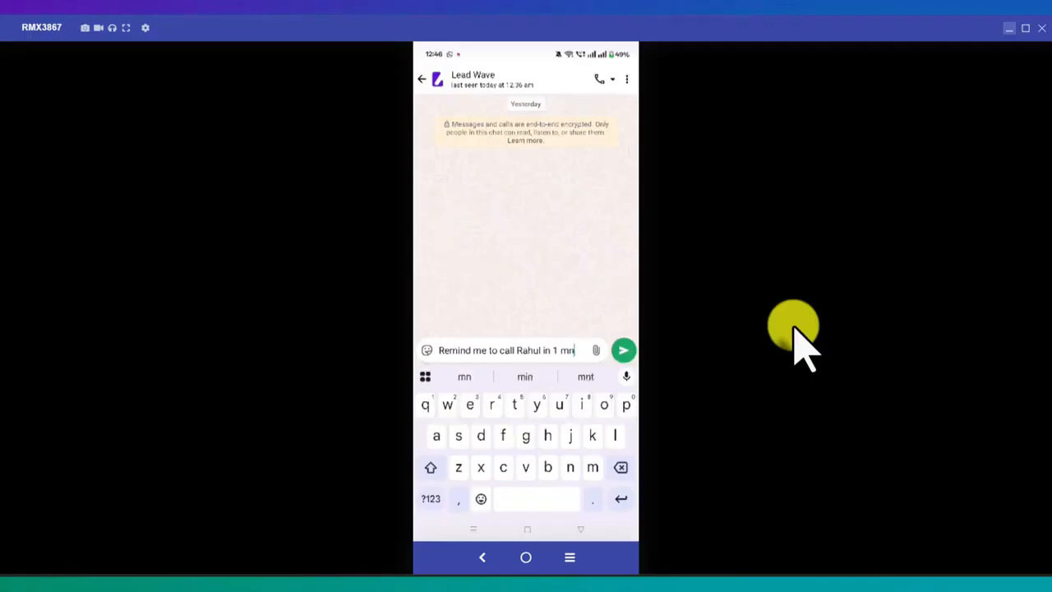
pyautogui.write('t')
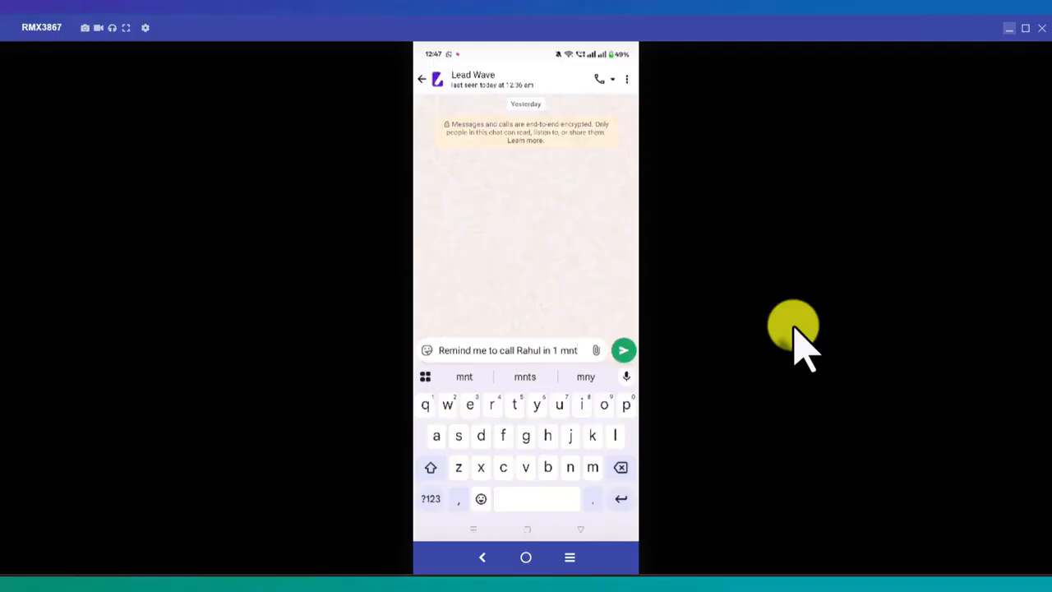
pyautogui.press('Return')
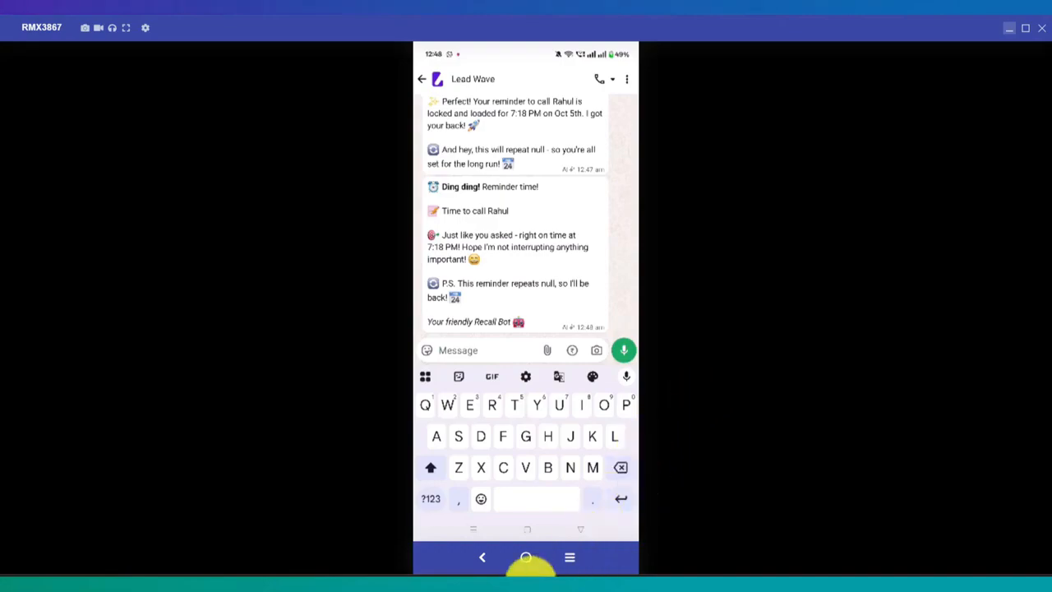
# Switch back to Lead Wave and view the Opt-Out Management overview
pyautogui.moveTo(386, 587)
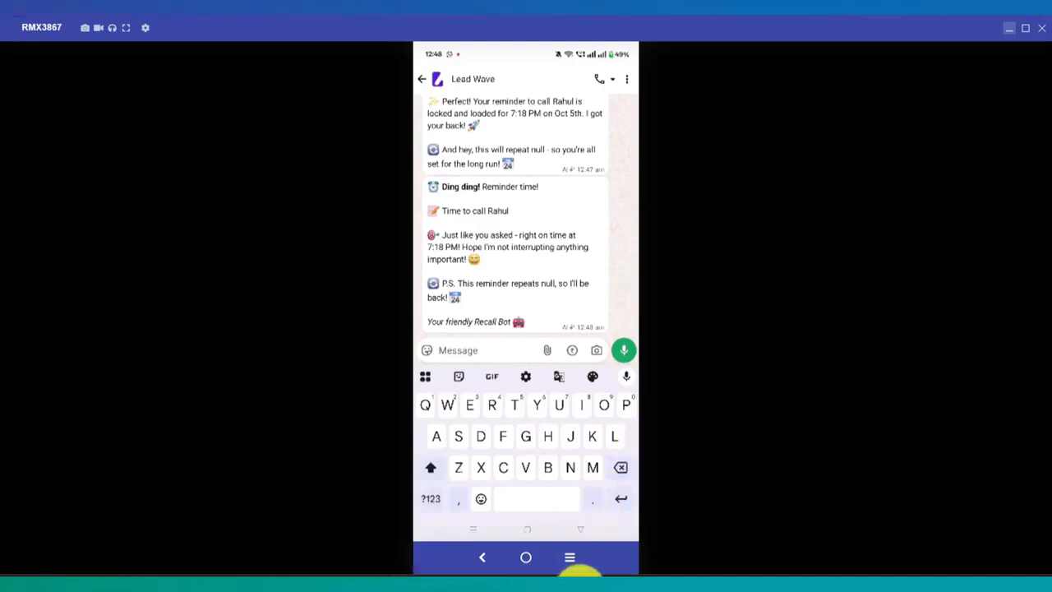
pyautogui.click(599, 581)
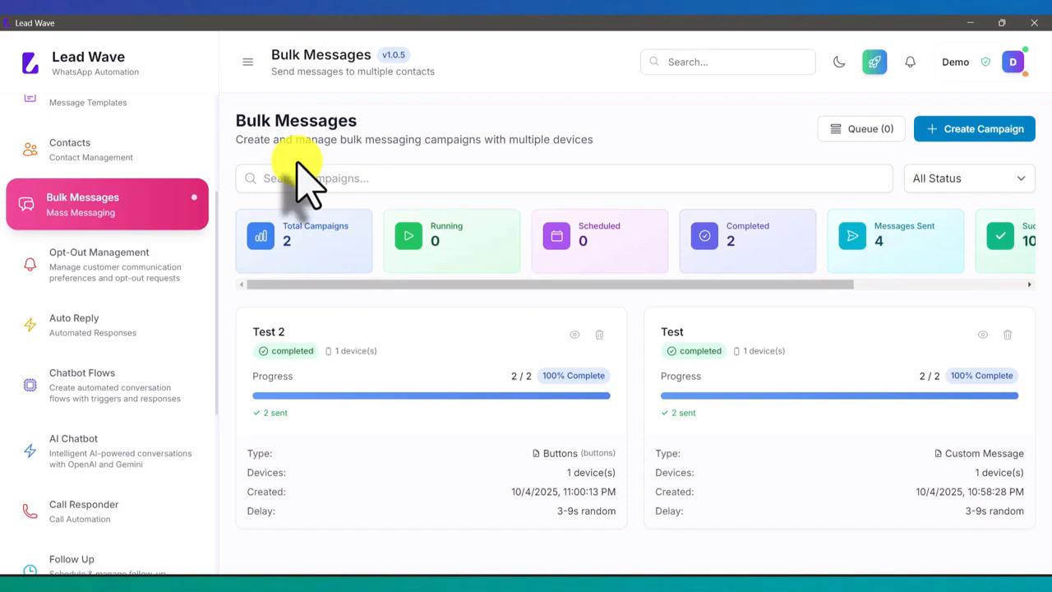
pyautogui.click(85, 265)
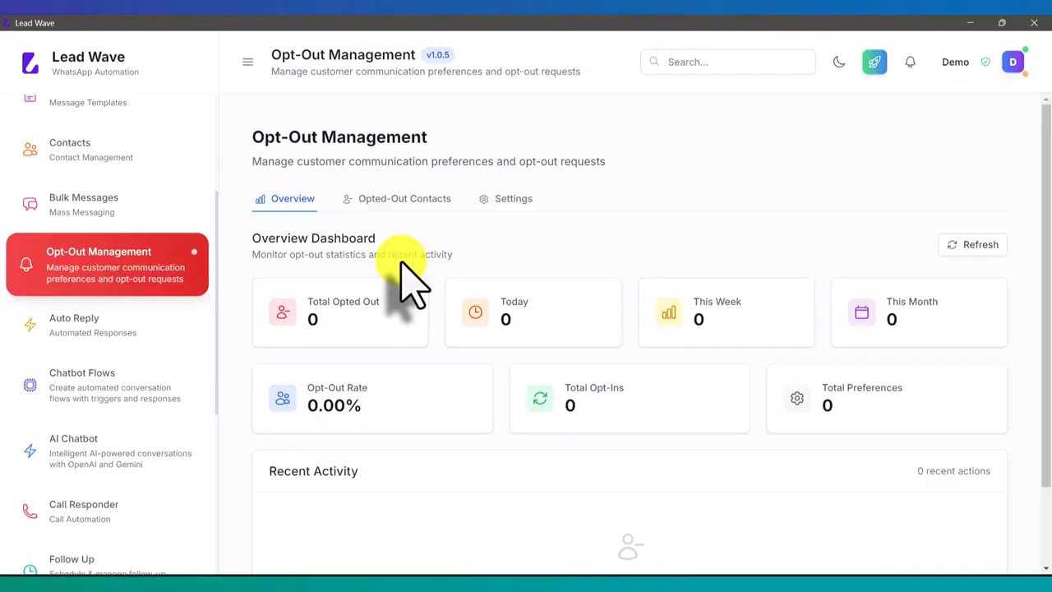
# Start a new template of type Message + Buttons and name it Unsub
pyautogui.click(132, 203)
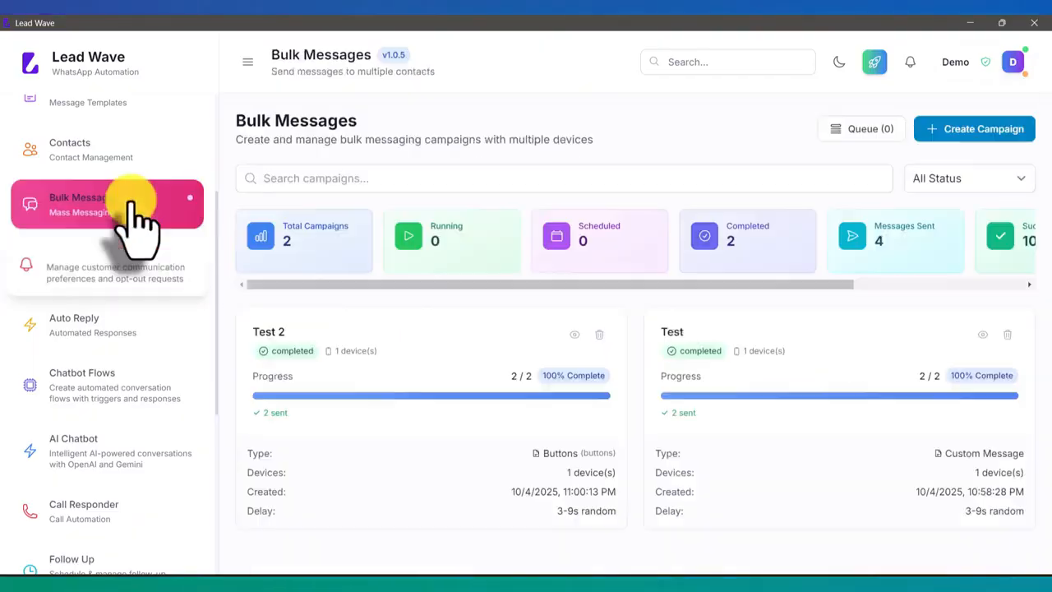
pyautogui.scroll(3, 141, 222)
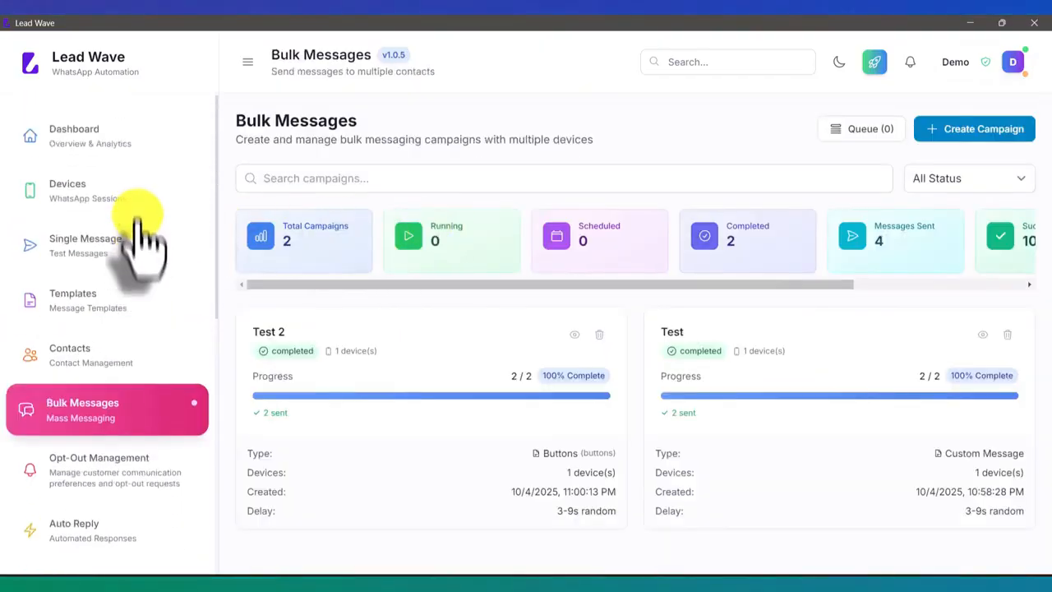
pyautogui.scroll(-3, 141, 263)
pyautogui.scroll(3, 144, 349)
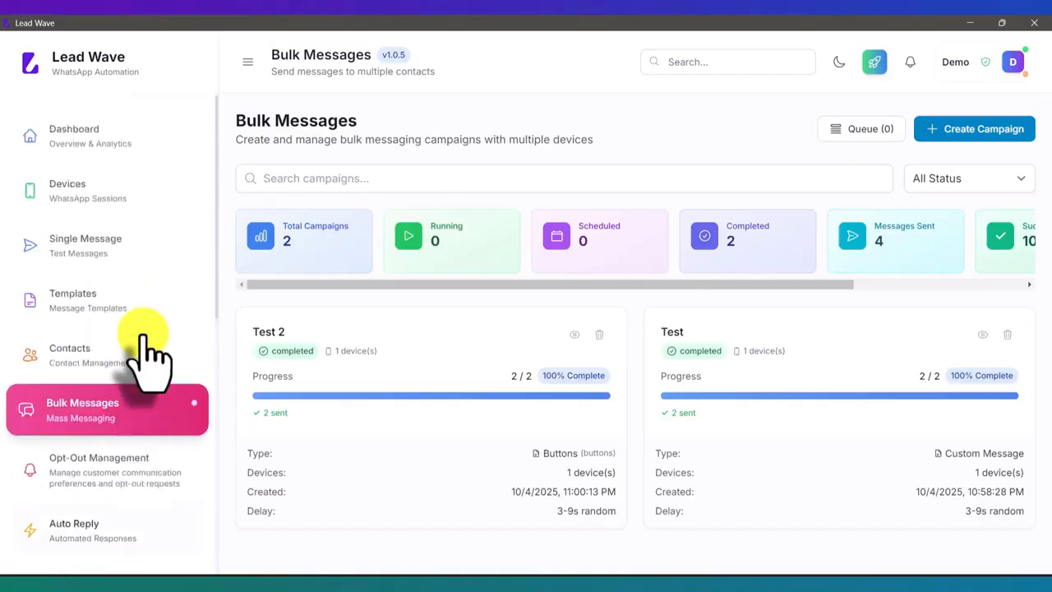
pyautogui.click(123, 296)
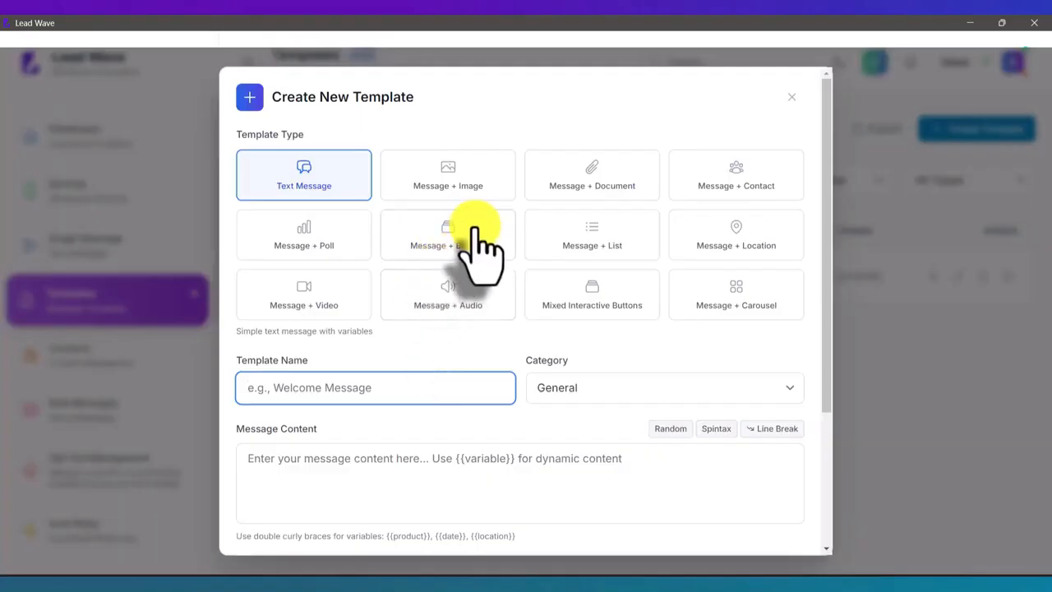
pyautogui.click(475, 235)
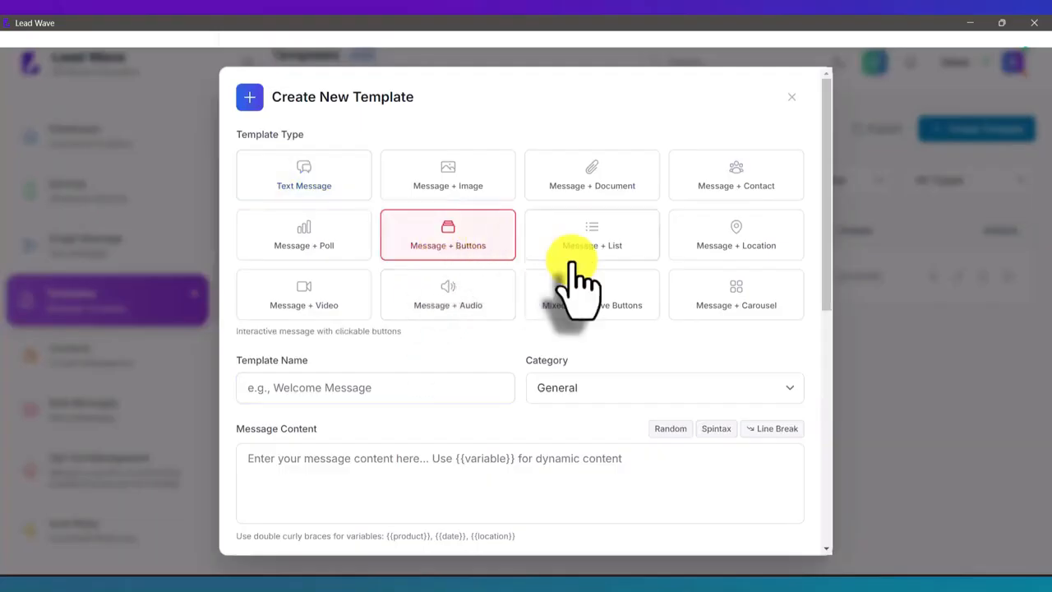
pyautogui.click(384, 387)
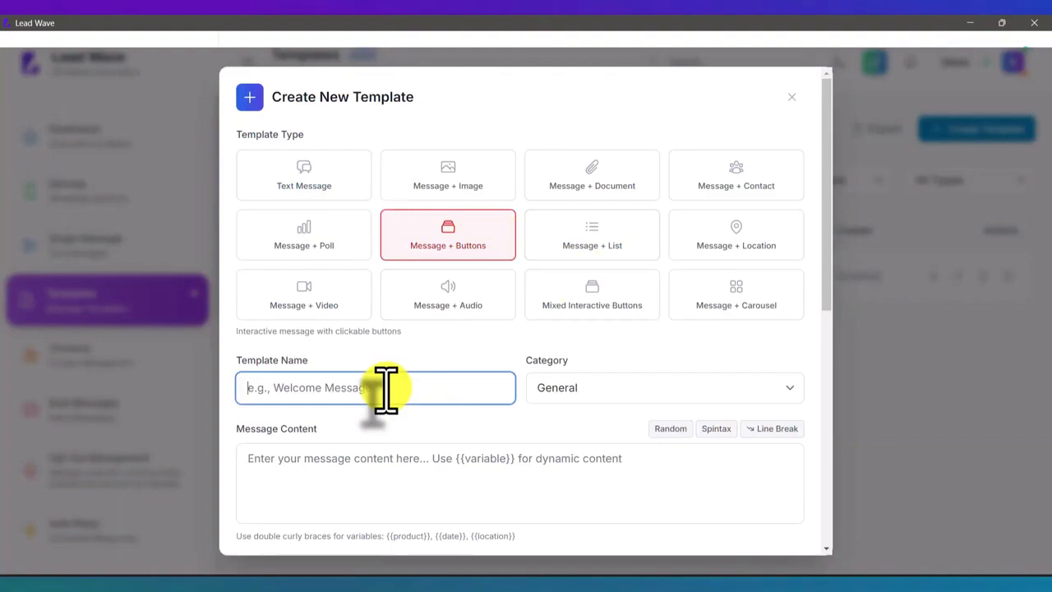
pyautogui.write('Unsu')
pyautogui.press('BackSpace')
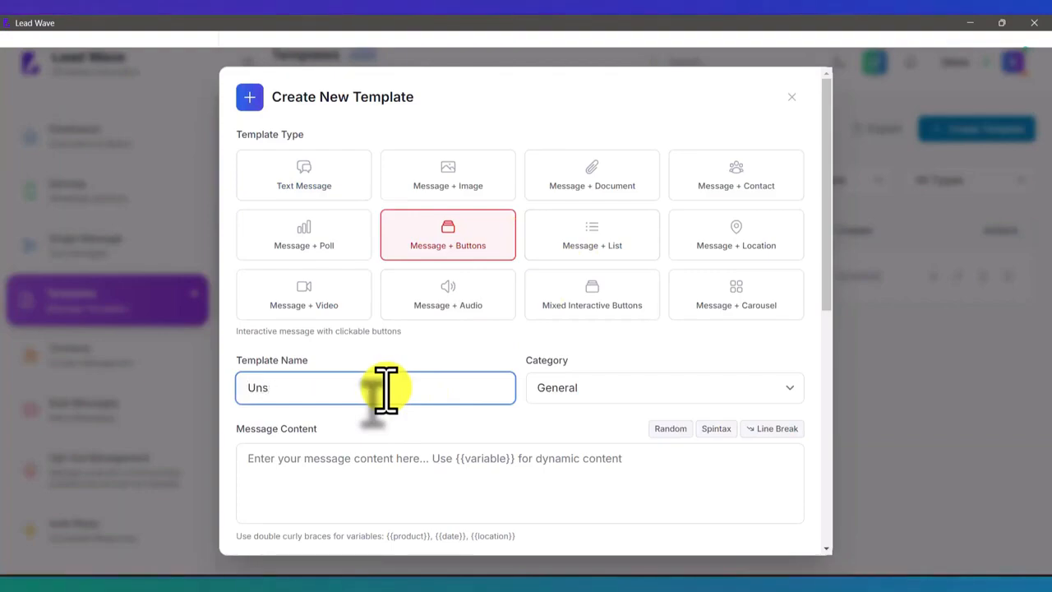
pyautogui.write('ub')
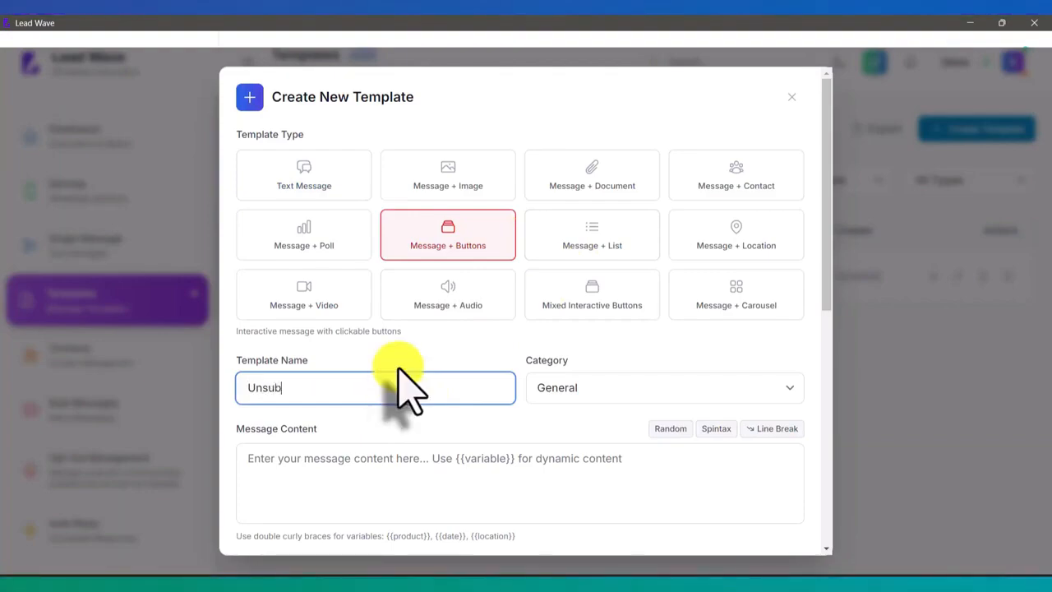
# Write the template's message content as "if you wish to opt out from our messages, please click the button below"
pyautogui.scroll(-3, 406, 380)
pyautogui.click(371, 243)
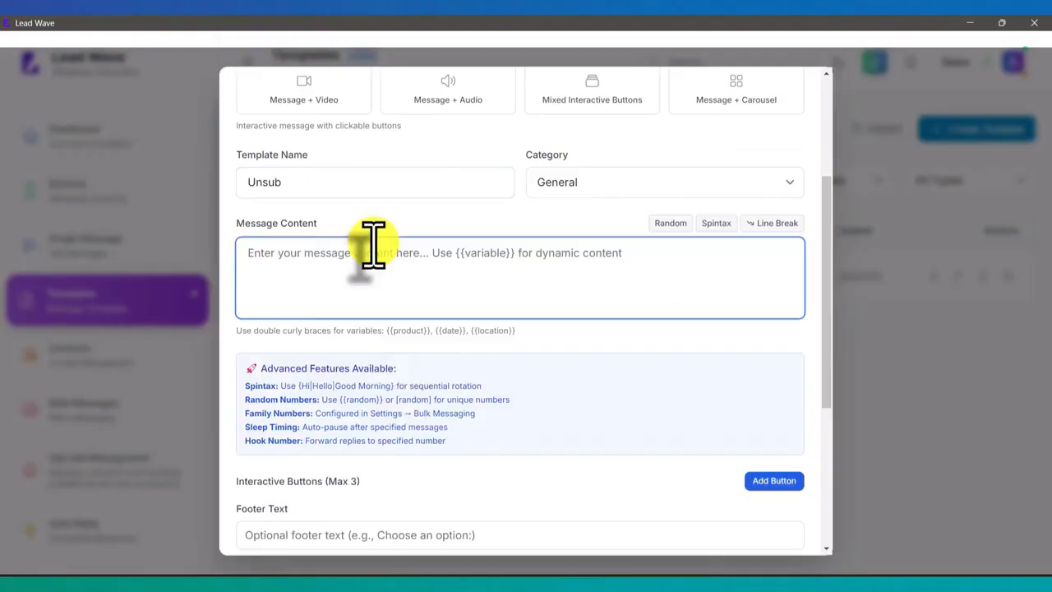
pyautogui.write('if you')
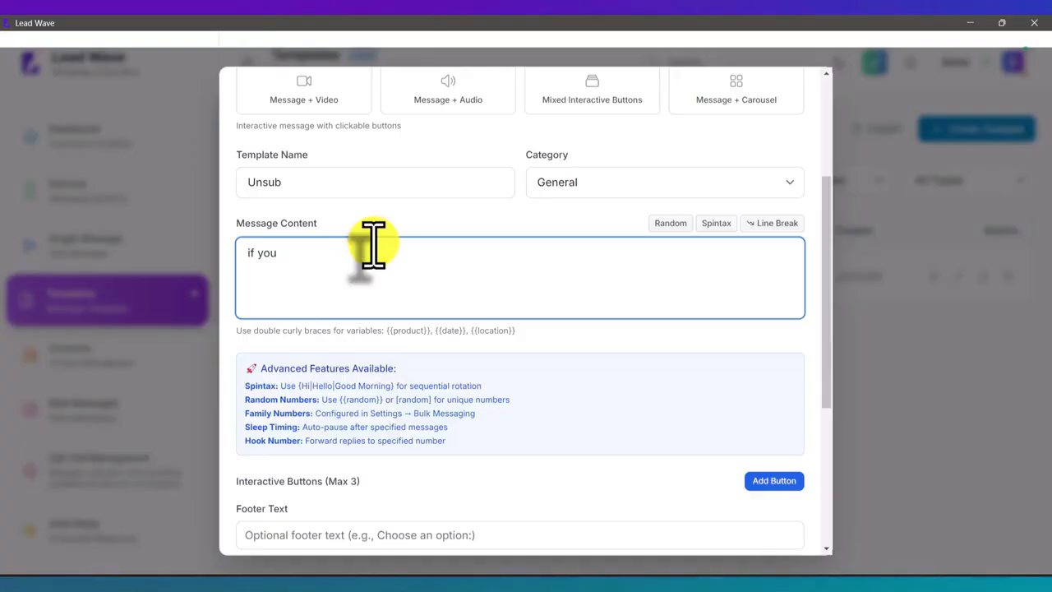
pyautogui.write('wish ')
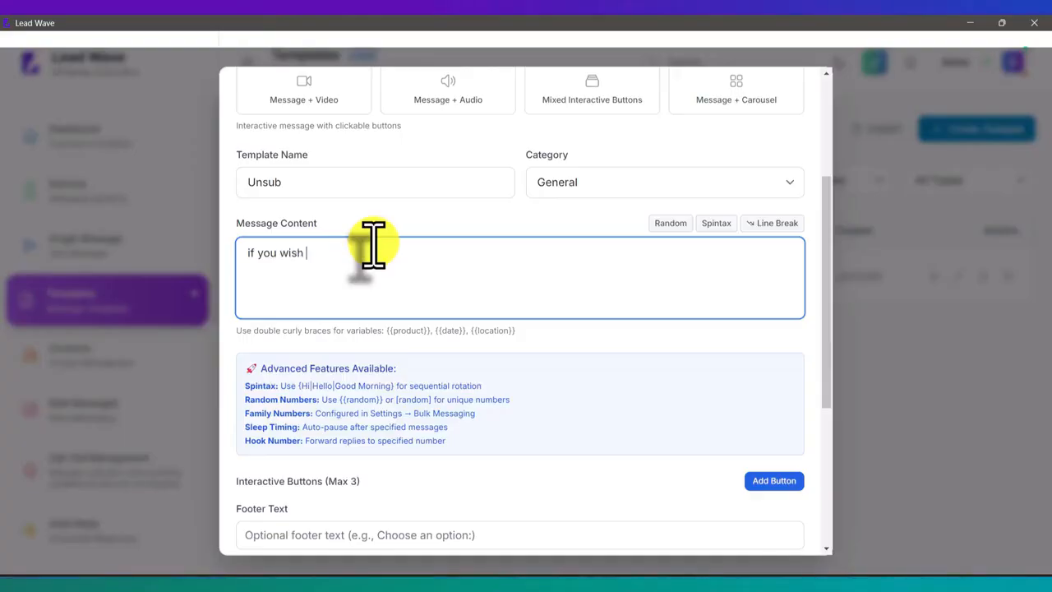
pyautogui.write('to opt ou')
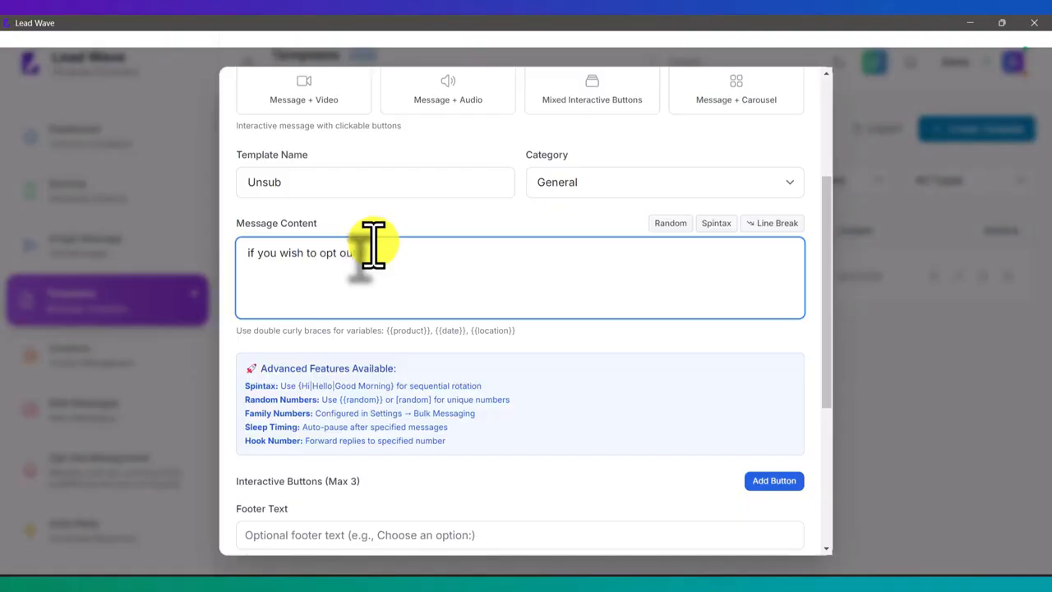
pyautogui.write('t from o')
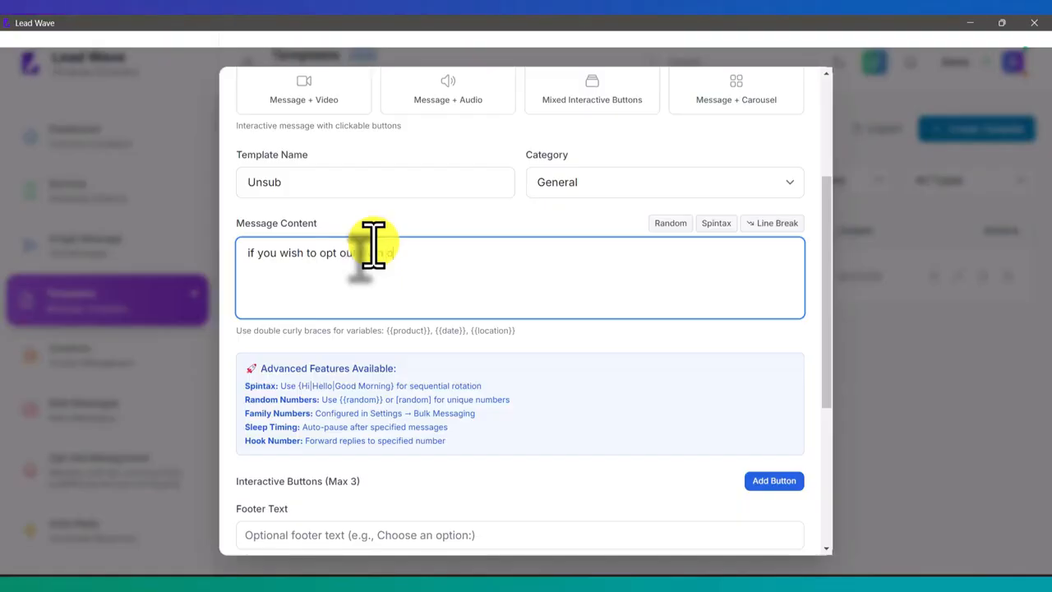
pyautogui.write('ur messages, please c')
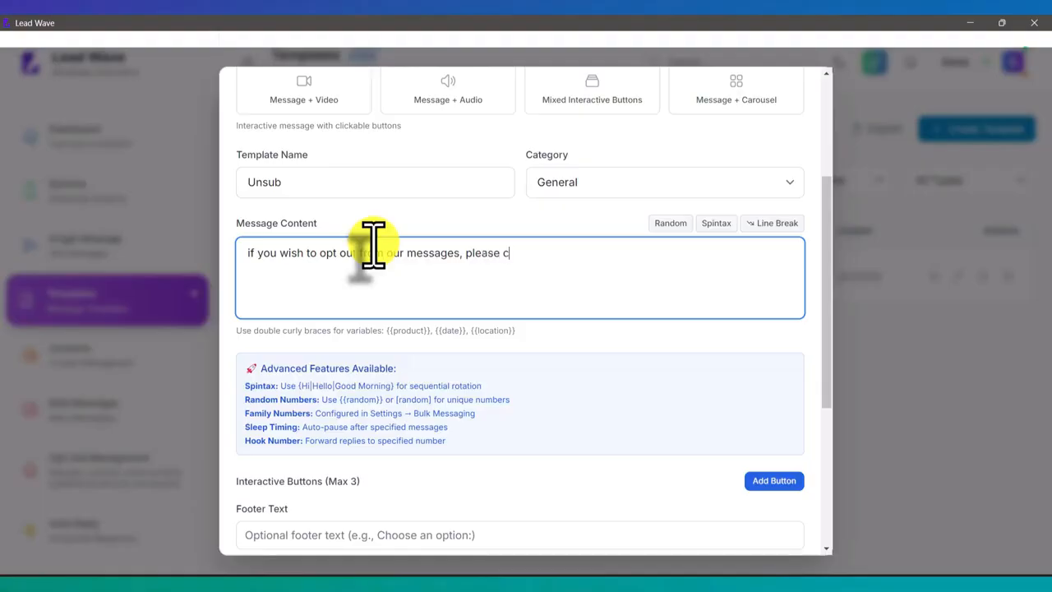
pyautogui.write('lick the but')
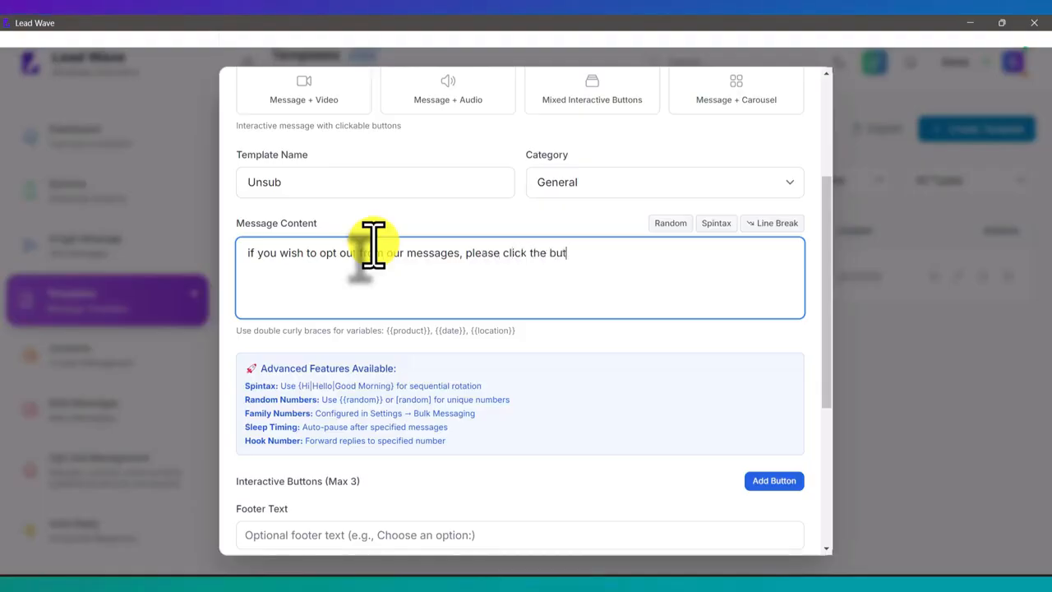
pyautogui.write('ton below')
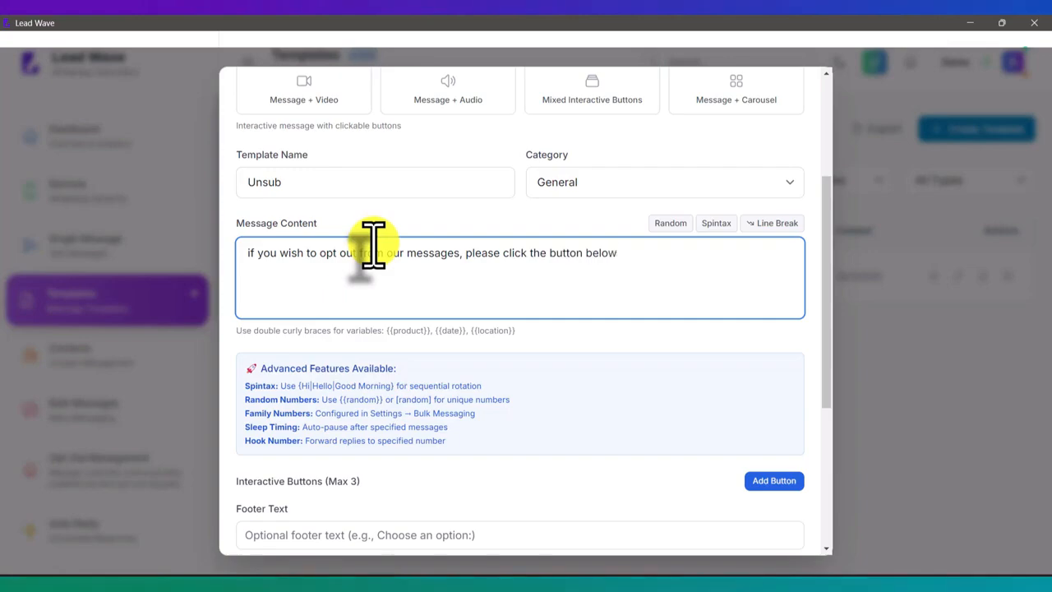
# Add one interactive button labelled "Unsubscribe" to the template and create the template
pyautogui.scroll(-3, 374, 240)
pyautogui.click(752, 275)
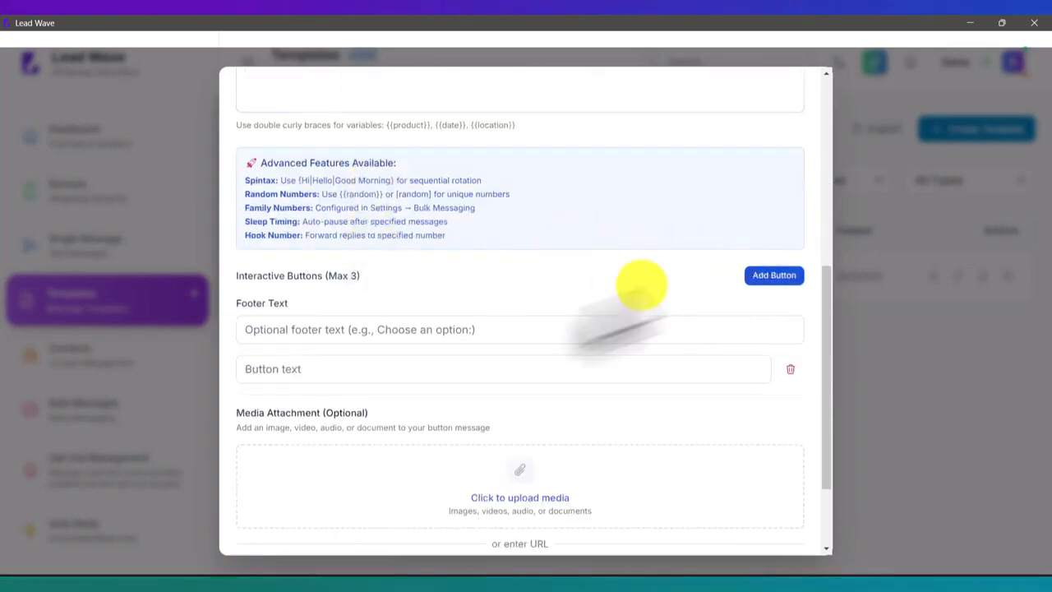
pyautogui.click(301, 371)
pyautogui.write('Unsubscribe')
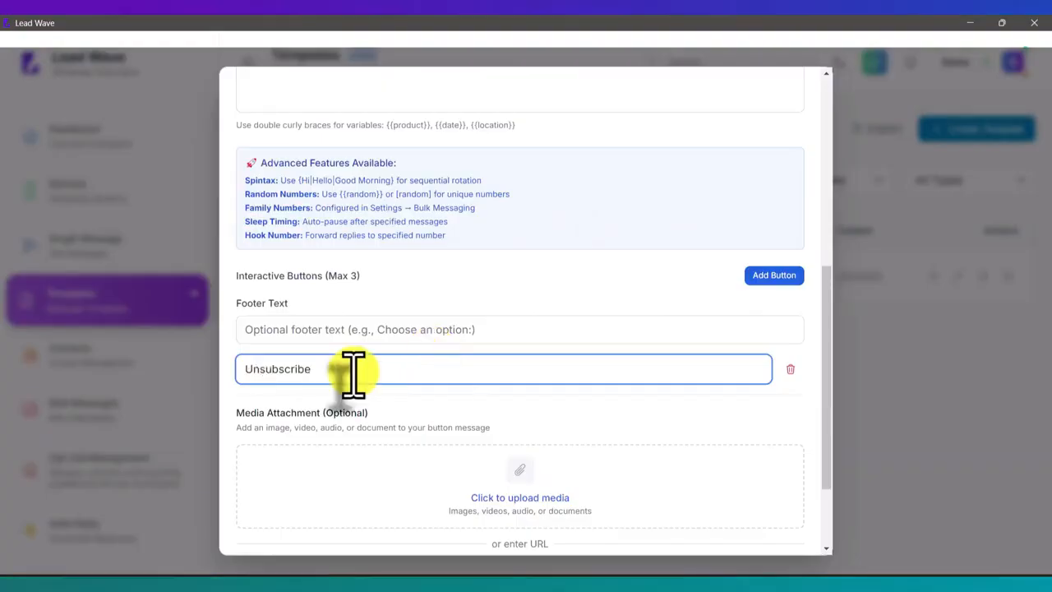
pyautogui.scroll(-1, 586, 382)
pyautogui.scroll(-2, 586, 382)
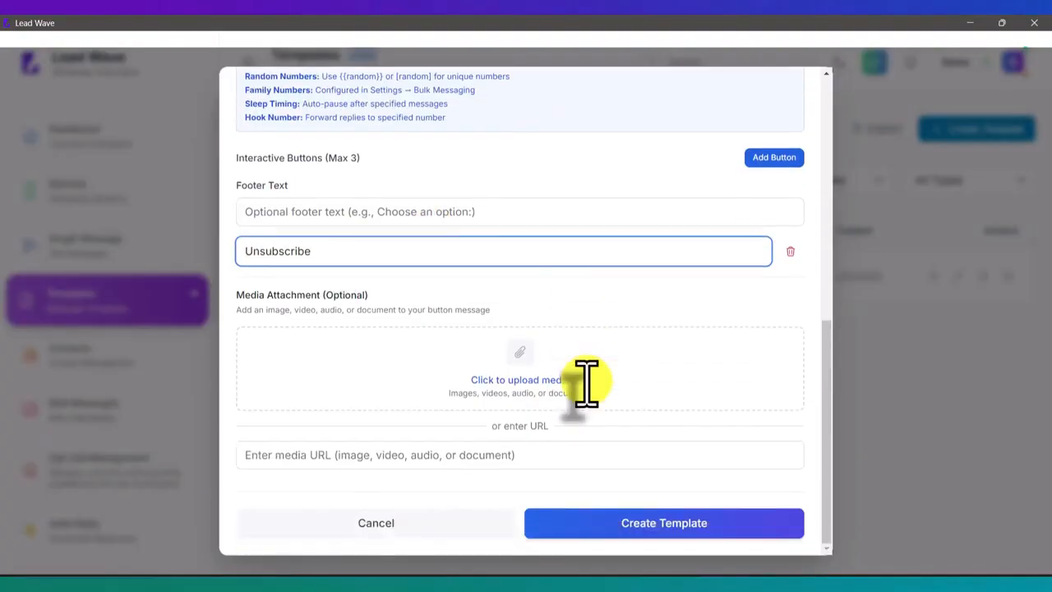
pyautogui.click(670, 526)
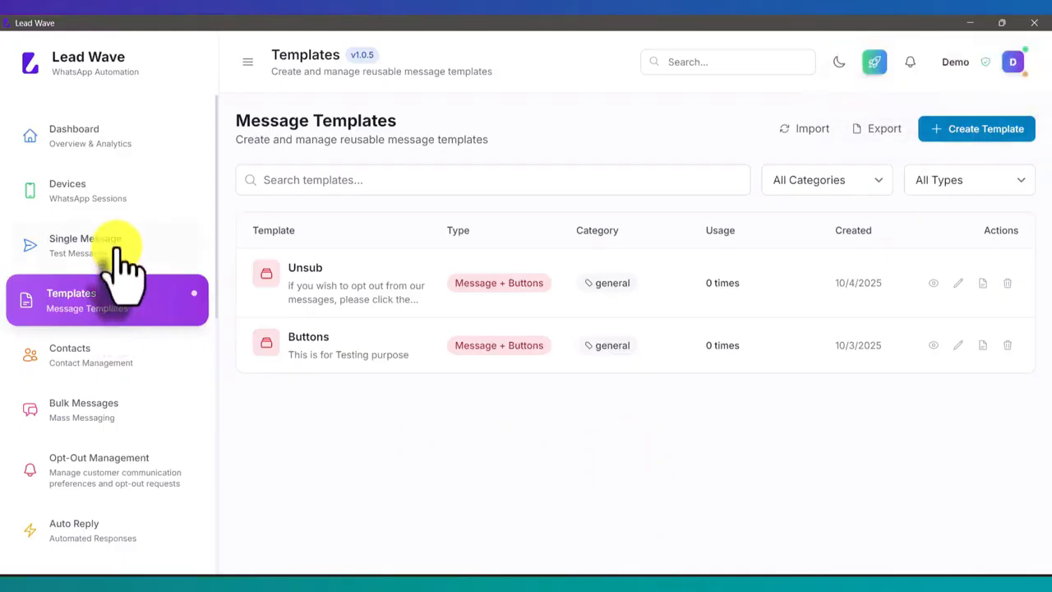
# Start a single message from the Test device and paste the recipient's phone number
pyautogui.click(120, 262)
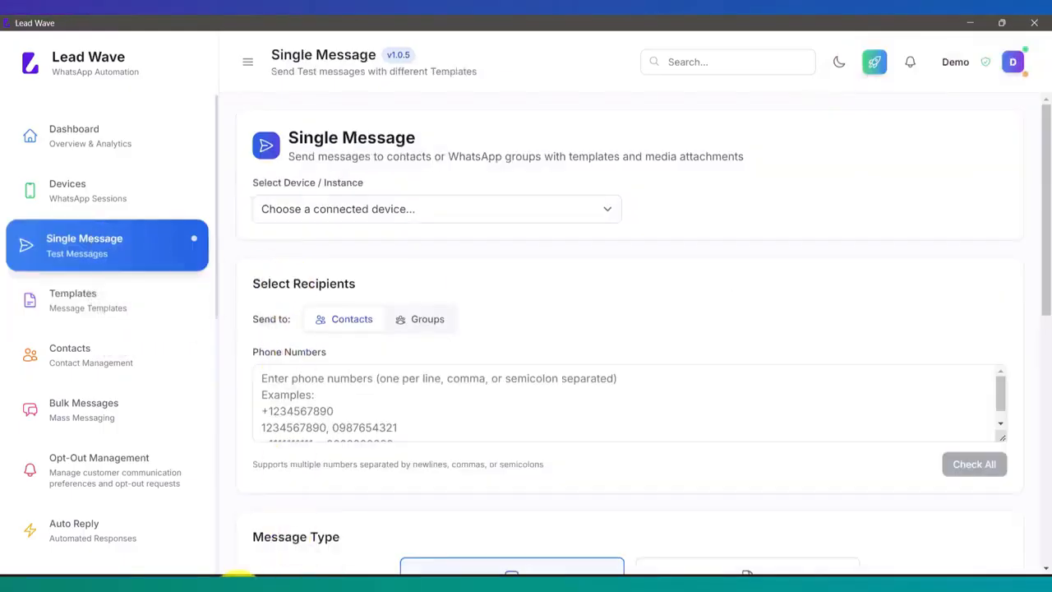
pyautogui.click(385, 210)
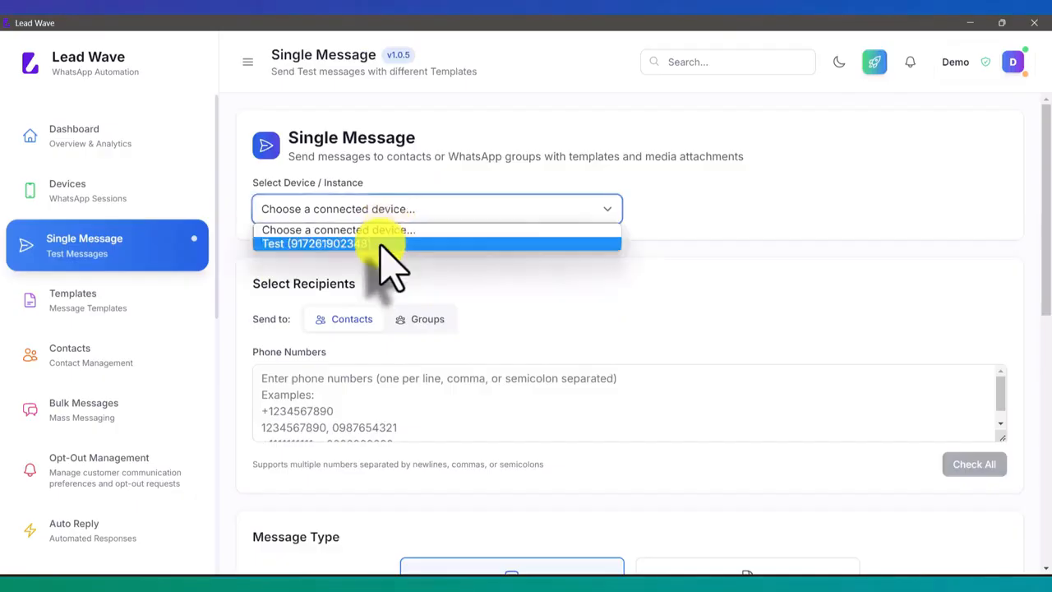
pyautogui.click(381, 242)
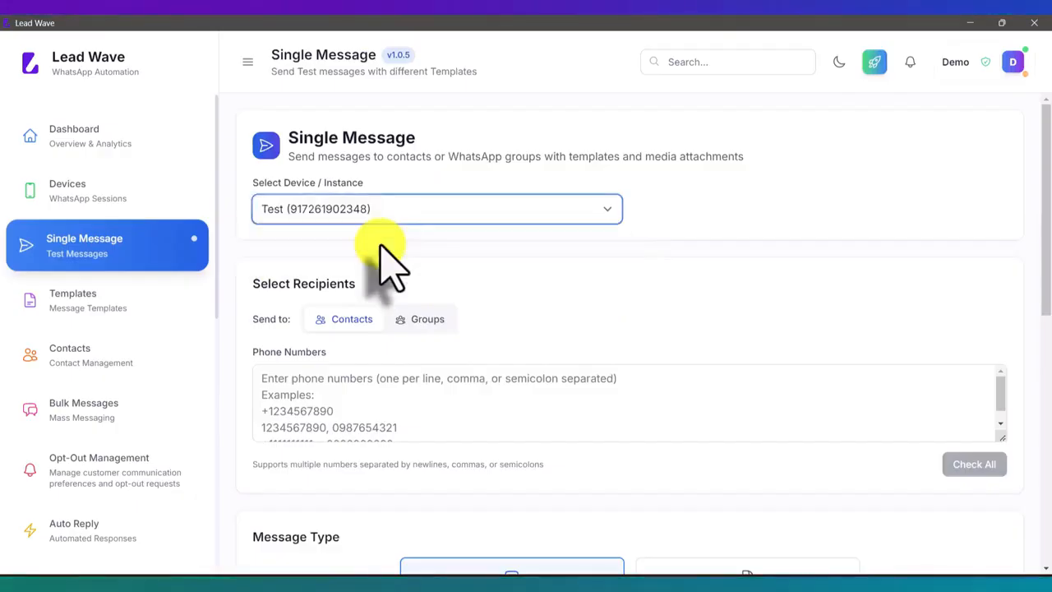
pyautogui.click(348, 400)
pyautogui.hotkey('ctrl', 'v')
# Set the message type to Template Message and choose the Unsub (buttons) template
pyautogui.scroll(-3, 465, 366)
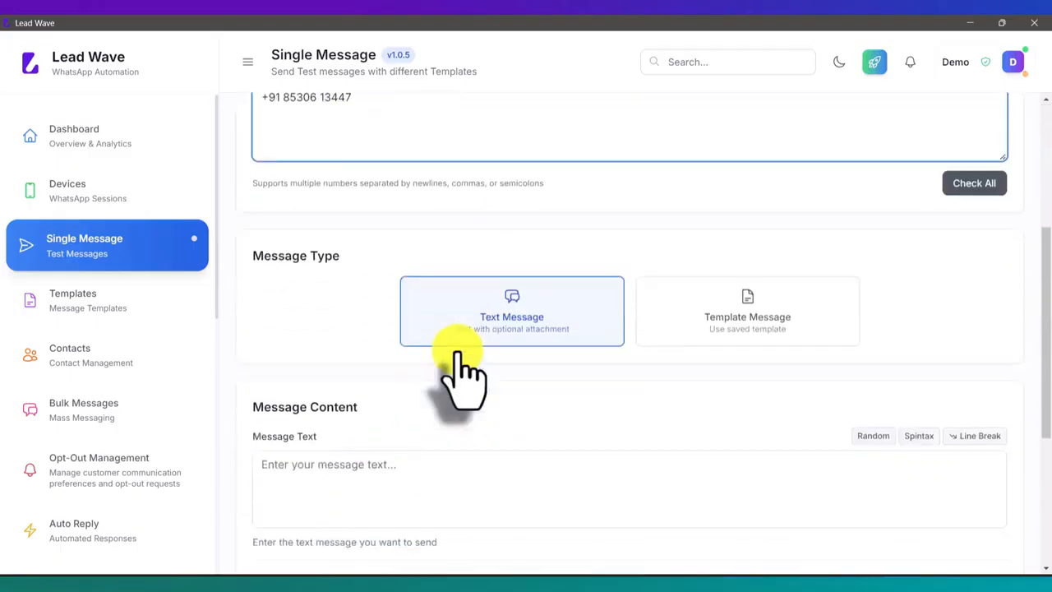
pyautogui.click(749, 239)
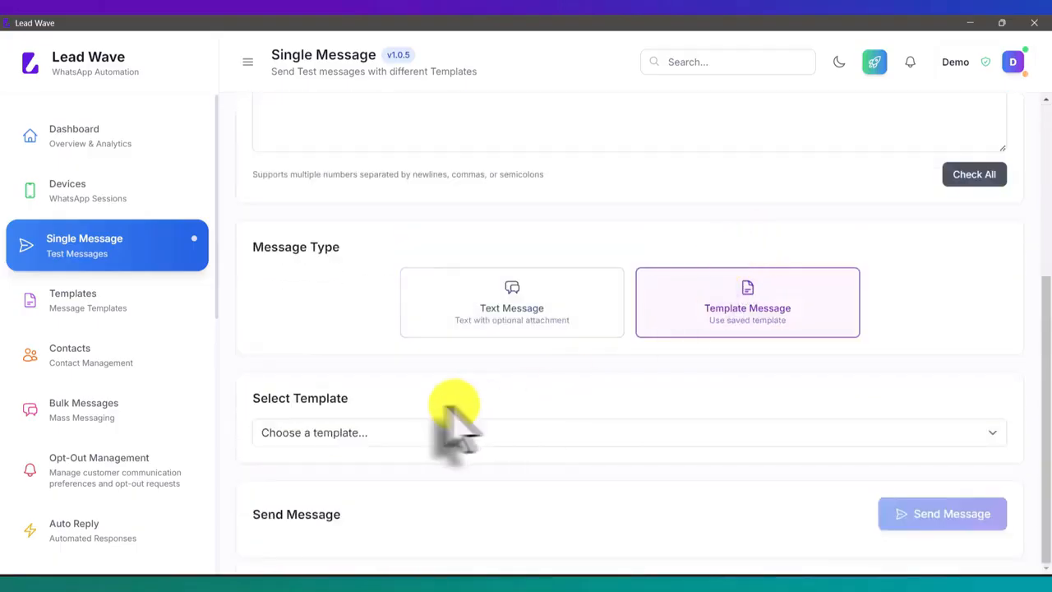
pyautogui.click(371, 433)
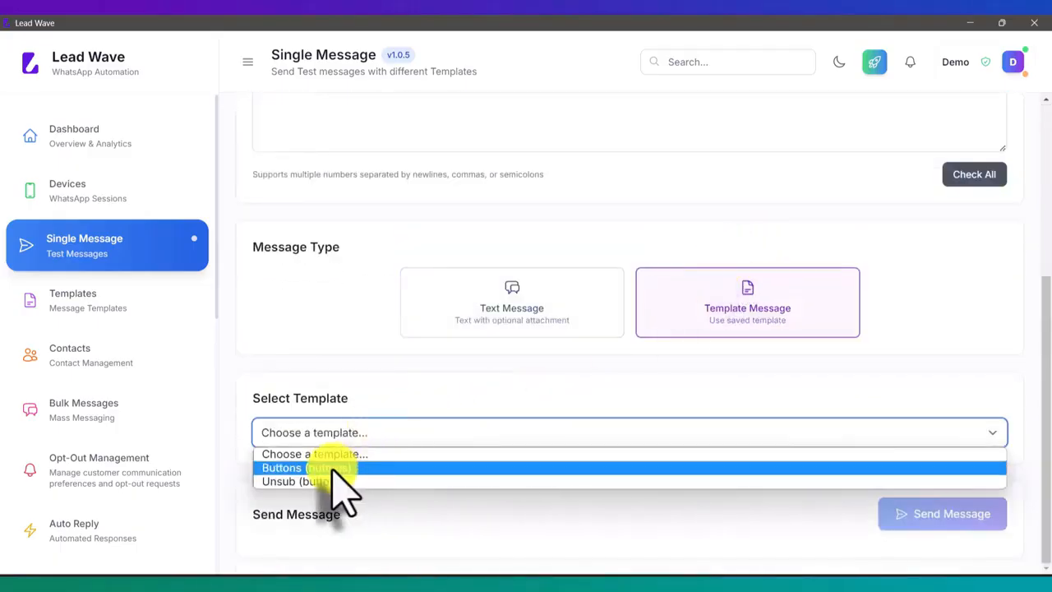
pyautogui.click(324, 482)
pyautogui.scroll(-1, 465, 418)
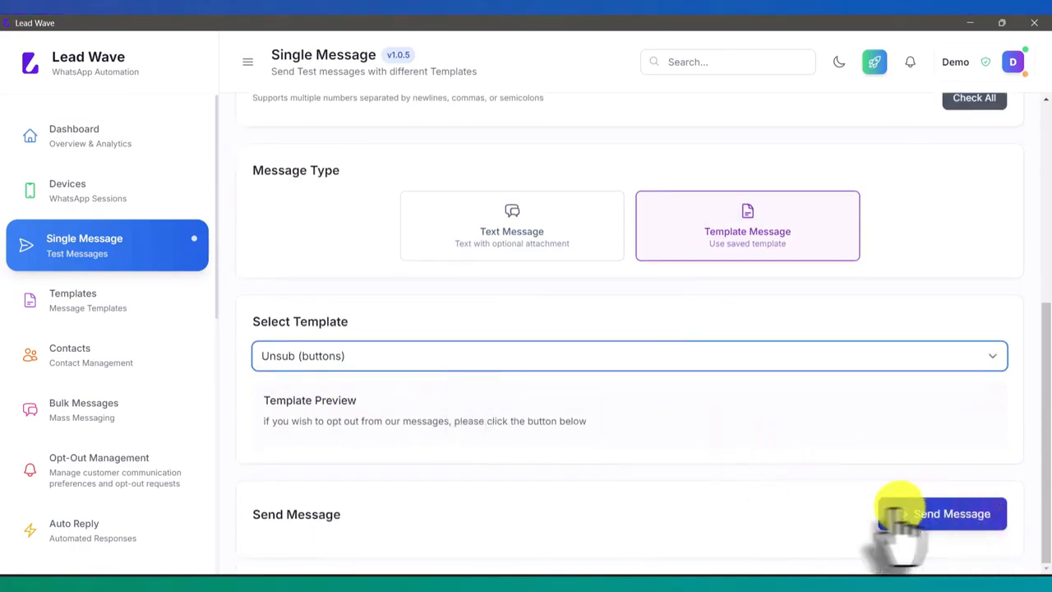
# Switch to the mirrored phone to check the Lead Wave chat, and return to the Lead Wave app
pyautogui.click(500, 574)
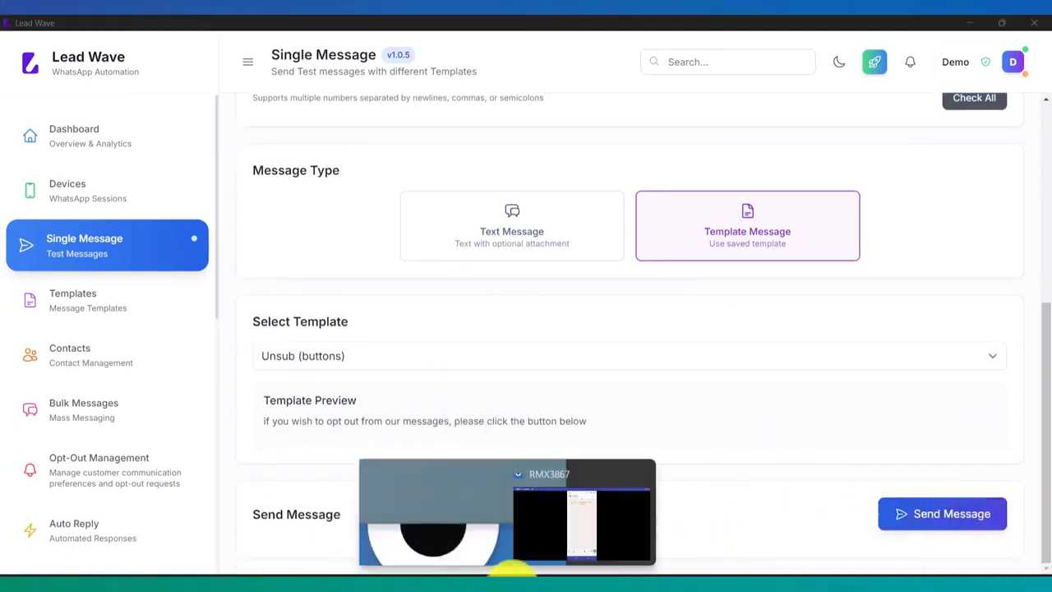
pyautogui.click(588, 526)
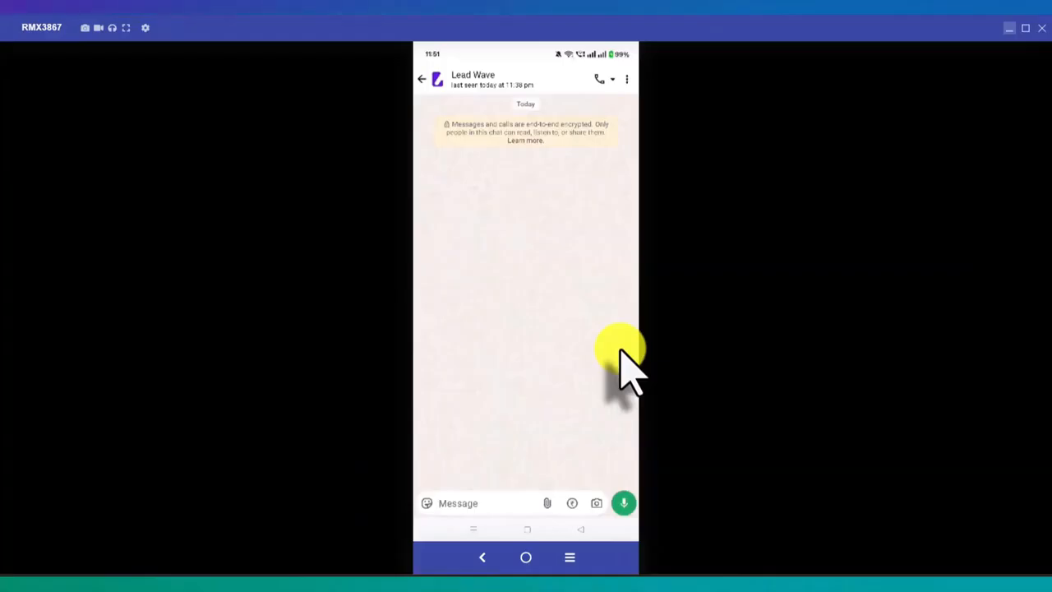
pyautogui.hotkey('alt', 'Tab')
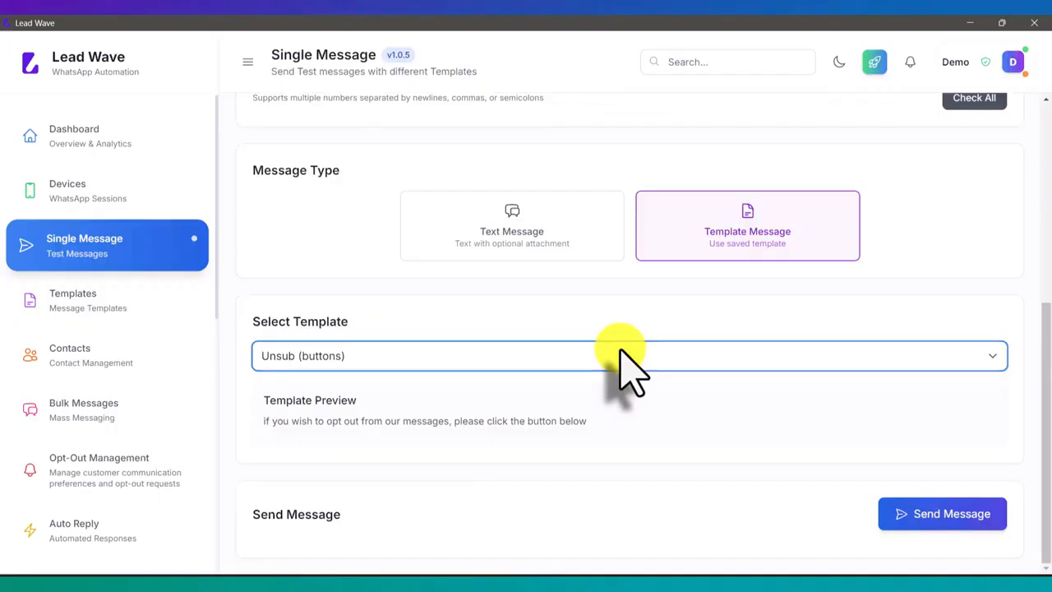
# Send the Unsub template message, switch to the mirrored phone and answer it with its Unsubscribe button
pyautogui.click(954, 516)
pyautogui.hotkey('alt', 'Tab')
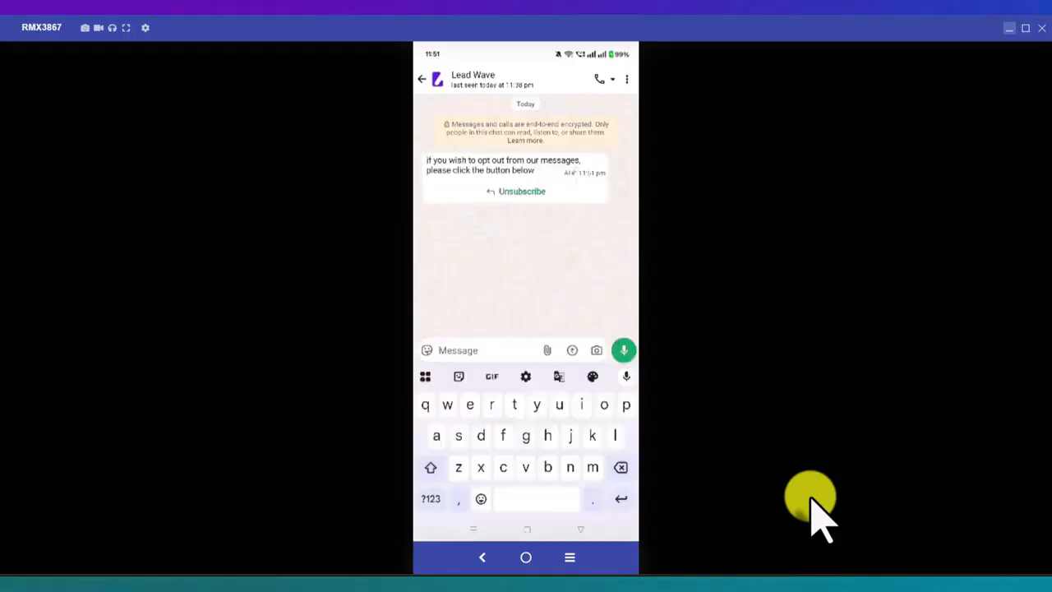
pyautogui.click(542, 220)
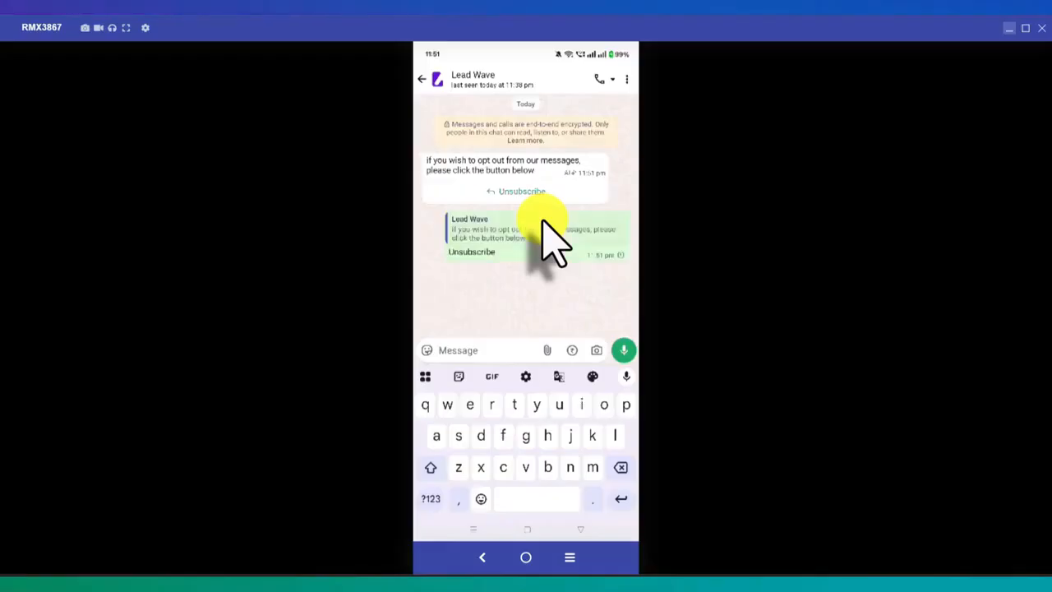